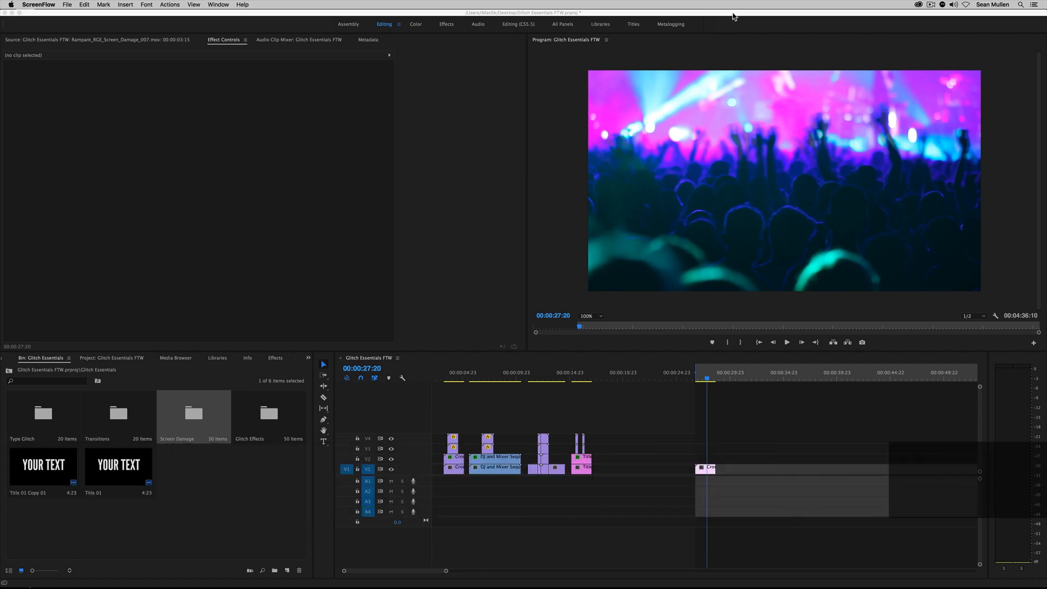
# Step: Add the Rampant_RGE_Screen_Damage_005.mov clip from the Screen Damage bin to V2, over the end of the isolated crowd clip
pyautogui.click(706, 378)
pyautogui.moveTo(700, 378); pyautogui.dragTo(707, 381)
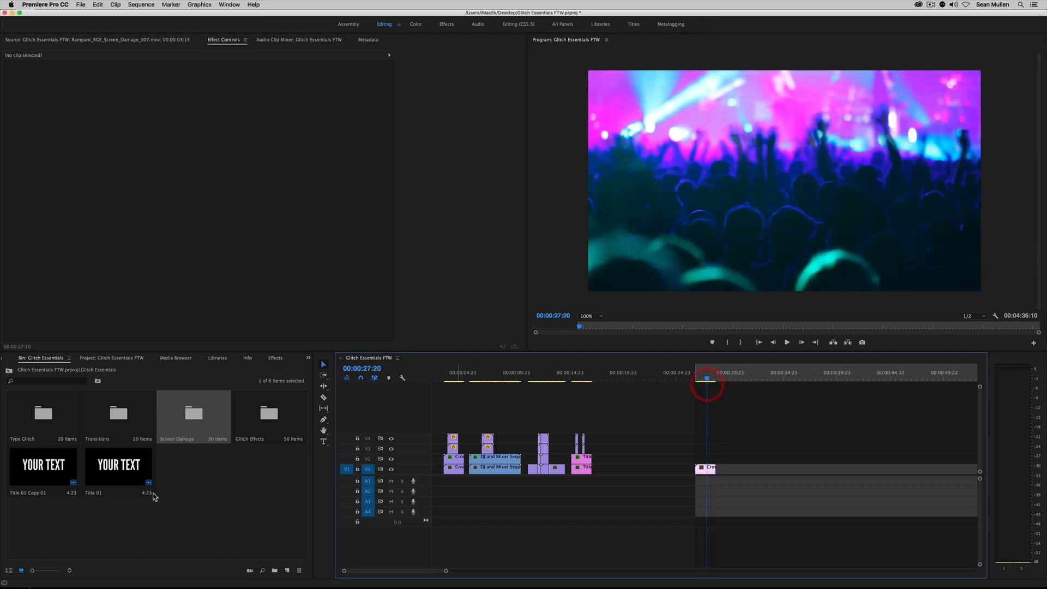
pyautogui.click(216, 482)
pyautogui.doubleClick(190, 430)
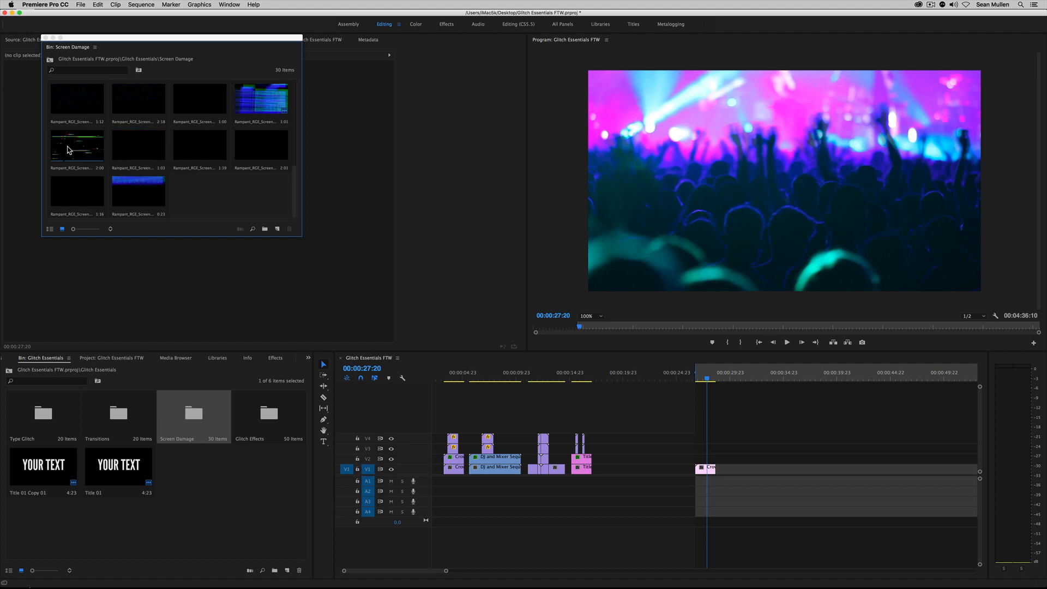
pyautogui.click(130, 149)
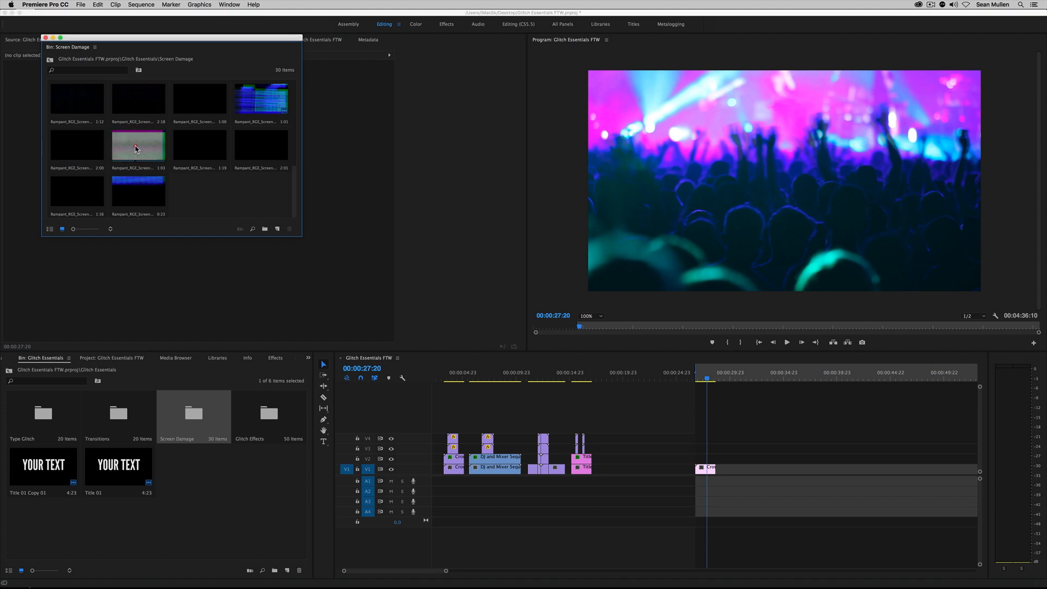
pyautogui.moveTo(139, 148); pyautogui.dragTo(708, 461)
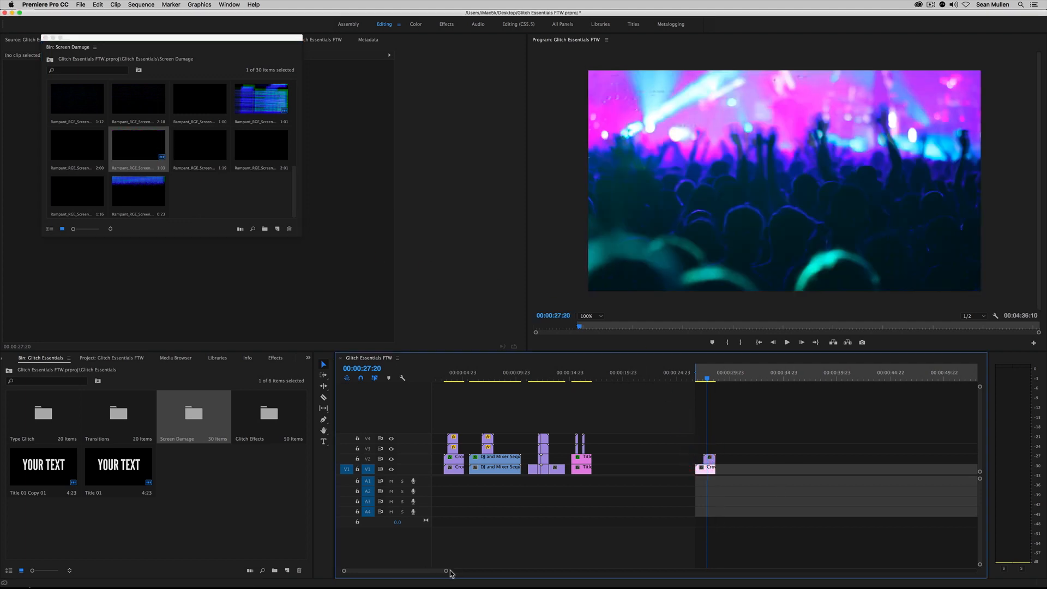
# Step: Play back the crowd clip several times to review how the screen damage element covers the footage
pyautogui.moveTo(445, 572); pyautogui.dragTo(412, 569)
pyautogui.click(678, 380)
pyautogui.press('space')
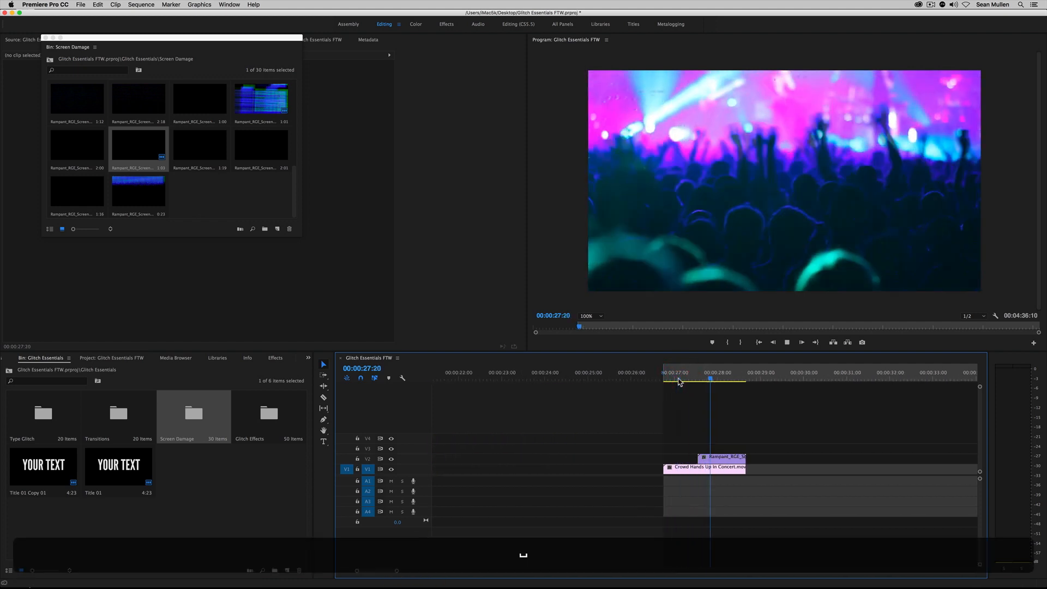
pyautogui.press('space')
pyautogui.press('space')
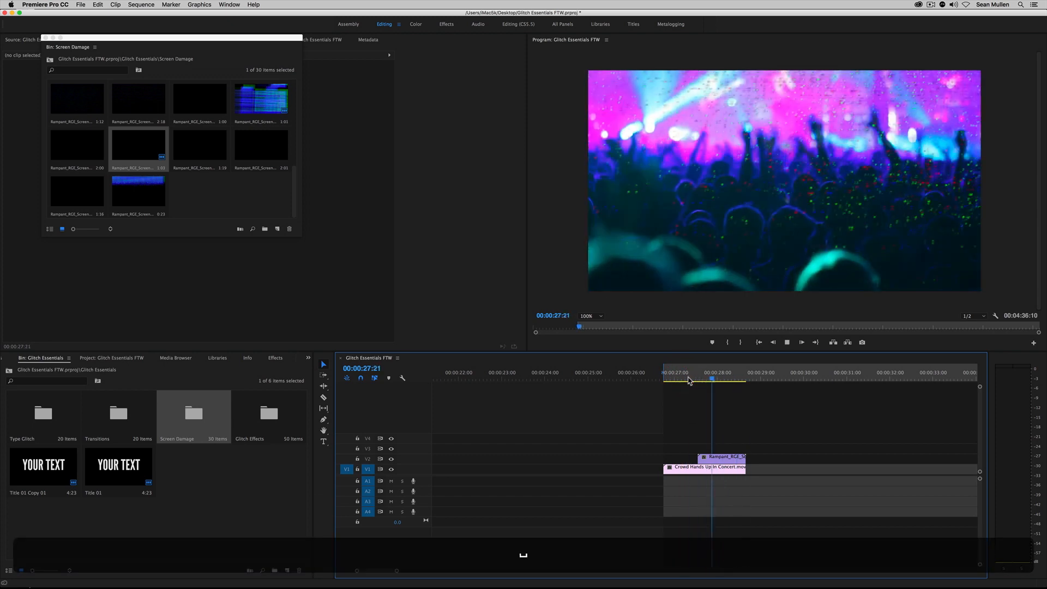
pyautogui.press('space')
pyautogui.click(691, 377)
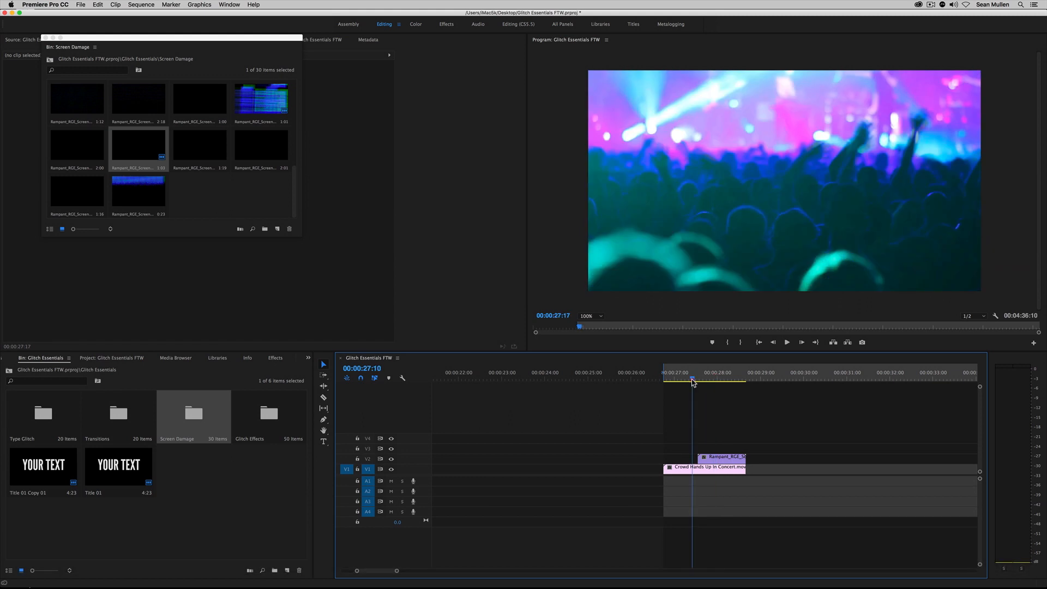
pyautogui.press('space')
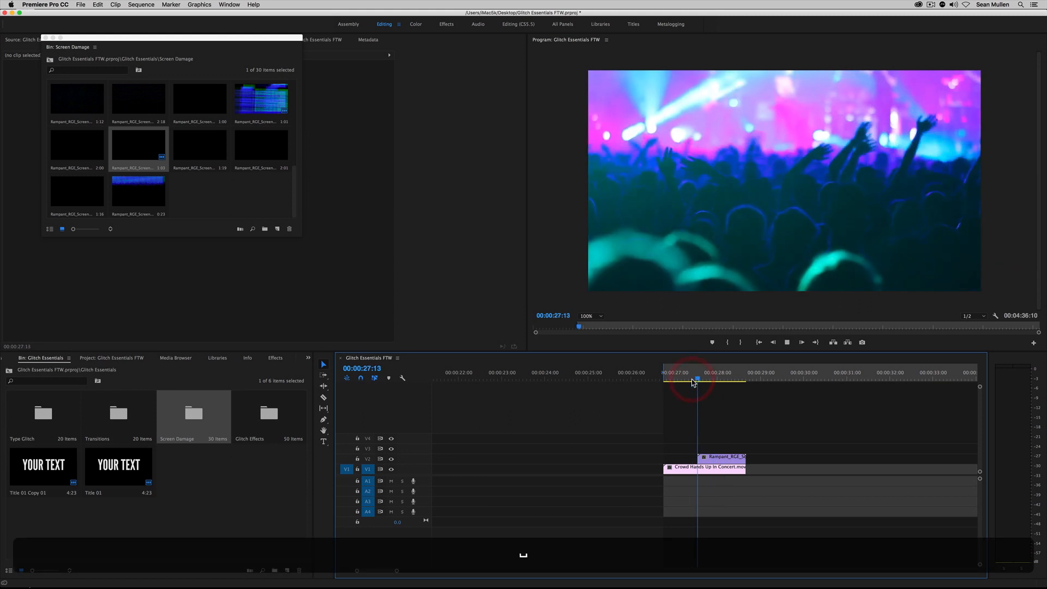
pyautogui.press('space')
pyautogui.press('space')
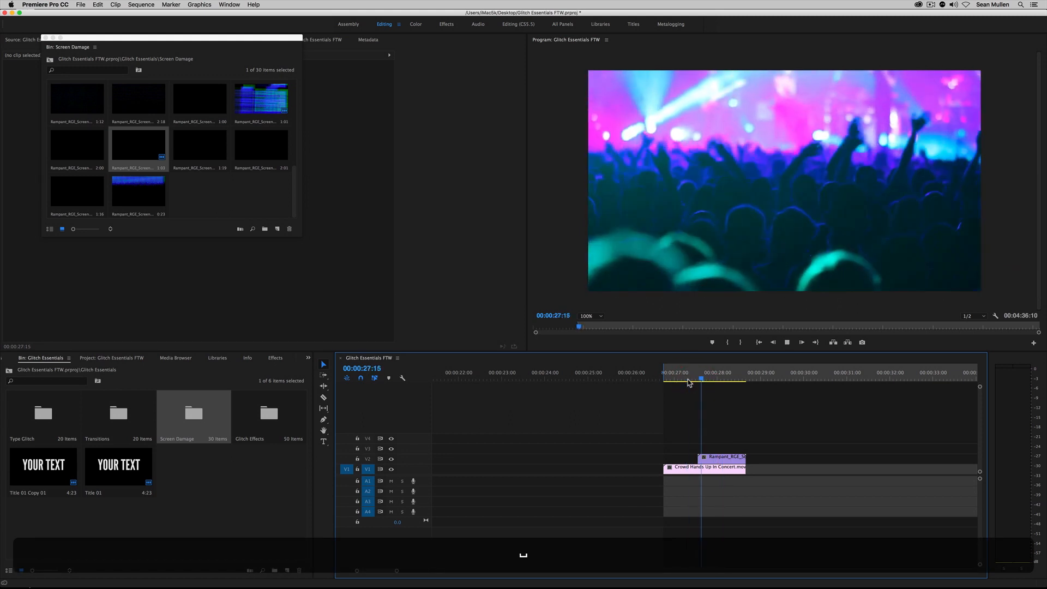
pyautogui.press('space')
pyautogui.click(661, 379)
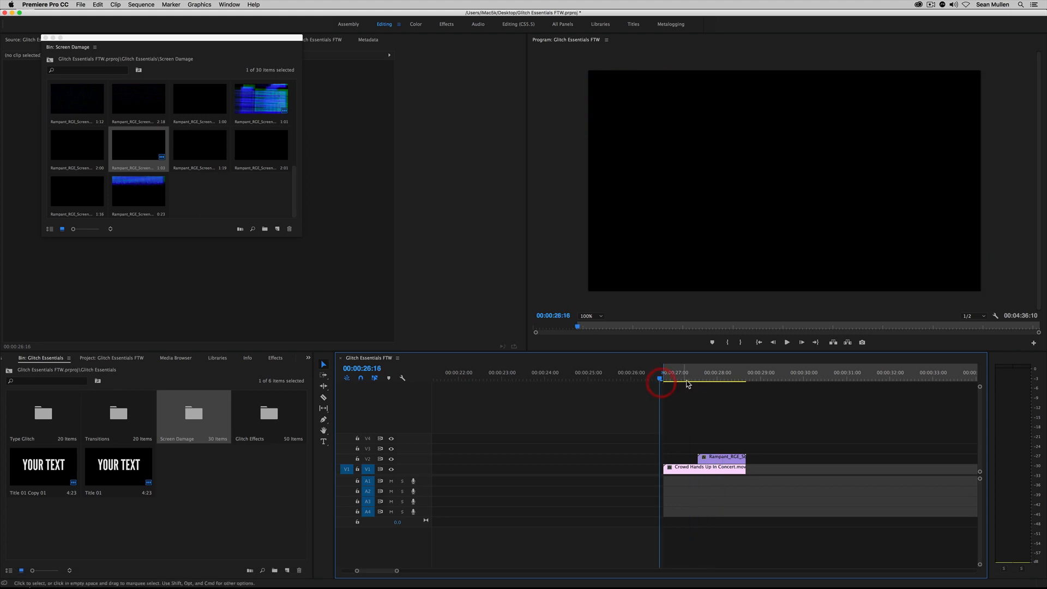
pyautogui.press('space')
pyautogui.press('space')
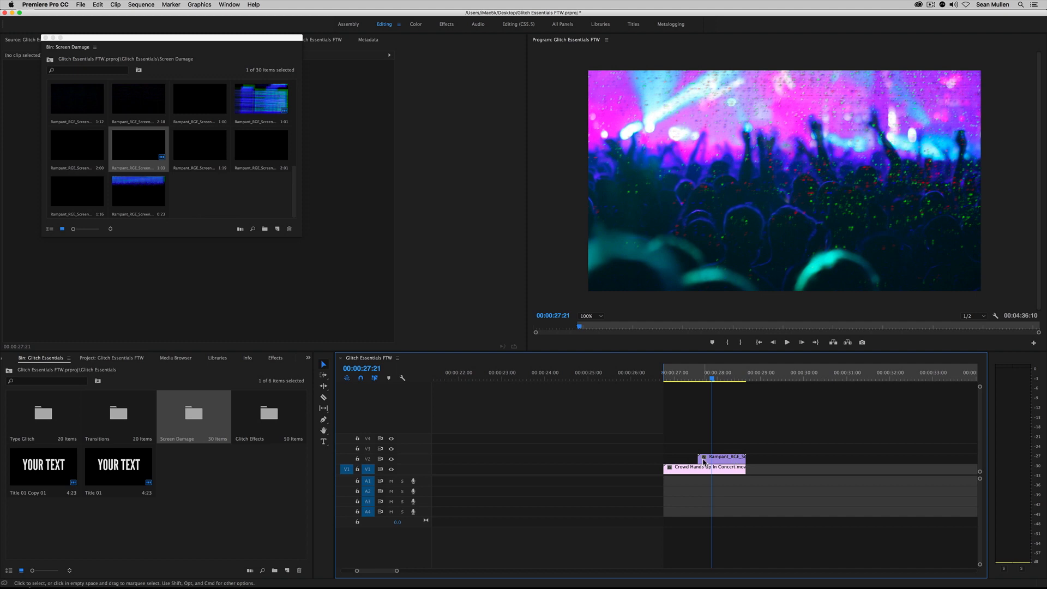
# Step: Close the Screen Damage bin window and bring up the effect controls for the screen damage clip on V2
pyautogui.click(729, 462)
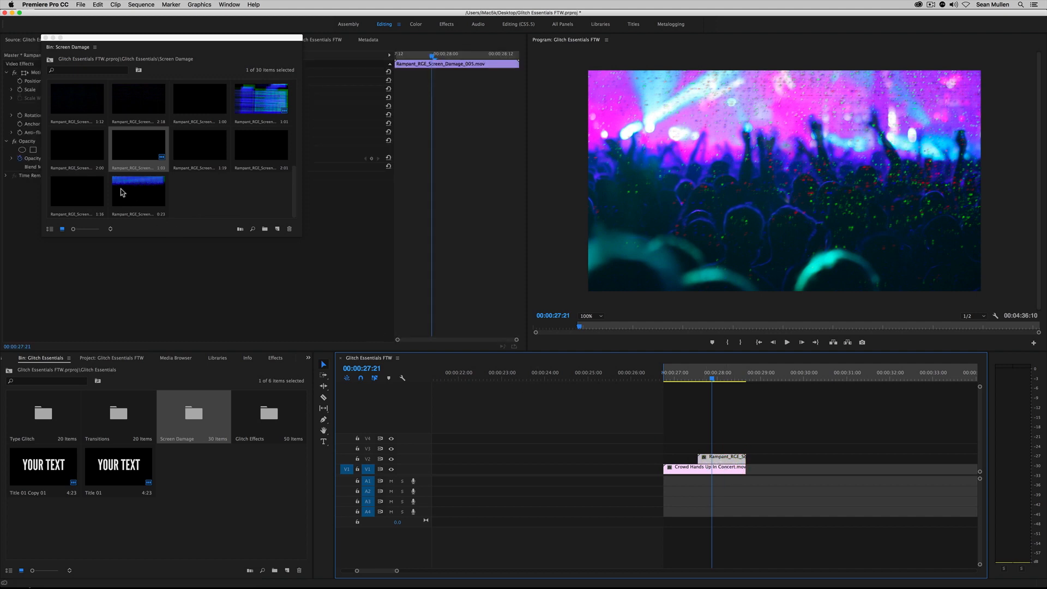
pyautogui.click(45, 38)
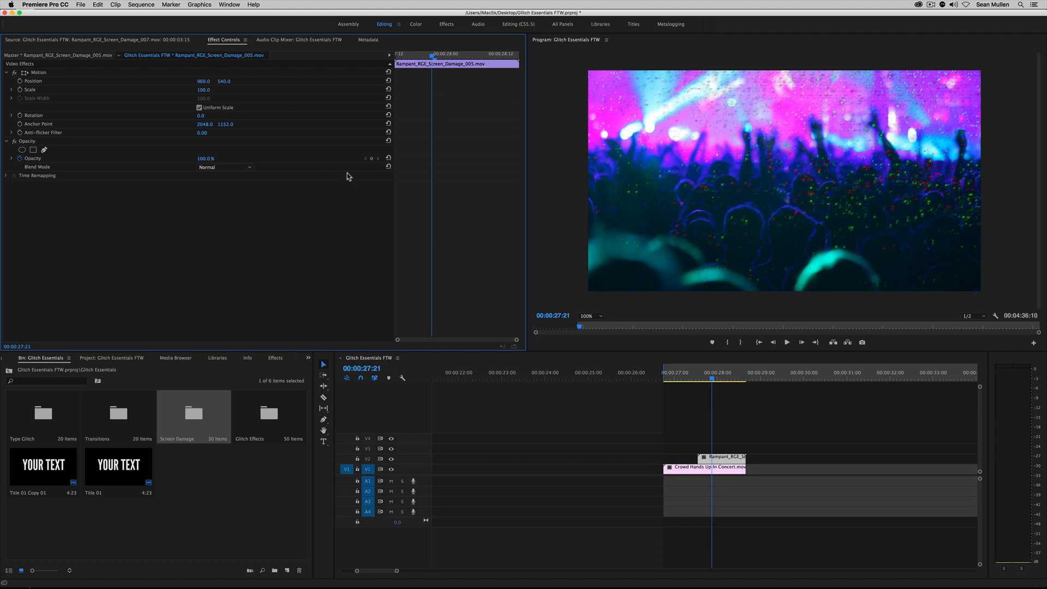
pyautogui.click(717, 458)
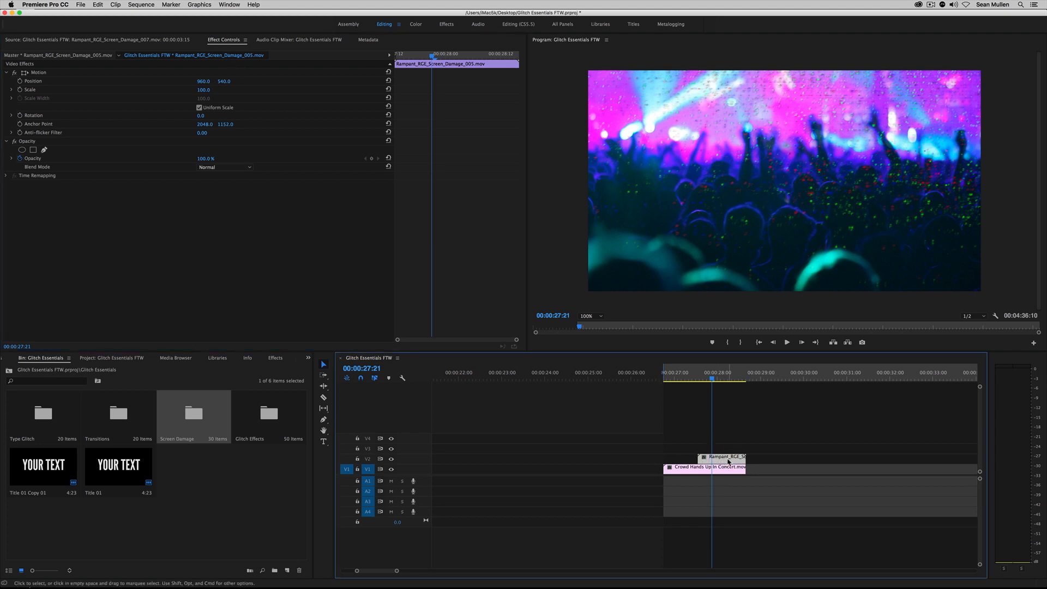
pyautogui.hotkey('shift', '5')
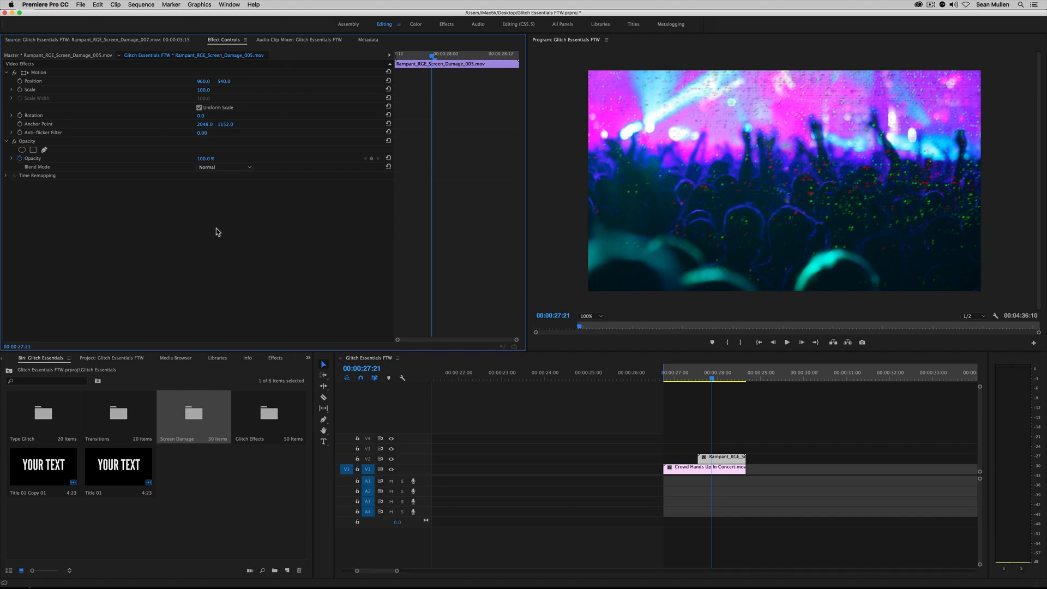
# Step: Set the program monitor zoom to 50% and display the motion bounding box of the screen damage clip
pyautogui.click(685, 420)
pyautogui.click(686, 468)
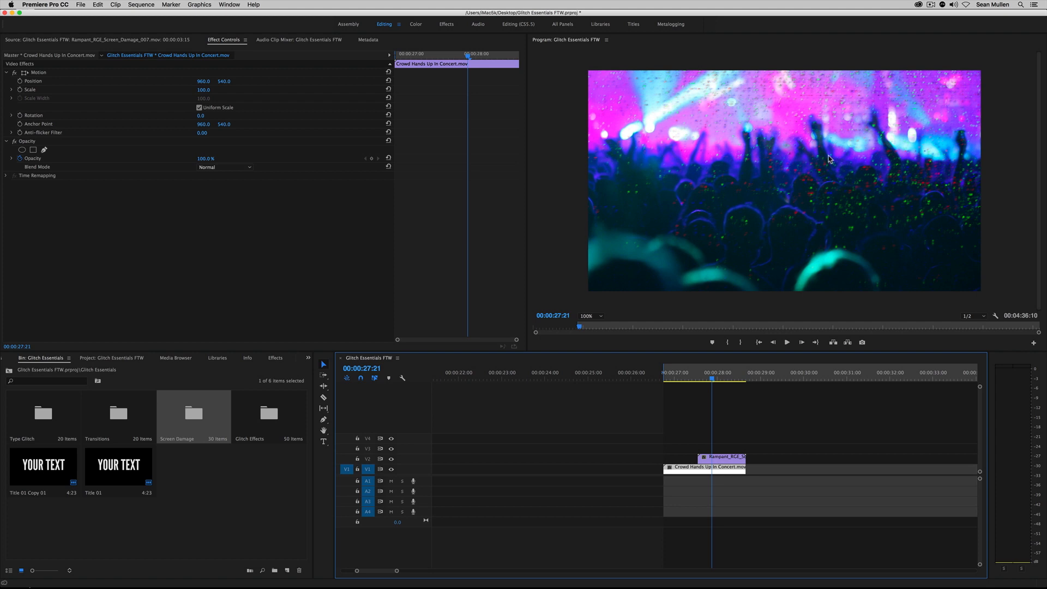
pyautogui.click(593, 317)
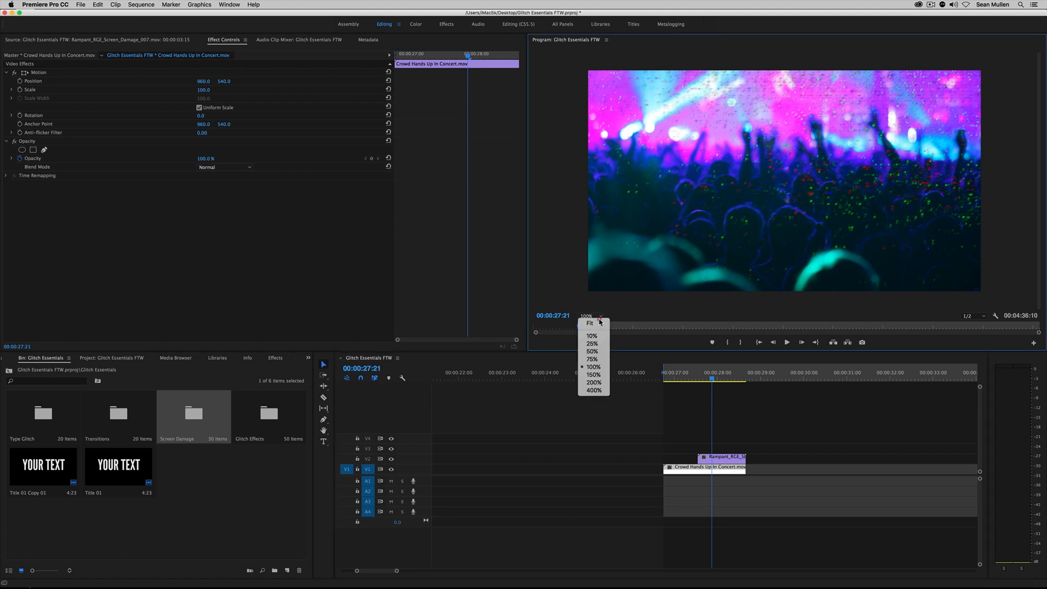
pyautogui.click(595, 352)
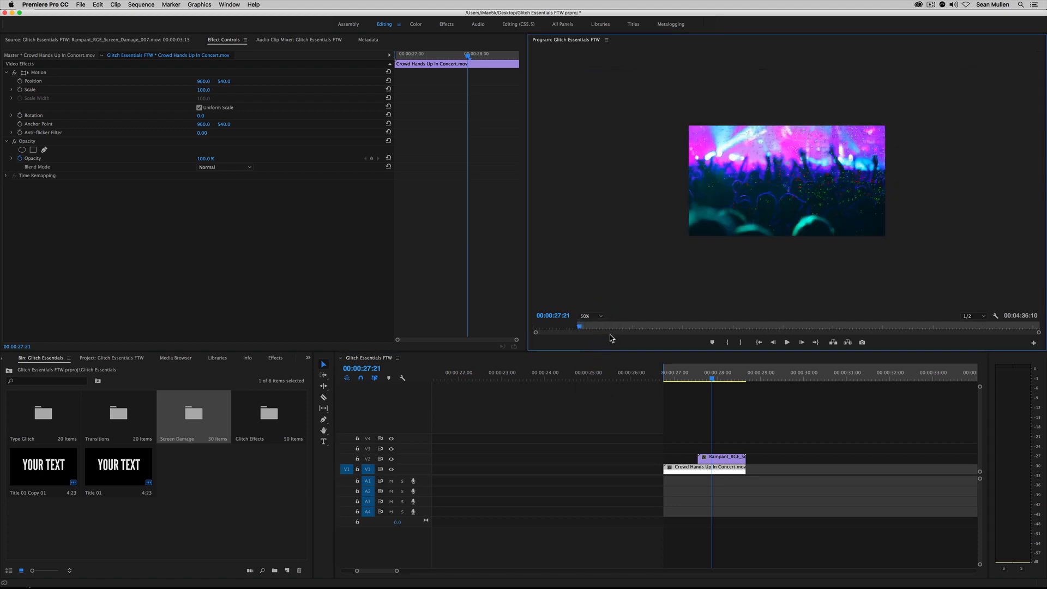
pyautogui.click(728, 460)
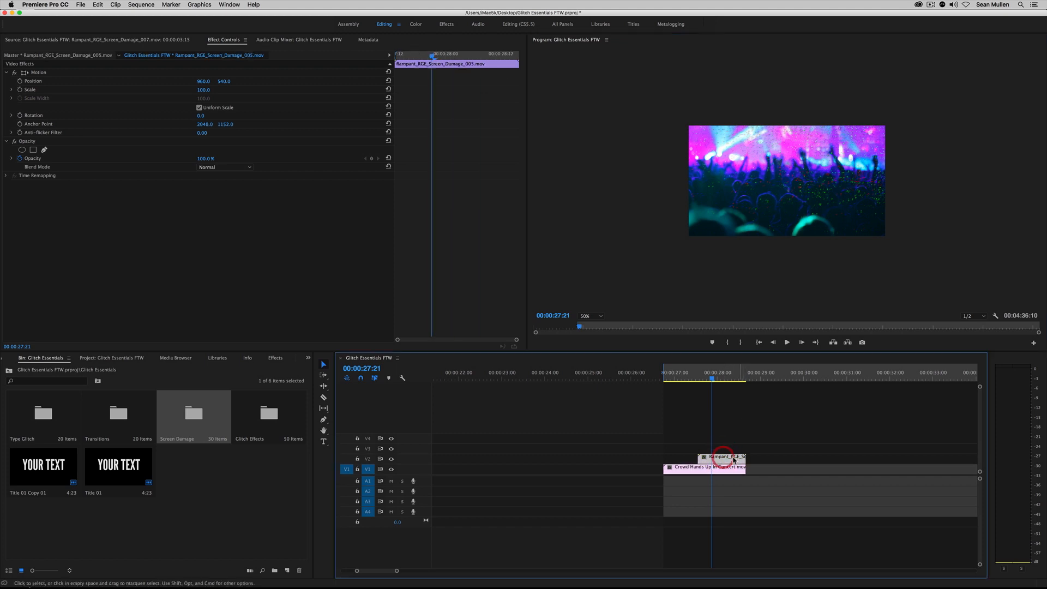
pyautogui.click(38, 74)
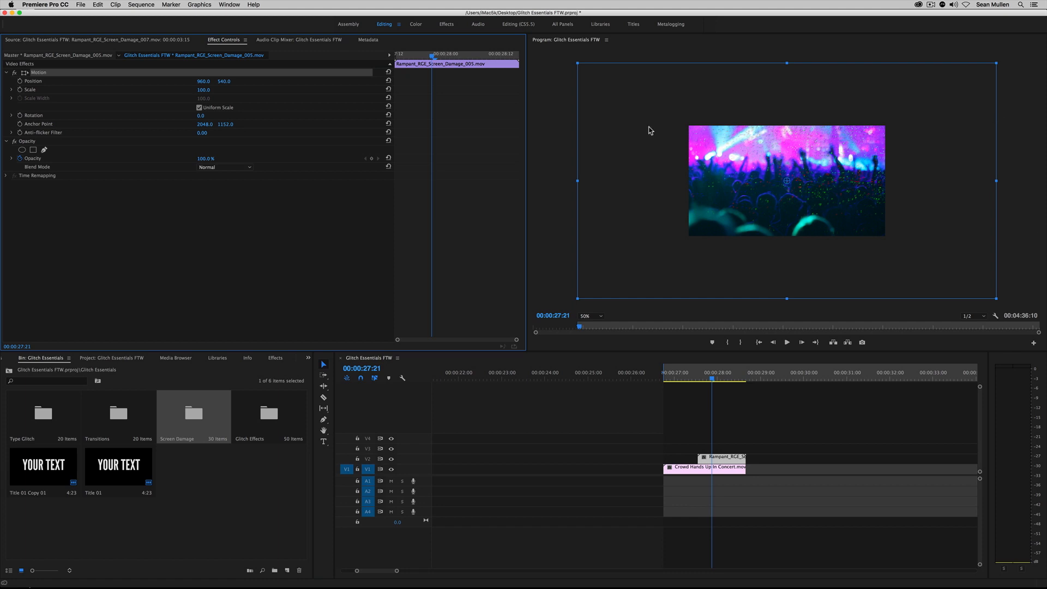
# Step: Scale the screen damage clip to 76 and shift its horizontal position to 1518
pyautogui.moveTo(203, 81); pyautogui.dragTo(343, 82)
pyautogui.moveTo(196, 90); pyautogui.dragTo(111, 81)
pyautogui.moveTo(205, 81); pyautogui.dragTo(462, 81)
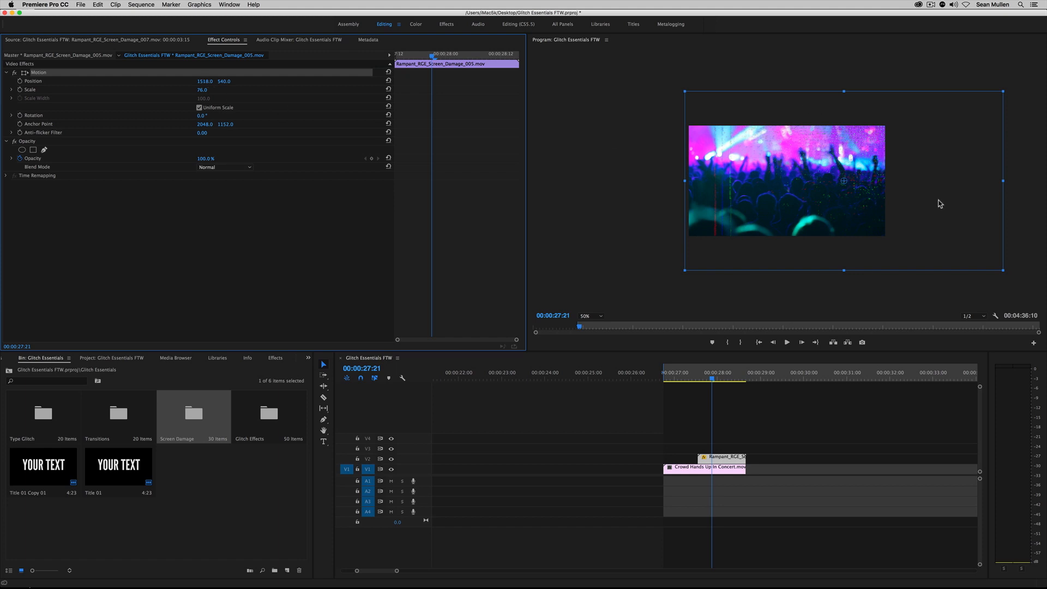
# Step: Play back the resized screen damage clip and park the playhead on its striped frame at 00:00:28:00
pyautogui.click(670, 380)
pyautogui.press('space')
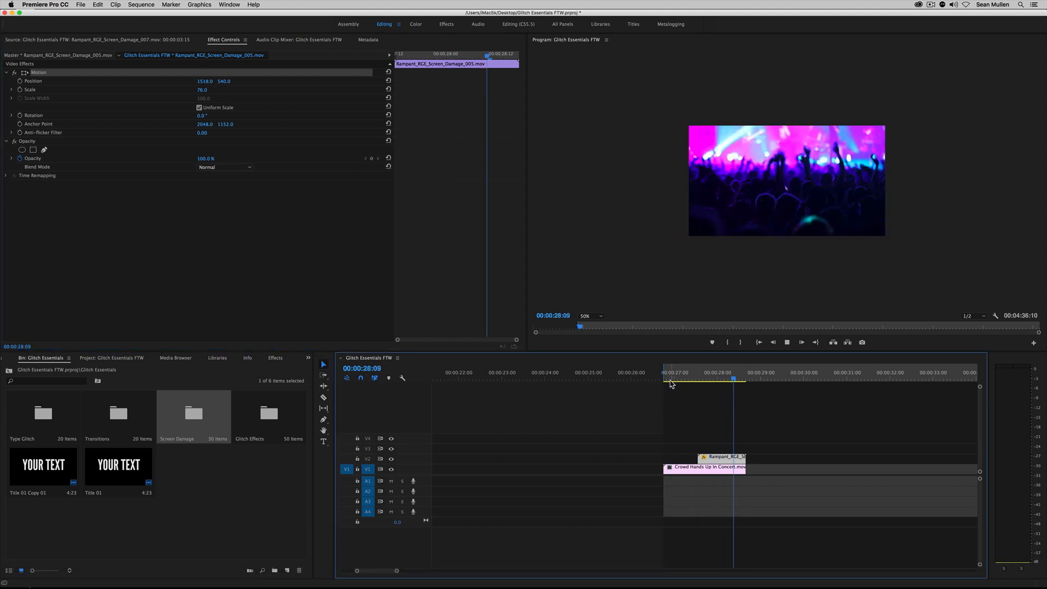
pyautogui.press('space')
pyautogui.moveTo(711, 381)
pyautogui.mouseDown()
pyautogui.moveTo(701, 382)
pyautogui.moveTo(717, 385)
pyautogui.mouseUp()
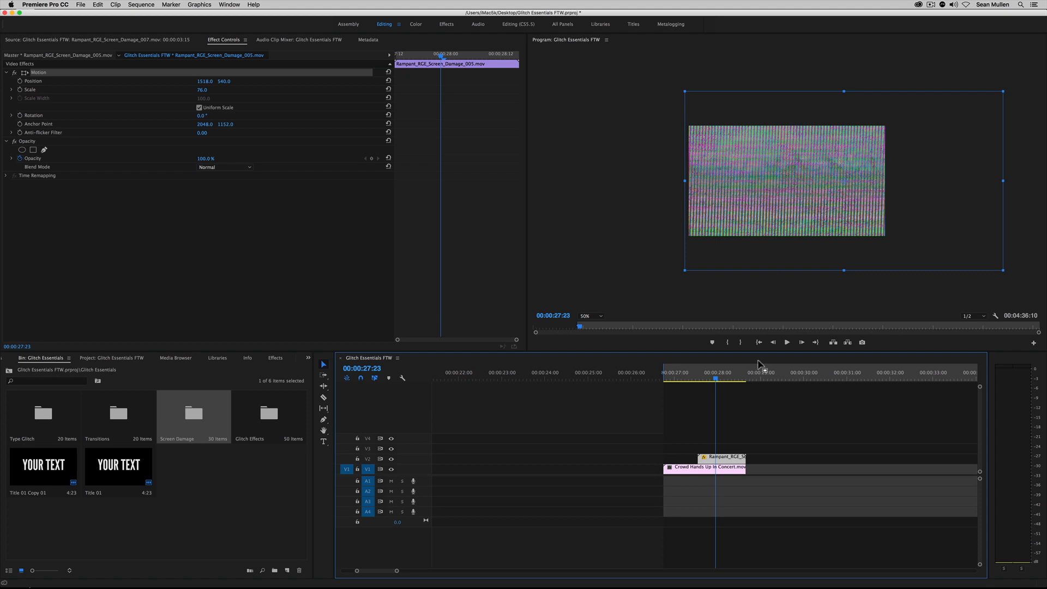
pyautogui.moveTo(715, 380)
pyautogui.mouseDown()
pyautogui.moveTo(704, 380)
pyautogui.moveTo(716, 380)
pyautogui.mouseUp()
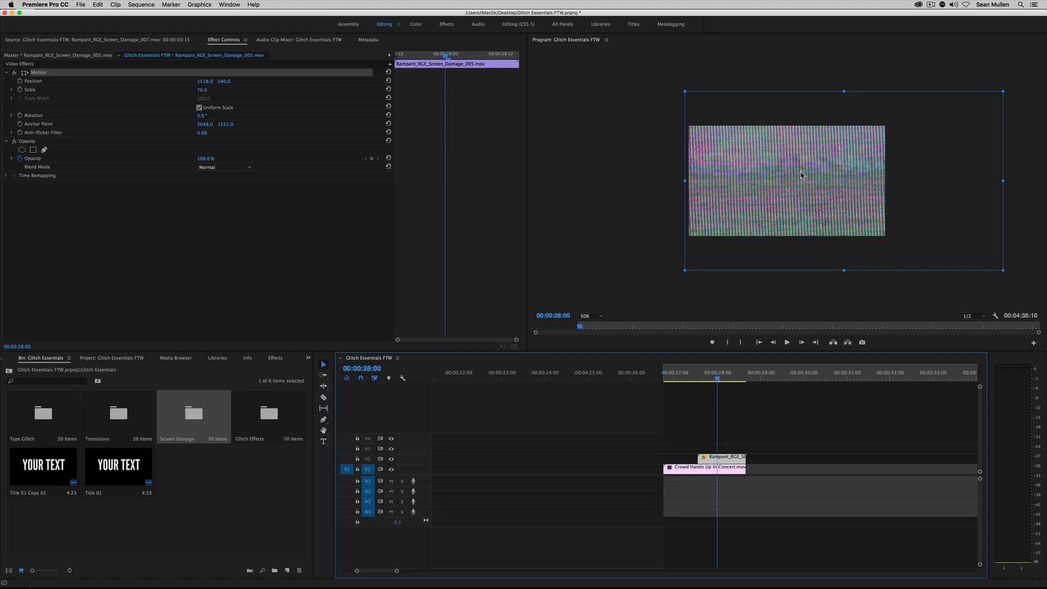
# Step: Set the blend mode of the screen damage clip to Screen
pyautogui.click(729, 460)
pyautogui.click(32, 169)
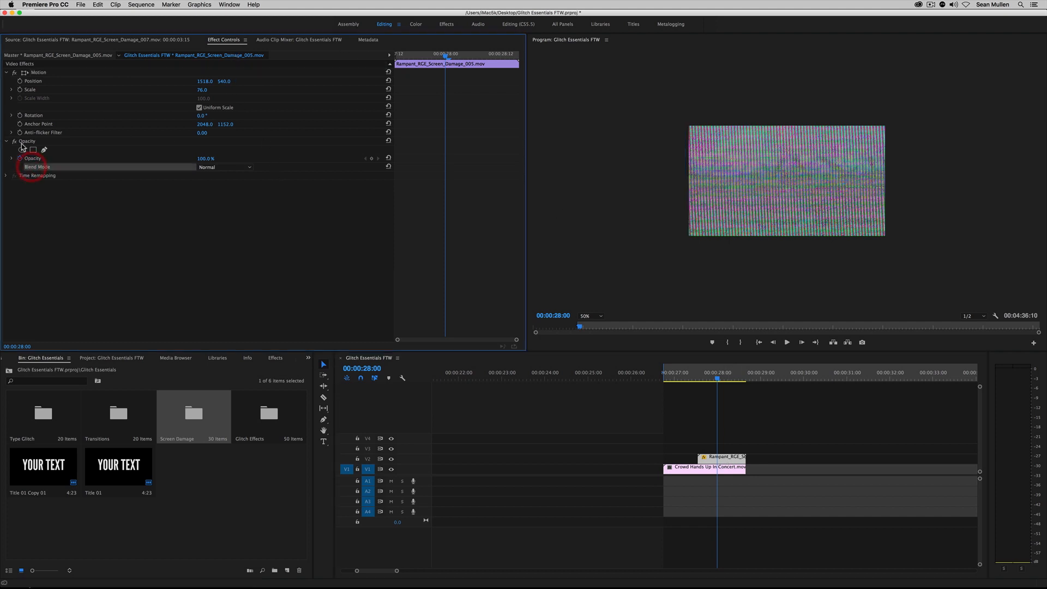
pyautogui.click(238, 167)
pyautogui.click(237, 248)
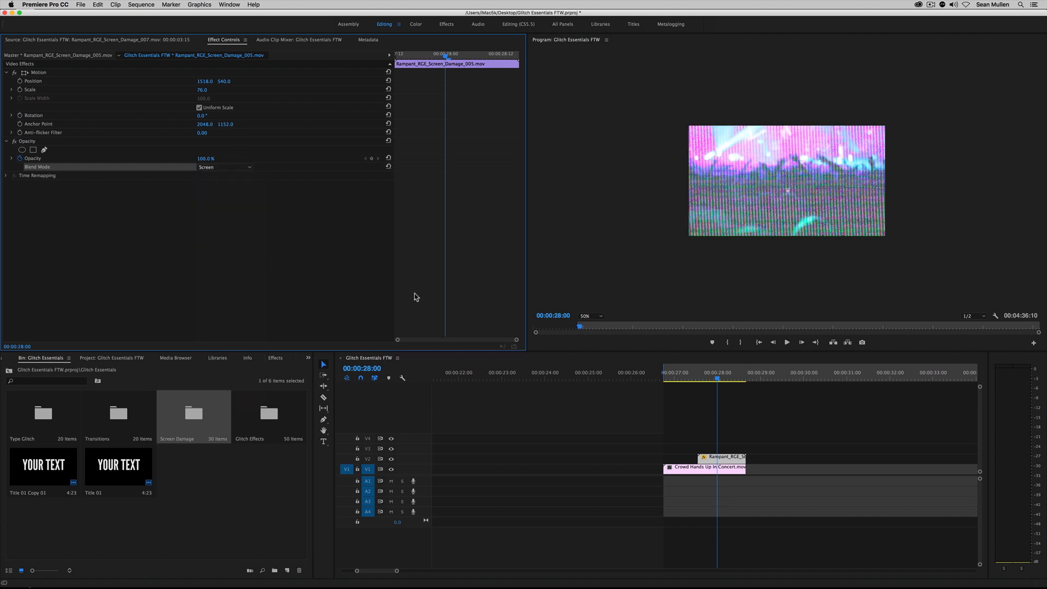
# Step: Preview the Screen-blended damage over the crowd footage and scrub to the striped frame at 00:00:27:23
pyautogui.click(669, 376)
pyautogui.press('space')
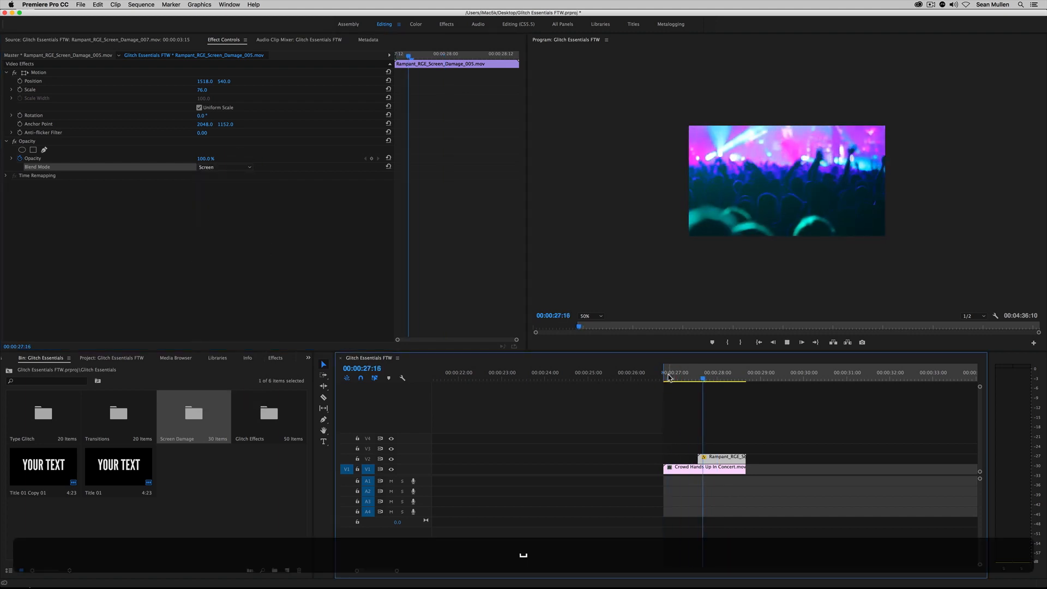
pyautogui.click(697, 377)
pyautogui.moveTo(697, 377); pyautogui.dragTo(716, 378)
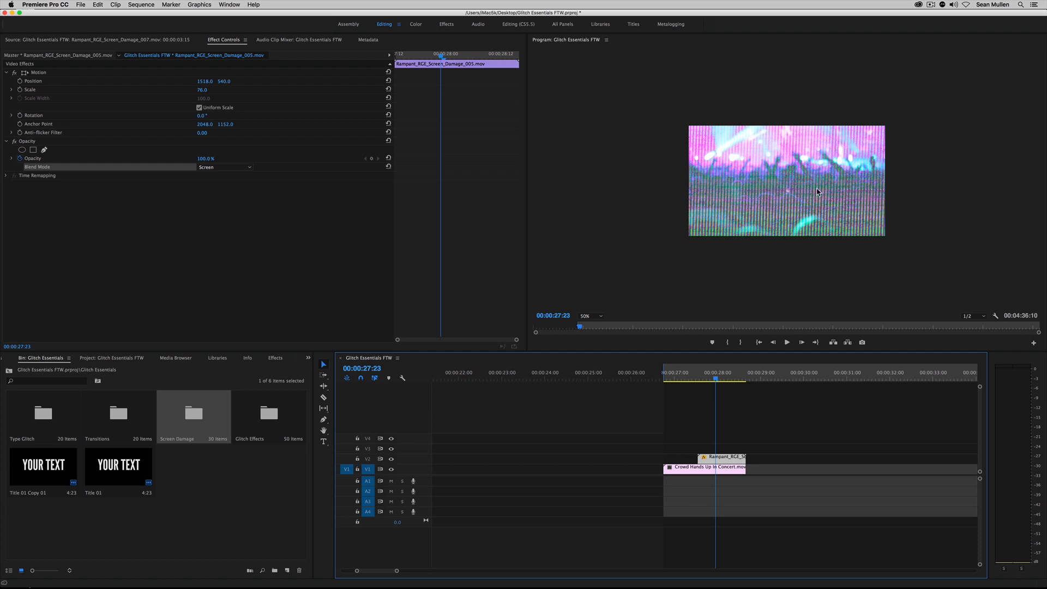
# Step: Compare the Linear Dodge (Add) and Screen blend modes on the screen damage clip, leaving it on Linear Dodge (Add)
pyautogui.click(242, 167)
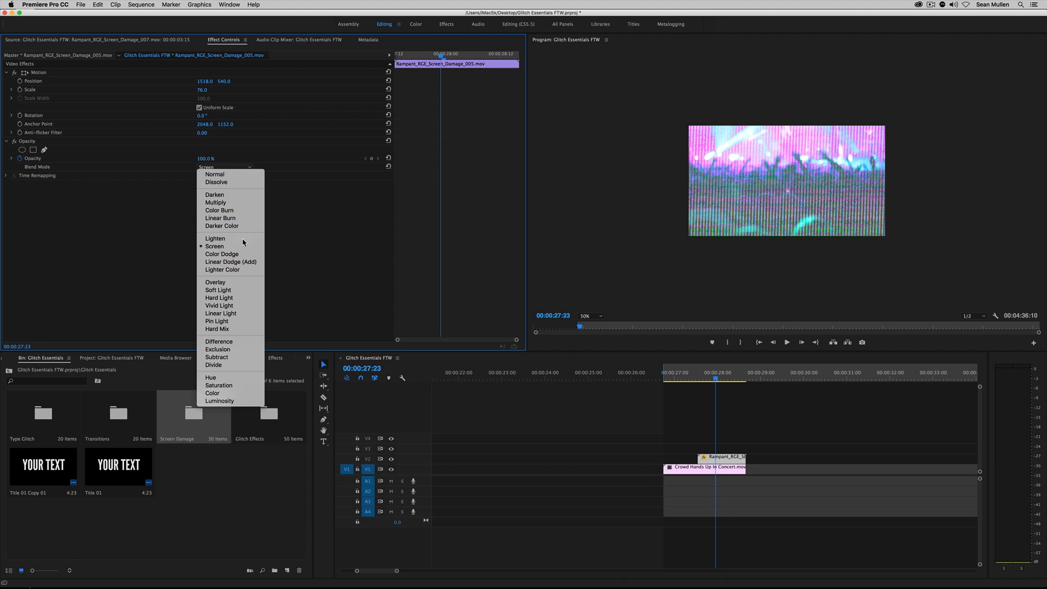
pyautogui.click(230, 262)
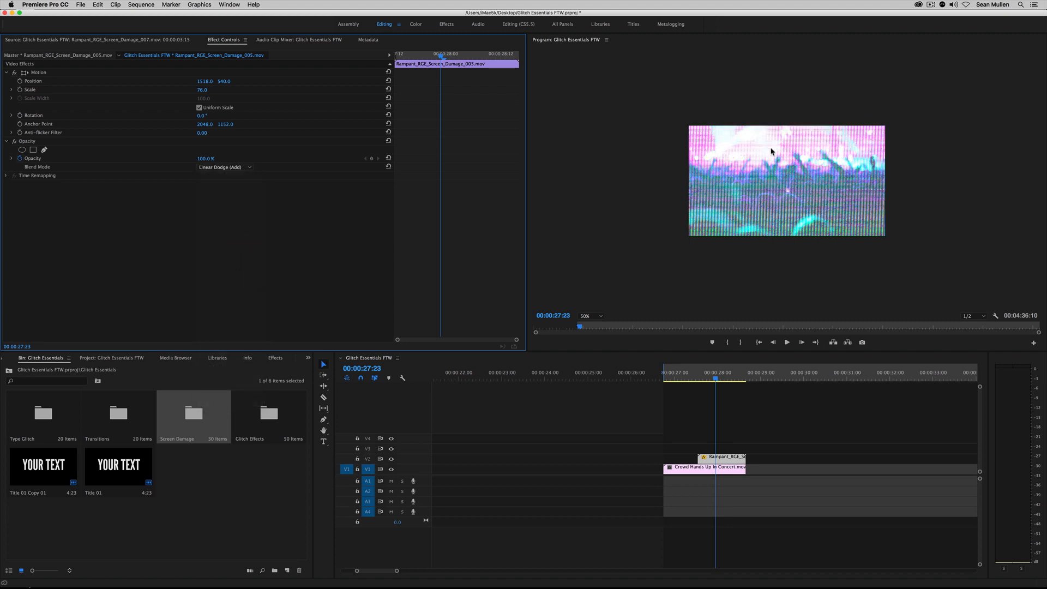
pyautogui.click(233, 168)
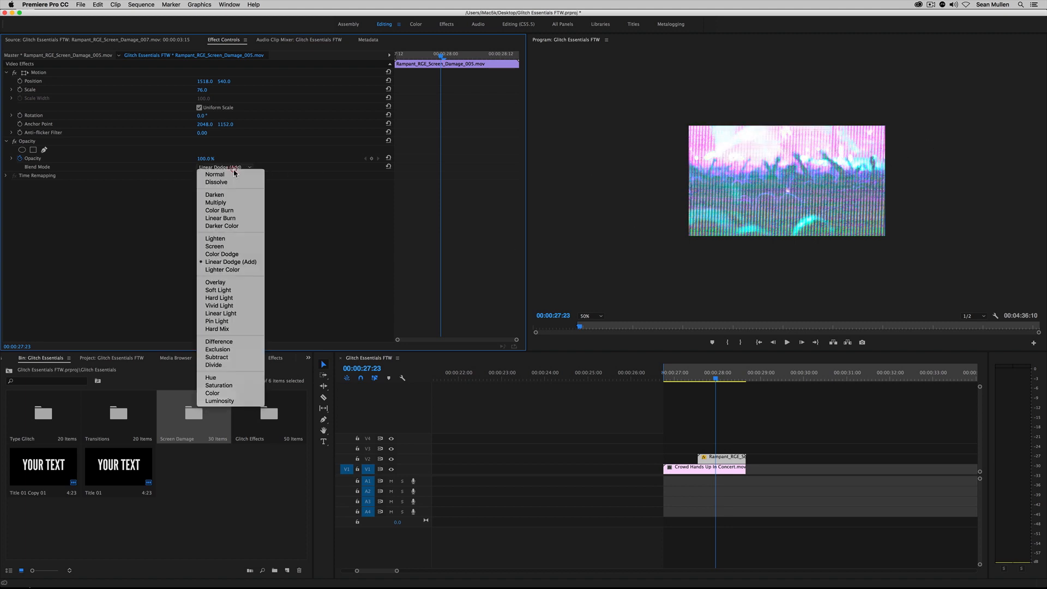
pyautogui.click(234, 246)
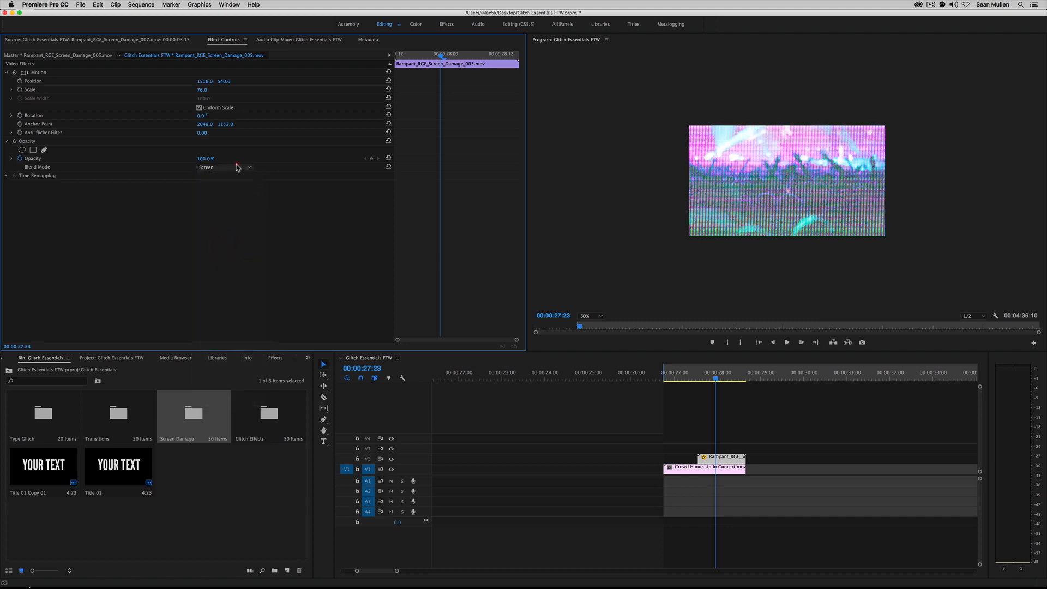
pyautogui.click(237, 167)
pyautogui.click(233, 263)
# Step: Preview the Linear Dodge (Add) blend over the crowd footage and scrub to 00:00:27:20
pyautogui.click(667, 376)
pyautogui.press('space')
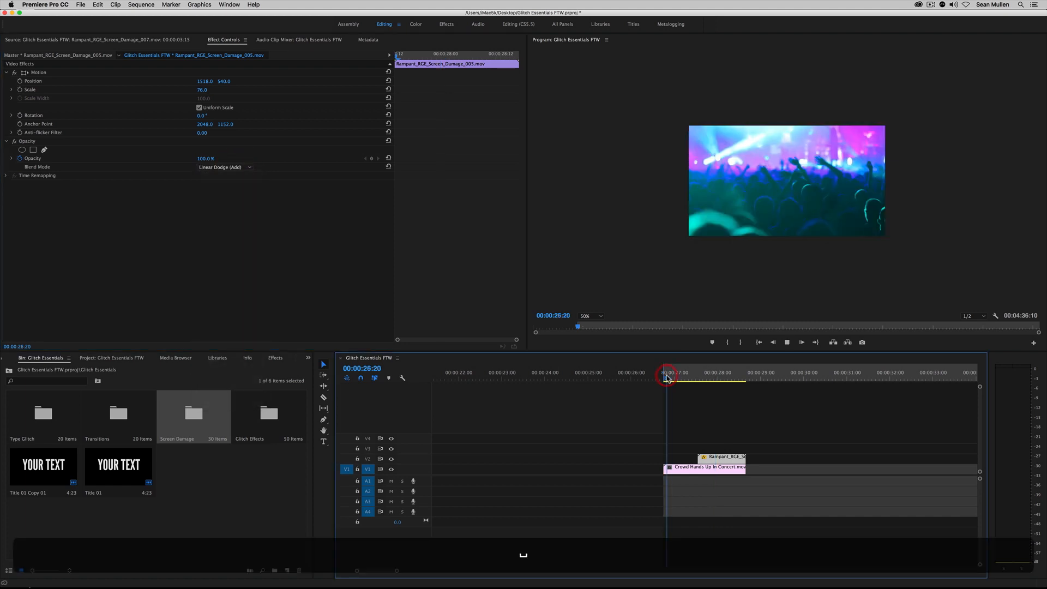
pyautogui.moveTo(681, 376); pyautogui.dragTo(710, 376)
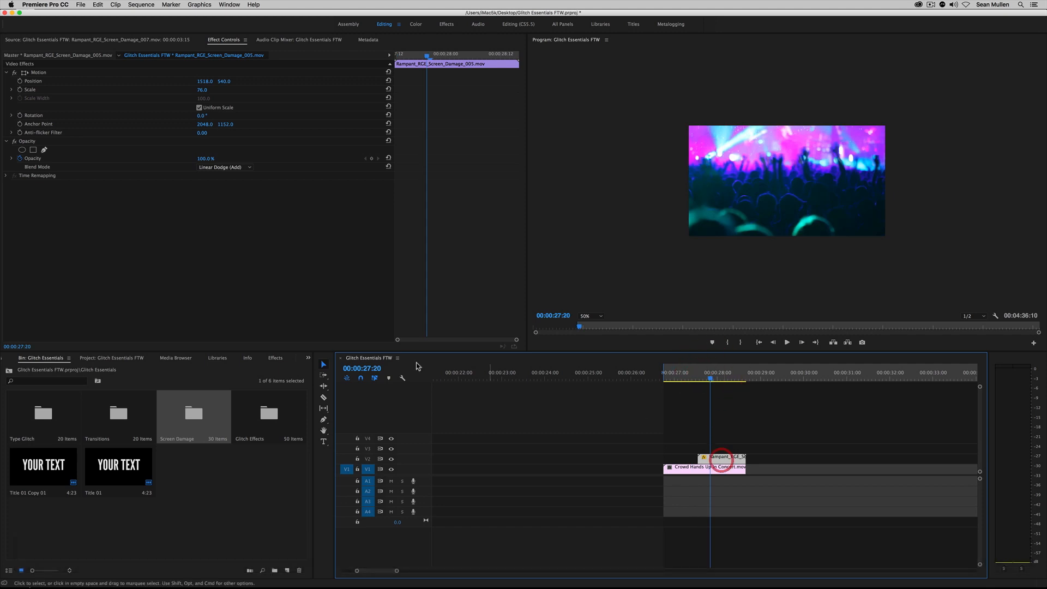
# Step: Try the Overlay blend mode on the screen damage clip and preview it over the crowd footage
pyautogui.click(248, 168)
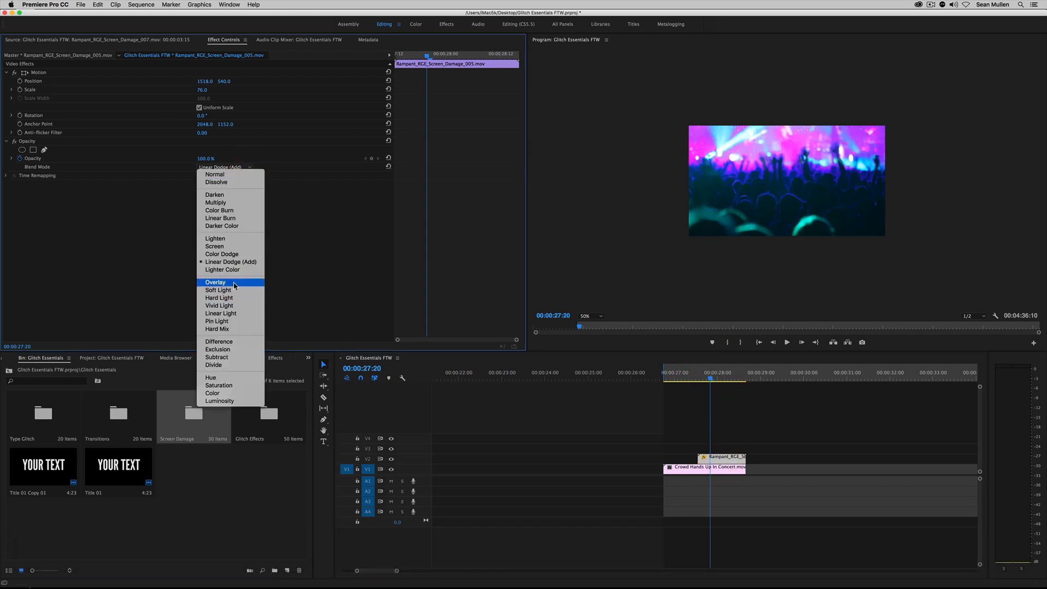
pyautogui.click(234, 284)
pyautogui.click(685, 375)
pyautogui.press('space')
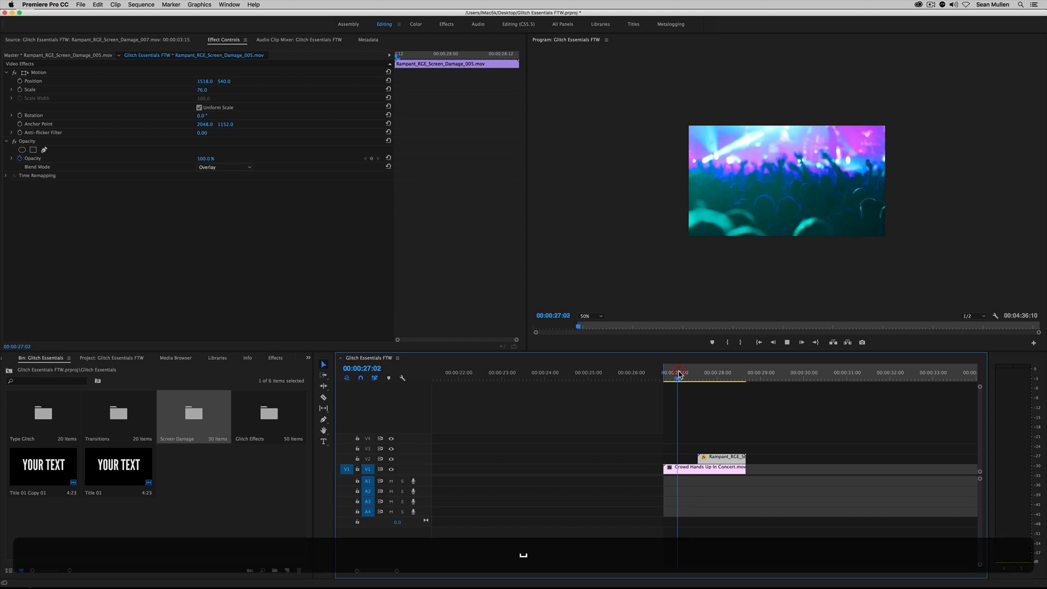
pyautogui.press('space')
pyautogui.moveTo(686, 377)
pyautogui.mouseDown()
pyautogui.moveTo(714, 377)
pyautogui.moveTo(701, 378)
pyautogui.mouseUp()
# Step: Shift the screen damage clip earlier on V2 so it ends before the crowd clip, and preview the new timing
pyautogui.moveTo(733, 452); pyautogui.dragTo(716, 452)
pyautogui.click(670, 376)
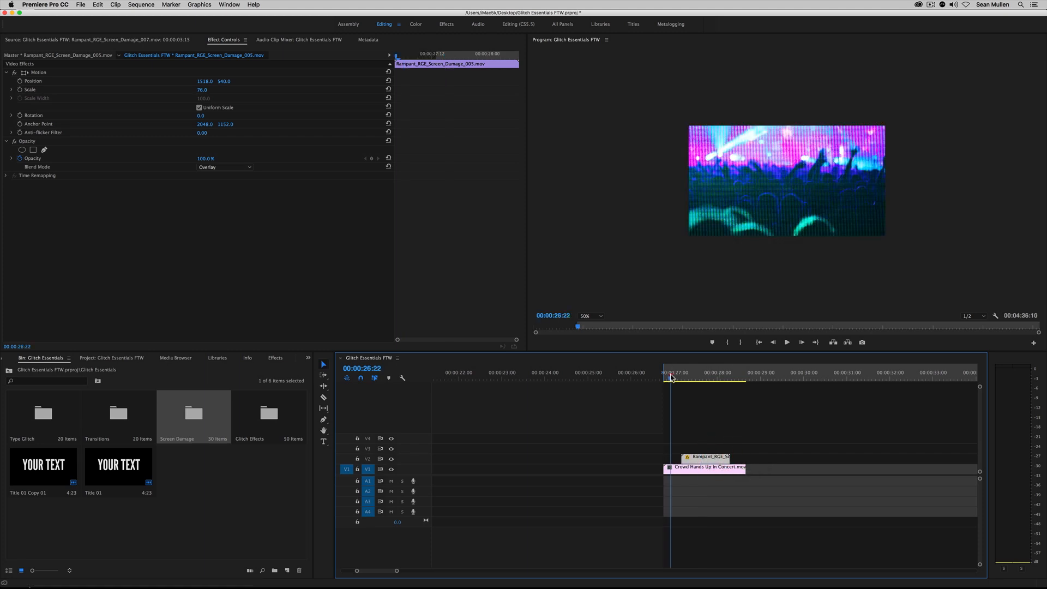
pyautogui.press('space')
pyautogui.press('space')
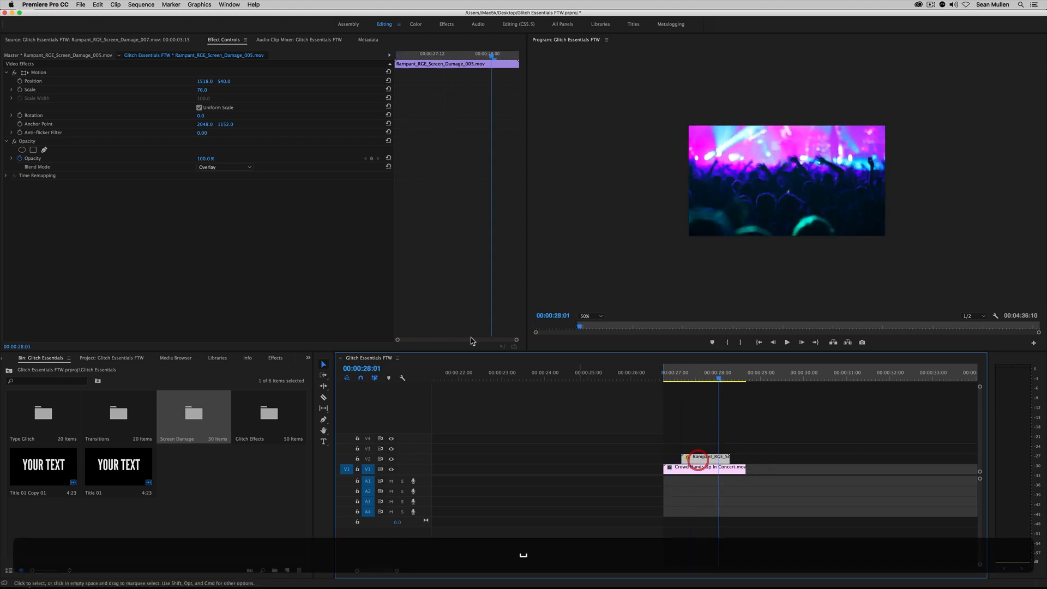
# Step: Set the screen damage clip's blend mode to Screen, preview it, and park the playhead at 00:00:27:14
pyautogui.click(224, 167)
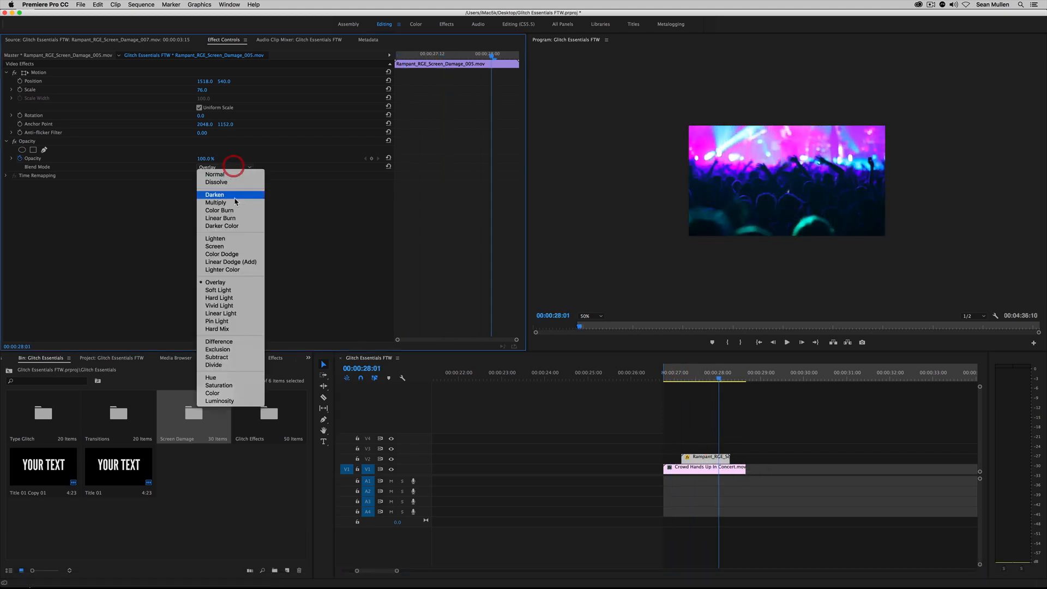
pyautogui.click(232, 247)
pyautogui.click(660, 373)
pyautogui.press('space')
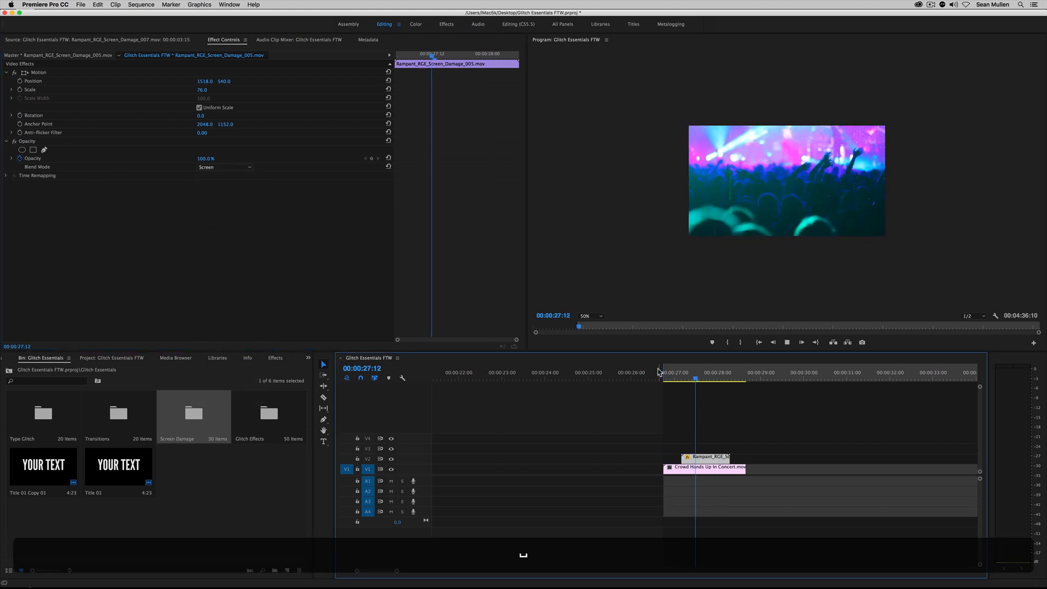
pyautogui.press('space')
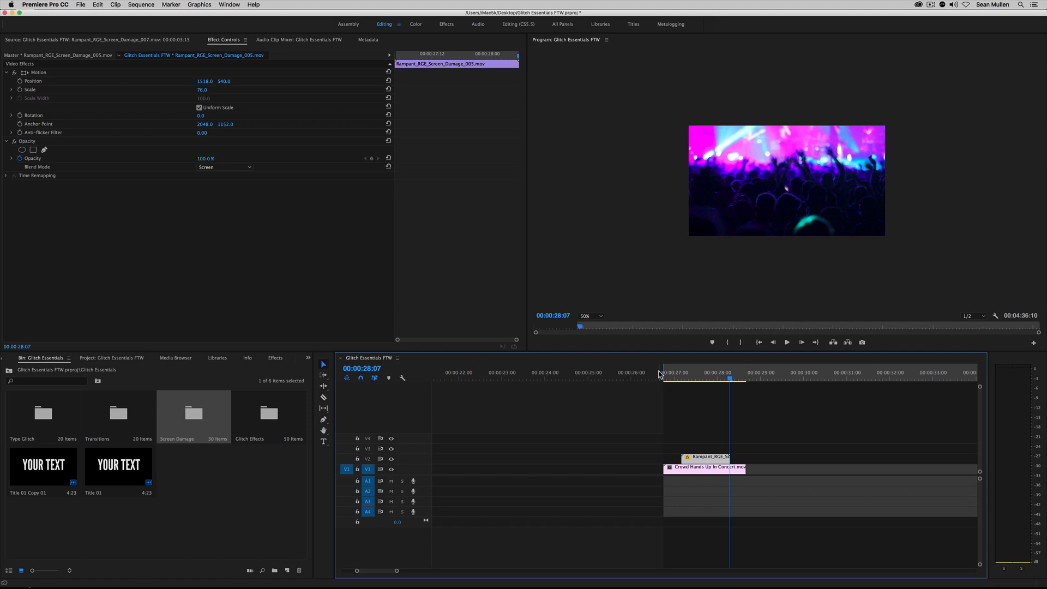
pyautogui.moveTo(705, 372); pyautogui.dragTo(696, 376)
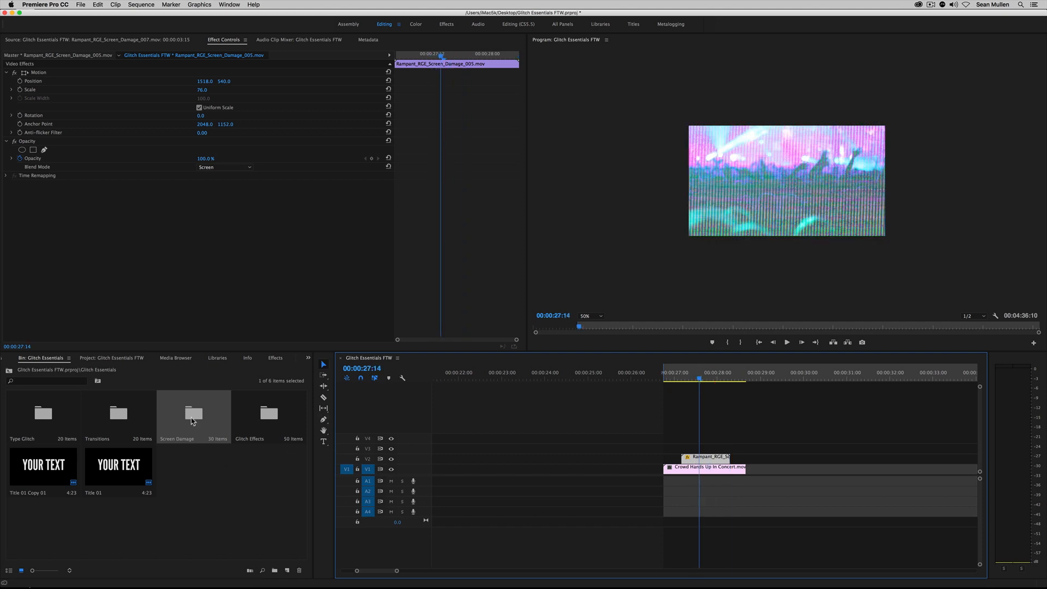
# Step: Open the Screen Damage bin and replace the damage clip on V2 with Rampant_RGE_Screen_Damage_004.mov, keeping the existing clip settings
pyautogui.doubleClick(192, 420)
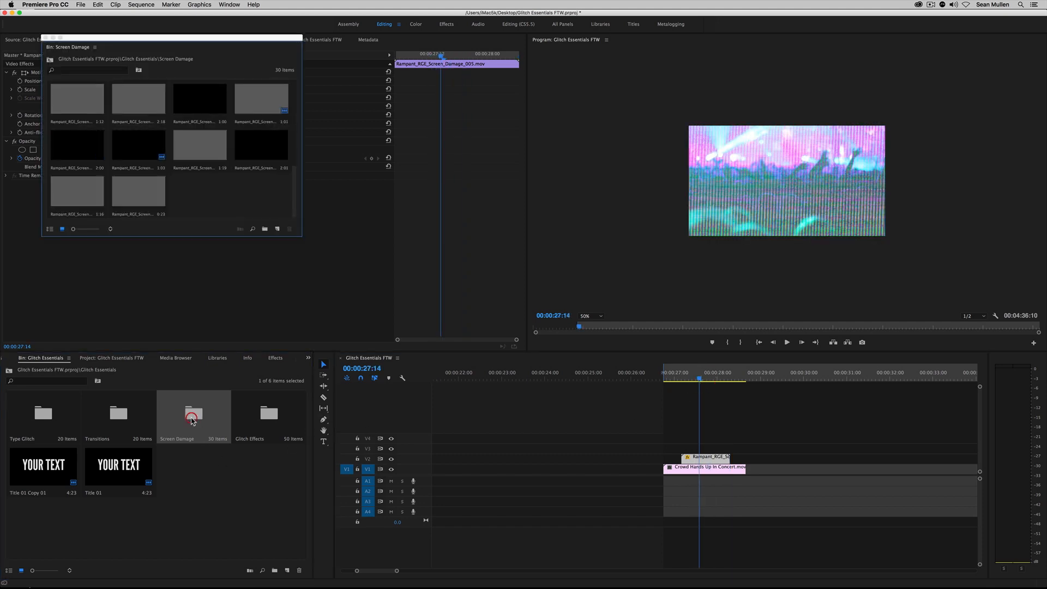
pyautogui.click(200, 146)
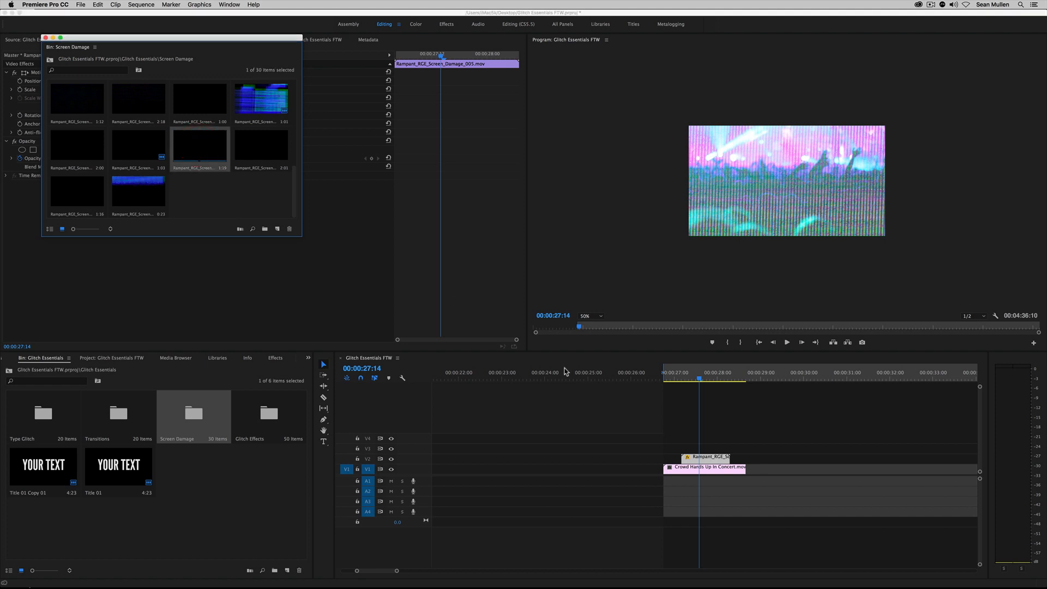
pyautogui.click(704, 460)
pyautogui.click(199, 150)
pyautogui.press('alt')
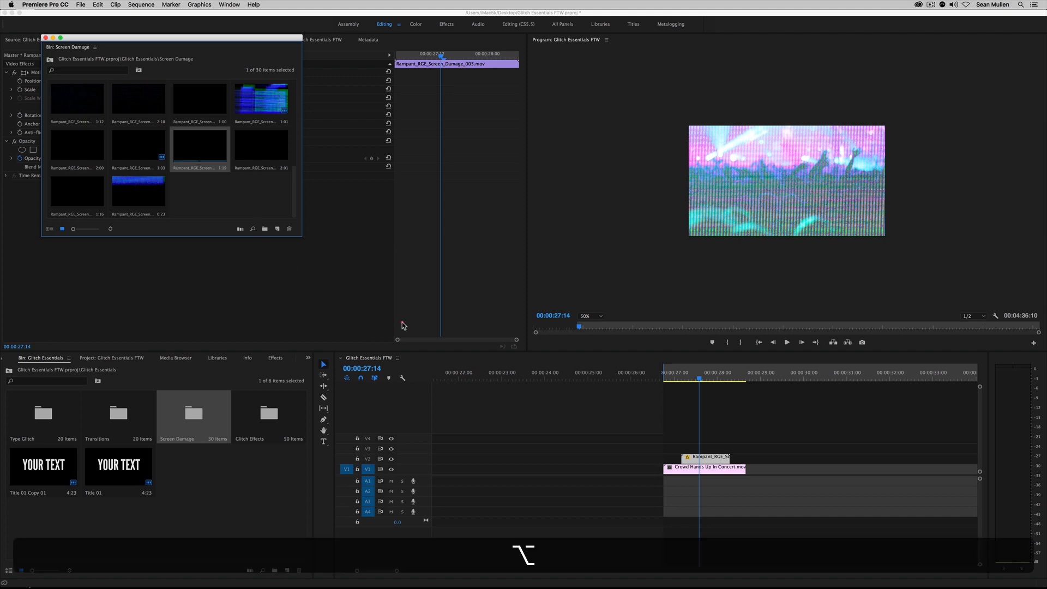
pyautogui.moveTo(139, 140); pyautogui.dragTo(707, 468)
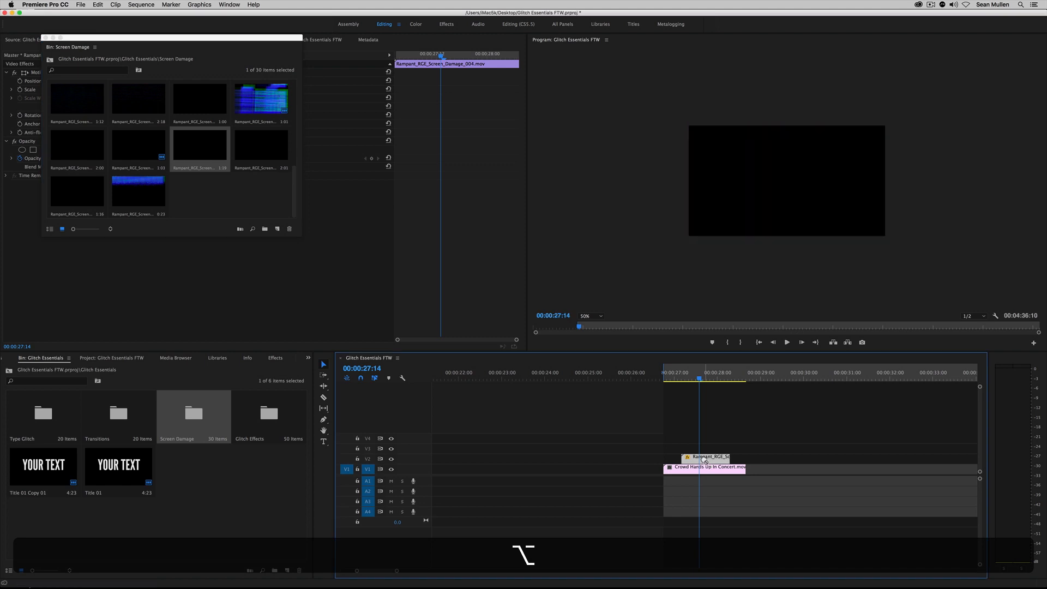
# Step: Preview the replacement damage clip over the crowd footage
pyautogui.click(677, 375)
pyautogui.press('space')
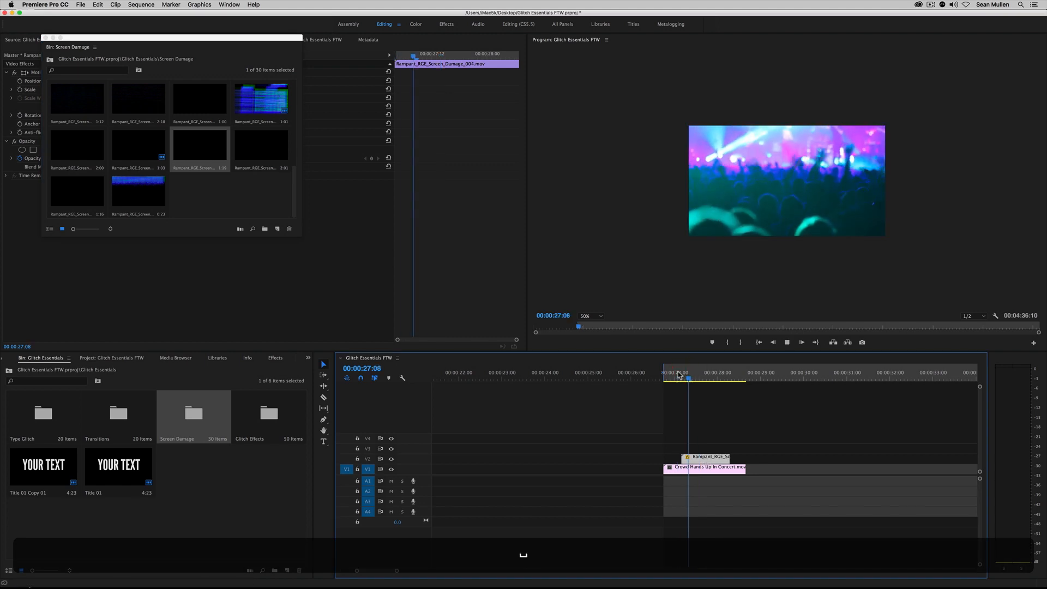
pyautogui.press('space')
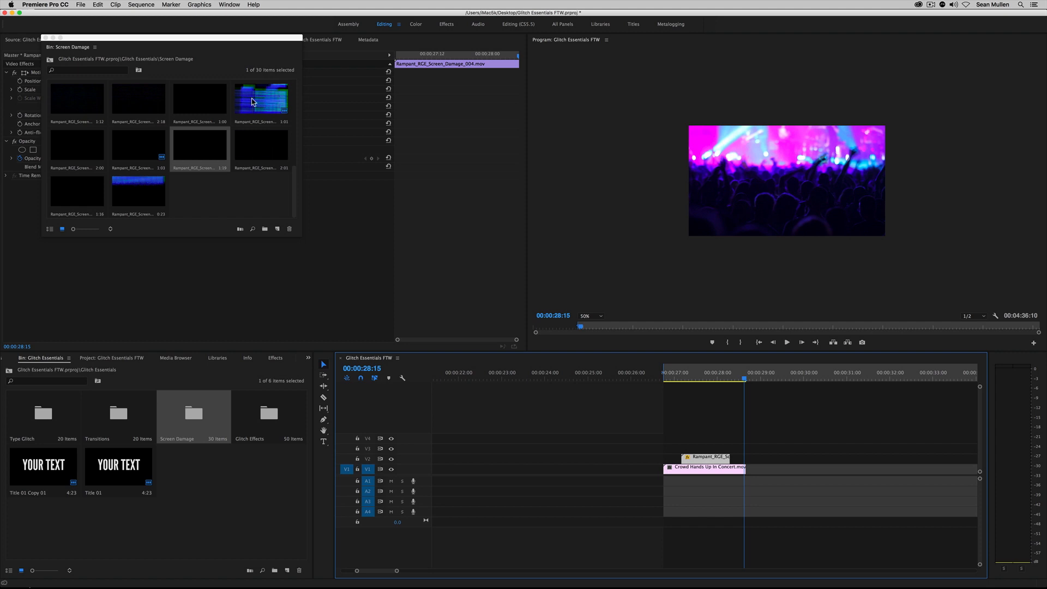
# Step: Replace the damage clip on V2 with Rampant_RGE_Screen_Damage_008.mov from the Screen Damage bin and briefly play it
pyautogui.click(197, 99)
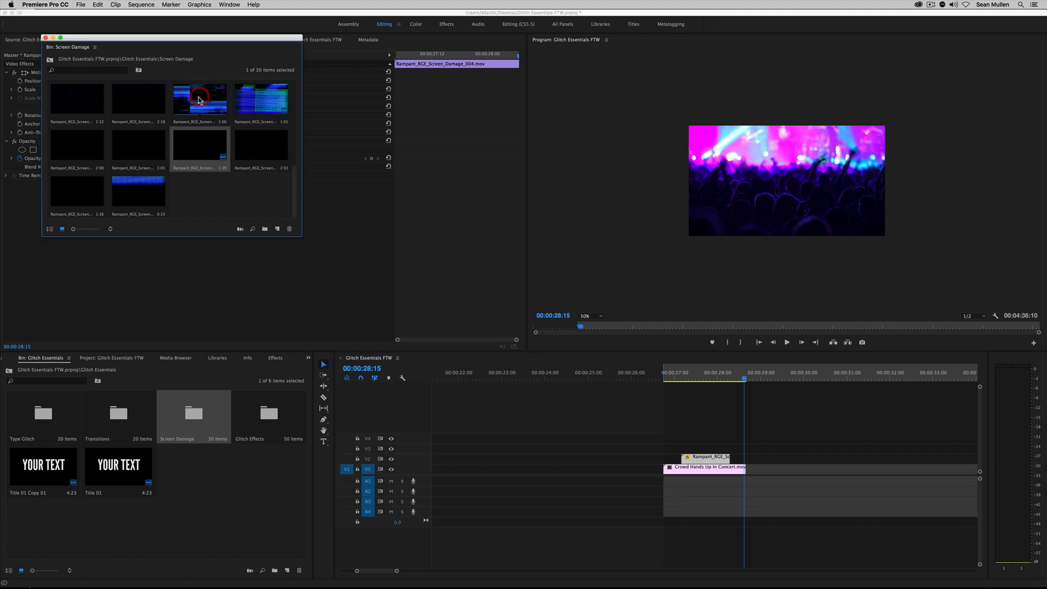
pyautogui.moveTo(198, 101); pyautogui.dragTo(707, 459)
pyautogui.click(689, 380)
pyautogui.press('space')
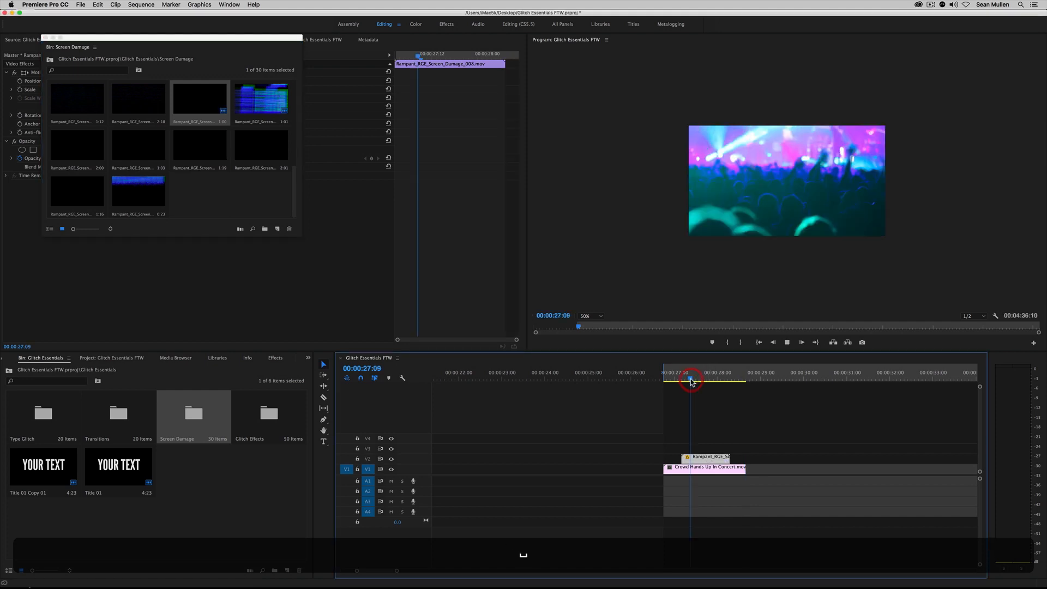
pyautogui.press('space')
# Step: Replay the blocky glitch over the crowd, pause at 00:00:27:16, and set the Program monitor's zoom to 75%
pyautogui.click(676, 375)
pyautogui.press('space')
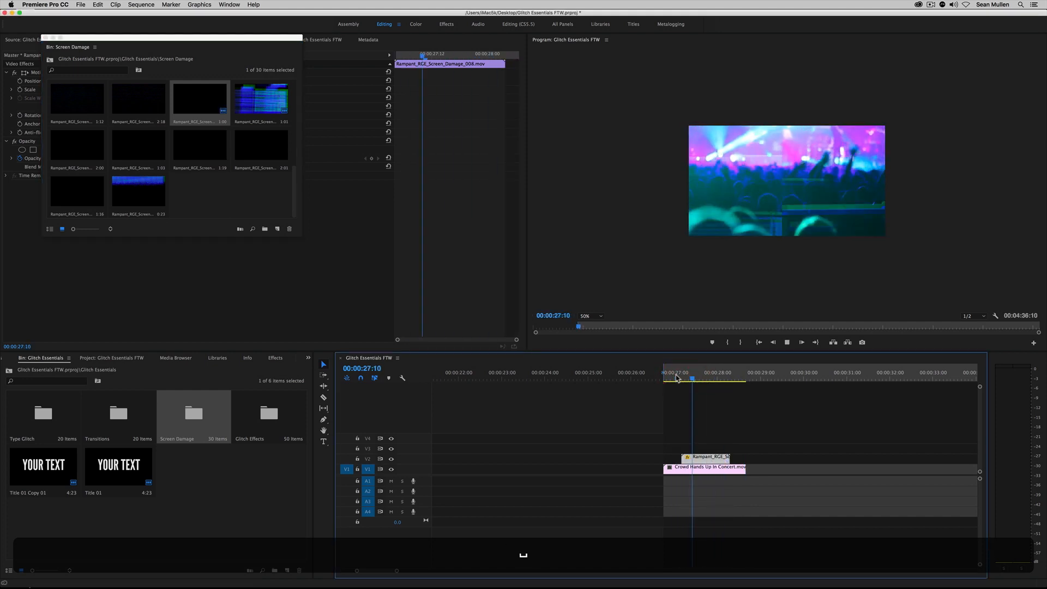
pyautogui.press('space')
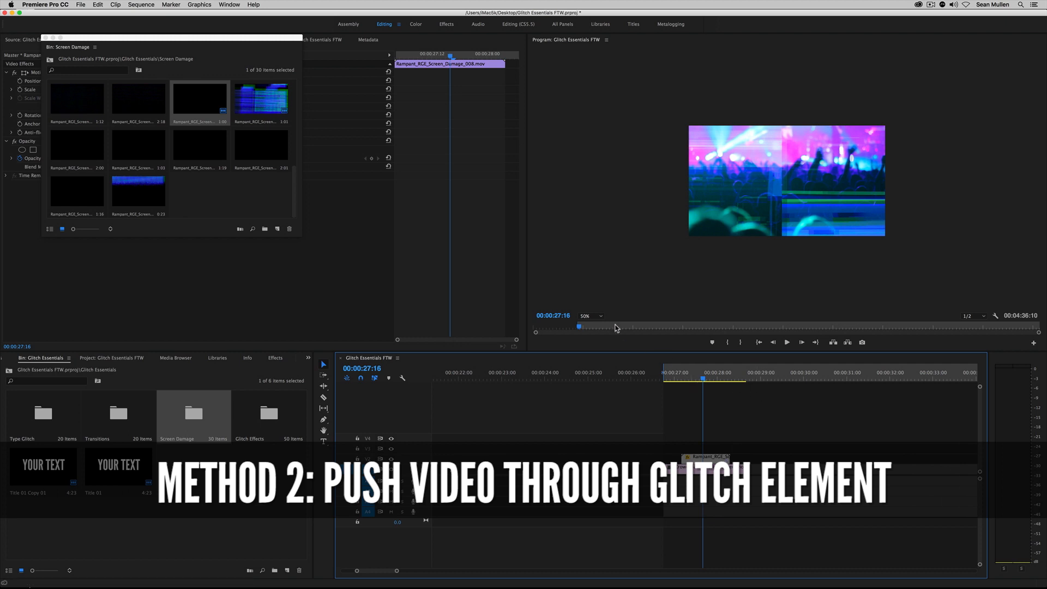
pyautogui.click(592, 316)
pyautogui.click(603, 358)
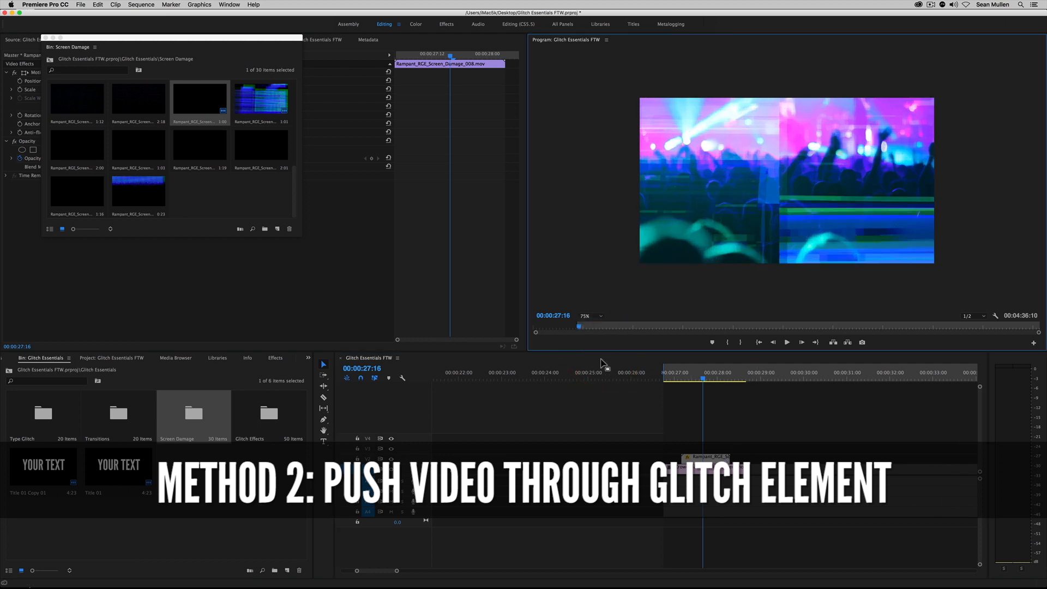
# Step: Search the effects for "track", apply Track Matte Key to the Crowd Hands Up In Concert.mov clip, and close the Screen Damage bin
pyautogui.click(279, 358)
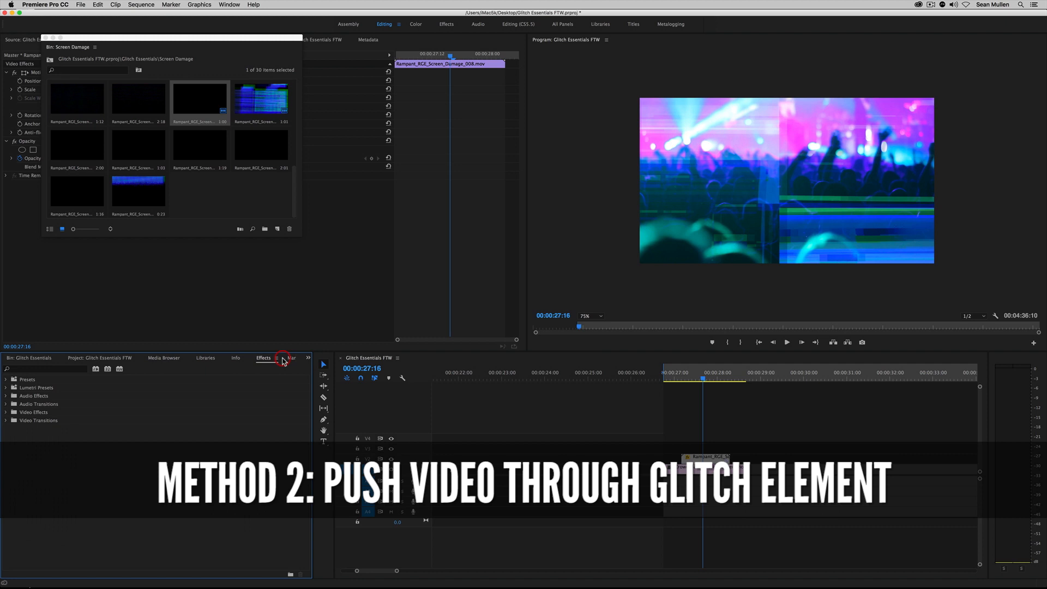
pyautogui.click(44, 370)
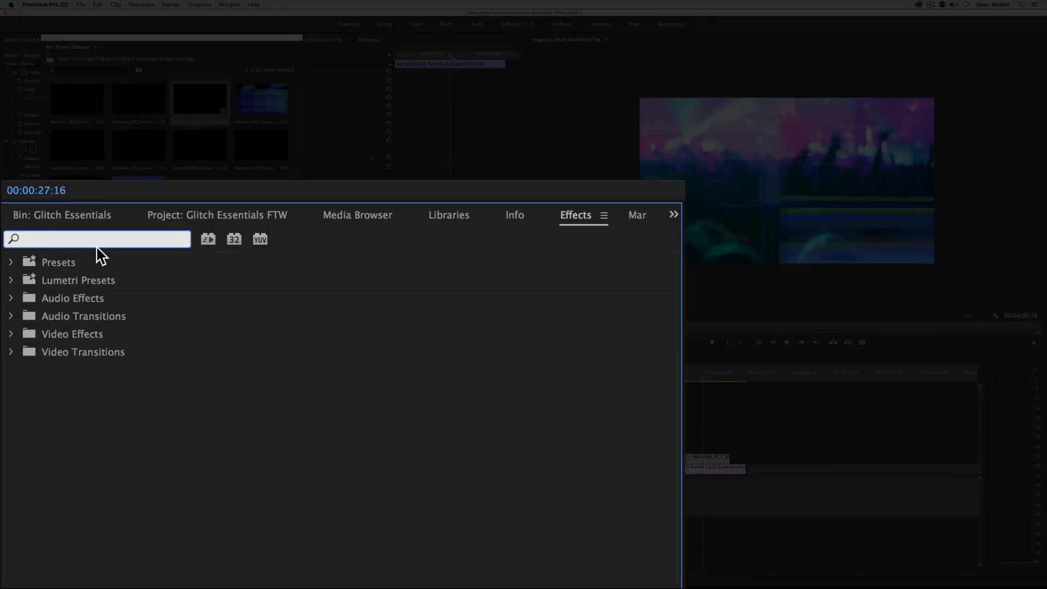
pyautogui.write('track')
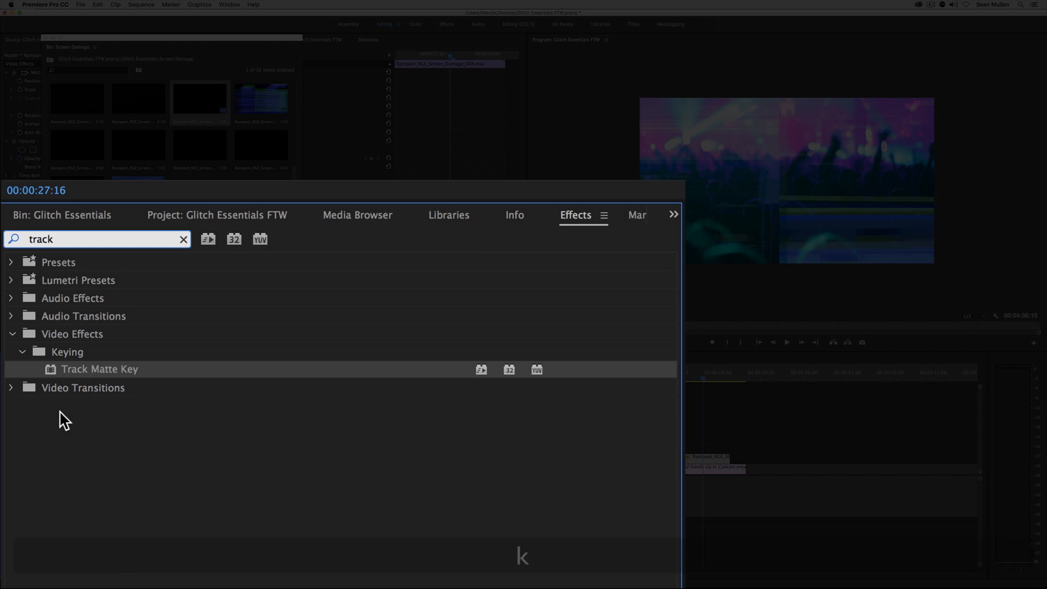
pyautogui.moveTo(117, 373); pyautogui.dragTo(691, 467)
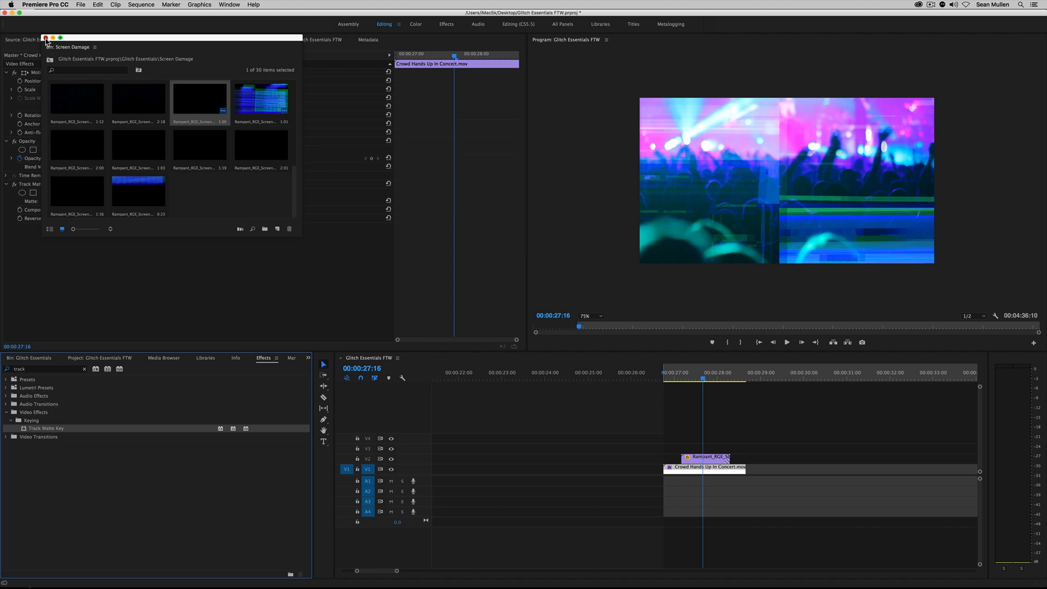
pyautogui.click(45, 37)
# Step: Set the Matte of the crowd clip's Track Matte Key effect to Video 2
pyautogui.click(694, 468)
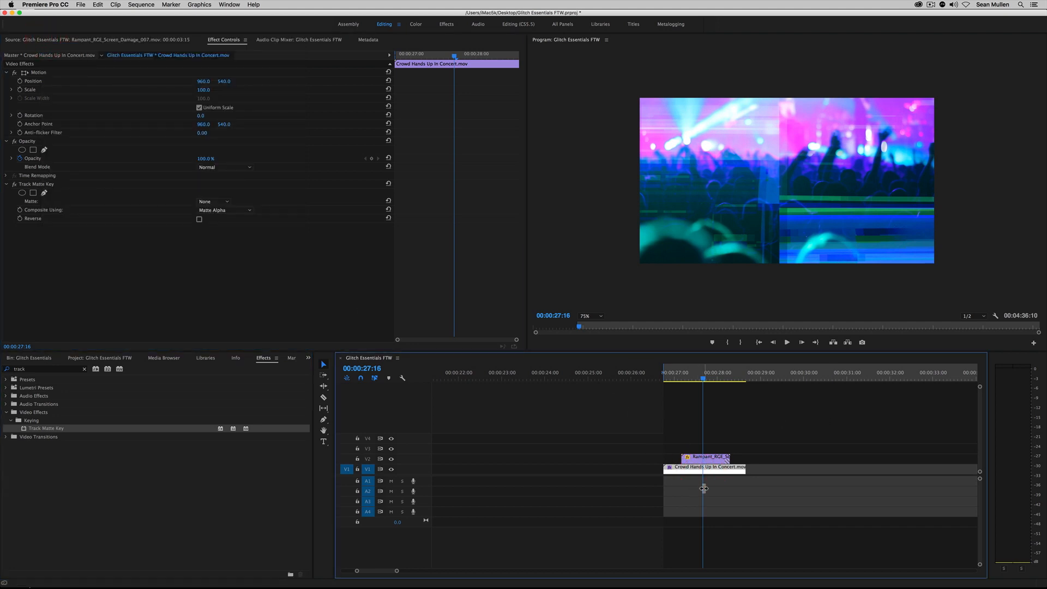
pyautogui.hotkey('shift', '5')
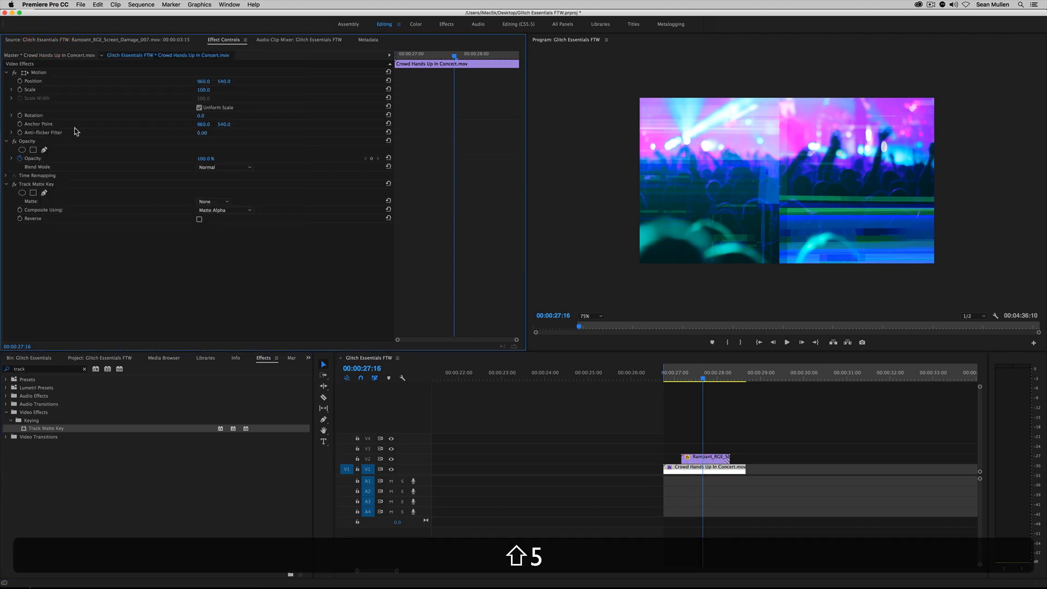
pyautogui.click(32, 185)
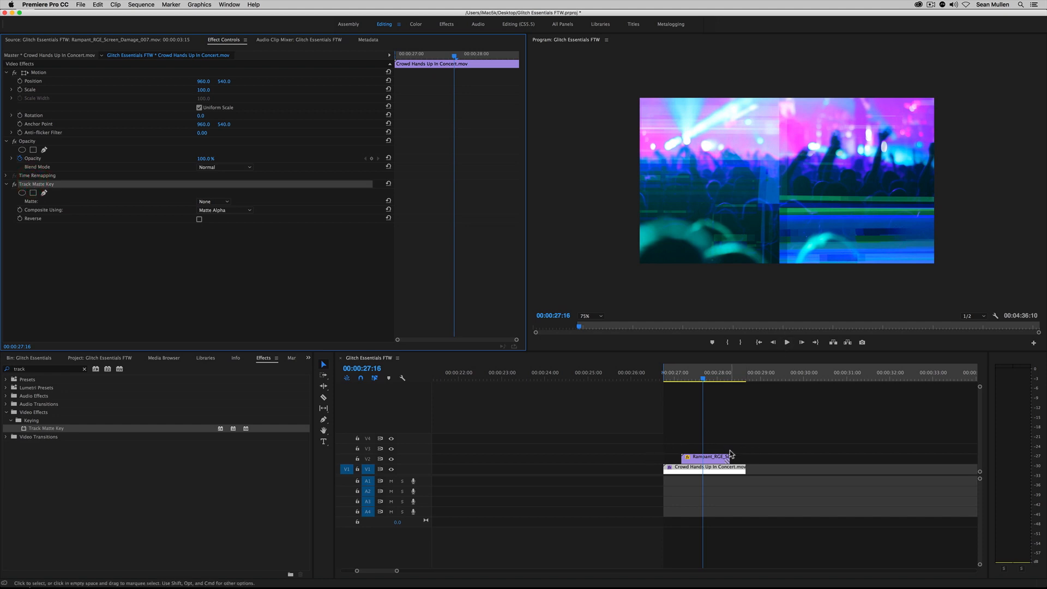
pyautogui.click(703, 469)
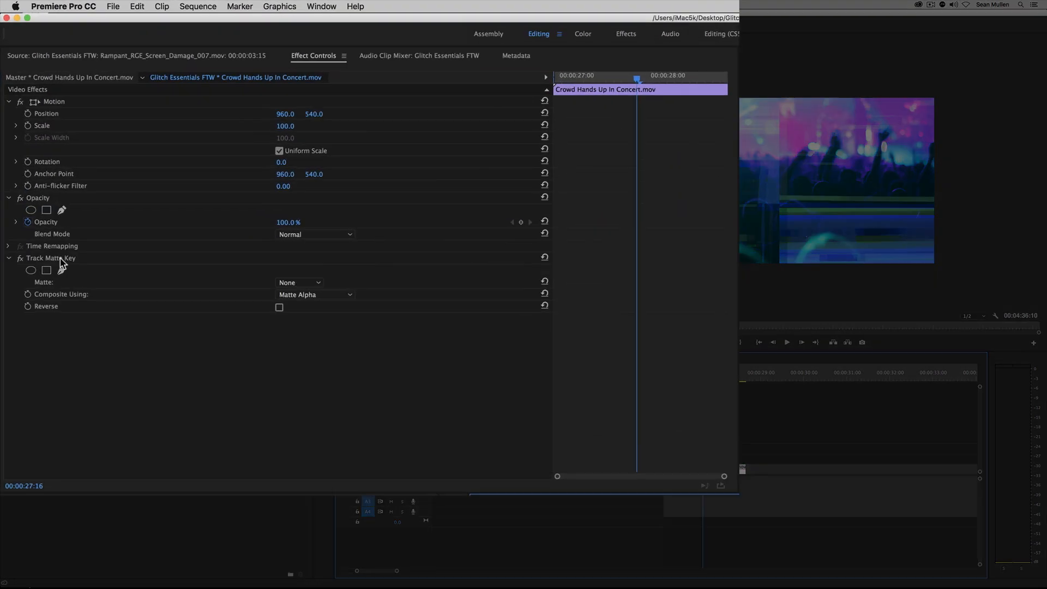
pyautogui.click(44, 185)
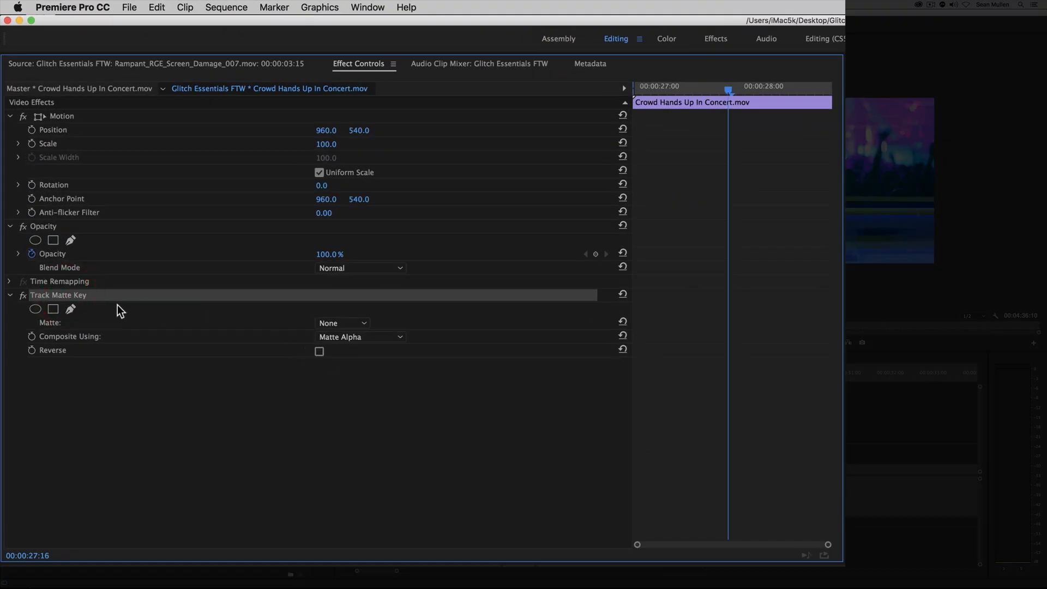
pyautogui.click(360, 325)
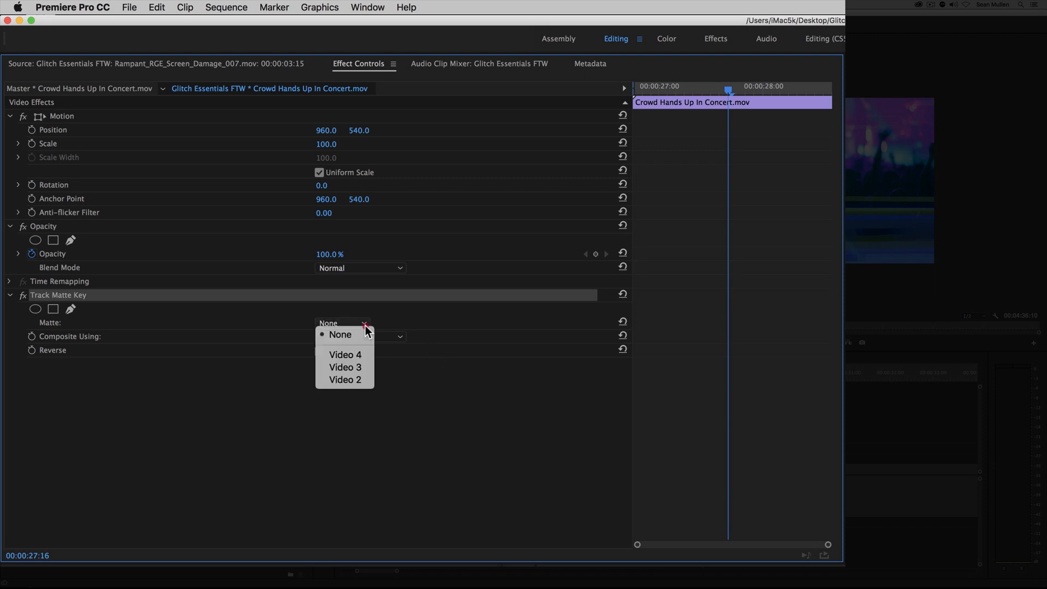
pyautogui.click(358, 381)
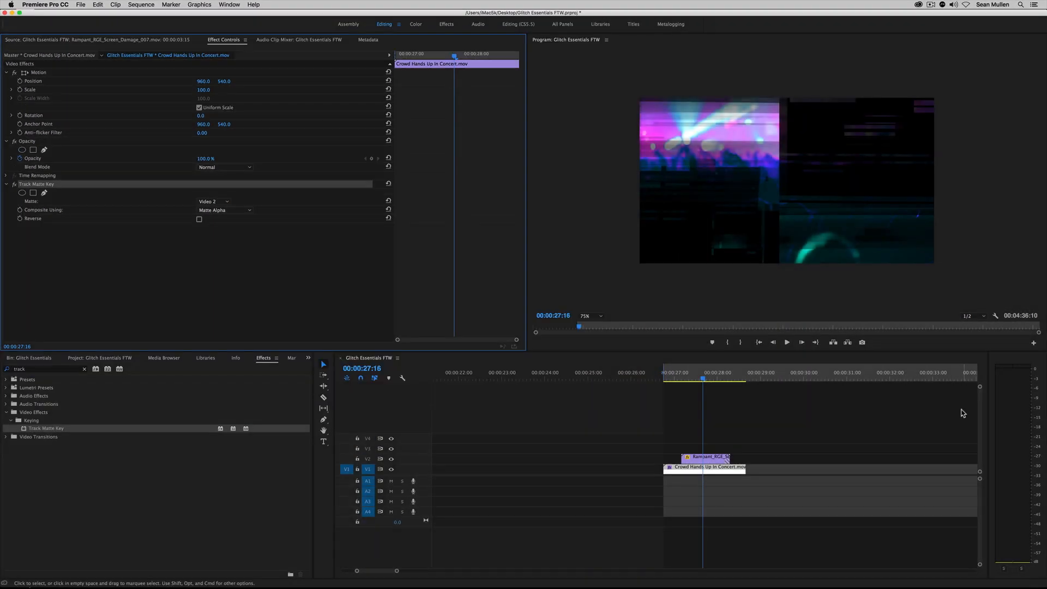
# Step: Play the track-matted crowd footage from 00:00:26:21 and open the crowd clip in the Source monitor
pyautogui.click(669, 375)
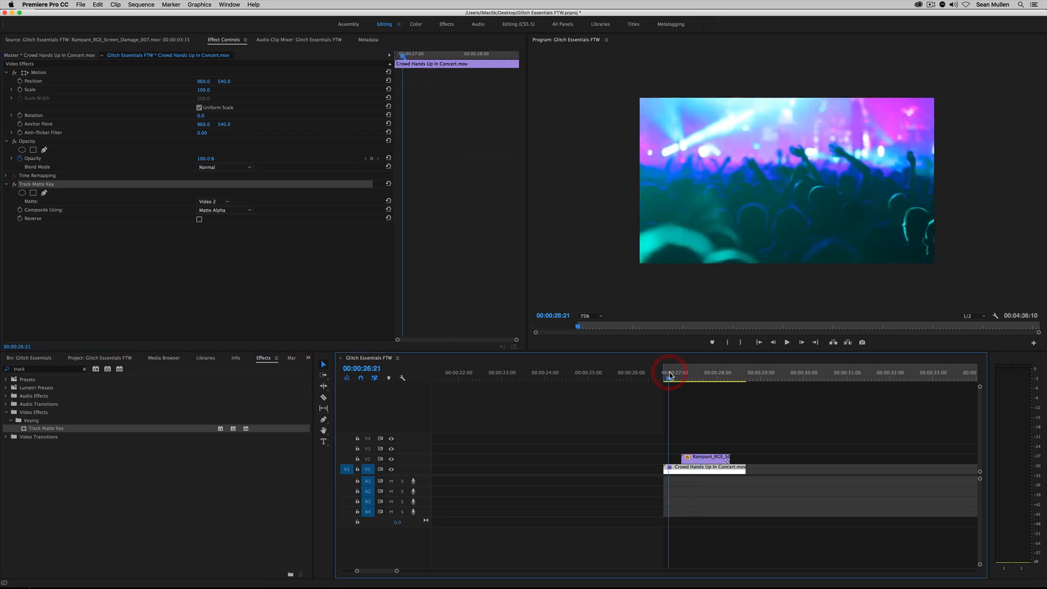
pyautogui.press('space')
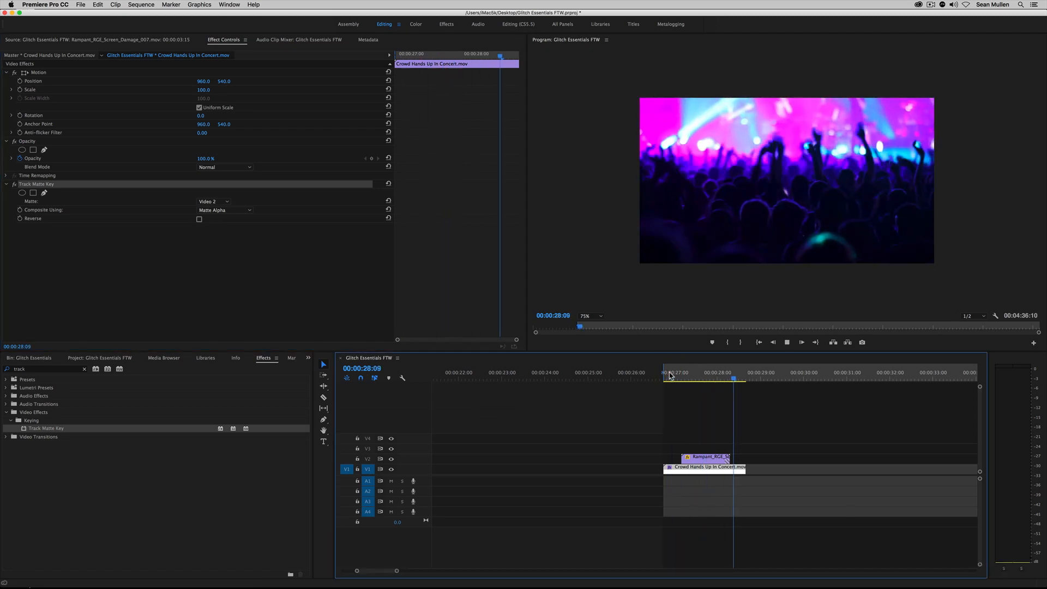
pyautogui.press('space')
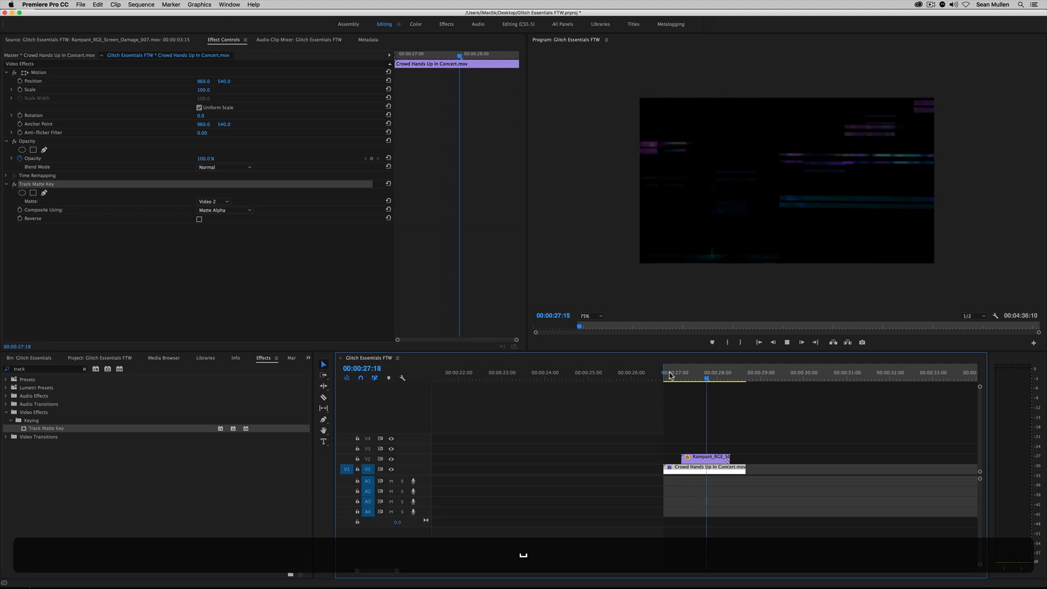
pyautogui.press('space')
pyautogui.press('space')
pyautogui.press('space')
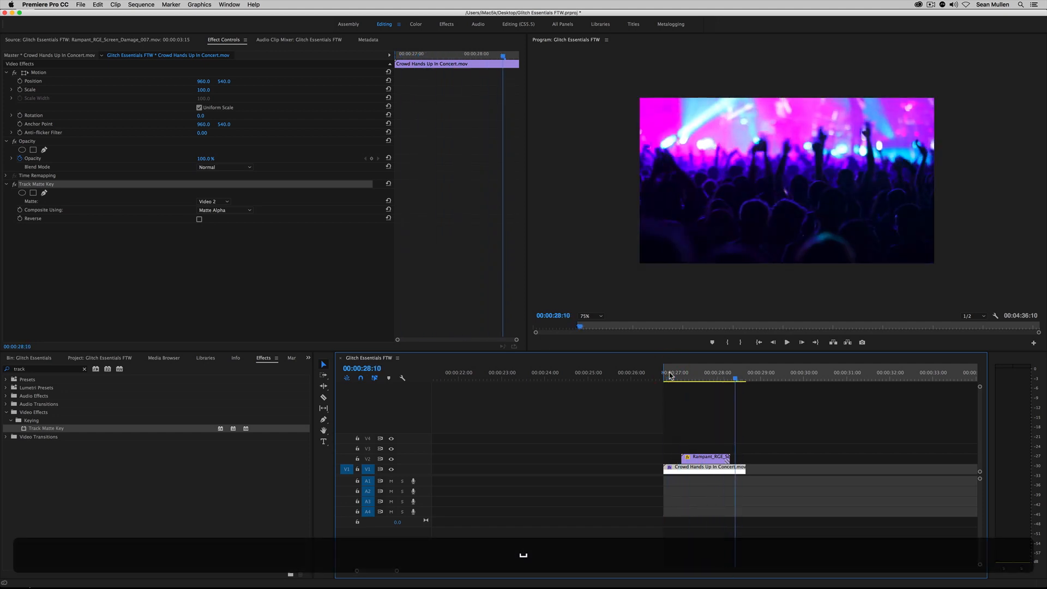
pyautogui.doubleClick(705, 470)
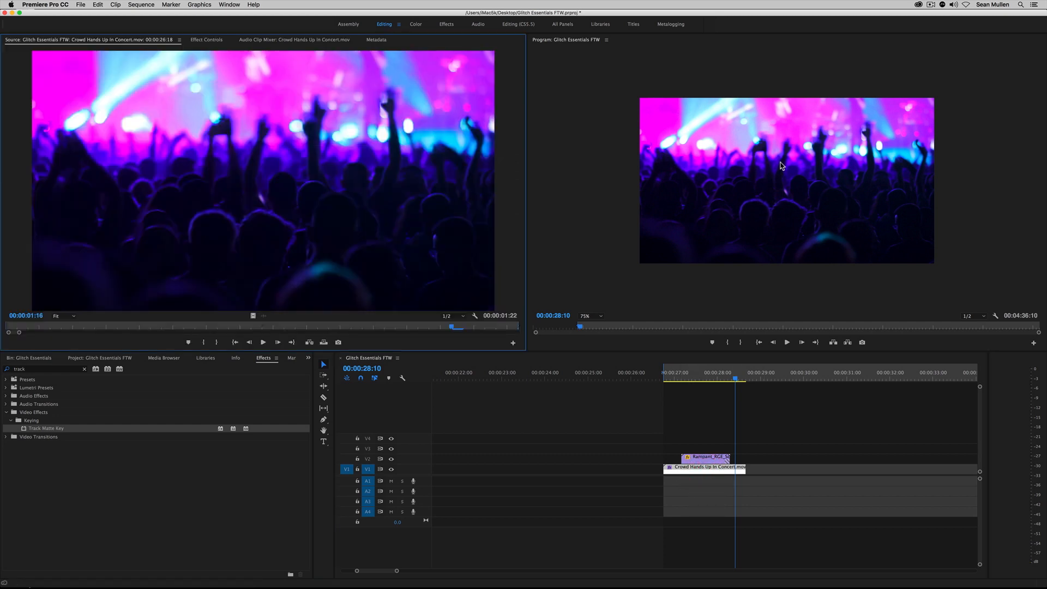
# Step: Open the V2 glitch clip in the Source monitor, review it, and preview the matted crowd footage up to 00:00:27:08
pyautogui.doubleClick(695, 459)
pyautogui.moveTo(152, 334); pyautogui.dragTo(160, 337)
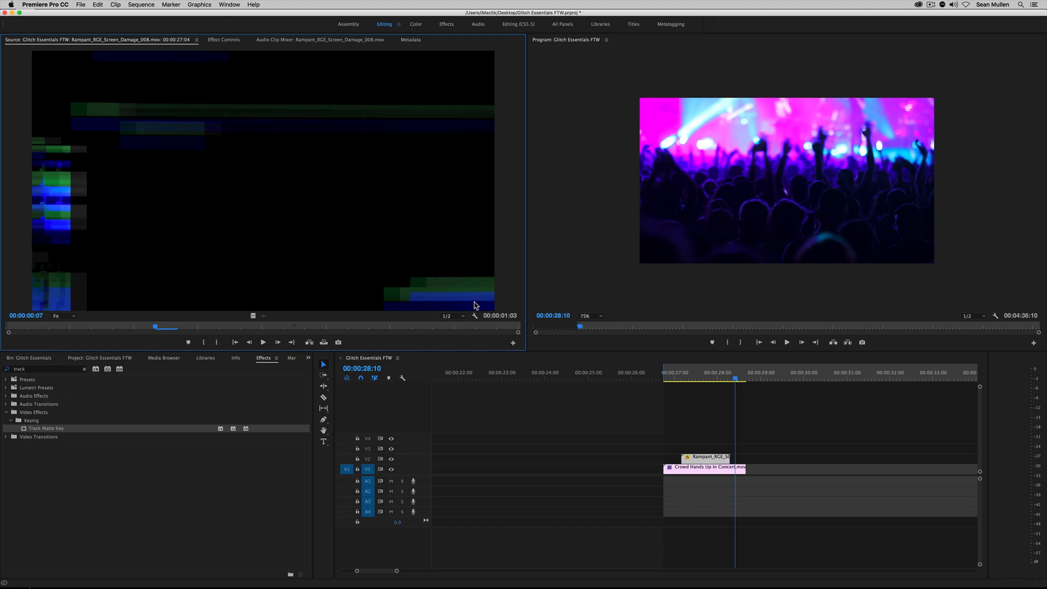
pyautogui.click(697, 374)
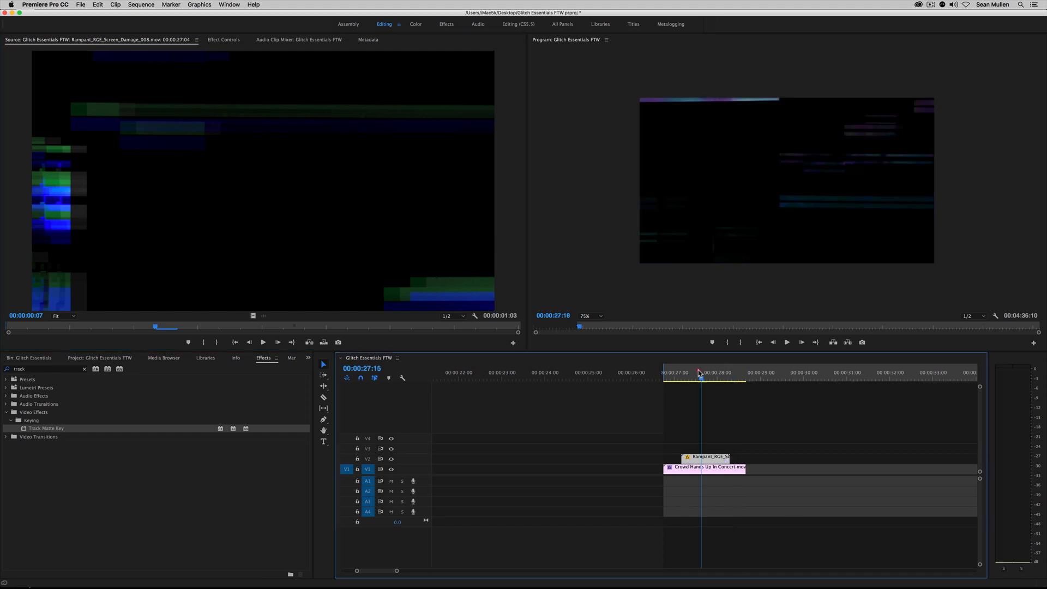
pyautogui.click(672, 374)
pyautogui.press('space')
pyautogui.press('space')
pyautogui.moveTo(678, 375); pyautogui.dragTo(690, 380)
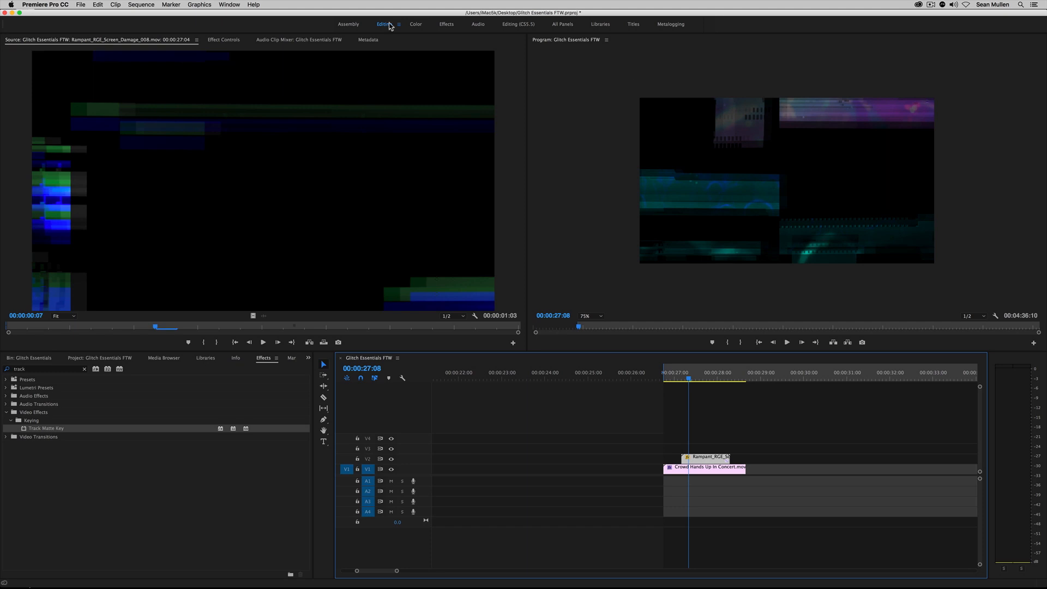
# Step: Compare the effect settings of the V2 glitch clip with the crowd clip's Track Matte Key settings
pyautogui.click(224, 43)
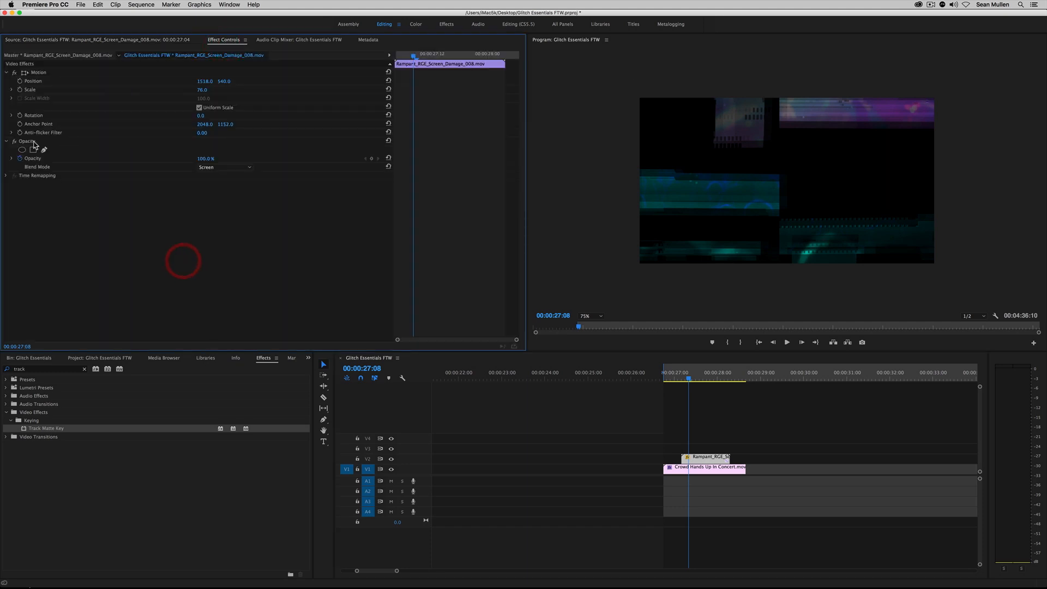
pyautogui.click(684, 472)
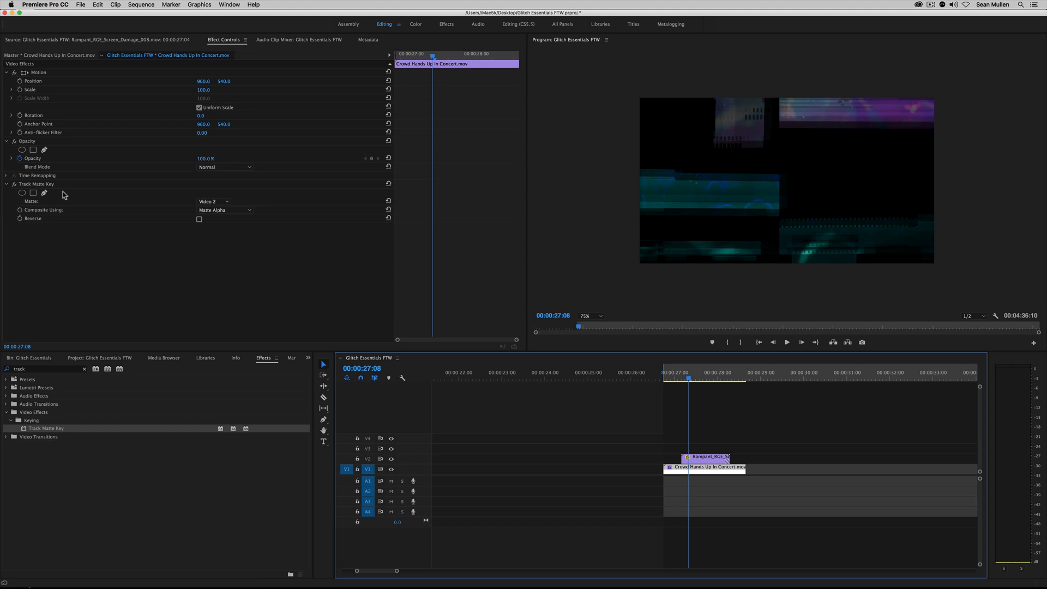
pyautogui.click(39, 185)
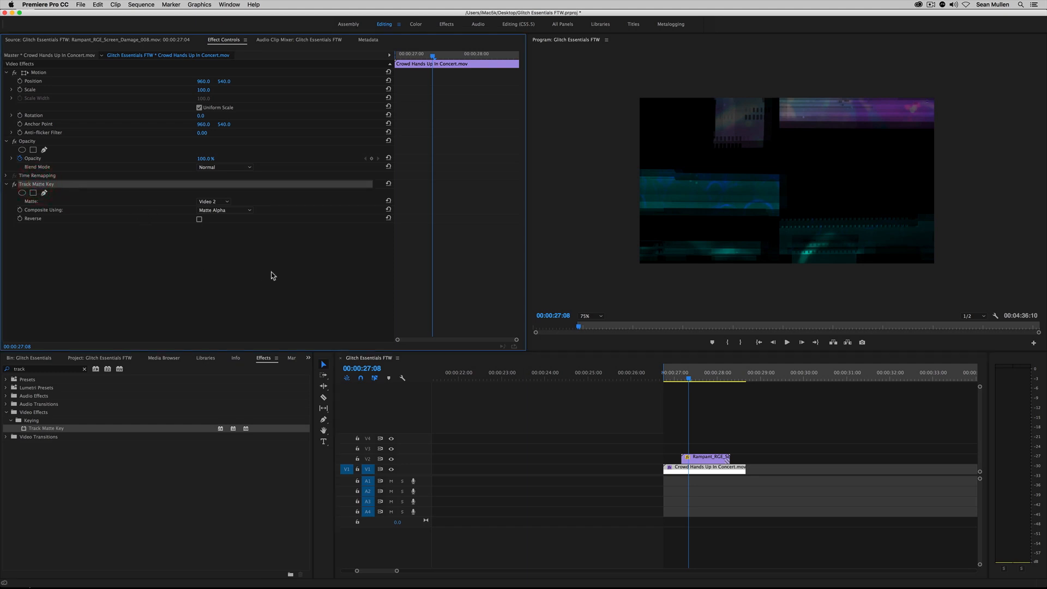
# Step: Play the track-matted crowd footage from 00:00:27:00 past the glitch
pyautogui.click(680, 376)
pyautogui.click(677, 376)
pyautogui.moveTo(677, 376); pyautogui.dragTo(675, 376)
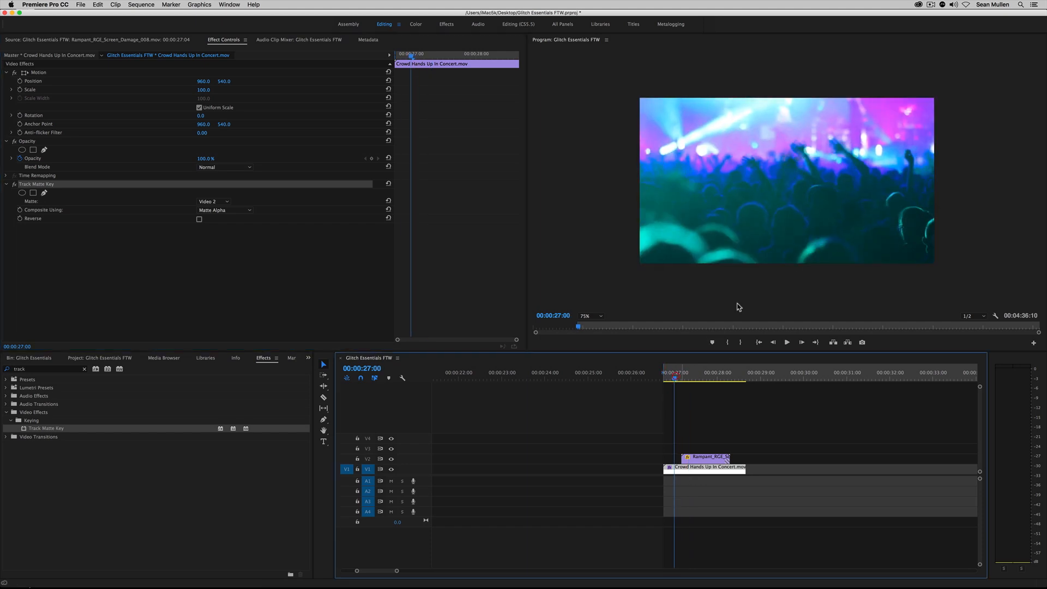
pyautogui.press('space')
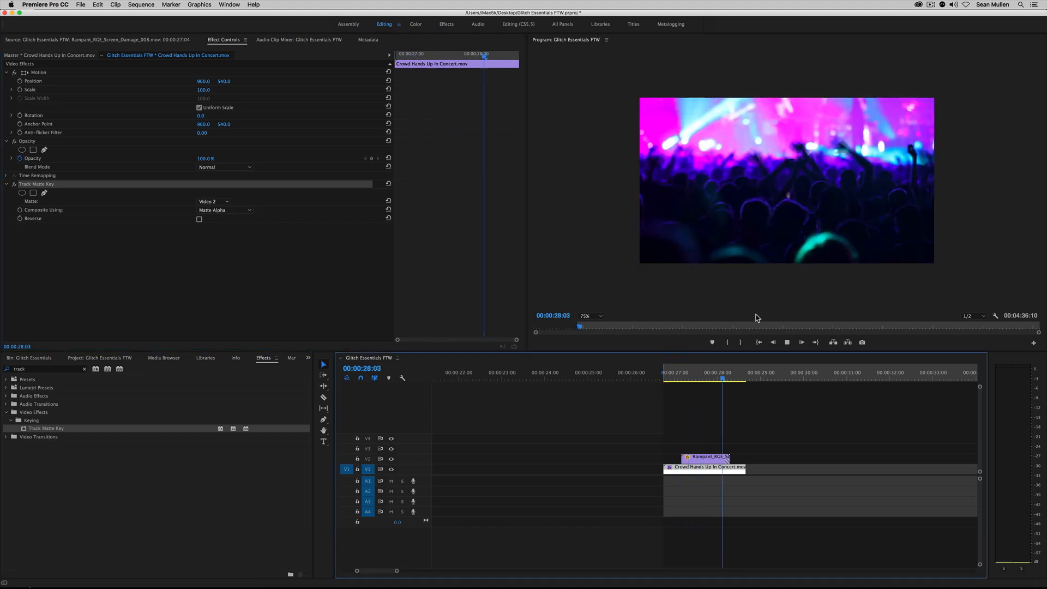
pyautogui.press('space')
# Step: Replay and scrub the glitch section of the matted footage, then park the playhead at 00:00:27:03
pyautogui.click(717, 377)
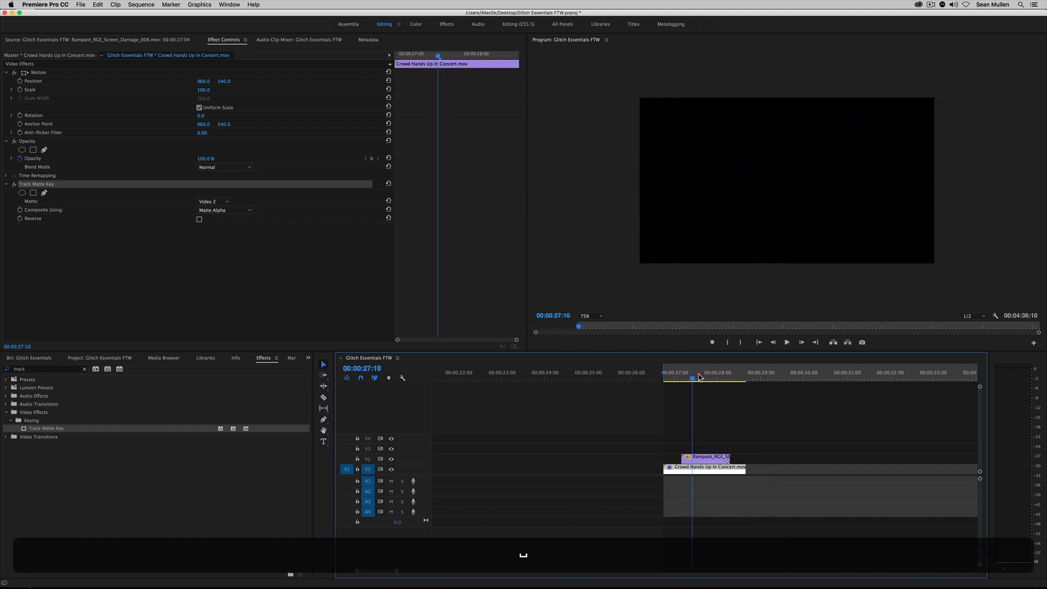
pyautogui.moveTo(718, 378); pyautogui.dragTo(682, 384)
pyautogui.press('space')
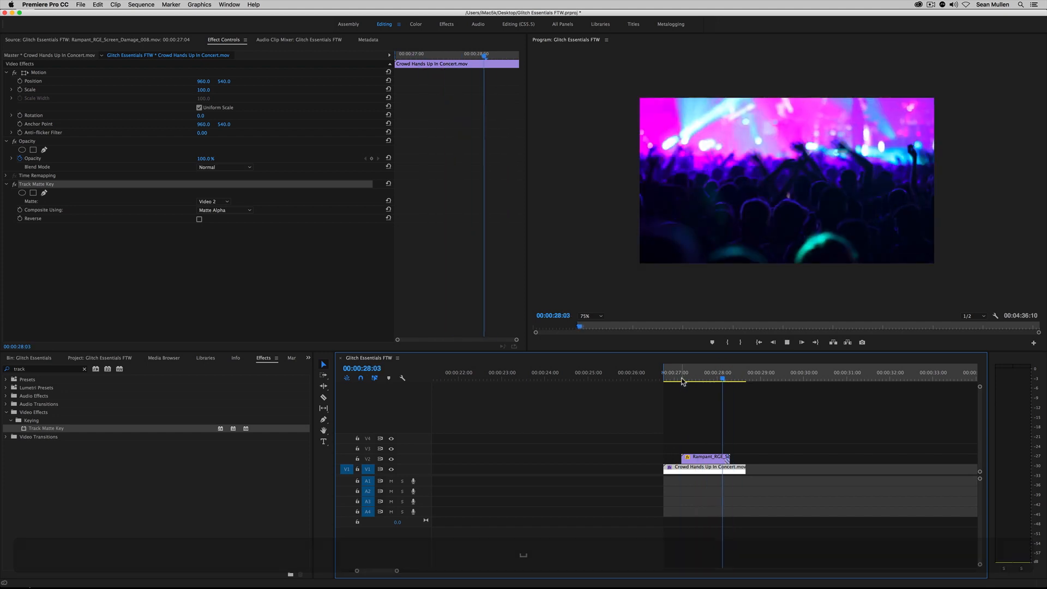
pyautogui.press('space')
pyautogui.click(683, 378)
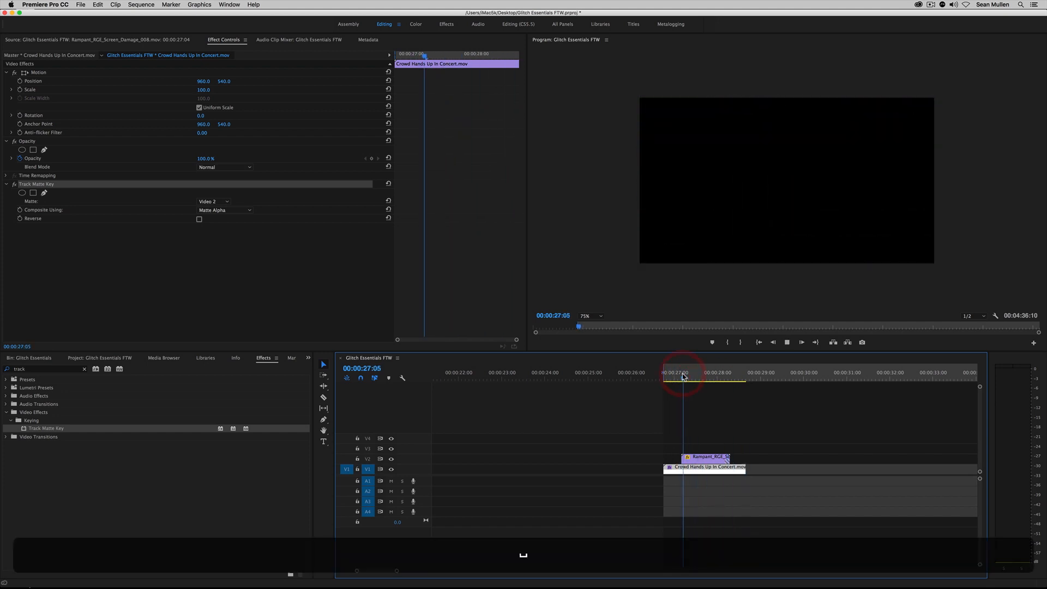
pyautogui.moveTo(684, 377); pyautogui.dragTo(703, 380)
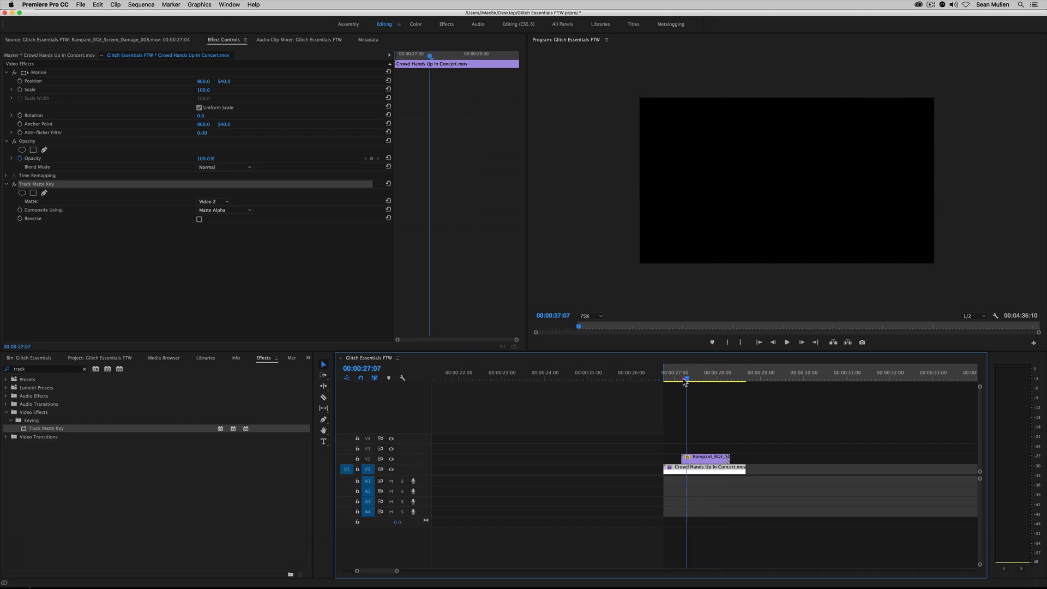
pyautogui.click(680, 381)
pyautogui.click(679, 380)
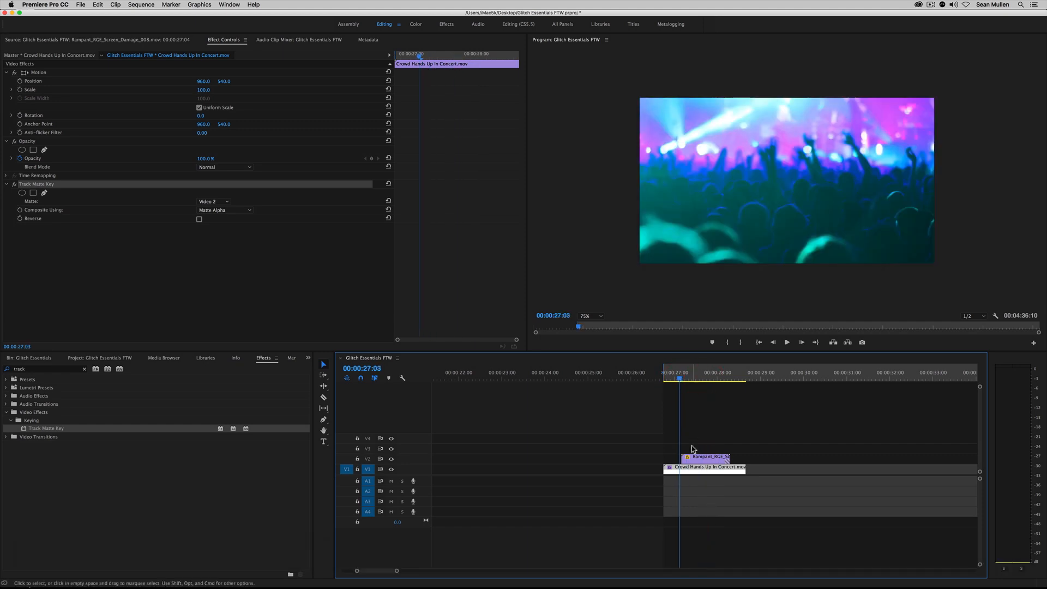
# Step: Enable Reverse on the crowd clip's Track Matte Key and play the inverted matte repeatedly
pyautogui.click(32, 219)
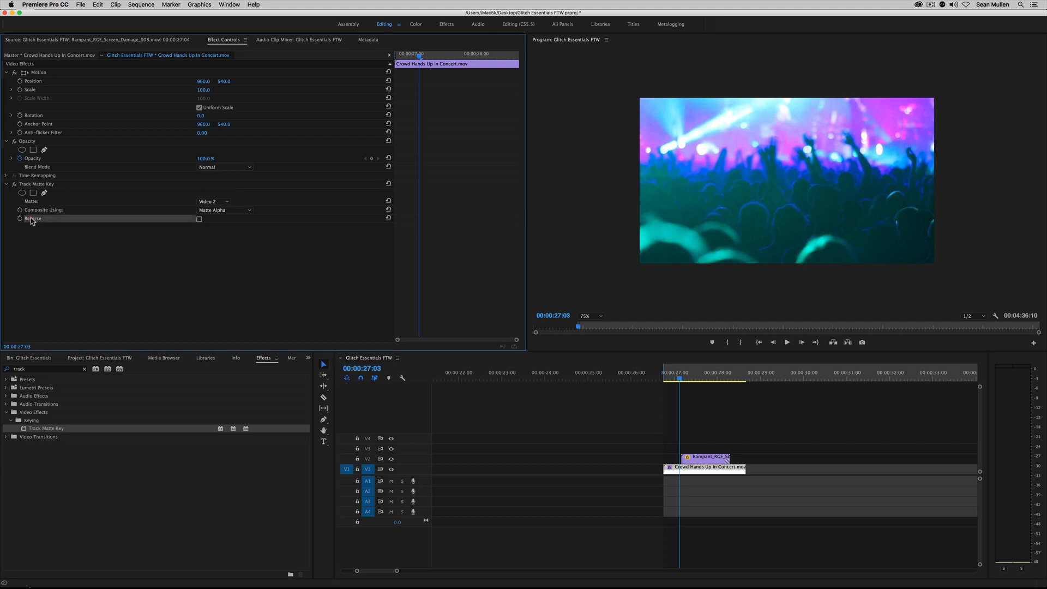
pyautogui.click(199, 219)
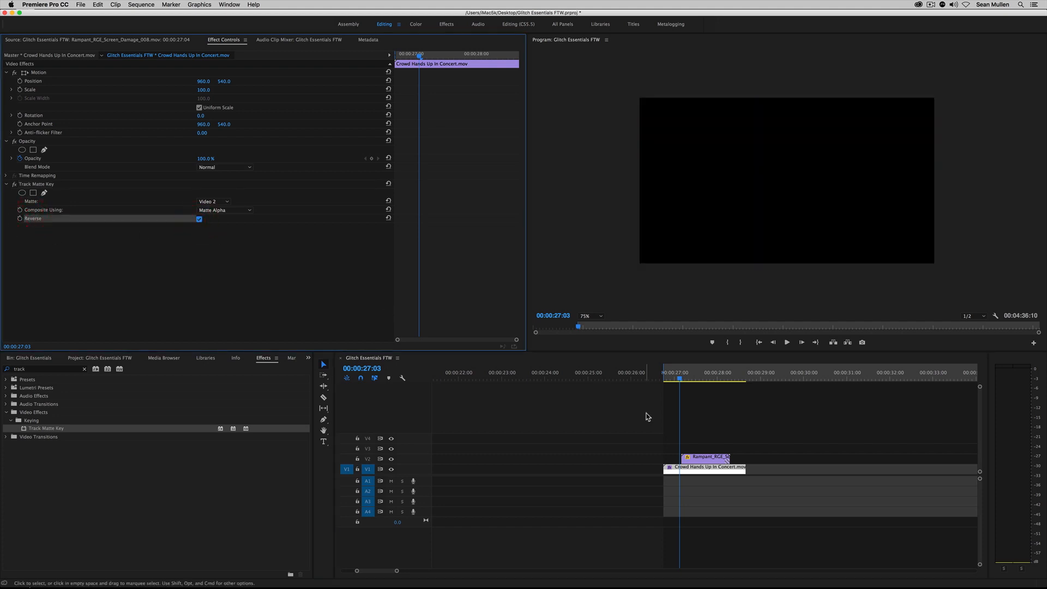
pyautogui.moveTo(677, 380); pyautogui.dragTo(675, 380)
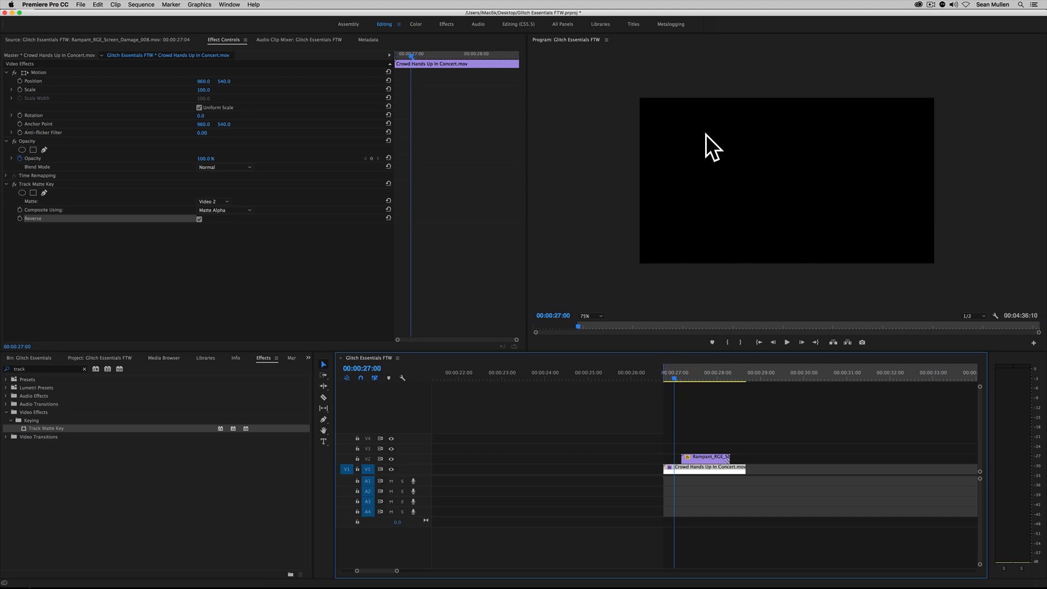
pyautogui.press('space')
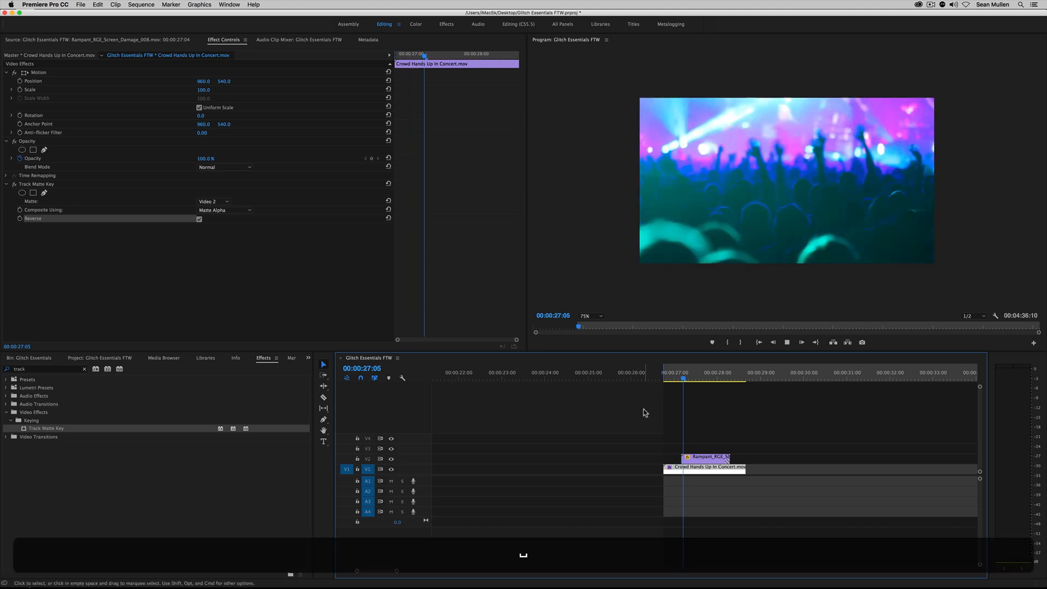
pyautogui.press('space')
pyautogui.moveTo(674, 375)
pyautogui.mouseDown()
pyautogui.moveTo(695, 373)
pyautogui.moveTo(667, 375)
pyautogui.mouseUp()
pyautogui.press('space')
pyautogui.press('space')
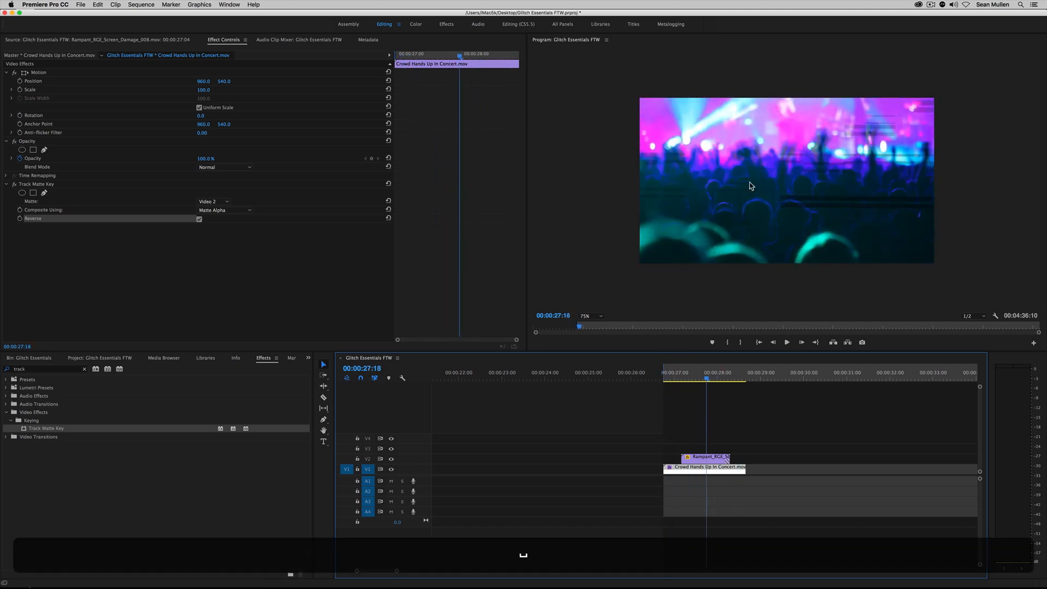
pyautogui.click(679, 378)
pyautogui.press('space')
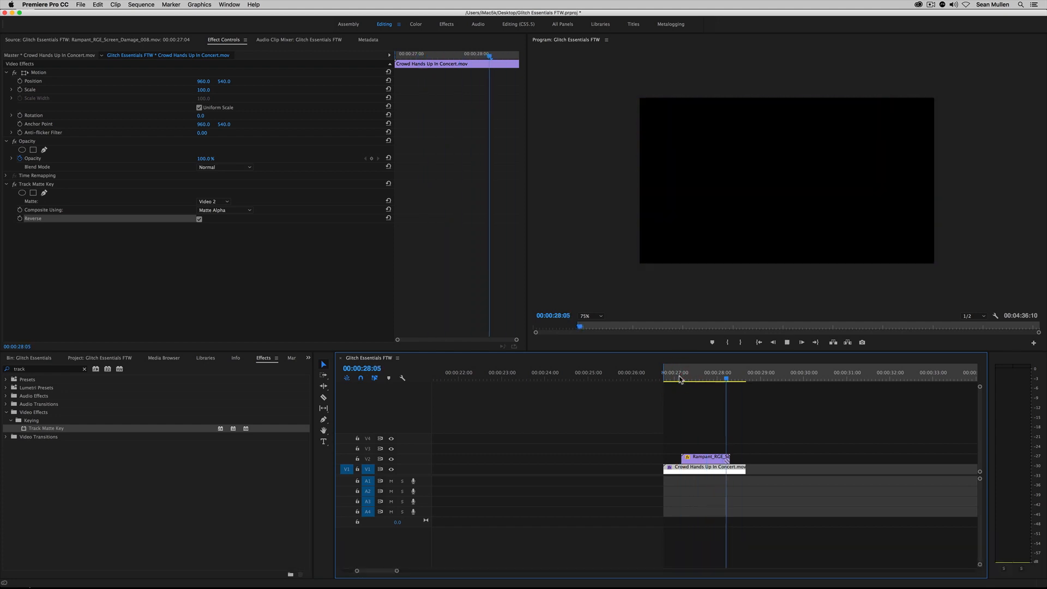
pyautogui.press('space')
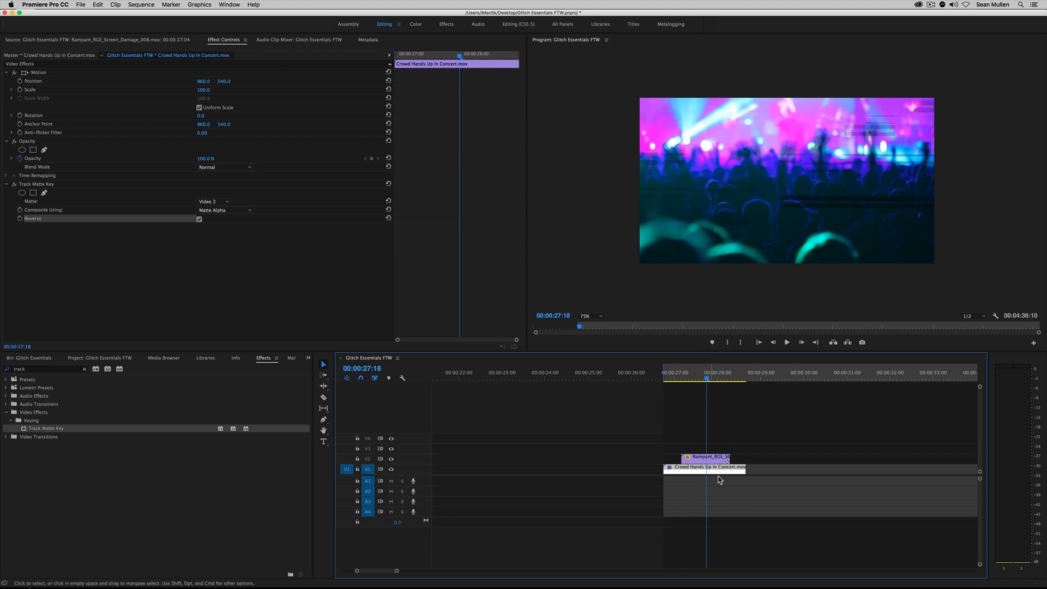
# Step: Turn off Reverse on the crowd clip's Track Matte Key and replay from the start of the crowd clip to 00:00:27:23
pyautogui.click(199, 219)
pyautogui.click(663, 376)
pyautogui.press('space')
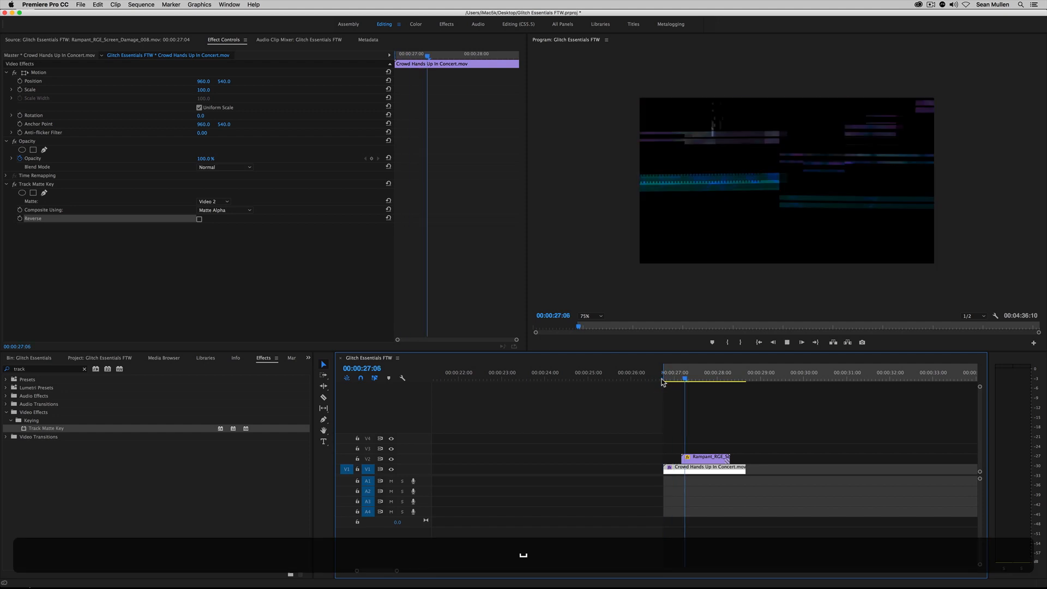
pyautogui.press('space')
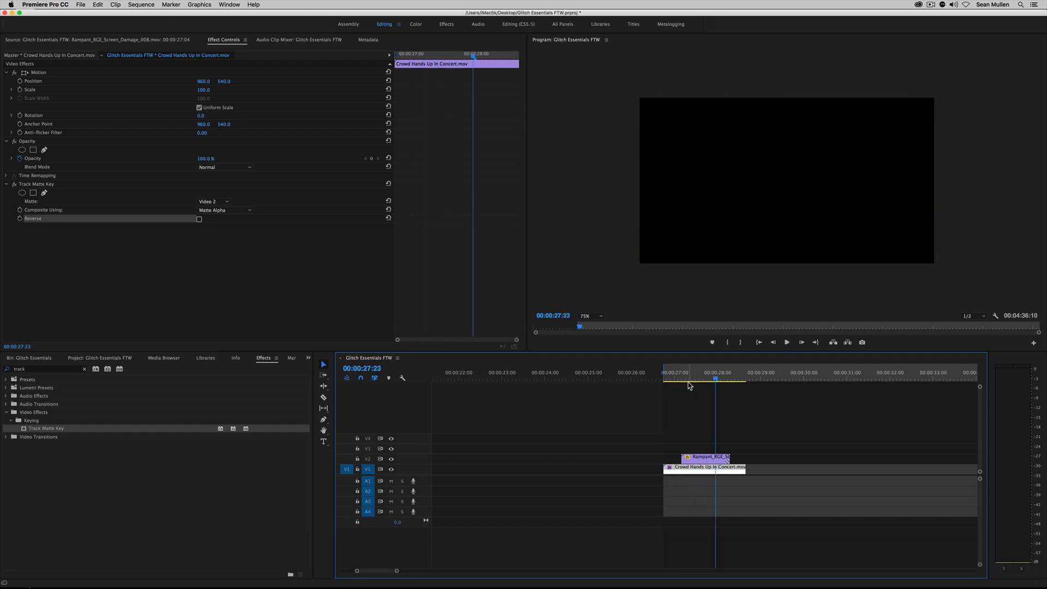
# Step: Delete the Rampant_RGE_Screen_Damage_008.mov clip from V2 and remove Track Matte Key from the crowd clip
pyautogui.click(698, 458)
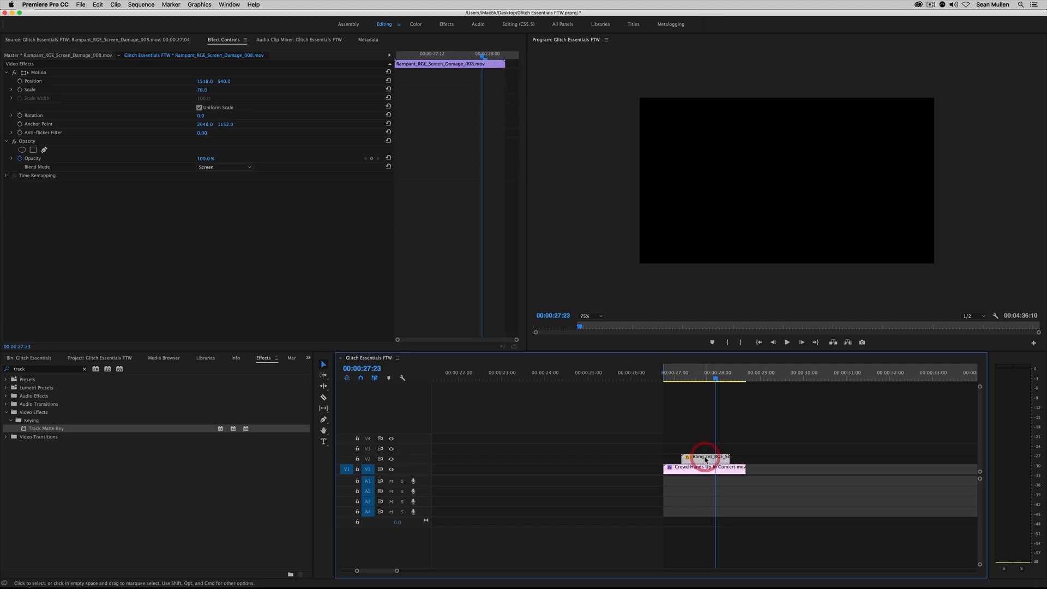
pyautogui.press('BackSpace')
pyautogui.moveTo(688, 377); pyautogui.dragTo(718, 377)
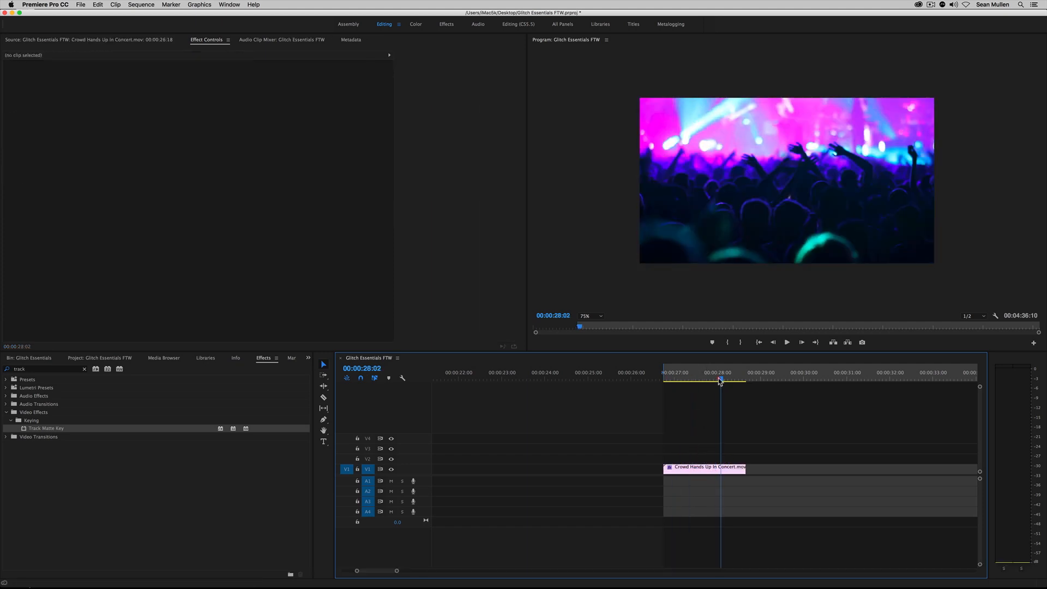
pyautogui.click(694, 468)
pyautogui.click(28, 185)
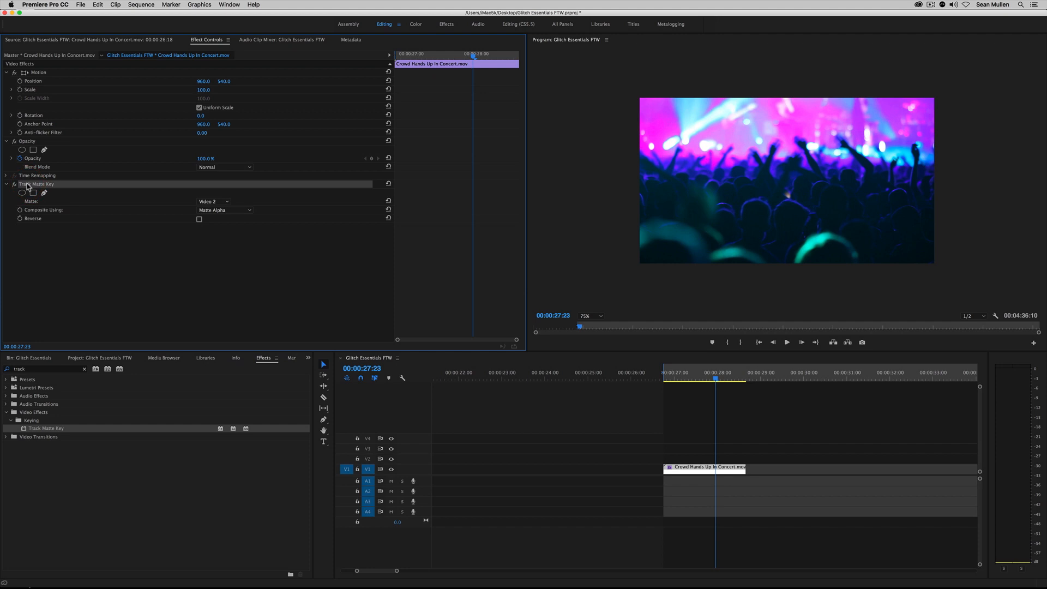
pyautogui.press('BackSpace')
pyautogui.click(686, 372)
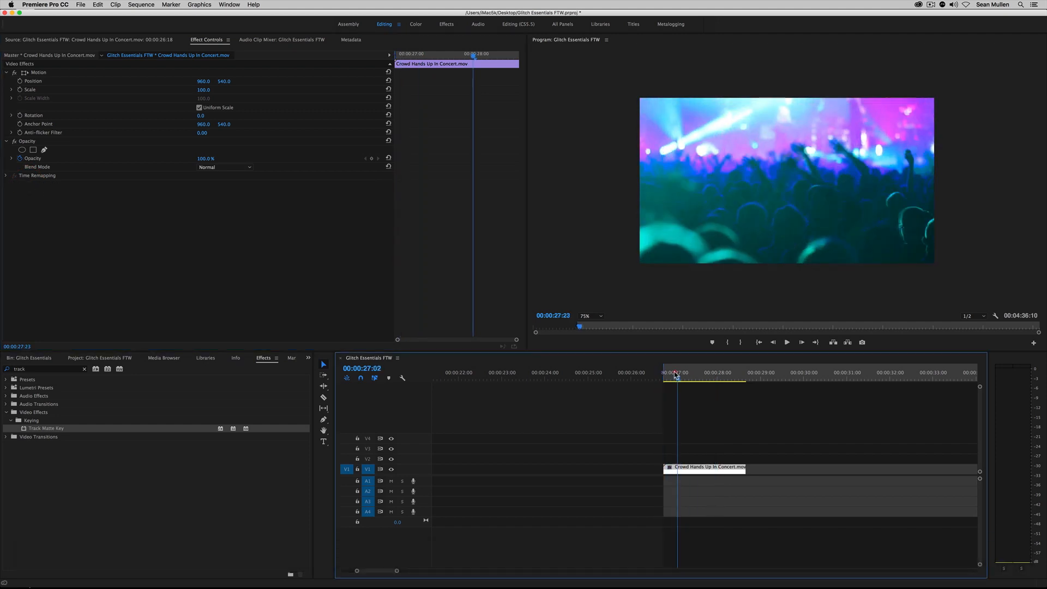
pyautogui.moveTo(684, 374); pyautogui.dragTo(720, 374)
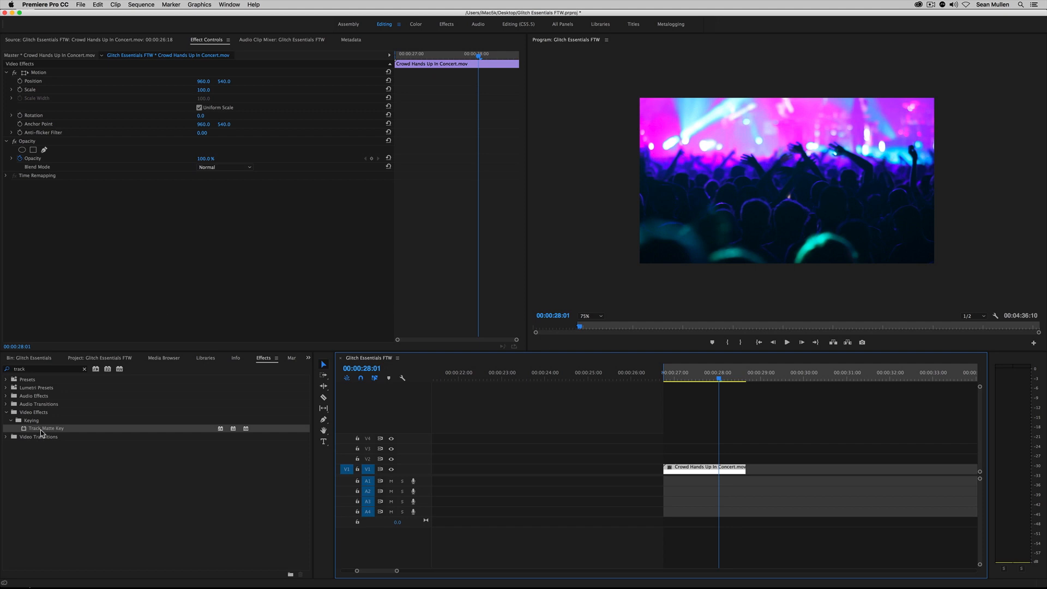
# Step: Search the effects for "track" and apply Track Matte Key to the Crowd Hands Up In Concert.mov clip
pyautogui.click(264, 357)
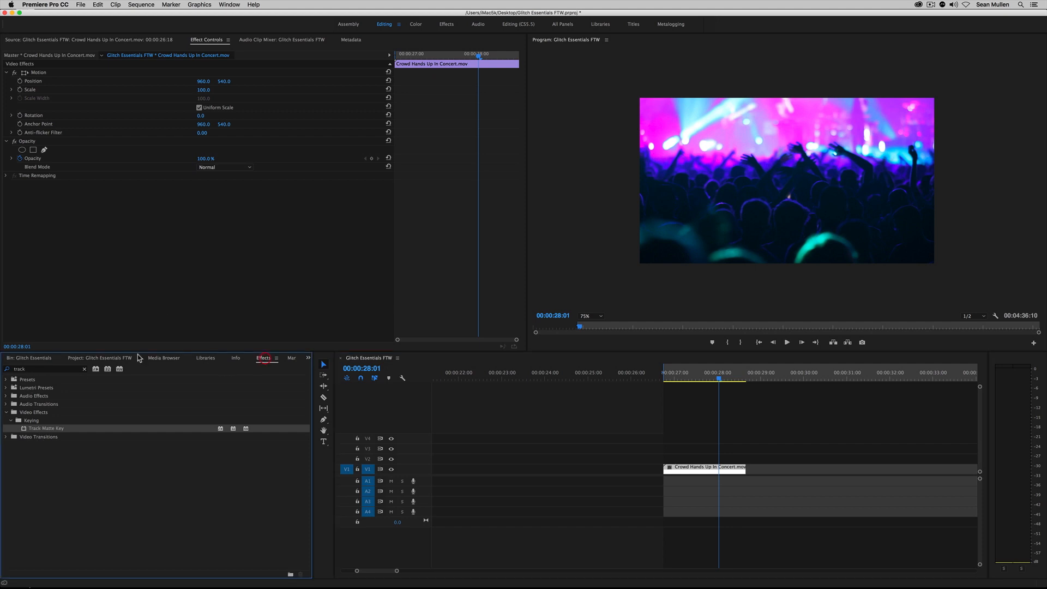
pyautogui.click(84, 369)
pyautogui.click(59, 369)
pyautogui.write('track')
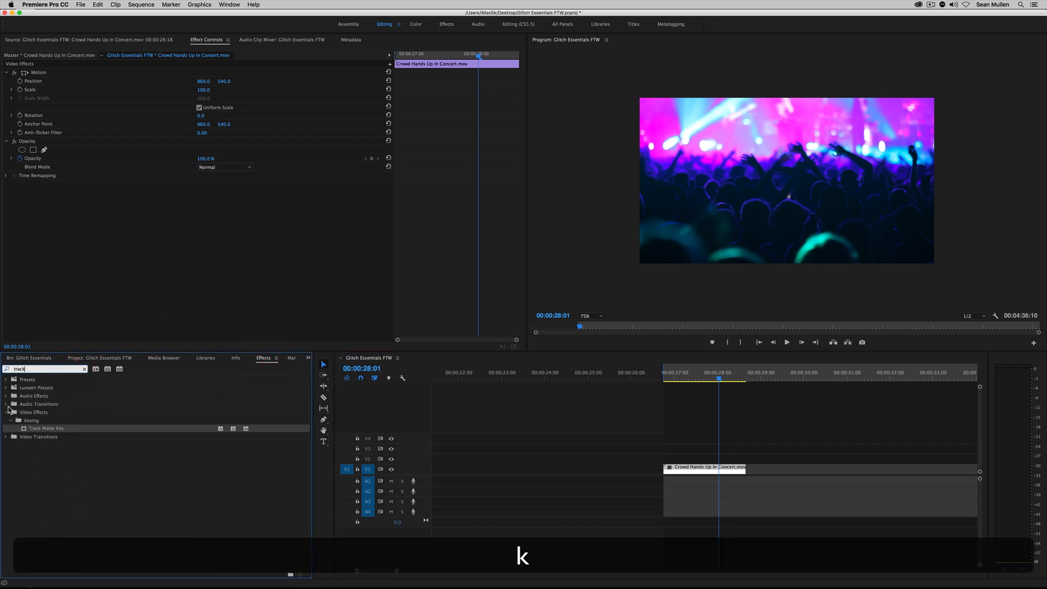
pyautogui.click(42, 428)
pyautogui.moveTo(42, 428); pyautogui.dragTo(693, 471)
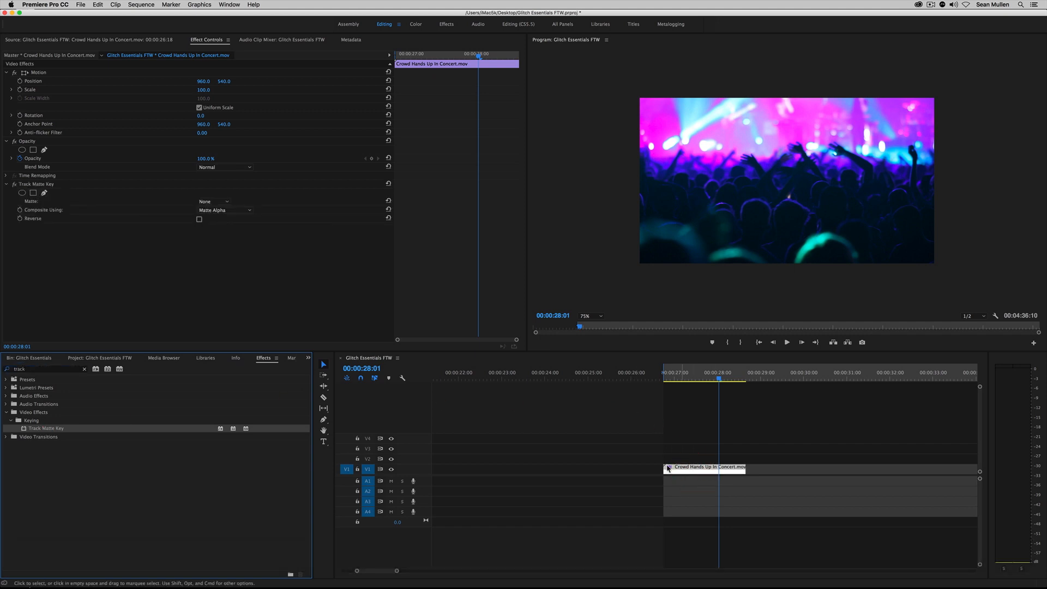
# Step: Open the Screen Damage bin from Glitch Essentials and place its last clip on V2 above the crowd footage at about 00:00:27:05
pyautogui.click(308, 358)
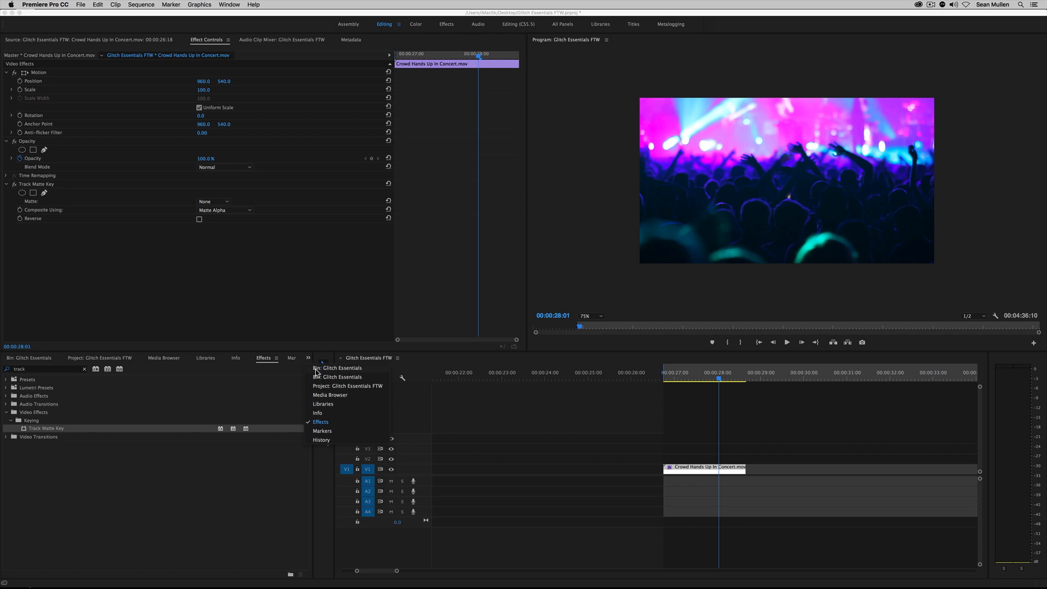
pyautogui.click(316, 369)
pyautogui.doubleClick(54, 407)
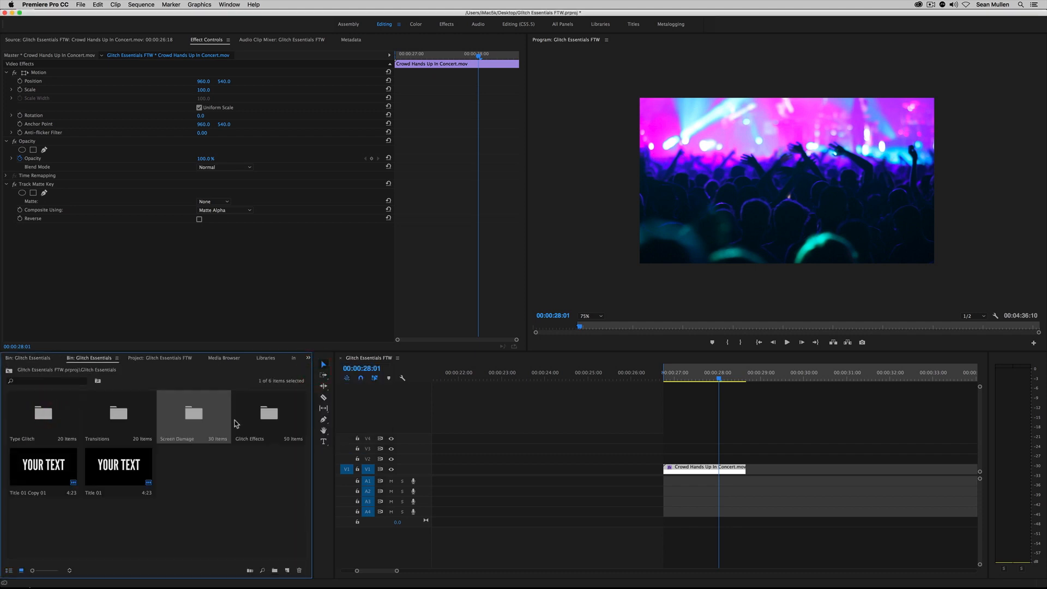
pyautogui.doubleClick(190, 416)
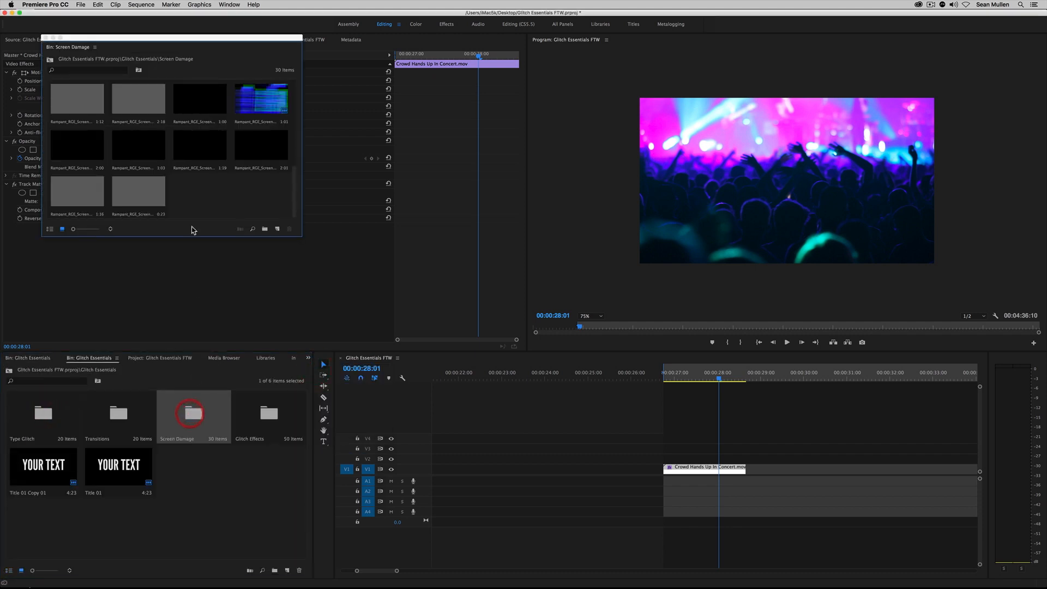
pyautogui.click(140, 192)
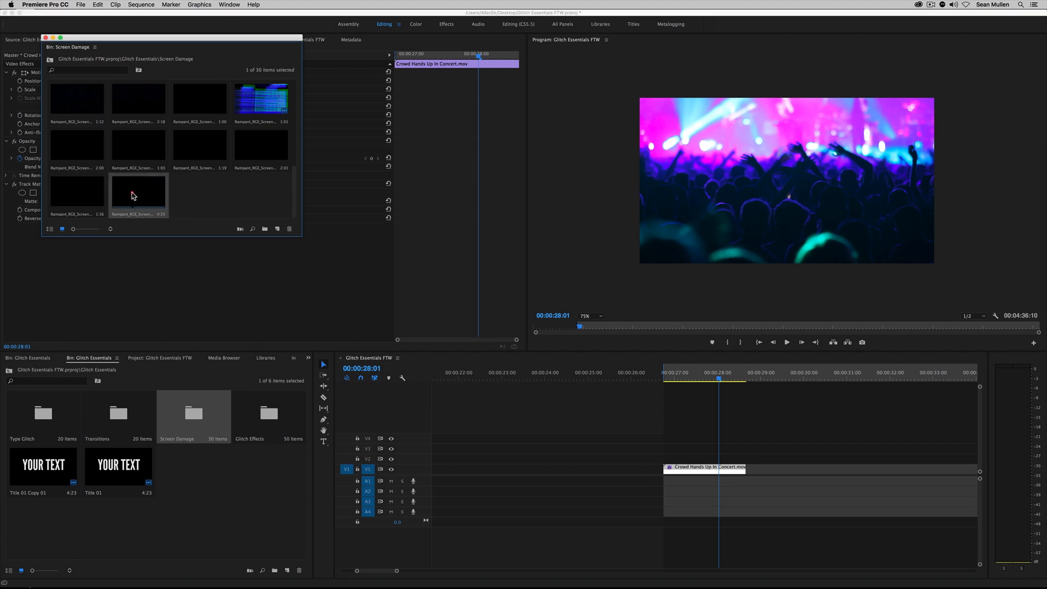
pyautogui.moveTo(541, 366); pyautogui.dragTo(688, 457)
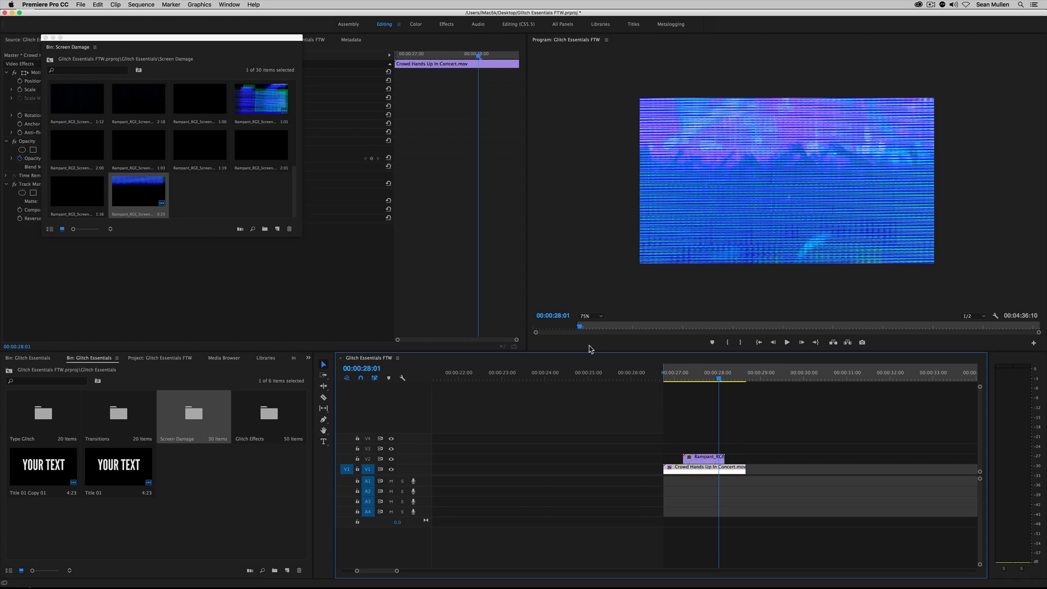
# Step: Close the Screen Damage bin and set the crowd clip's Track Matte Key matte to Video 2
pyautogui.click(47, 38)
pyautogui.hotkey('shift', '5')
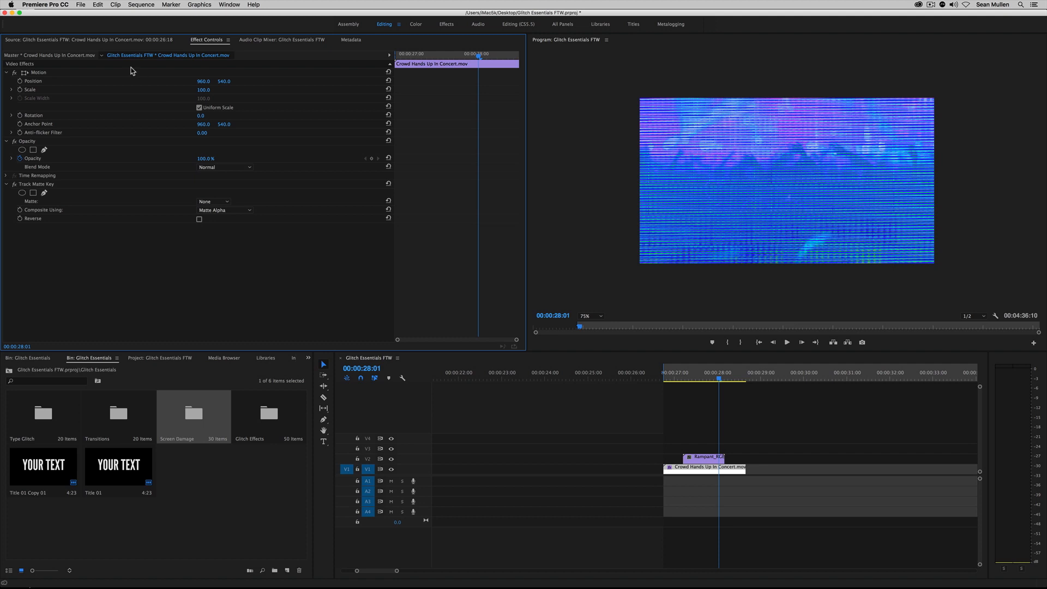
pyautogui.click(28, 186)
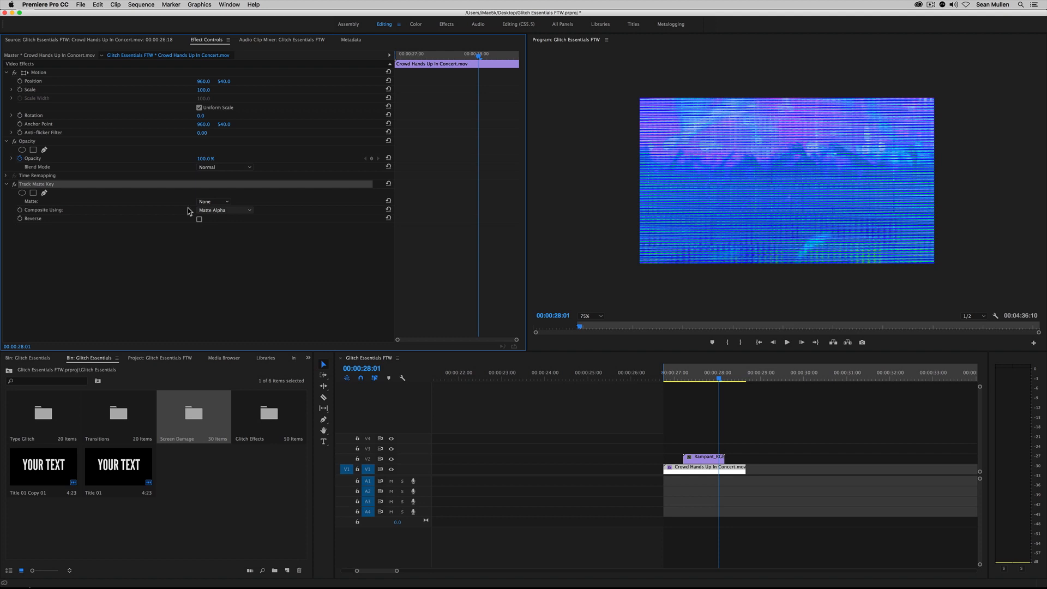
pyautogui.click(211, 202)
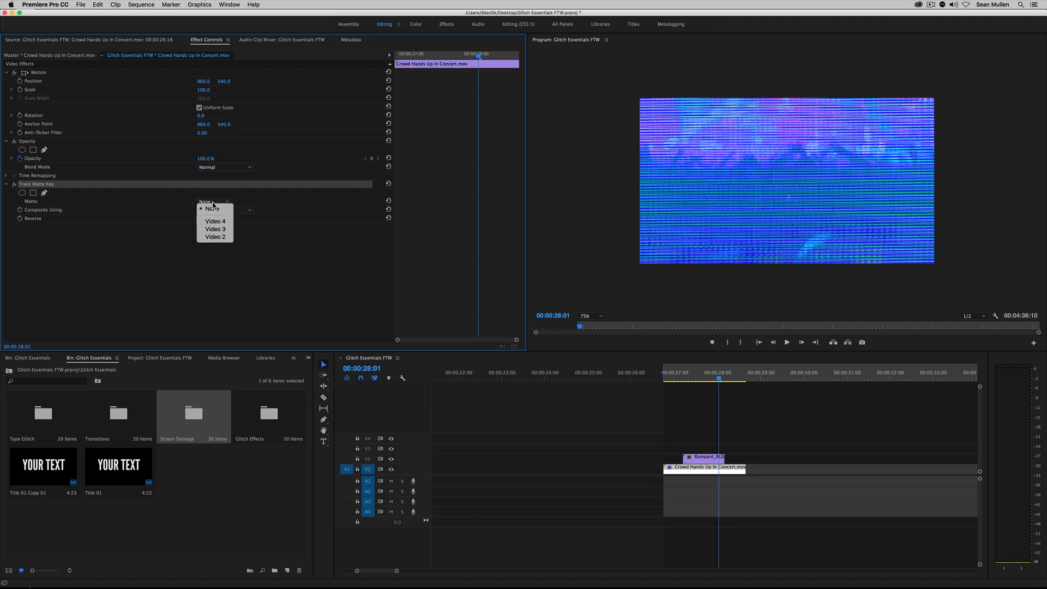
pyautogui.click(214, 237)
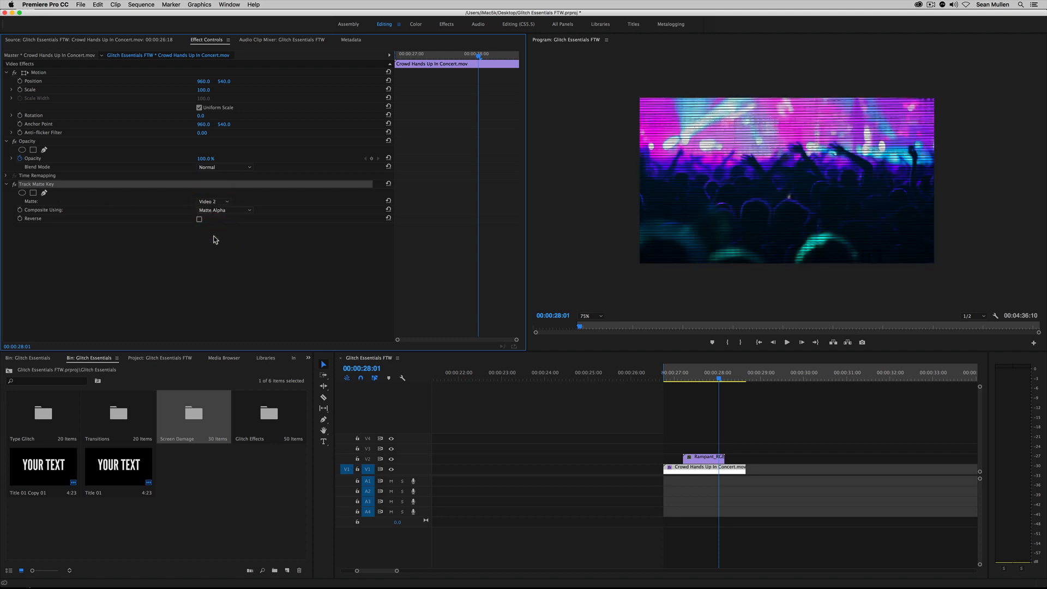
# Step: Play the matted crowd clip repeatedly from around 00:00:27:01 and stop on 00:00:27:13
pyautogui.click(674, 374)
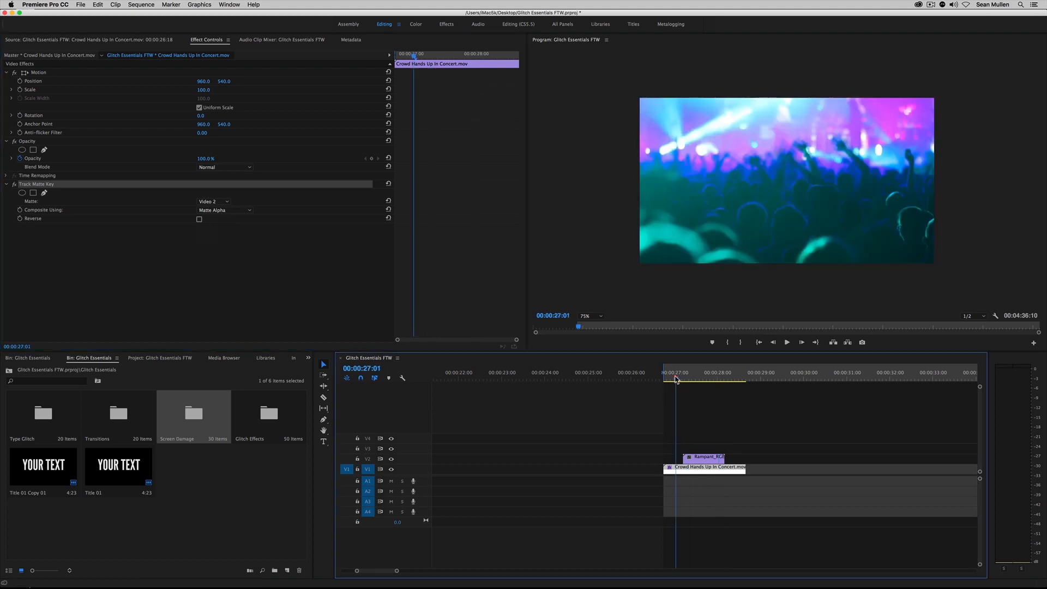
pyautogui.press('space')
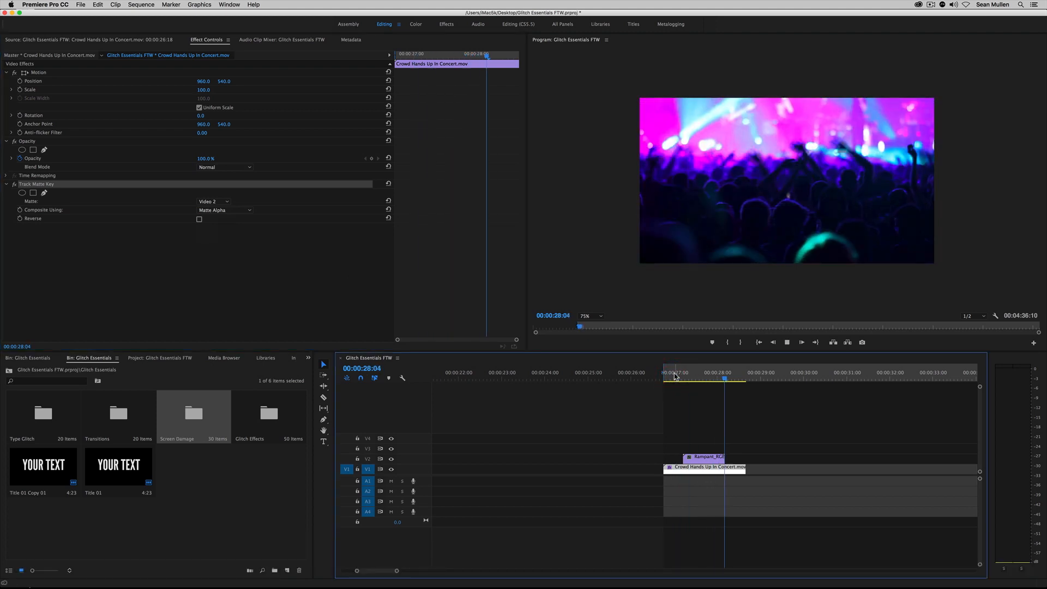
pyautogui.click(681, 375)
pyautogui.press('space')
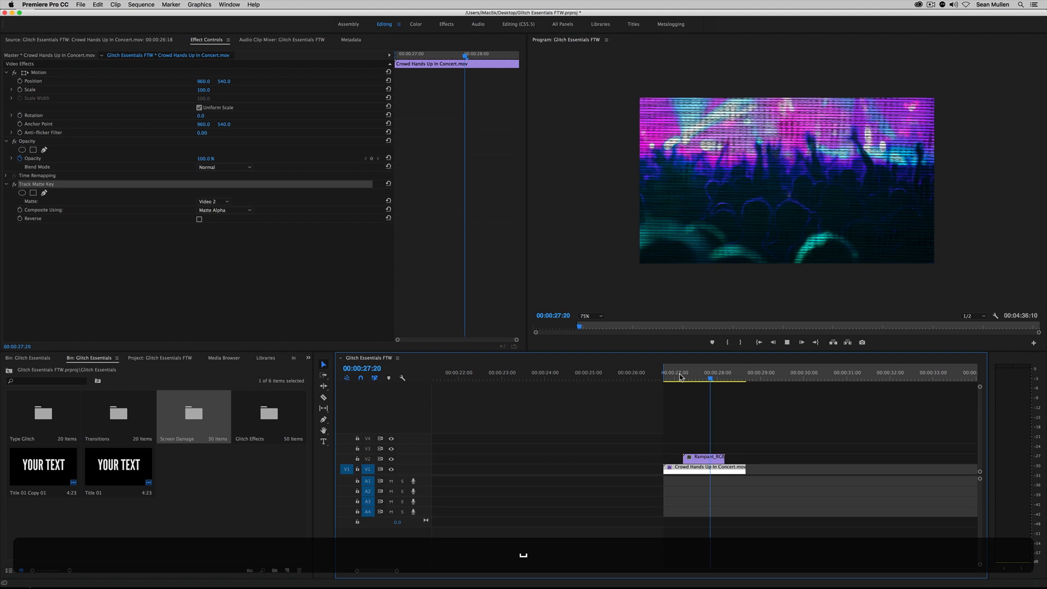
pyautogui.press('space')
pyautogui.moveTo(681, 377)
pyautogui.mouseDown()
pyautogui.moveTo(698, 378)
pyautogui.moveTo(674, 382)
pyautogui.mouseUp()
pyautogui.press('space')
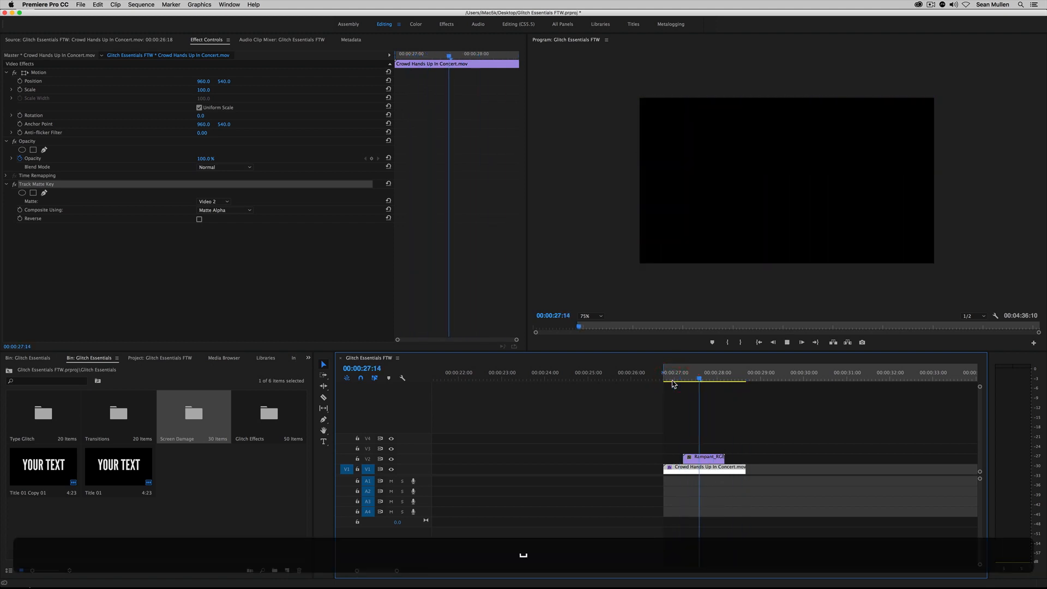
pyautogui.click(697, 376)
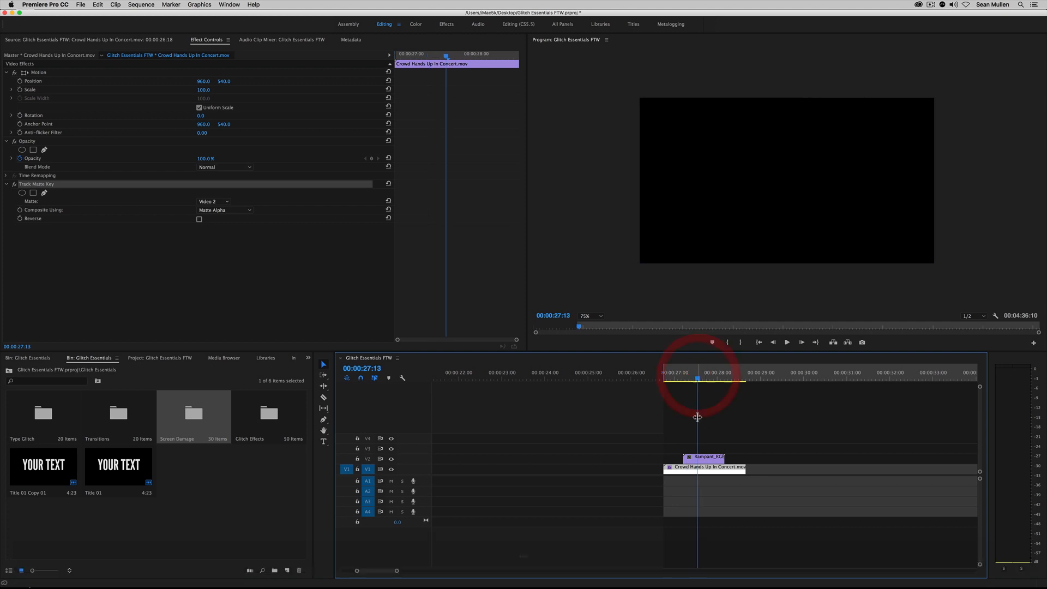
# Step: Scale the Rampant_RGE_Screen_Damage_001.mov clip on V2 to 59 and check it at 00:00:27:15
pyautogui.click(710, 458)
pyautogui.moveTo(205, 93); pyautogui.dragTo(195, 93)
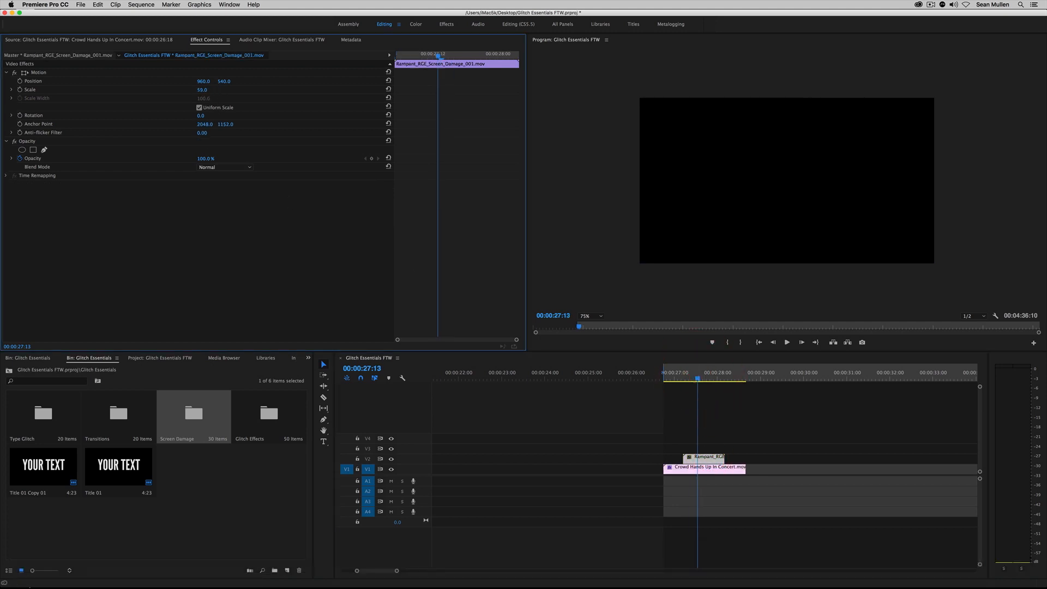
pyautogui.moveTo(697, 376)
pyautogui.mouseDown()
pyautogui.moveTo(676, 374)
pyautogui.moveTo(701, 376)
pyautogui.mouseUp()
pyautogui.press('space')
pyautogui.press('space')
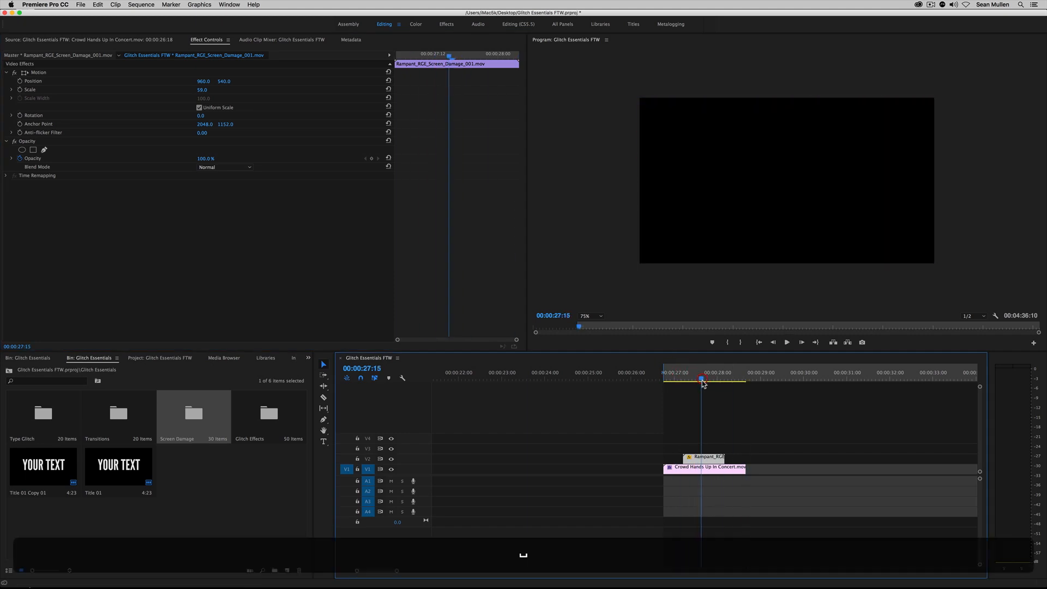
# Step: Turn off Track Matte Key on the crowd clip and scrub to 00:00:27:17
pyautogui.click(698, 469)
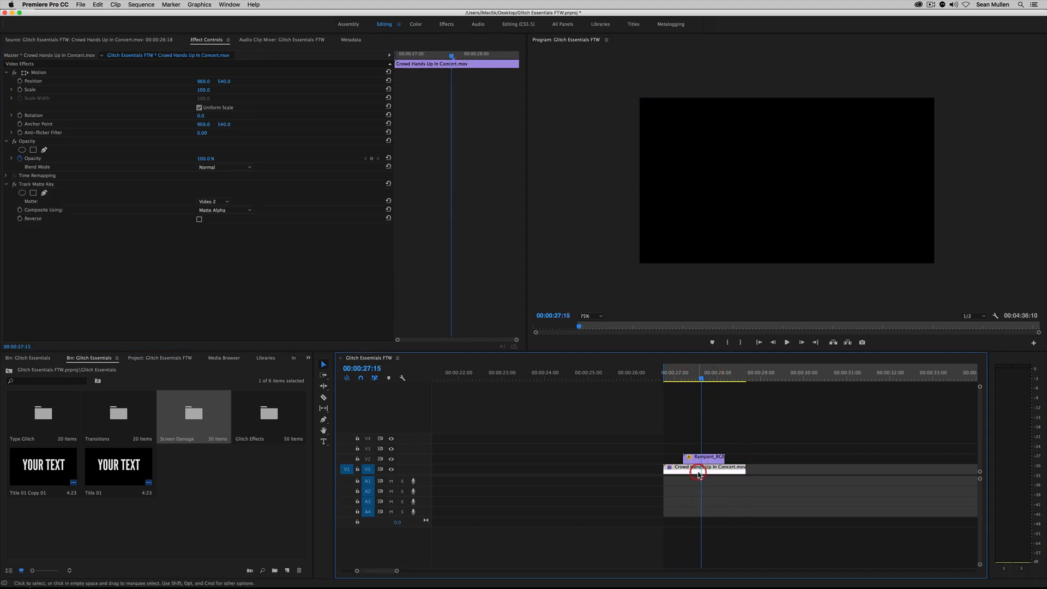
pyautogui.click(14, 185)
pyautogui.moveTo(689, 377); pyautogui.dragTo(705, 381)
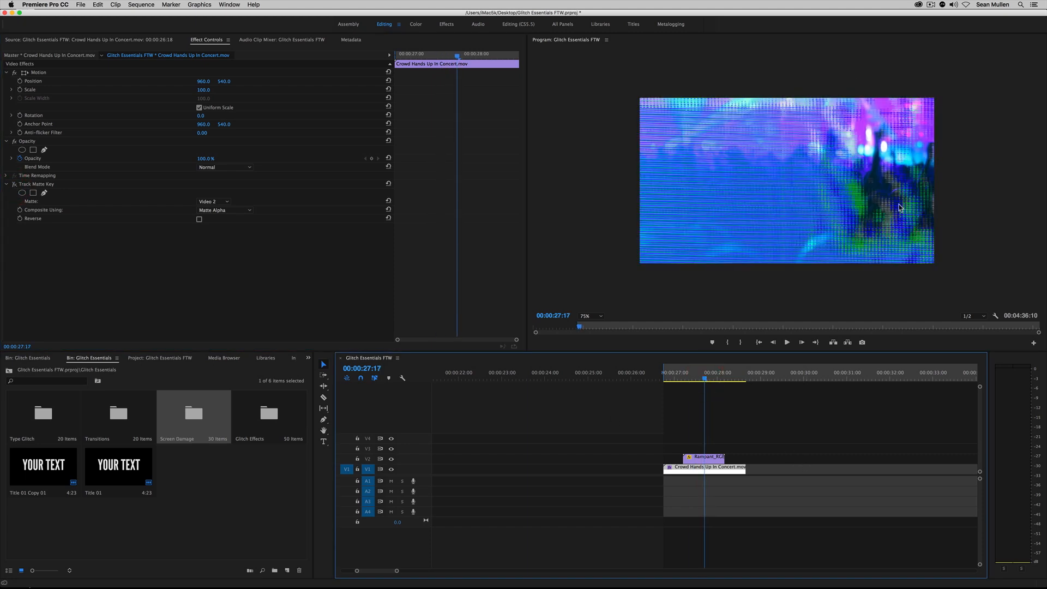
# Step: Set the Rampant_RGE_Screen_Damage_001.mov clip's scale to 49 and vertical position to 550, and play from 00:00:27:10
pyautogui.click(703, 458)
pyautogui.moveTo(202, 89); pyautogui.dragTo(207, 90)
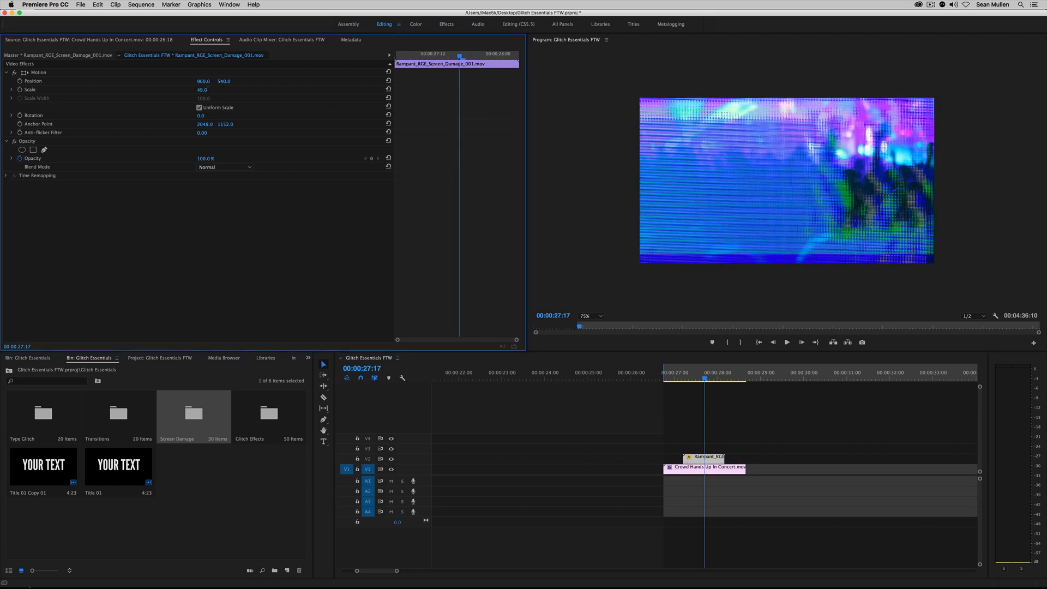
pyautogui.click(692, 376)
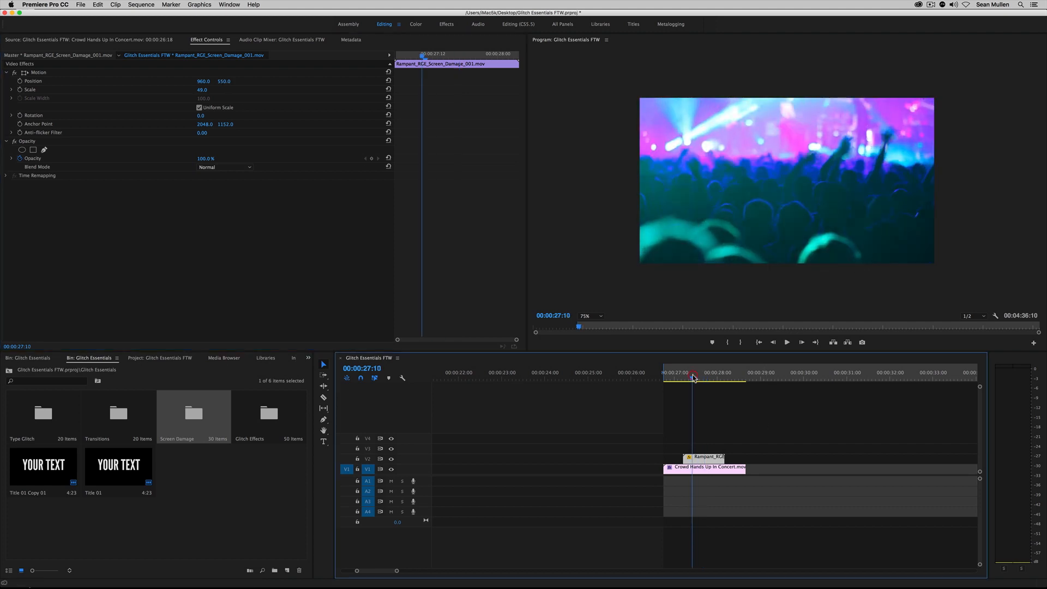
pyautogui.press('space')
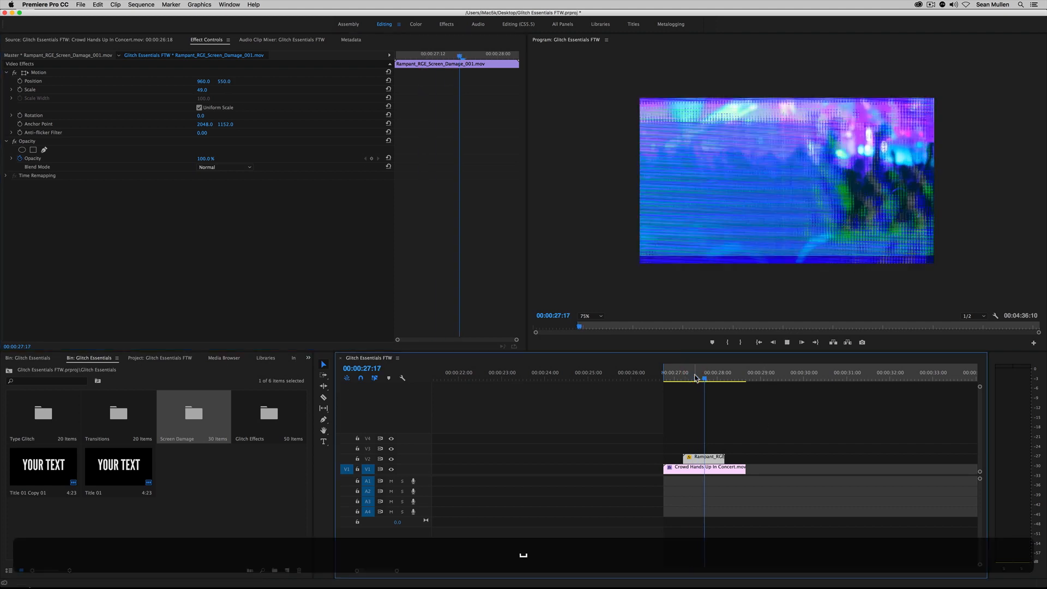
# Step: Turn Track Matte Key back on for the crowd clip, replay the glitch section, and scrub to 00:00:27:18
pyautogui.click(707, 465)
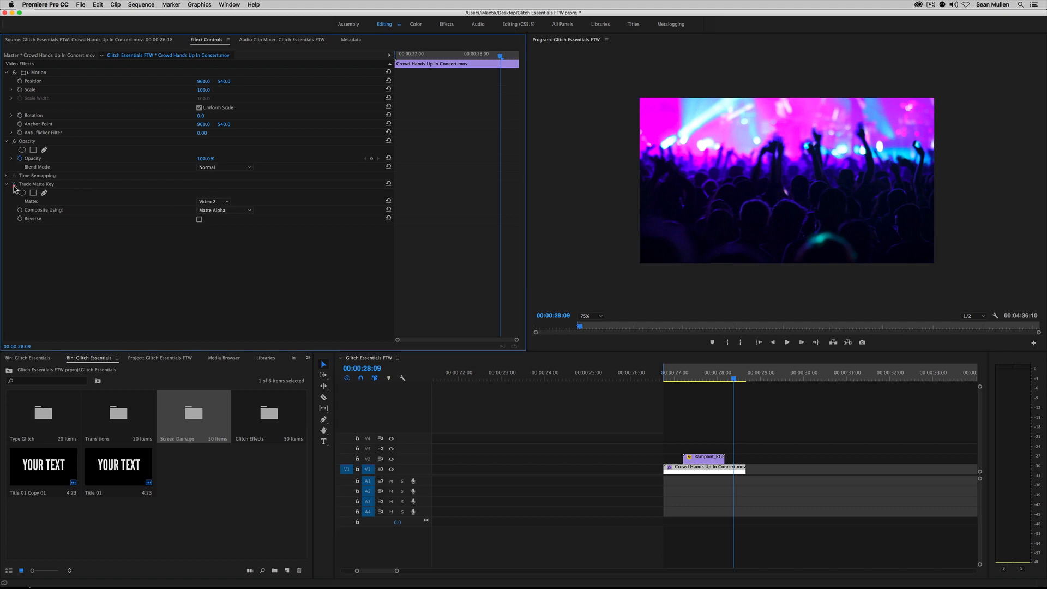
pyautogui.click(688, 375)
pyautogui.press('space')
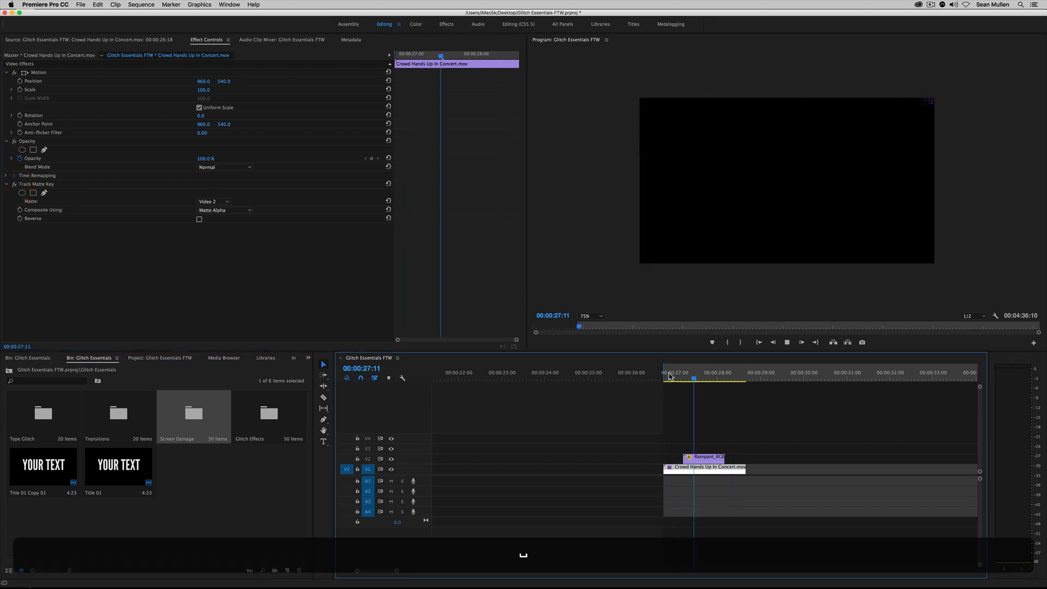
pyautogui.moveTo(671, 376)
pyautogui.mouseDown()
pyautogui.moveTo(696, 377)
pyautogui.moveTo(681, 382)
pyautogui.mouseUp()
pyautogui.click(686, 468)
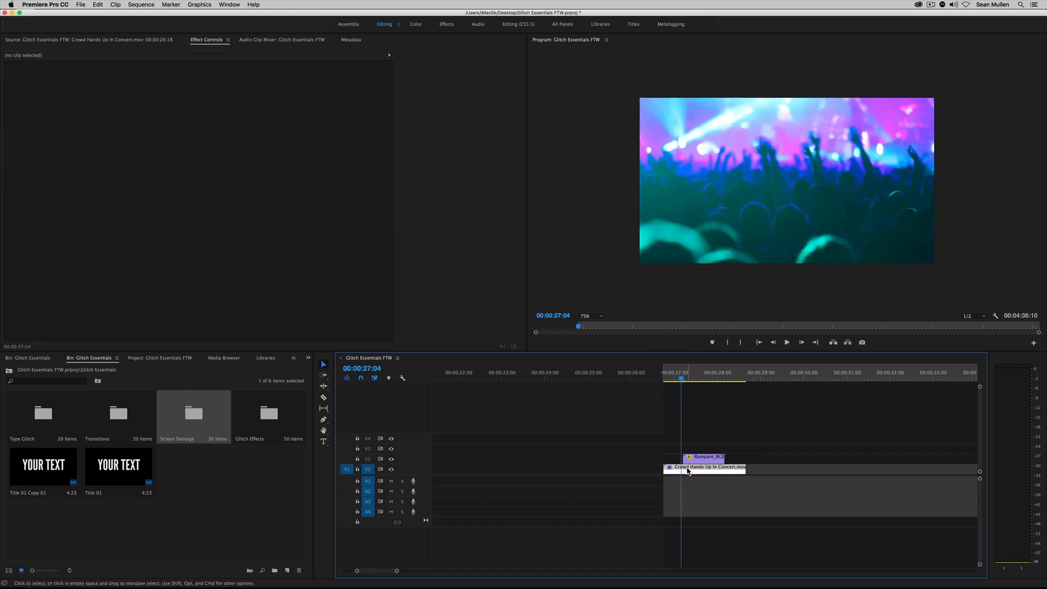
pyautogui.click(699, 377)
pyautogui.moveTo(702, 378)
pyautogui.mouseDown()
pyautogui.moveTo(693, 380)
pyautogui.moveTo(708, 382)
pyautogui.mouseUp()
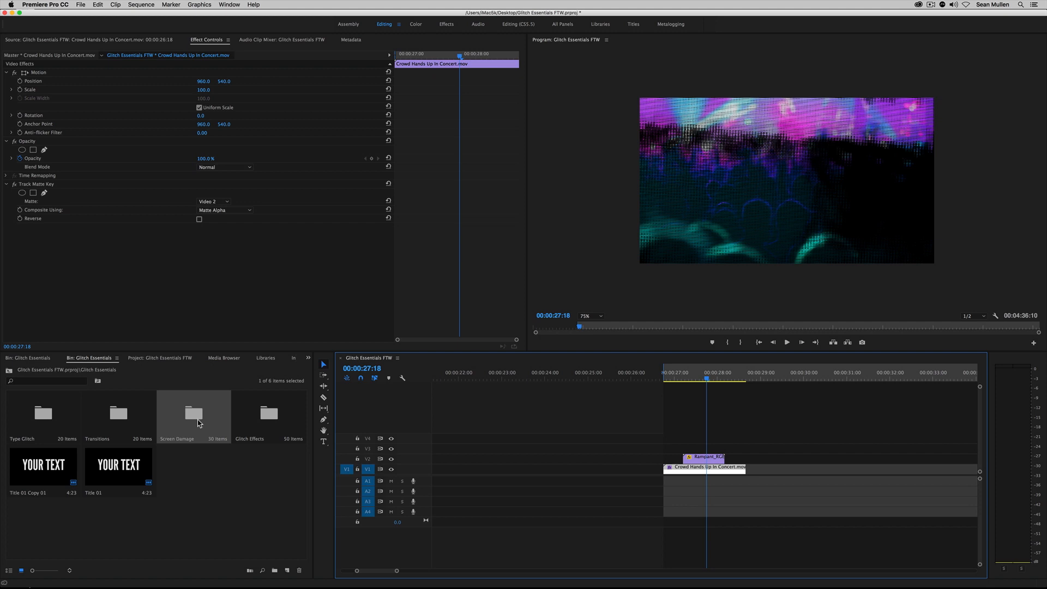
# Step: Replace the V2 clip with Rampant_RGE_Screen_Damage_007.mov from the Screen Damage bin and play the glitch section
pyautogui.doubleClick(199, 420)
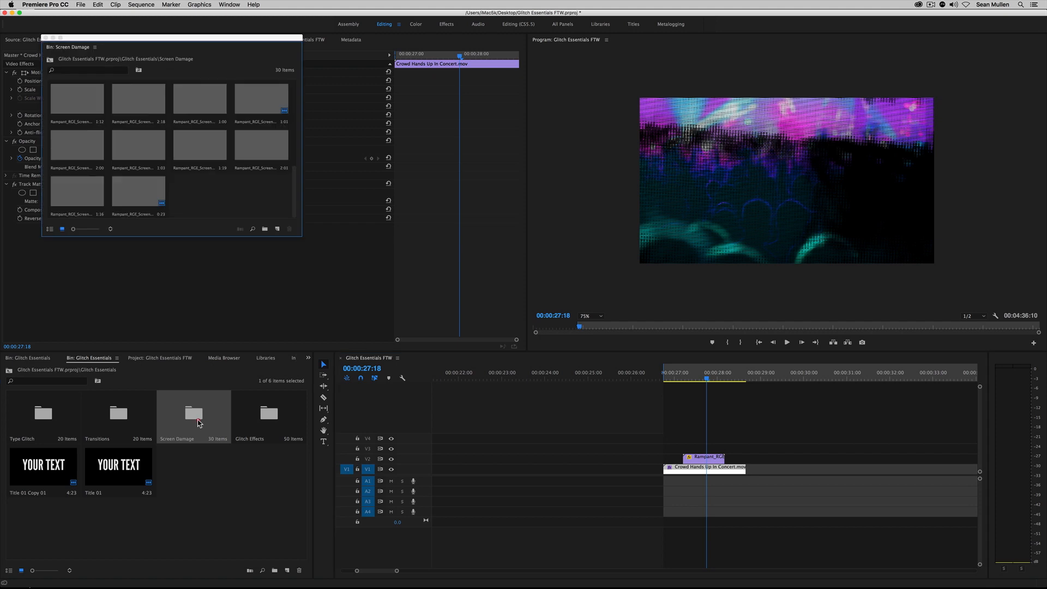
pyautogui.click(262, 106)
pyautogui.press('alt')
pyautogui.moveTo(287, 125); pyautogui.dragTo(702, 460)
pyautogui.press('space')
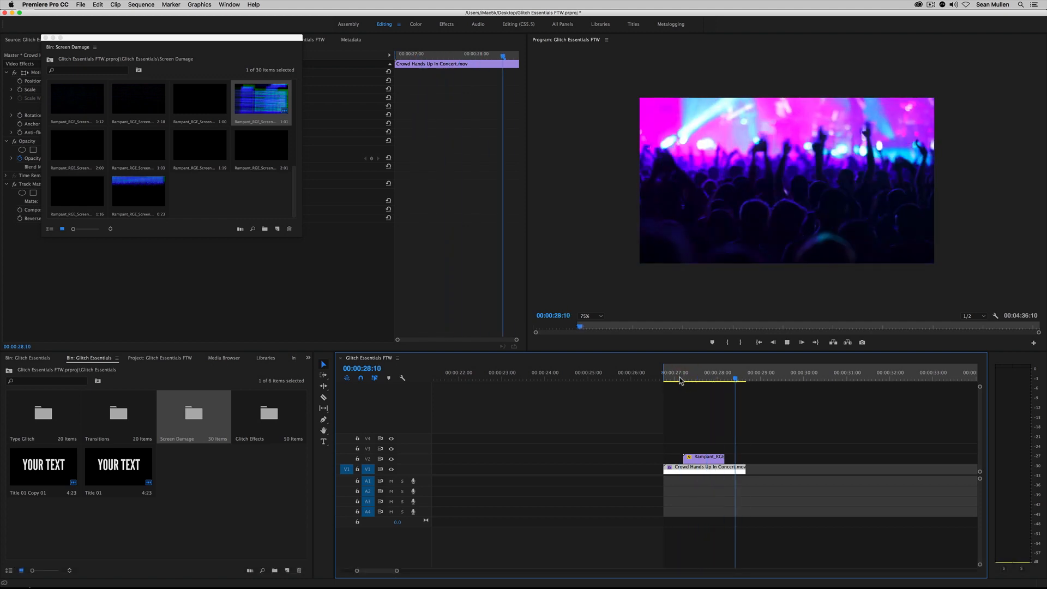
pyautogui.press('space')
pyautogui.press('space')
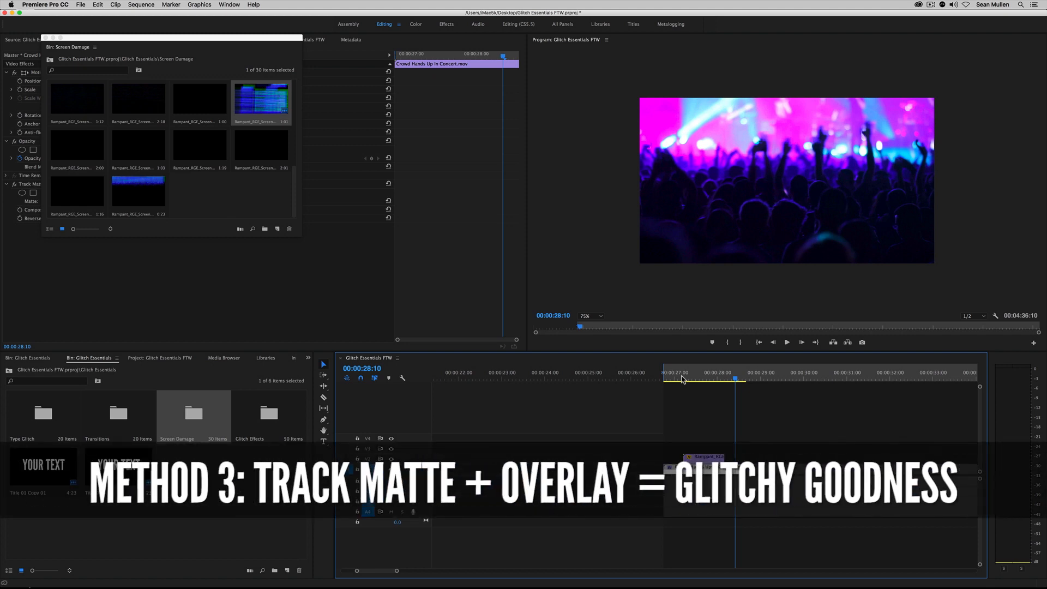
# Step: Delete the Rampant_RGE_Screen_Damage_007.mov clip from V2 and remove Track Matte Key from the crowd clip
pyautogui.click(708, 458)
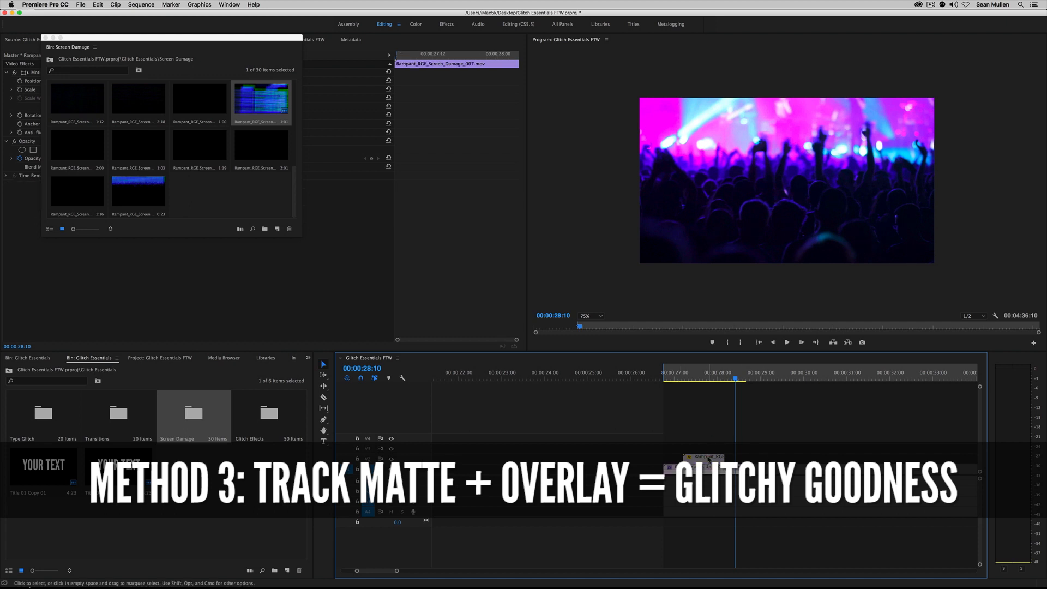
pyautogui.press('BackSpace')
pyautogui.click(707, 468)
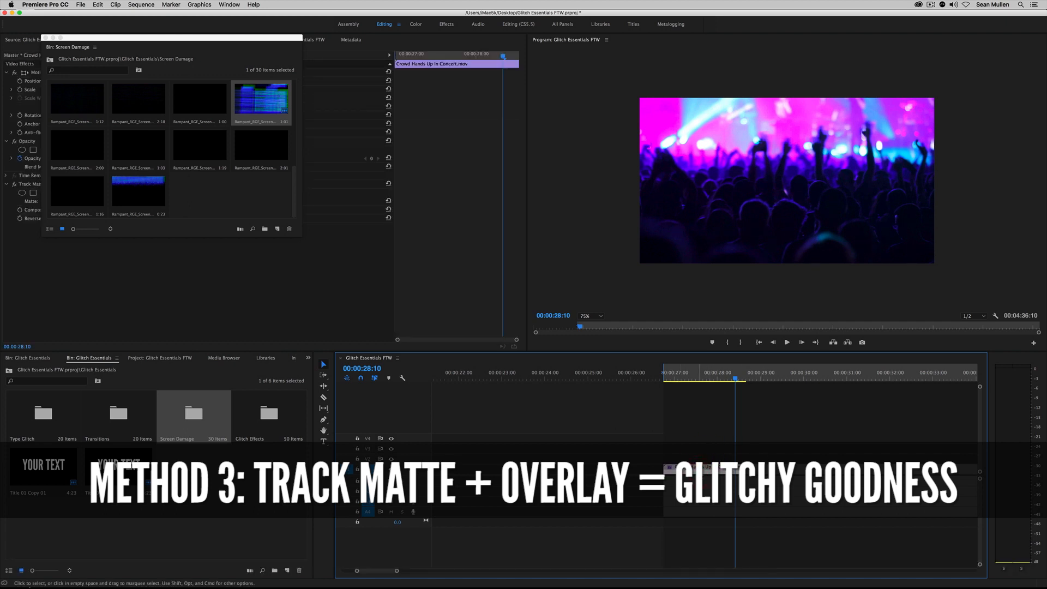
pyautogui.click(46, 38)
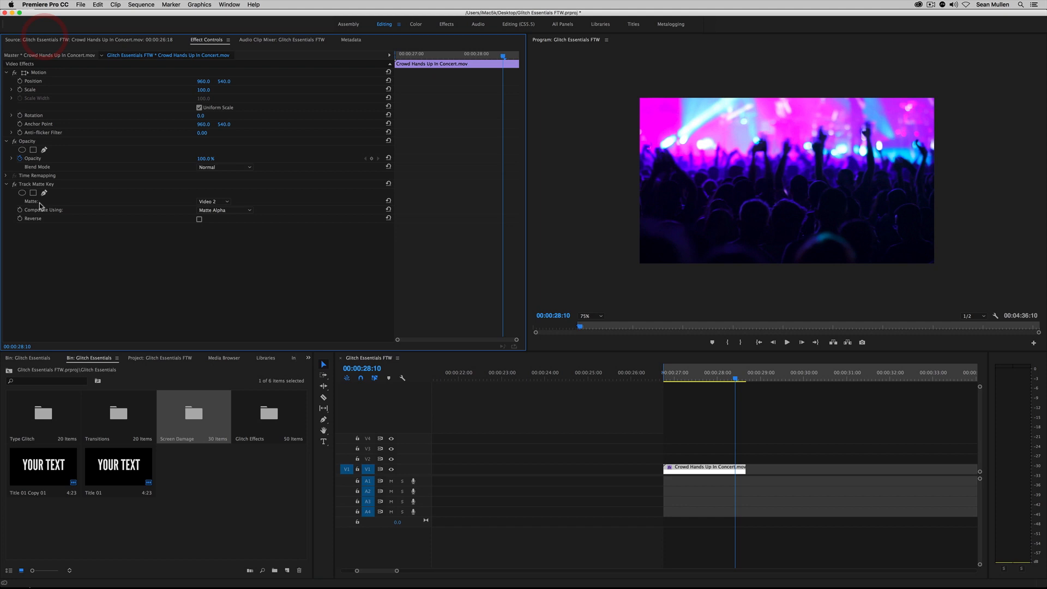
pyautogui.click(41, 187)
pyautogui.press('Delete')
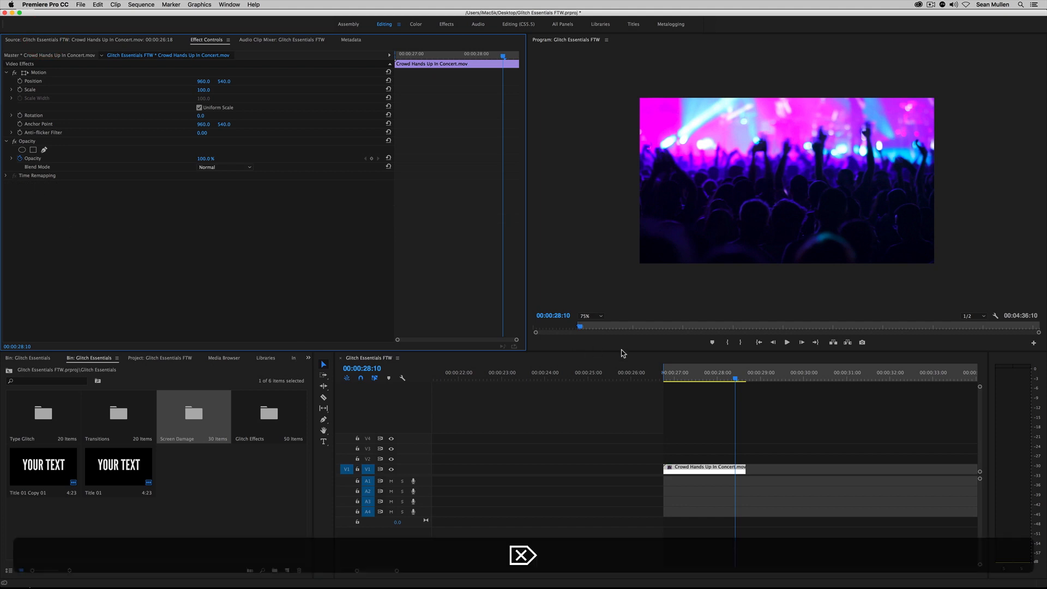
# Step: Duplicate the Crowd Hands Up In Concert.mov clip from V1 onto V2 directly above the original
pyautogui.moveTo(661, 373); pyautogui.dragTo(688, 374)
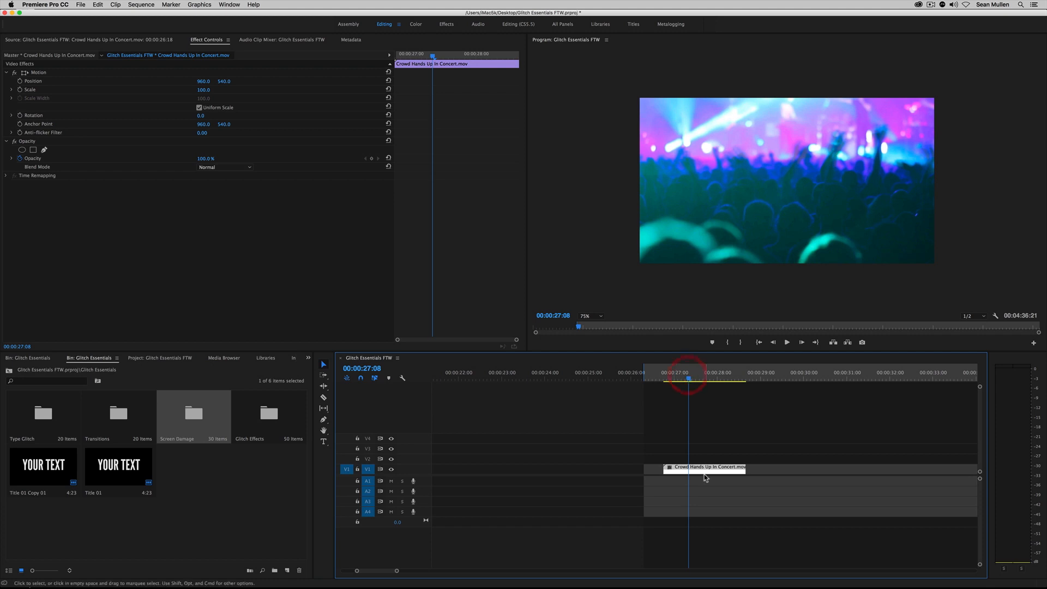
pyautogui.click(705, 485)
pyautogui.click(702, 470)
pyautogui.press('alt')
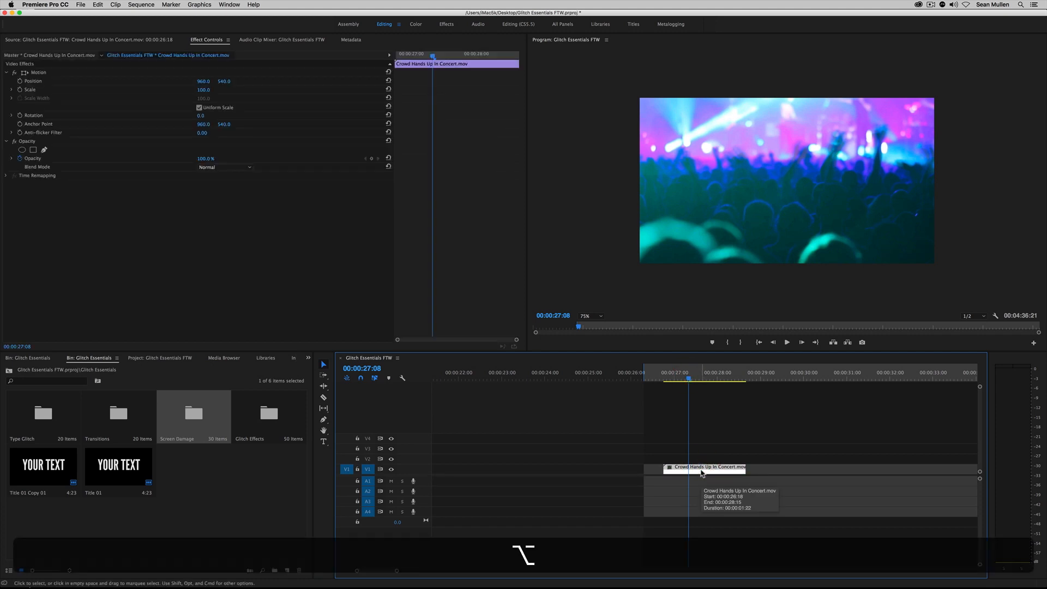
pyautogui.moveTo(702, 472); pyautogui.dragTo(700, 459)
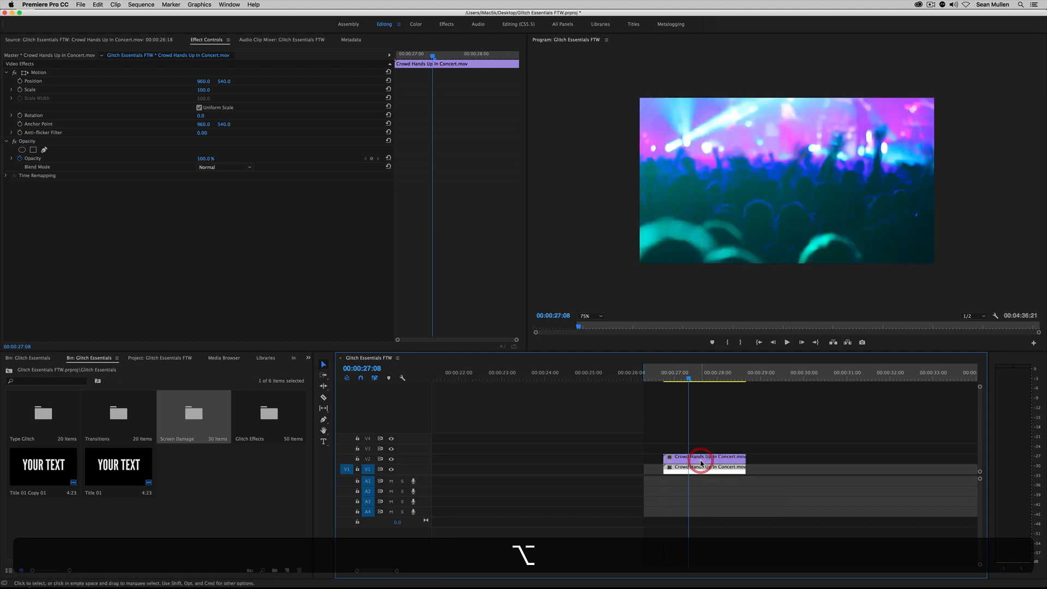
# Step: Place Rampant_RGE_Screen_Damage_007.mov from the Screen Damage bin on V3 above the crowd clips at about 00:00:27:03
pyautogui.moveTo(671, 380); pyautogui.dragTo(695, 380)
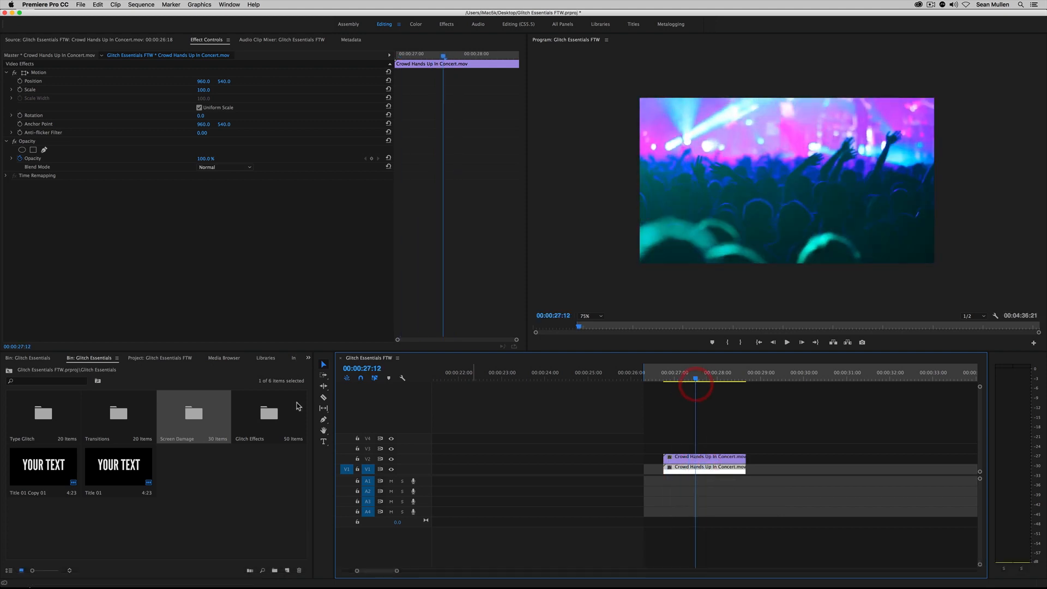
pyautogui.doubleClick(194, 416)
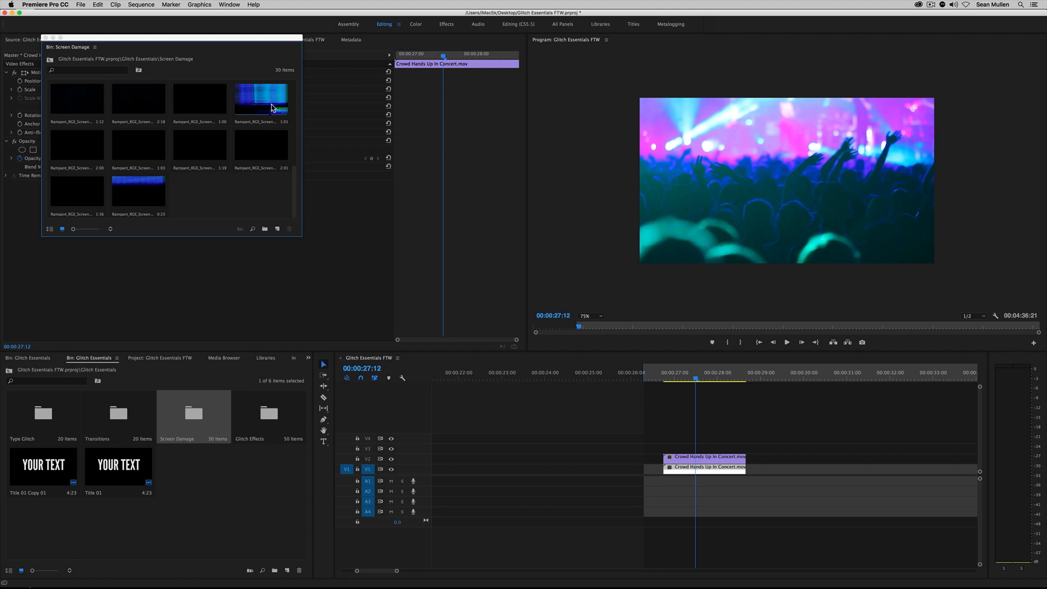
pyautogui.moveTo(267, 106); pyautogui.dragTo(681, 417)
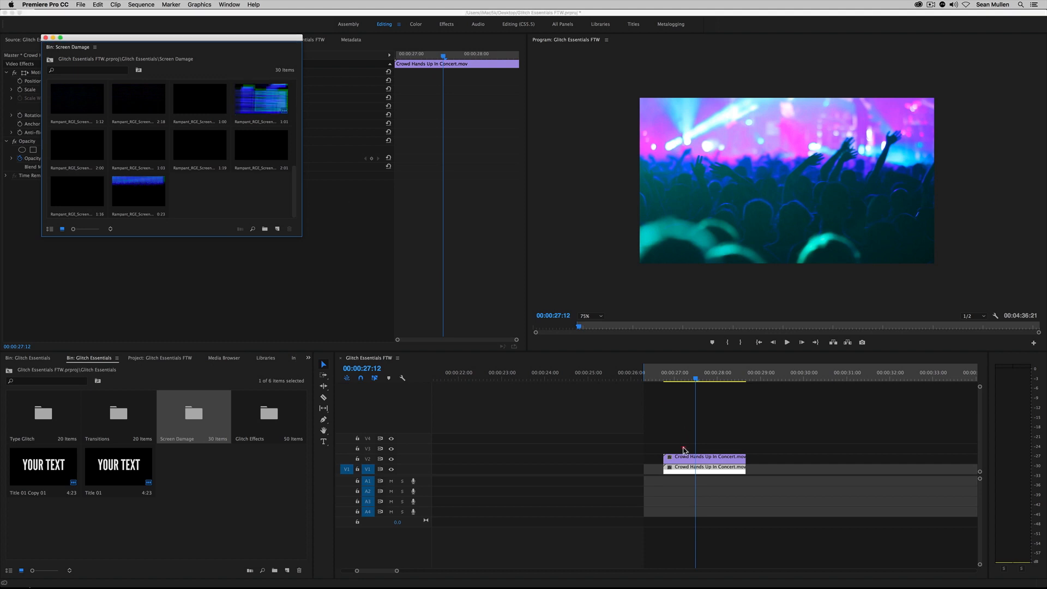
pyautogui.moveTo(259, 101); pyautogui.dragTo(679, 448)
# Step: Play the stacked crowd clips with the screen damage element on V3 from near the start of the crowd footage
pyautogui.click(670, 375)
pyautogui.press('space')
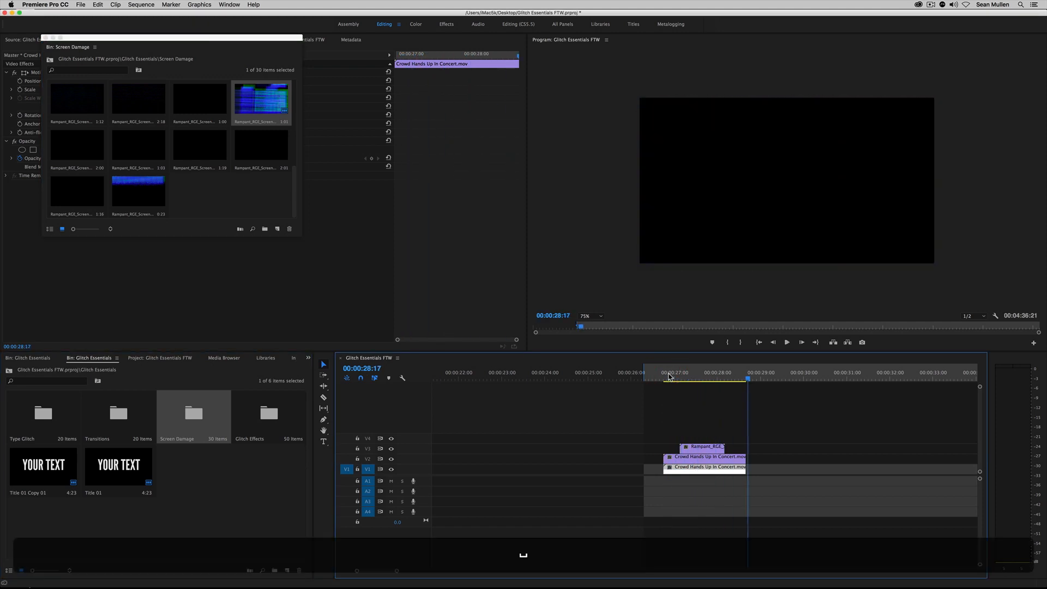
pyautogui.click(685, 377)
pyautogui.click(668, 380)
pyautogui.press('space')
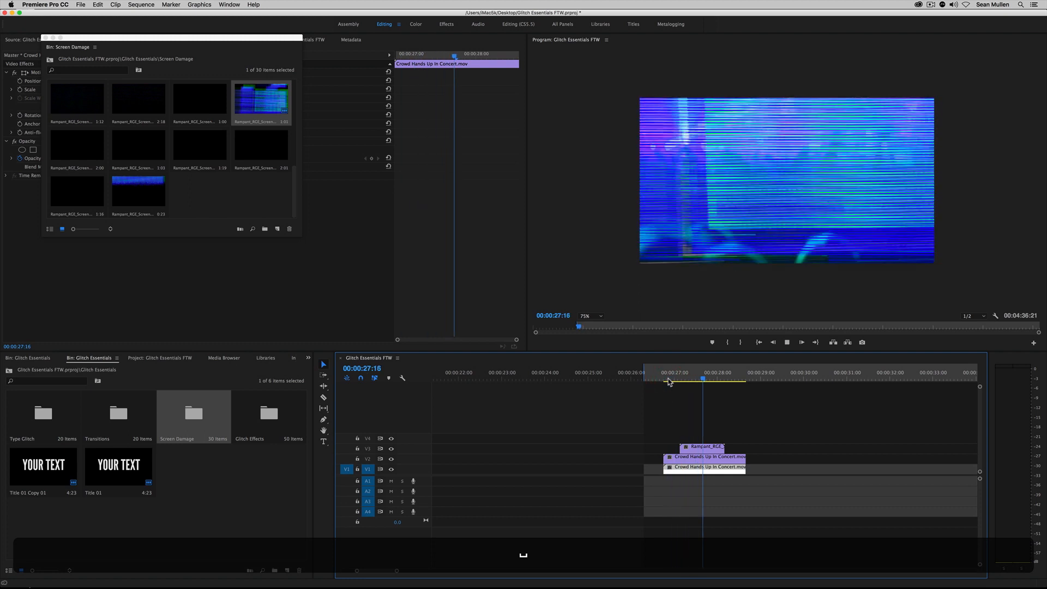
# Step: Duplicate the Rampant_RGE_Screen_Damage_007.mov clip from V3 onto V4 directly above it and play the stack
pyautogui.moveTo(669, 381); pyautogui.dragTo(695, 384)
pyautogui.click(701, 447)
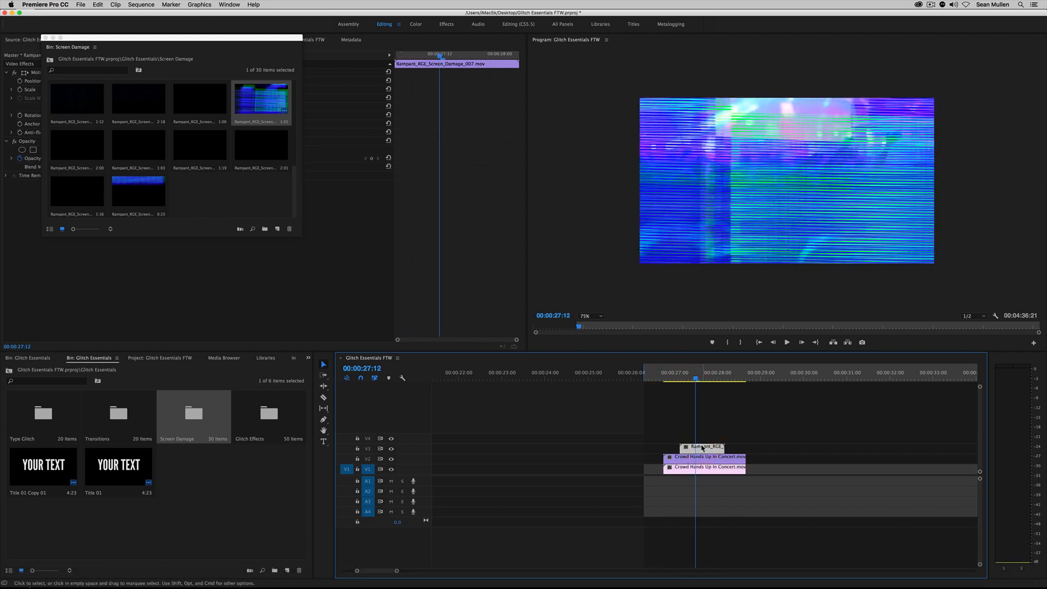
pyautogui.press('alt')
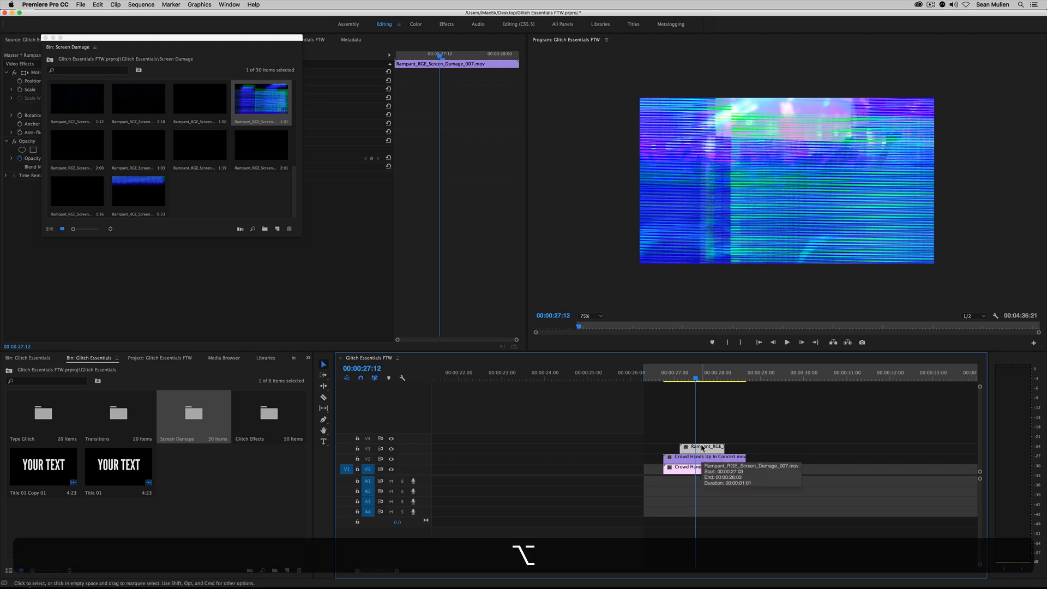
pyautogui.moveTo(702, 448); pyautogui.dragTo(701, 437)
pyautogui.click(676, 377)
pyautogui.press('space')
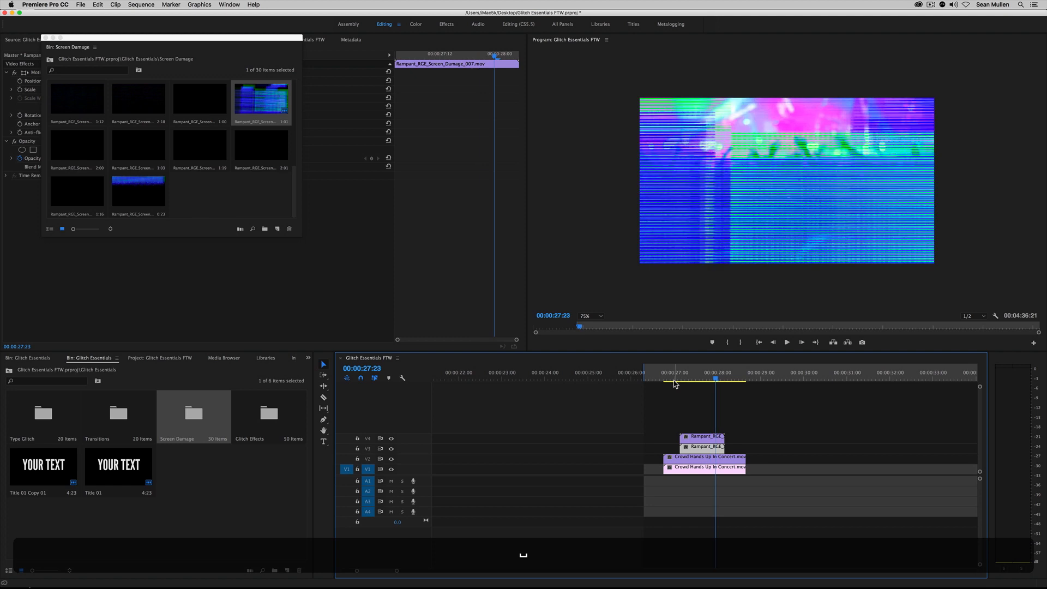
pyautogui.moveTo(675, 380)
pyautogui.mouseDown()
pyautogui.moveTo(700, 384)
pyautogui.moveTo(675, 387)
pyautogui.mouseUp()
# Step: Apply the Track Matte Key effect to the Crowd Hands Up In Concert.mov clip on V2
pyautogui.click(685, 469)
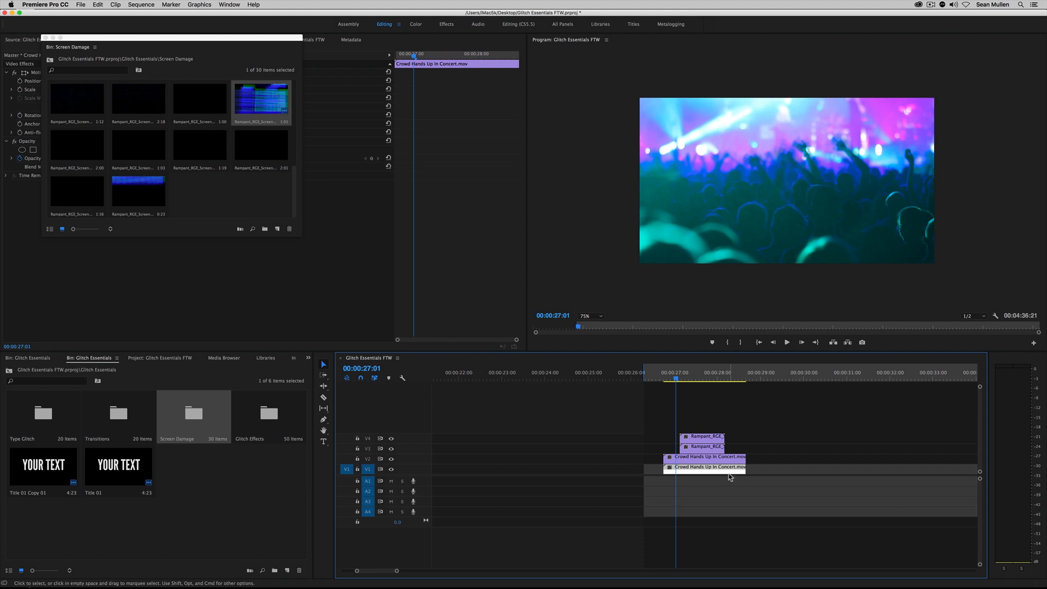
pyautogui.click(708, 460)
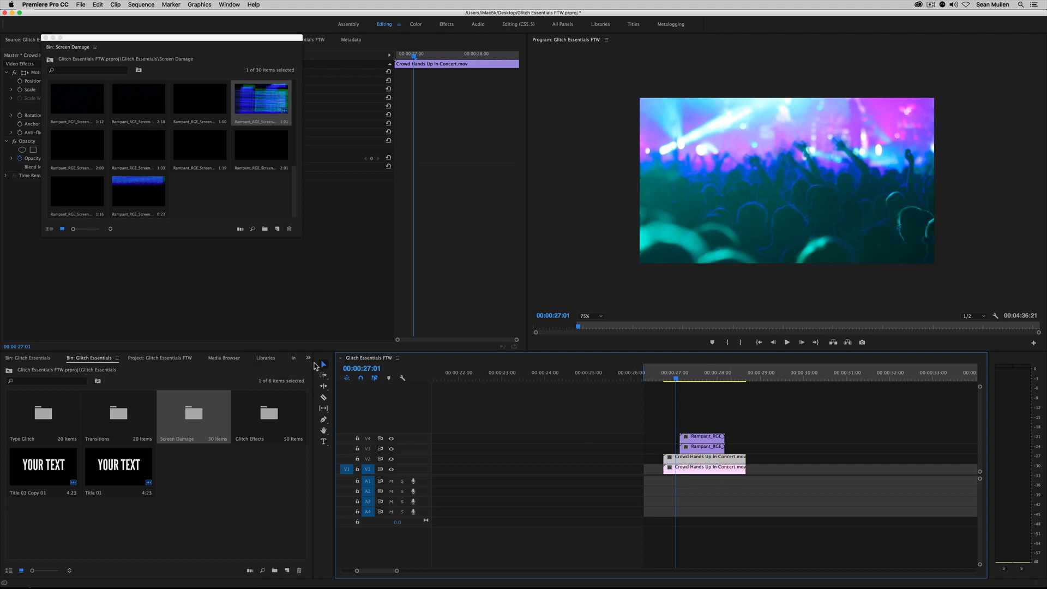
pyautogui.click(308, 358)
pyautogui.click(320, 422)
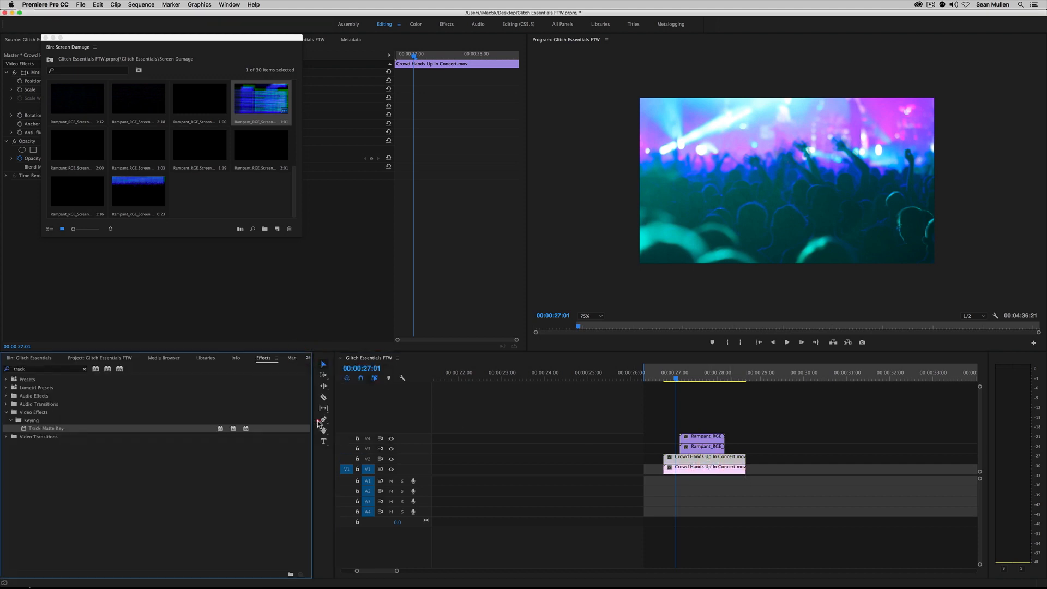
pyautogui.click(46, 369)
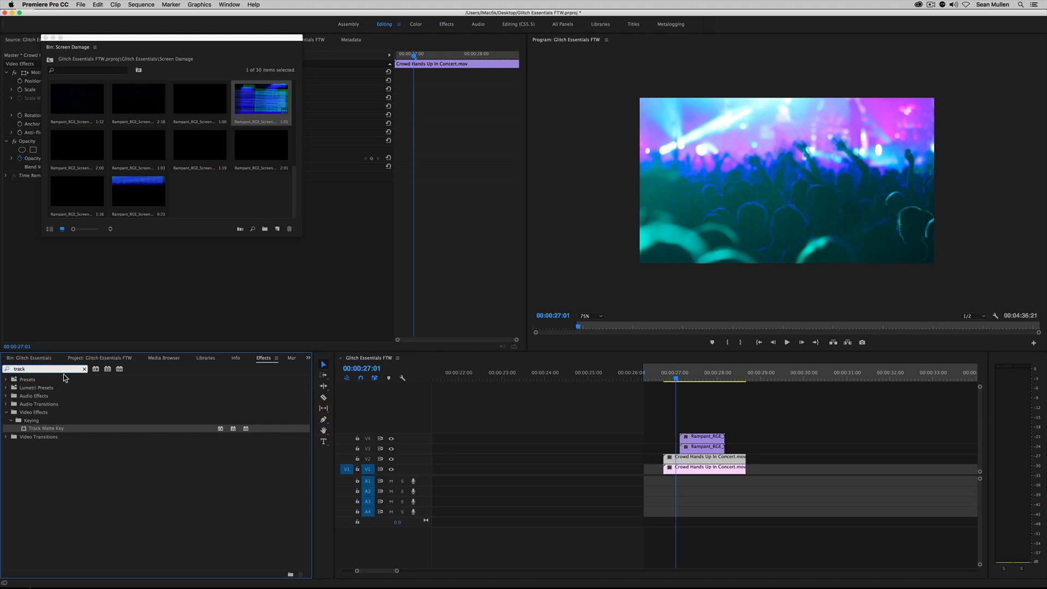
pyautogui.moveTo(28, 429); pyautogui.dragTo(674, 458)
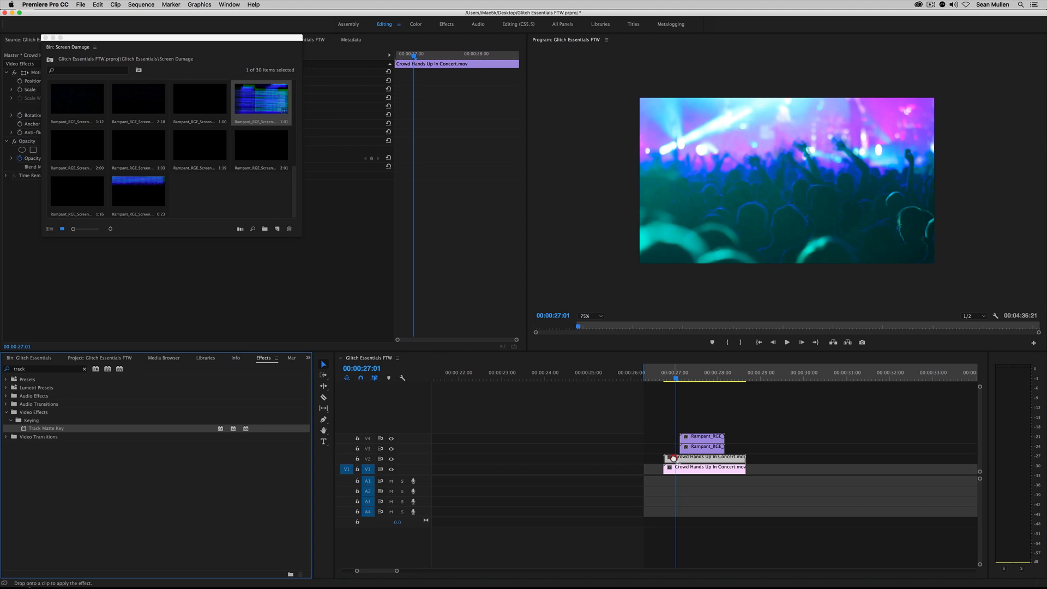
pyautogui.moveTo(673, 458); pyautogui.dragTo(673, 458)
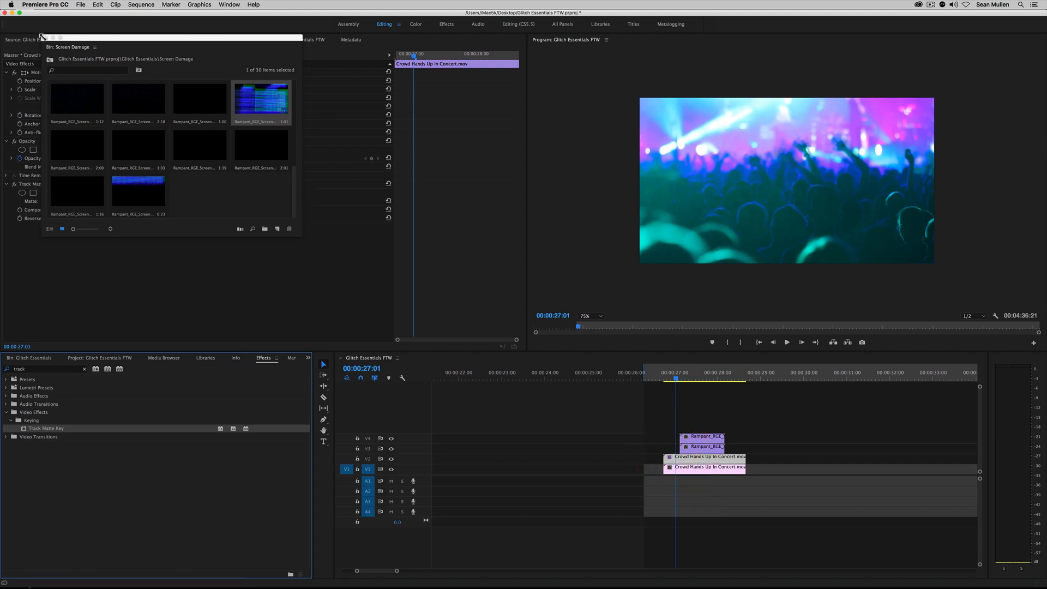
# Step: Close the floating Screen Damage bin and set the V2 crowd clip's Track Matte Key matte to Video 3
pyautogui.click(46, 38)
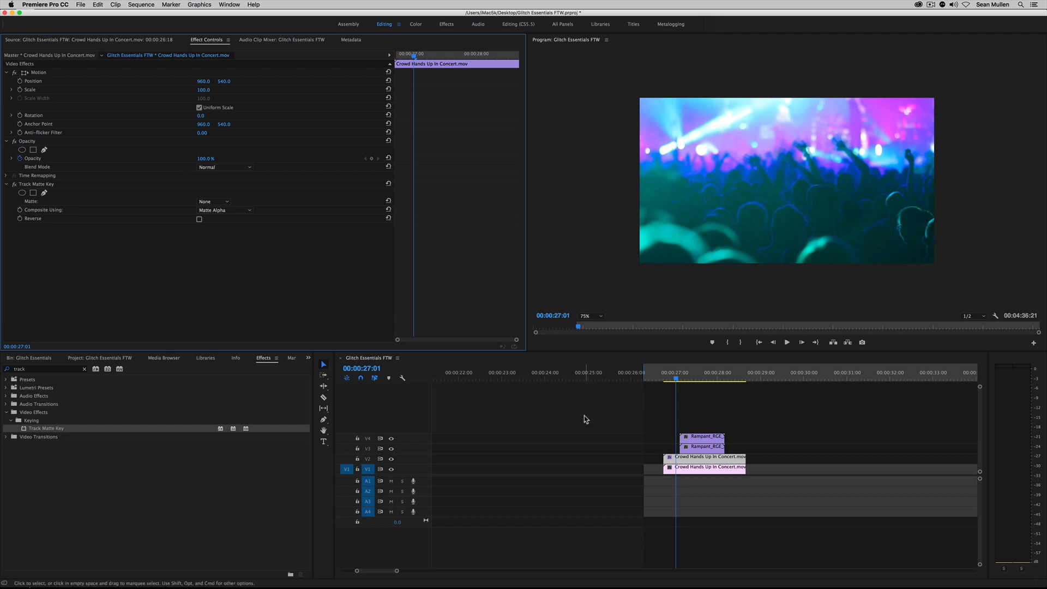
pyautogui.click(699, 458)
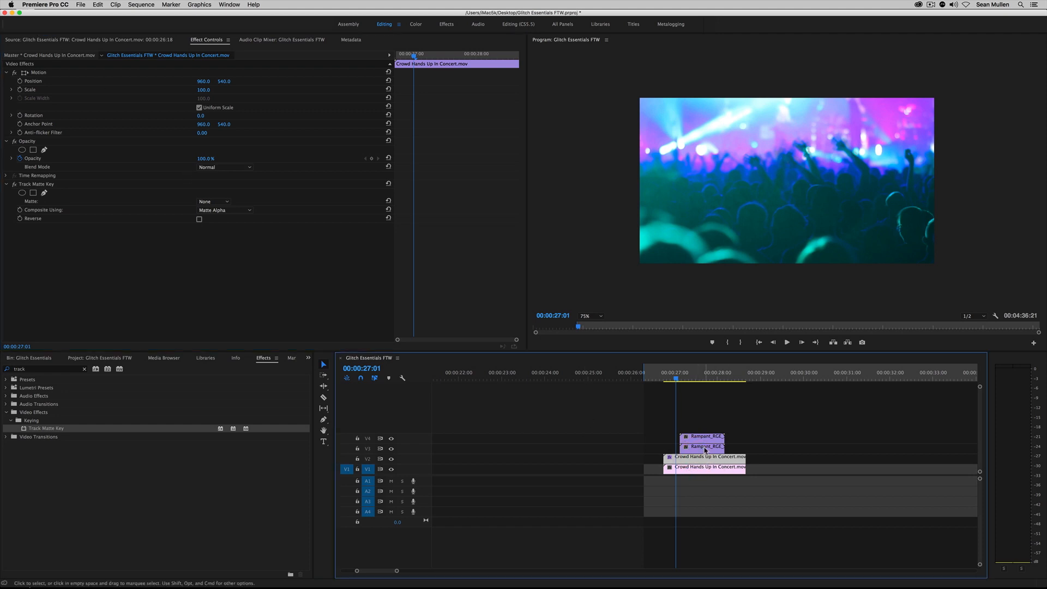
pyautogui.click(705, 448)
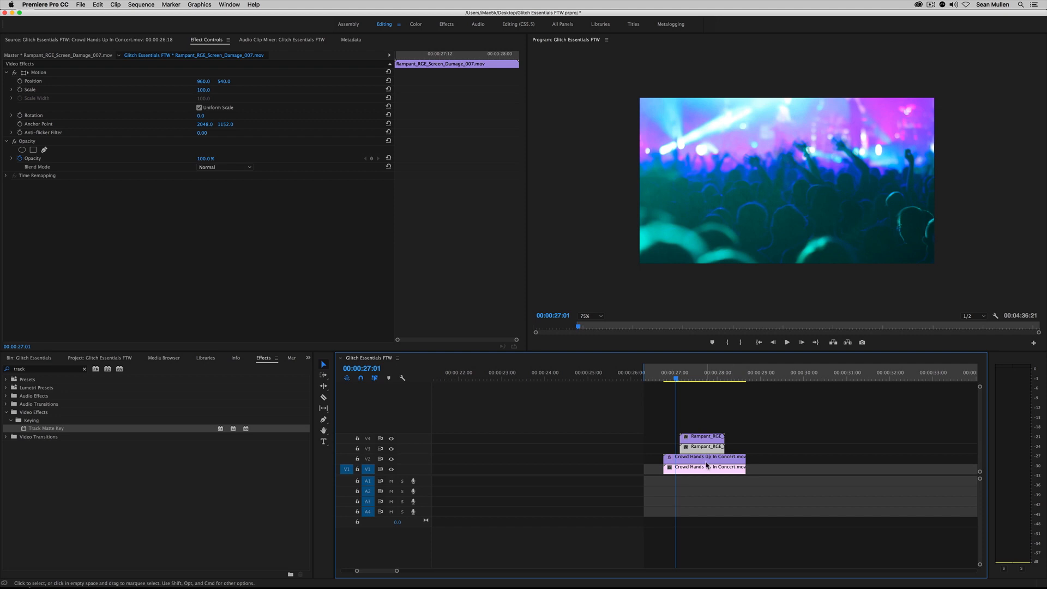
pyautogui.click(706, 465)
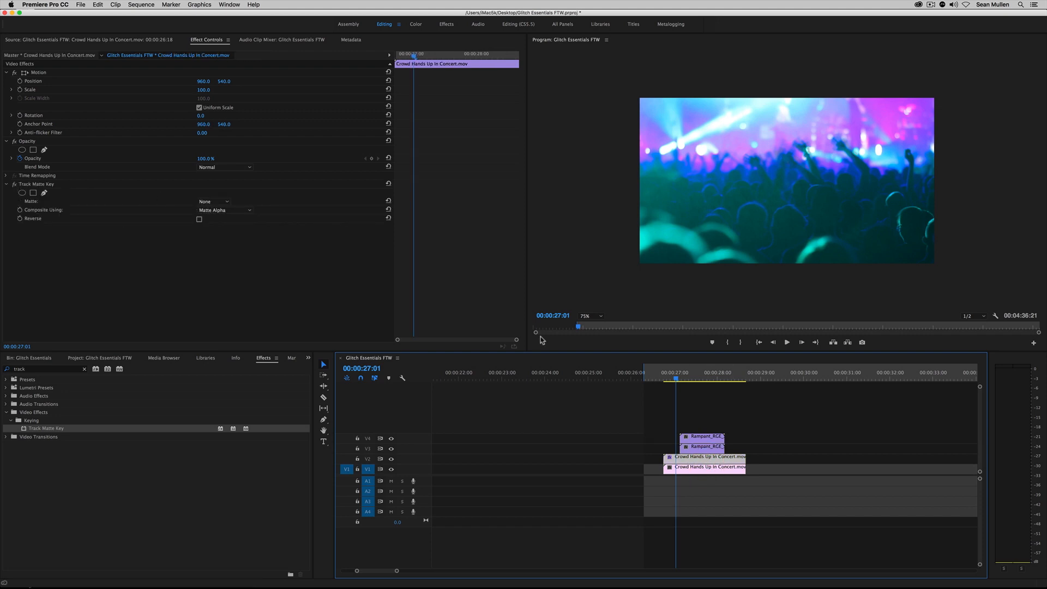
pyautogui.click(703, 459)
pyautogui.click(25, 185)
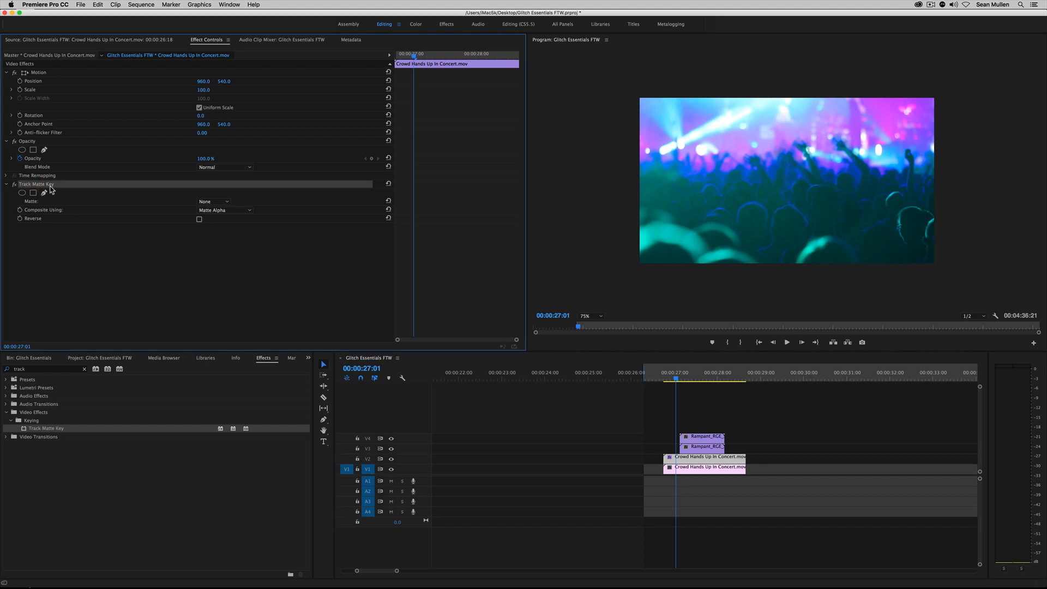
pyautogui.click(215, 207)
pyautogui.click(220, 229)
# Step: Disable the screen damage clip on V4 and play the composite from the start of the crowd footage
pyautogui.moveTo(683, 376); pyautogui.dragTo(696, 377)
pyautogui.click(696, 444)
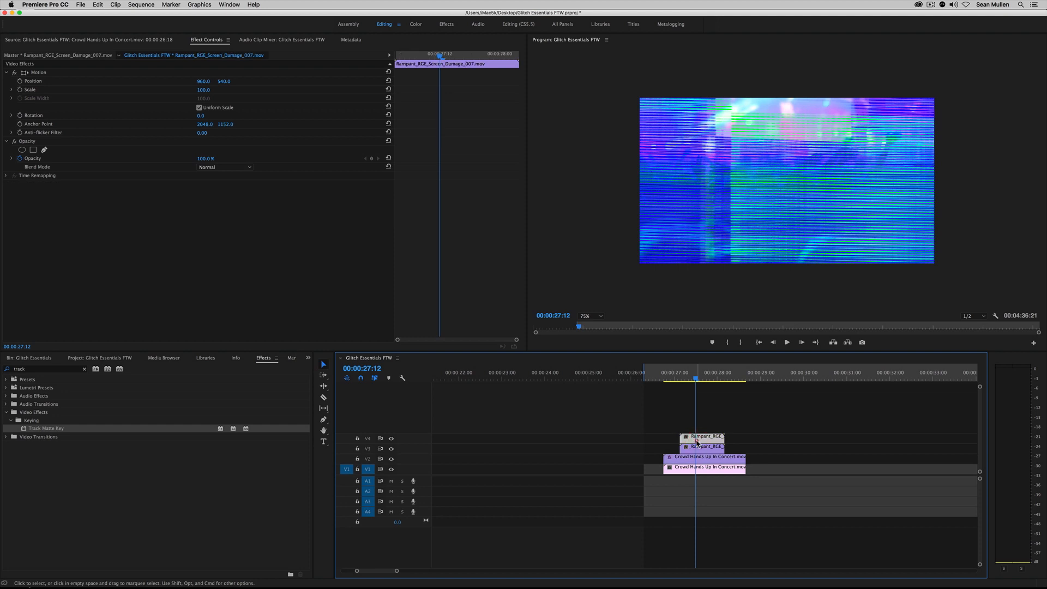
pyautogui.rightClick(695, 442)
pyautogui.click(712, 355)
pyautogui.click(672, 374)
pyautogui.click(663, 374)
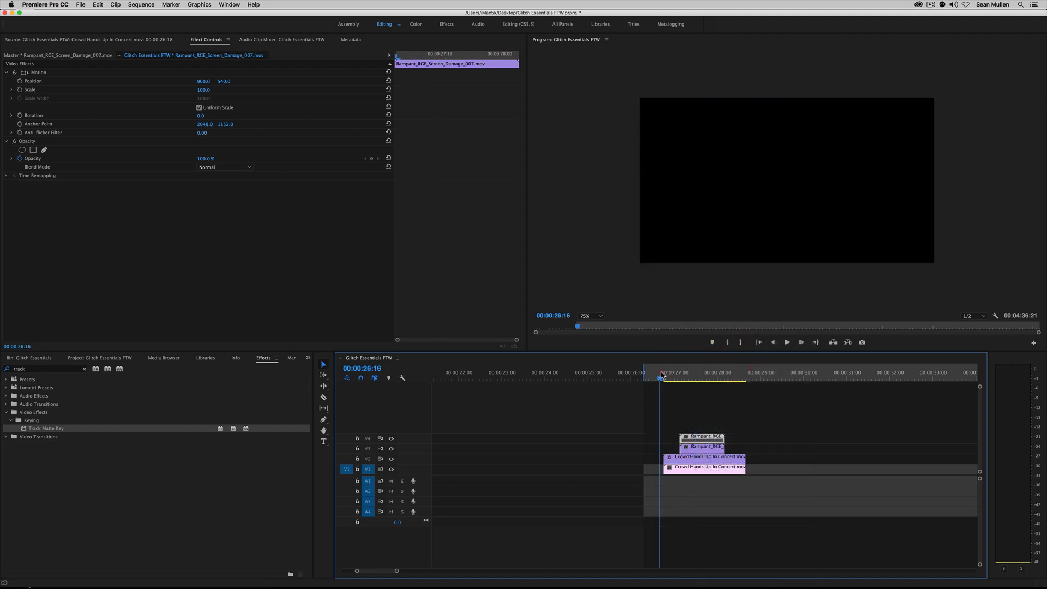
pyautogui.press('space')
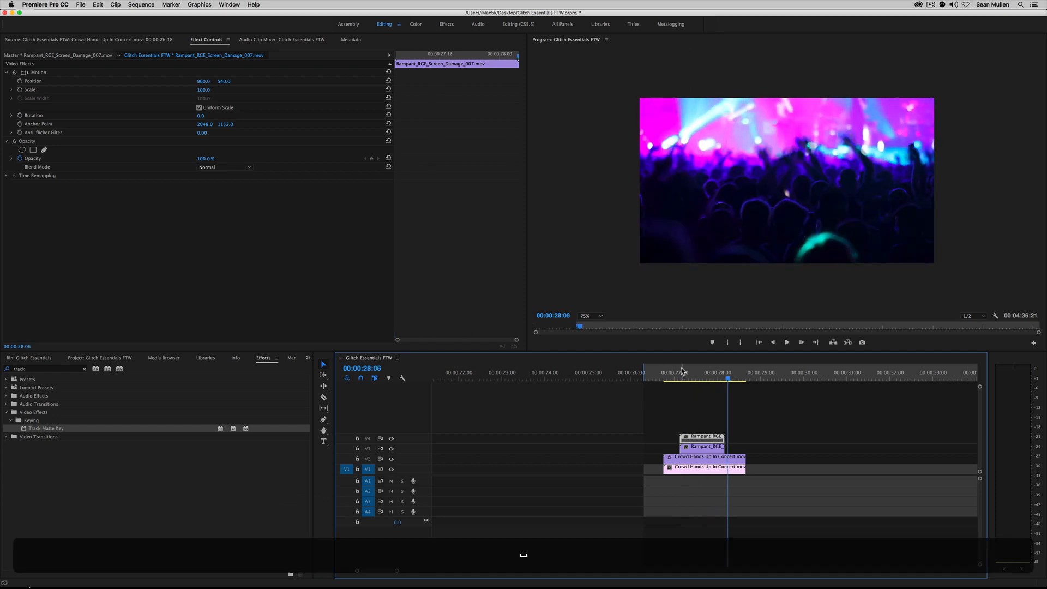
# Step: Disable the crowd clip on V1 and play the matted V2 footage on its own
pyautogui.click(695, 376)
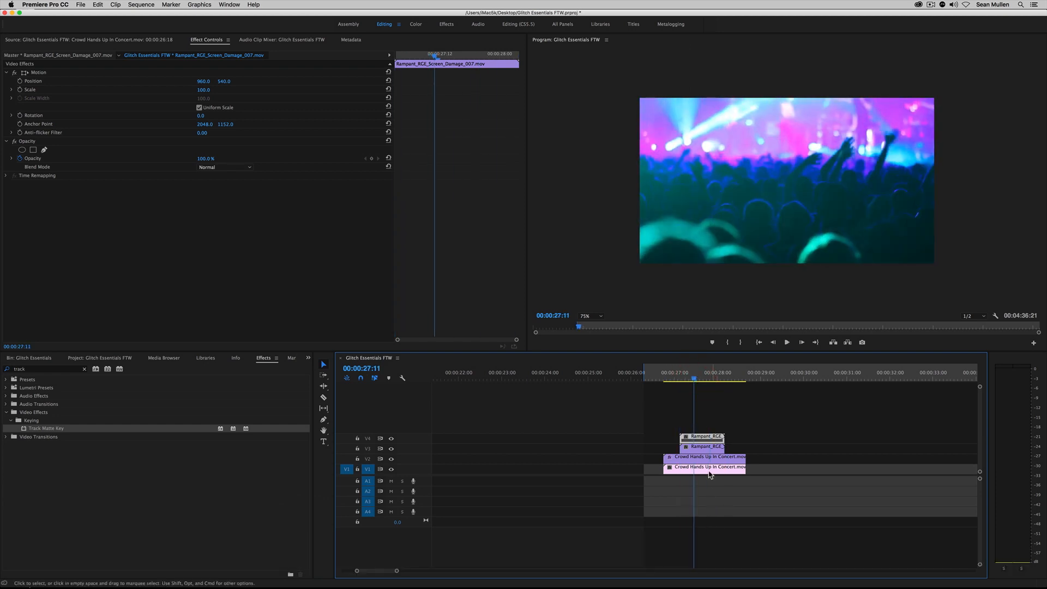
pyautogui.rightClick(709, 468)
pyautogui.click(712, 344)
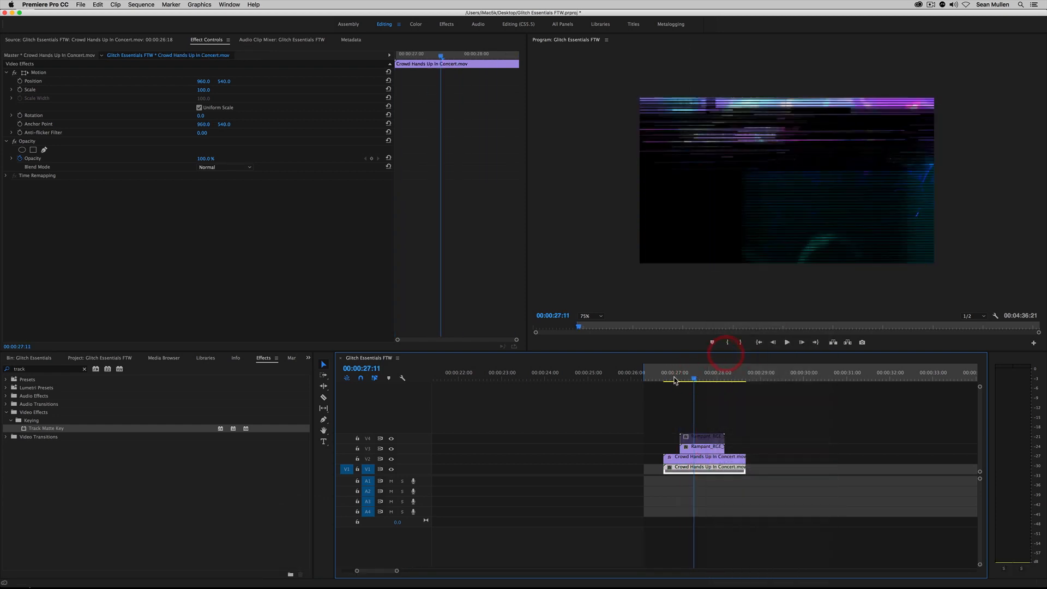
pyautogui.click(663, 375)
pyautogui.press('space')
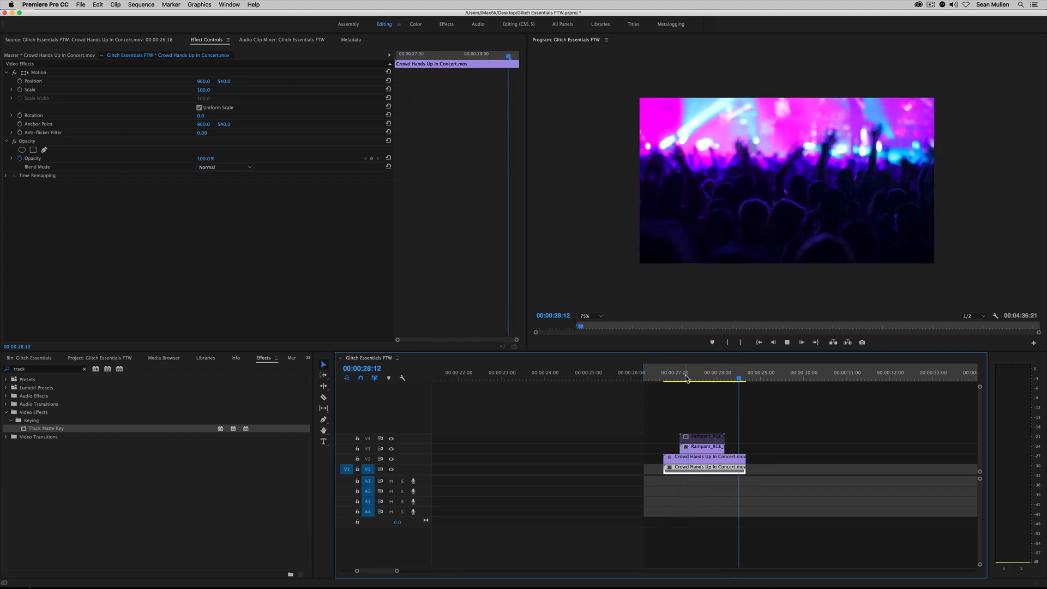
pyautogui.click(684, 377)
pyautogui.press('space')
pyautogui.click(685, 380)
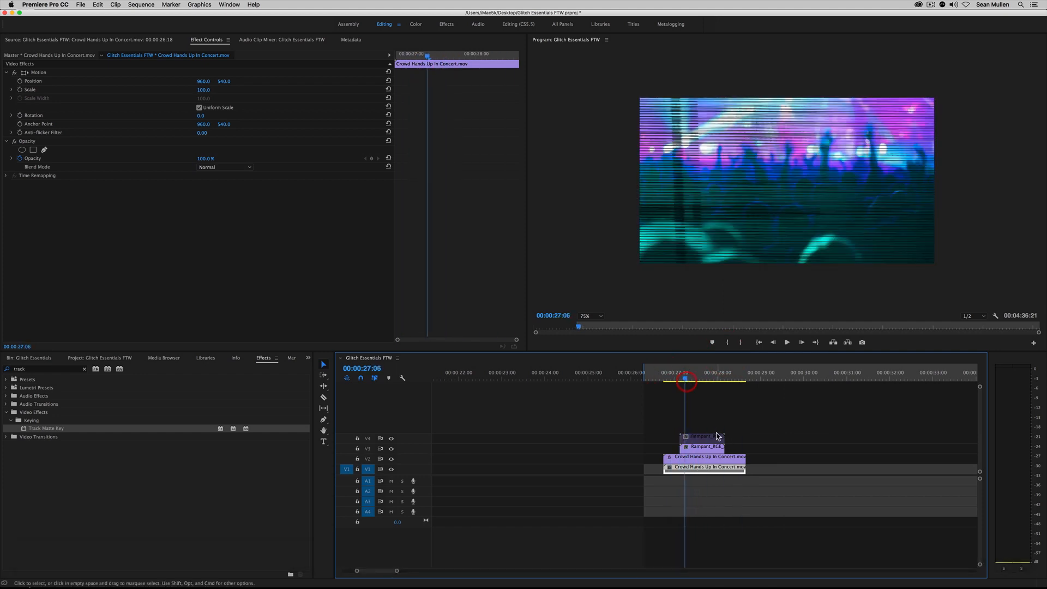
pyautogui.click(708, 461)
pyautogui.click(707, 447)
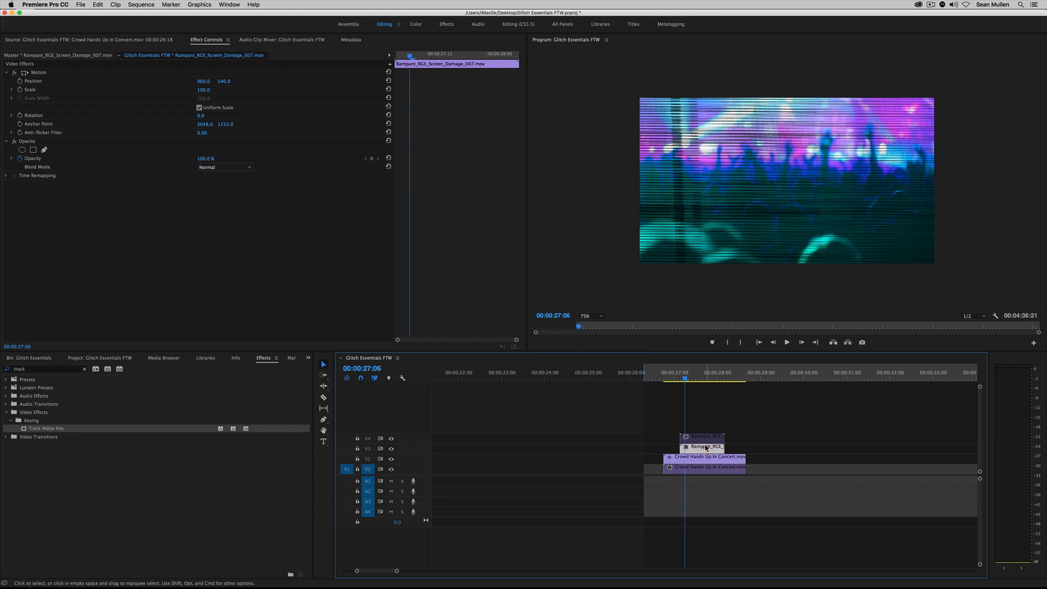
pyautogui.click(671, 379)
pyautogui.press('space')
# Step: Re-enable the Crowd Hands Up In Concert.mov clip on V1
pyautogui.click(698, 466)
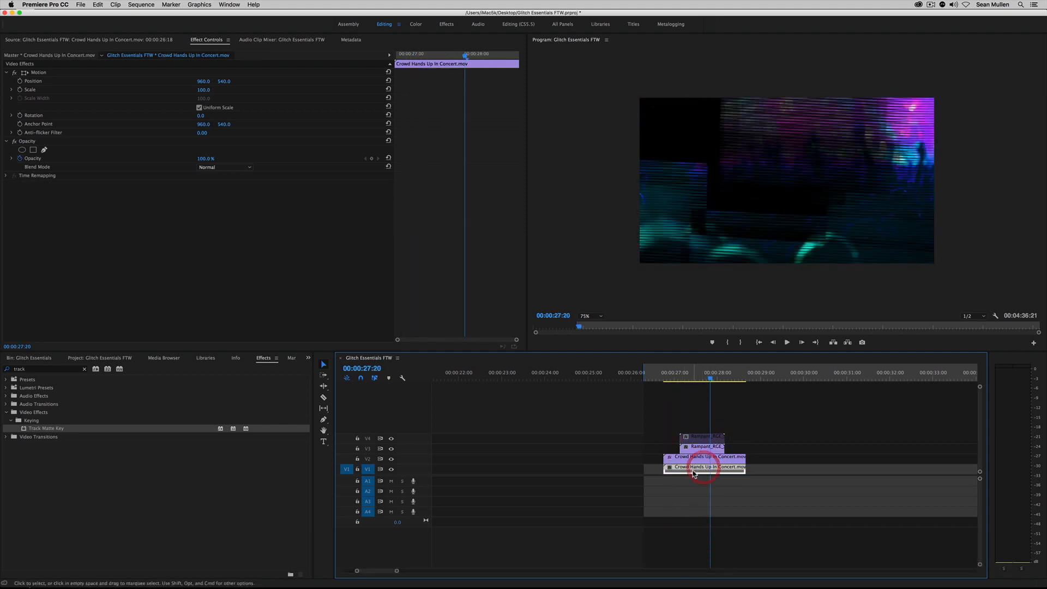
pyautogui.rightClick(698, 466)
pyautogui.click(726, 359)
# Step: Set the scale of the matted crowd clip on V2 to 120 with the playhead at 00:00:27:08
pyautogui.moveTo(674, 373); pyautogui.dragTo(690, 392)
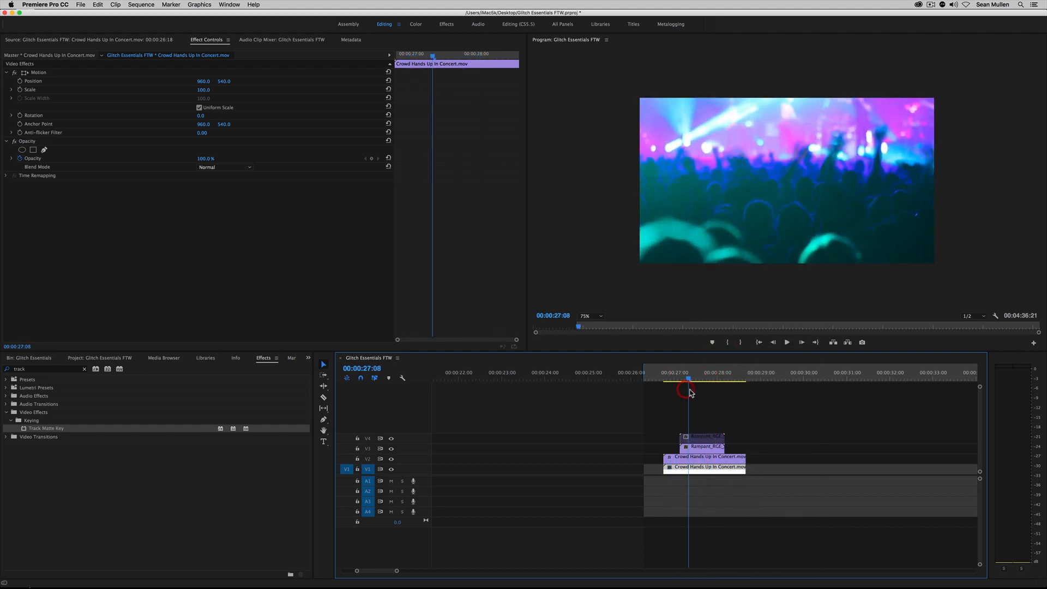
pyautogui.click(697, 459)
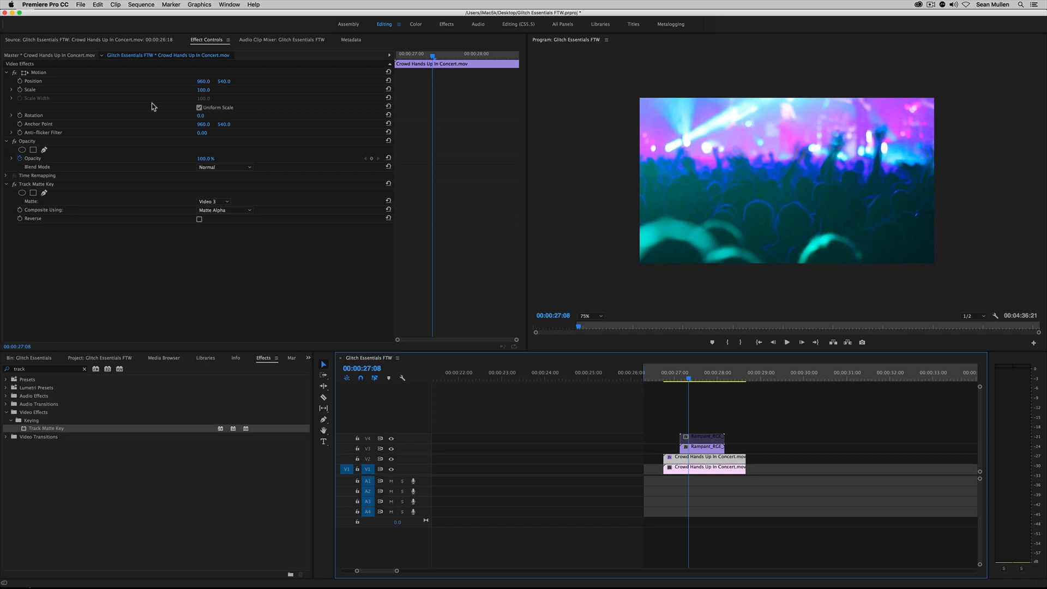
pyautogui.click(203, 90)
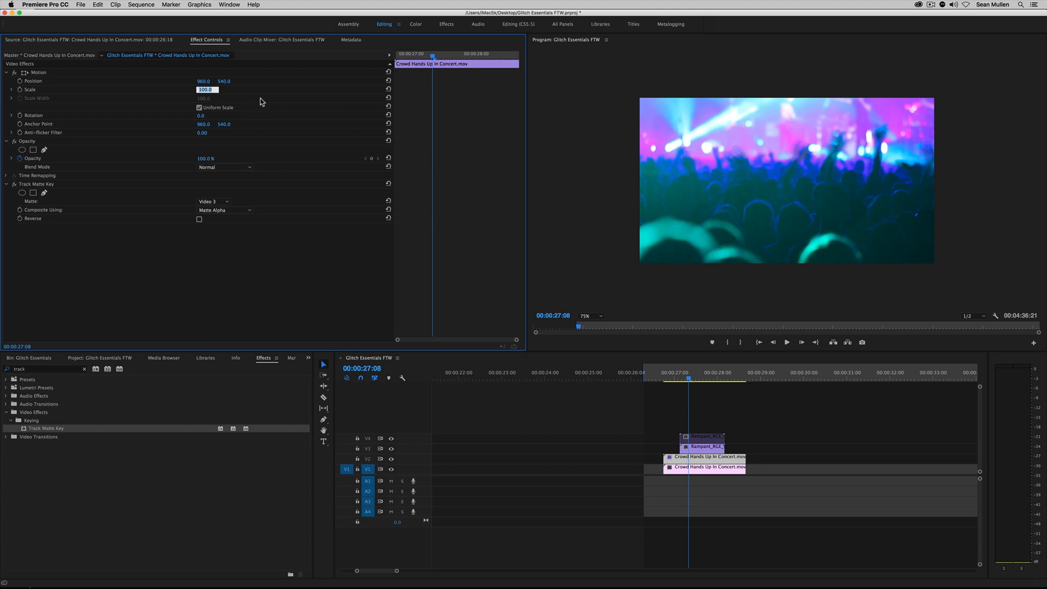
pyautogui.write('120')
pyautogui.press('Return')
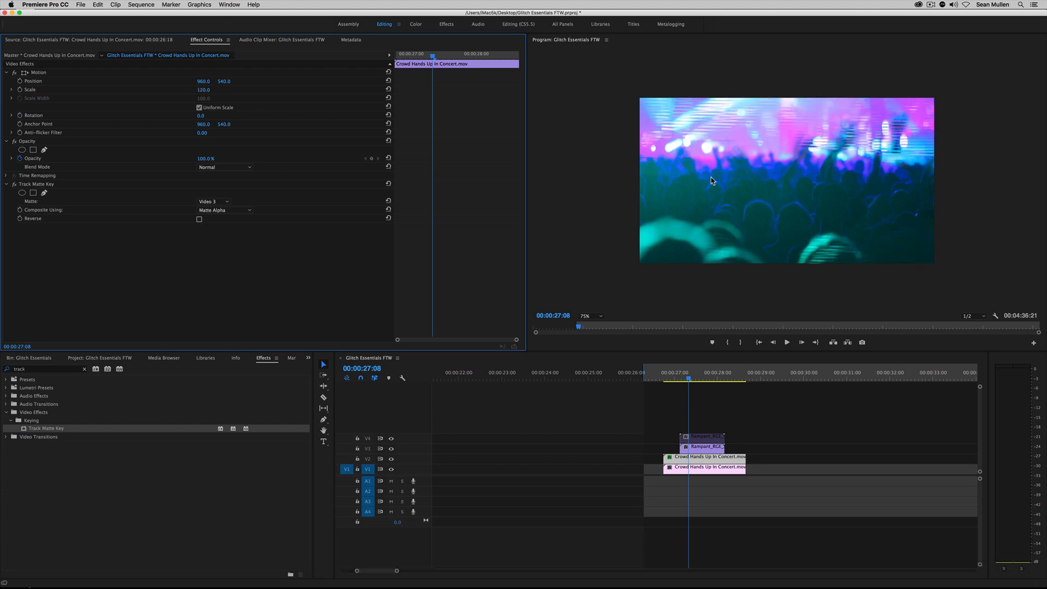
# Step: Enlarge the program preview to 100% and replay the crowd footage several times to examine the matted, scaled glitch effect
pyautogui.click(590, 316)
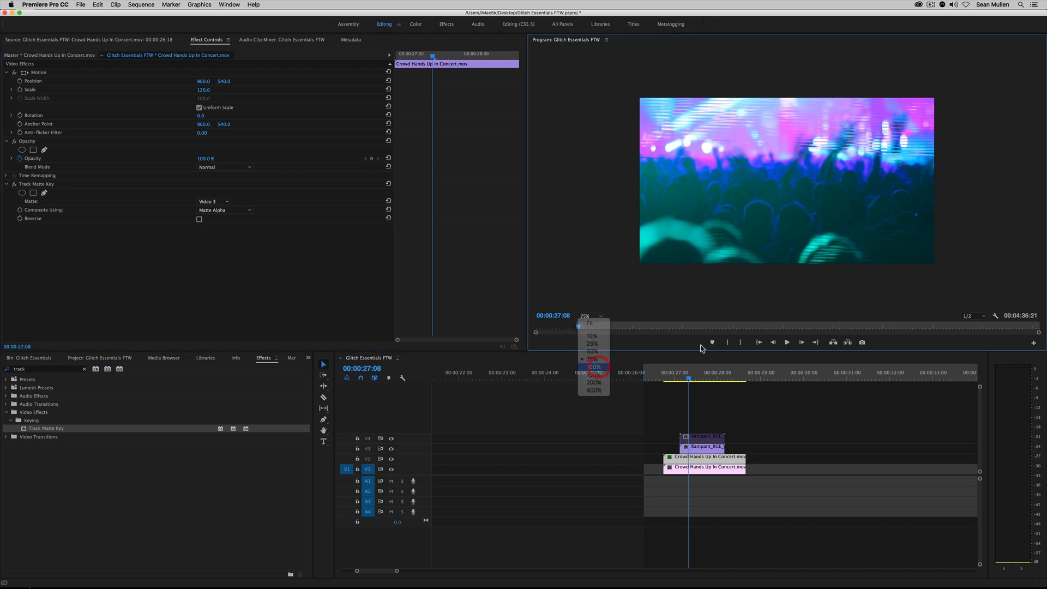
pyautogui.click(594, 367)
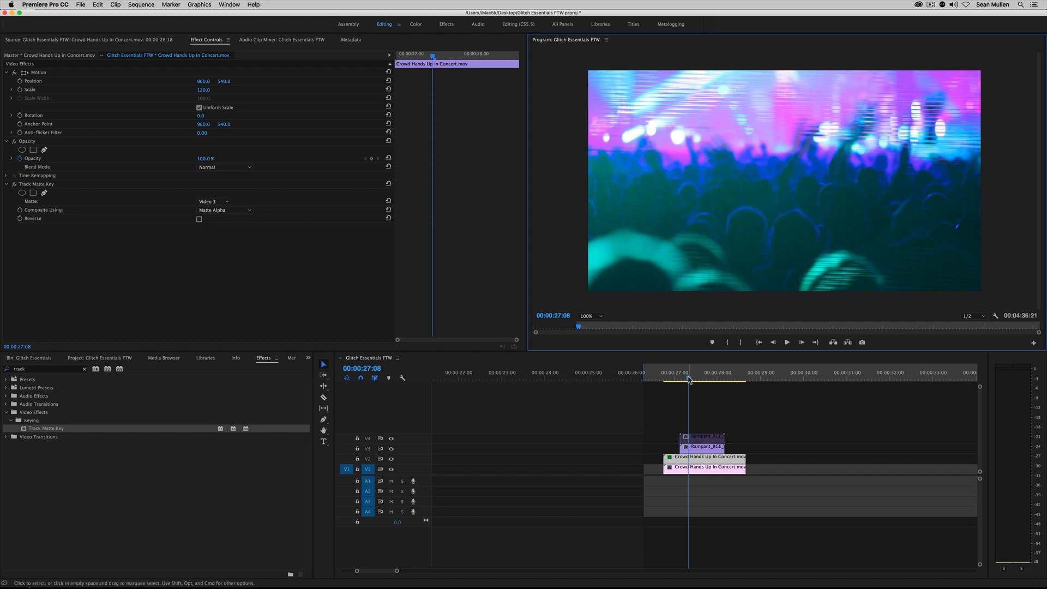
pyautogui.click(671, 379)
pyautogui.press('space')
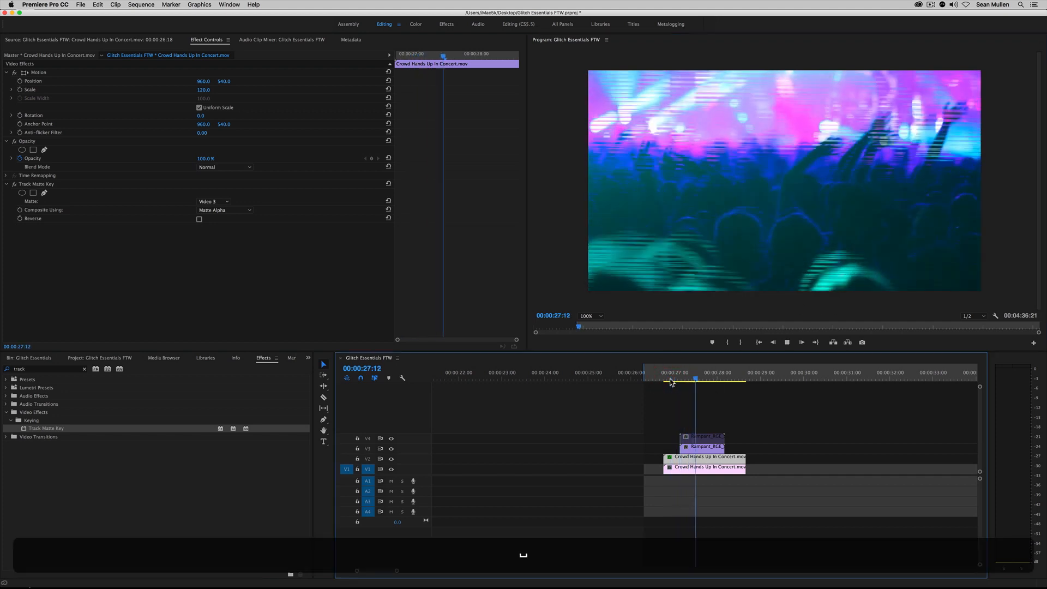
pyautogui.press('space')
pyautogui.press('space')
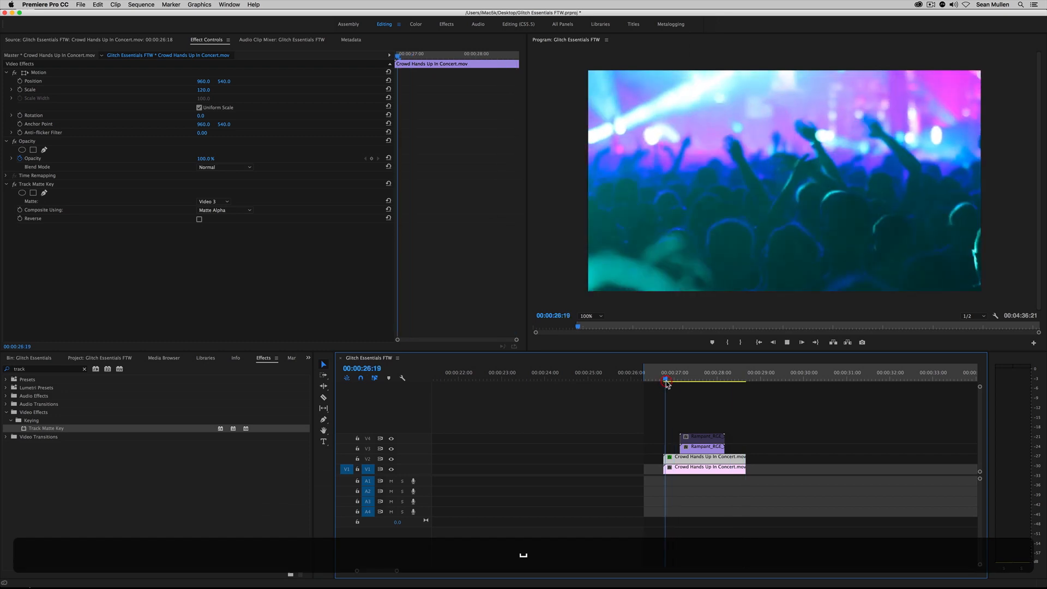
pyautogui.press('space')
pyautogui.click(667, 378)
pyautogui.press('space')
pyautogui.press('space')
pyautogui.click(666, 378)
pyautogui.press('space')
pyautogui.press('space')
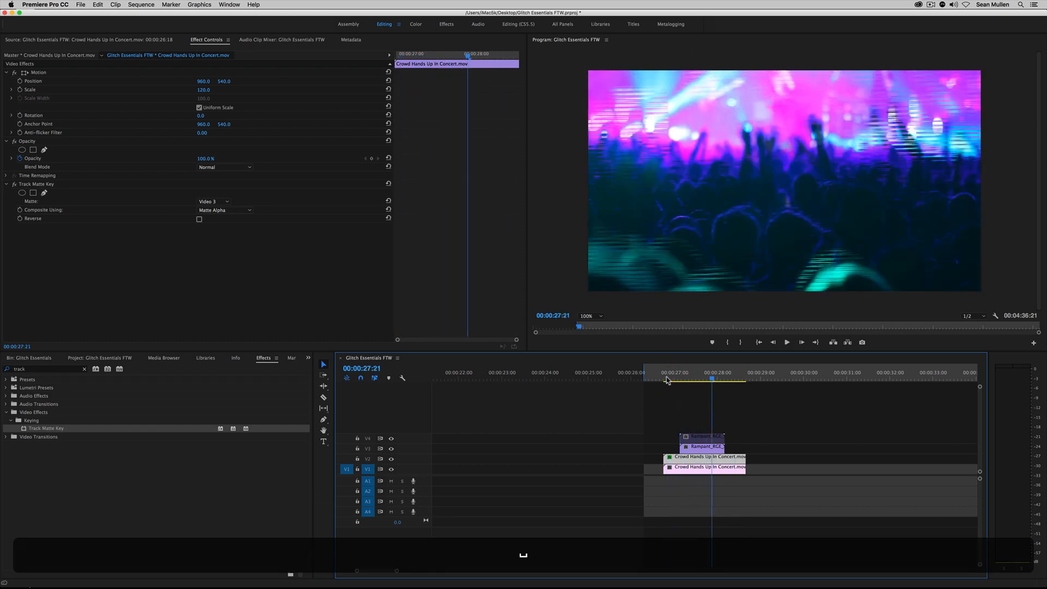
pyautogui.click(666, 379)
pyautogui.press('space')
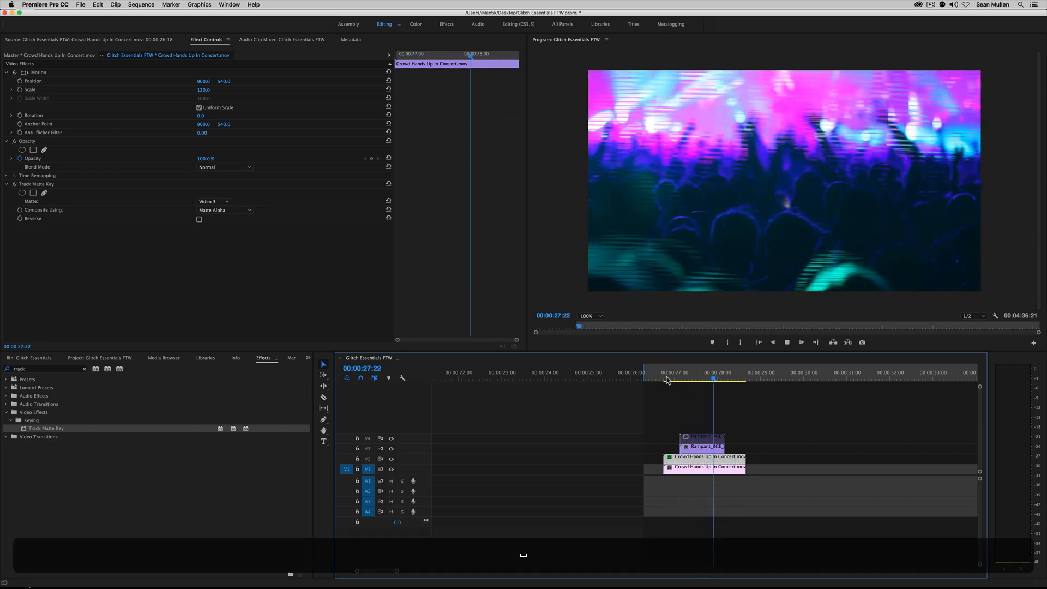
pyautogui.click(666, 379)
pyautogui.press('space')
pyautogui.press('space')
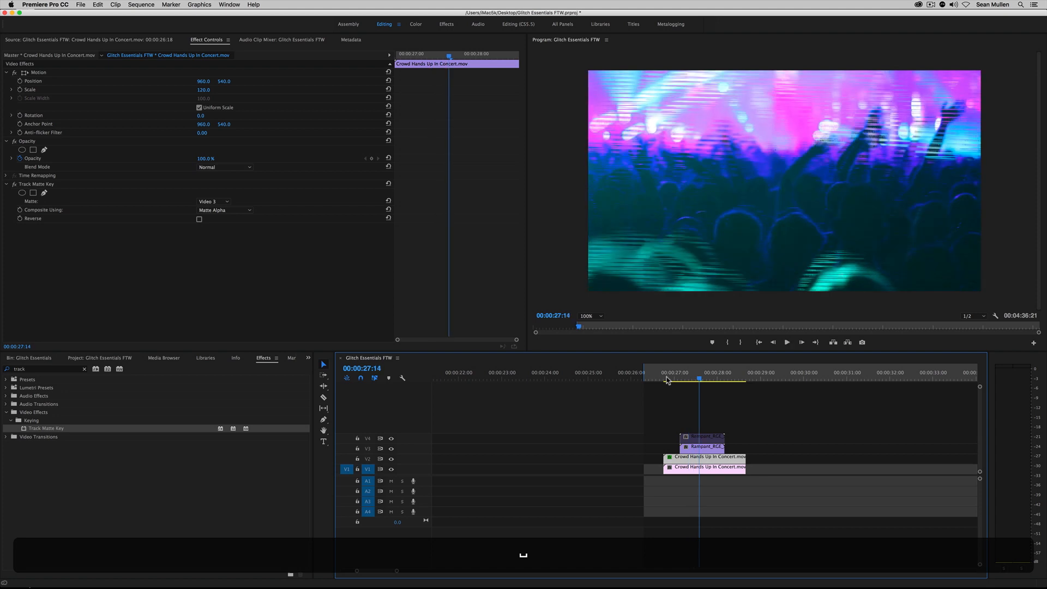
pyautogui.click(666, 379)
pyautogui.press('space')
pyautogui.press('space')
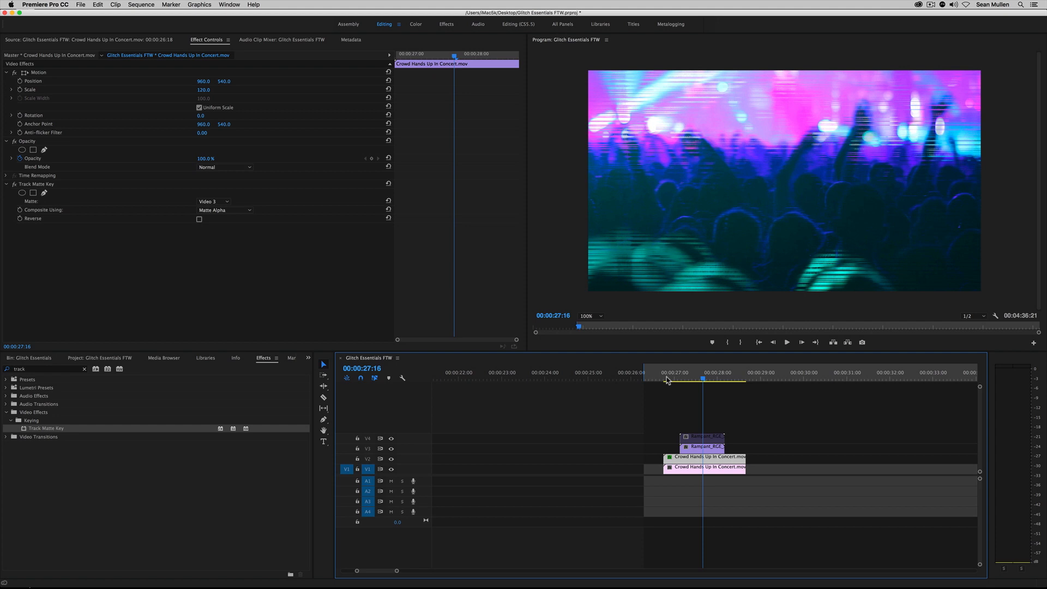
# Step: Replay and scrub the scaled glitch section, and inspect the stacked crowd clips and the Rampant screen damage matte
pyautogui.click(666, 379)
pyautogui.press('space')
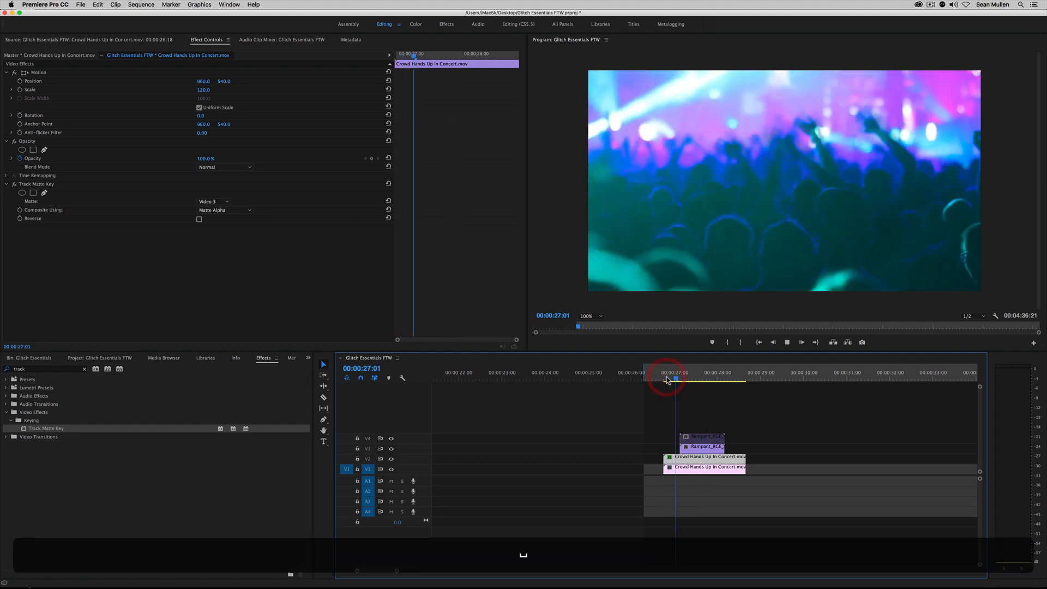
pyautogui.press('space')
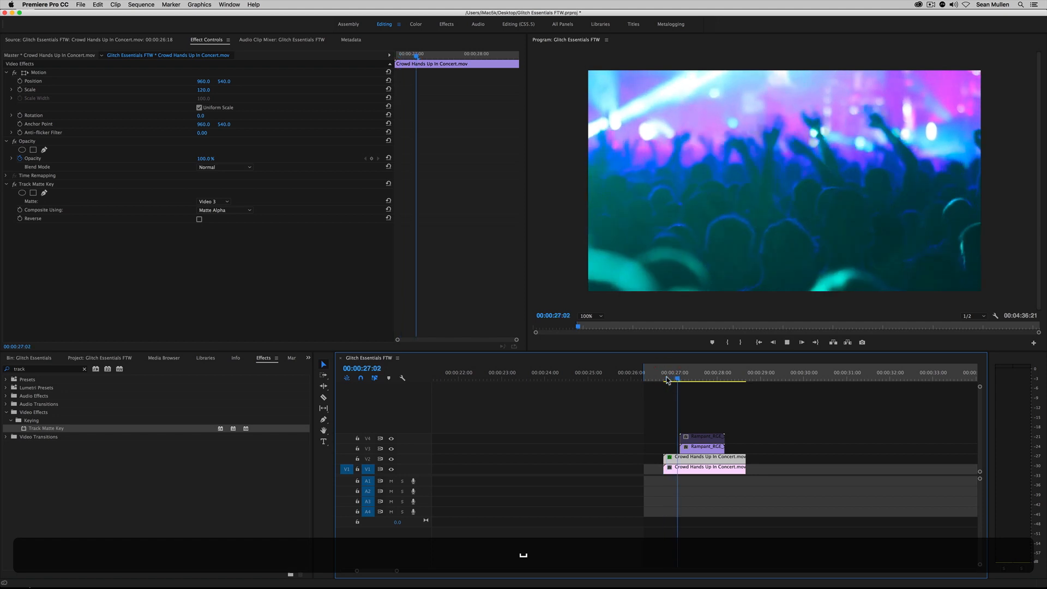
pyautogui.press('space')
pyautogui.press('space')
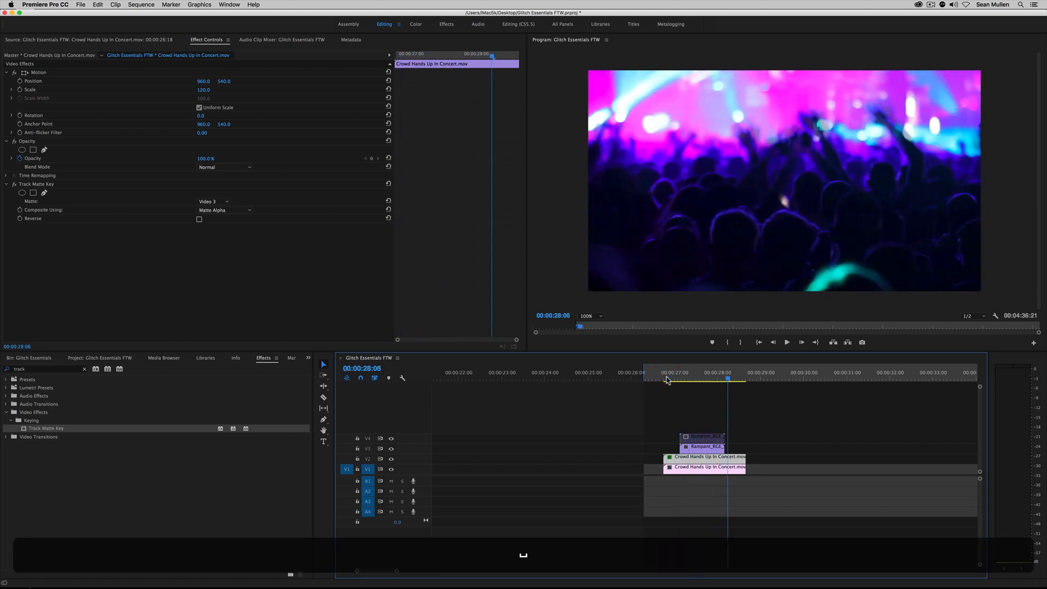
pyautogui.moveTo(686, 376); pyautogui.dragTo(698, 375)
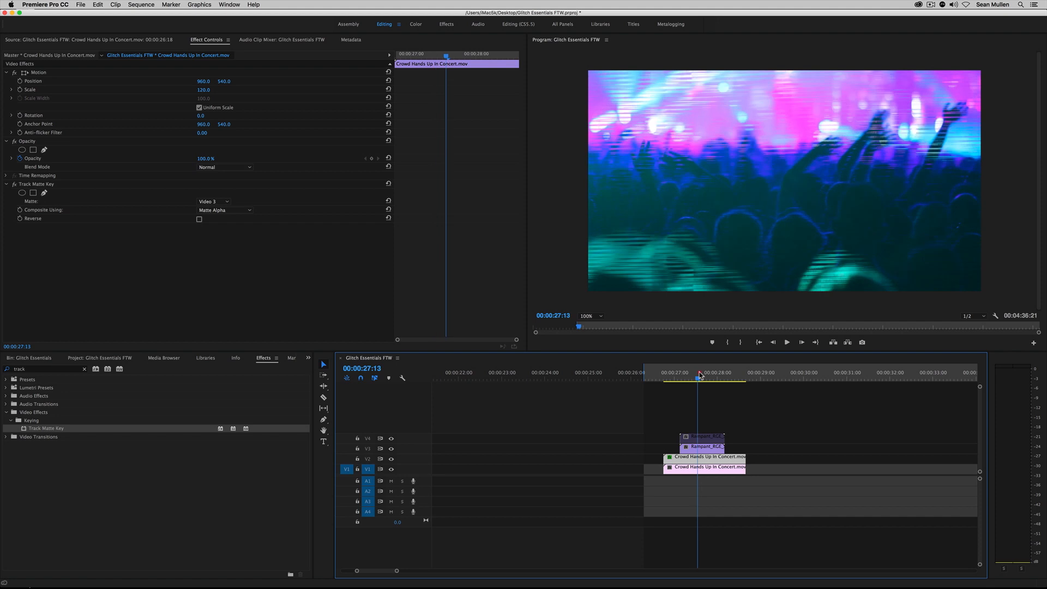
pyautogui.click(681, 472)
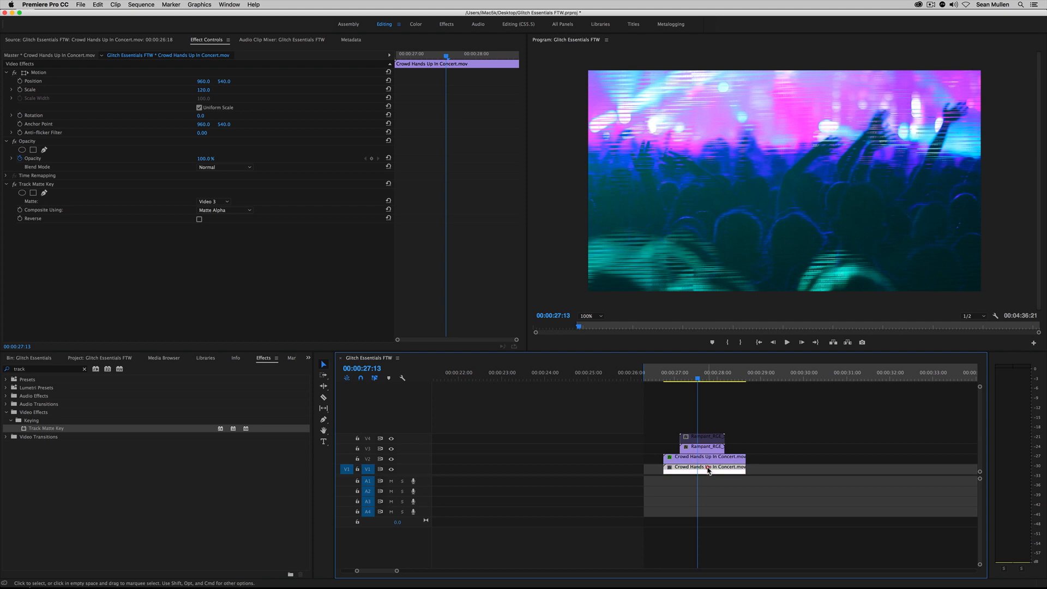
pyautogui.click(679, 460)
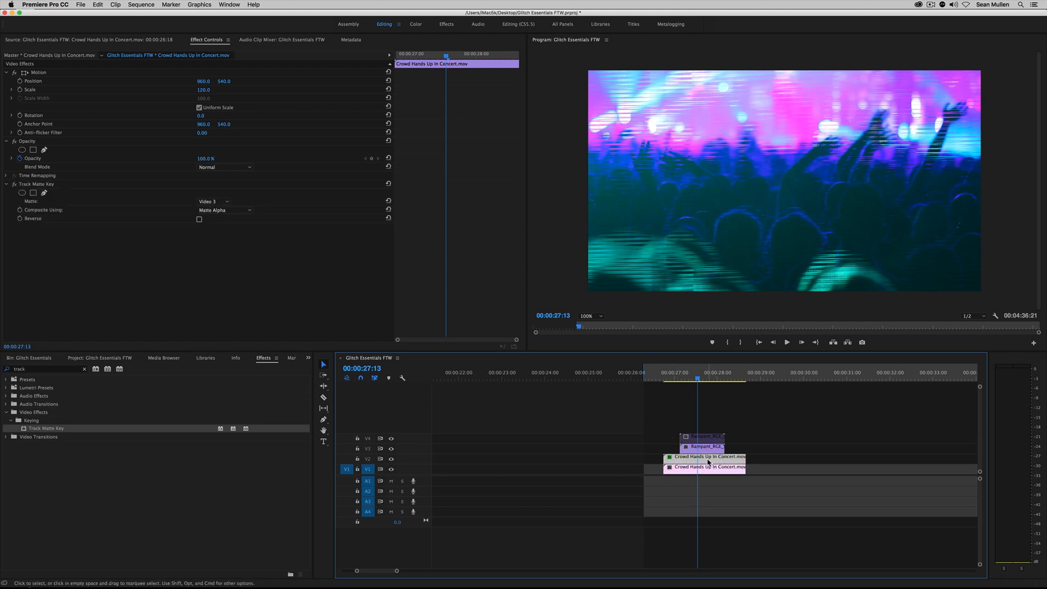
pyautogui.click(706, 449)
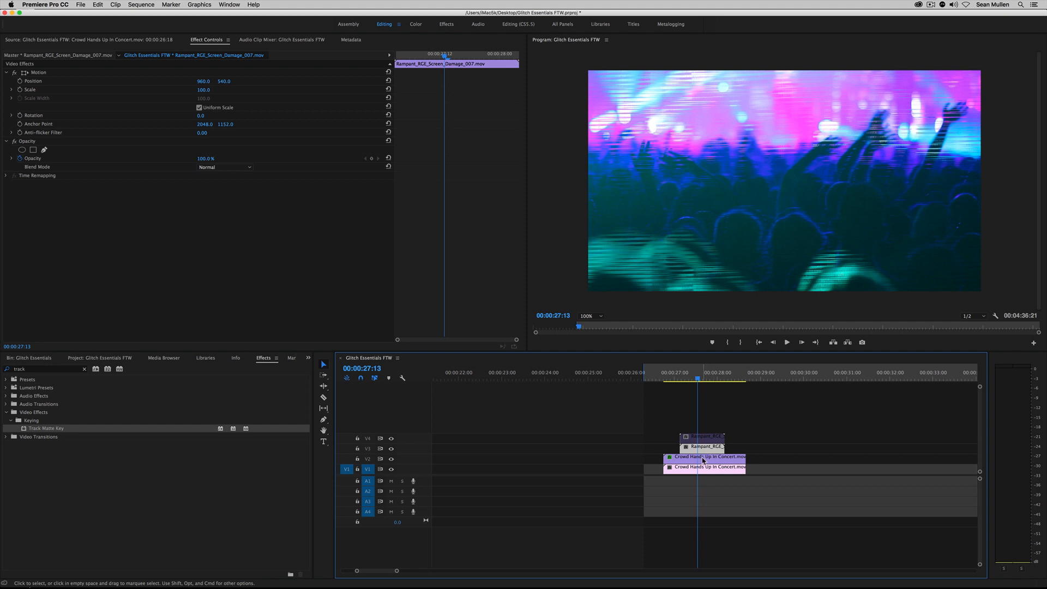
# Step: Reset the matted V2 crowd clip's scale to 100 and shift its horizontal position to 1014
pyautogui.click(703, 459)
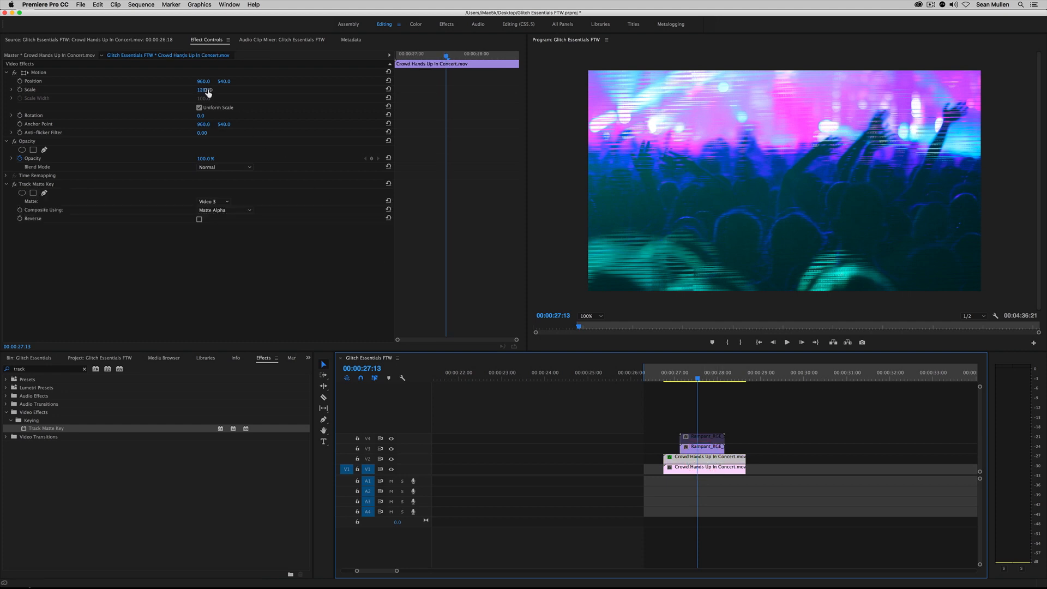
pyautogui.click(388, 89)
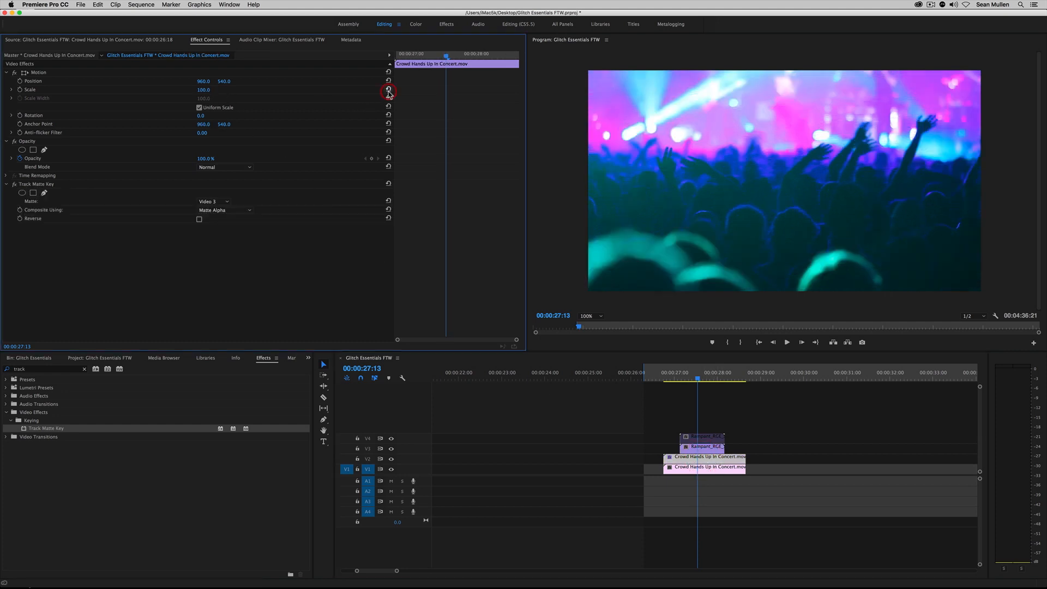
pyautogui.moveTo(671, 374); pyautogui.dragTo(698, 374)
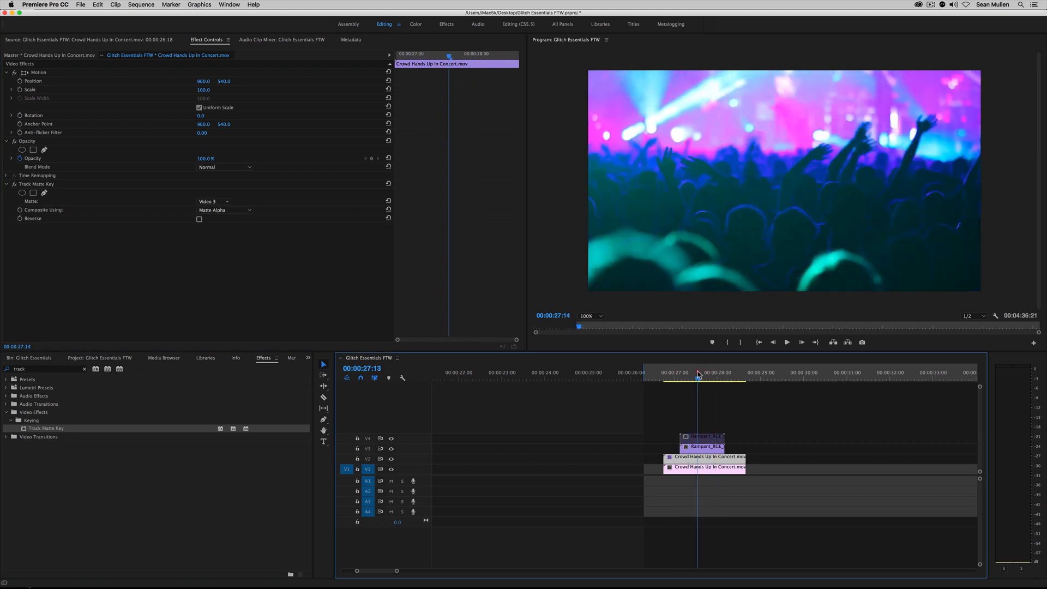
pyautogui.moveTo(203, 82); pyautogui.dragTo(232, 83)
# Step: Play the crowd section several times from its start to examine the horizontally offset glitch effect
pyautogui.click(676, 387)
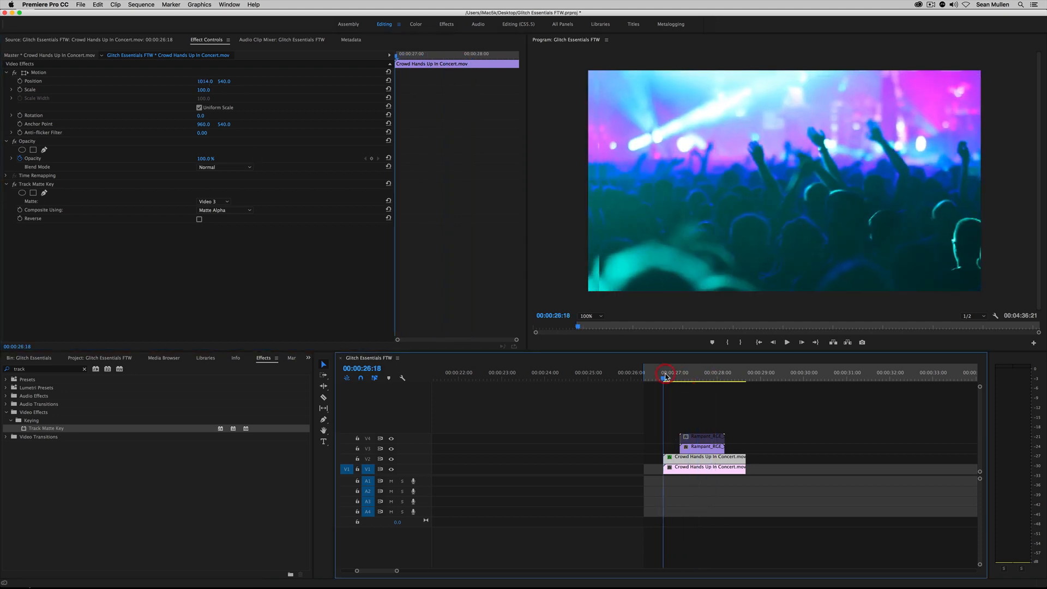
pyautogui.press('space')
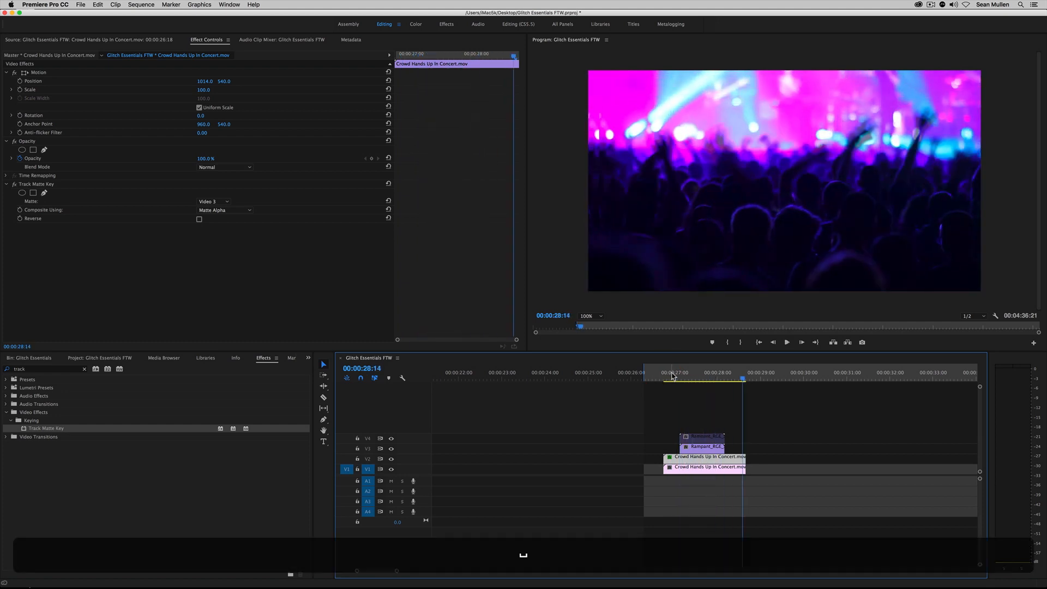
pyautogui.click(671, 375)
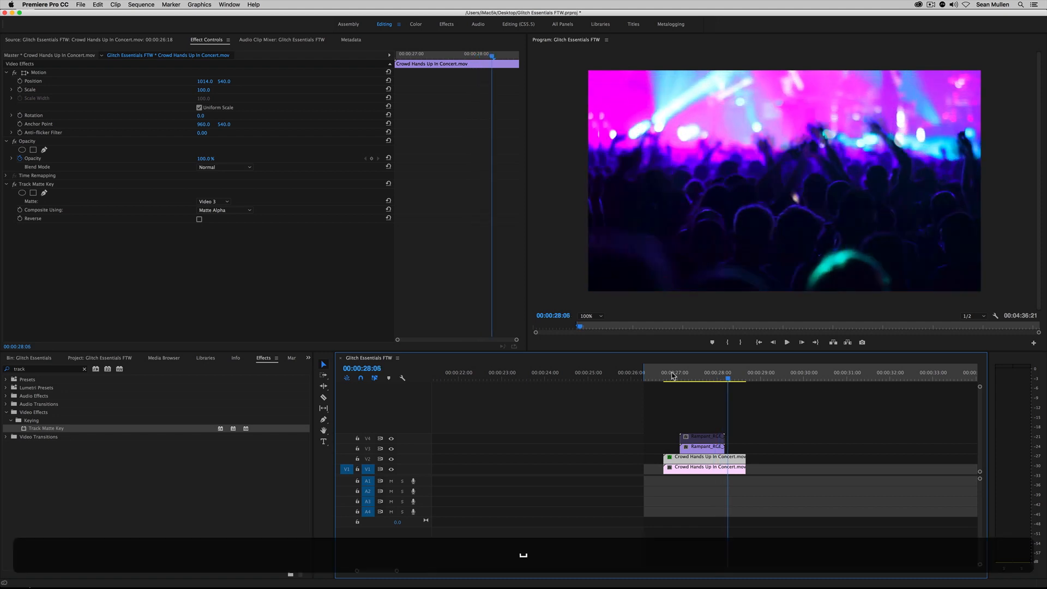
pyautogui.click(672, 376)
pyautogui.press('space')
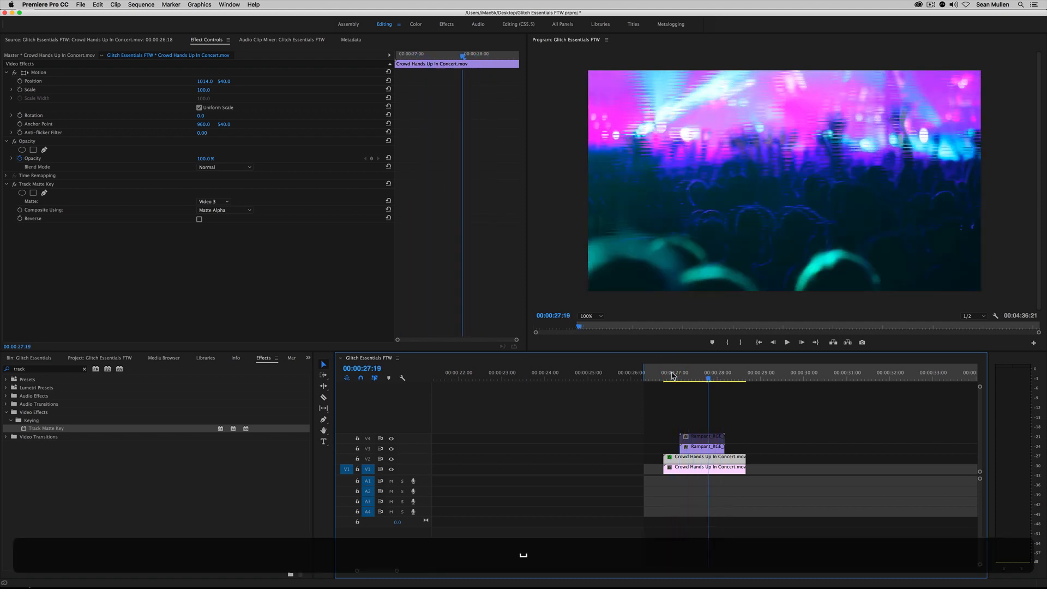
pyautogui.click(671, 375)
pyautogui.press('space')
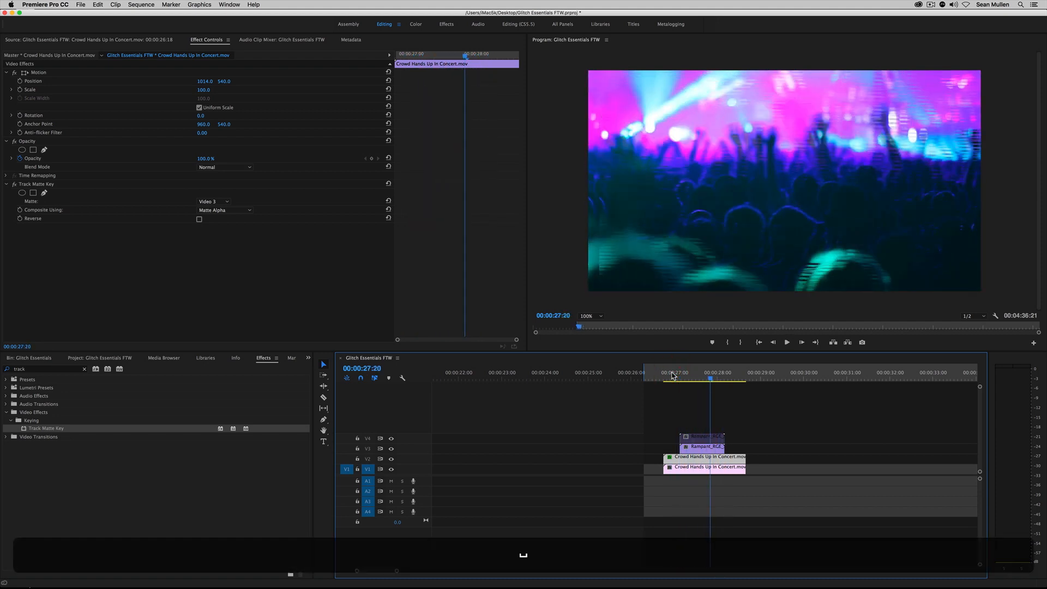
pyautogui.click(670, 376)
pyautogui.click(674, 375)
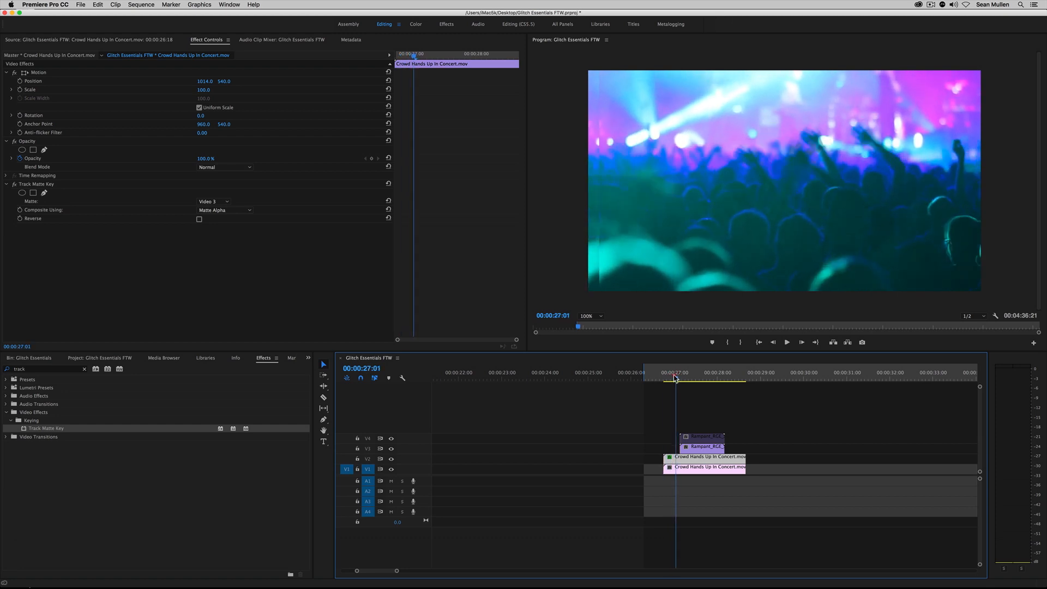
# Step: Disable the Crowd Hands Up In Concert.mov clip on V1 and scrub the beginning of the matted V2 footage
pyautogui.rightClick(701, 471)
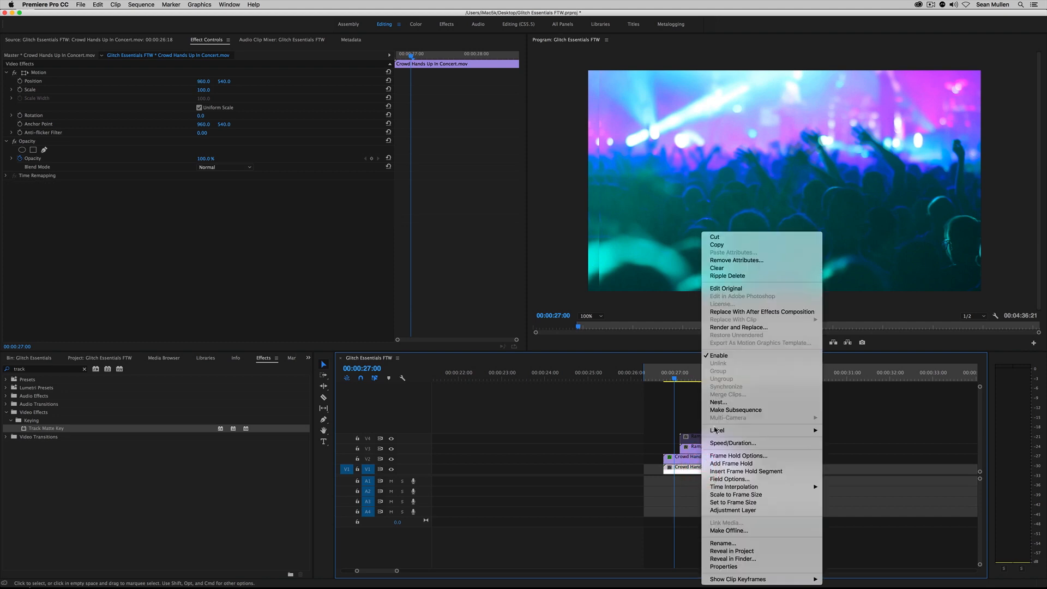
pyautogui.click(715, 358)
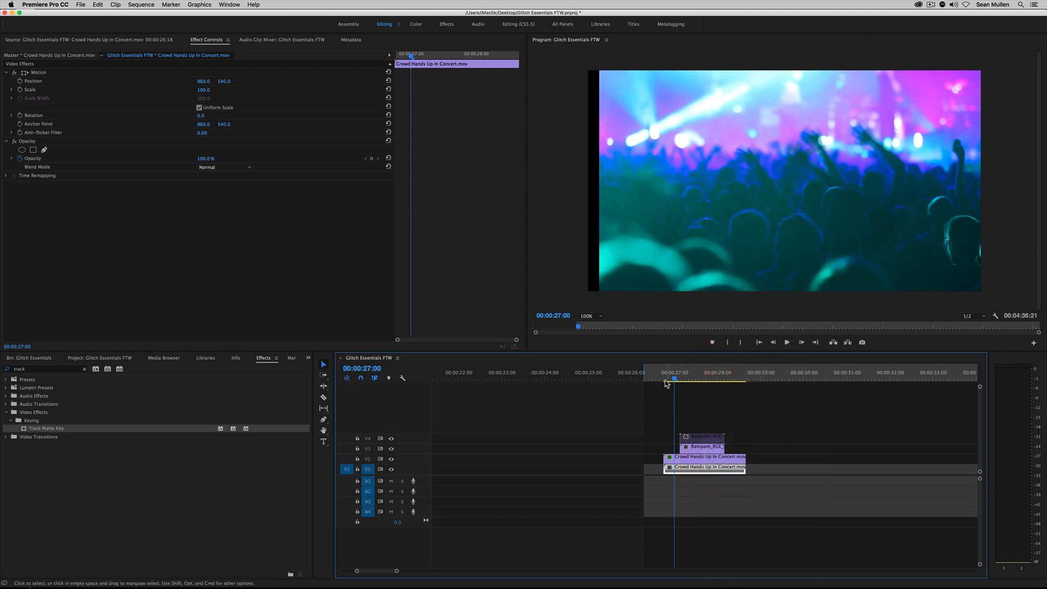
pyautogui.moveTo(666, 384)
pyautogui.mouseDown()
pyautogui.moveTo(705, 383)
pyautogui.moveTo(671, 386)
pyautogui.mouseUp()
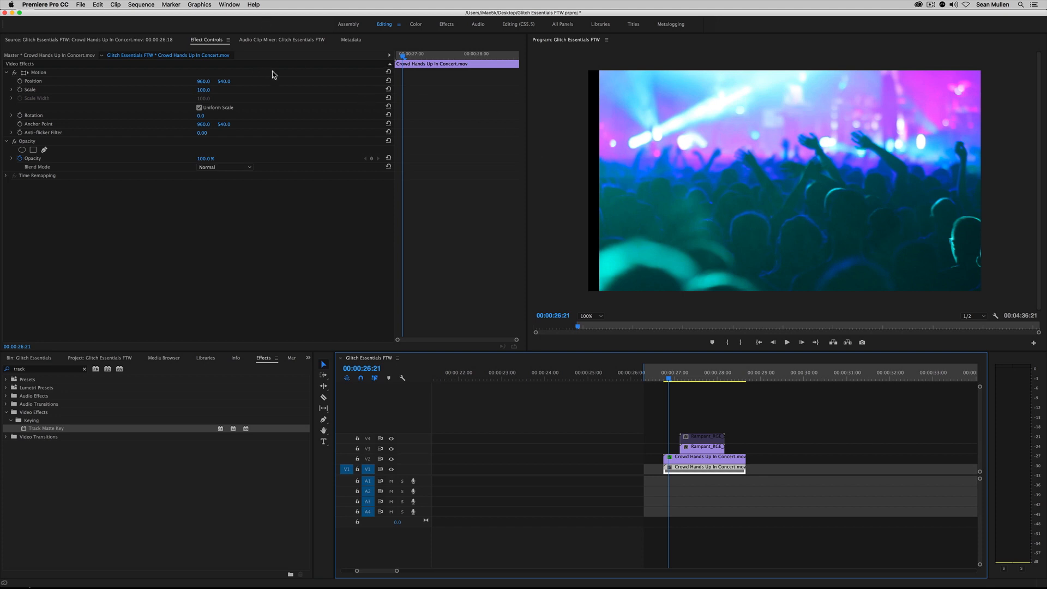
# Step: Reset all Motion settings of the matted crowd clip on V2 and play its footage on its own
pyautogui.click(388, 82)
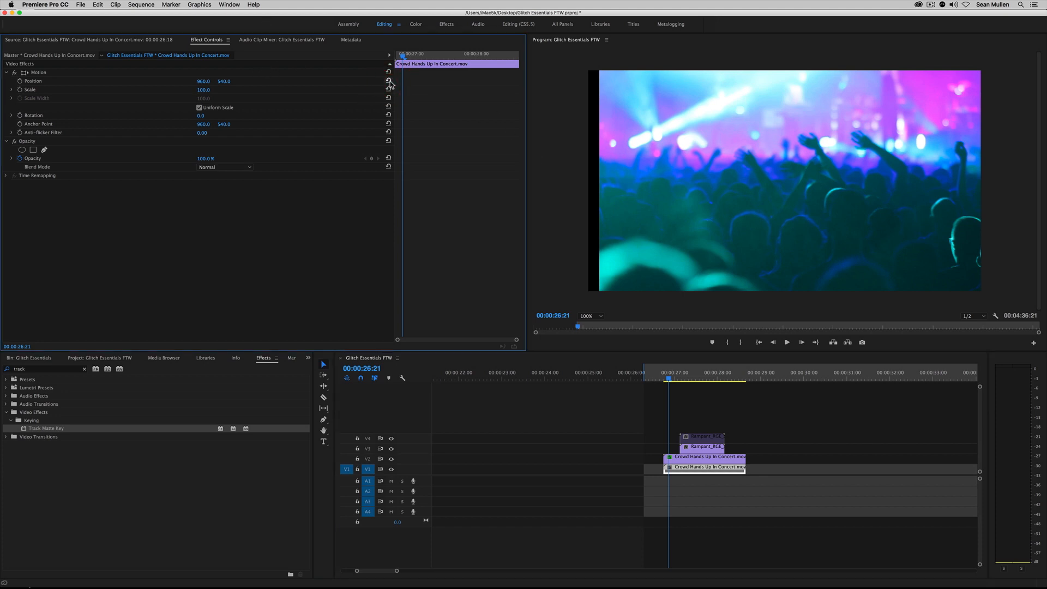
pyautogui.press('super+z')
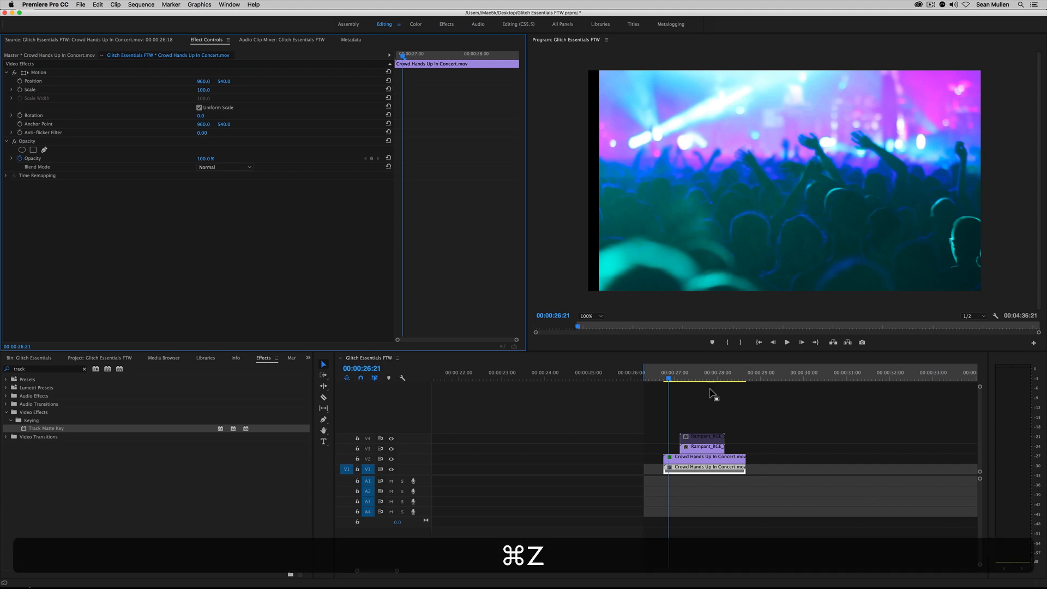
pyautogui.click(703, 461)
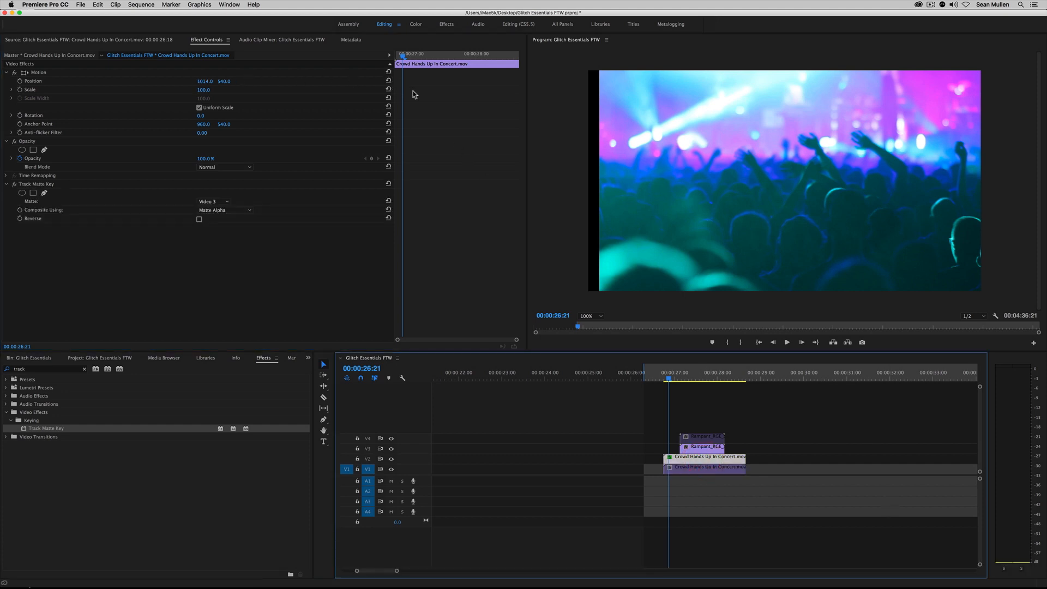
pyautogui.click(388, 72)
pyautogui.press('space')
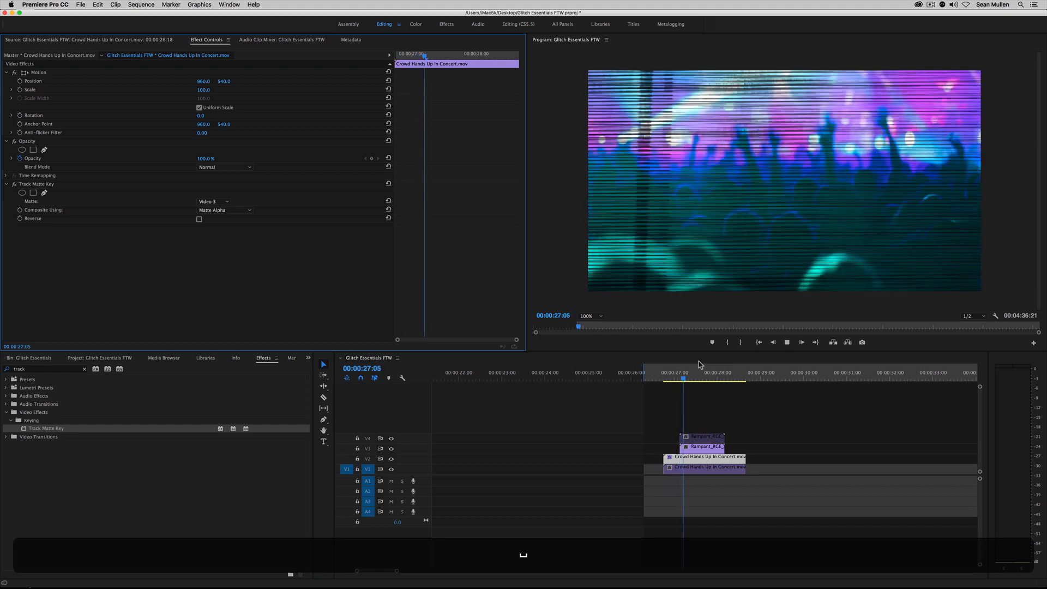
pyautogui.click(677, 374)
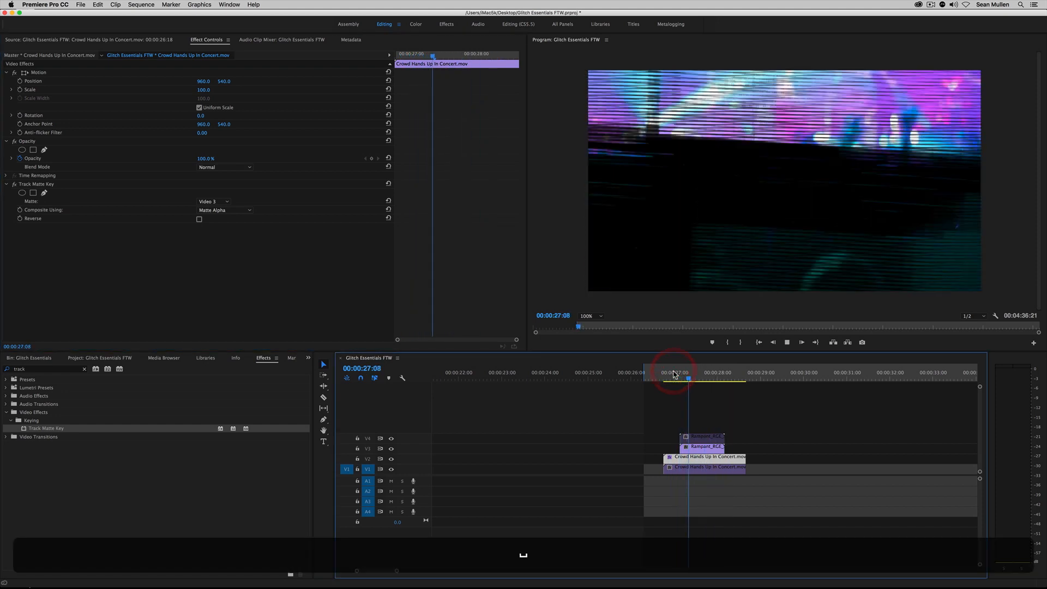
pyautogui.press('space')
# Step: At 00:00:27:09, set the matted V2 crowd clip's scale to 105 and its horizontal position to 1192
pyautogui.moveTo(674, 374); pyautogui.dragTo(691, 376)
pyautogui.moveTo(199, 90); pyautogui.dragTo(200, 90)
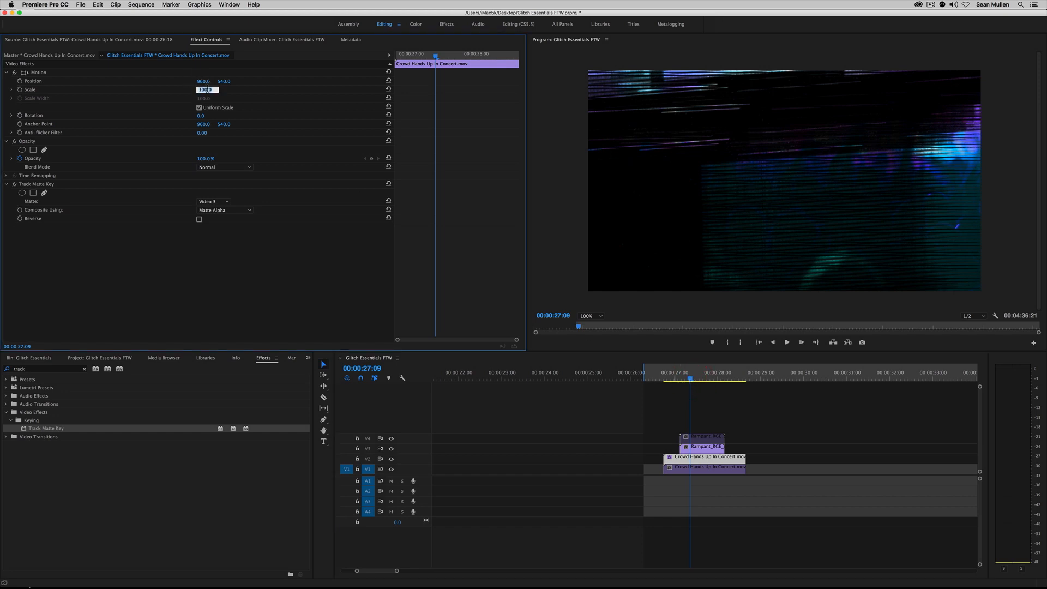
pyautogui.write('0')
pyautogui.press('BackSpace')
pyautogui.write('105')
pyautogui.press('Return')
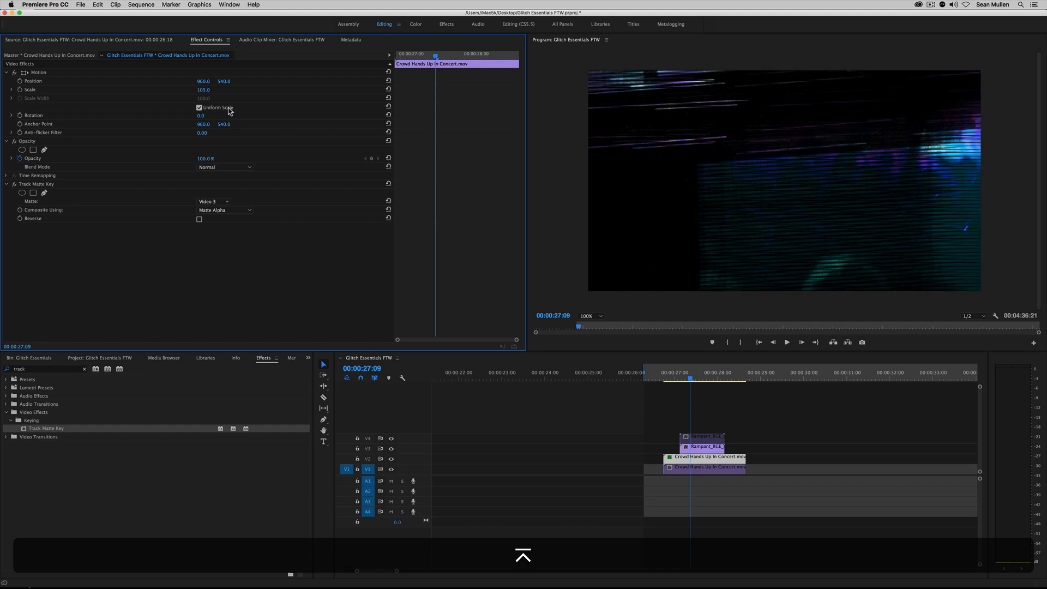
pyautogui.moveTo(201, 83); pyautogui.dragTo(205, 83)
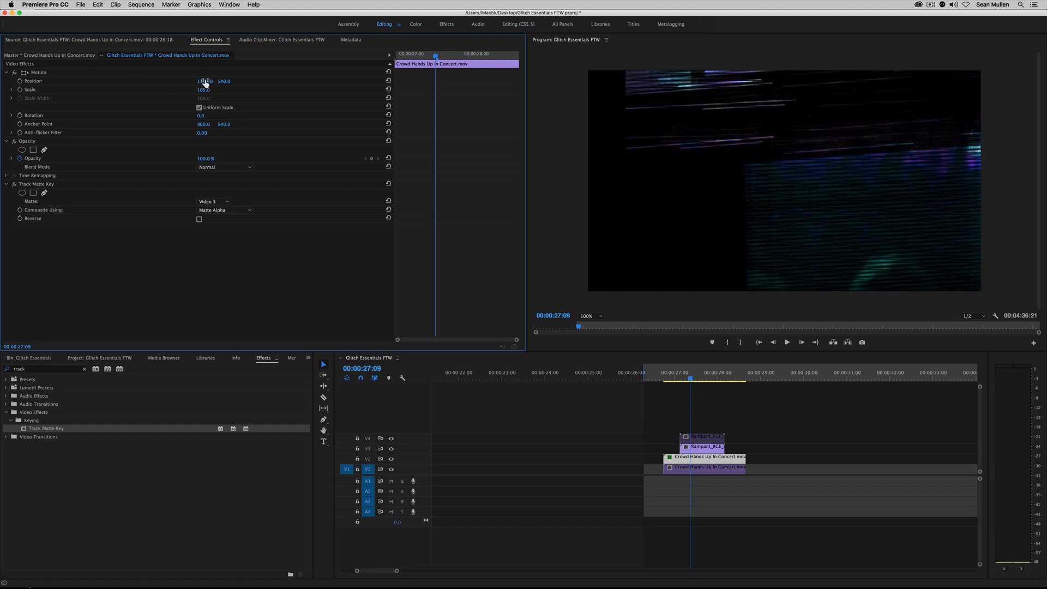
pyautogui.moveTo(681, 387)
pyautogui.mouseDown()
pyautogui.moveTo(728, 384)
pyautogui.moveTo(670, 385)
pyautogui.mouseUp()
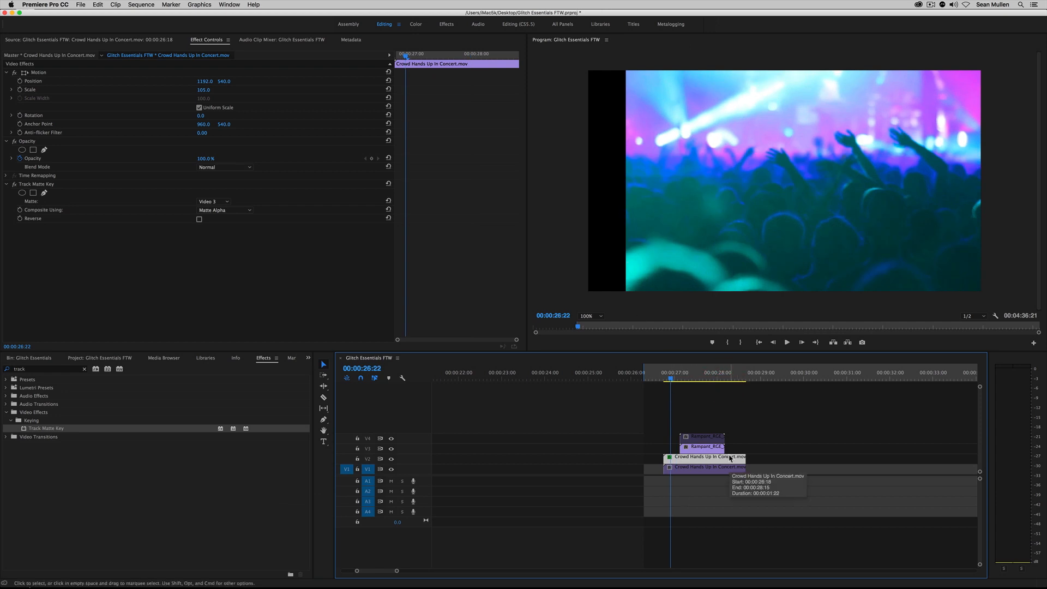
# Step: Cut the V2 crowd clip with the Razor tool at the start and end of the V3 screen damage matte
pyautogui.moveTo(670, 376)
pyautogui.mouseDown()
pyautogui.moveTo(705, 378)
pyautogui.moveTo(679, 380)
pyautogui.mouseUp()
pyautogui.click(324, 399)
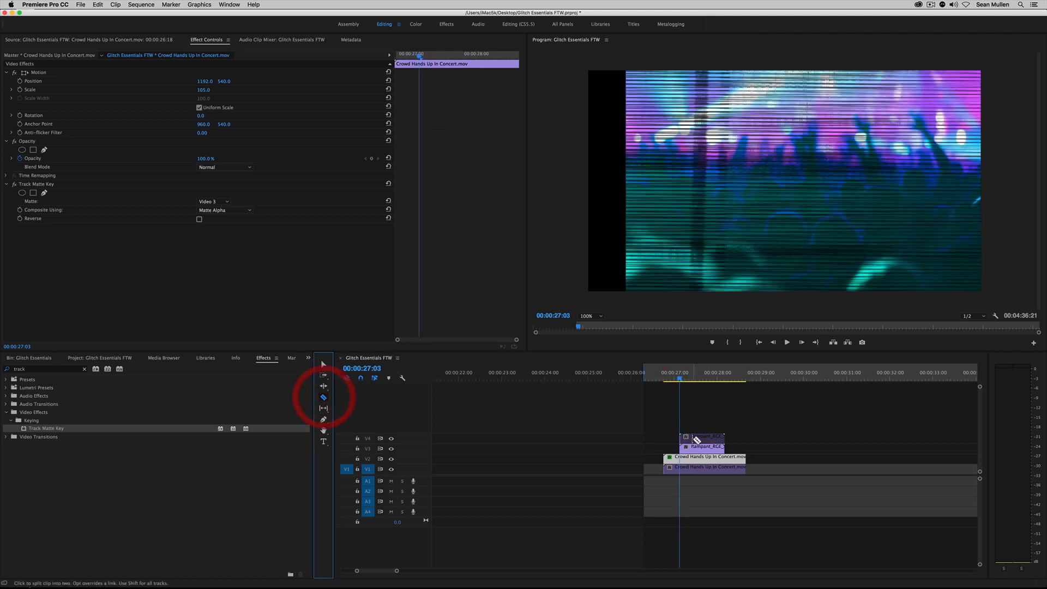
pyautogui.click(679, 456)
pyautogui.click(725, 457)
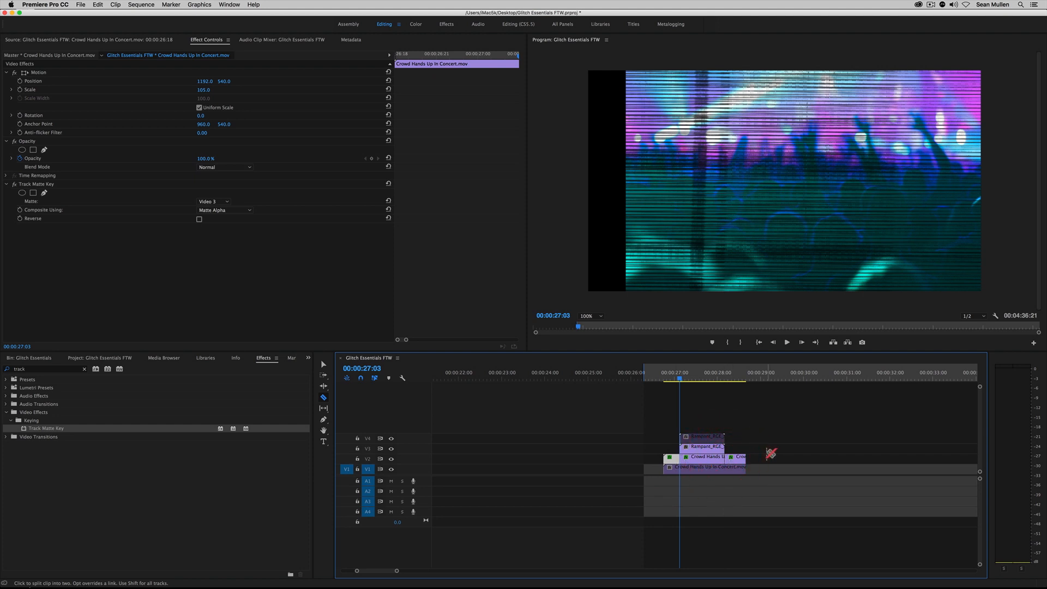
pyautogui.click(324, 365)
# Step: Disable the V2 crowd segments before and after the screen damage matte, and scrub through the section to check it
pyautogui.click(670, 464)
pyautogui.rightClick(670, 463)
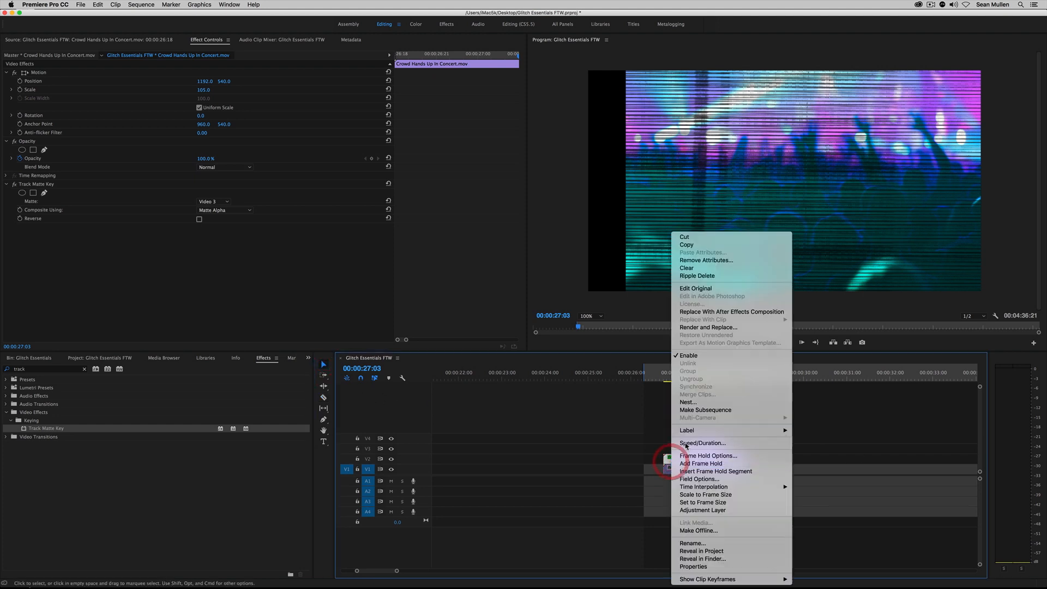
pyautogui.press('Escape')
pyautogui.rightClick(730, 457)
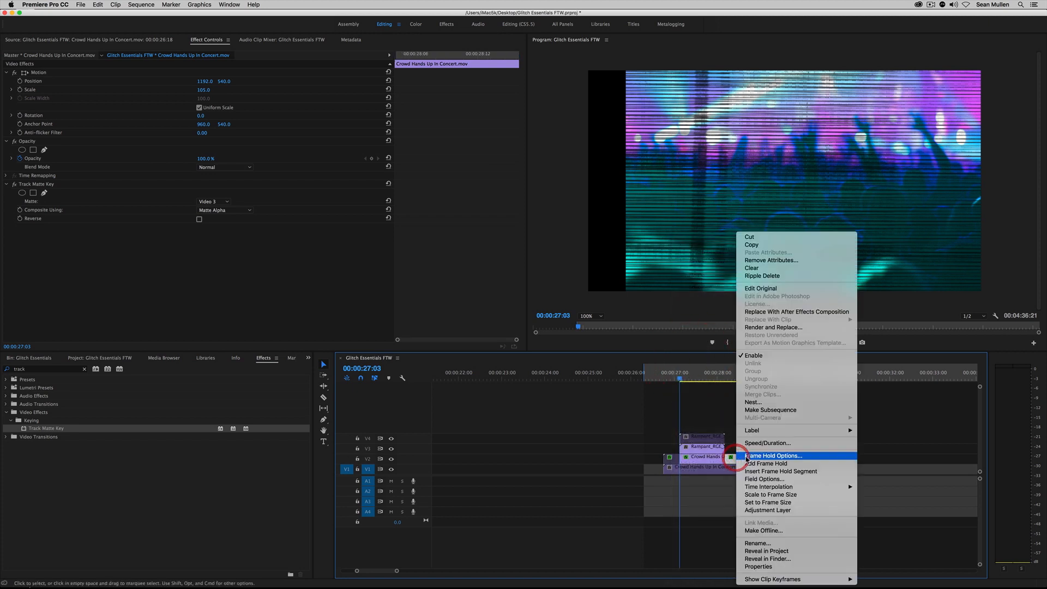
pyautogui.click(760, 359)
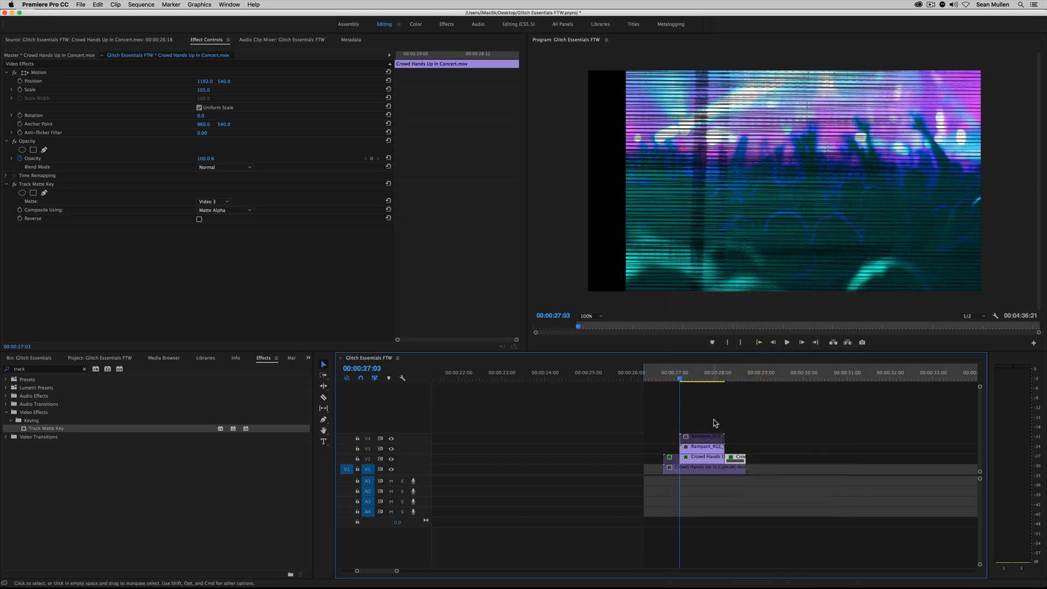
pyautogui.moveTo(677, 377); pyautogui.dragTo(705, 385)
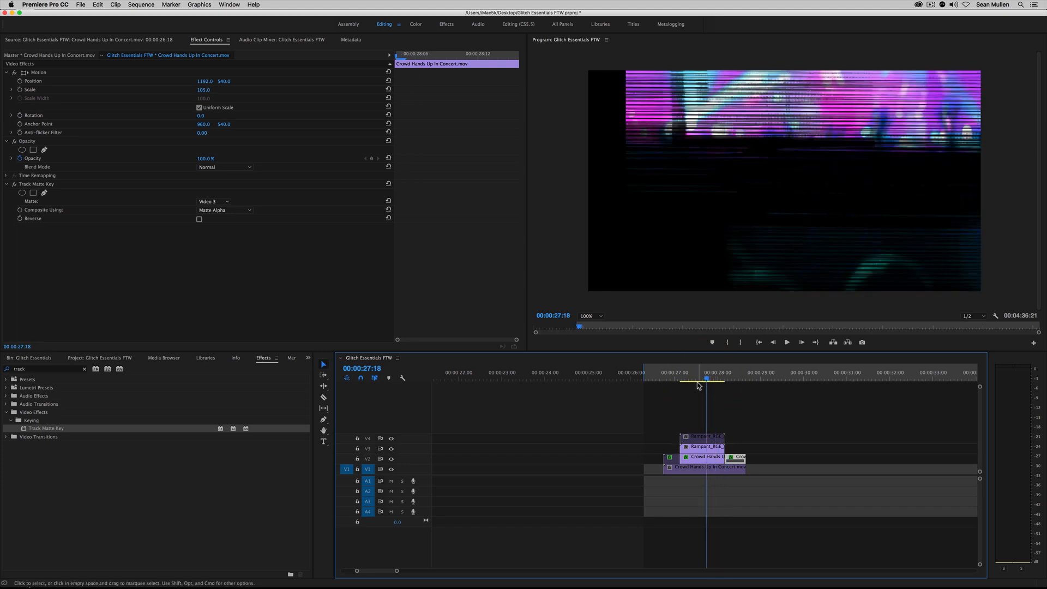
pyautogui.moveTo(709, 370); pyautogui.dragTo(670, 386)
pyautogui.click(672, 375)
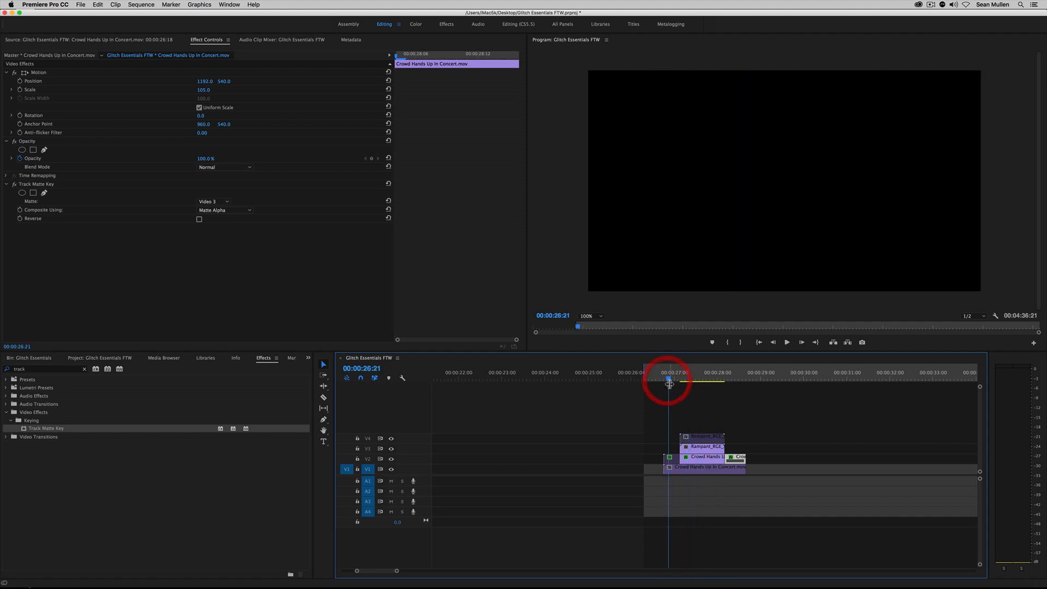
# Step: Play and scrub the section from about 00:00:26:21 to 00:00:27:13 to check the trimmed matte effect
pyautogui.press('space')
pyautogui.press('space')
pyautogui.click(675, 375)
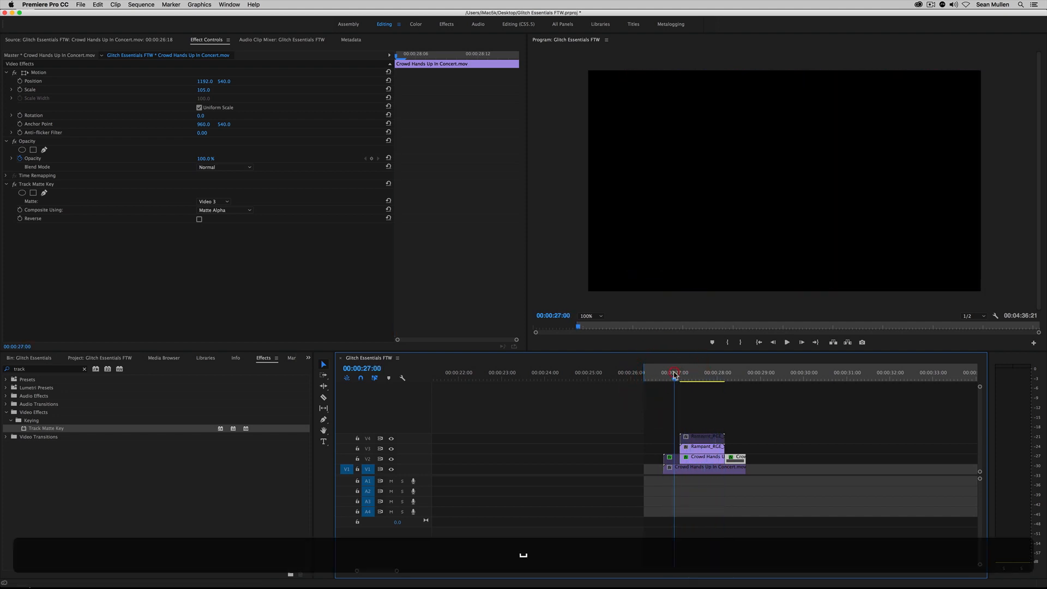
pyautogui.press('space')
pyautogui.moveTo(673, 375); pyautogui.dragTo(697, 376)
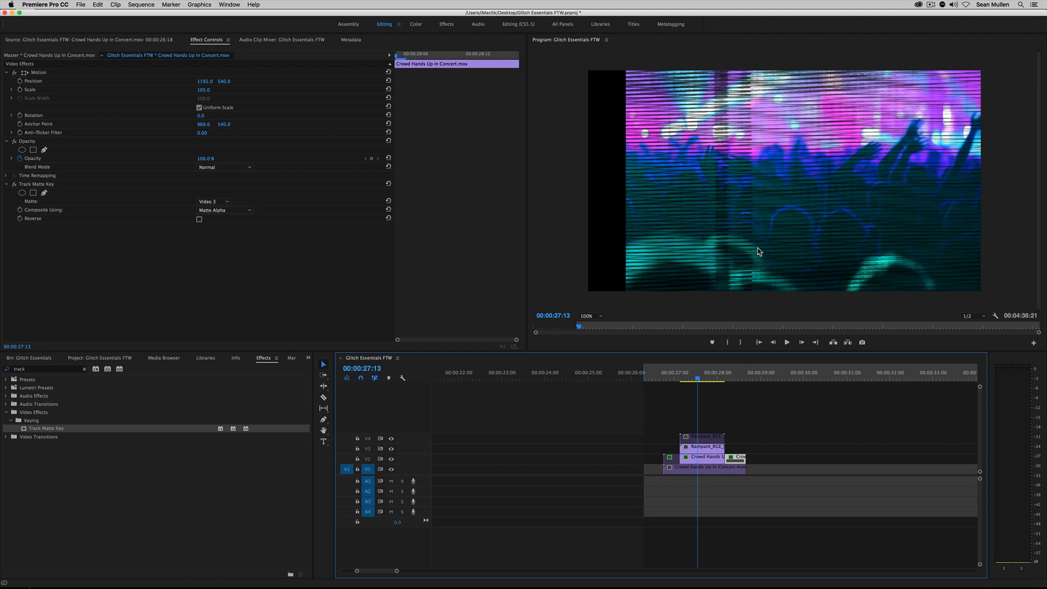
# Step: Undo the disabling and the razor cuts of the V2 crowd clip, and view the frame at 00:00:27:09
pyautogui.press('super+z')
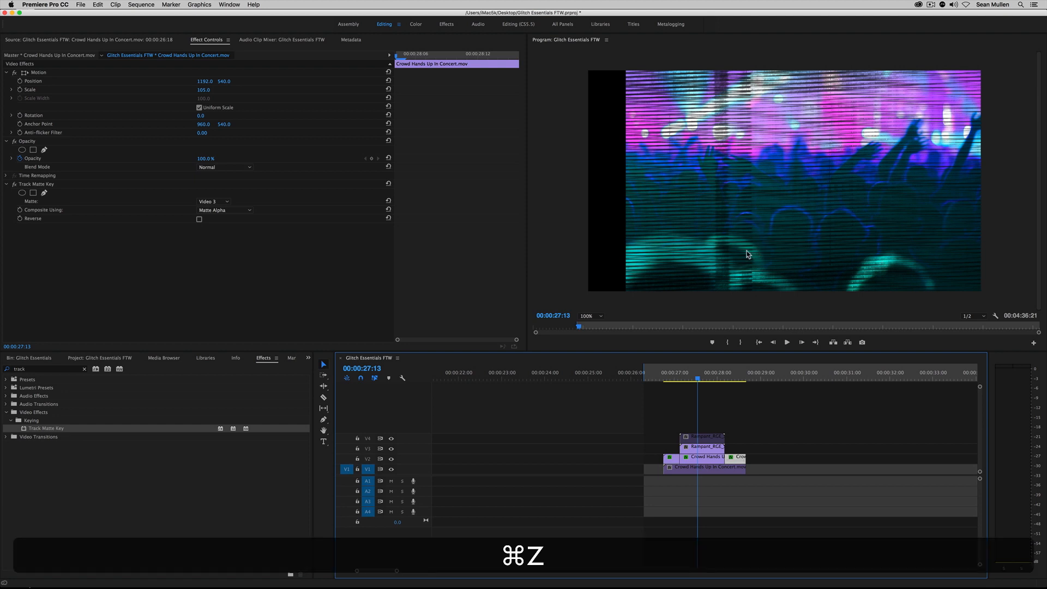
pyautogui.press('super+z')
pyautogui.moveTo(686, 376)
pyautogui.mouseDown()
pyautogui.moveTo(701, 377)
pyautogui.moveTo(690, 381)
pyautogui.mouseUp()
# Step: Enable Reverse in the Track Matte Key effect of the V2 crowd clip
pyautogui.click(702, 457)
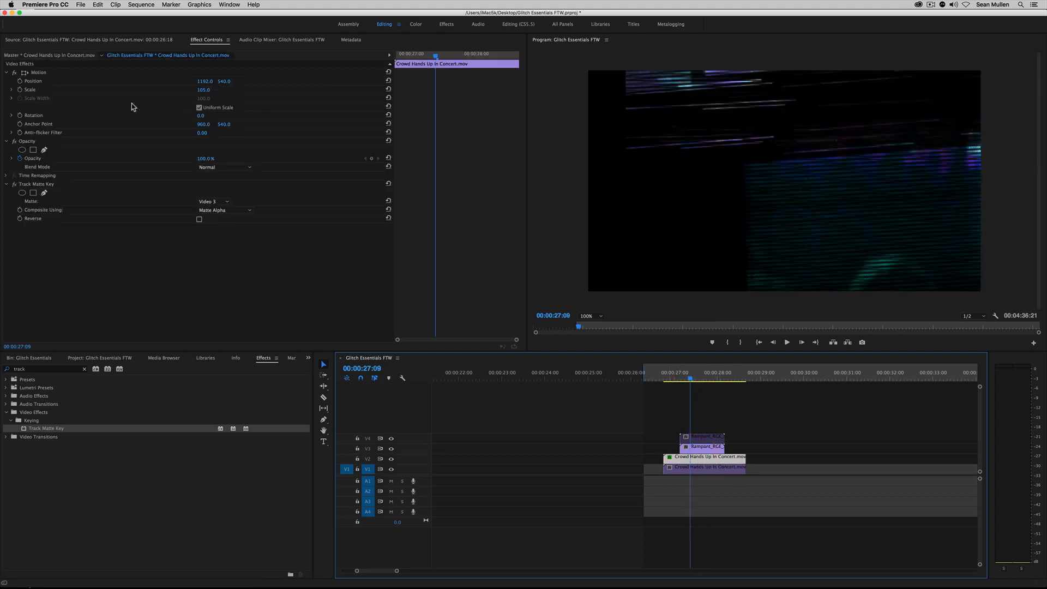
pyautogui.click(31, 185)
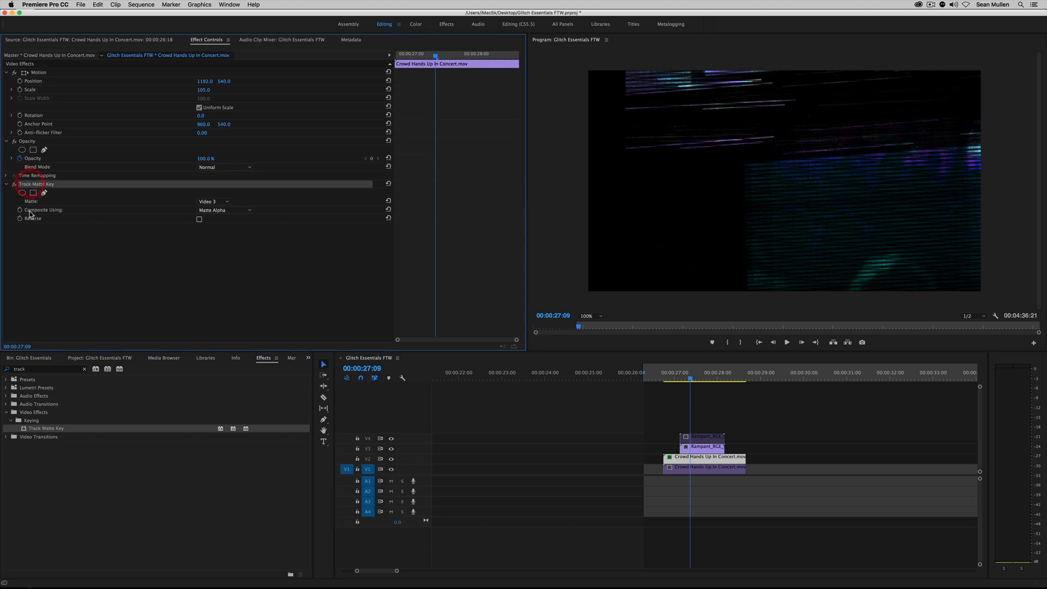
pyautogui.click(199, 219)
# Step: Play and scrub the reversed matte section to examine how the V2 crowd footage appears before and during the screen damage
pyautogui.moveTo(689, 382); pyautogui.dragTo(675, 381)
pyautogui.press('space')
pyautogui.press('space')
pyautogui.click(674, 378)
pyautogui.press('space')
pyautogui.press('space')
pyautogui.moveTo(673, 381); pyautogui.dragTo(691, 386)
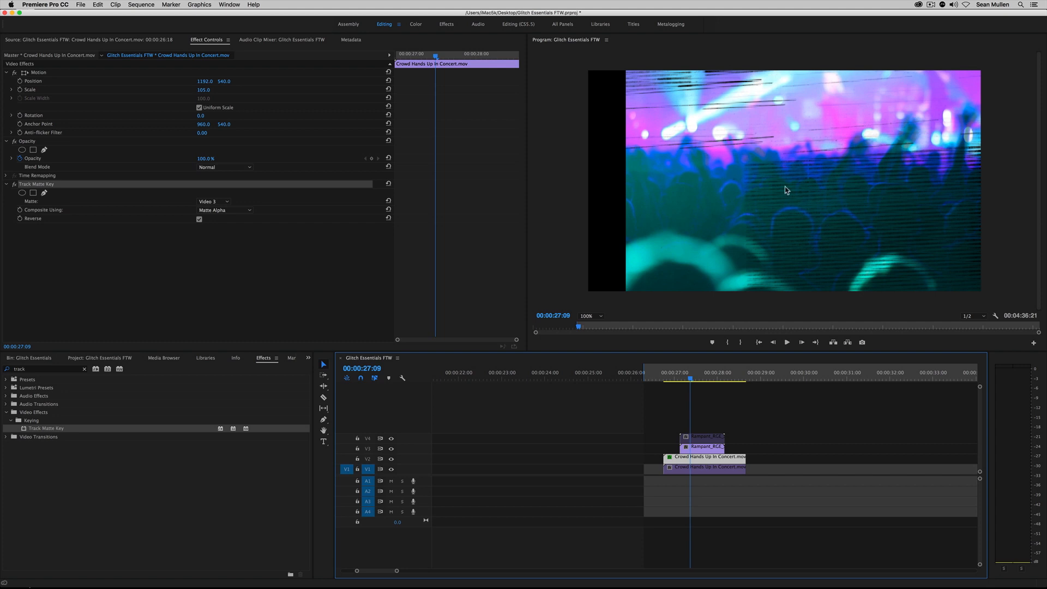
pyautogui.click(669, 378)
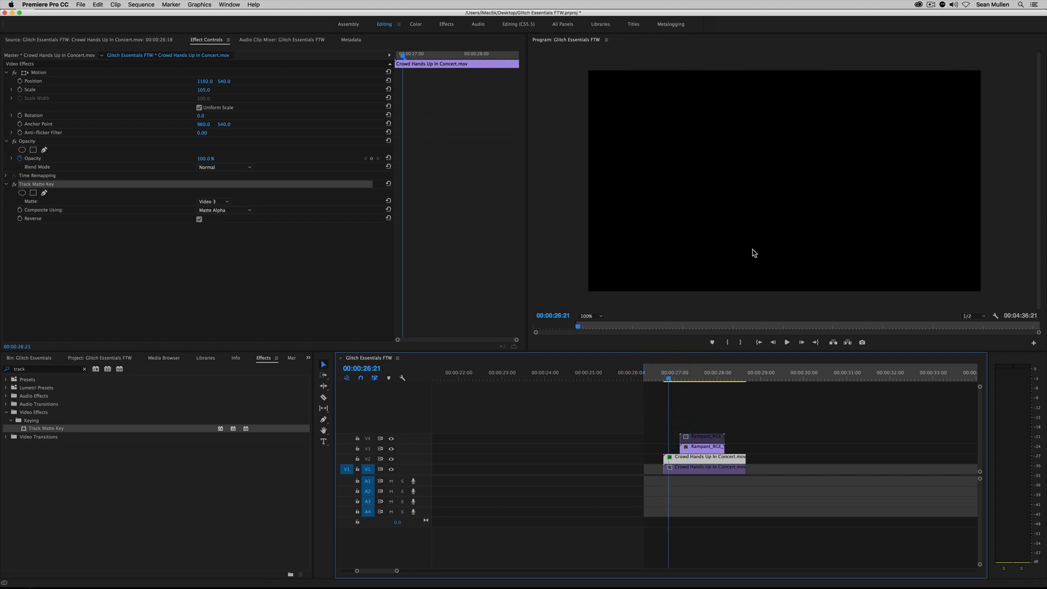
pyautogui.moveTo(666, 384); pyautogui.dragTo(685, 383)
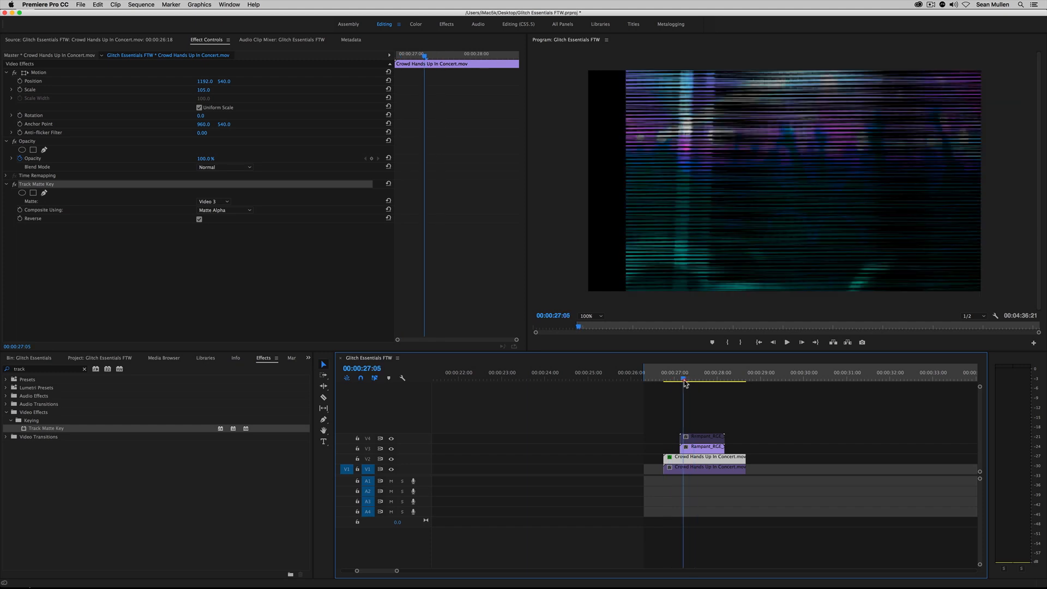
# Step: Enable the crowd background clip on V1
pyautogui.click(690, 466)
pyautogui.rightClick(706, 468)
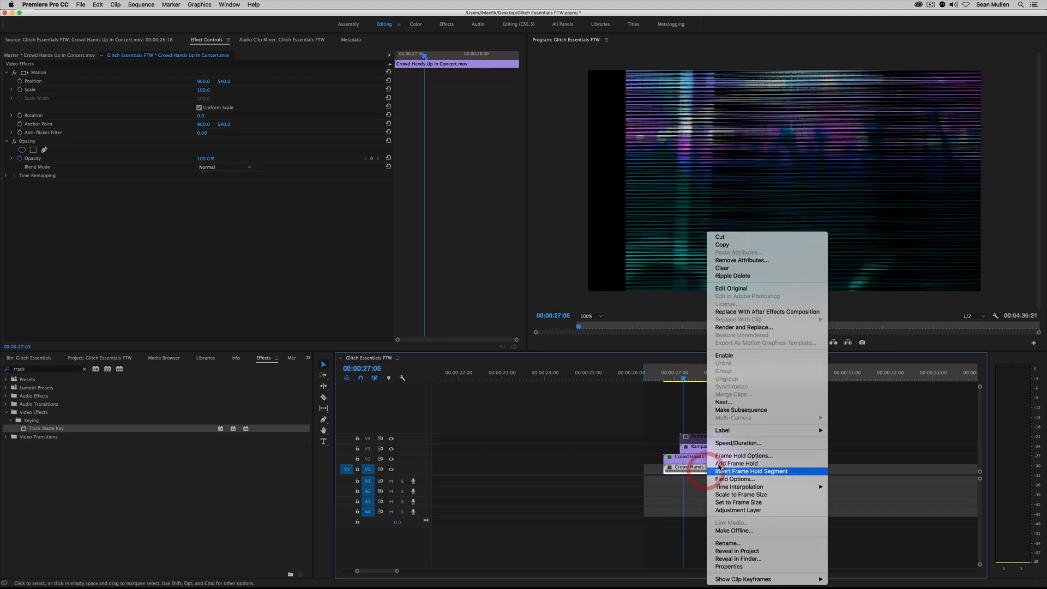
pyautogui.click(725, 355)
# Step: Play the crowd section repeatedly to examine the reversed matte over the V1 background, stopping at 00:00:27:09
pyautogui.click(654, 382)
pyautogui.press('space')
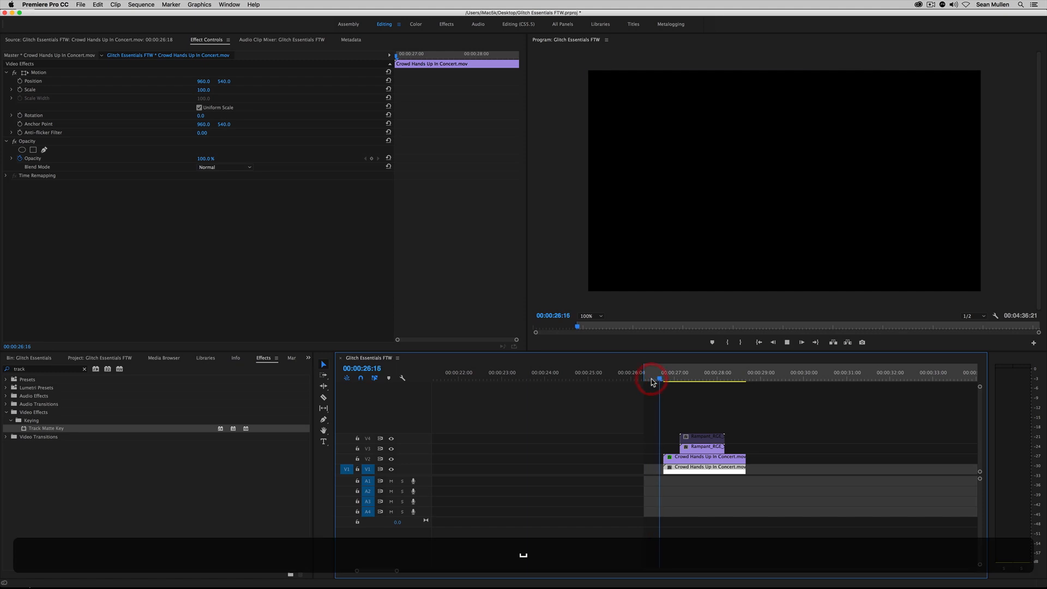
pyautogui.click(652, 382)
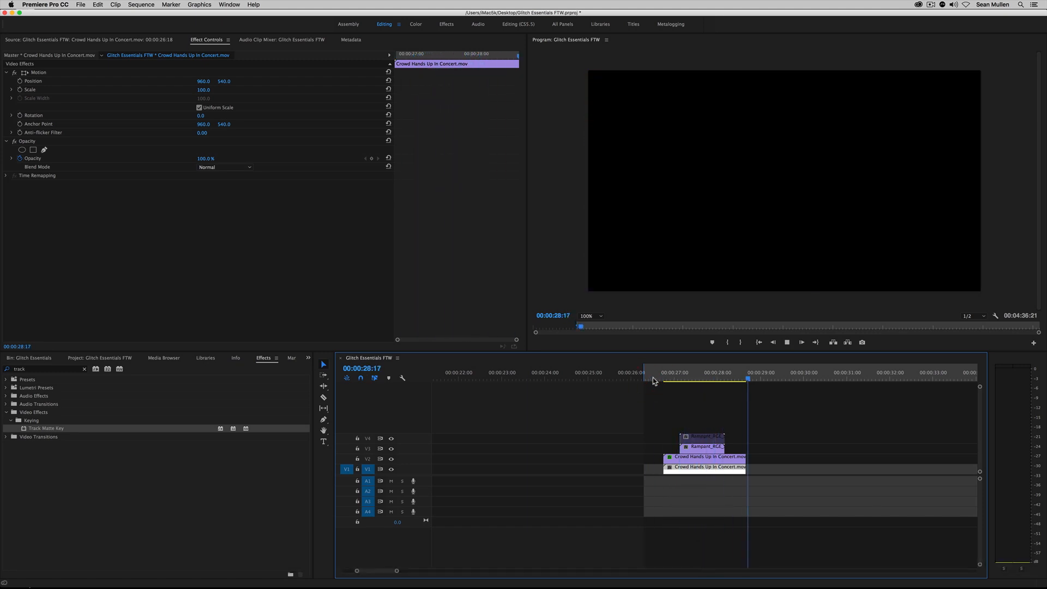
pyautogui.press('space')
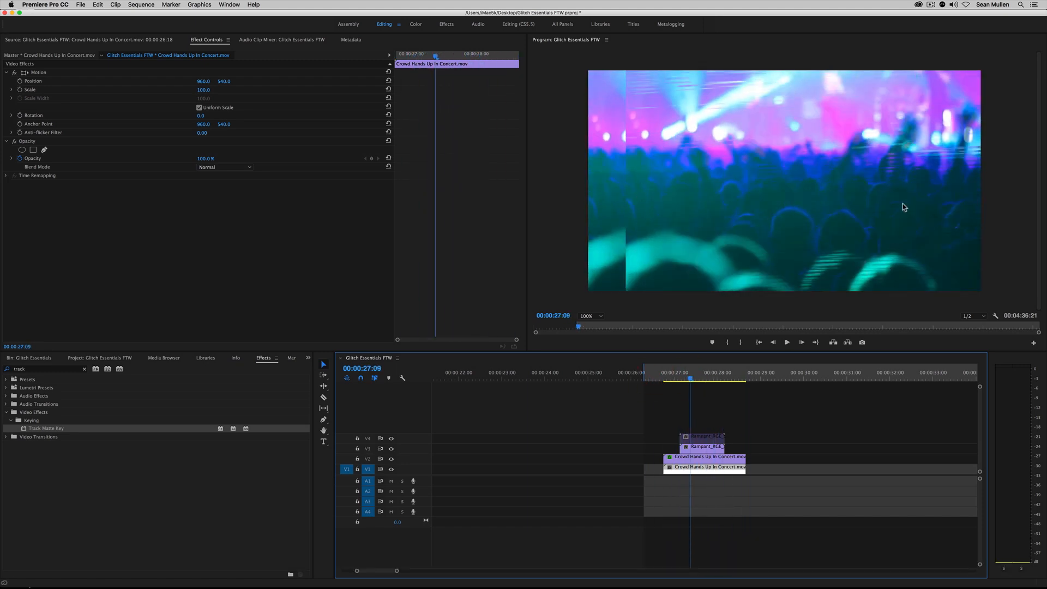
pyautogui.press('space')
pyautogui.press('space')
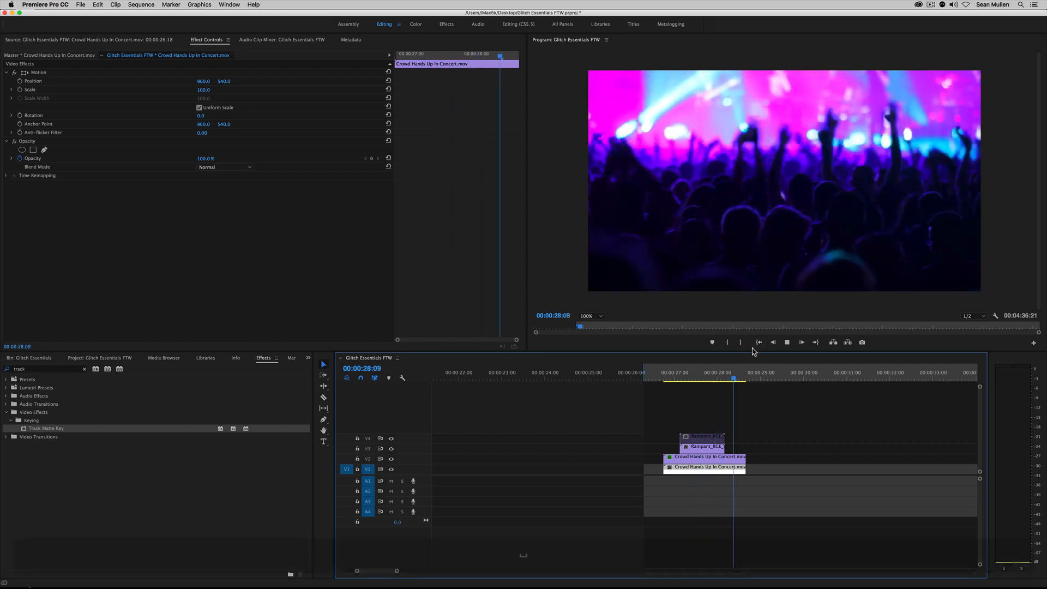
pyautogui.click(679, 377)
pyautogui.press('space')
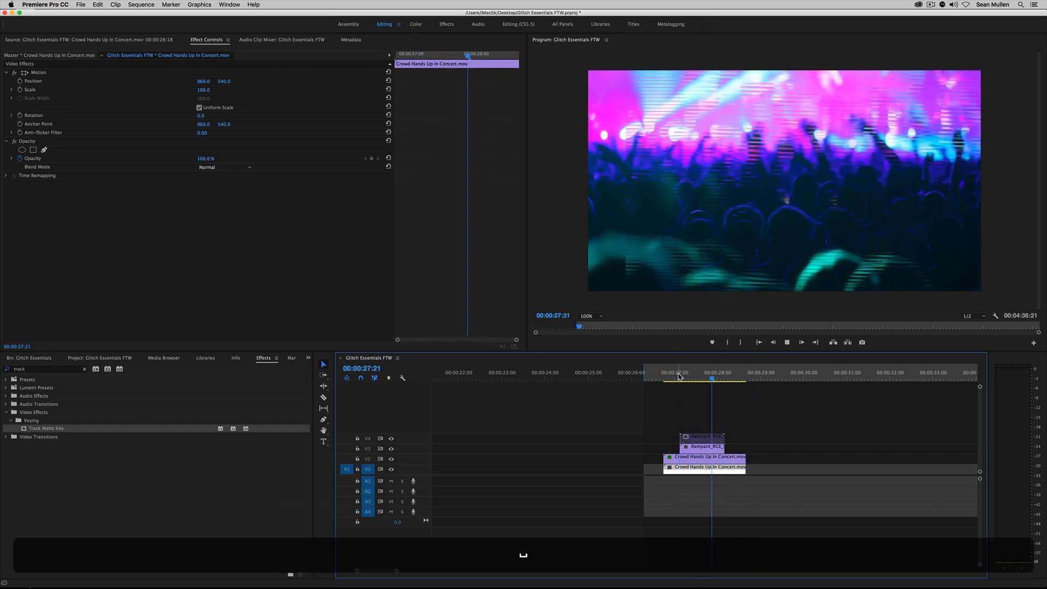
pyautogui.press('space')
pyautogui.click(678, 376)
pyautogui.press('space')
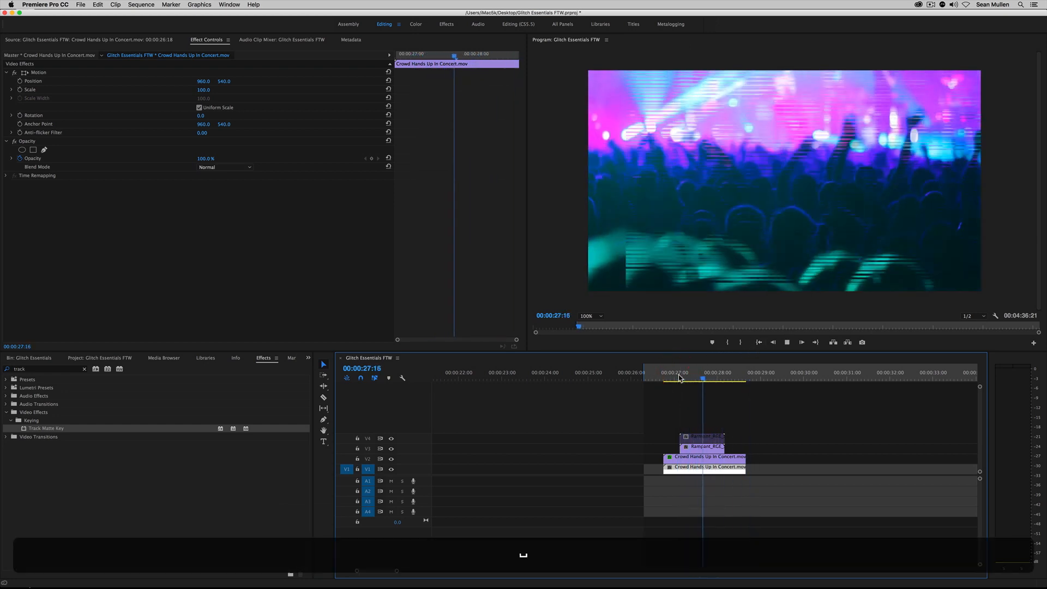
pyautogui.press('space')
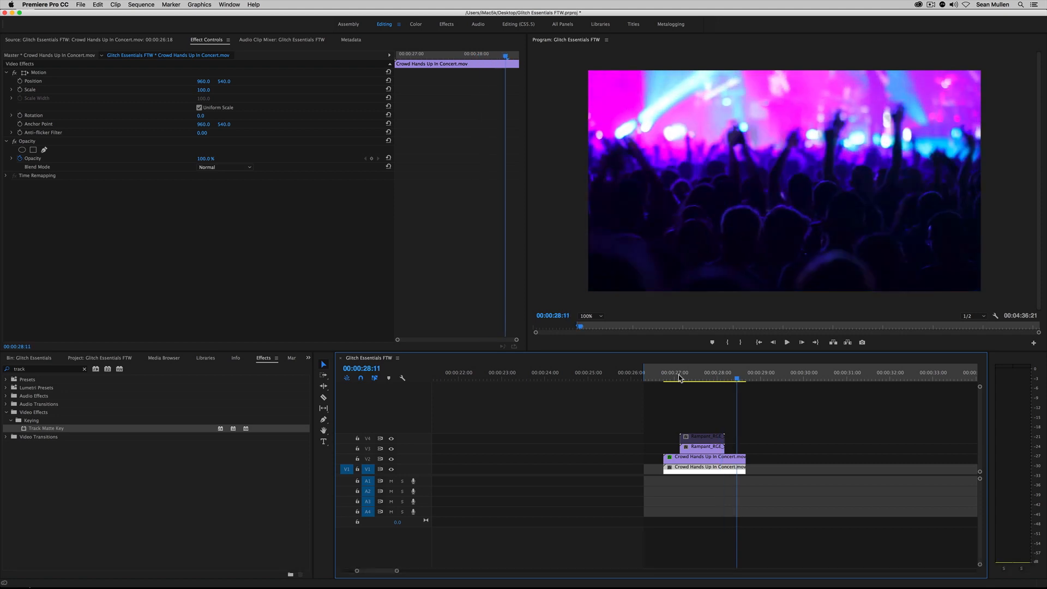
pyautogui.click(692, 376)
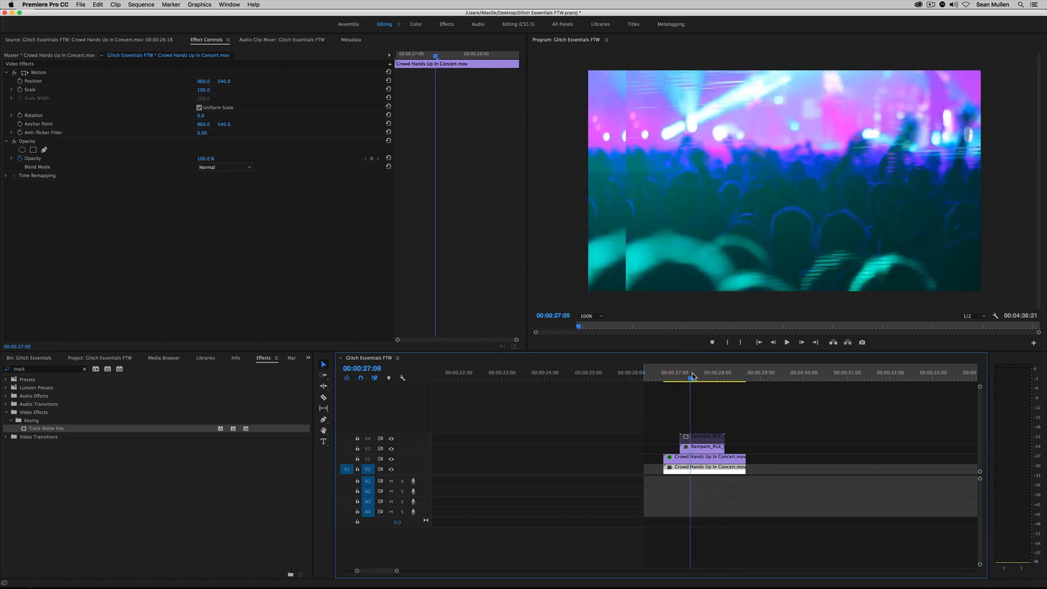
# Step: Delete the disabled screen damage copy on V4 and scrub the matte section to check the picture
pyautogui.click(694, 439)
pyautogui.press('BackSpace')
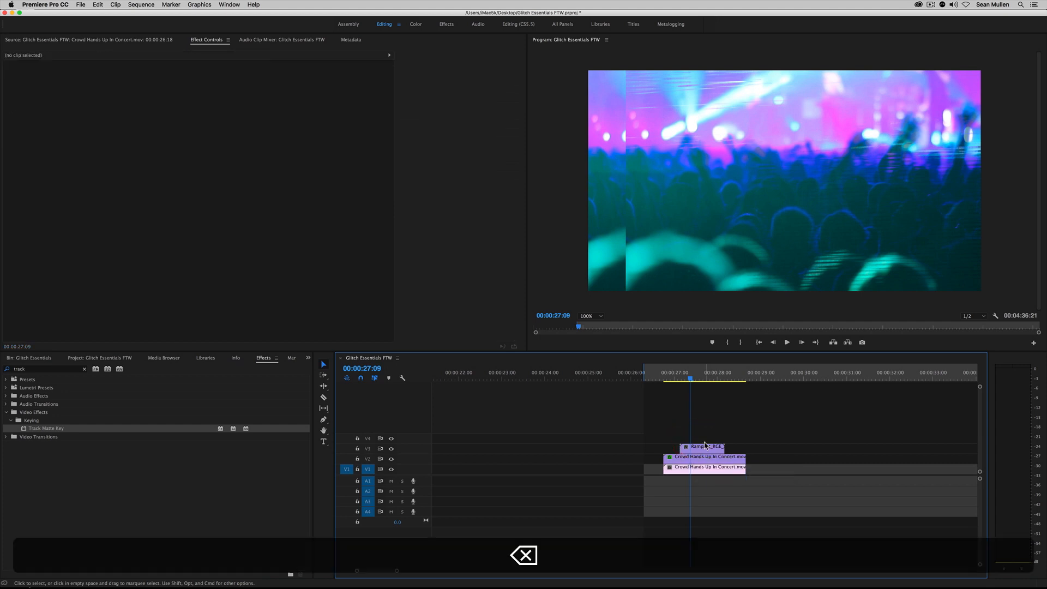
pyautogui.moveTo(690, 378); pyautogui.dragTo(697, 384)
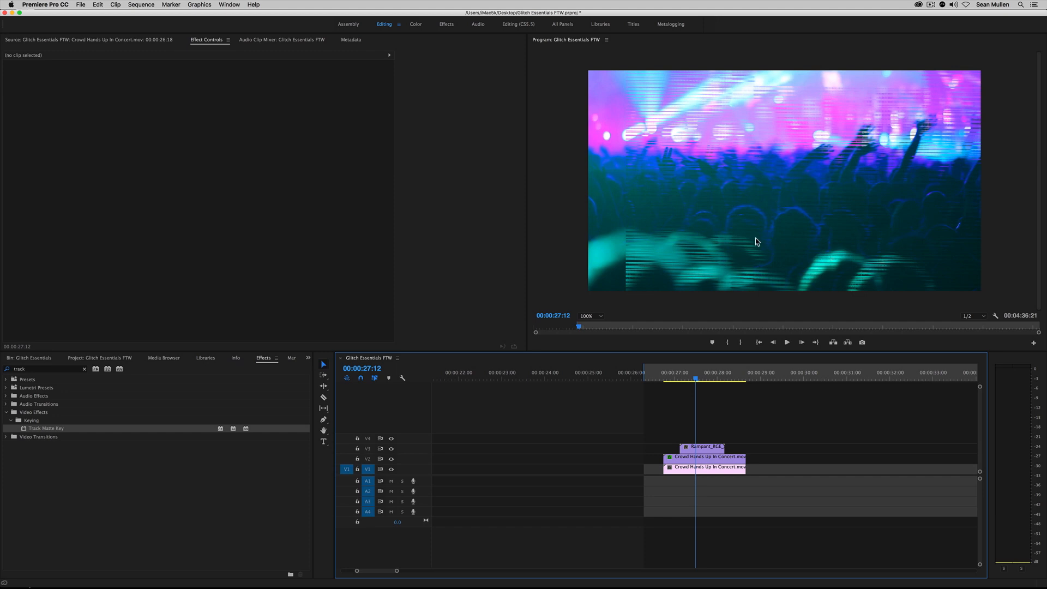
pyautogui.click(688, 377)
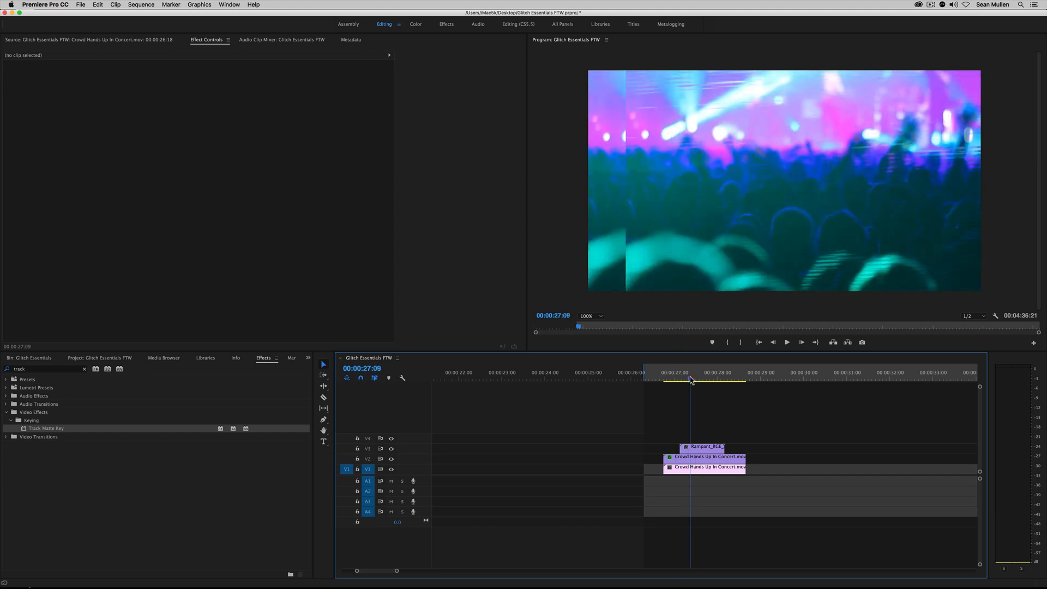
# Step: Duplicate the V3 screen damage clip onto V4 directly above it, and play the section to check the overlay
pyautogui.click(702, 449)
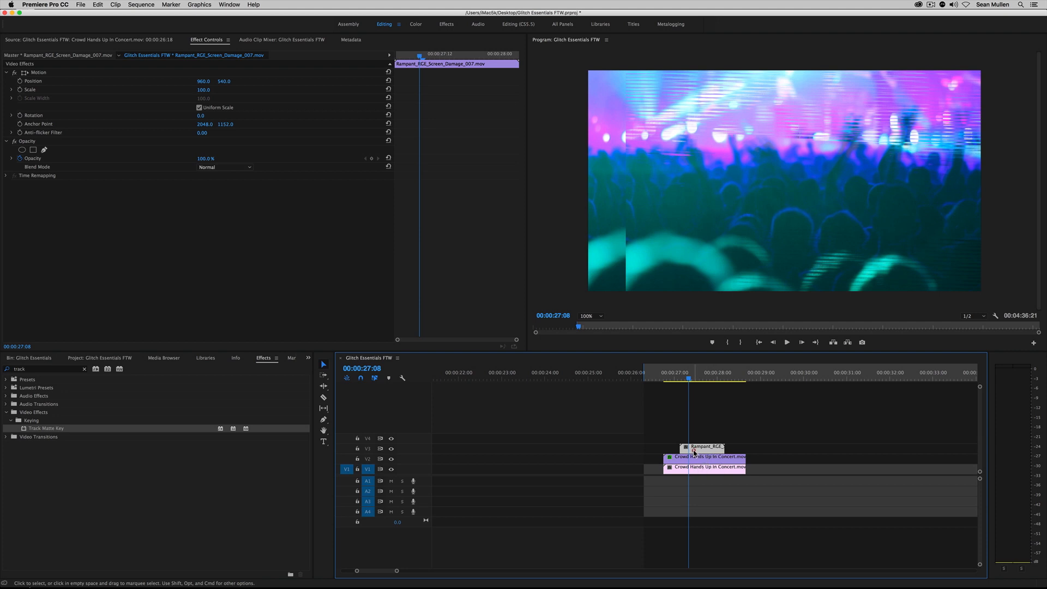
pyautogui.moveTo(693, 452); pyautogui.dragTo(694, 442)
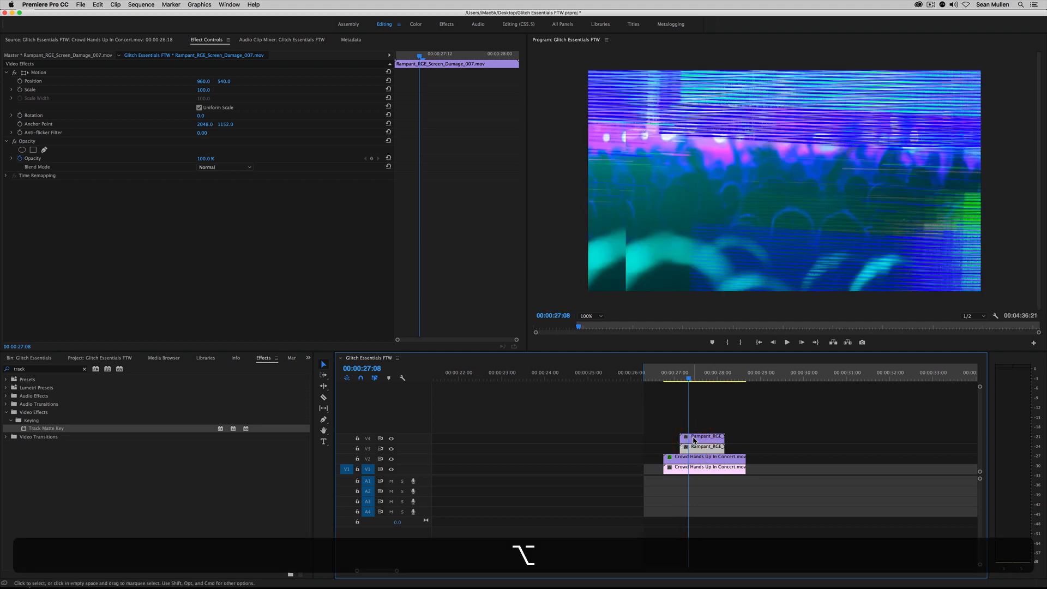
pyautogui.click(702, 437)
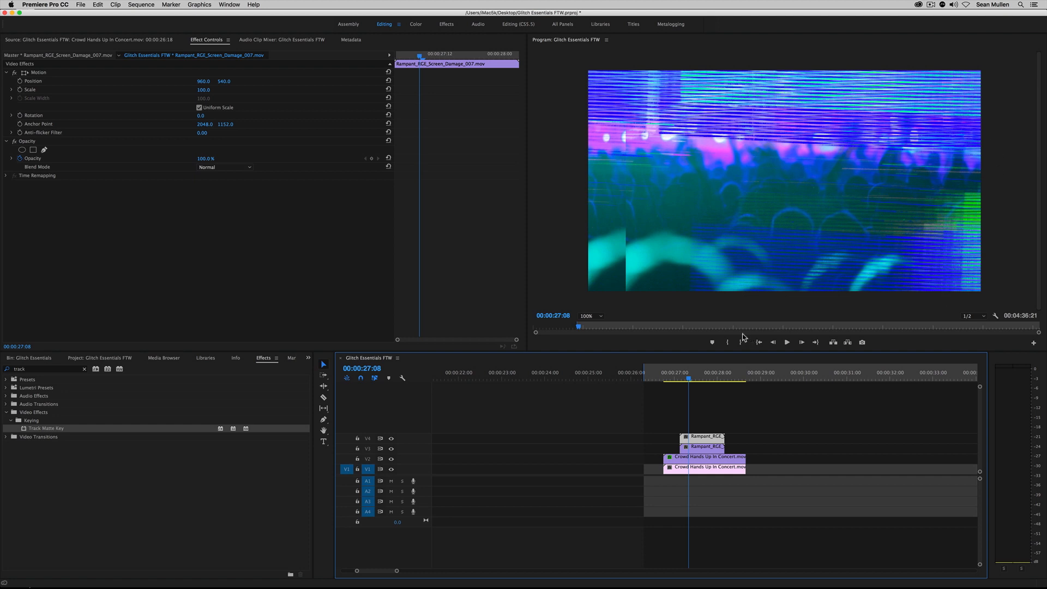
pyautogui.press('space')
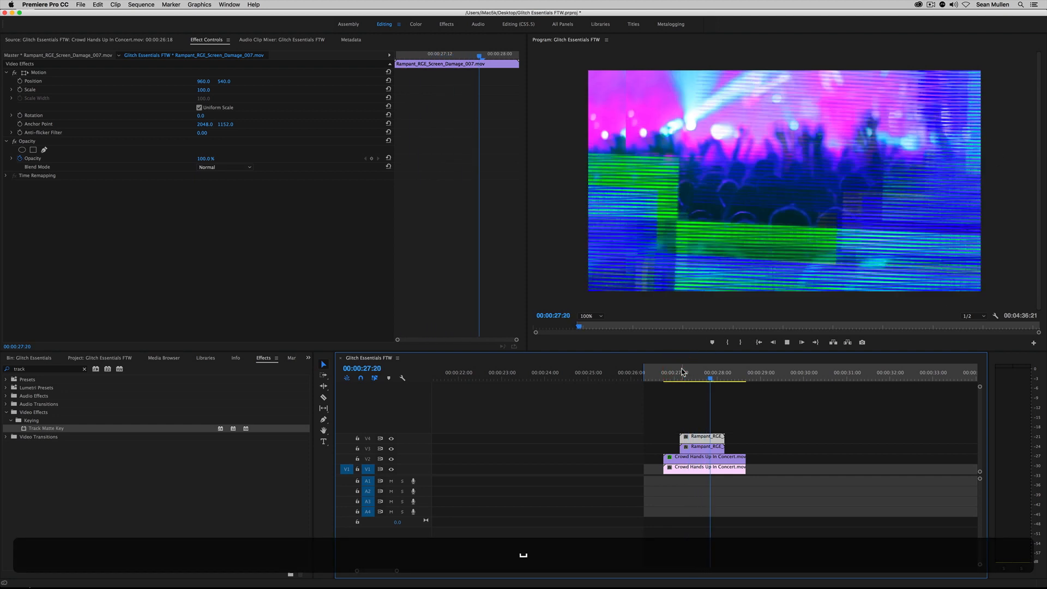
pyautogui.press('space')
pyautogui.click(671, 373)
pyautogui.press('space')
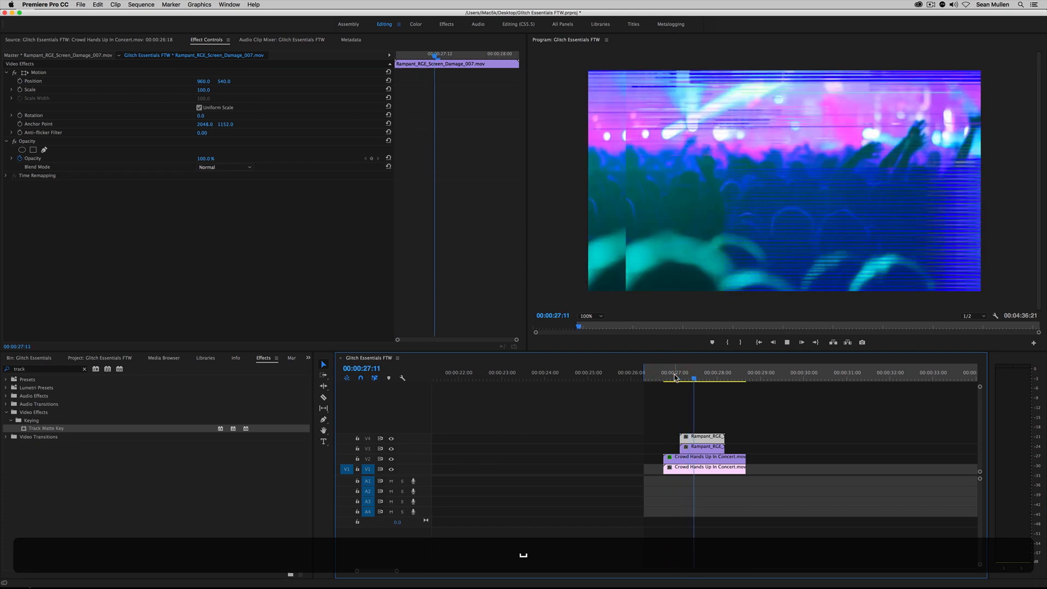
pyautogui.press('space')
pyautogui.moveTo(704, 373); pyautogui.dragTo(697, 373)
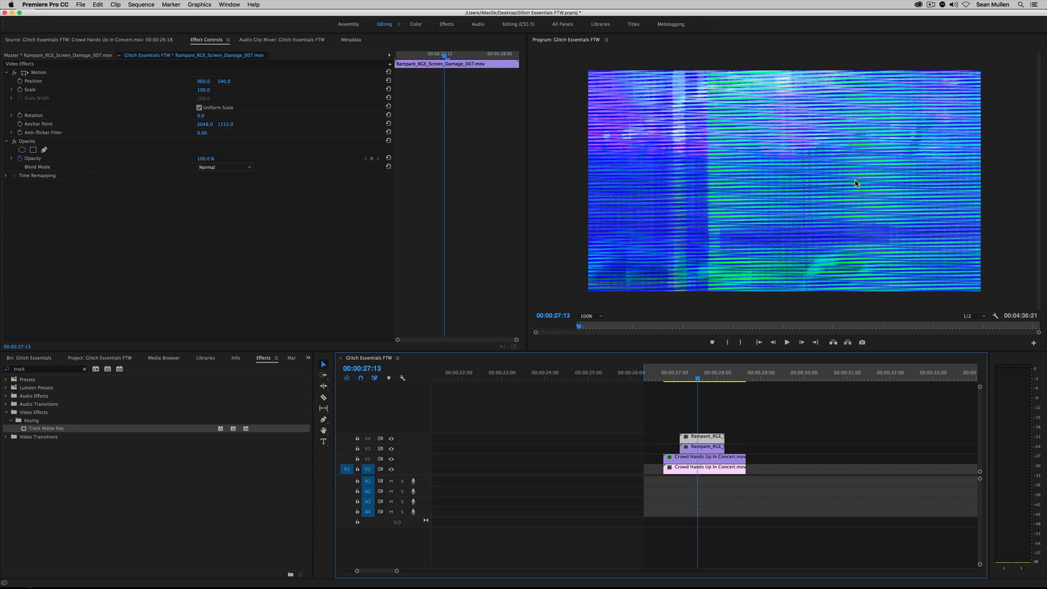
# Step: Go through the stacked clips from V1 up to V4 one by one to review their effect settings
pyautogui.click(765, 467)
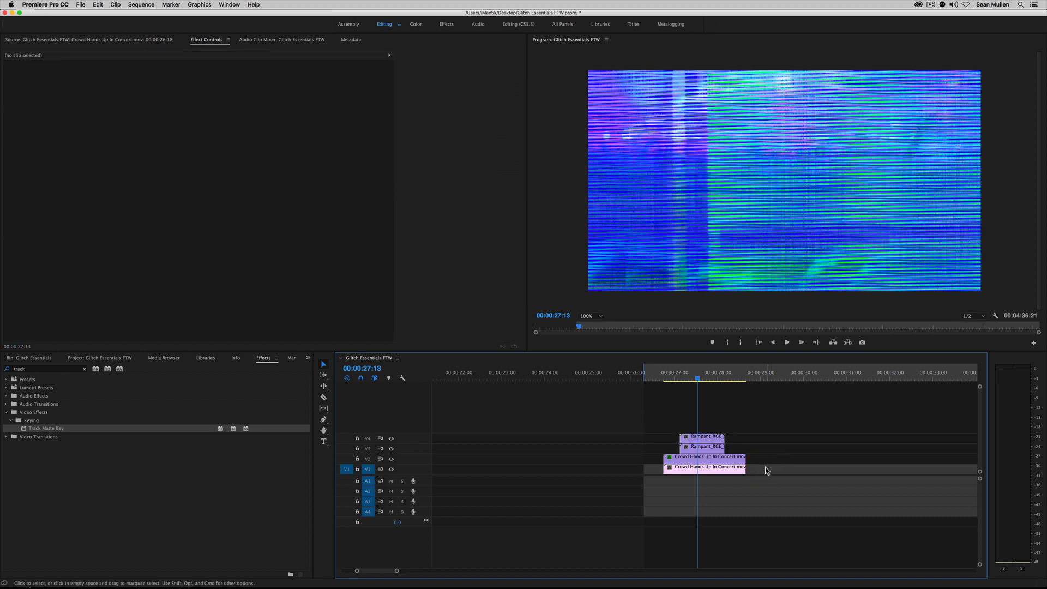
pyautogui.click(718, 470)
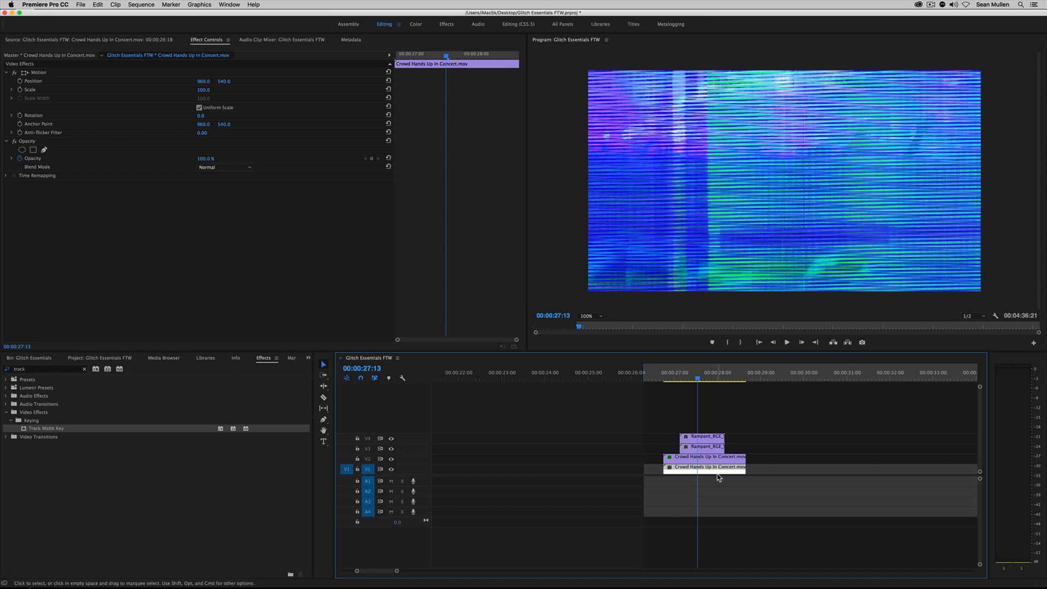
pyautogui.click(706, 461)
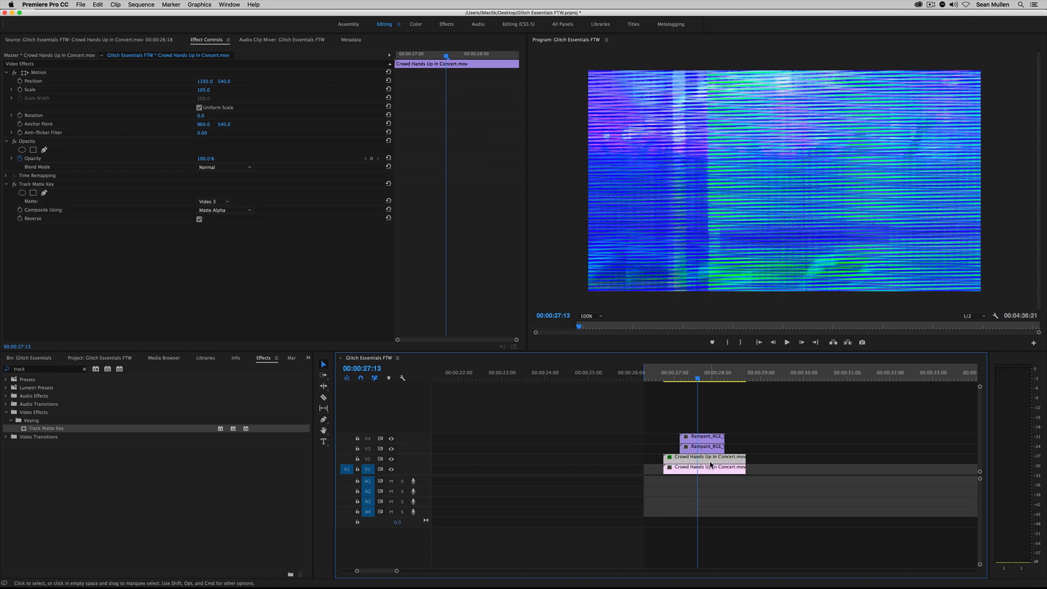
pyautogui.click(708, 449)
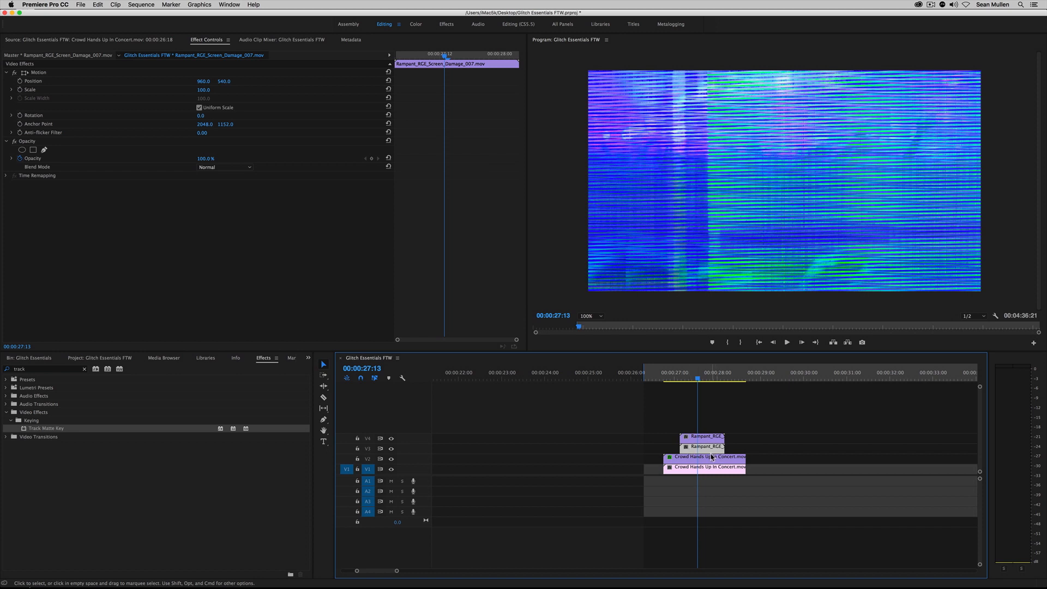
pyautogui.click(710, 441)
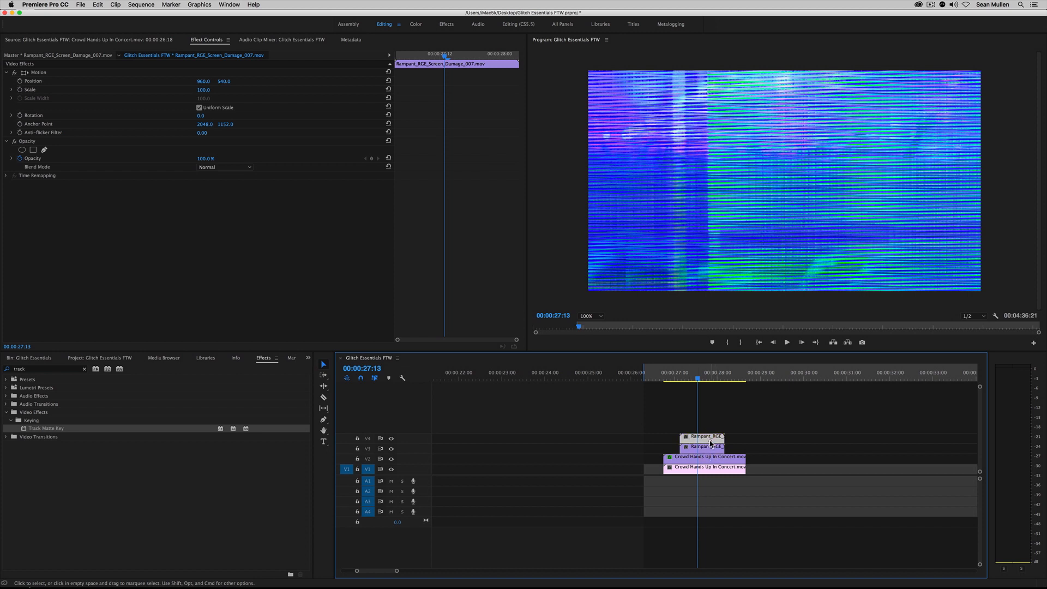
# Step: Turn off opacity keyframing on the V4 screen damage clip and set its opacity to 28% with the Screen blend mode
pyautogui.doubleClick(709, 441)
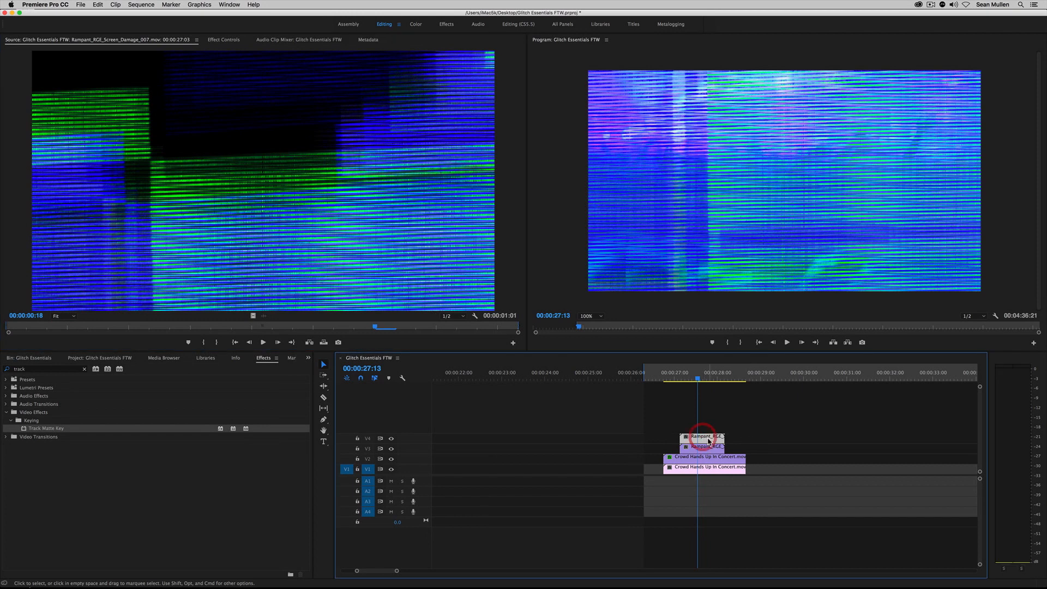
pyautogui.hotkey('shift', '5')
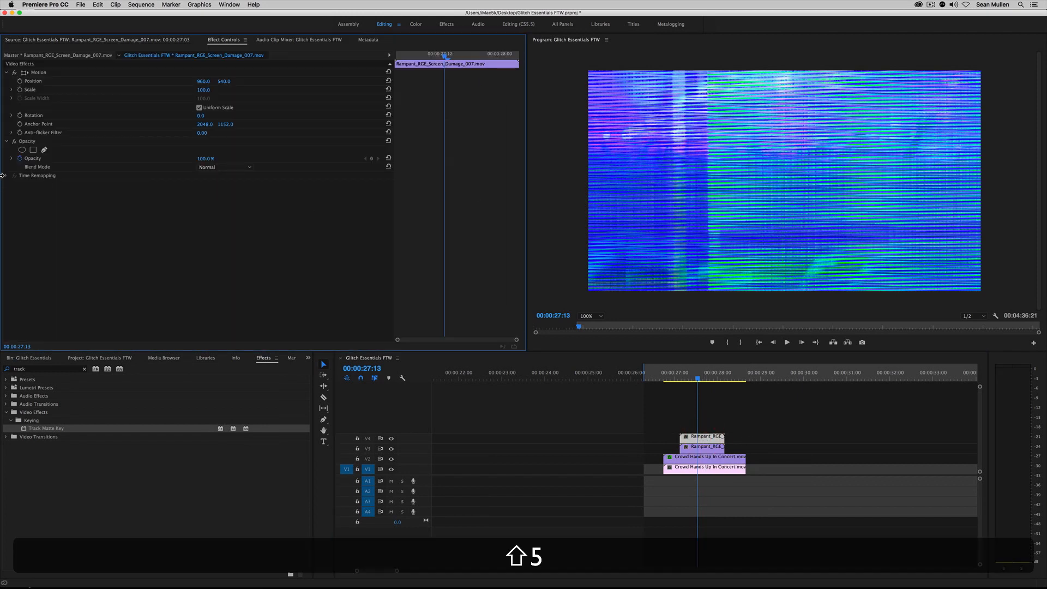
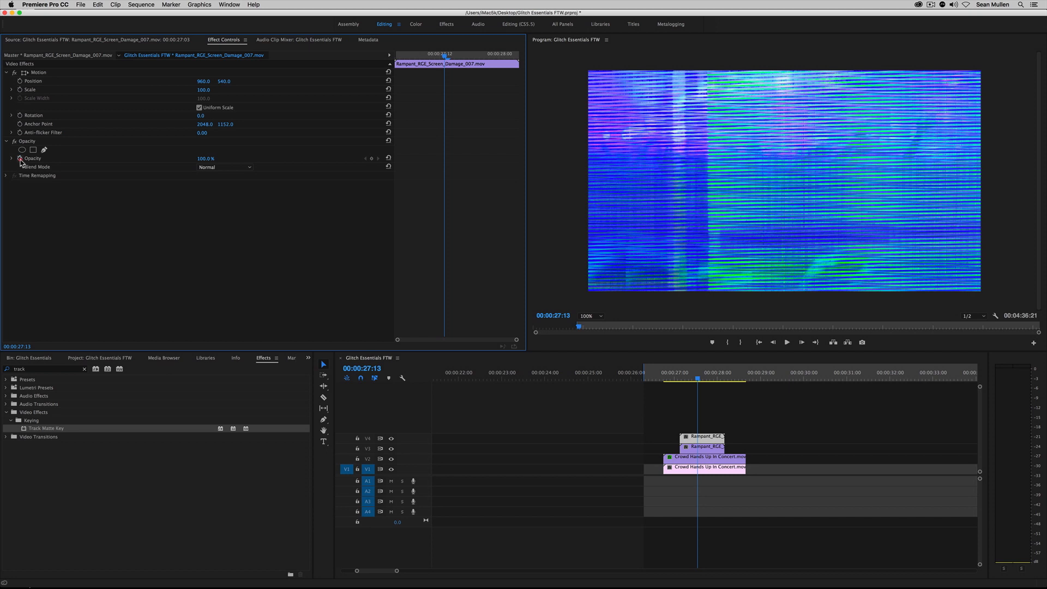
pyautogui.click(20, 159)
pyautogui.moveTo(200, 162); pyautogui.dragTo(159, 163)
pyautogui.click(256, 168)
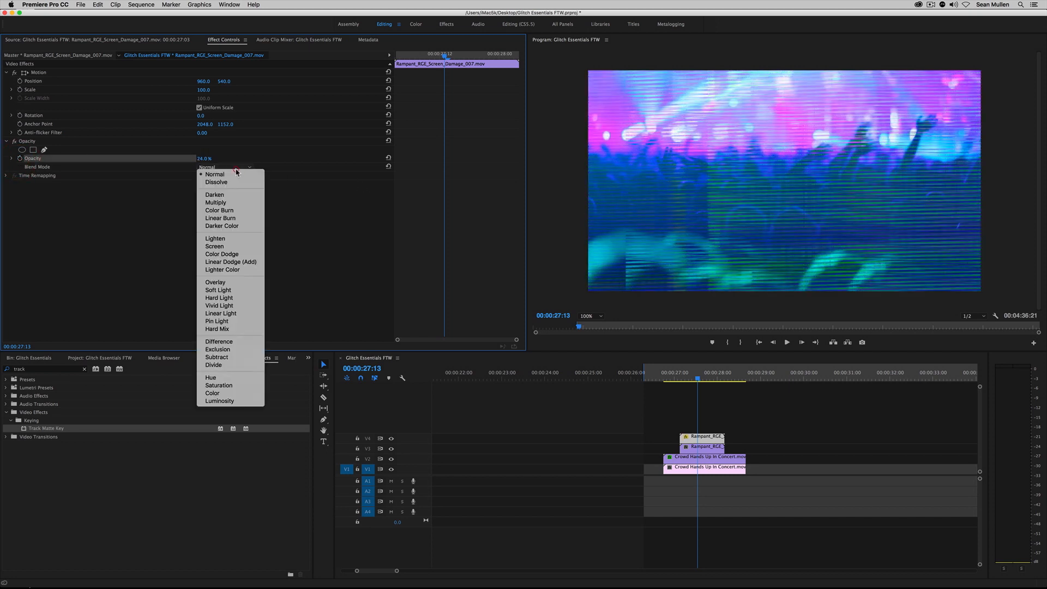
pyautogui.click(233, 240)
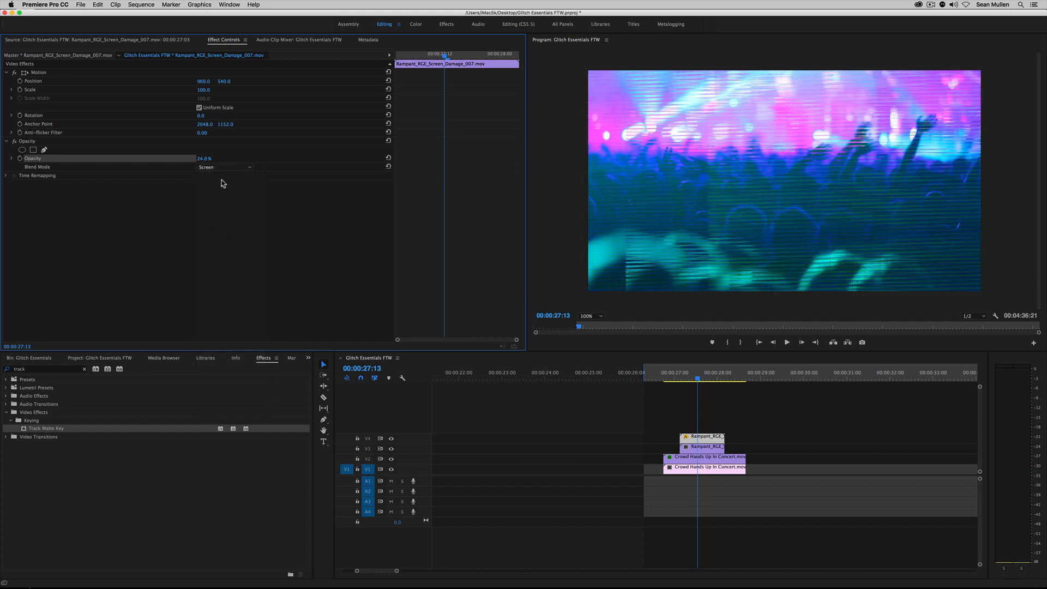
pyautogui.moveTo(203, 161); pyautogui.dragTo(209, 161)
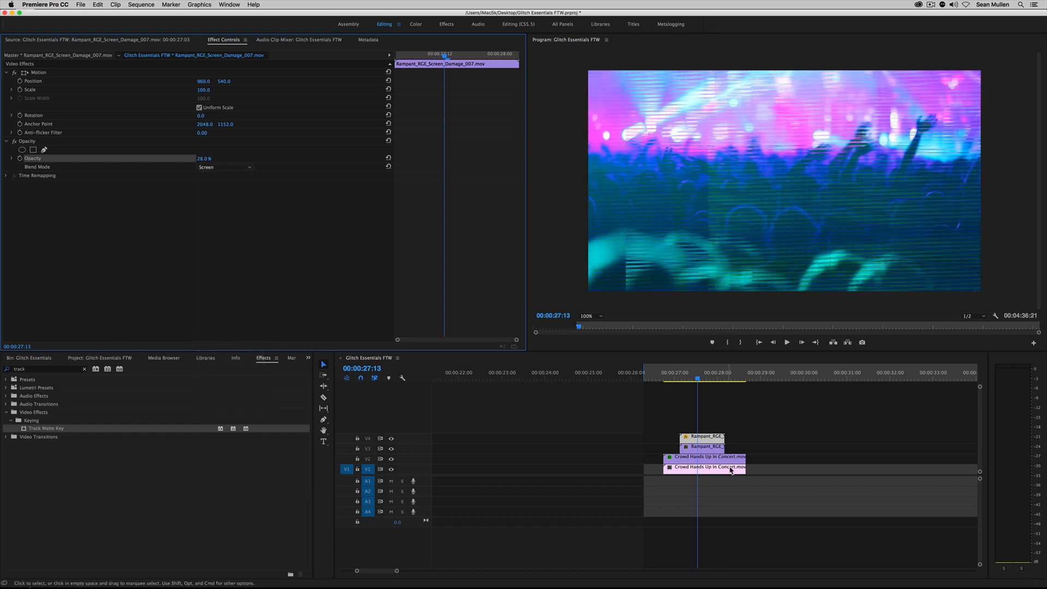
# Step: Play and scrub the crowd section to check the low-opacity Screen overlay
pyautogui.click(665, 381)
pyautogui.press('space')
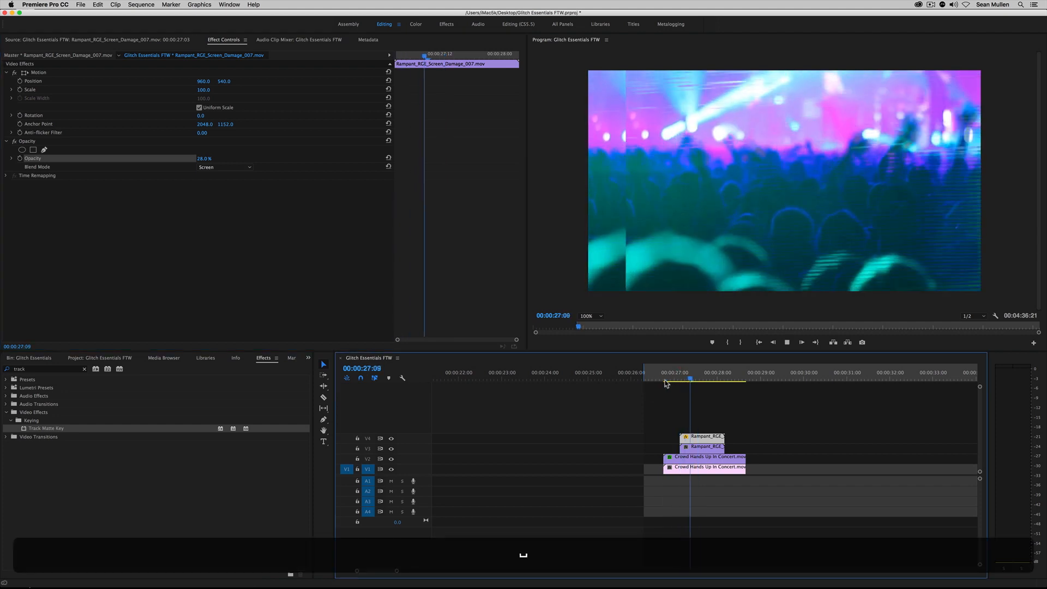
pyautogui.press('space')
pyautogui.click(674, 375)
pyautogui.moveTo(674, 375); pyautogui.dragTo(694, 375)
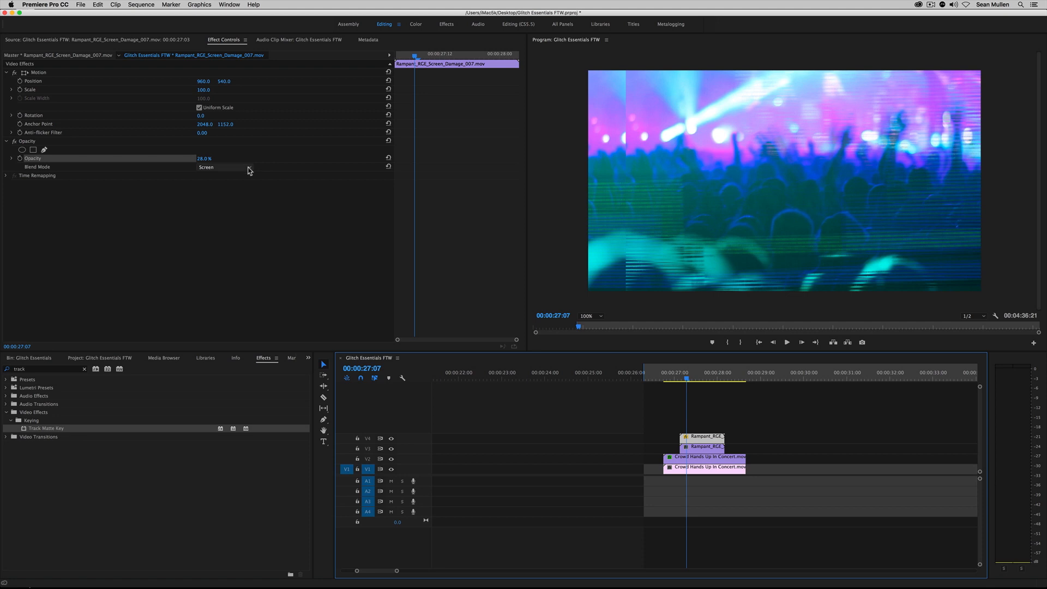
# Step: Change the V4 screen damage clip's blend mode to Linear Dodge (Add) and play the section to compare the look
pyautogui.click(216, 167)
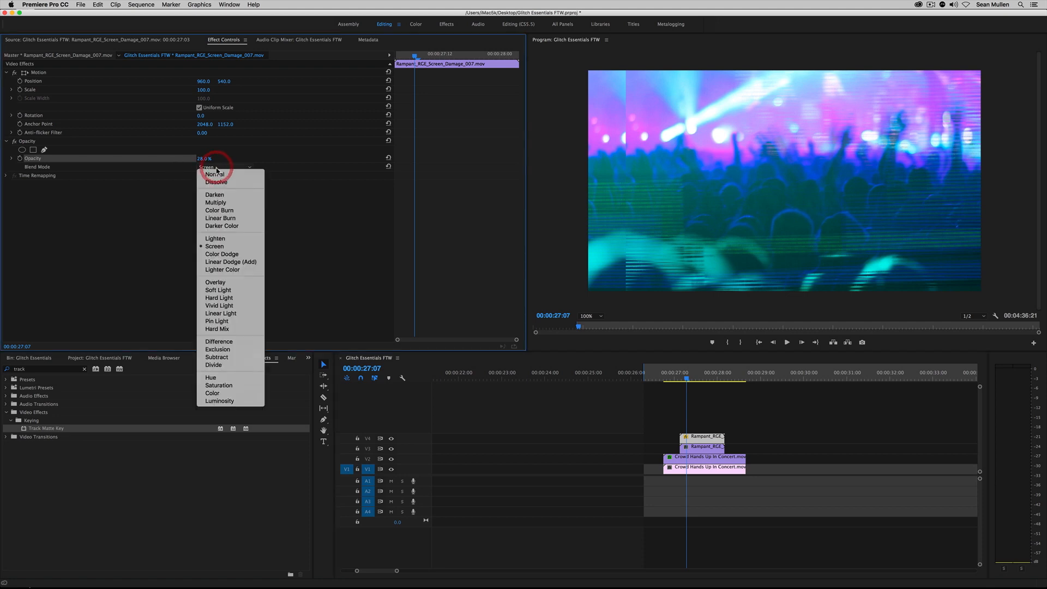
pyautogui.click(226, 263)
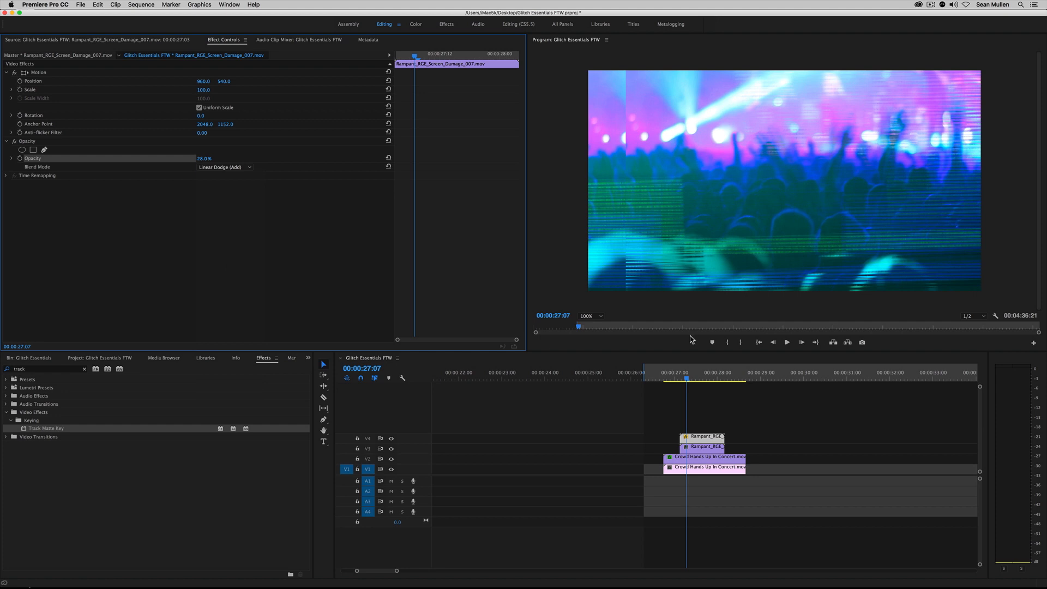
pyautogui.click(673, 376)
pyautogui.press('space')
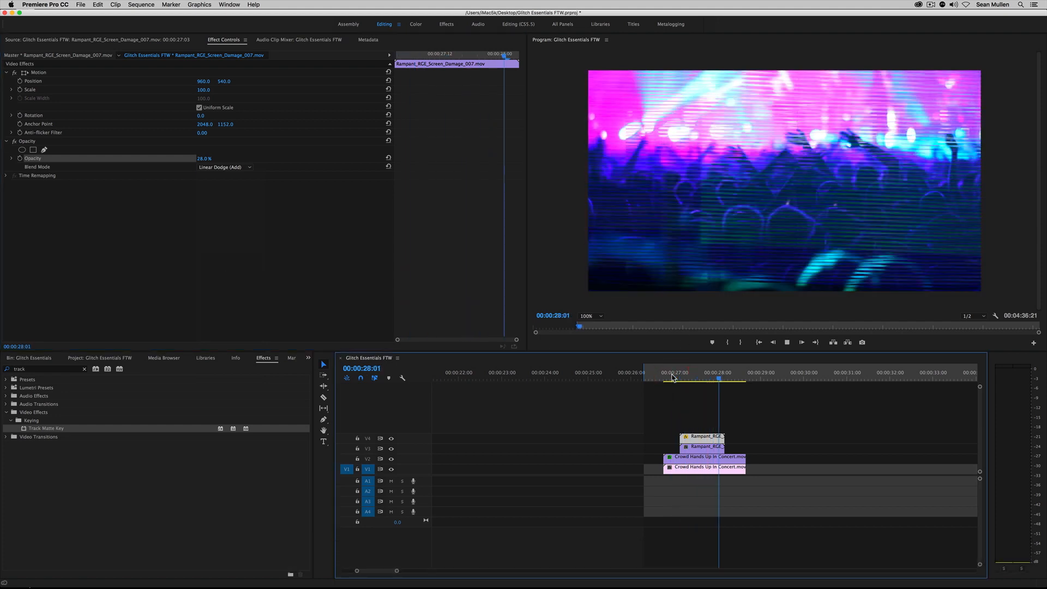
pyautogui.click(696, 378)
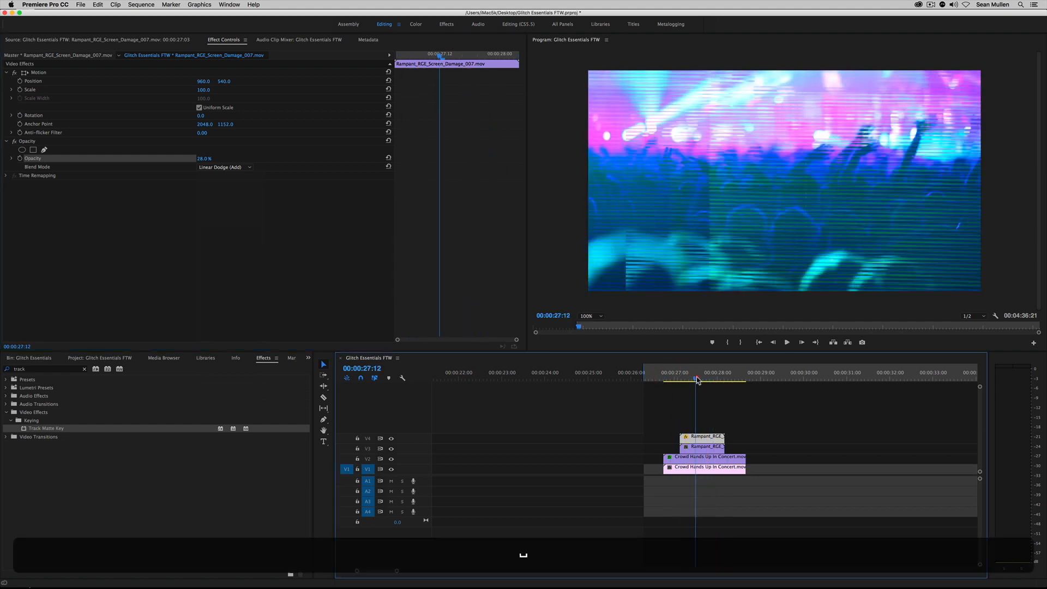
# Step: Change the V4 screen damage clip's blend mode to Overlay, and play the section repeatedly to judge the result
pyautogui.click(240, 166)
pyautogui.click(234, 286)
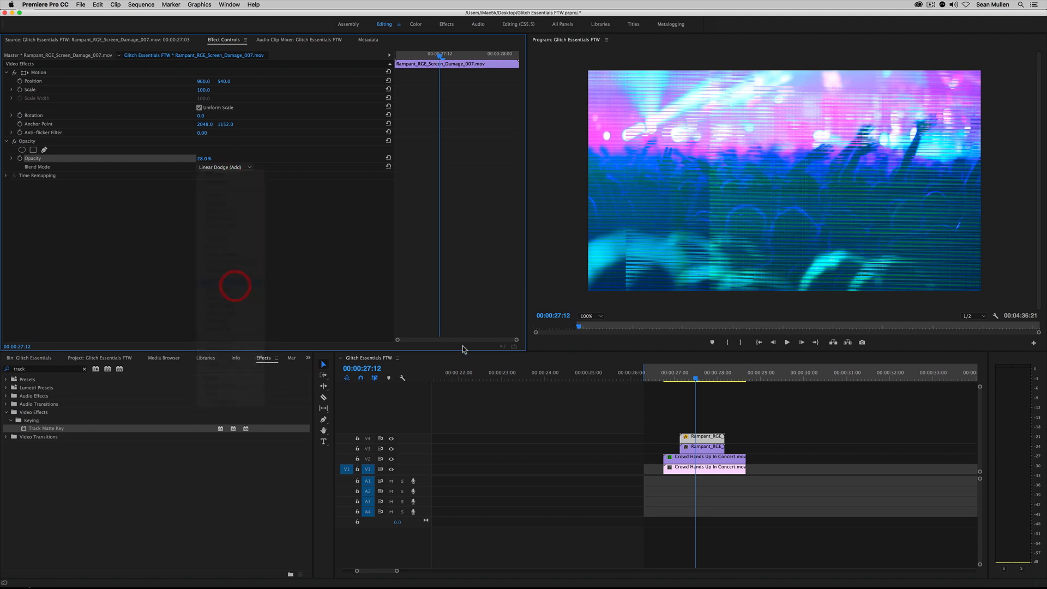
pyautogui.click(671, 379)
pyautogui.press('space')
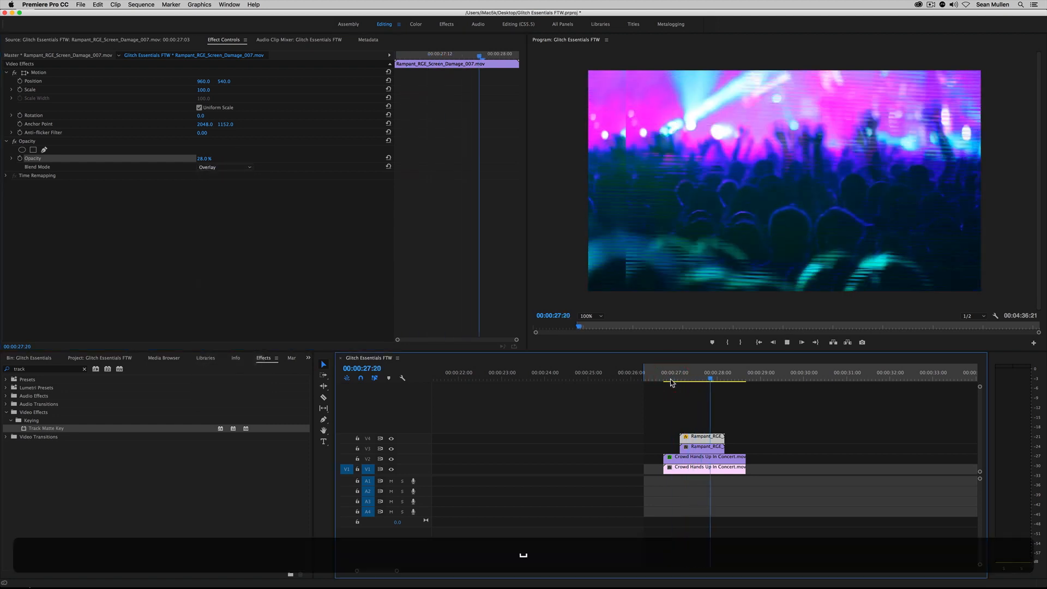
pyautogui.press('space')
pyautogui.click(670, 379)
pyautogui.press('space')
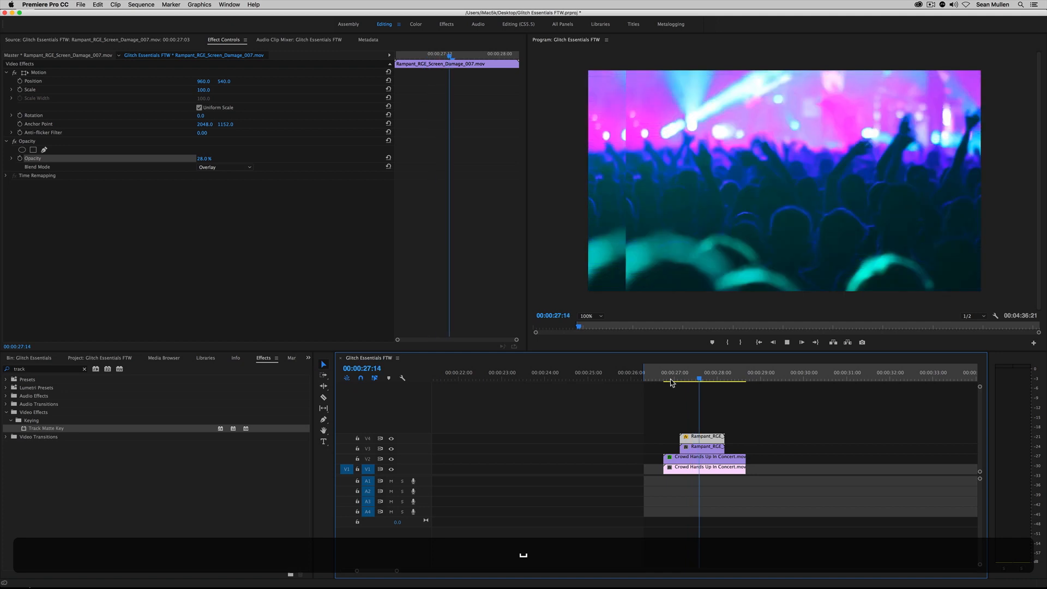
pyautogui.click(670, 380)
pyautogui.press('space')
pyautogui.moveTo(677, 380); pyautogui.dragTo(701, 387)
# Step: Try a different scale on the V2 crowd clip and reset its Motion settings
pyautogui.click(709, 457)
pyautogui.moveTo(198, 92); pyautogui.dragTo(203, 92)
pyautogui.click(388, 73)
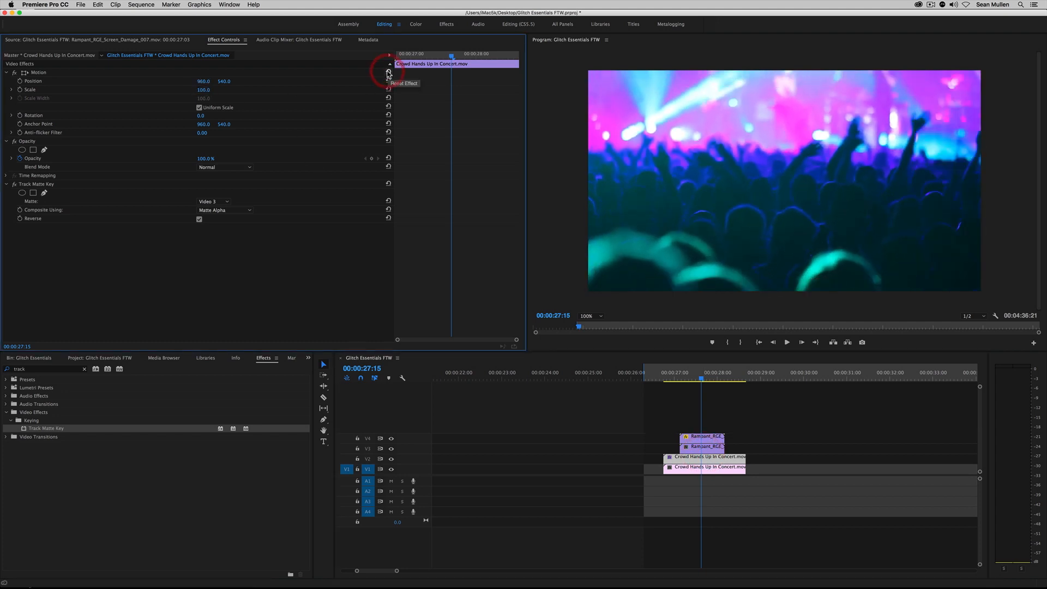
# Step: Delete the two screen damage clips and the V2 crowd duplicate, keeping only the crowd clip on V1
pyautogui.click(701, 437)
pyautogui.moveTo(674, 426); pyautogui.dragTo(720, 457)
pyautogui.press('BackSpace')
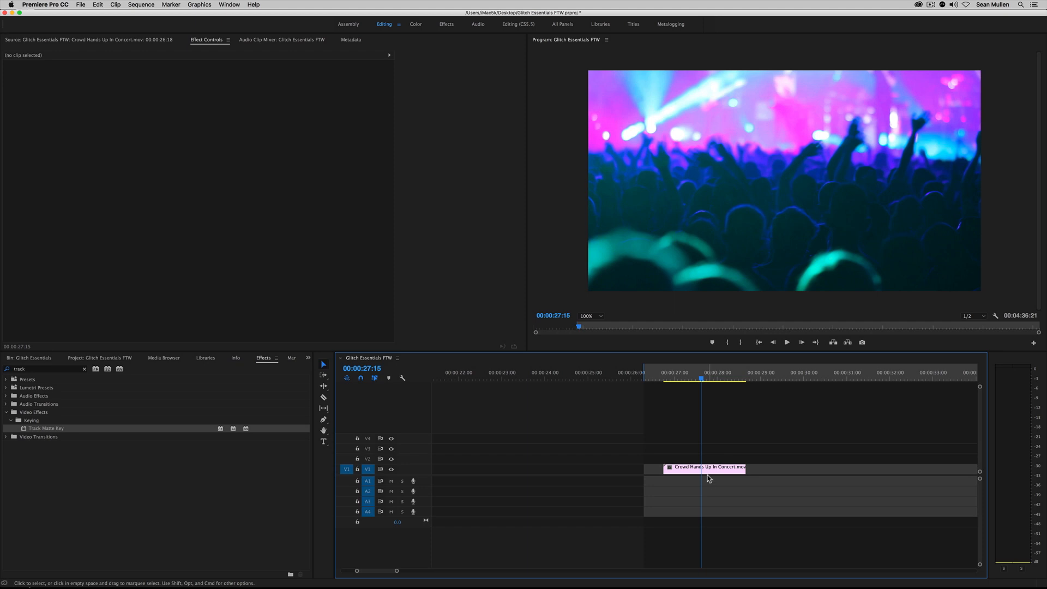
# Step: Duplicate the V1 crowd clip onto V2 directly above it
pyautogui.moveTo(668, 375); pyautogui.dragTo(718, 376)
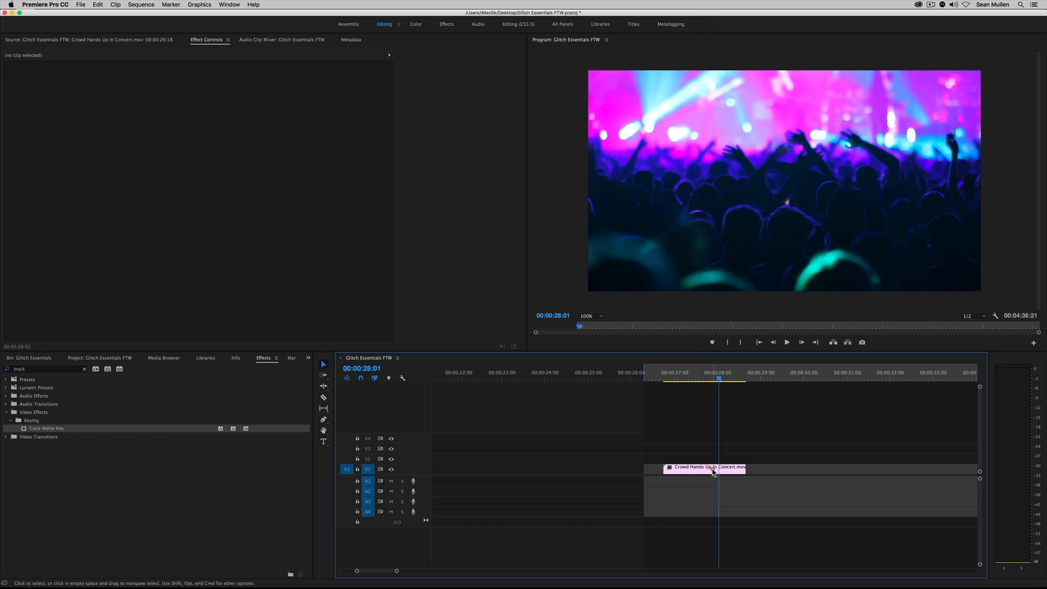
pyautogui.click(709, 469)
pyautogui.press('alt')
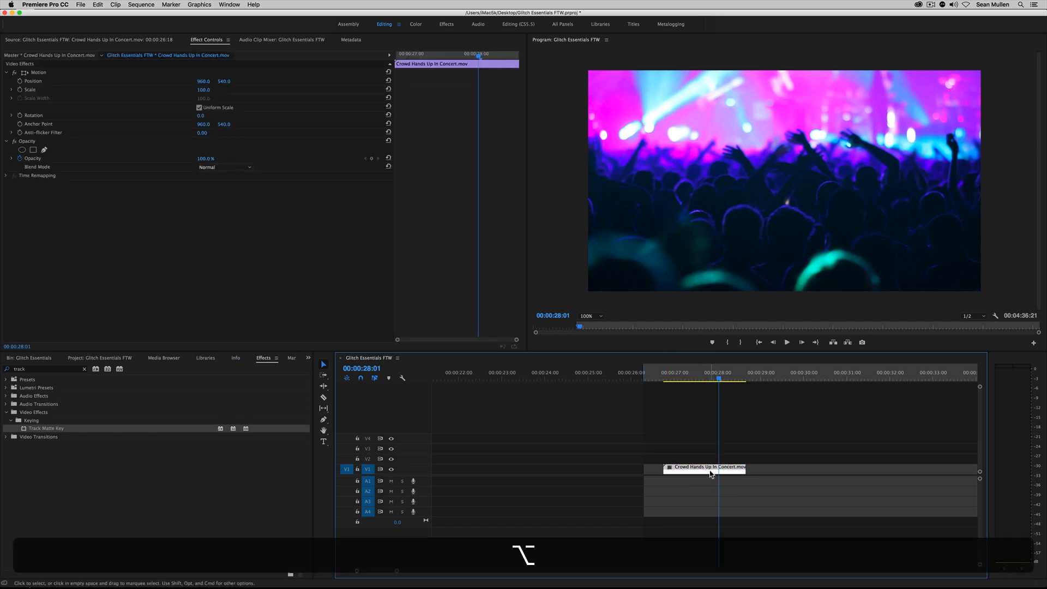
pyautogui.moveTo(710, 473); pyautogui.dragTo(710, 462)
pyautogui.moveTo(718, 376)
pyautogui.mouseDown()
pyautogui.moveTo(665, 376)
pyautogui.moveTo(724, 376)
pyautogui.moveTo(716, 383)
pyautogui.mouseUp()
# Step: Place Rampant_RGE_Screen_Damage_025.mov from the Screen Damage bin on V3 above the crowd clips, and play the section to check it
pyautogui.click(310, 358)
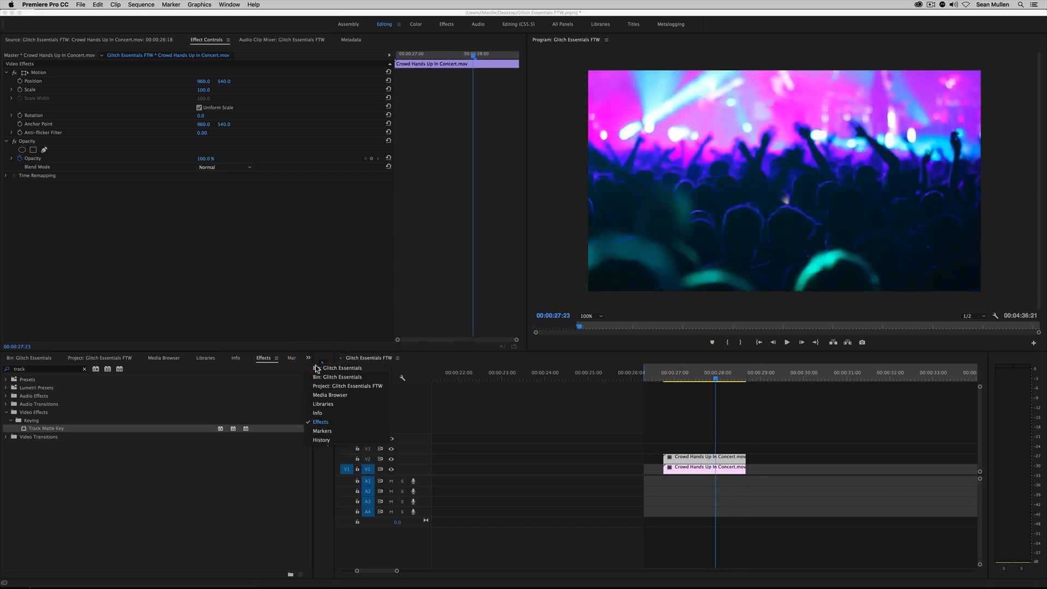
pyautogui.click(317, 368)
pyautogui.doubleClick(32, 403)
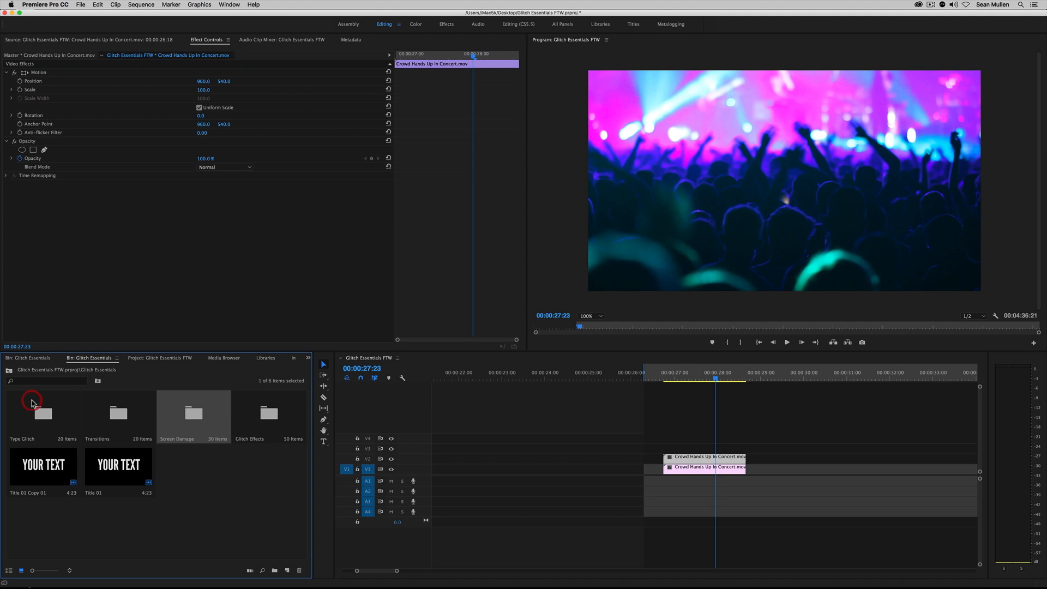
pyautogui.doubleClick(193, 424)
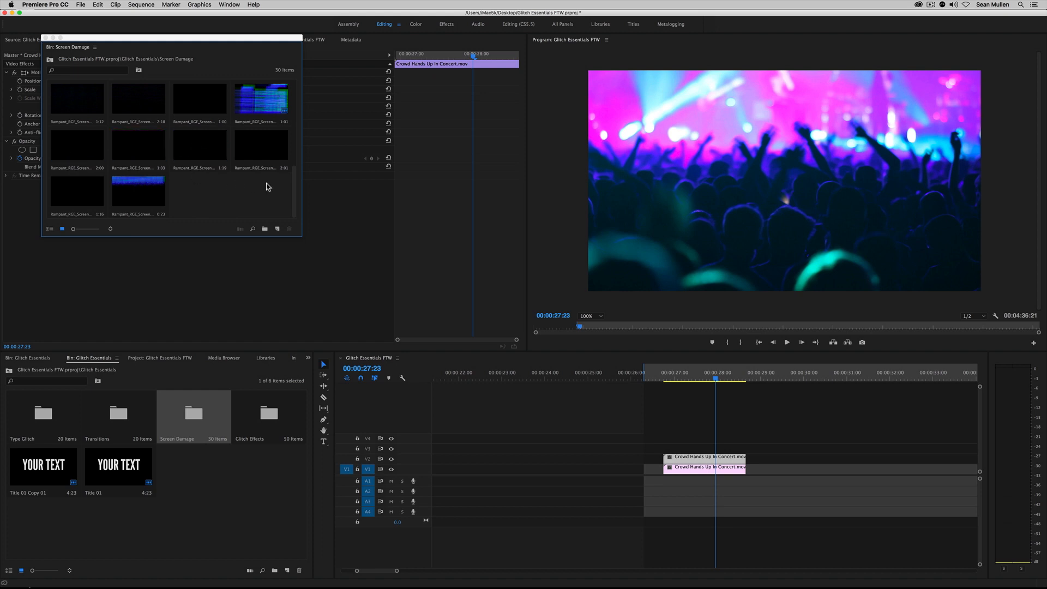
pyautogui.moveTo(296, 190); pyautogui.dragTo(295, 127)
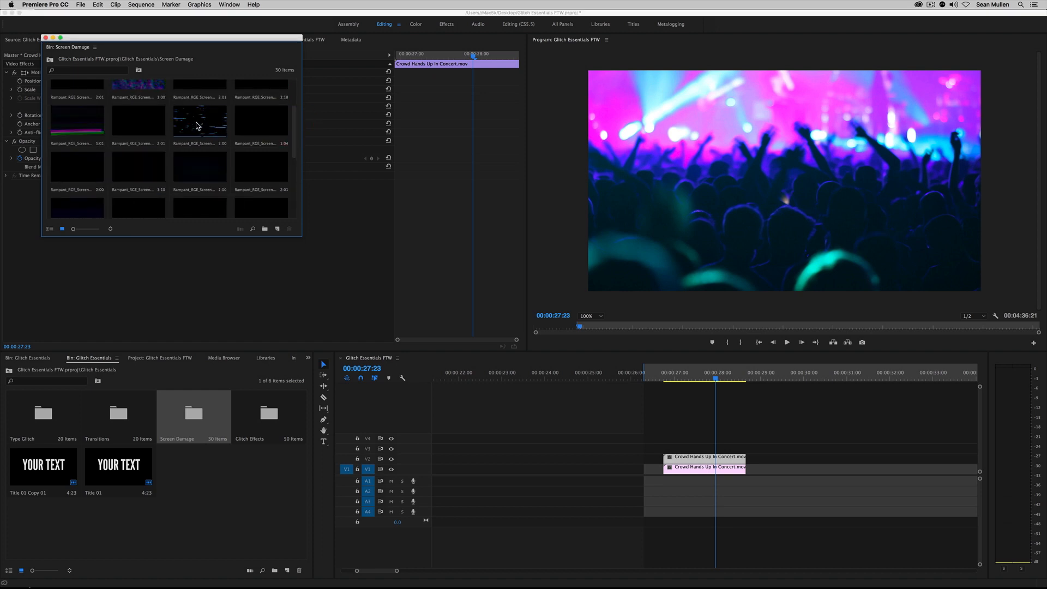
pyautogui.click(133, 87)
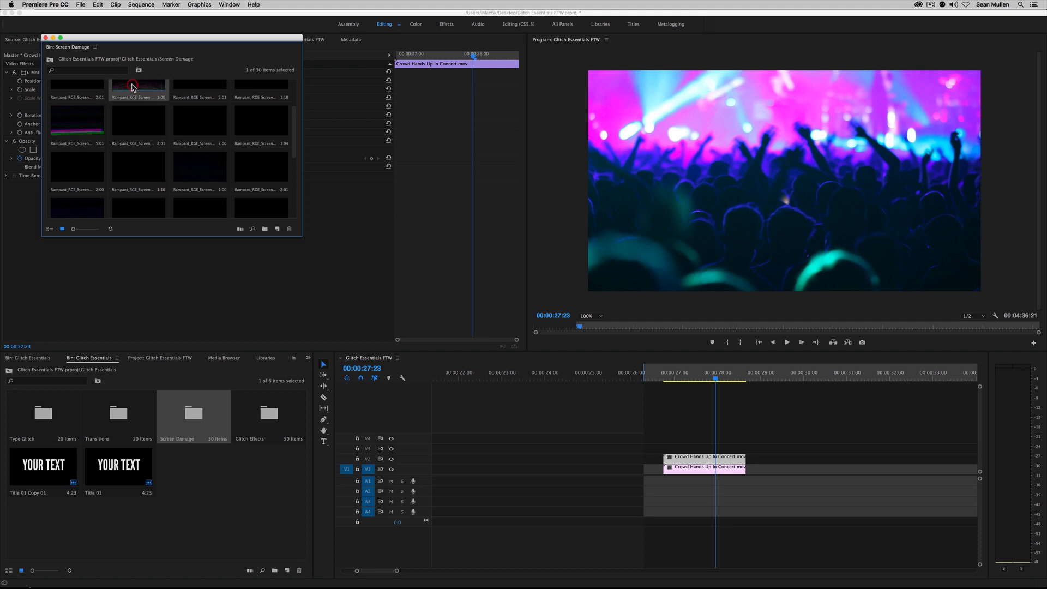
pyautogui.moveTo(133, 90); pyautogui.dragTo(683, 451)
pyautogui.click(680, 380)
pyautogui.press('space')
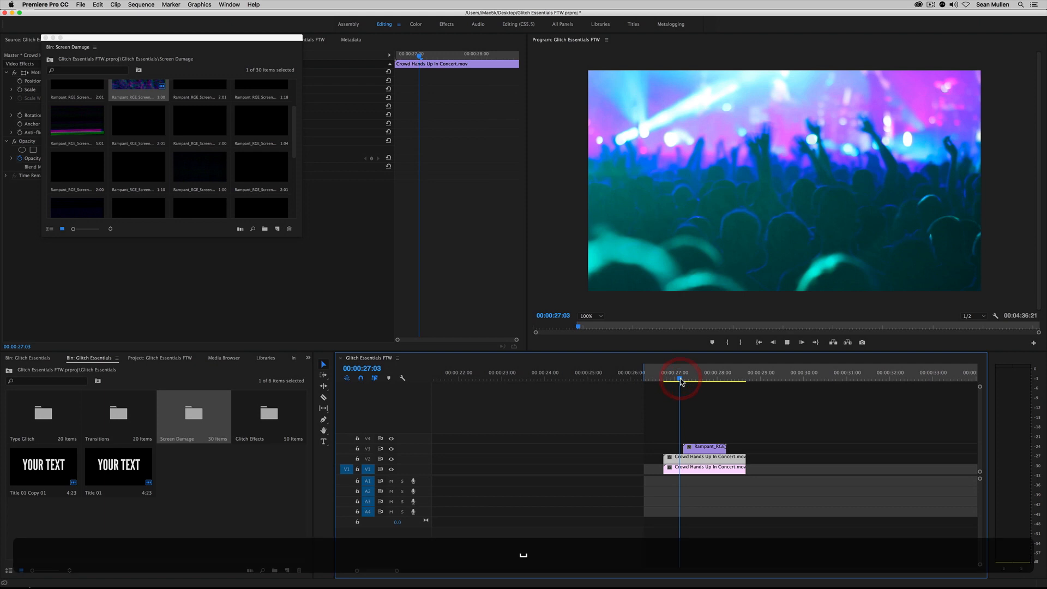
pyautogui.press('space')
pyautogui.moveTo(682, 378); pyautogui.dragTo(703, 378)
# Step: Set the V3 screen damage clip's Scale to 52 and horizontal Position to 933, and play the section to check it
pyautogui.click(704, 447)
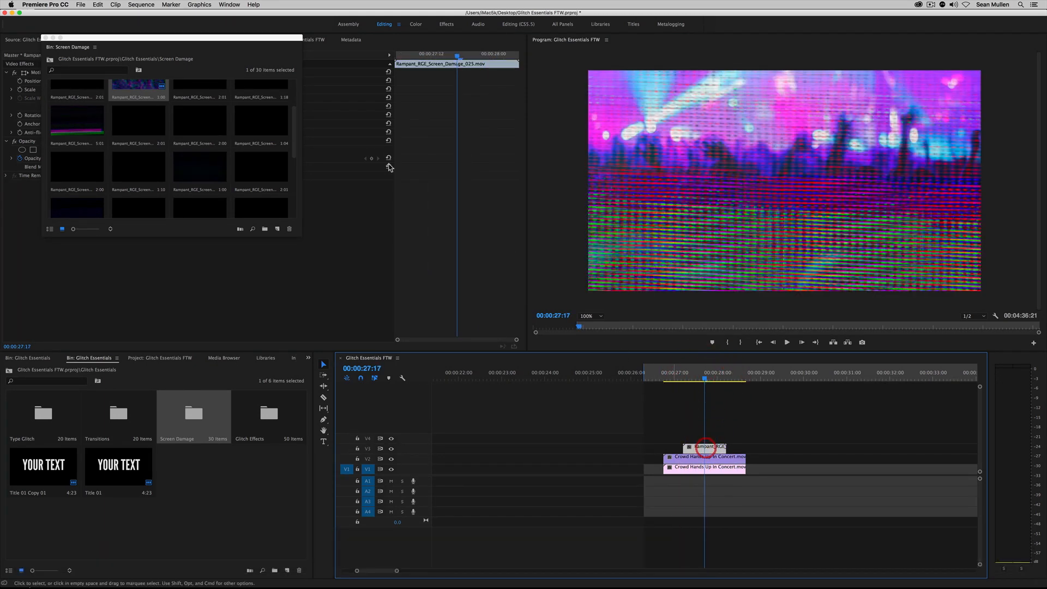
pyautogui.click(46, 38)
pyautogui.click(696, 433)
pyautogui.click(703, 447)
pyautogui.hotkey('shift', '5')
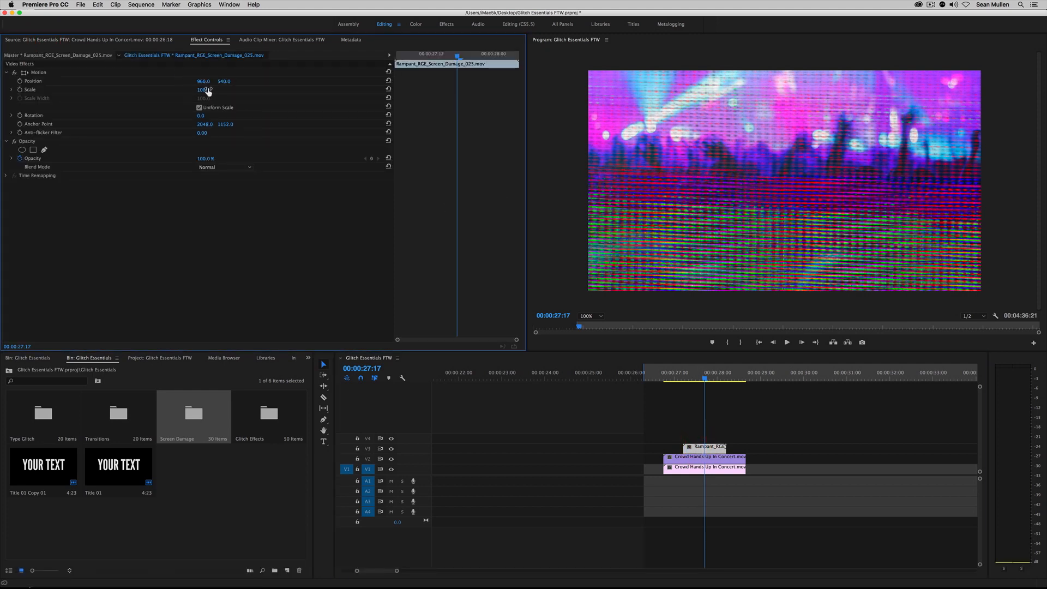
pyautogui.moveTo(205, 90)
pyautogui.mouseDown()
pyautogui.moveTo(180, 90)
pyautogui.moveTo(189, 81)
pyautogui.mouseUp()
pyautogui.click(668, 380)
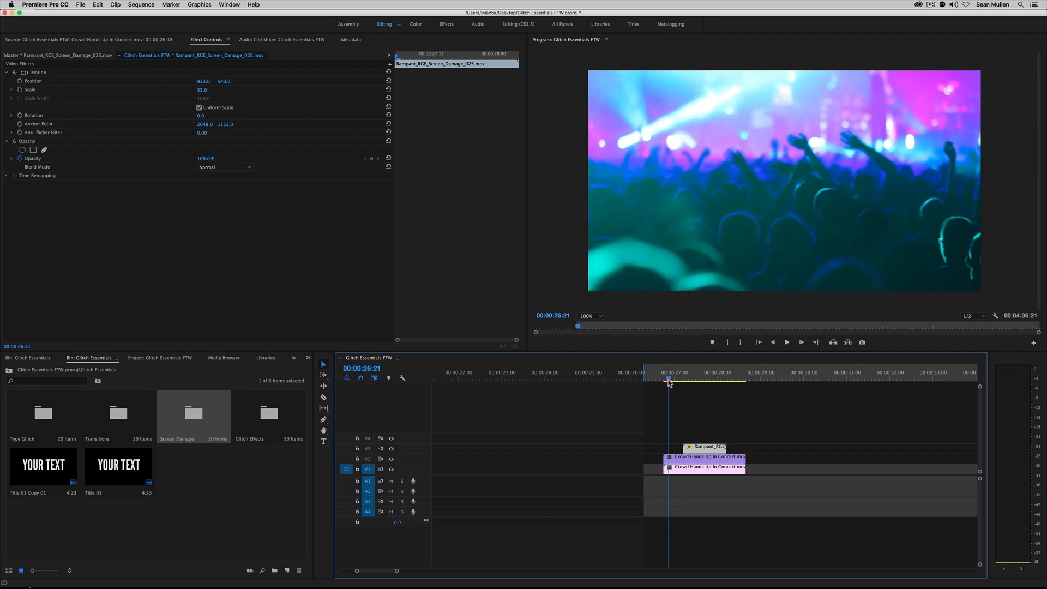
pyautogui.press('space')
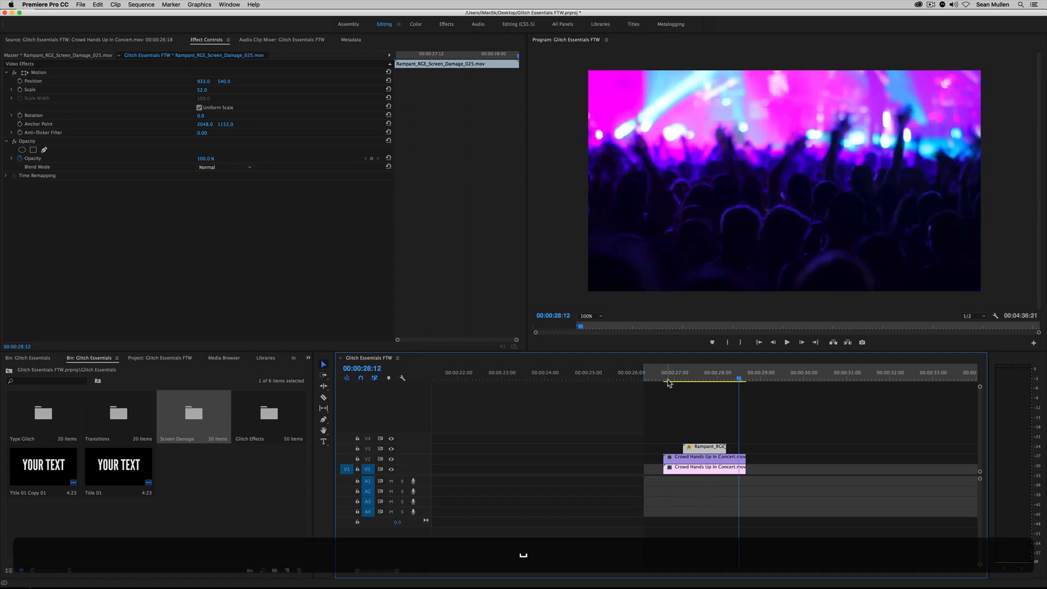
pyautogui.press('space')
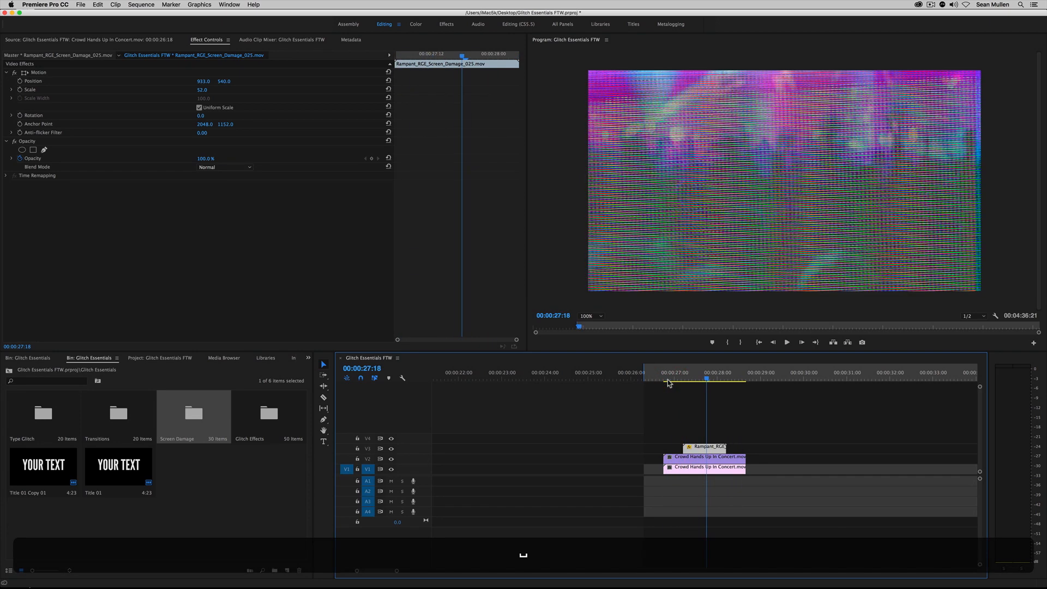
# Step: Find the Track Matte Key effect by searching for "track" and apply it to the V2 crowd clip
pyautogui.click(694, 466)
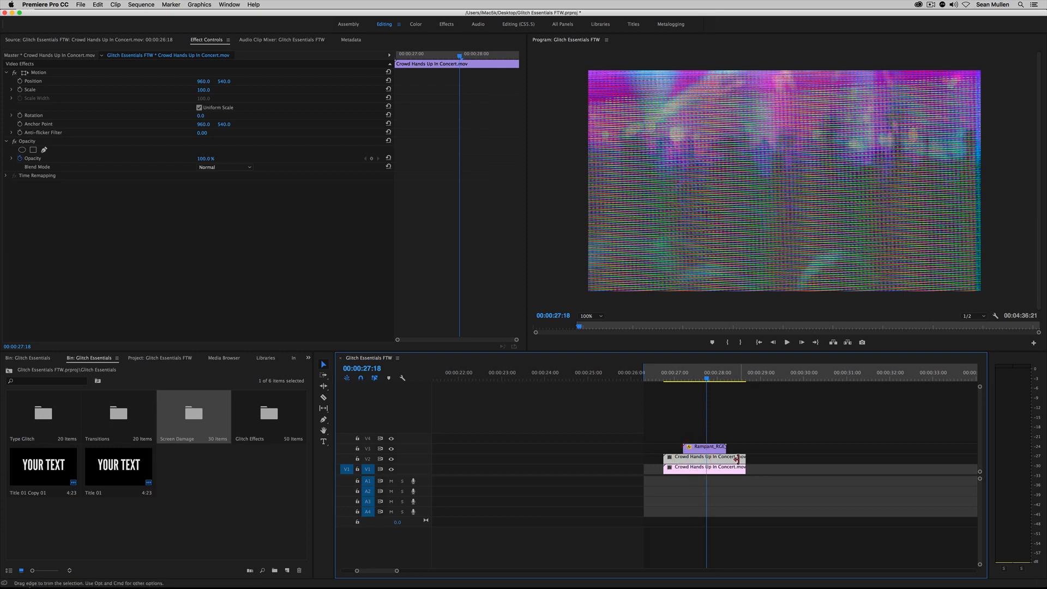
pyautogui.click(308, 360)
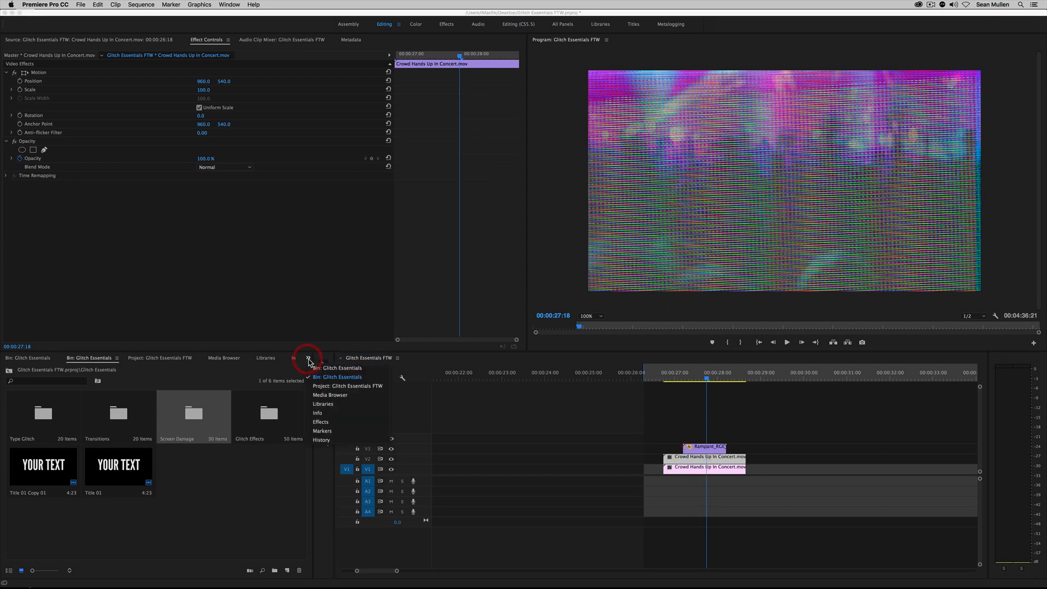
pyautogui.click(322, 422)
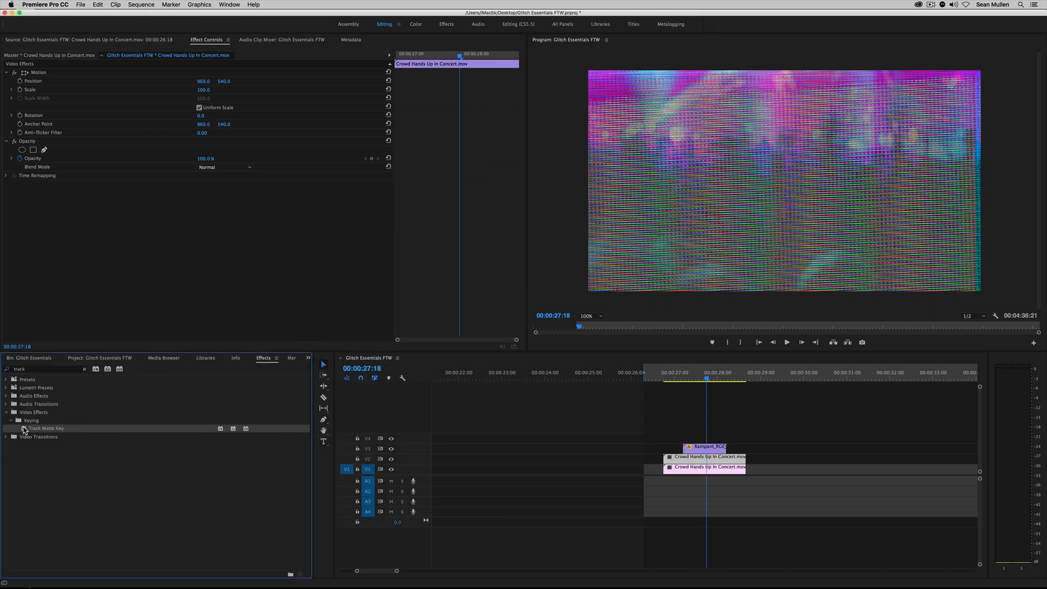
pyautogui.click(84, 370)
pyautogui.click(59, 369)
pyautogui.write('track')
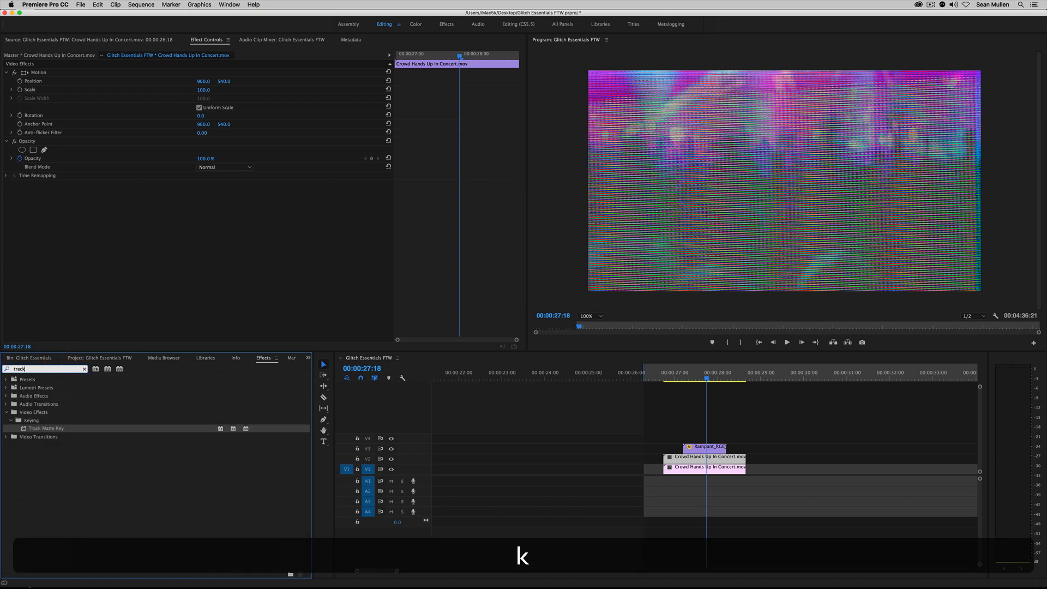
pyautogui.click(24, 430)
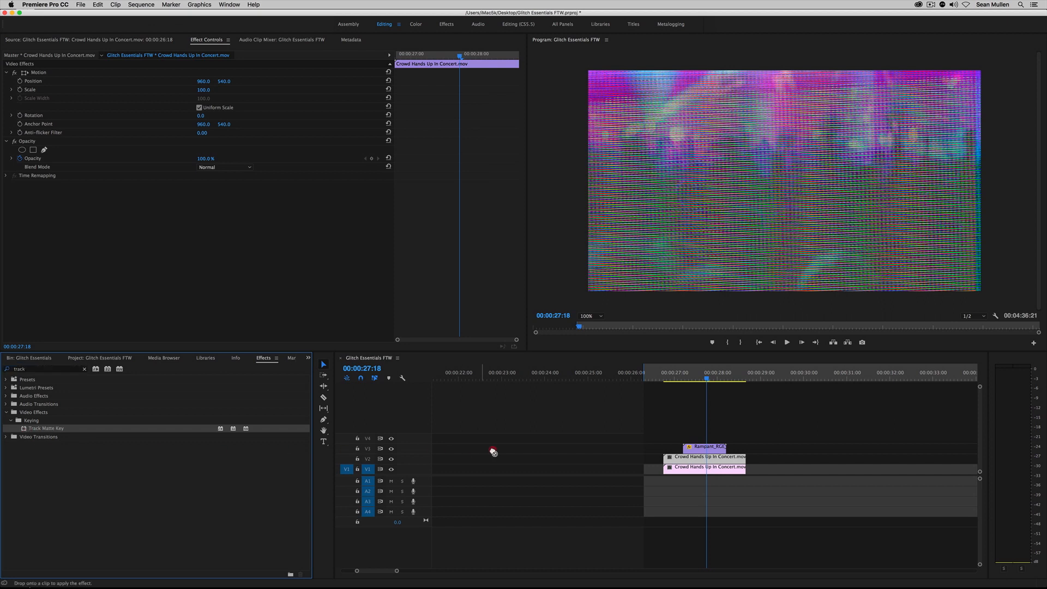
pyautogui.moveTo(681, 447); pyautogui.dragTo(689, 459)
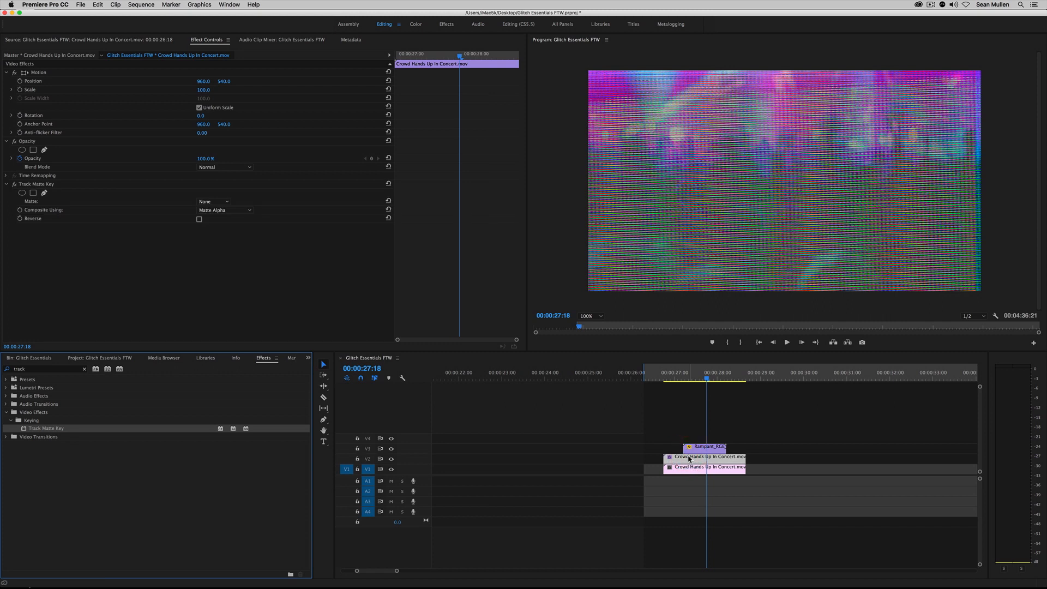
# Step: Set the V2 crowd clip's Track Matte Key matte to Video 3, and play the section to check it
pyautogui.click(693, 461)
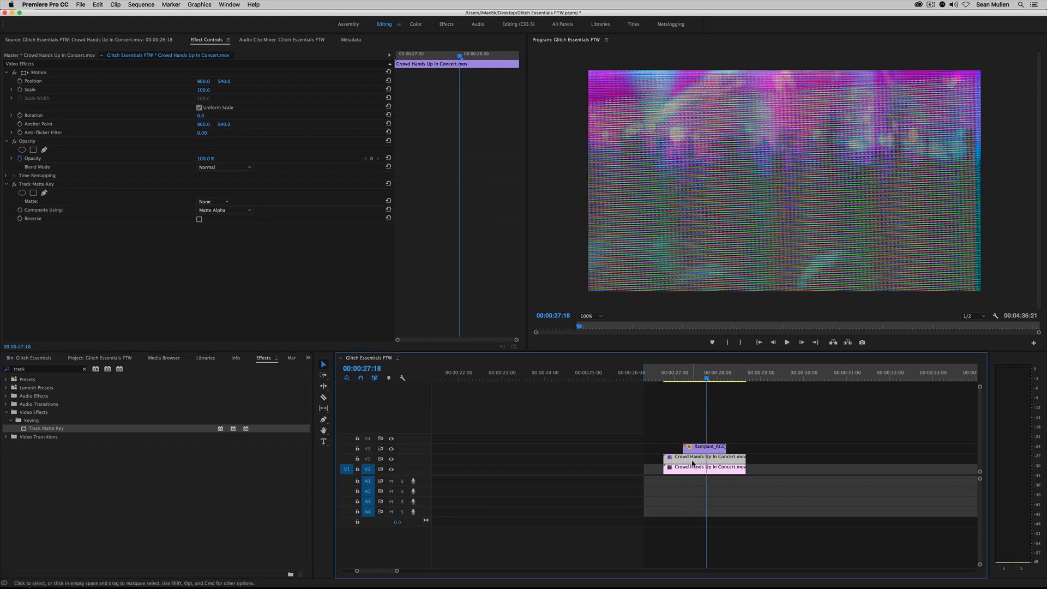
pyautogui.hotkey('shift', '5')
pyautogui.click(34, 185)
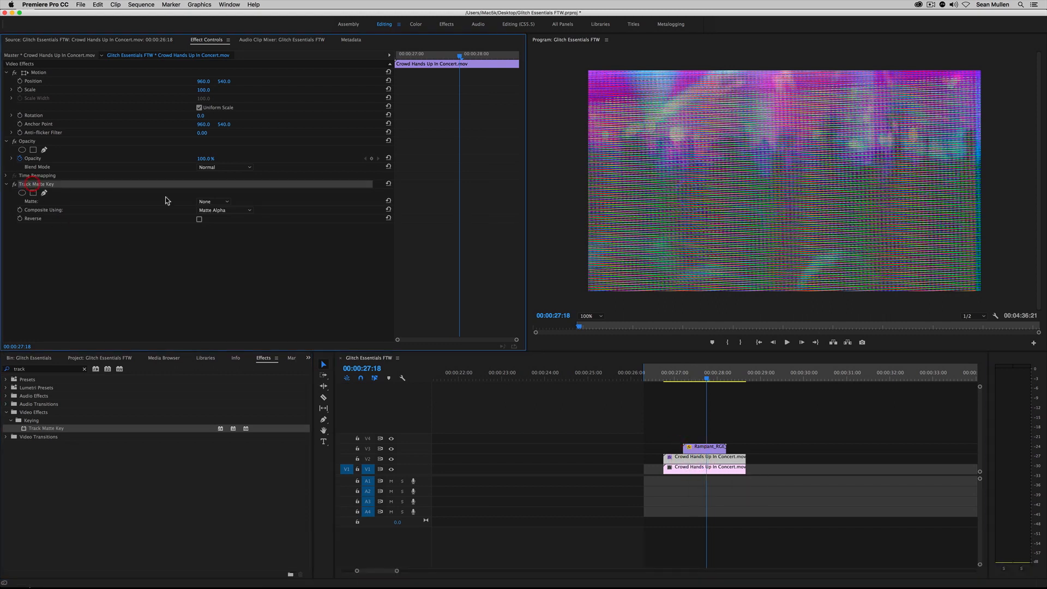
pyautogui.click(215, 203)
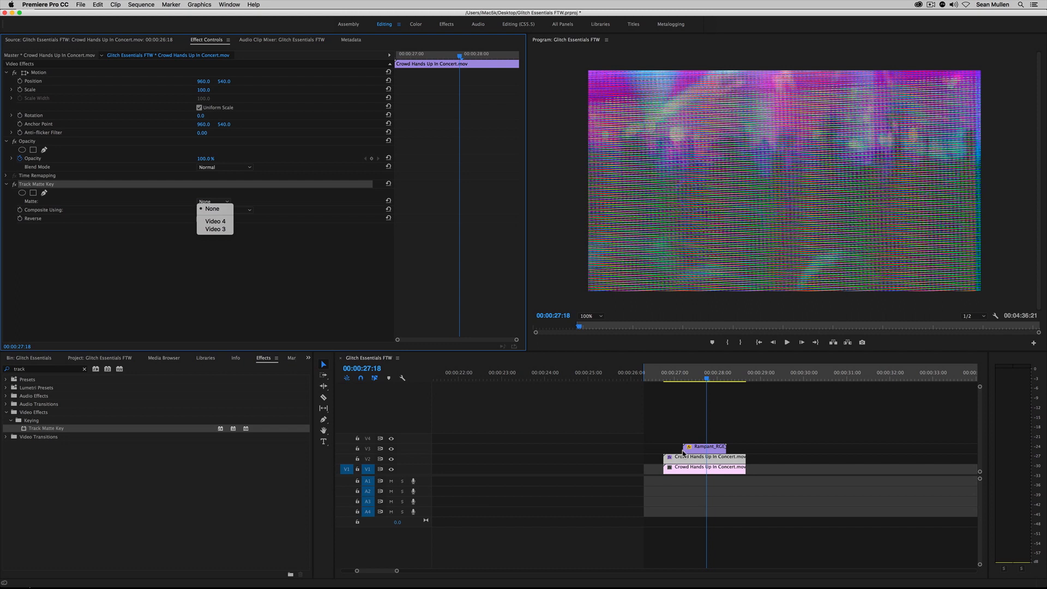
pyautogui.click(228, 232)
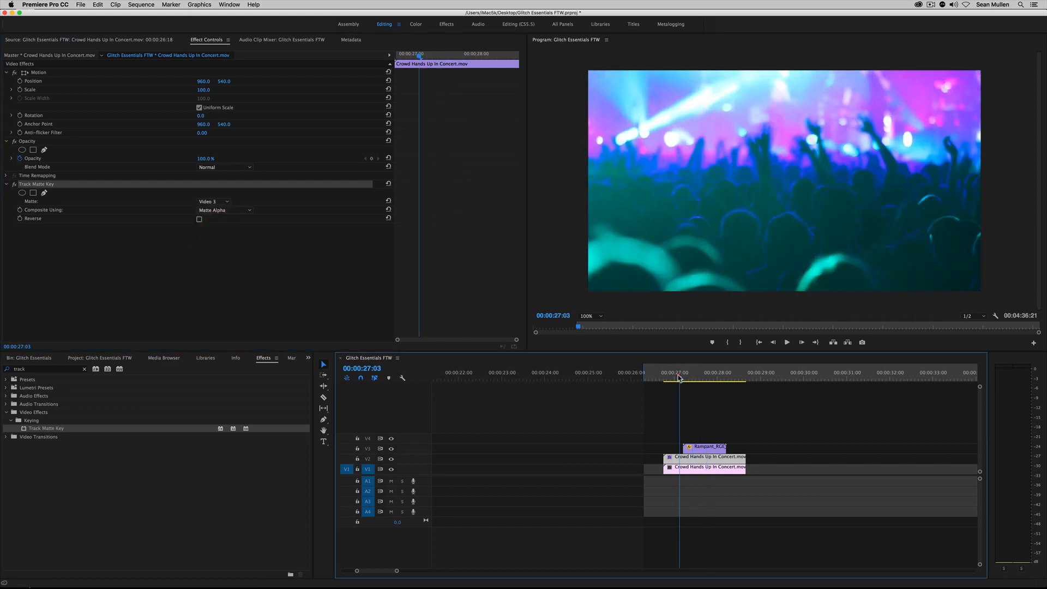
pyautogui.press('space')
pyautogui.press('space')
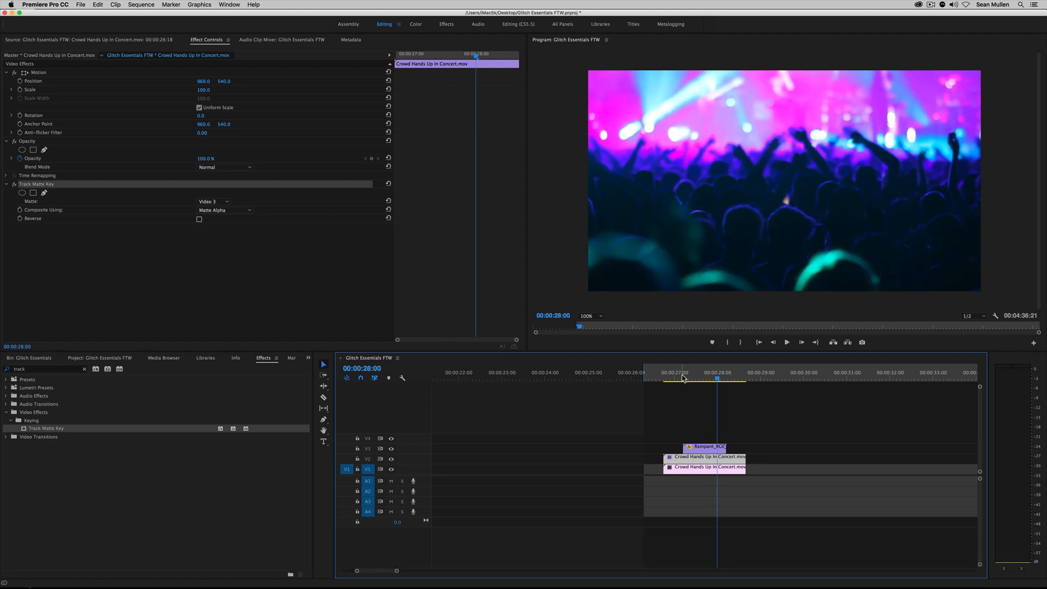
pyautogui.moveTo(683, 377); pyautogui.dragTo(688, 385)
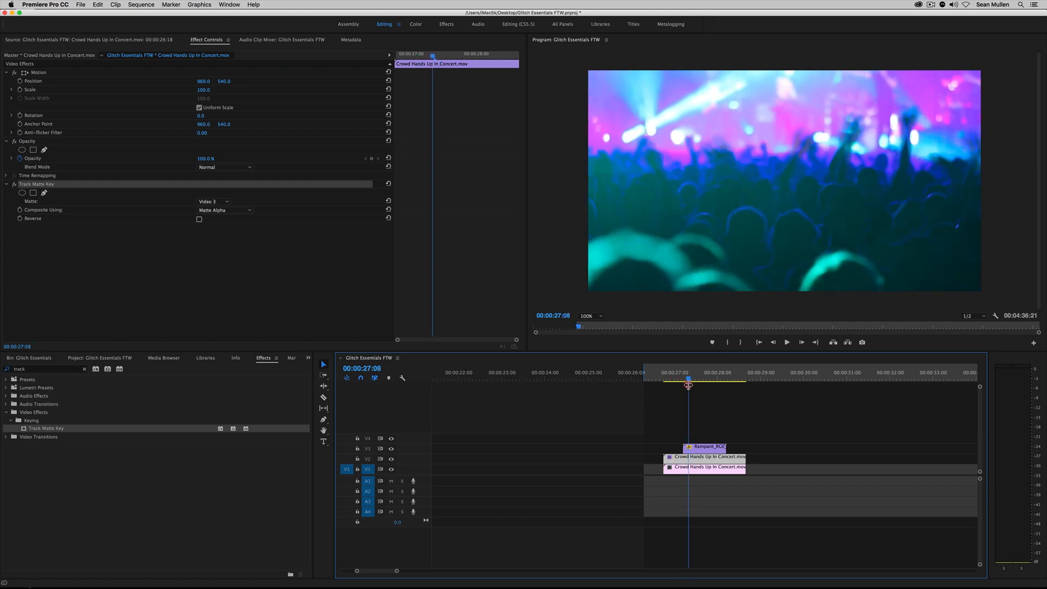
# Step: Disable the V1 crowd clip and play the section to see the matted V2 clip alone
pyautogui.click(712, 473)
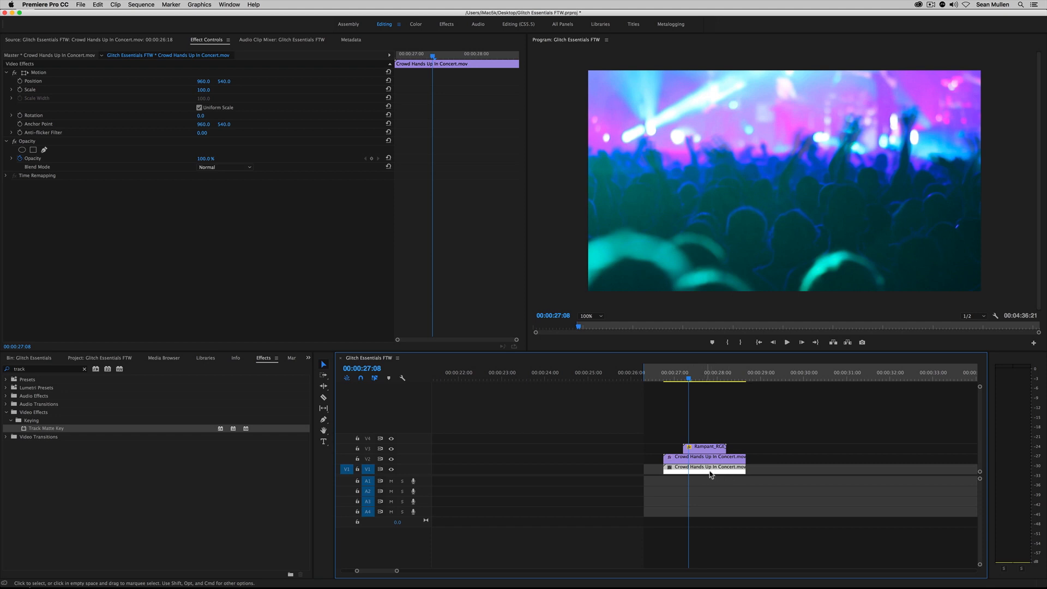
pyautogui.click(709, 461)
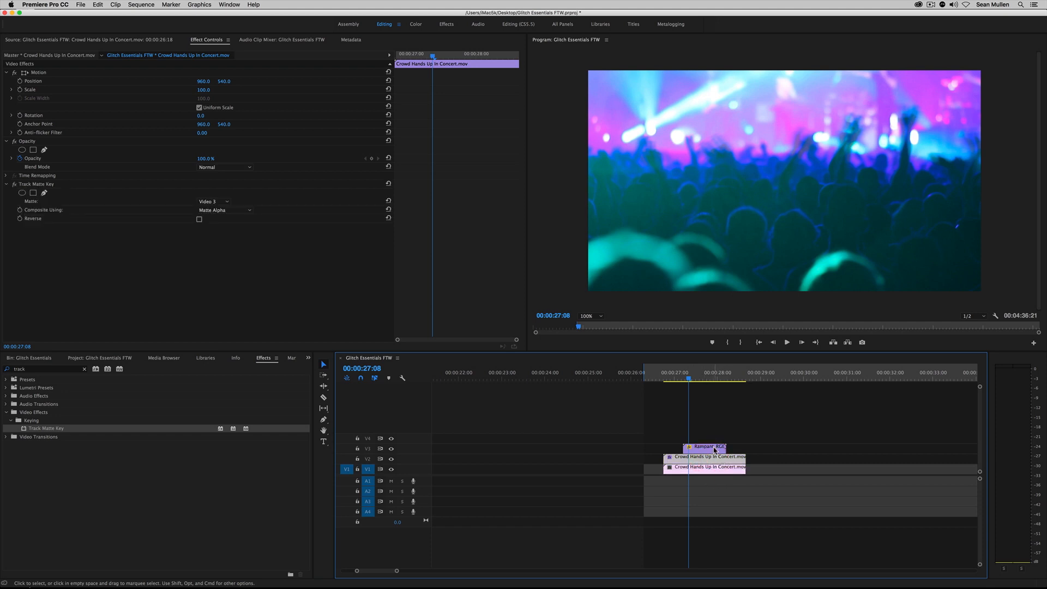
pyautogui.rightClick(715, 472)
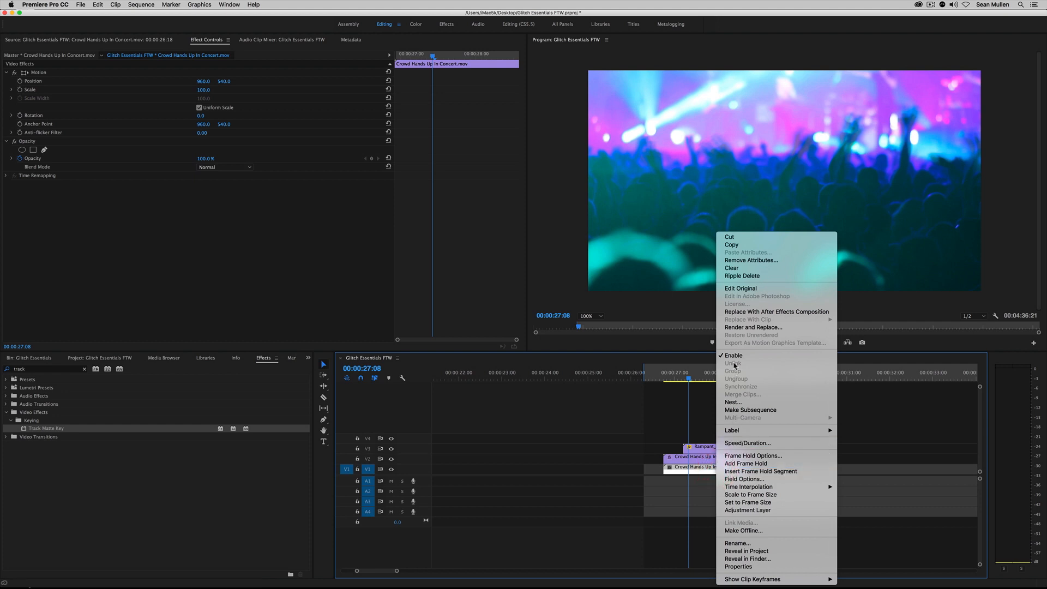
pyautogui.click(733, 355)
pyautogui.moveTo(703, 381)
pyautogui.mouseDown()
pyautogui.moveTo(676, 382)
pyautogui.moveTo(707, 383)
pyautogui.mouseUp()
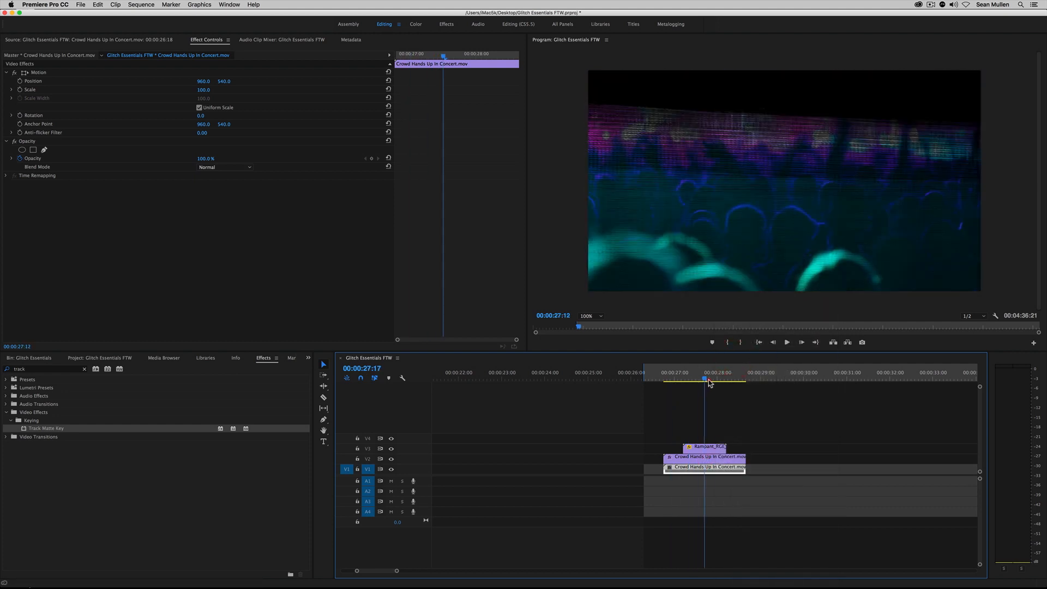
pyautogui.press('space')
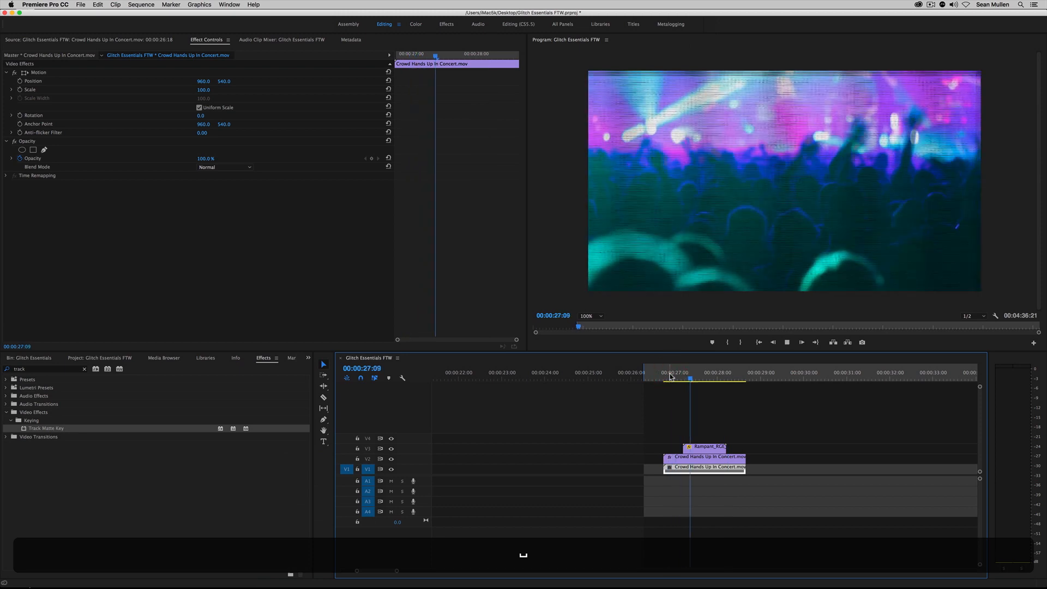
pyautogui.press('space')
# Step: Replay the section with the V1 crowd clip disabled to examine how the screen damage cuts into the V2 footage
pyautogui.click(712, 456)
pyautogui.click(711, 452)
pyautogui.click(671, 374)
pyautogui.press('space')
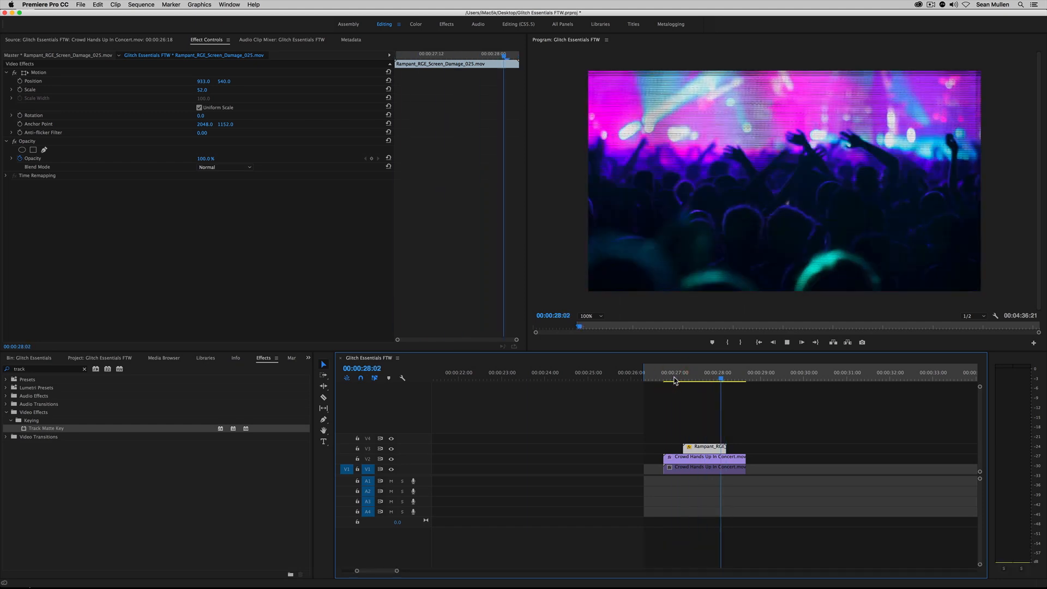
pyautogui.press('space')
pyautogui.click(670, 378)
pyautogui.press('space')
pyautogui.press('space')
pyautogui.click(688, 375)
# Step: Re-enable the V1 crowd clip and play the section to check the composite
pyautogui.rightClick(704, 472)
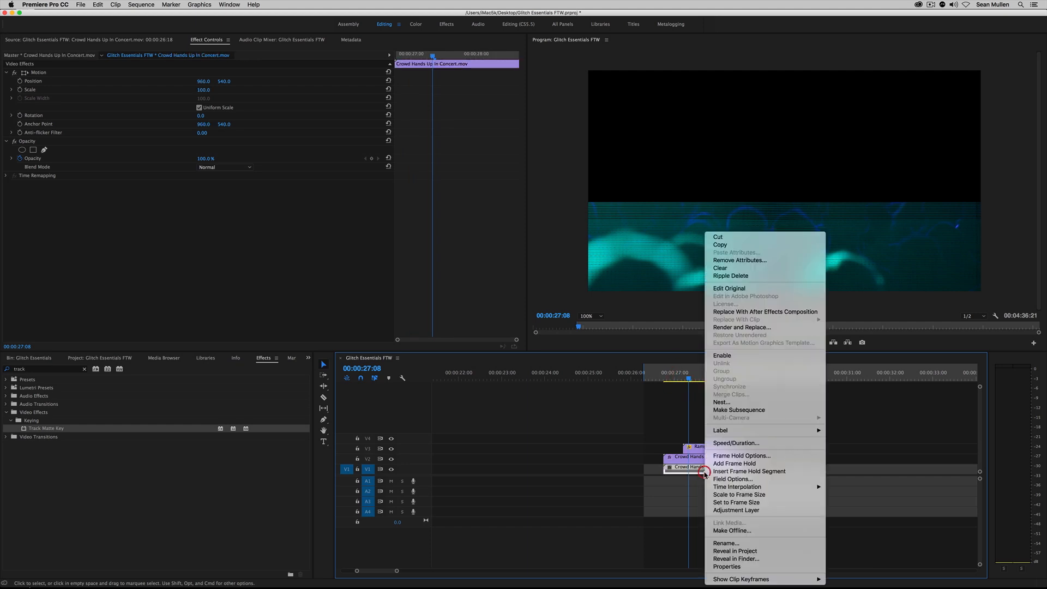
pyautogui.click(722, 355)
pyautogui.click(676, 380)
pyautogui.press('space')
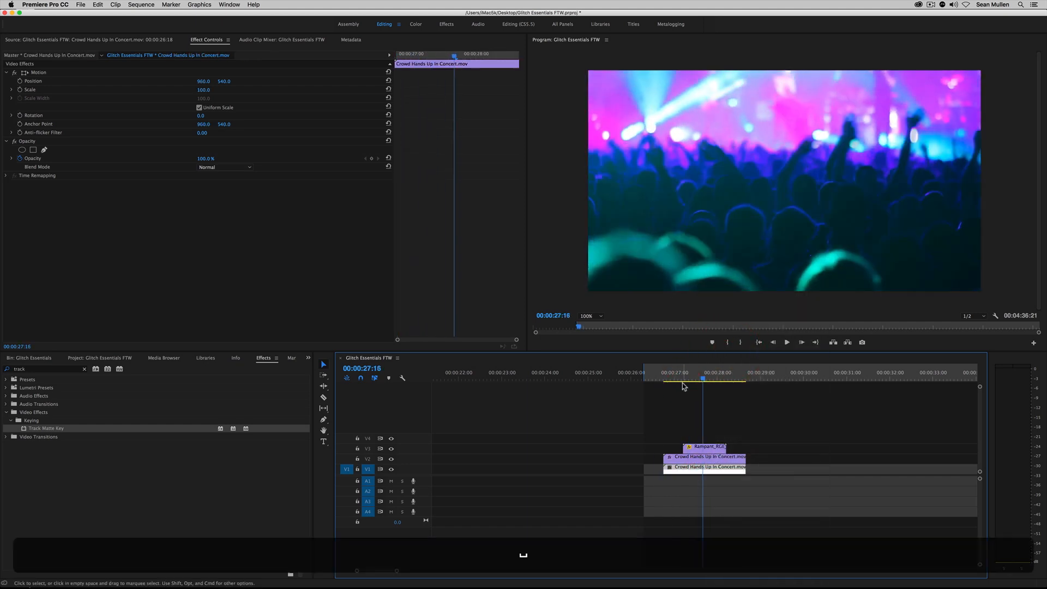
# Step: Set the V2 crowd clip's Scale to 105, and play the section to check the offset
pyautogui.moveTo(701, 461); pyautogui.dragTo(701, 460)
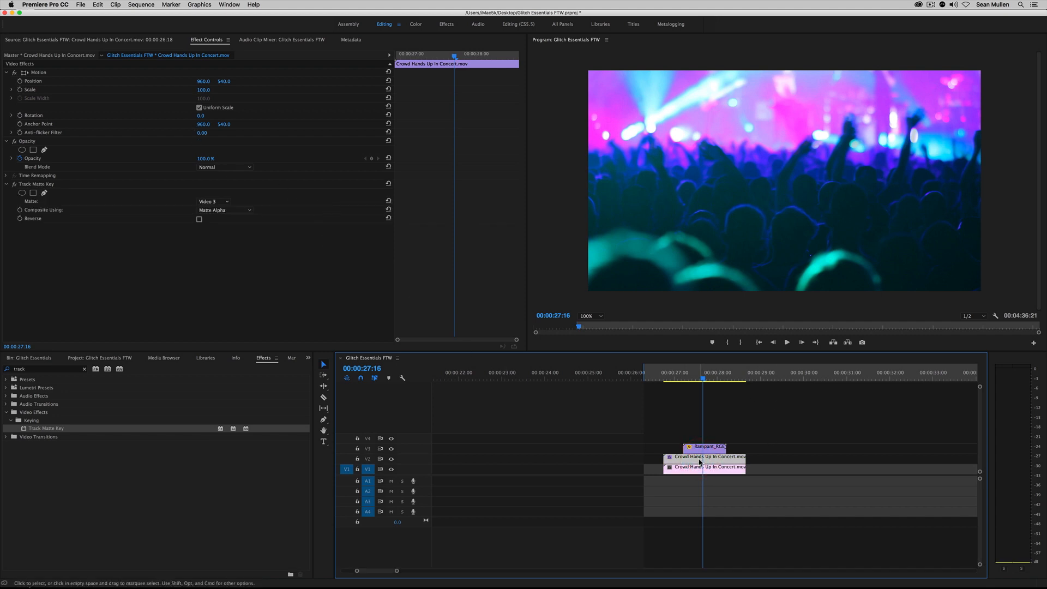
pyautogui.hotkey('shift', '5')
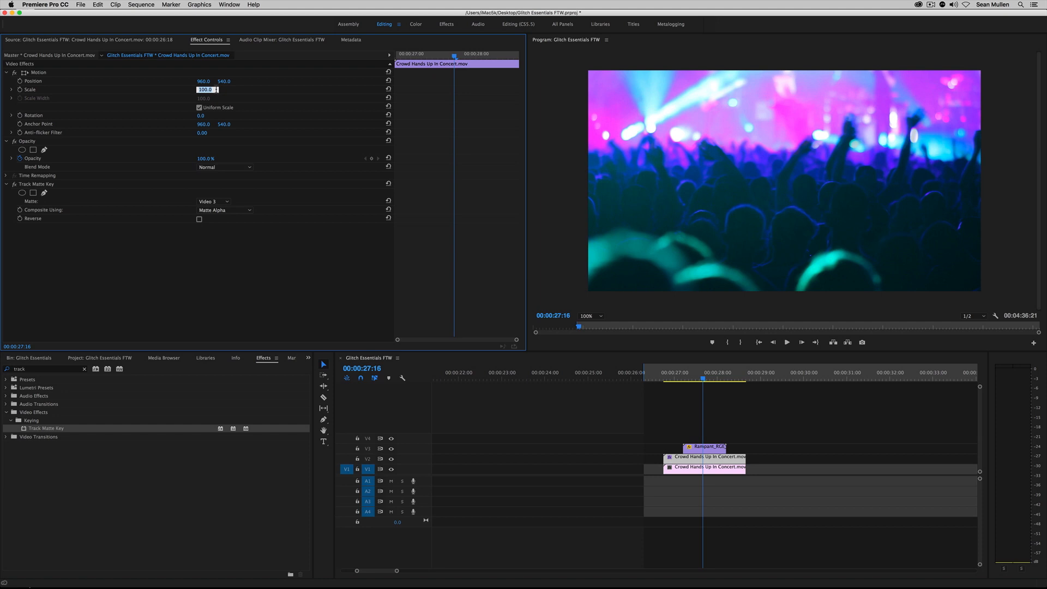
pyautogui.write('1')
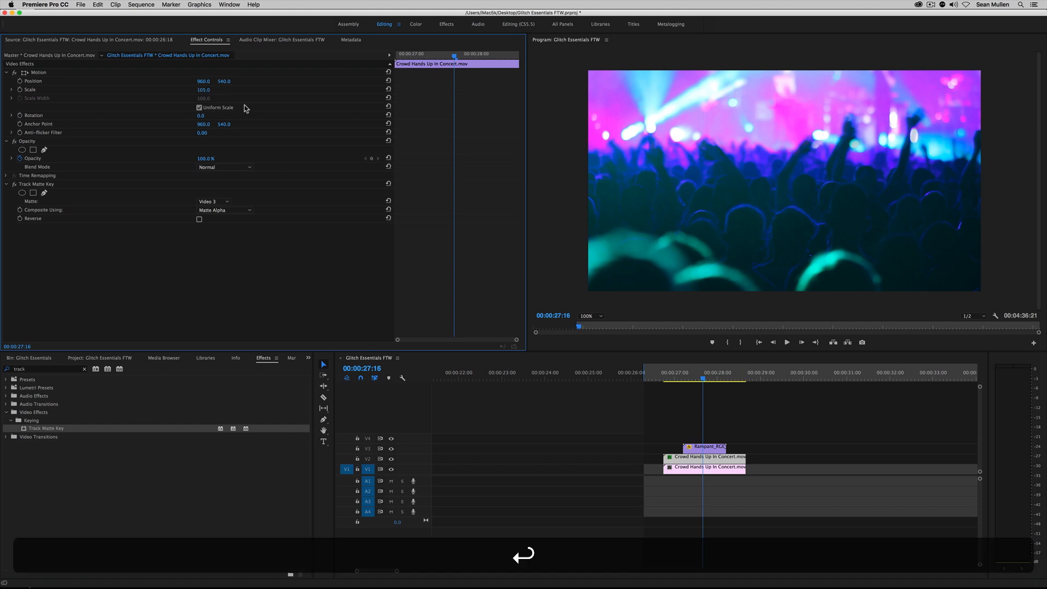
pyautogui.click(679, 381)
pyautogui.press('space')
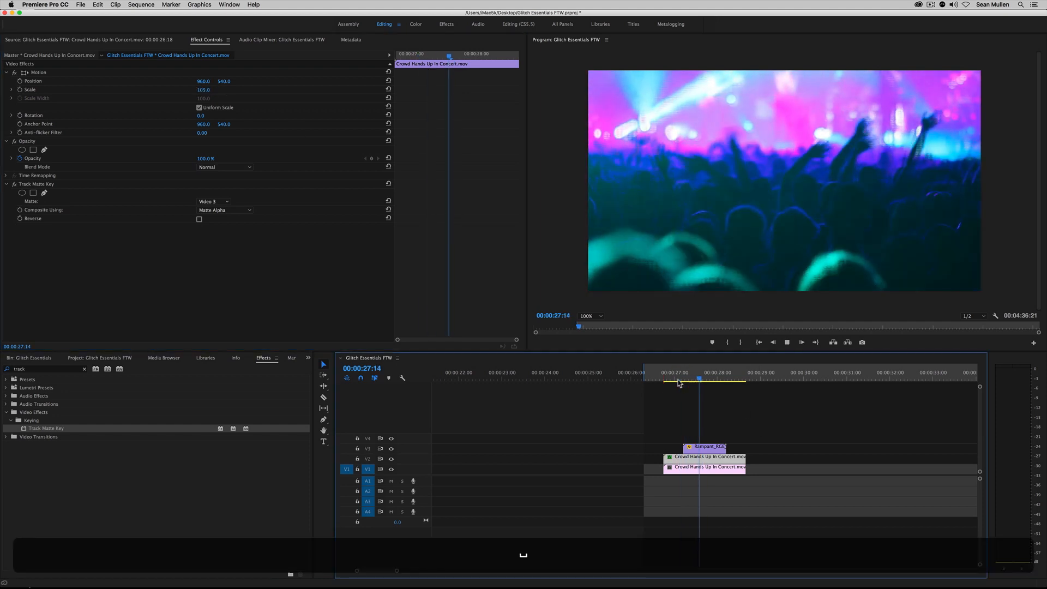
pyautogui.click(679, 381)
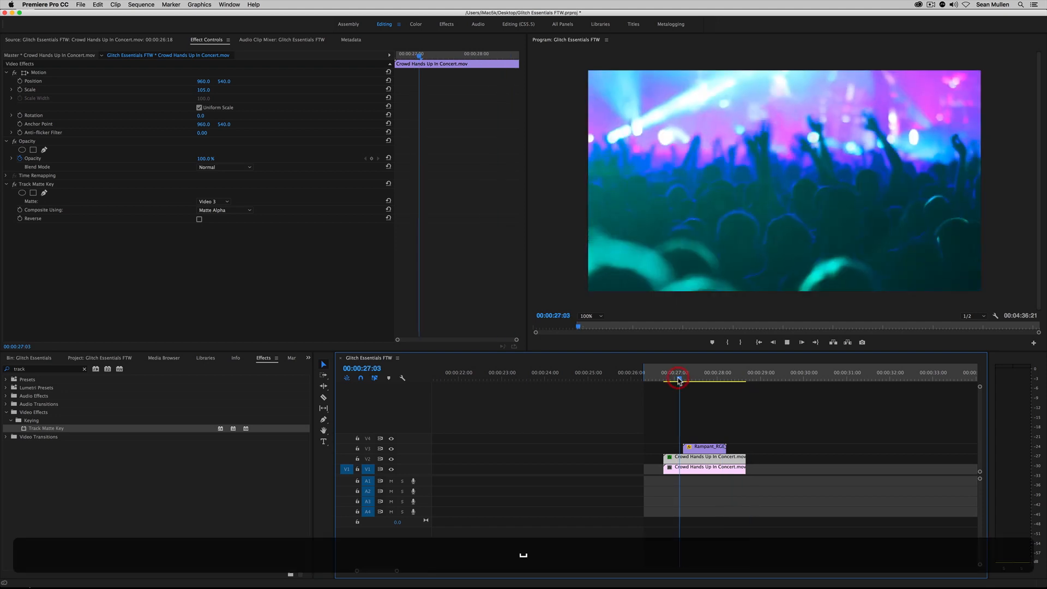
pyautogui.press('space')
pyautogui.moveTo(678, 379); pyautogui.dragTo(693, 380)
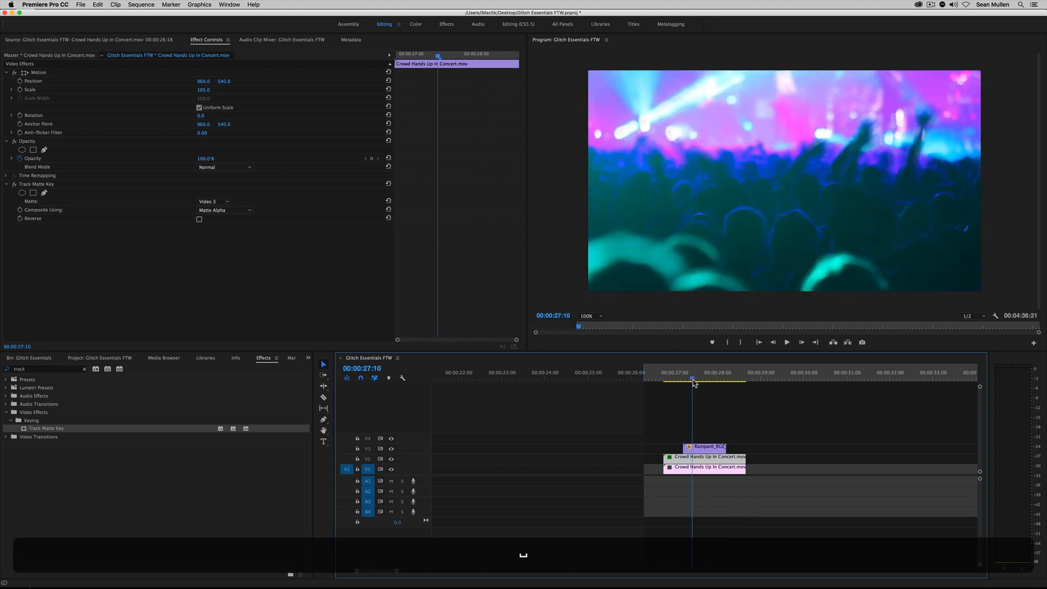
# Step: Set the V2 crowd clip's Scale to 115, and play the section several times to check the distortion
pyautogui.click(207, 89)
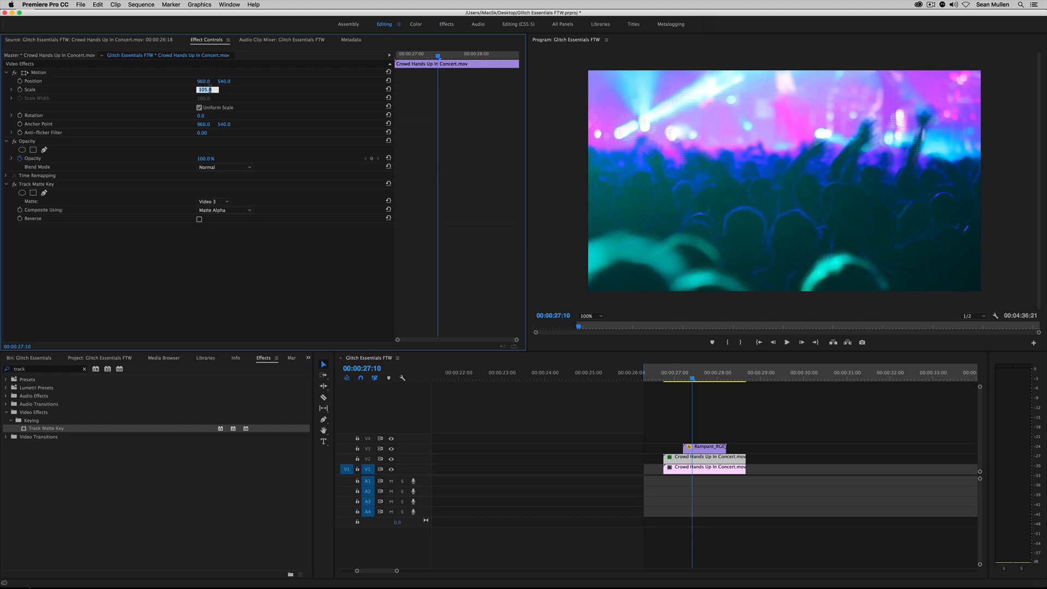
pyautogui.write('115')
pyautogui.press('Return')
pyautogui.click(658, 376)
pyautogui.press('space')
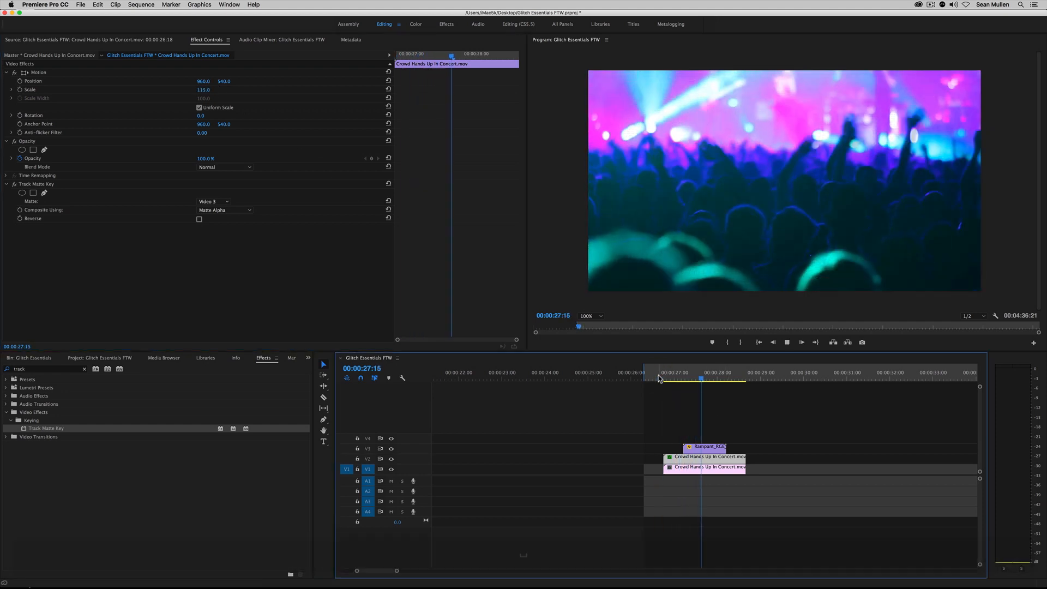
pyautogui.click(658, 376)
pyautogui.press('space')
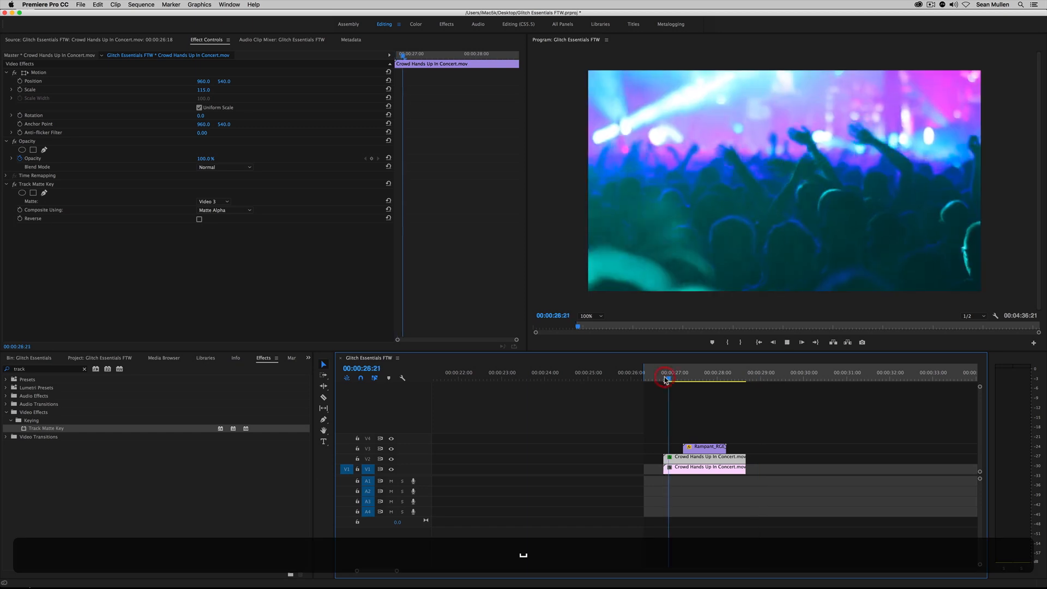
pyautogui.click(664, 377)
pyautogui.press('space')
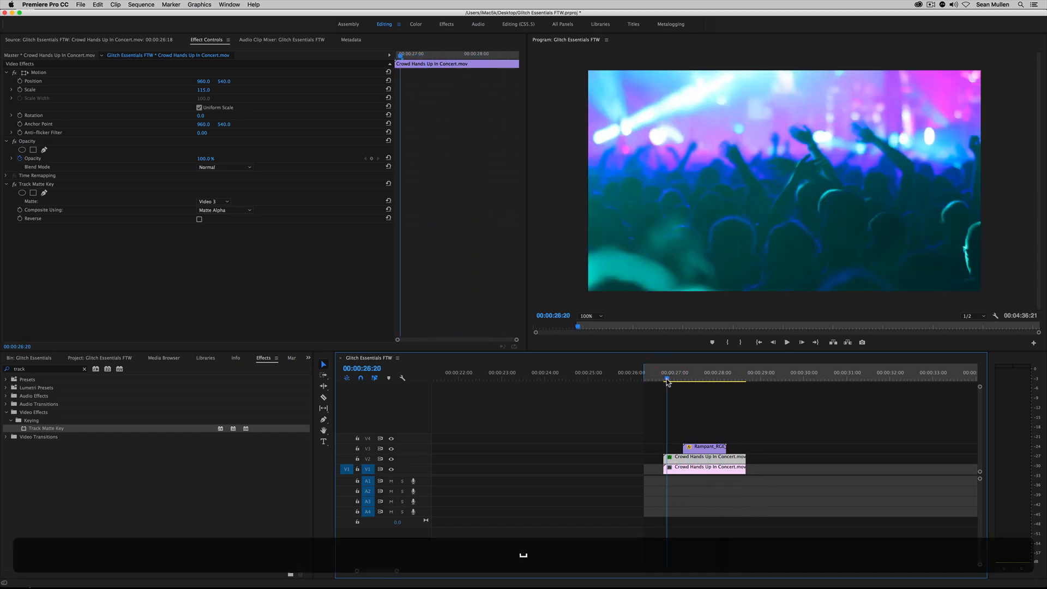
pyautogui.click(665, 377)
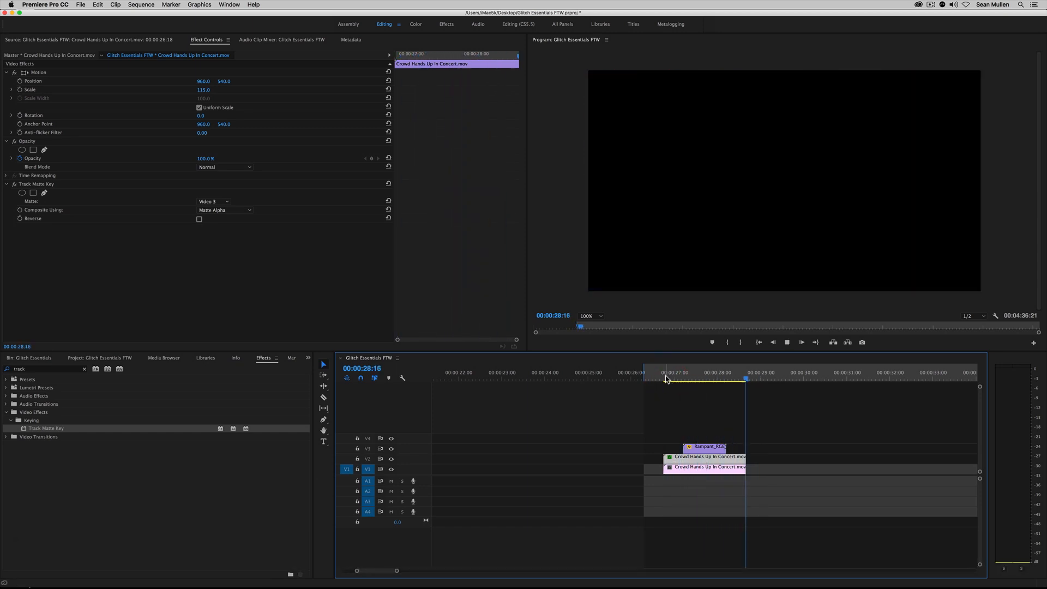
pyautogui.press('space')
pyautogui.press('space')
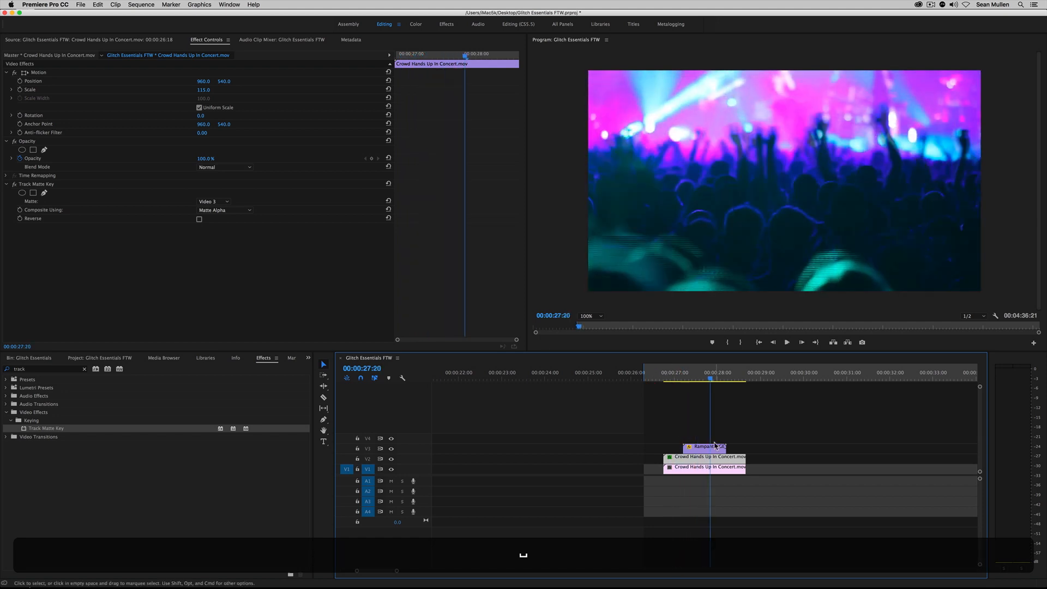
# Step: Duplicate the V3 screen damage clip onto V4 directly above it, and play the section to check it
pyautogui.click(709, 447)
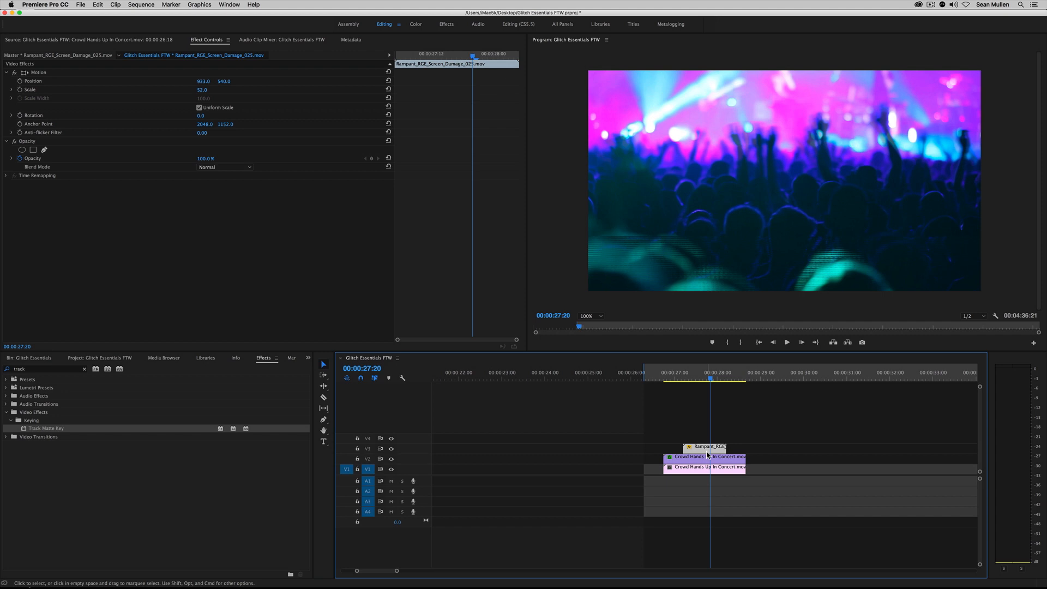
pyautogui.press('alt')
pyautogui.moveTo(707, 452); pyautogui.dragTo(707, 441)
pyautogui.click(673, 375)
pyautogui.press('space')
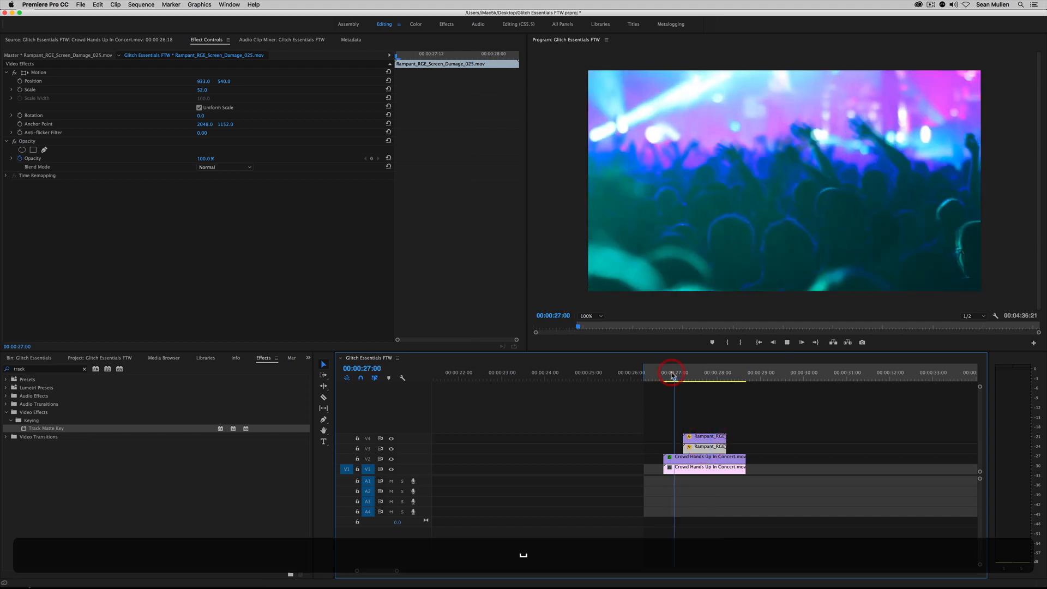
pyautogui.press('space')
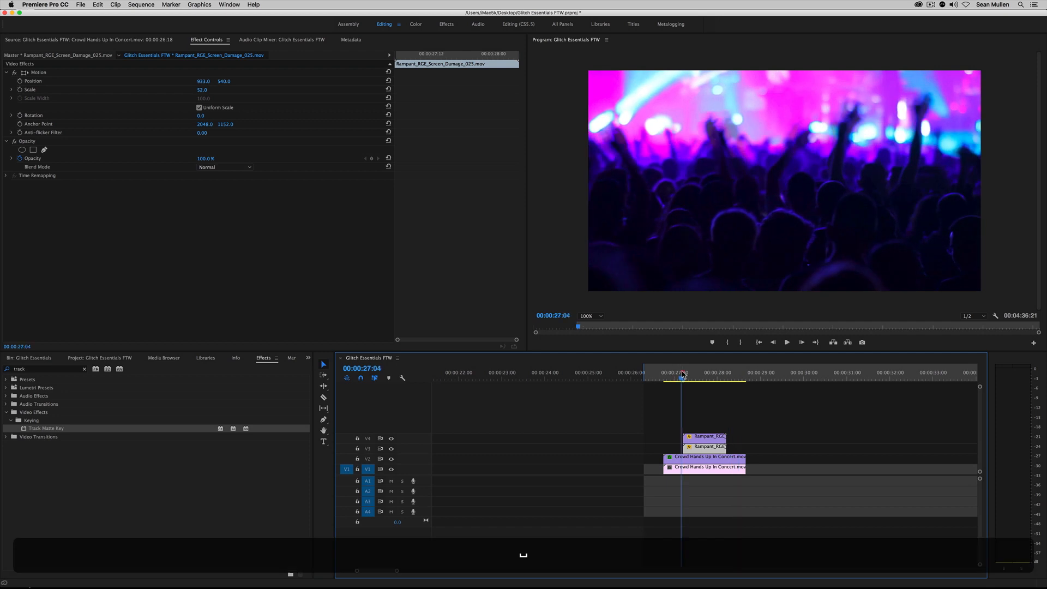
# Step: Turn off Opacity keyframing for the V4 screen damage clip and set its Opacity to 50%
pyautogui.press('space')
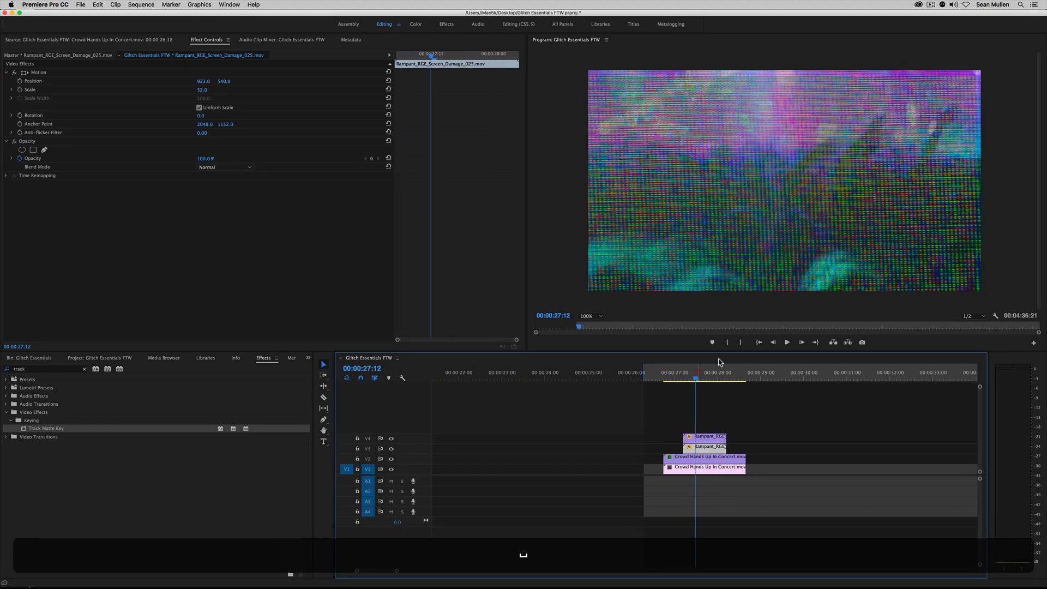
pyautogui.click(755, 428)
pyautogui.click(707, 439)
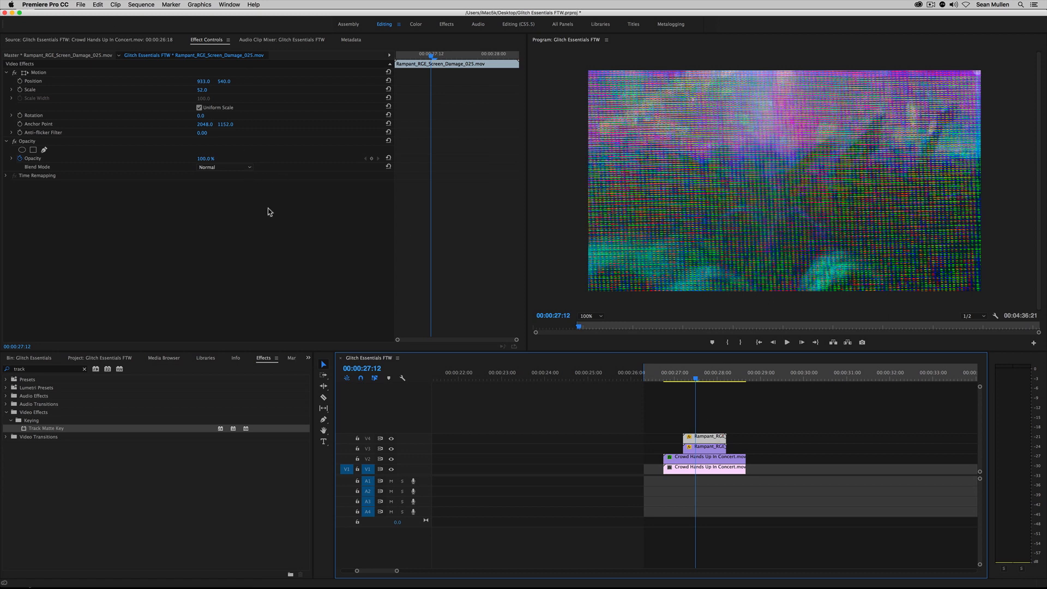
pyautogui.click(20, 158)
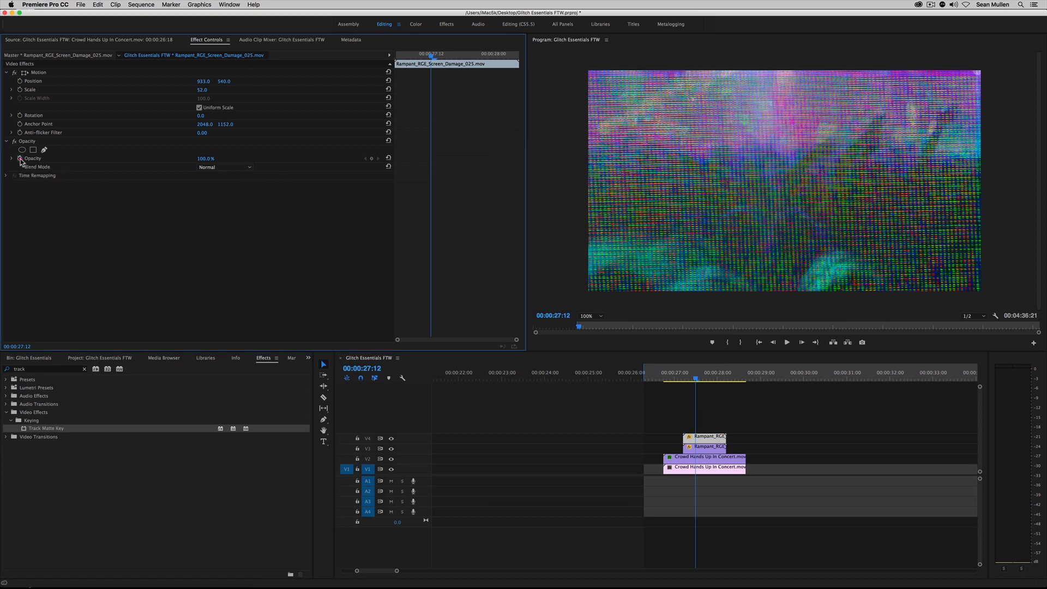
pyautogui.moveTo(202, 160); pyautogui.dragTo(176, 161)
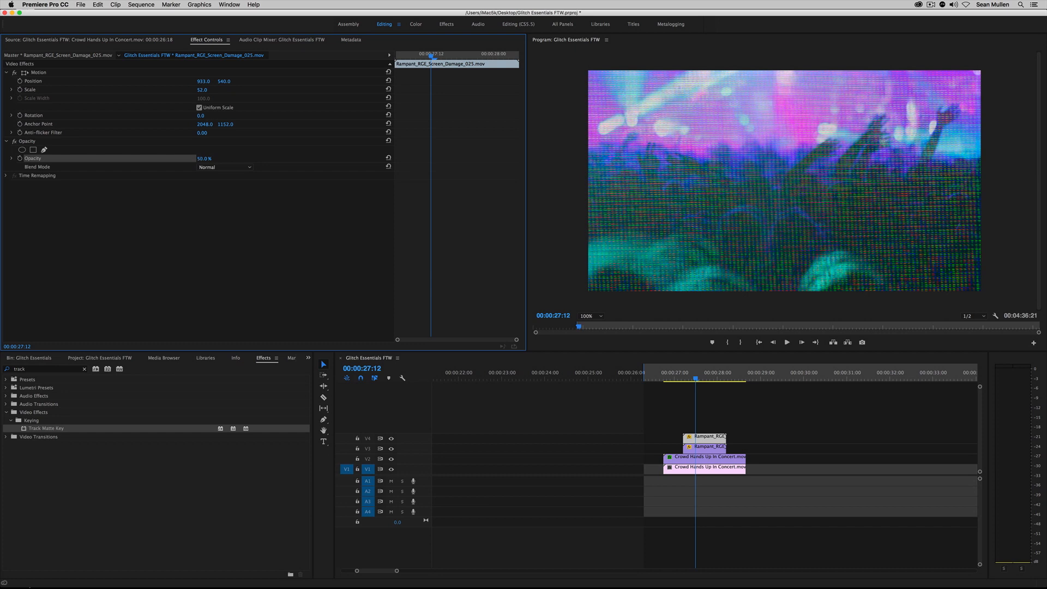
# Step: Set the V4 screen damage clip's blend mode to Screen, and play the section to check it
pyautogui.click(231, 168)
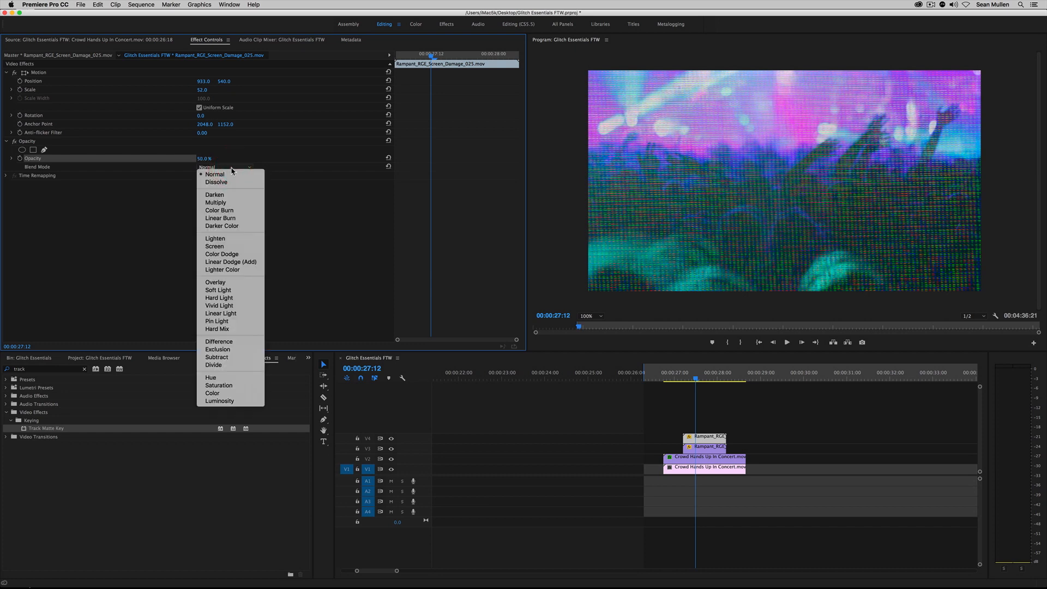
pyautogui.click(218, 247)
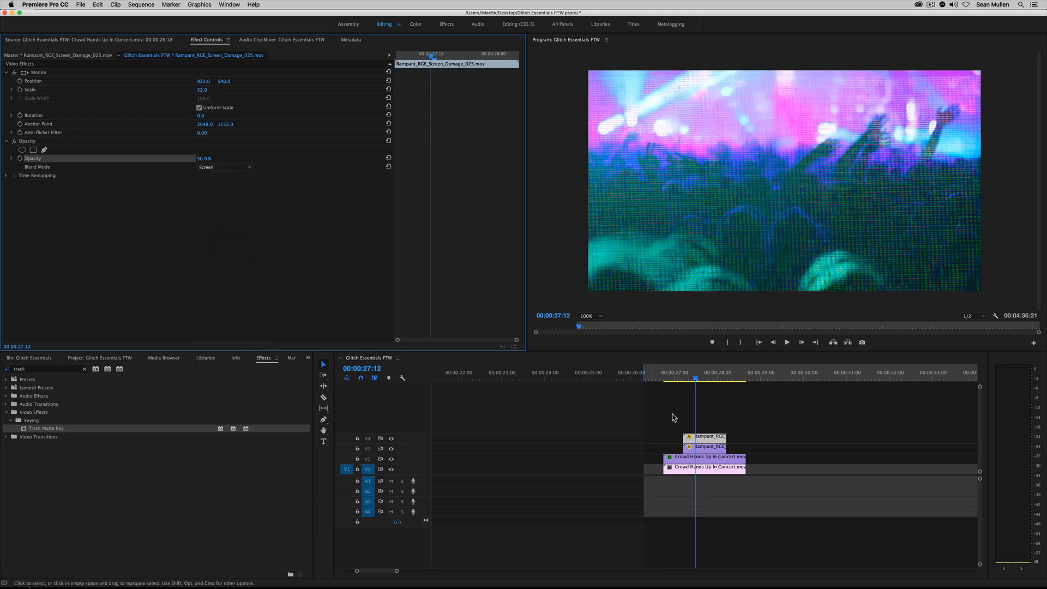
pyautogui.click(663, 382)
pyautogui.press('space')
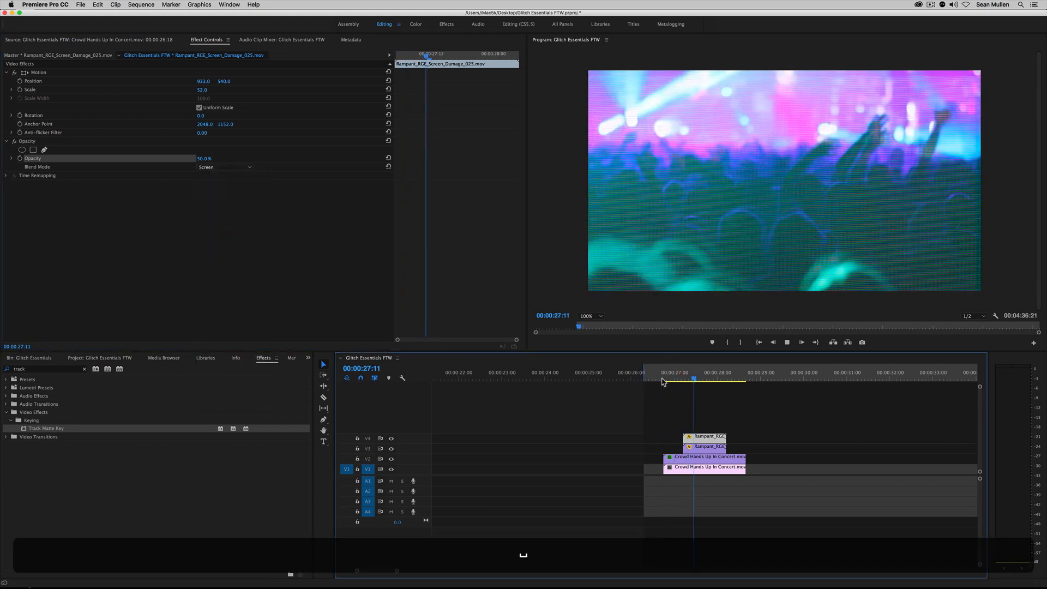
pyautogui.press('space')
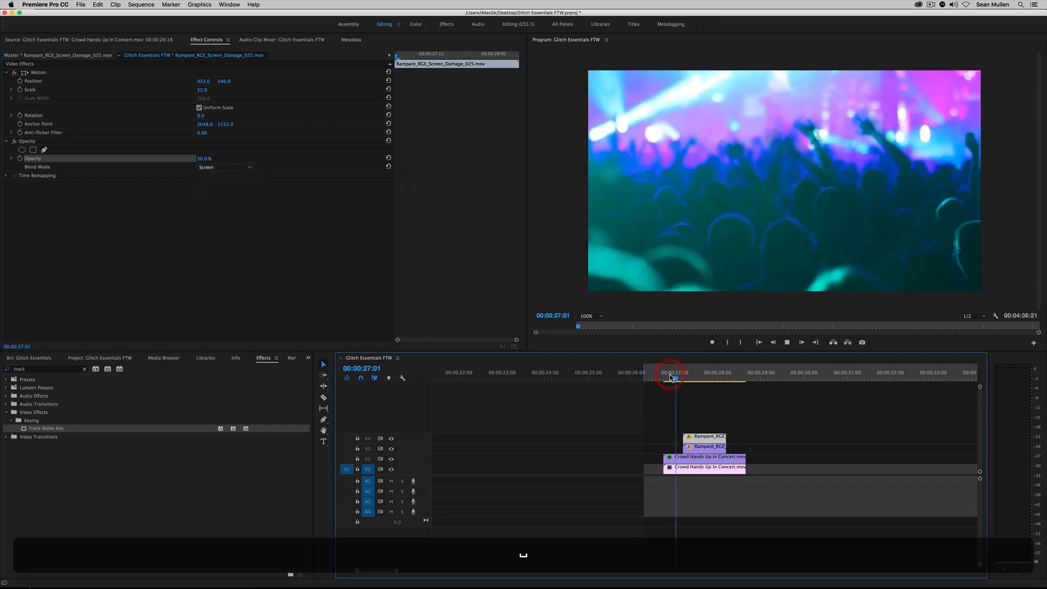
pyautogui.press('space')
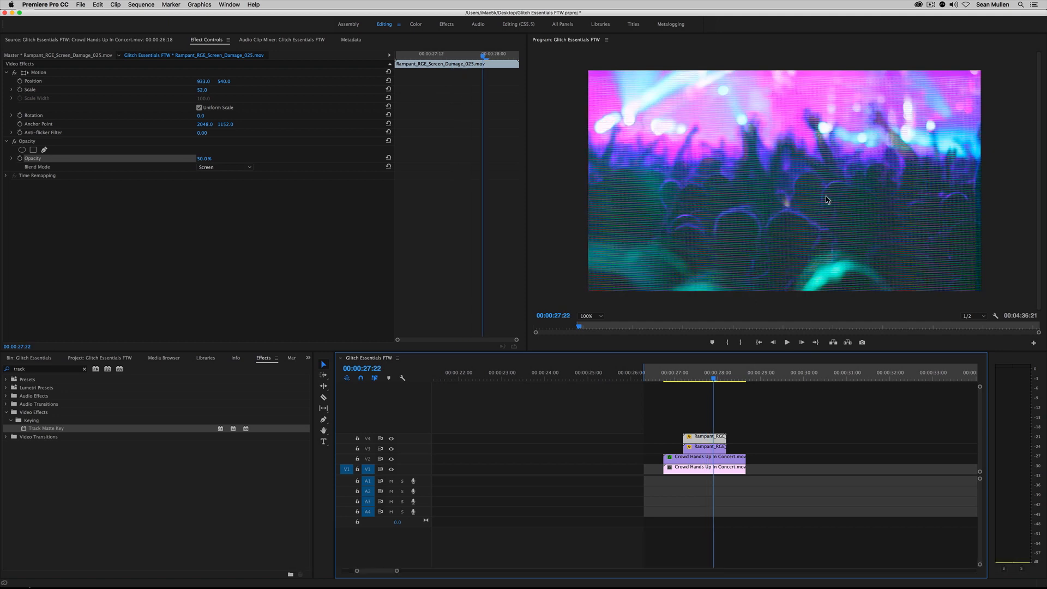
# Step: Set the V4 screen damage clip's blend mode to Linear Dodge (Add), and play the section several times
pyautogui.click(221, 168)
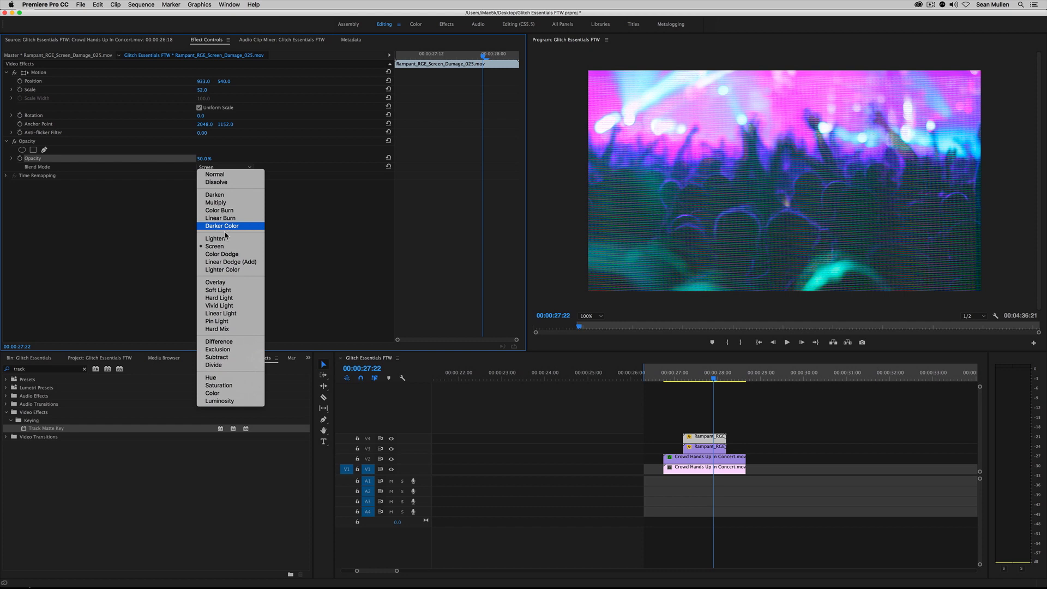
pyautogui.click(225, 262)
pyautogui.click(646, 375)
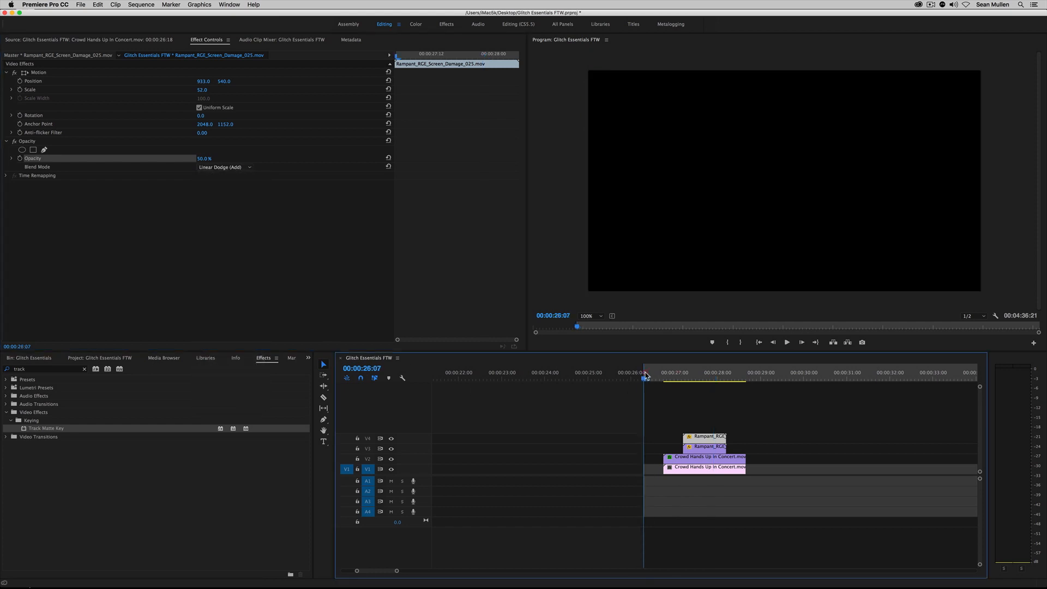
pyautogui.press('space')
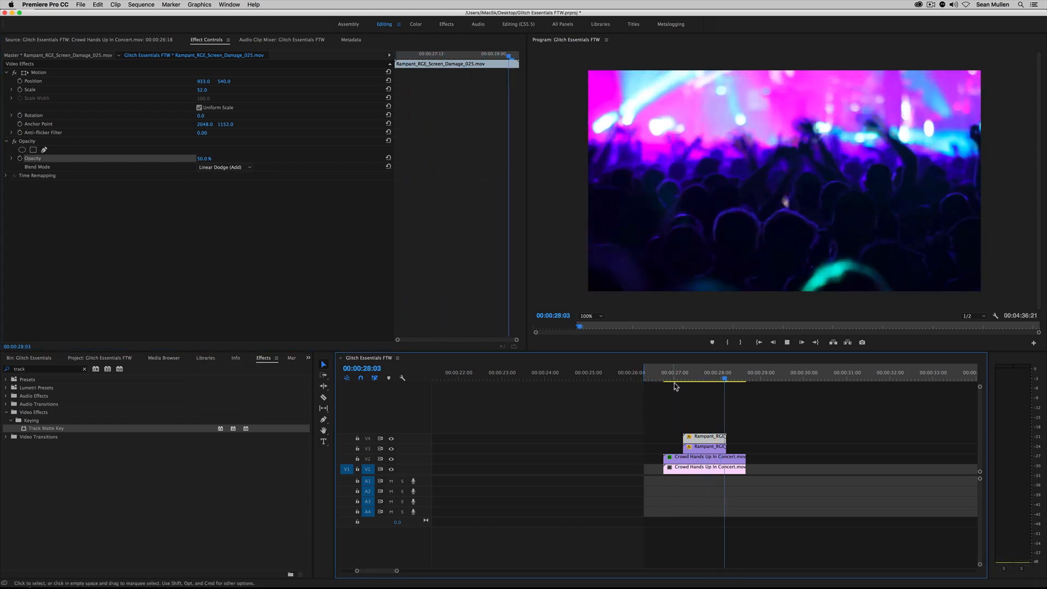
pyautogui.click(671, 375)
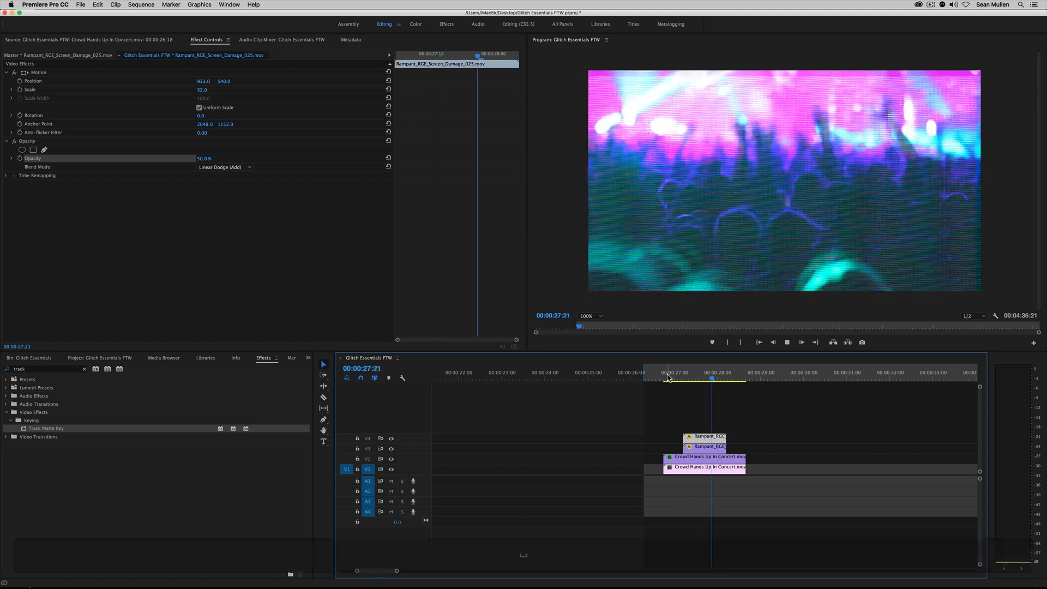
pyautogui.press('space')
pyautogui.click(666, 375)
pyautogui.press('space')
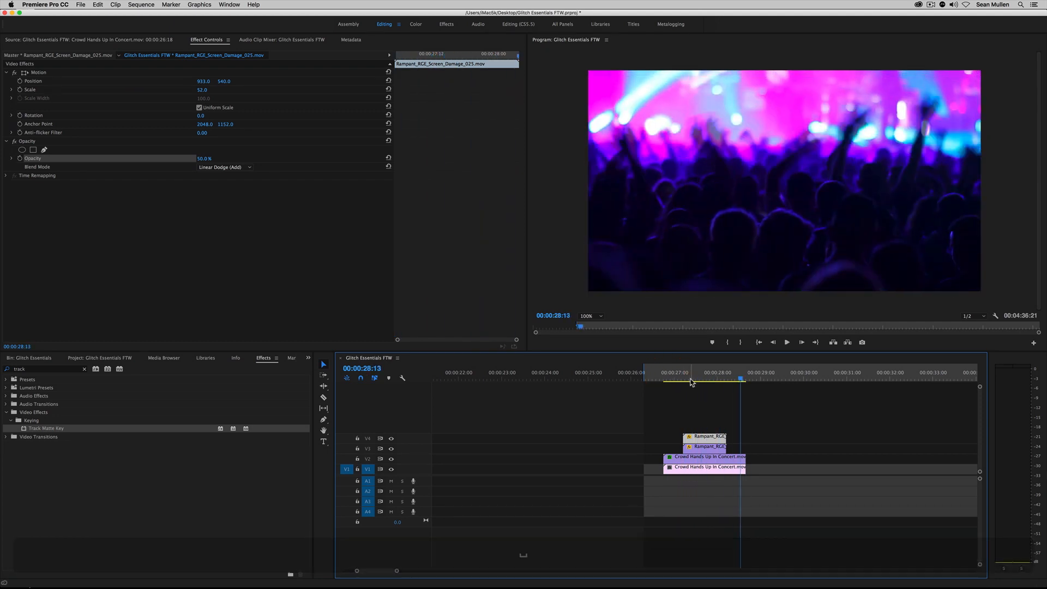
# Step: Set the V4 screen damage clip's blend mode to Overlay, and play the section to check it
pyautogui.click(240, 168)
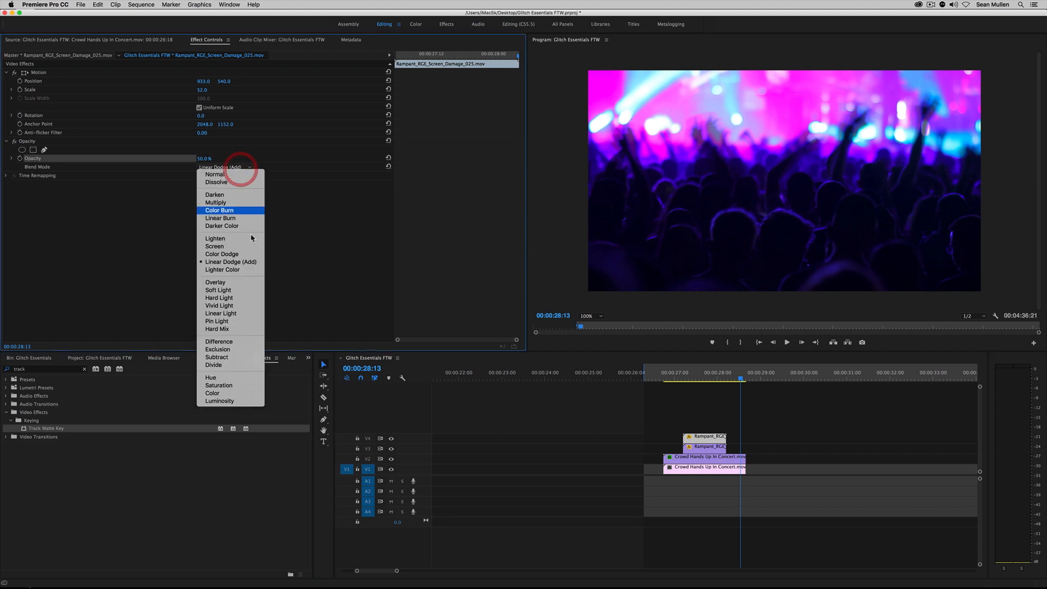
pyautogui.click(251, 282)
pyautogui.click(664, 372)
pyautogui.press('space')
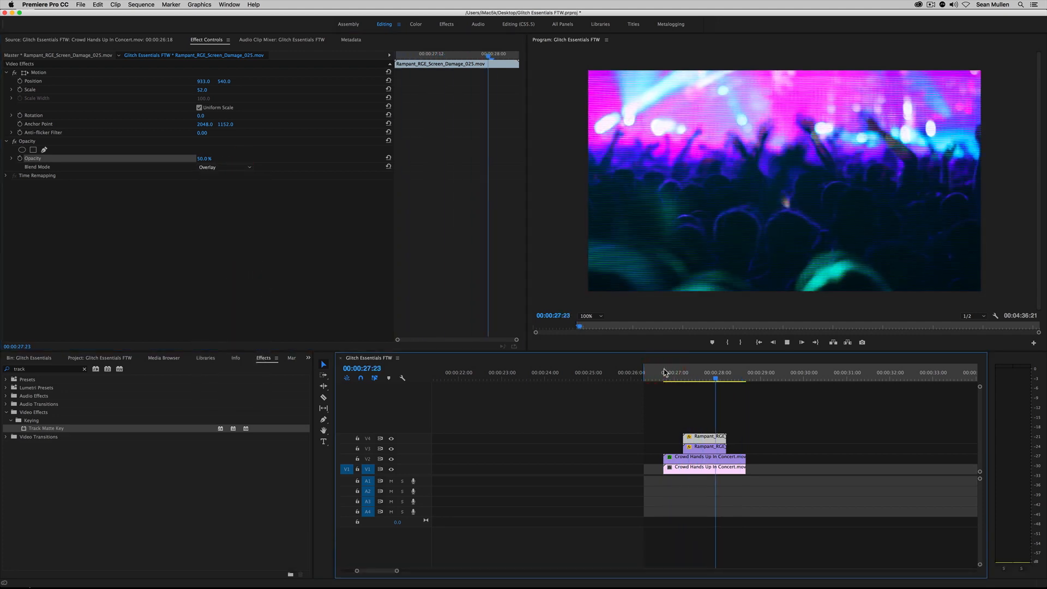
pyautogui.press('space')
pyautogui.click(668, 374)
pyautogui.press('space')
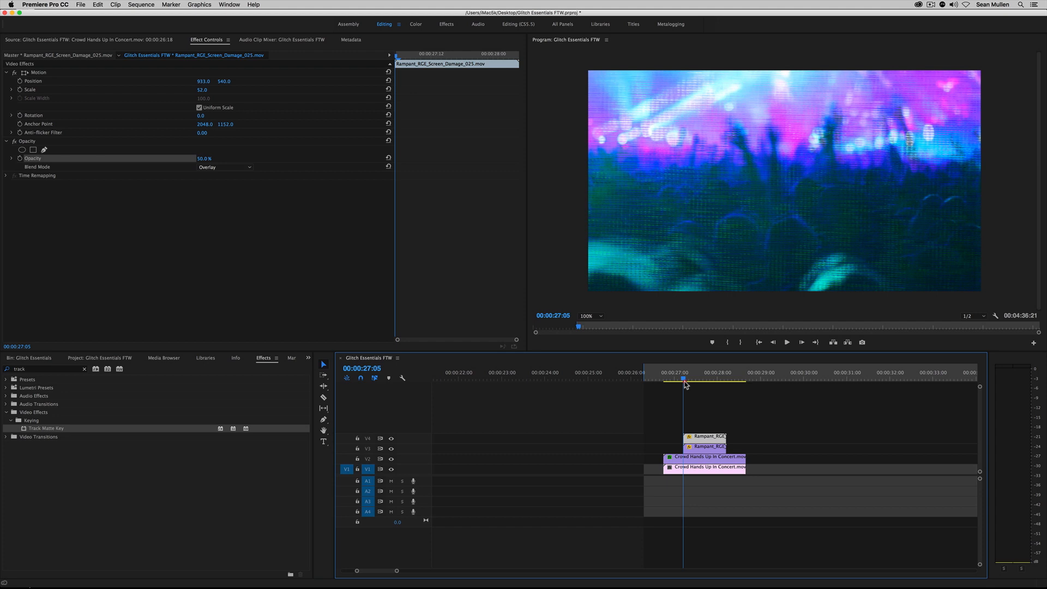
pyautogui.press('space')
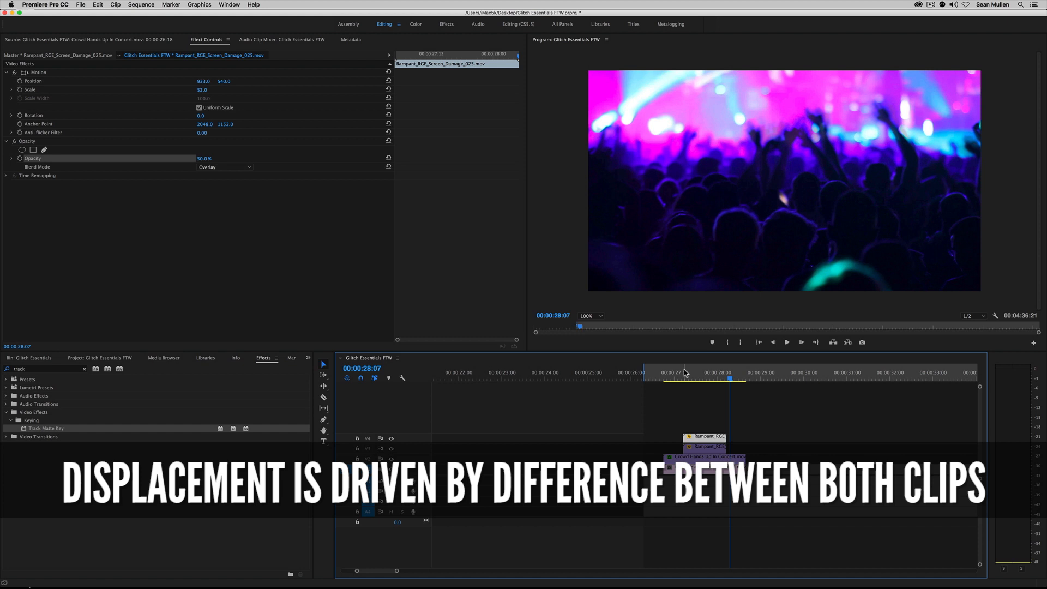
# Step: Compare the two crowd clips, set the V2 crowd clip's Scale to 100, and play the section
pyautogui.moveTo(686, 373); pyautogui.dragTo(704, 373)
pyautogui.click(705, 458)
pyautogui.click(686, 469)
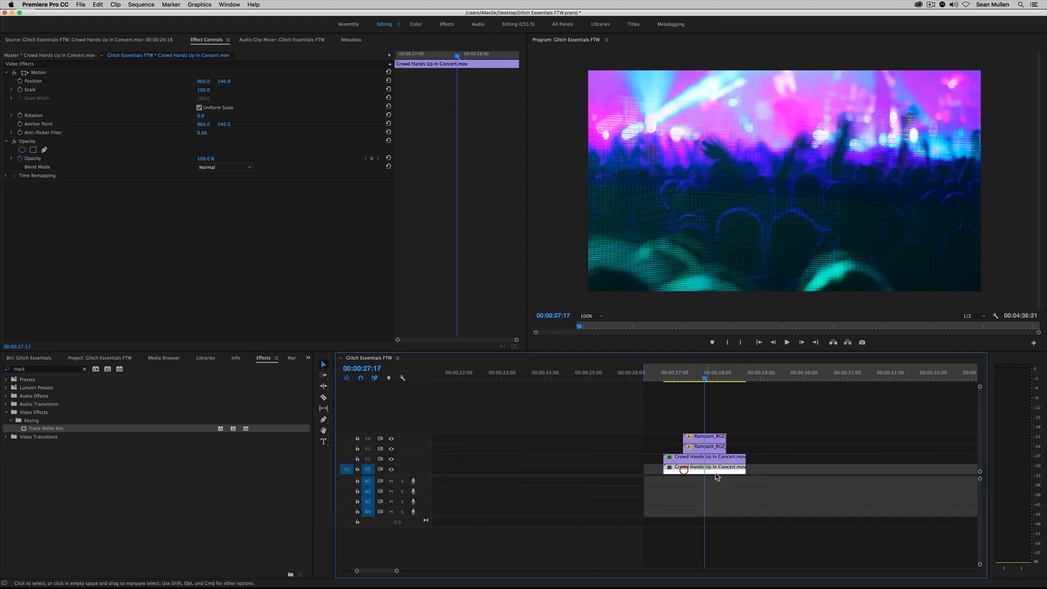
pyautogui.click(689, 459)
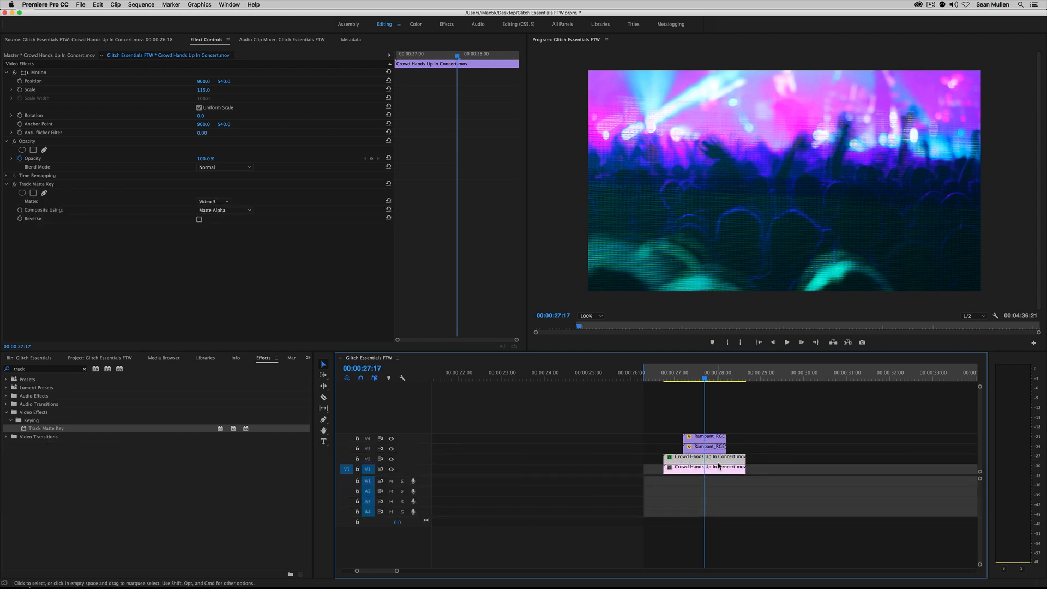
pyautogui.click(205, 90)
pyautogui.write('100')
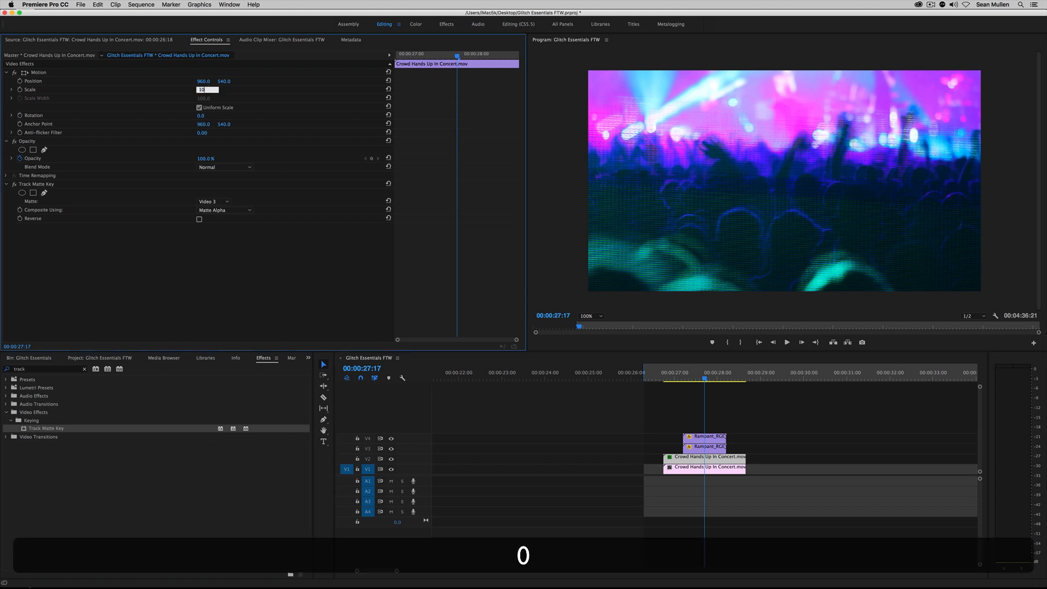
pyautogui.press('Return')
pyautogui.click(684, 377)
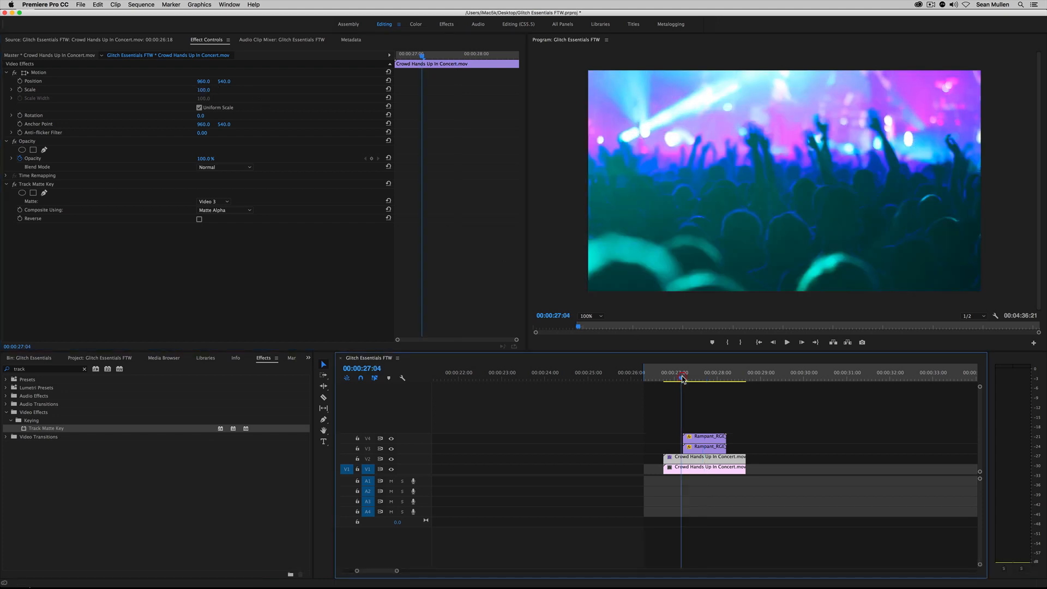
pyautogui.press('space')
pyautogui.click(695, 375)
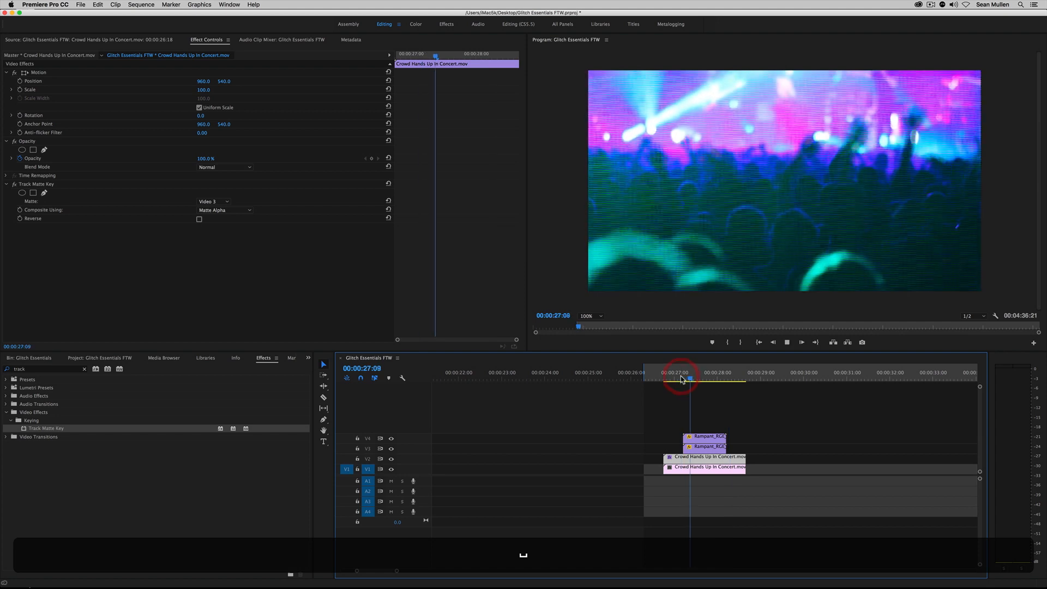
# Step: Set the V2 crowd clip's horizontal Position to 1000, and play the section repeatedly to check the sideways displacement
pyautogui.moveTo(204, 81); pyautogui.dragTo(225, 81)
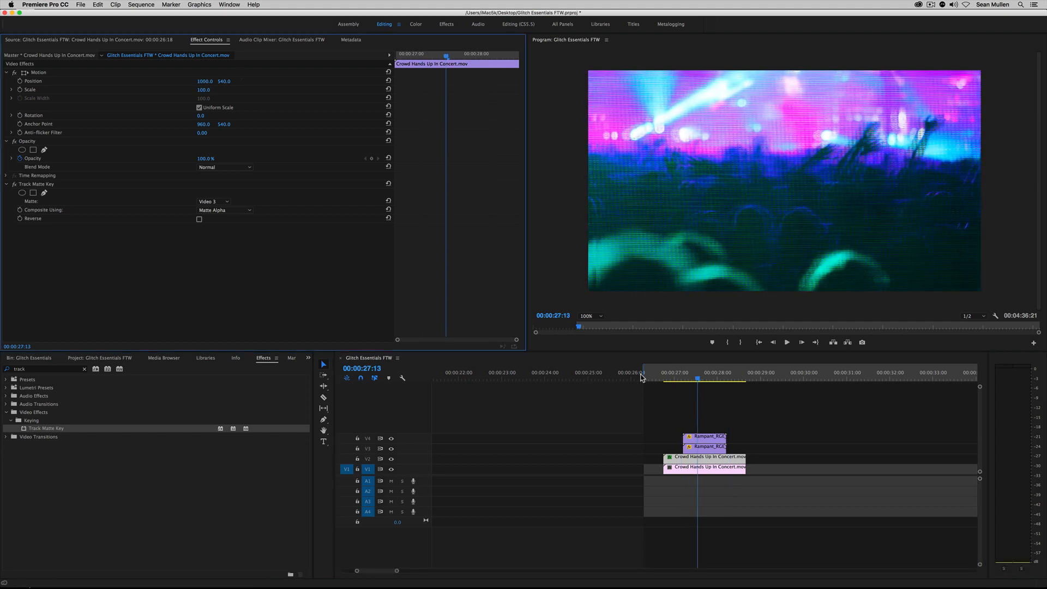
pyautogui.press('space')
pyautogui.press('space')
pyautogui.click(674, 376)
pyautogui.press('space')
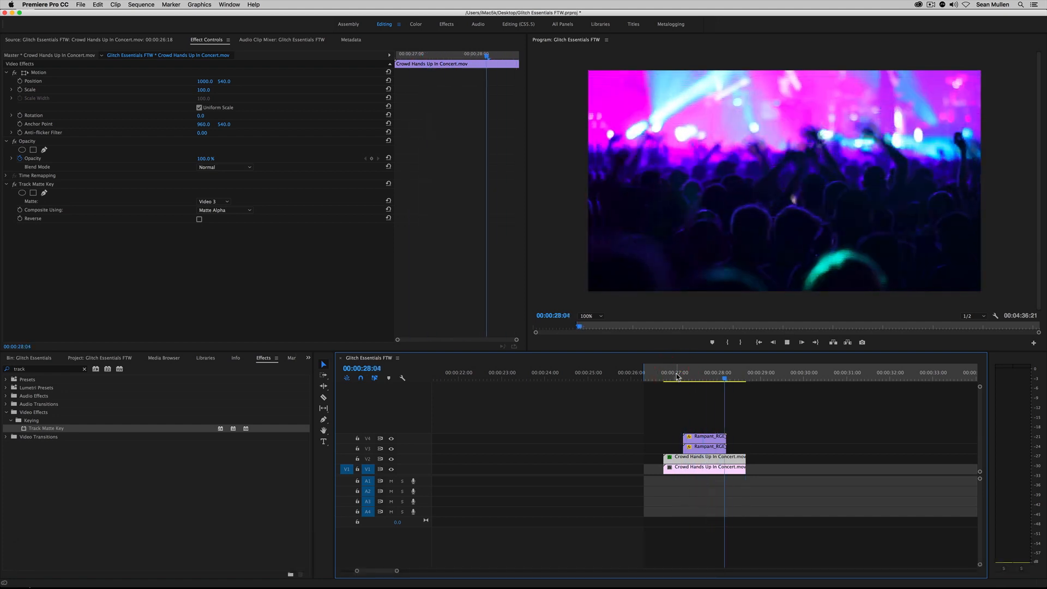
pyautogui.press('space')
pyautogui.click(676, 375)
pyautogui.press('space')
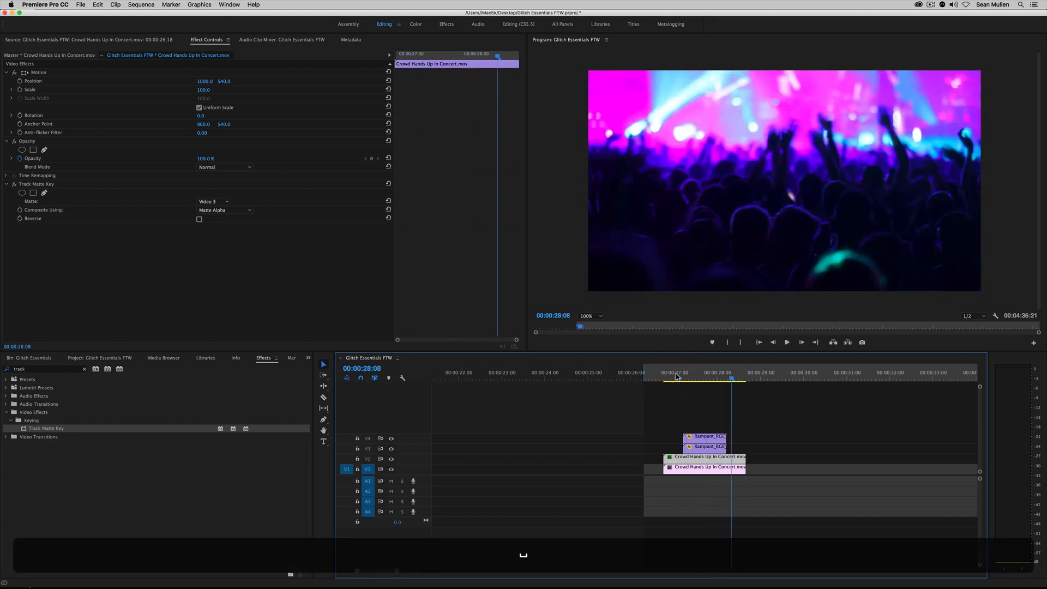
pyautogui.click(676, 375)
pyautogui.press('space')
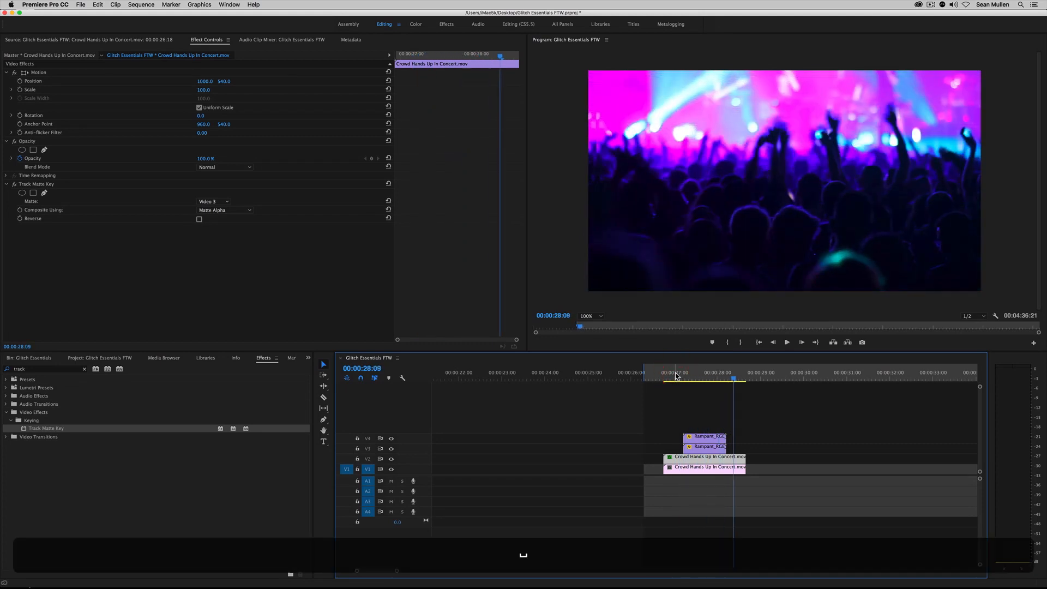
pyautogui.click(676, 376)
pyautogui.press('space')
pyautogui.press('space')
pyautogui.click(674, 377)
pyautogui.press('space')
pyautogui.press('space')
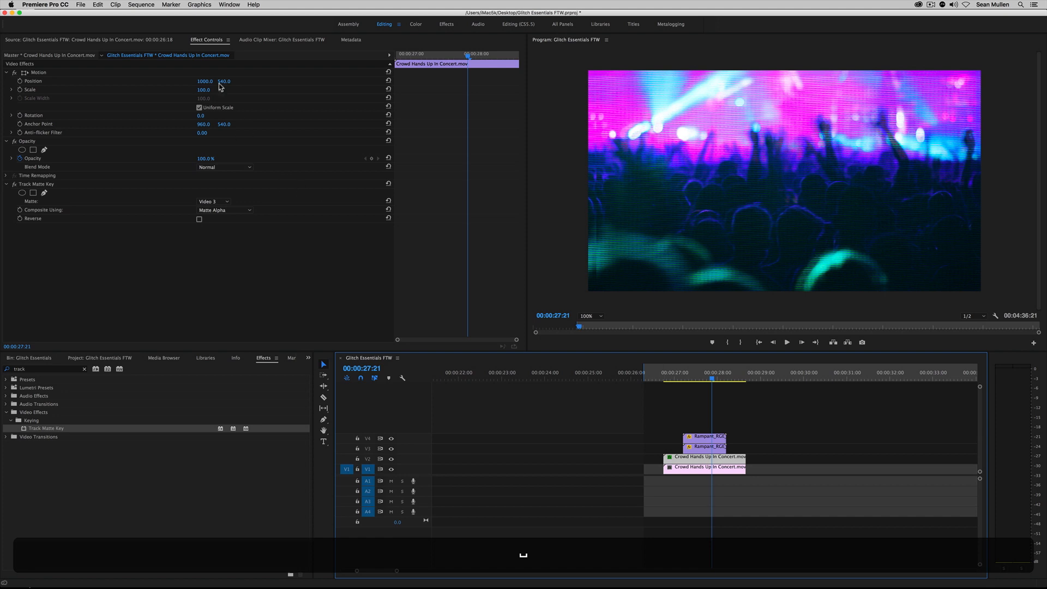
# Step: Reset the V2 crowd clip's Motion, set its vertical Position to 468, and play the section to check the displacement
pyautogui.click(389, 72)
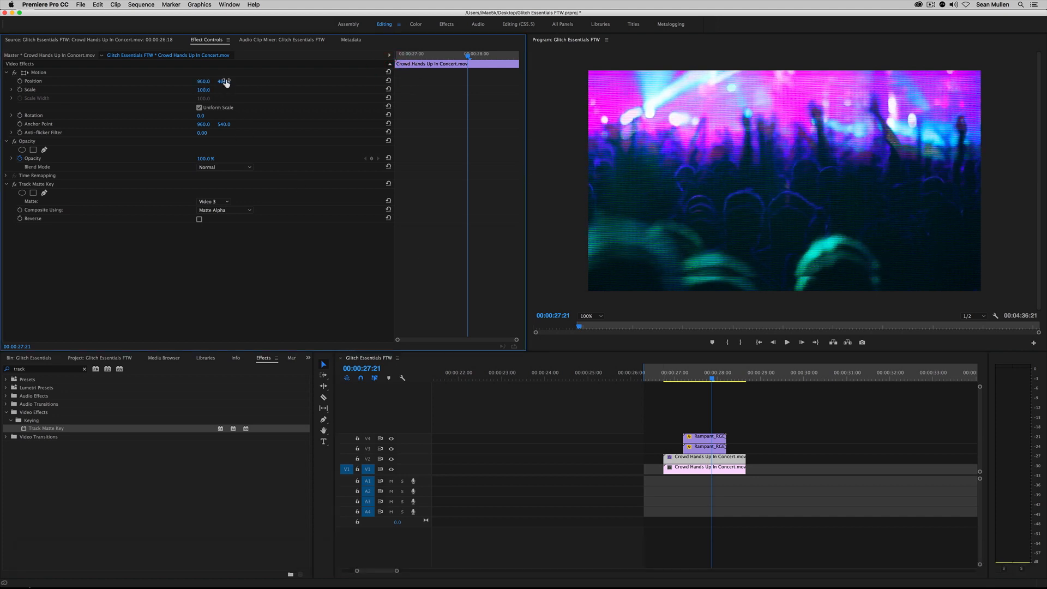
pyautogui.click(679, 378)
pyautogui.press('space')
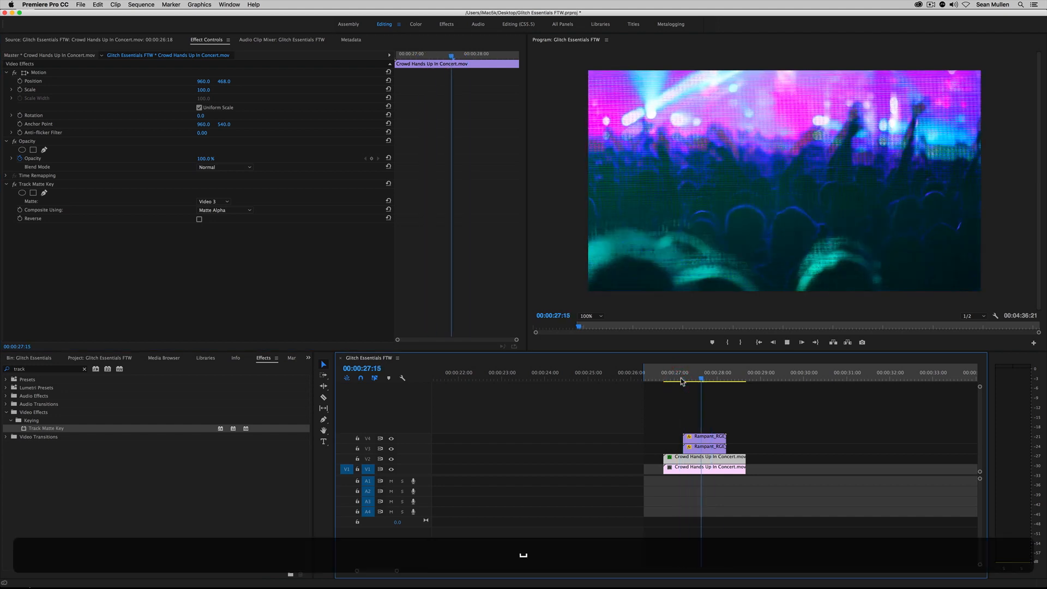
pyautogui.press('space')
pyautogui.click(685, 376)
pyautogui.press('space')
pyautogui.click(670, 377)
pyautogui.press('space')
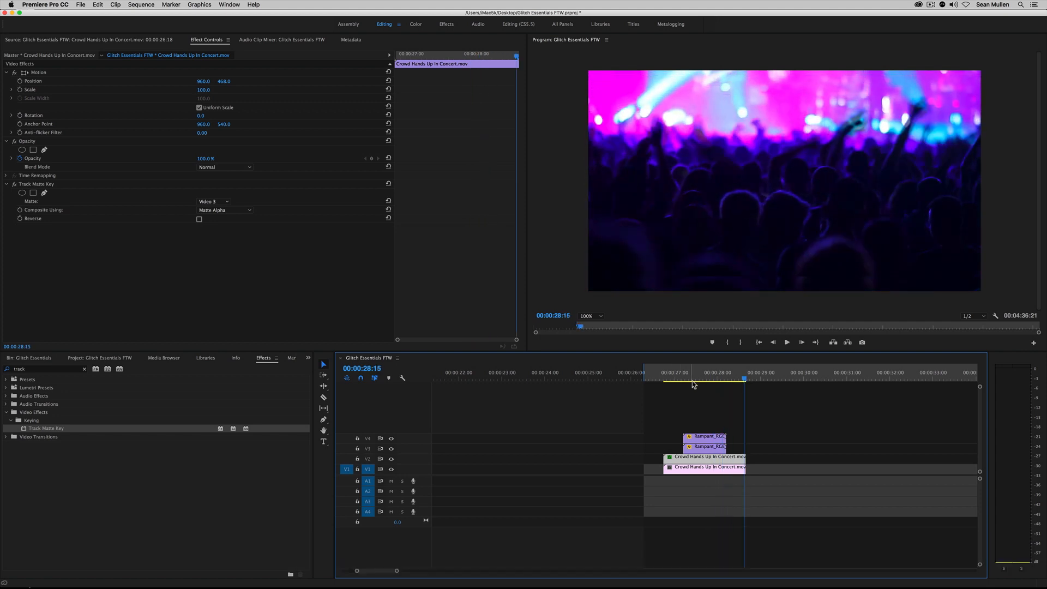
# Step: Examine the glitch section, the V3 screen damage matte and the Track Matte Key settings on the V2 crowd clip
pyautogui.moveTo(693, 380); pyautogui.dragTo(680, 379)
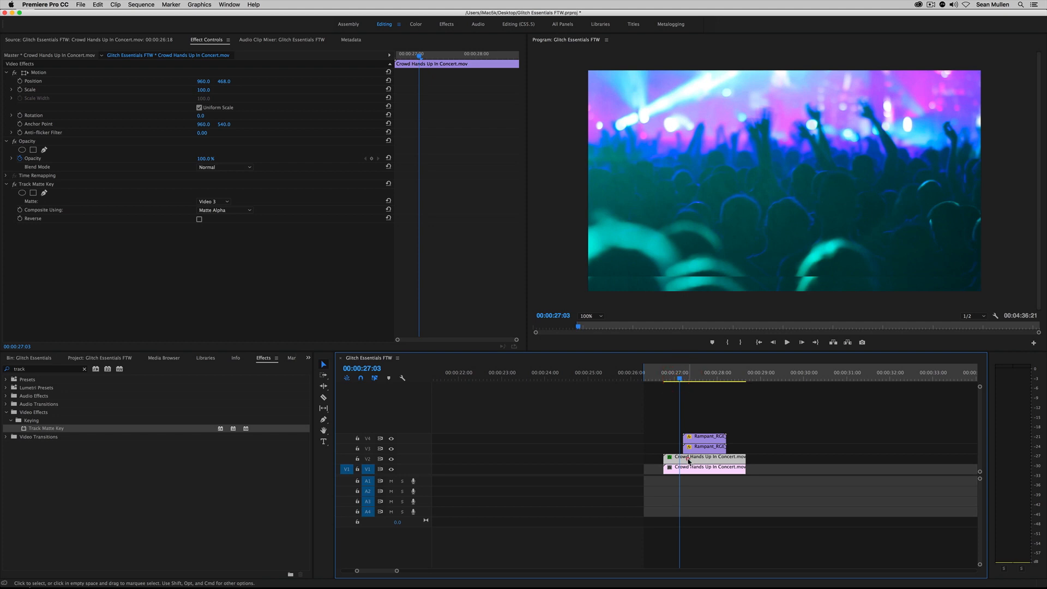
pyautogui.click(711, 379)
pyautogui.click(707, 380)
pyautogui.click(696, 449)
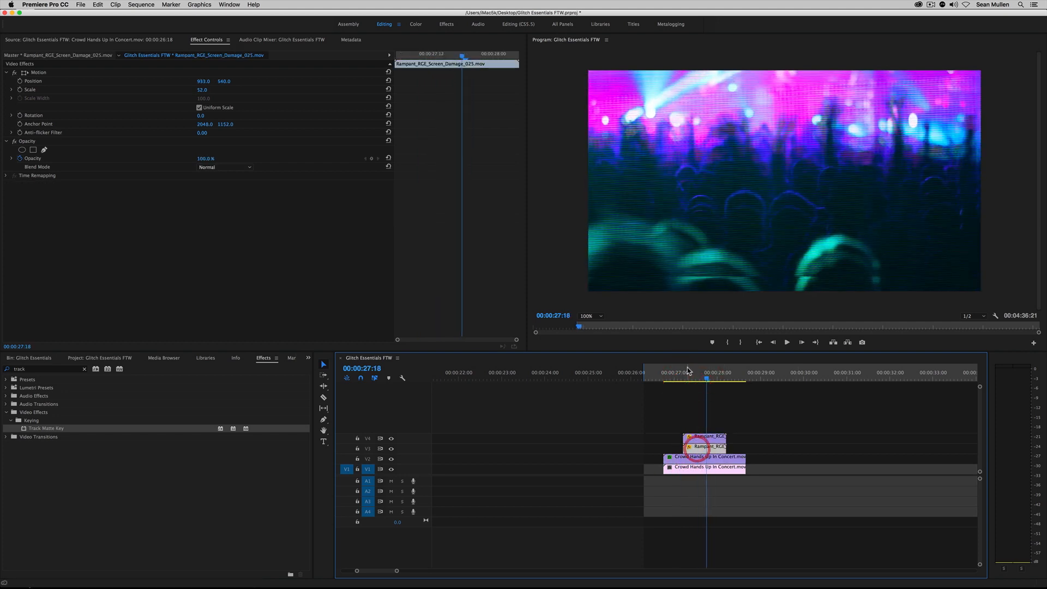
pyautogui.click(671, 376)
pyautogui.click(680, 457)
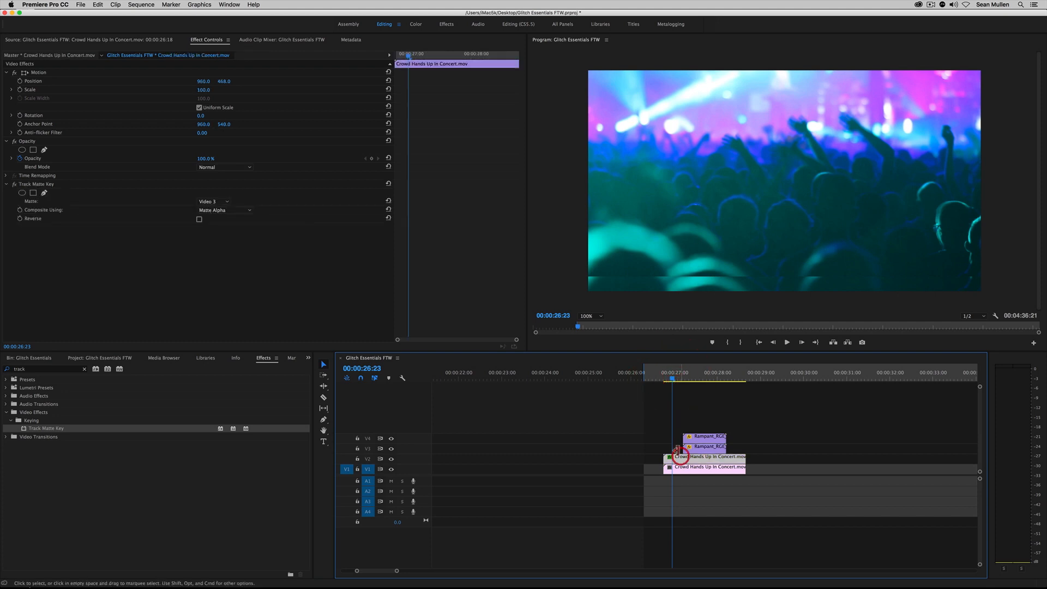
pyautogui.click(49, 185)
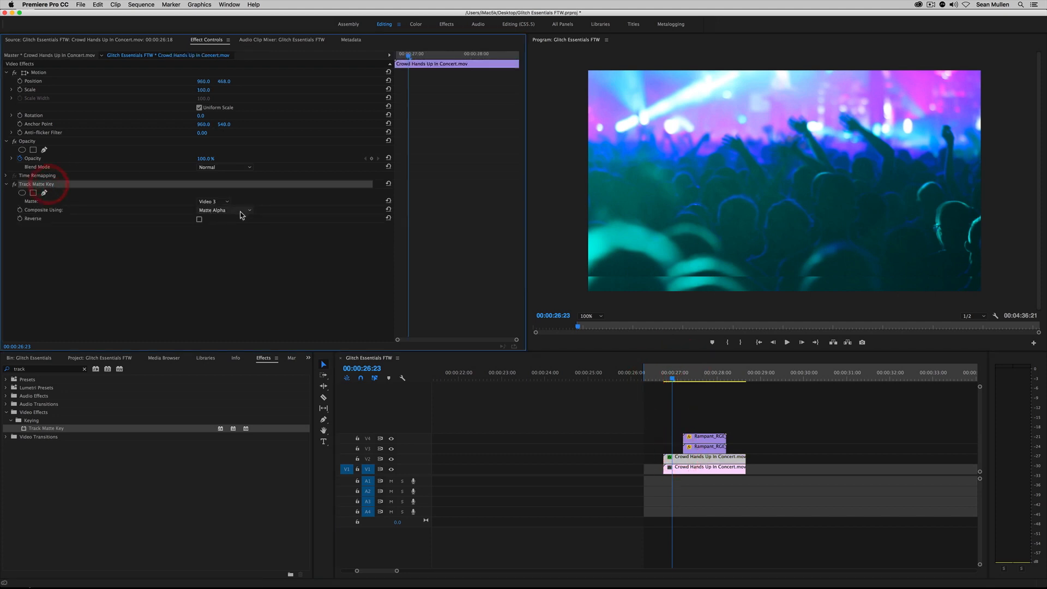
# Step: Turn on Reverse for the Track Matte Key on the V2 crowd clip and play the section
pyautogui.click(199, 219)
pyautogui.click(665, 378)
pyautogui.press('space')
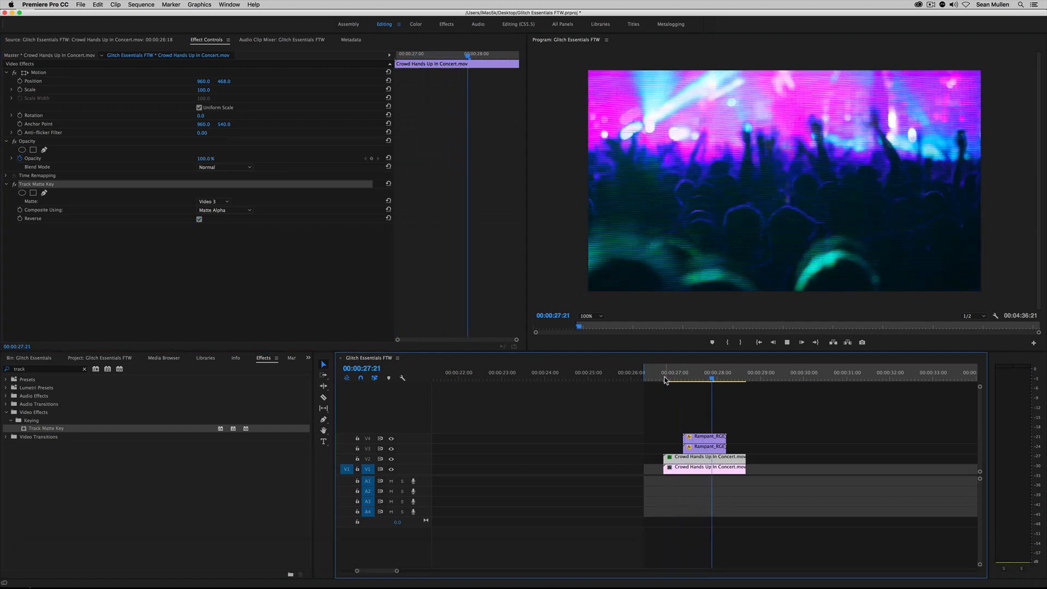
pyautogui.click(695, 378)
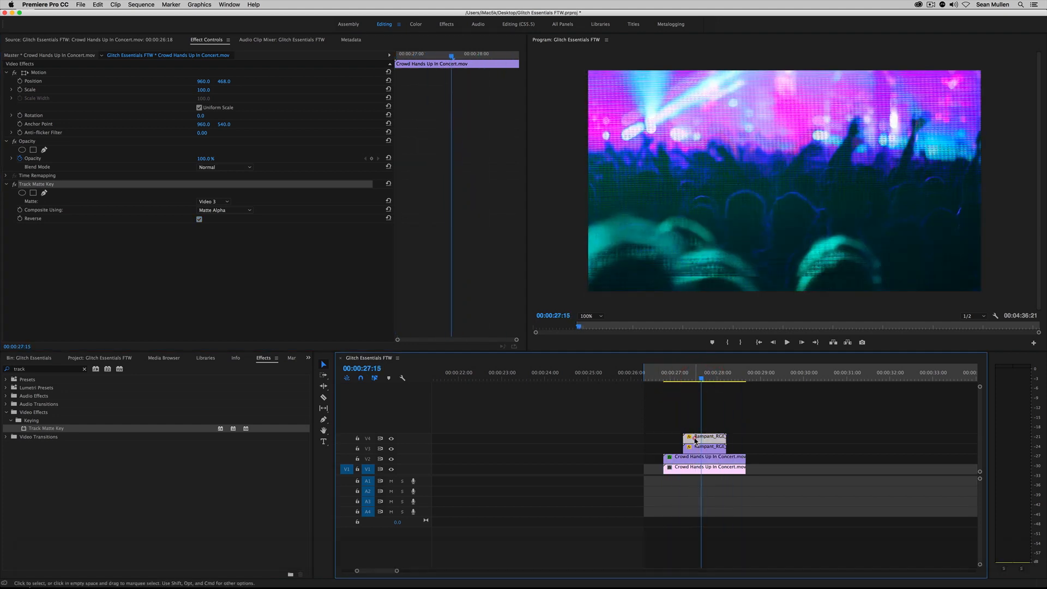
# Step: Compare the screen damage clips on V3 and V4, and replay the glitch section
pyautogui.click(696, 442)
pyautogui.click(695, 439)
pyautogui.click(695, 449)
pyautogui.click(696, 438)
pyautogui.click(697, 449)
pyautogui.press('space')
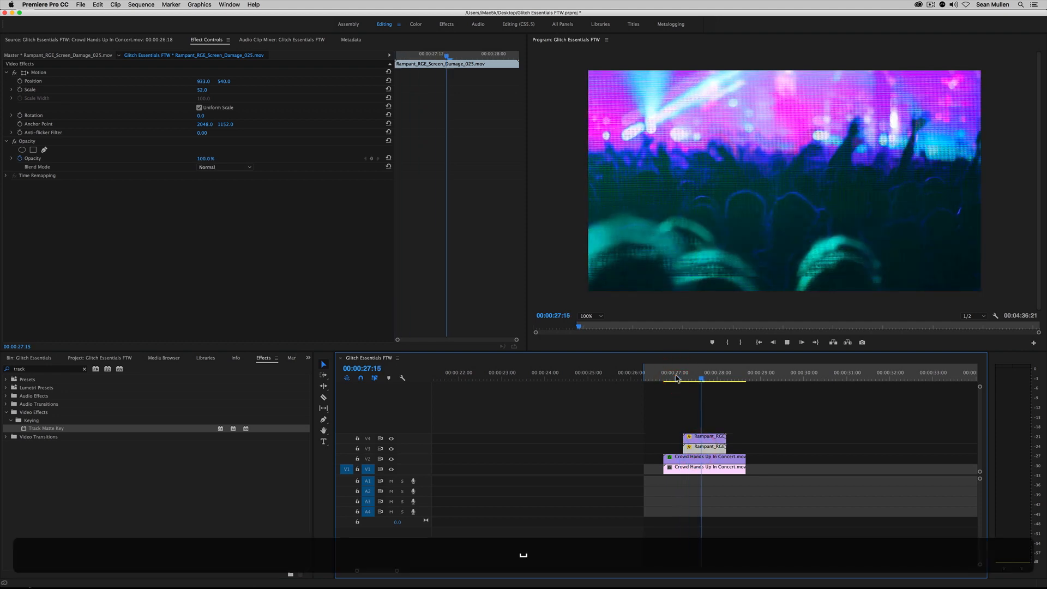
pyautogui.click(670, 378)
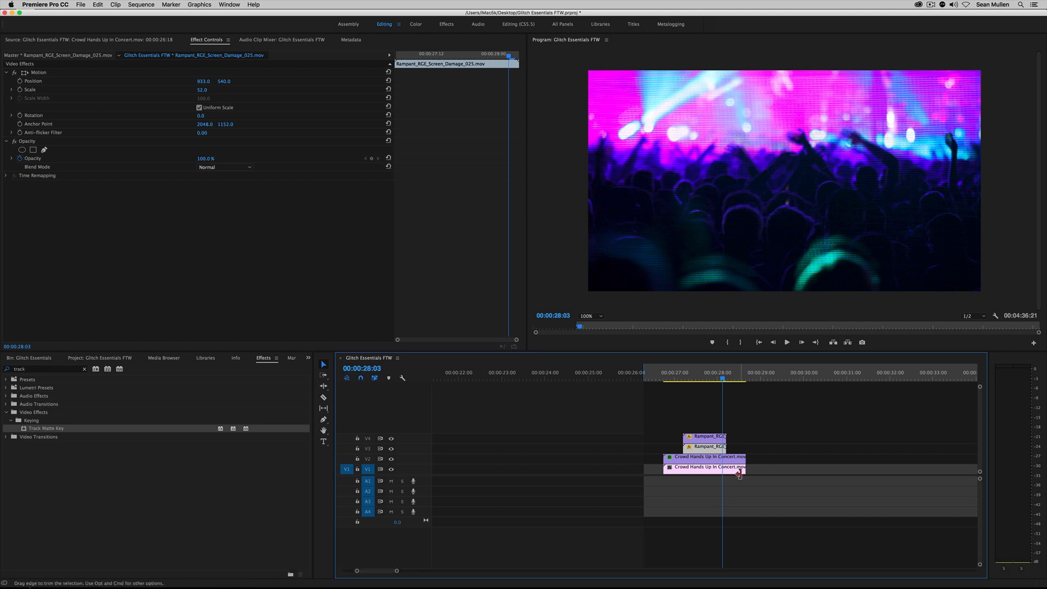
# Step: Move the V1 crowd clip along the timeline to start at 00:00:30:05, play it, and duplicate it onto V2
pyautogui.moveTo(733, 468); pyautogui.dragTo(881, 469)
pyautogui.click(821, 378)
pyautogui.moveTo(834, 375); pyautogui.dragTo(812, 377)
pyautogui.press('space')
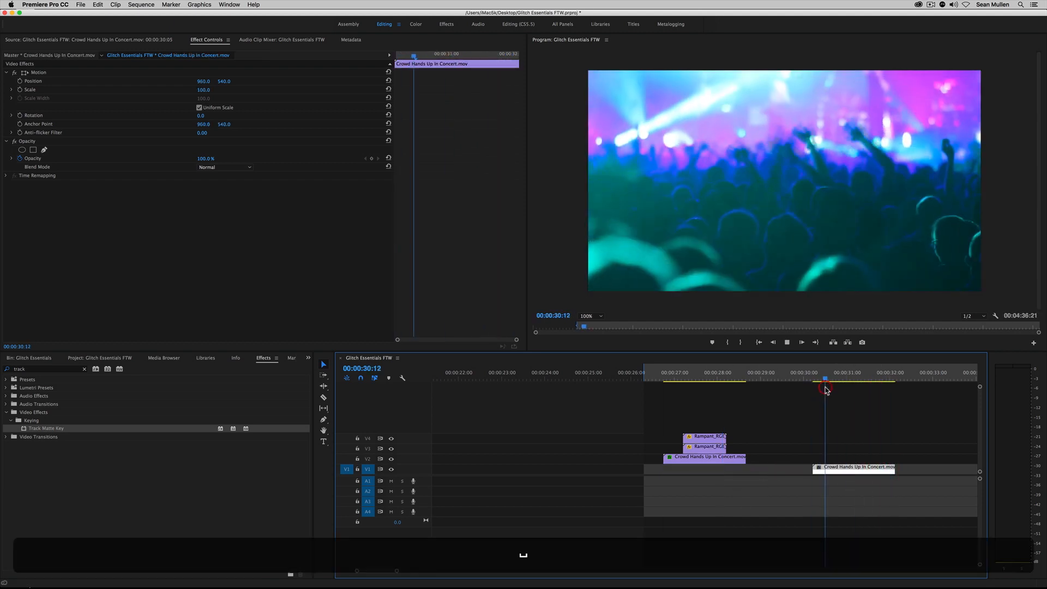
pyautogui.press('space')
pyautogui.press('alt')
pyautogui.moveTo(843, 472); pyautogui.dragTo(843, 460)
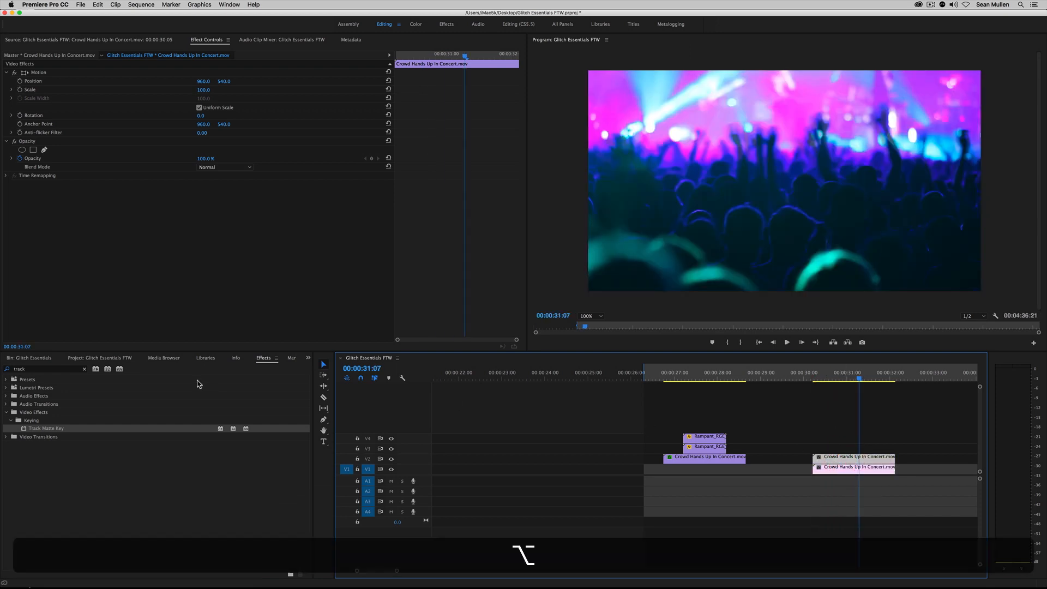
# Step: Place Rampant_RGE_Screen_Damage_002.mov from the Glitch Essentials bin on V3 above the moved crowd clips, starting slightly after them
pyautogui.click(308, 358)
pyautogui.click(319, 369)
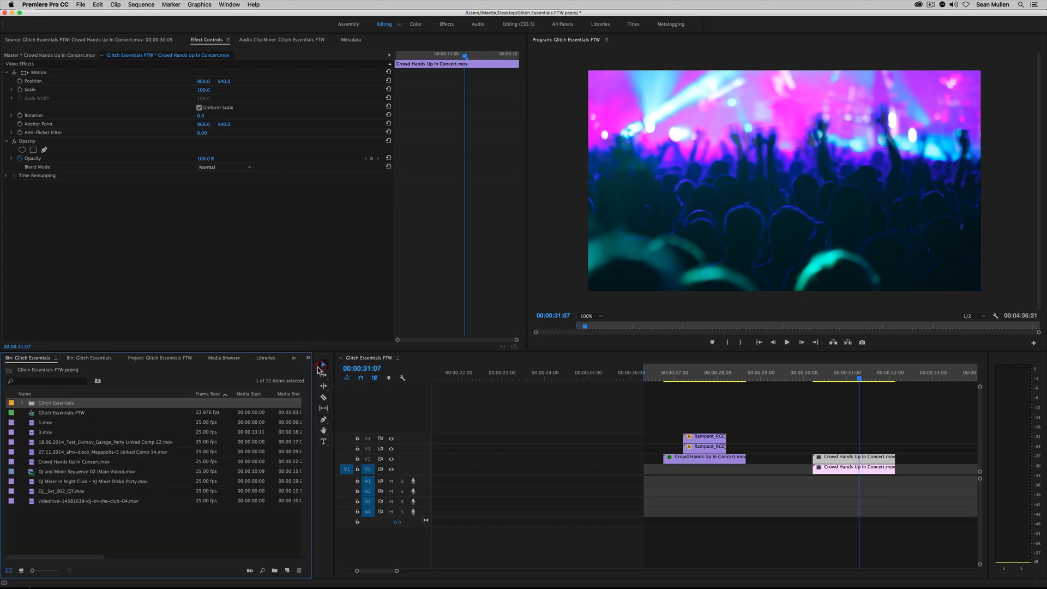
pyautogui.click(23, 402)
pyautogui.moveTo(56, 449); pyautogui.dragTo(820, 445)
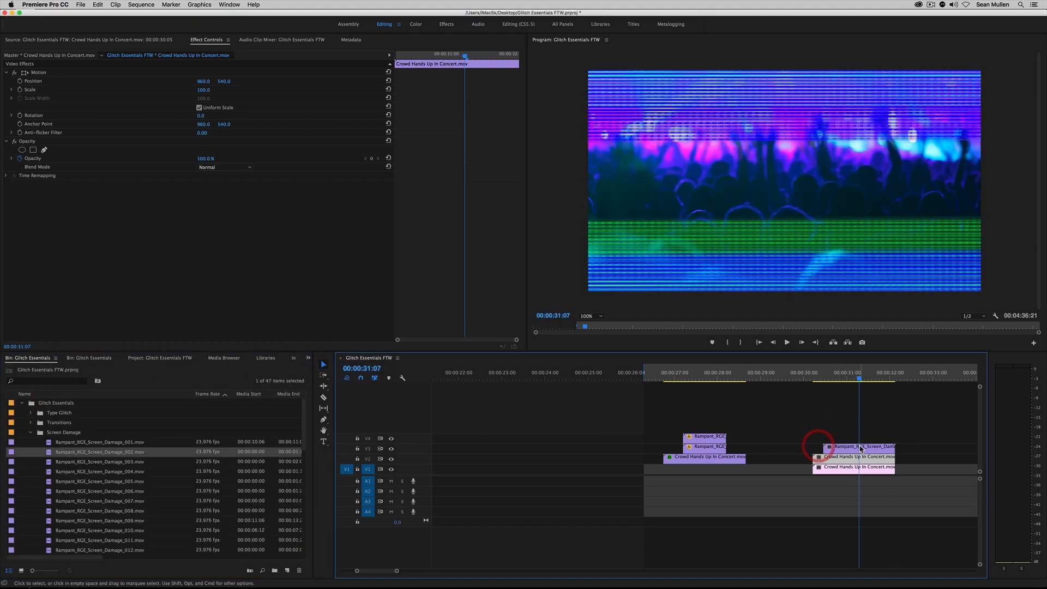
pyautogui.click(861, 451)
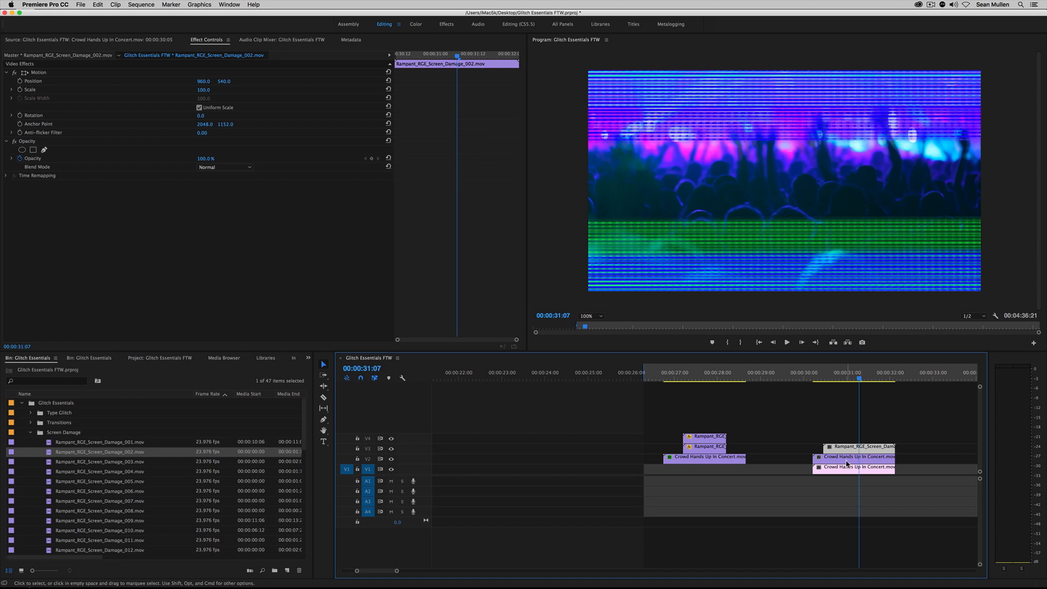
# Step: Apply the Track Matte Key effect to the new V2 crowd duplicate
pyautogui.click(846, 462)
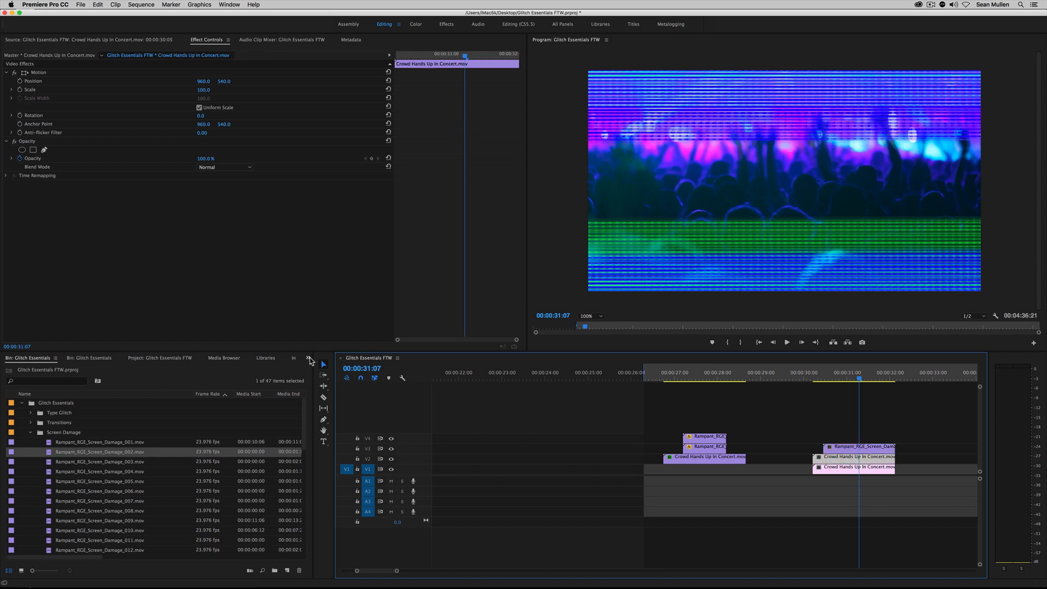
pyautogui.click(309, 358)
pyautogui.click(319, 423)
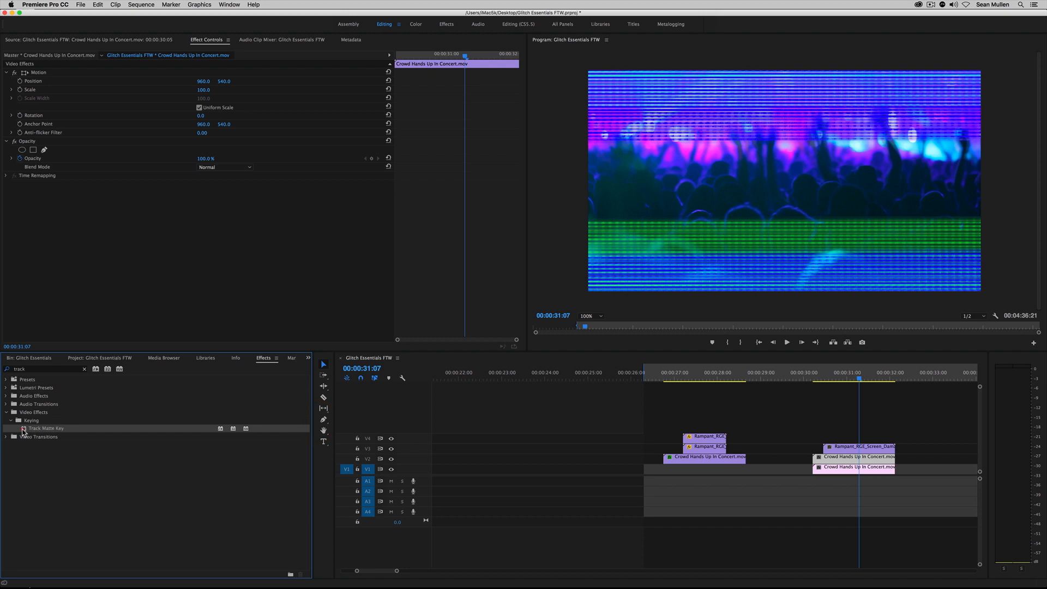
pyautogui.moveTo(803, 434); pyautogui.dragTo(834, 459)
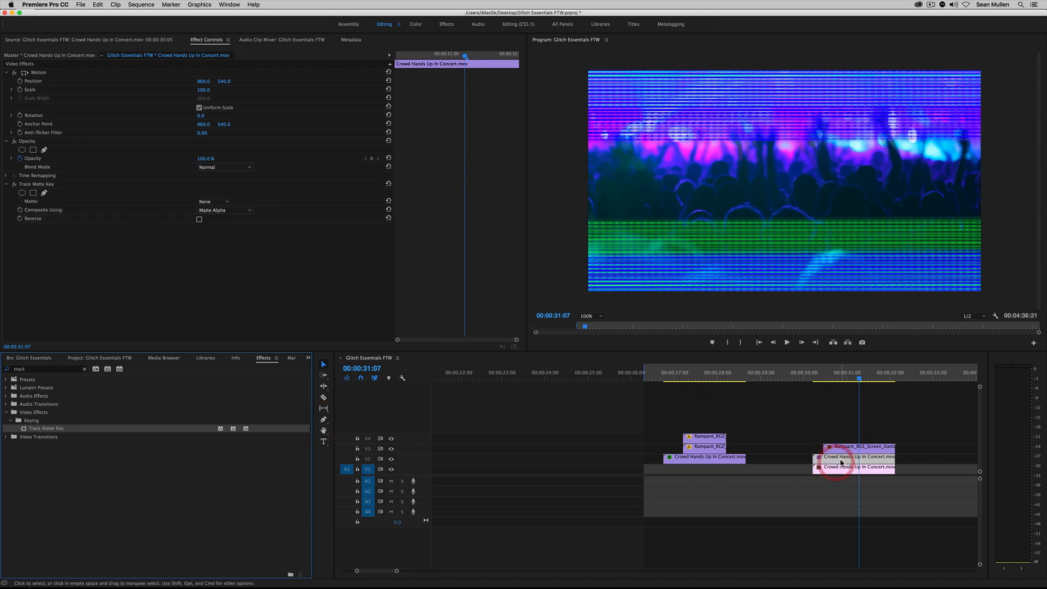
pyautogui.click(28, 186)
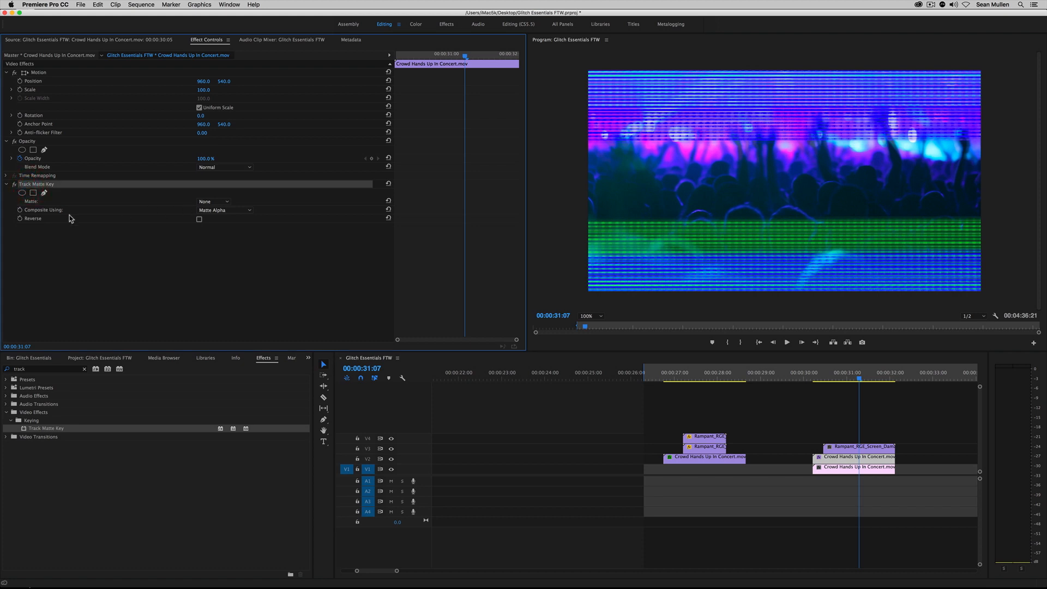
# Step: Save the project, set the new V2 crowd clip's Track Matte Key matte to Video 3, and scrub through the section
pyautogui.click(866, 447)
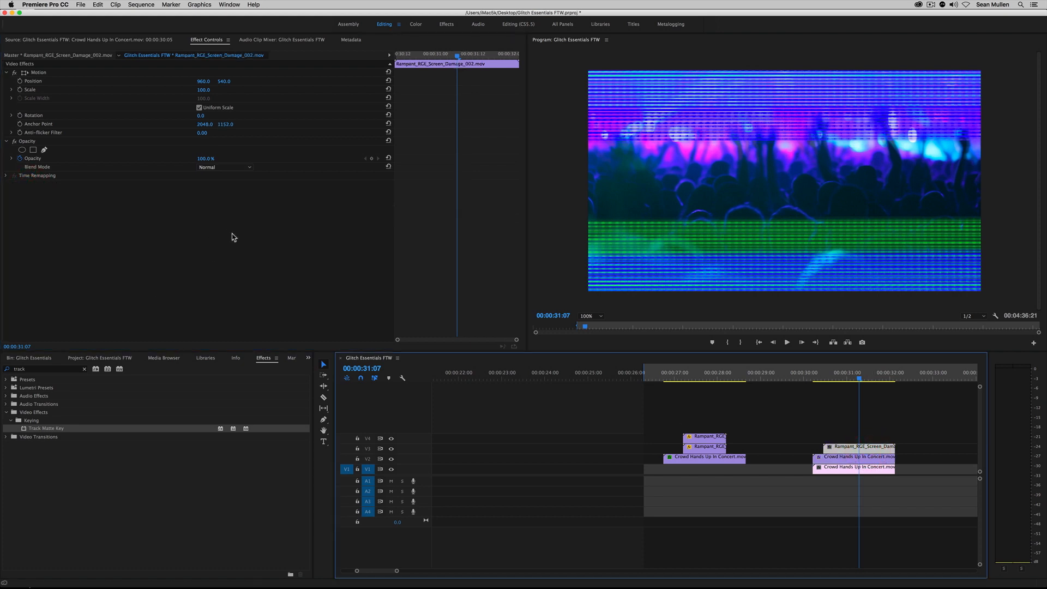
pyautogui.click(858, 458)
pyautogui.press('super+s')
pyautogui.click(216, 203)
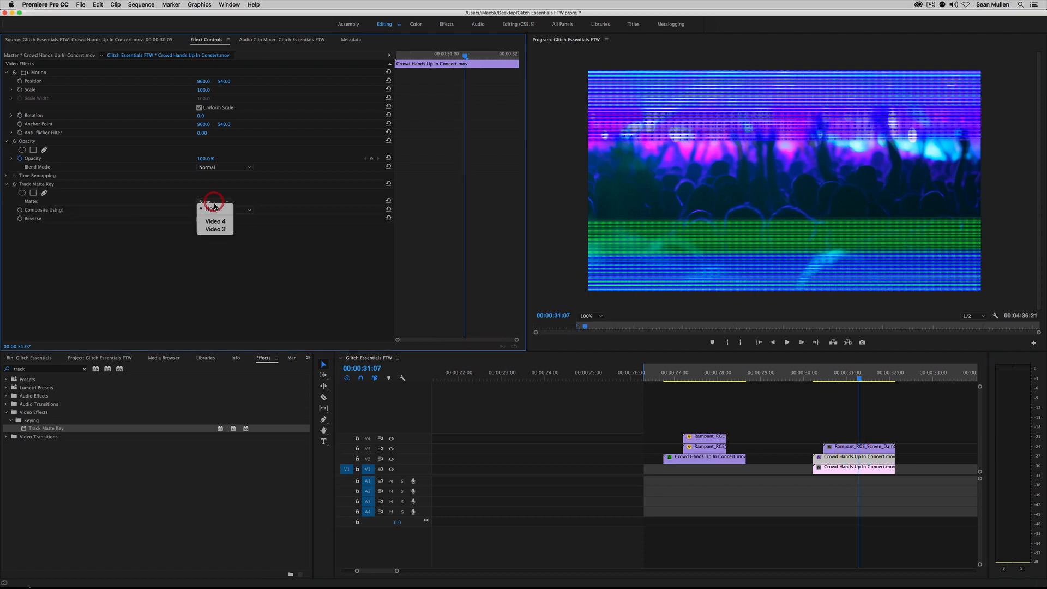
pyautogui.click(217, 233)
pyautogui.moveTo(839, 376)
pyautogui.mouseDown()
pyautogui.moveTo(827, 378)
pyautogui.moveTo(881, 386)
pyautogui.moveTo(836, 386)
pyautogui.mouseUp()
pyautogui.click(847, 381)
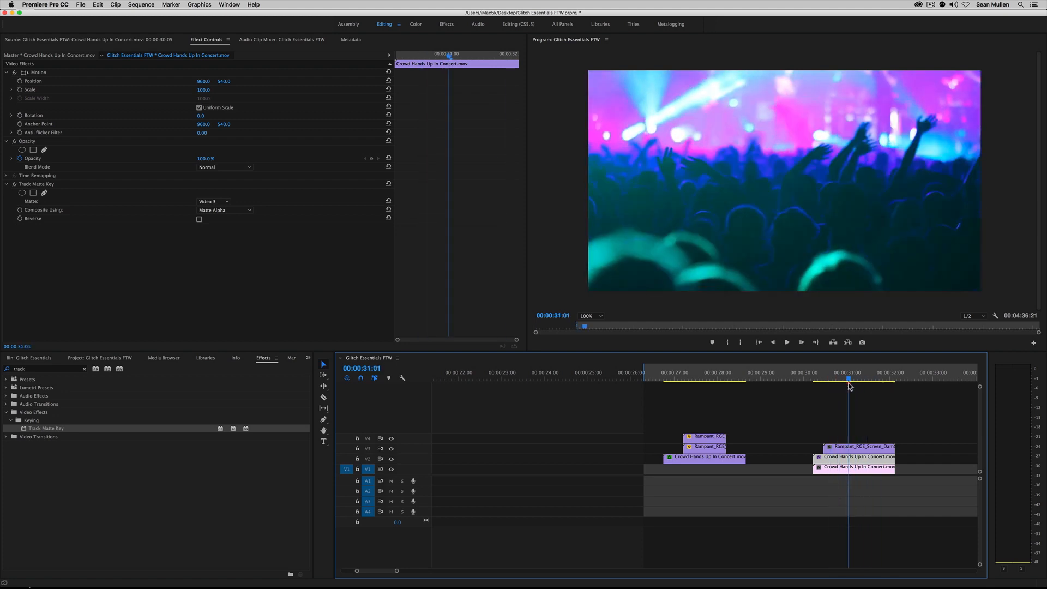
# Step: Set the new V2 crowd clip's Scale to 105 and play the section to check the displacement
pyautogui.click(201, 91)
pyautogui.moveTo(200, 91); pyautogui.dragTo(204, 90)
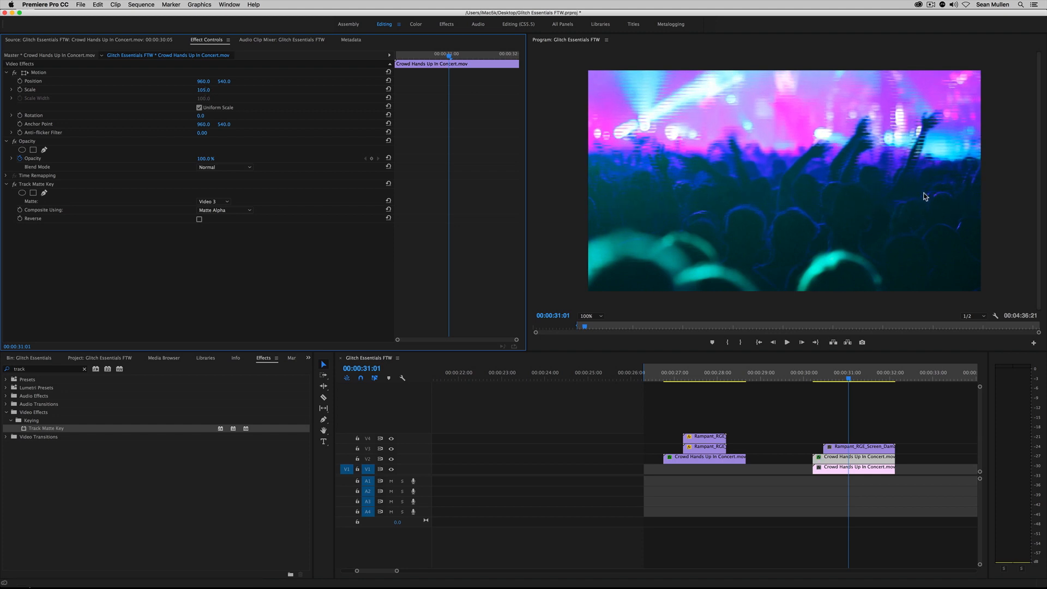
pyautogui.click(816, 375)
pyautogui.press('space')
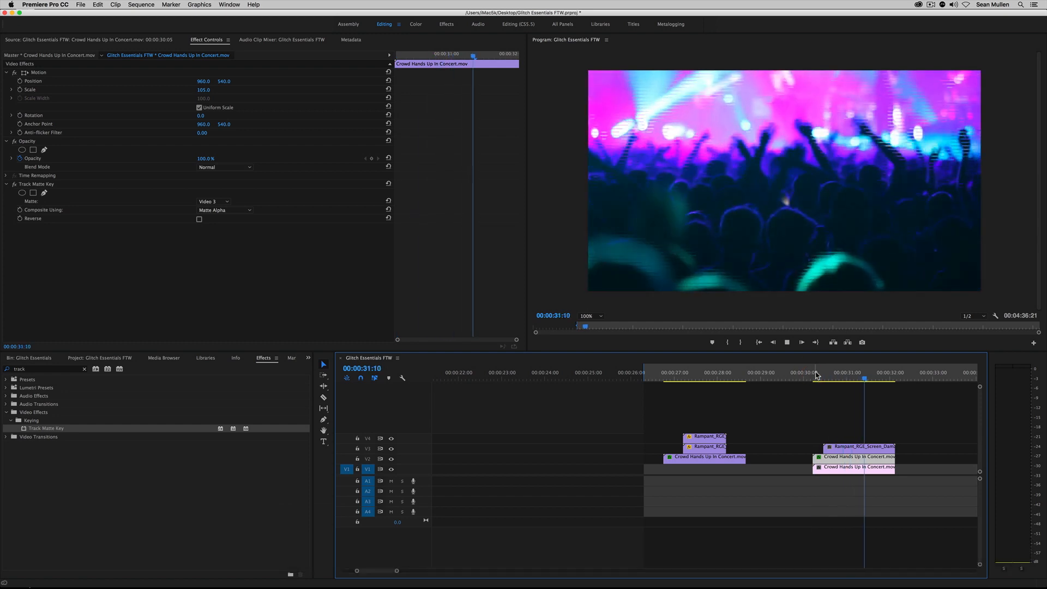
pyautogui.press('space')
pyautogui.moveTo(813, 375)
pyautogui.mouseDown()
pyautogui.moveTo(831, 375)
pyautogui.moveTo(819, 376)
pyautogui.mouseUp()
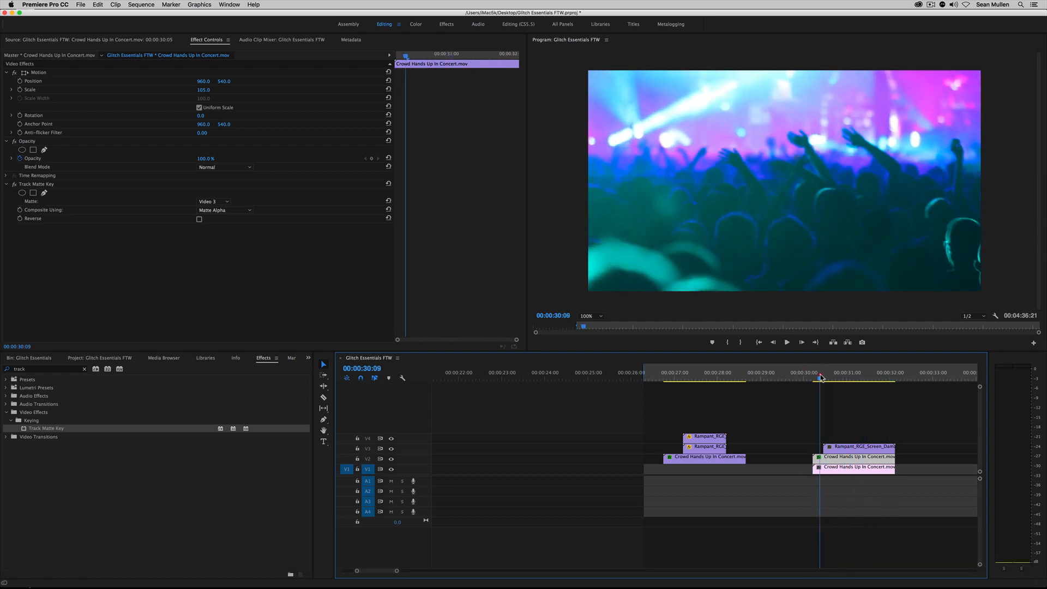
# Step: Turn on Reverse for the new V2 crowd clip's Track Matte Key and play the section from 00:00:30:05
pyautogui.click(835, 447)
pyautogui.click(845, 459)
pyautogui.click(200, 220)
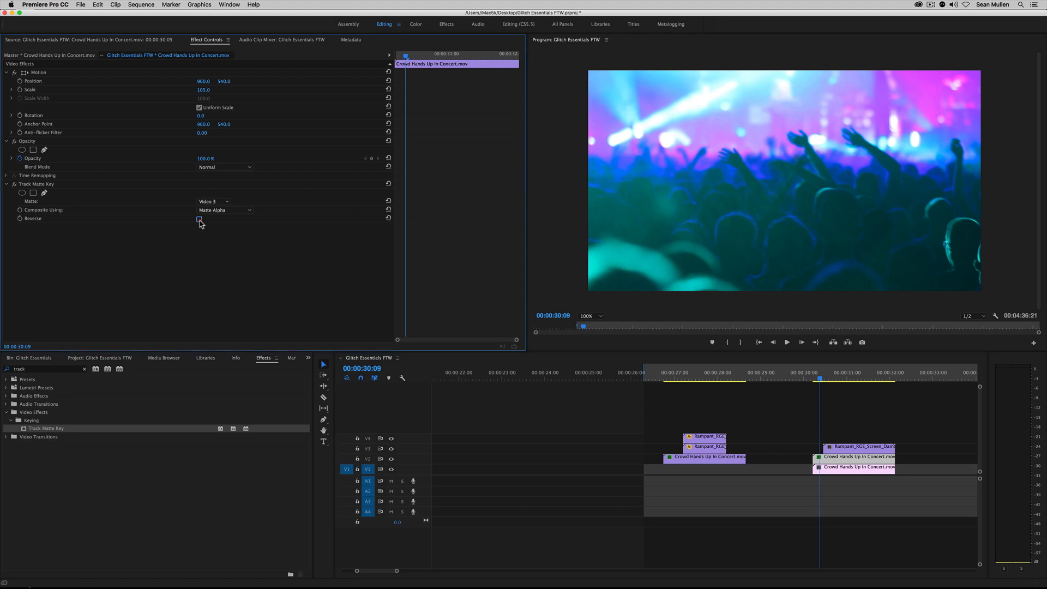
pyautogui.click(199, 219)
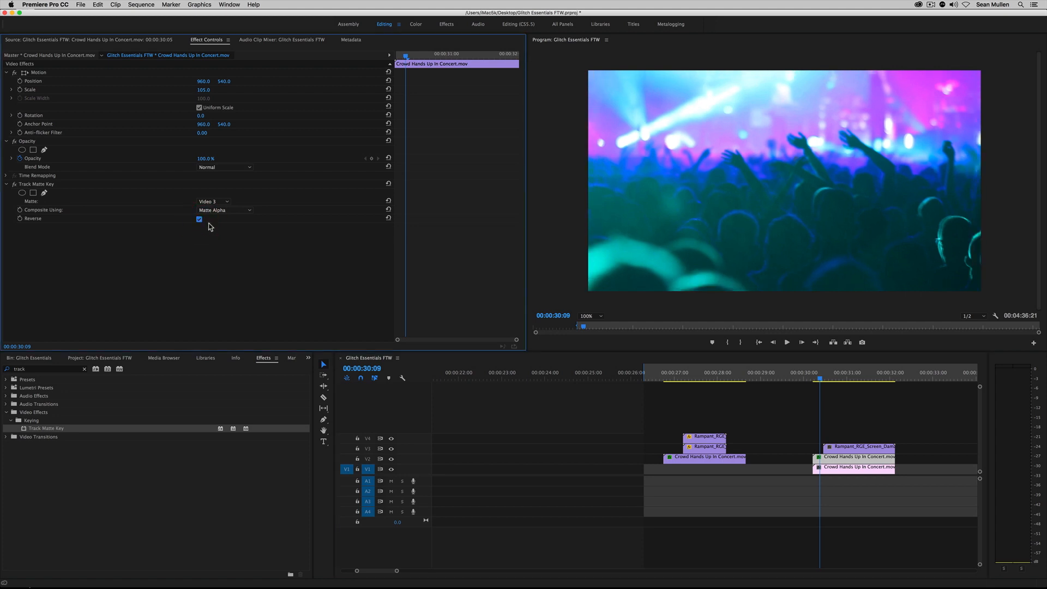
pyautogui.moveTo(818, 375); pyautogui.dragTo(811, 377)
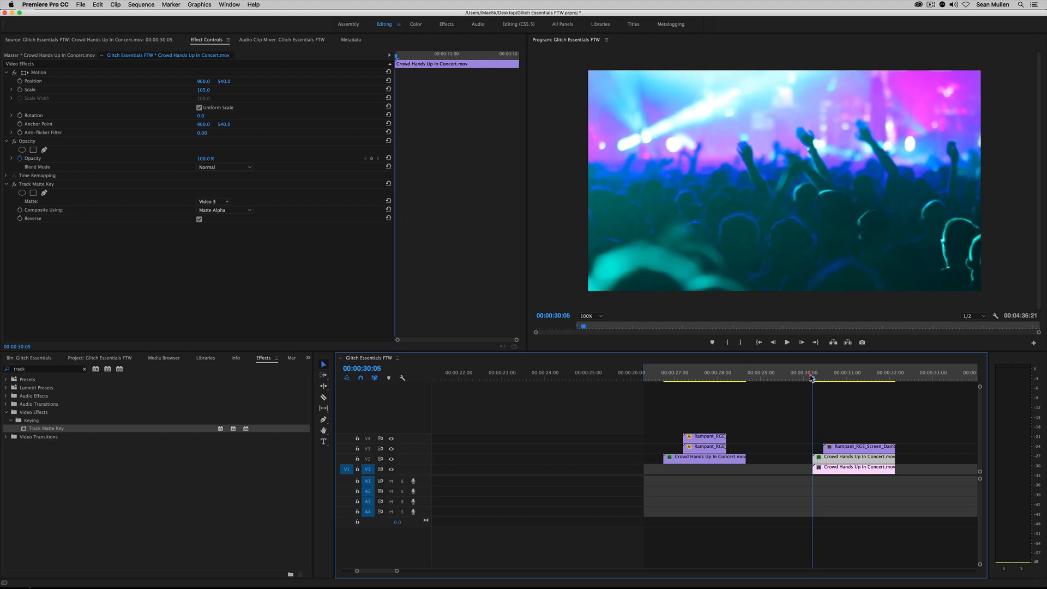
pyautogui.press('space')
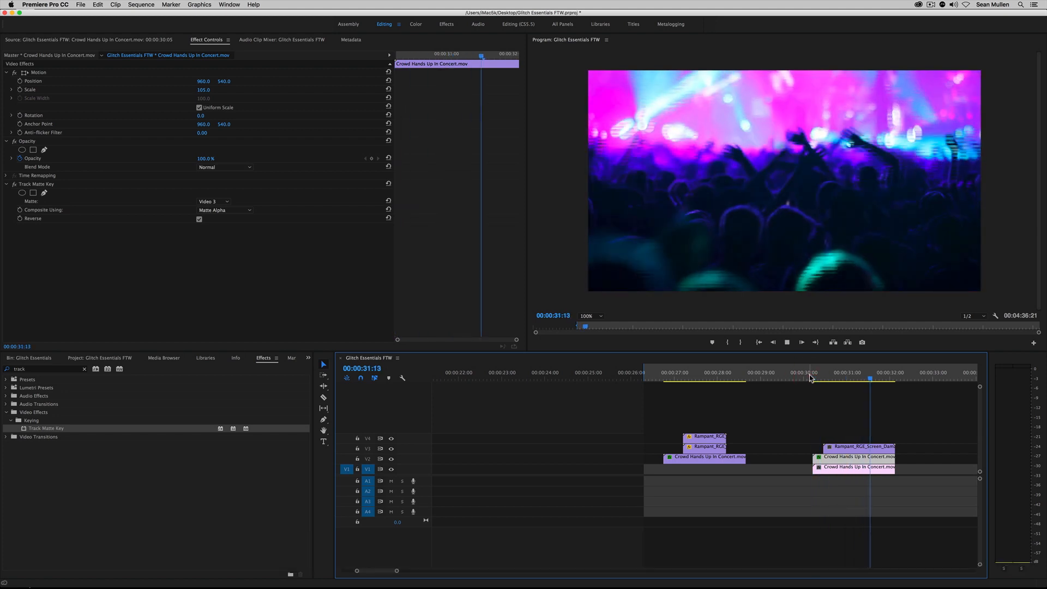
# Step: Replay the reversed matte section several times and inspect the V3 screen damage clip
pyautogui.click(811, 376)
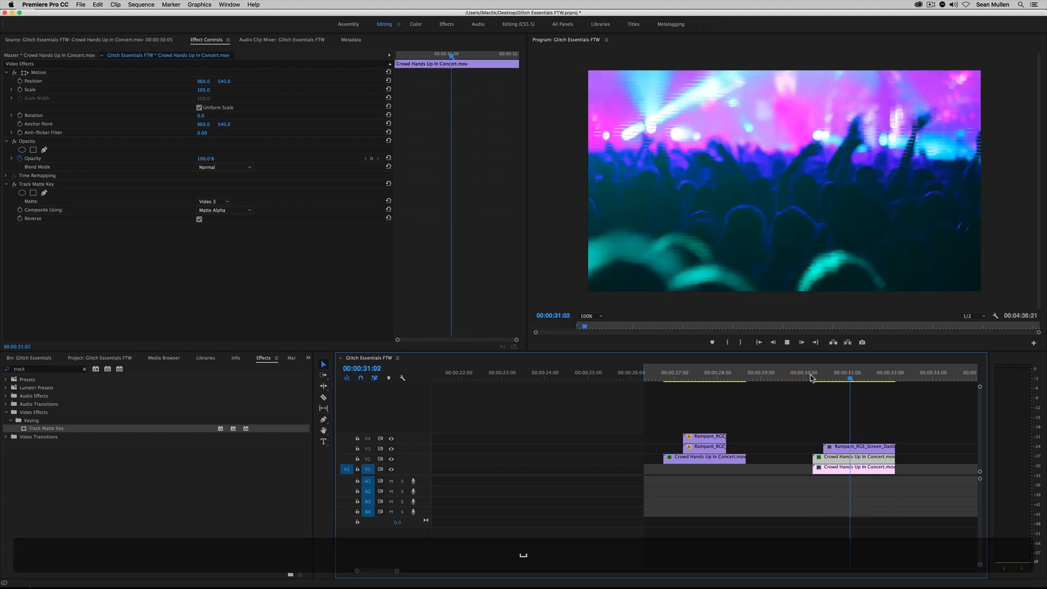
pyautogui.press('space')
pyautogui.moveTo(816, 376); pyautogui.dragTo(823, 376)
pyautogui.click(820, 376)
pyautogui.press('space')
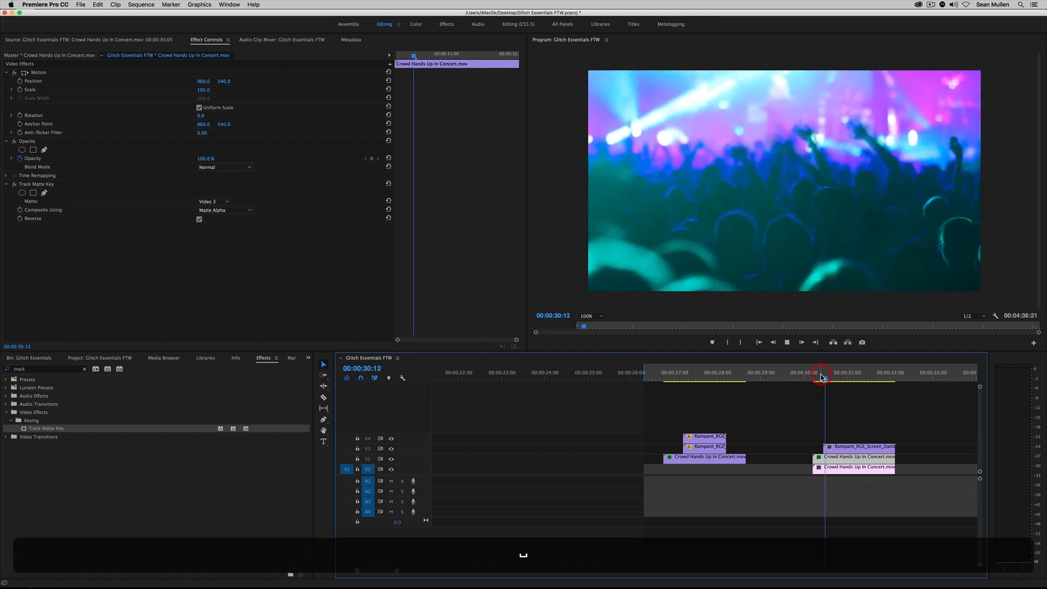
pyautogui.press('space')
pyautogui.click(854, 447)
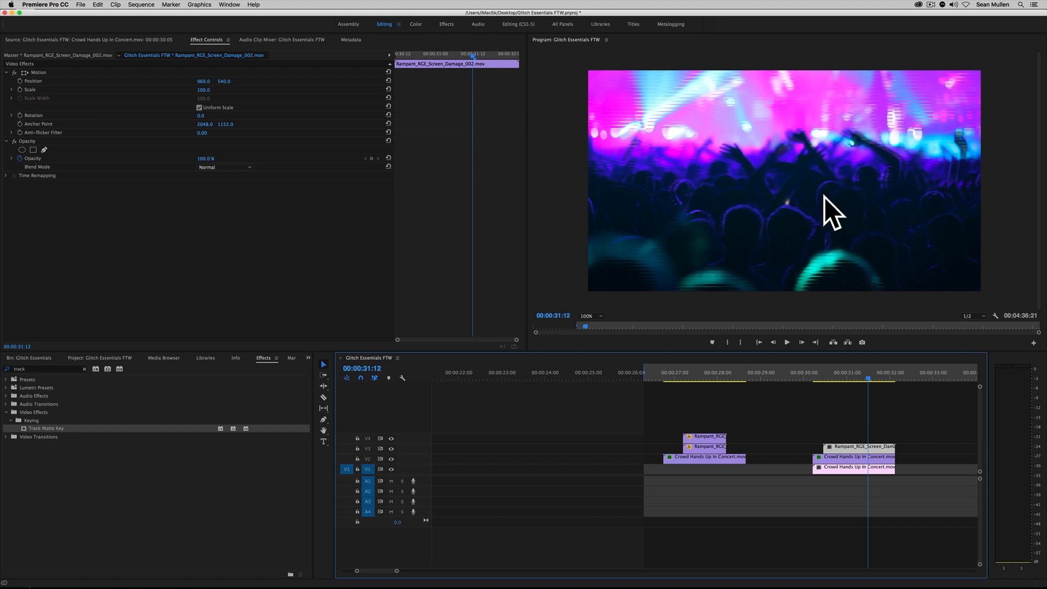
# Step: Duplicate the Rampant_RGE_Screen_Damage_002.mov clip onto V4, set the copy's blend mode to Screen and play the result
pyautogui.press('alt')
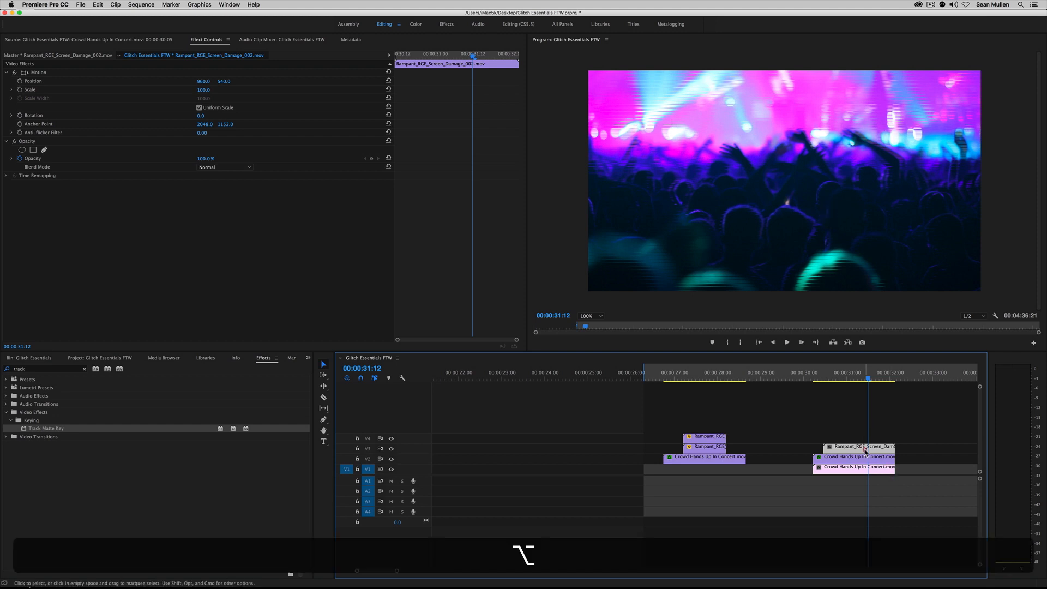
pyautogui.moveTo(865, 451); pyautogui.dragTo(867, 441)
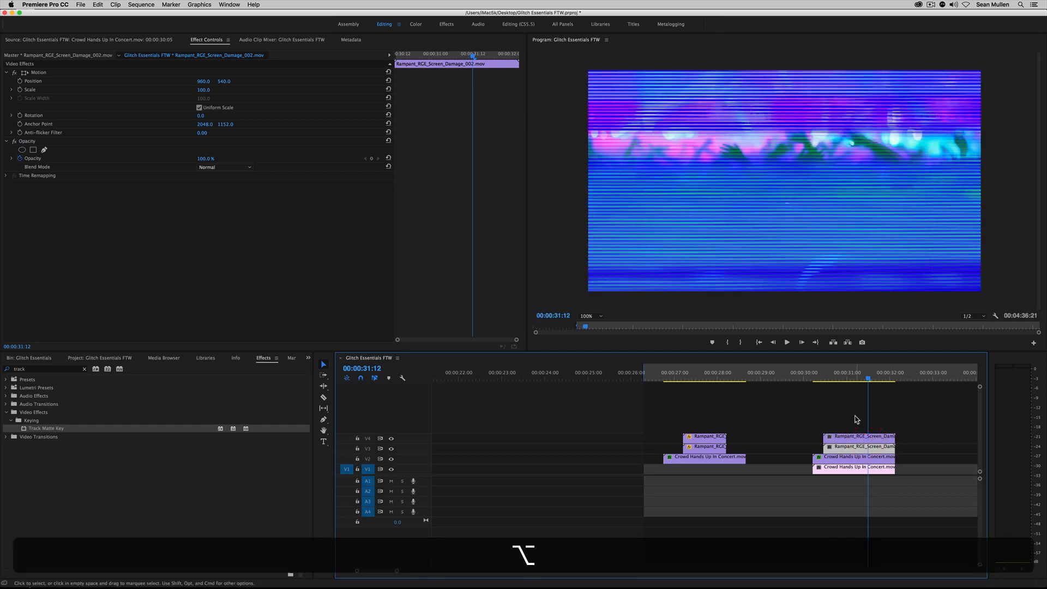
pyautogui.click(208, 168)
pyautogui.click(218, 249)
pyautogui.click(811, 377)
pyautogui.press('space')
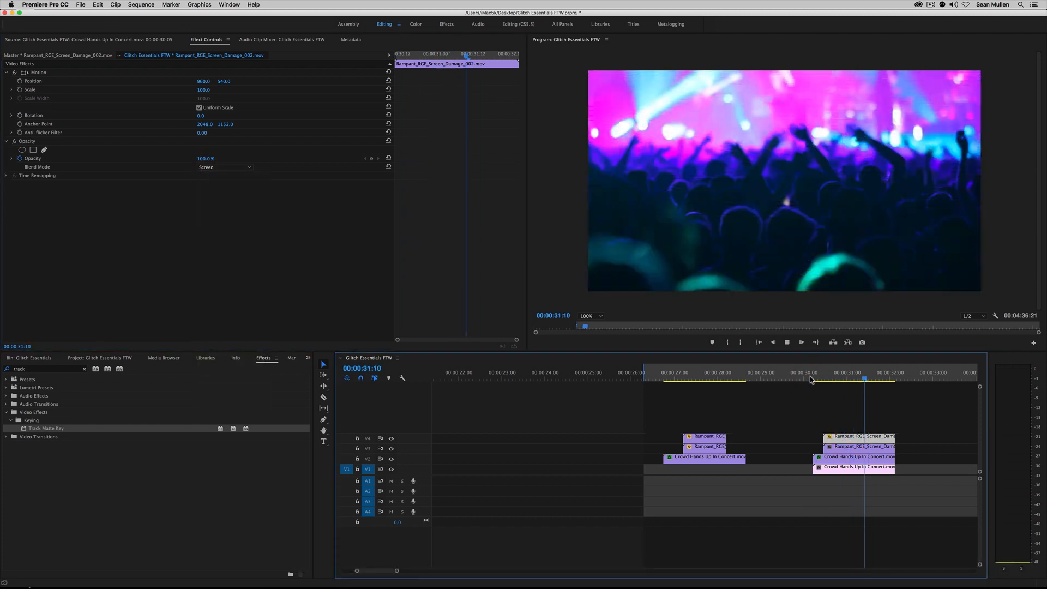
pyautogui.press('space')
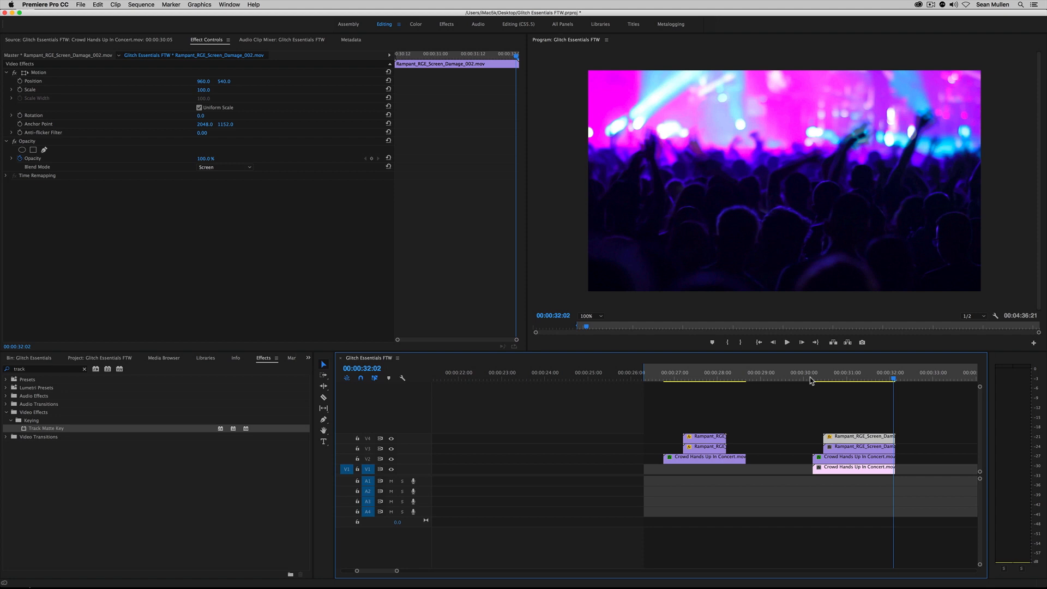
# Step: Mark in and out points around the promo example clips near the start of the timeline
pyautogui.moveTo(397, 570); pyautogui.dragTo(437, 577)
pyautogui.moveTo(472, 377); pyautogui.dragTo(460, 376)
pyautogui.press('i')
pyautogui.moveTo(569, 380); pyautogui.dragTo(587, 380)
# Step: Preview the glitch effects on the first crowd example and the DJ and Mixer example
pyautogui.moveTo(617, 380); pyautogui.dragTo(580, 380)
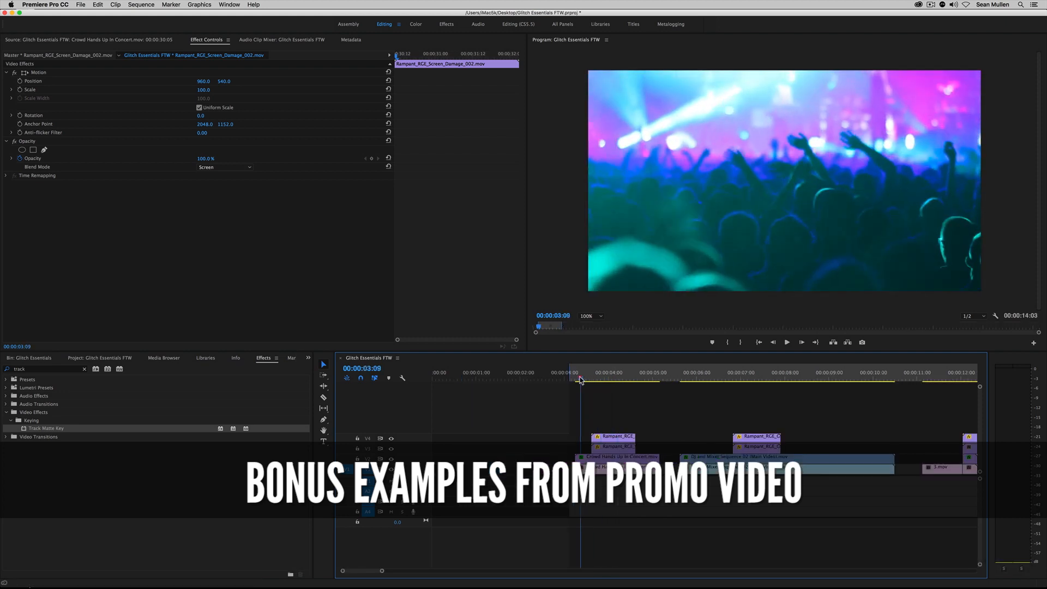
pyautogui.press('space')
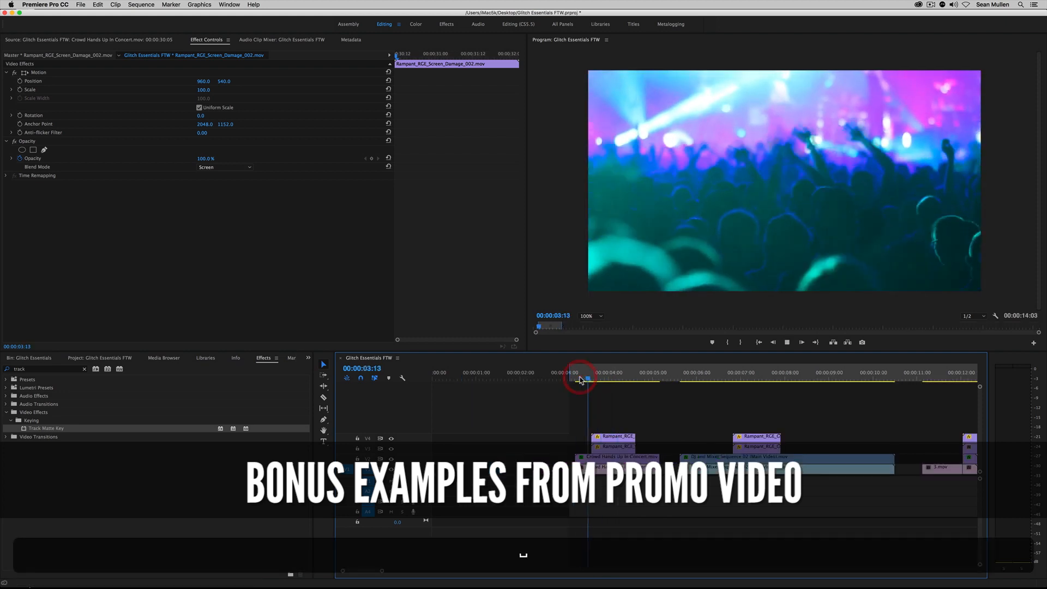
pyautogui.moveTo(626, 380); pyautogui.dragTo(601, 382)
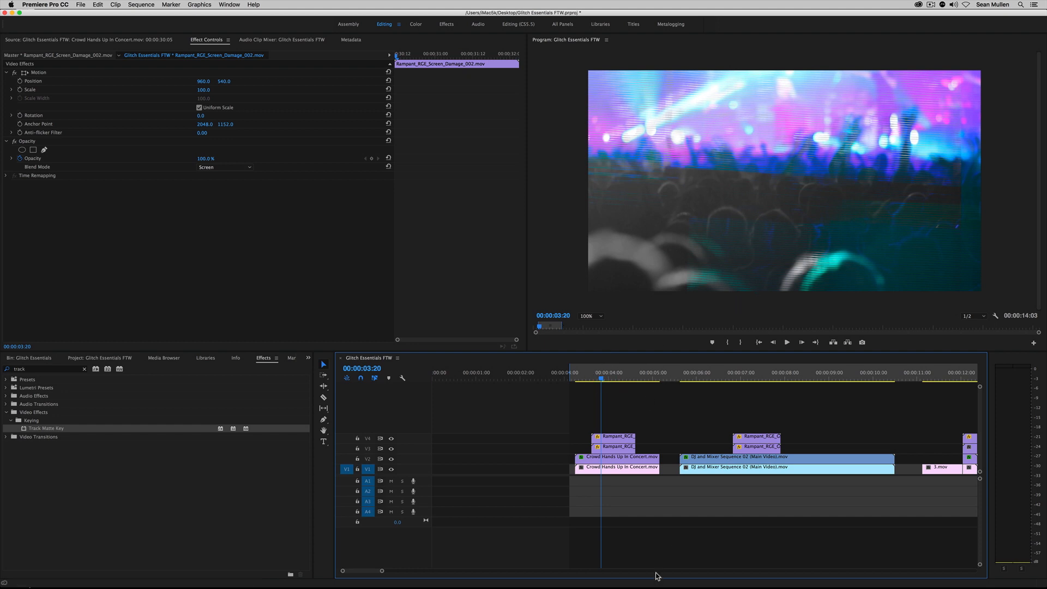
pyautogui.moveTo(708, 381); pyautogui.dragTo(747, 383)
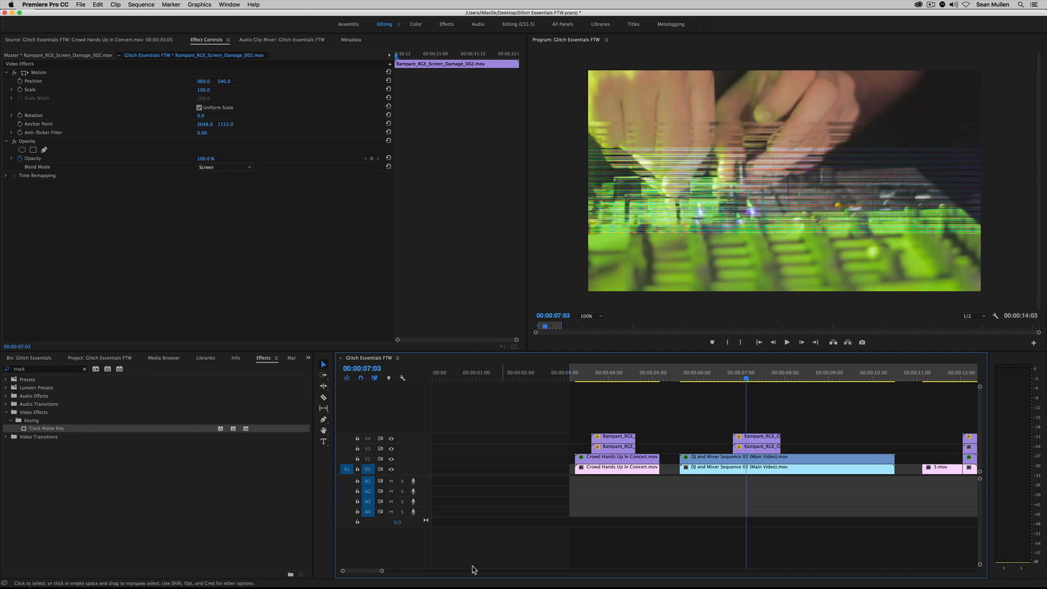
# Step: Preview the glitch transition example around 00:00:12:00 and the glitched YOUR TEXT title example
pyautogui.moveTo(361, 571); pyautogui.dragTo(366, 571)
pyautogui.moveTo(638, 379)
pyautogui.mouseDown()
pyautogui.moveTo(654, 380)
pyautogui.moveTo(623, 380)
pyautogui.mouseUp()
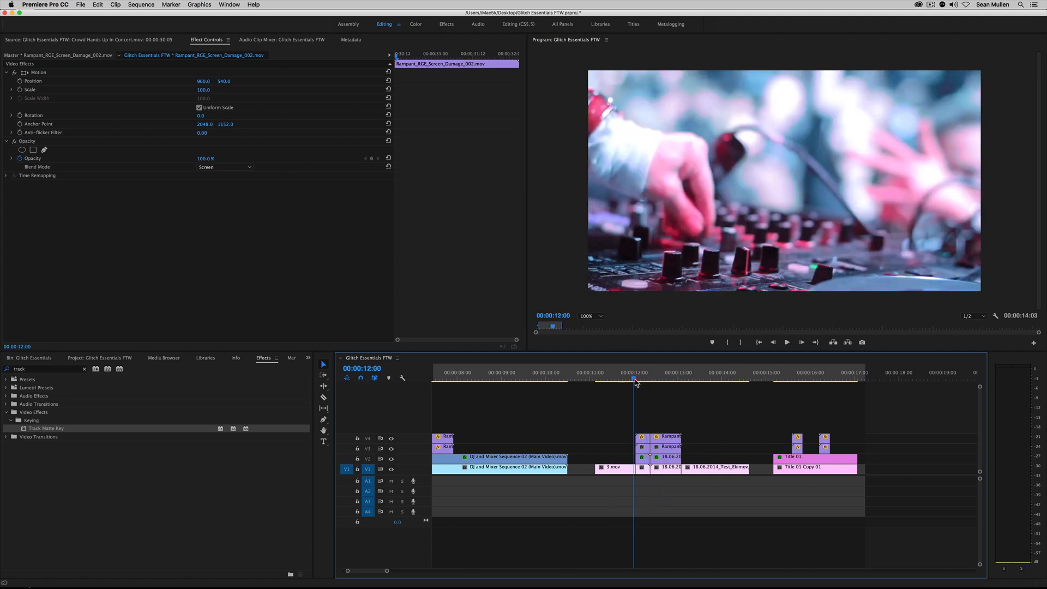
pyautogui.click(636, 381)
pyautogui.press('space')
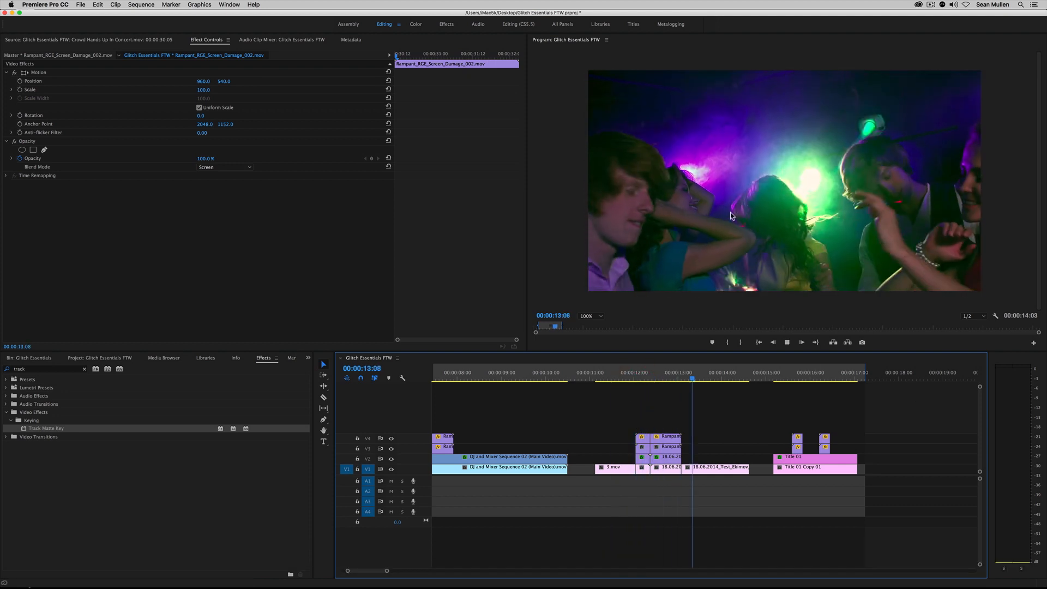
pyautogui.press('space')
pyautogui.click(785, 380)
pyautogui.press('space')
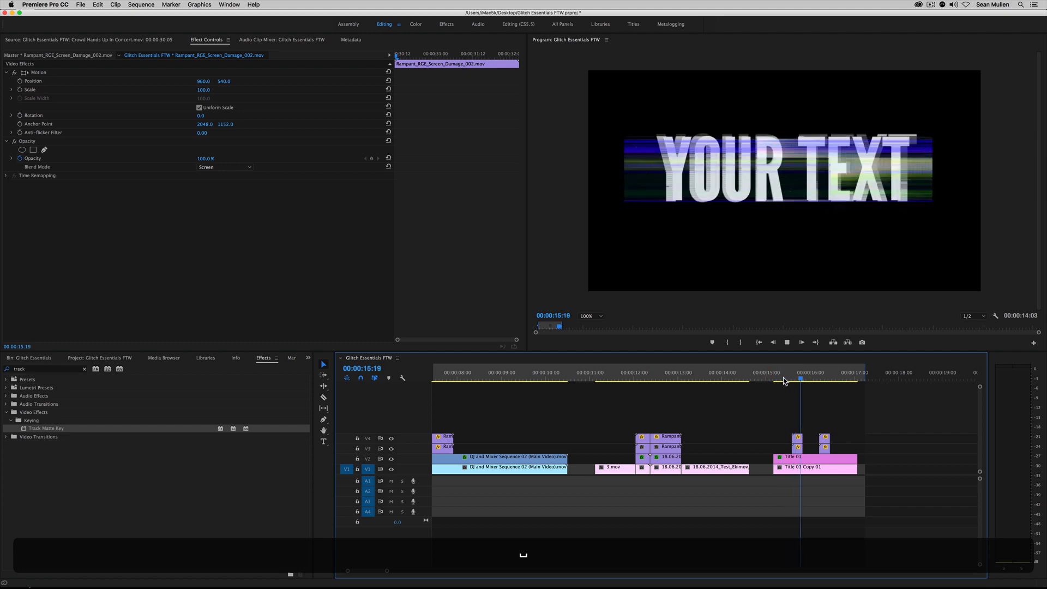
pyautogui.moveTo(792, 376)
pyautogui.mouseDown()
pyautogui.moveTo(829, 377)
pyautogui.moveTo(787, 382)
pyautogui.moveTo(825, 392)
pyautogui.moveTo(801, 394)
pyautogui.mouseUp()
pyautogui.click(821, 386)
# Step: Return to the crowd practice clips, show all examples in the timeline and replay the first crowd glitch example
pyautogui.moveTo(371, 575); pyautogui.dragTo(381, 572)
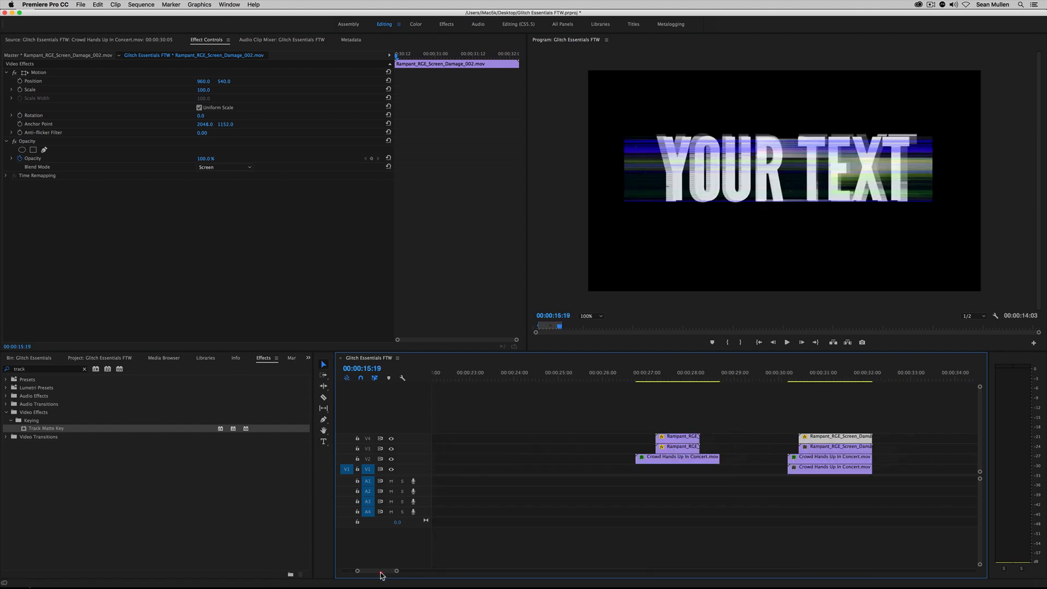
pyautogui.moveTo(801, 378)
pyautogui.mouseDown()
pyautogui.moveTo(827, 377)
pyautogui.moveTo(807, 377)
pyautogui.mouseUp()
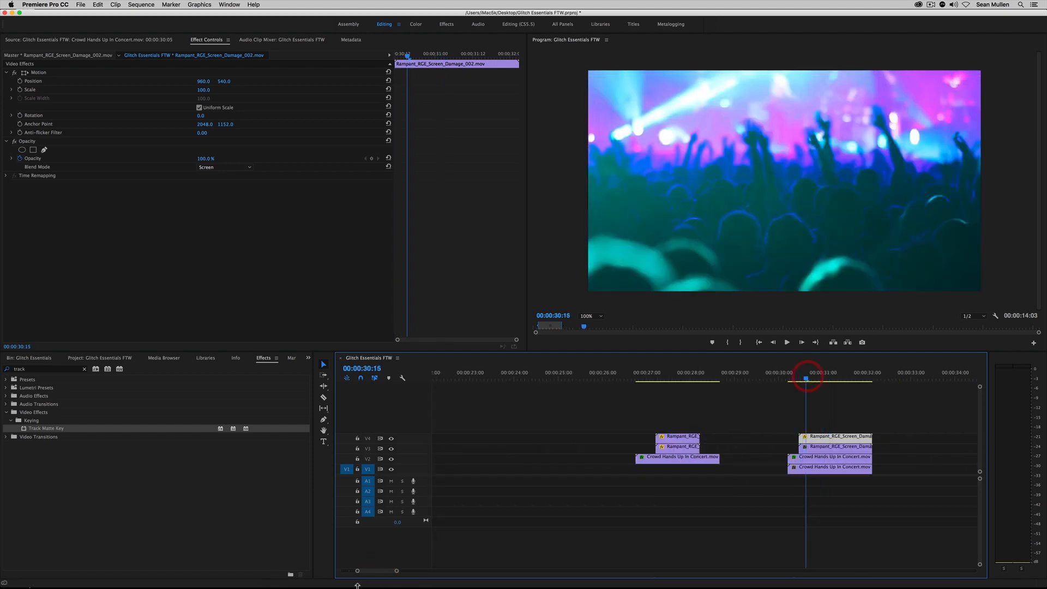
pyautogui.moveTo(396, 572)
pyautogui.mouseDown()
pyautogui.moveTo(431, 572)
pyautogui.moveTo(414, 572)
pyautogui.mouseUp()
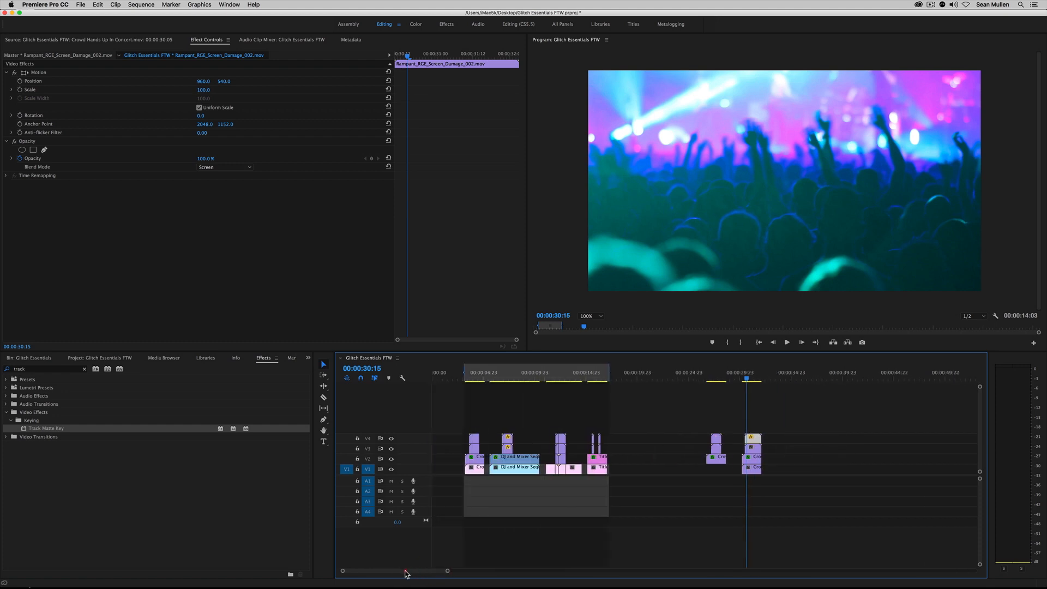
pyautogui.click(476, 380)
pyautogui.click(466, 378)
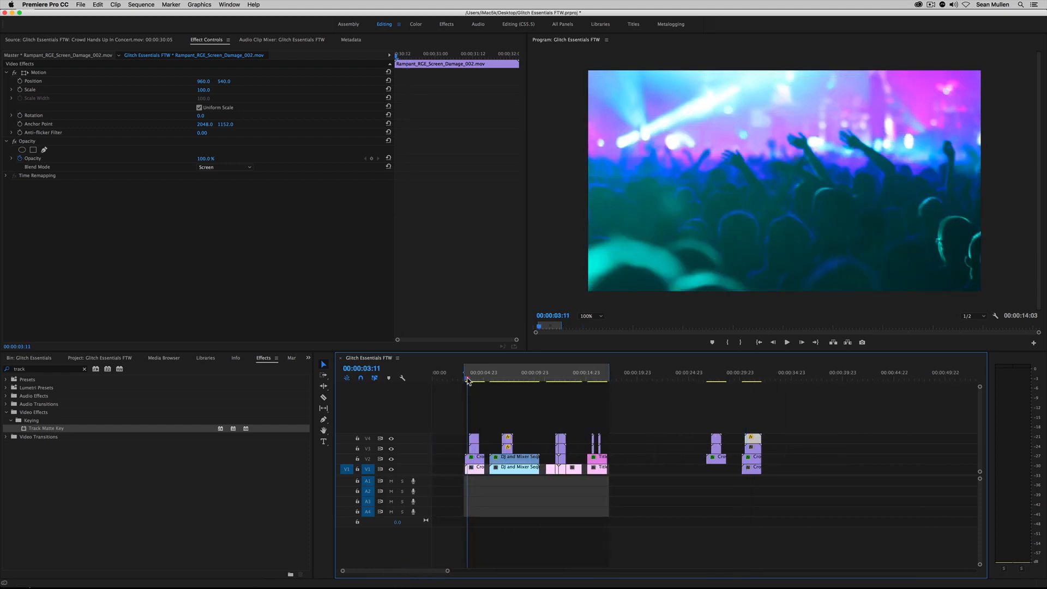
pyautogui.press('space')
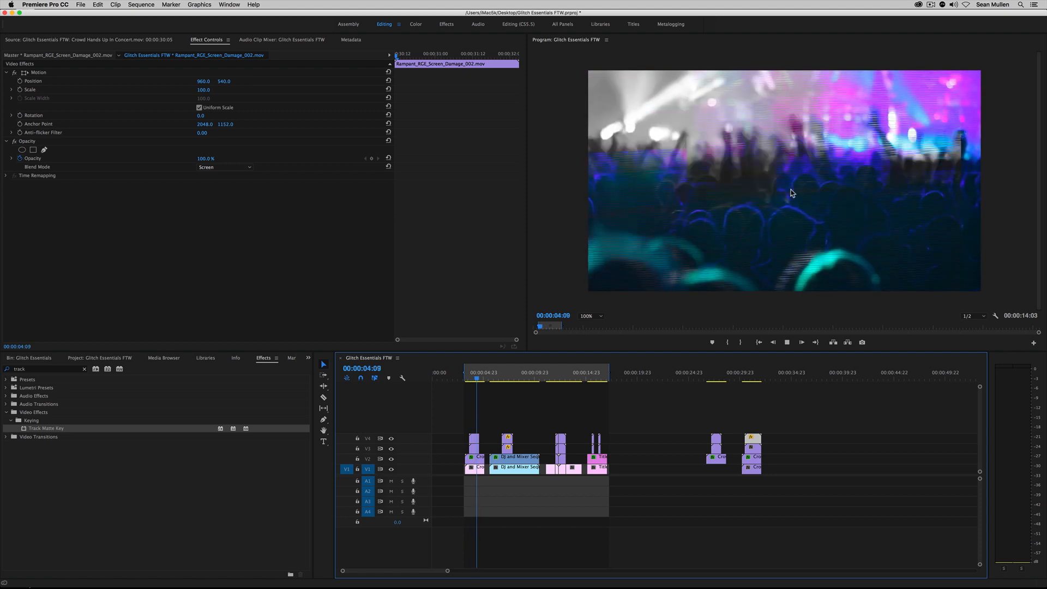
pyautogui.press('space')
pyautogui.click(470, 376)
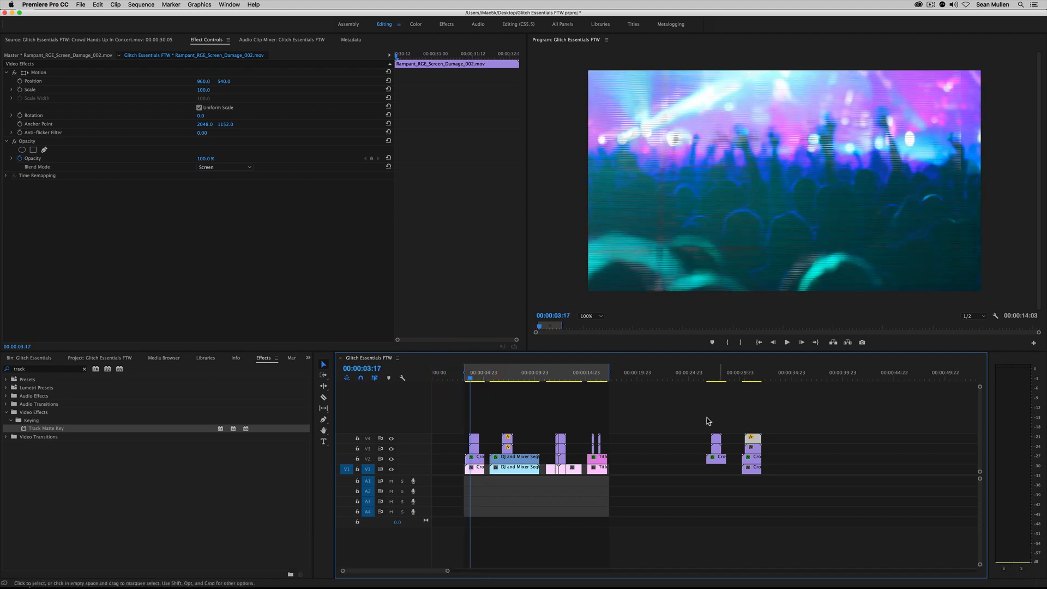
# Step: Delete the practice clips at the timeline's end and copy the first example's V1 crowd clip to about 00:00:27 on V1
pyautogui.moveTo(732, 452); pyautogui.dragTo(783, 470)
pyautogui.press('BackSpace')
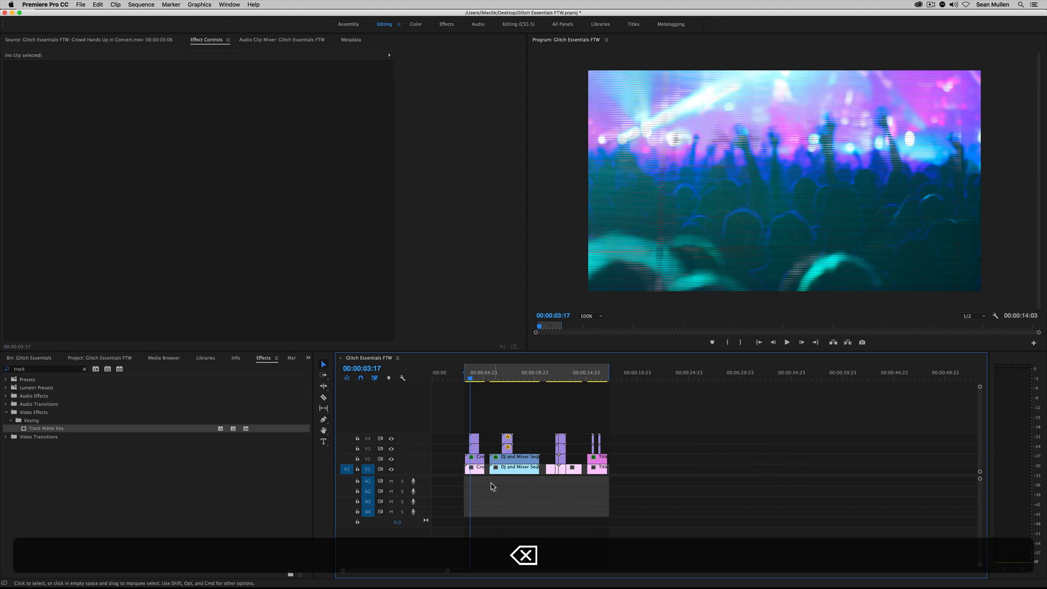
pyautogui.moveTo(472, 468); pyautogui.dragTo(717, 474)
pyautogui.click(716, 375)
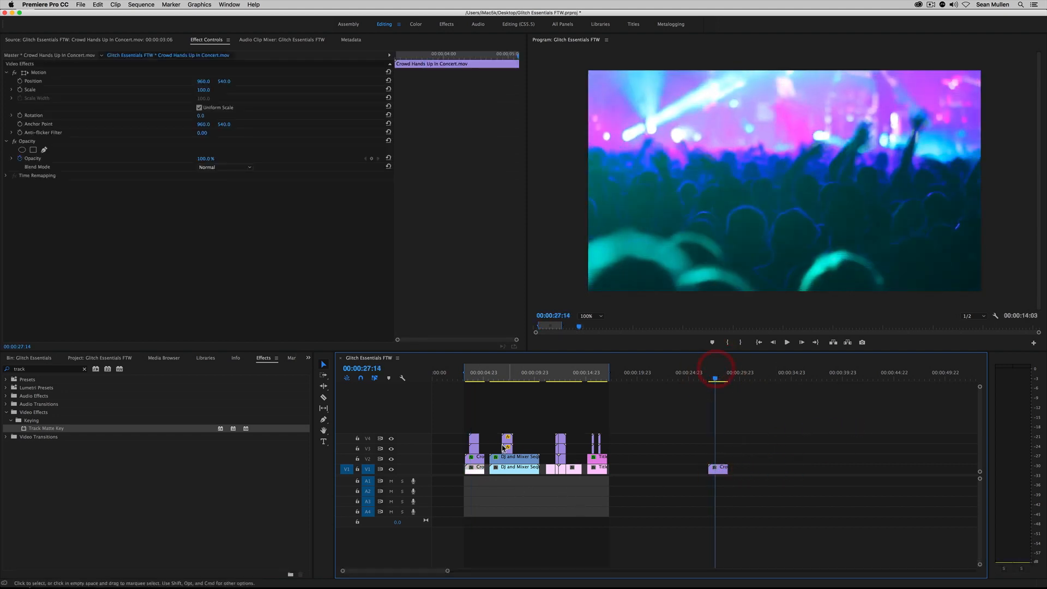
# Step: Open the first example's V4 glitch clip in the source viewer and mark an in point at 00:00:26:14
pyautogui.click(474, 442)
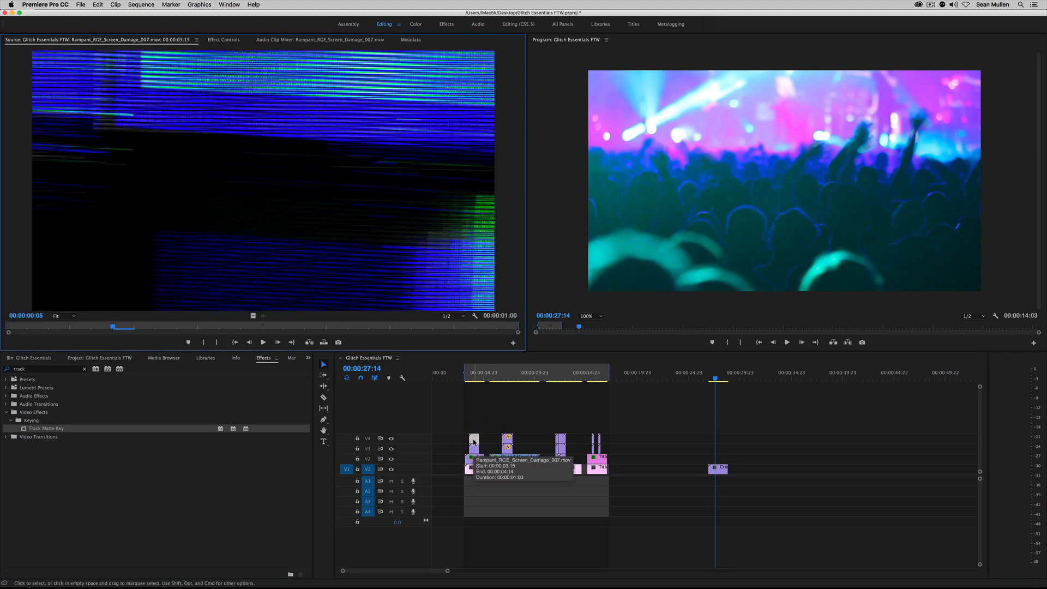
pyautogui.click(705, 372)
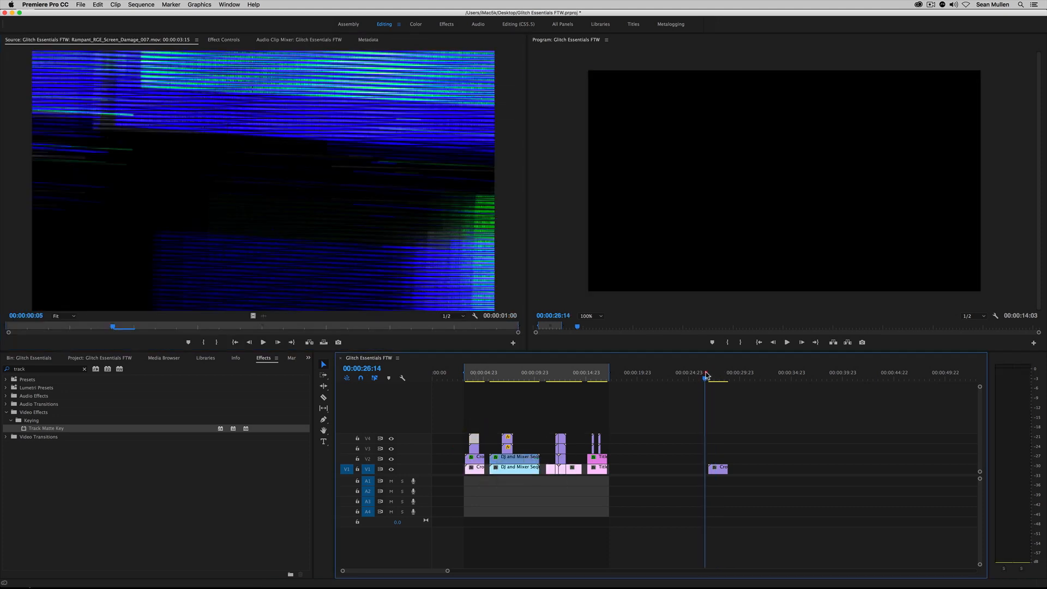
pyautogui.click(717, 374)
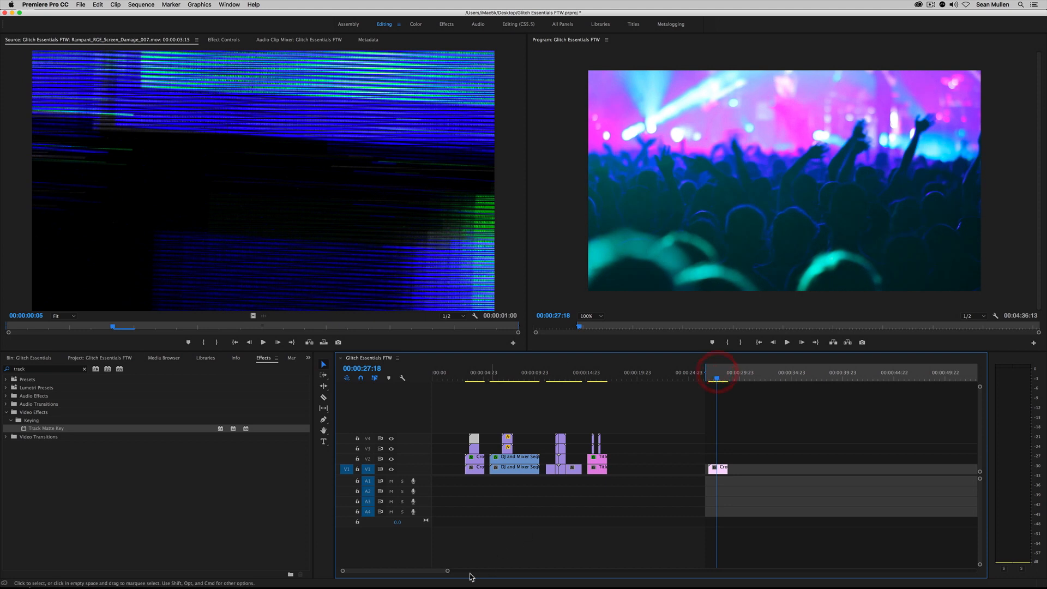
# Step: Duplicate the copied Crowd Hands Up In Concert.mov clip onto V2 directly above the original
pyautogui.moveTo(447, 572); pyautogui.dragTo(401, 570)
pyautogui.moveTo(613, 376); pyautogui.dragTo(710, 394)
pyautogui.click(691, 469)
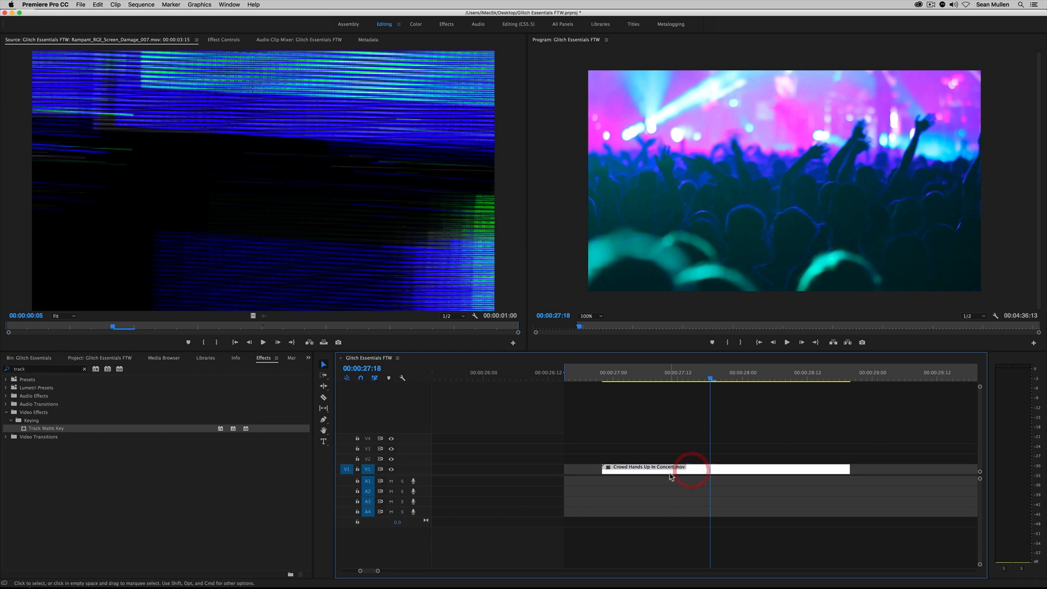
pyautogui.press('alt')
pyautogui.moveTo(682, 476); pyautogui.dragTo(680, 460)
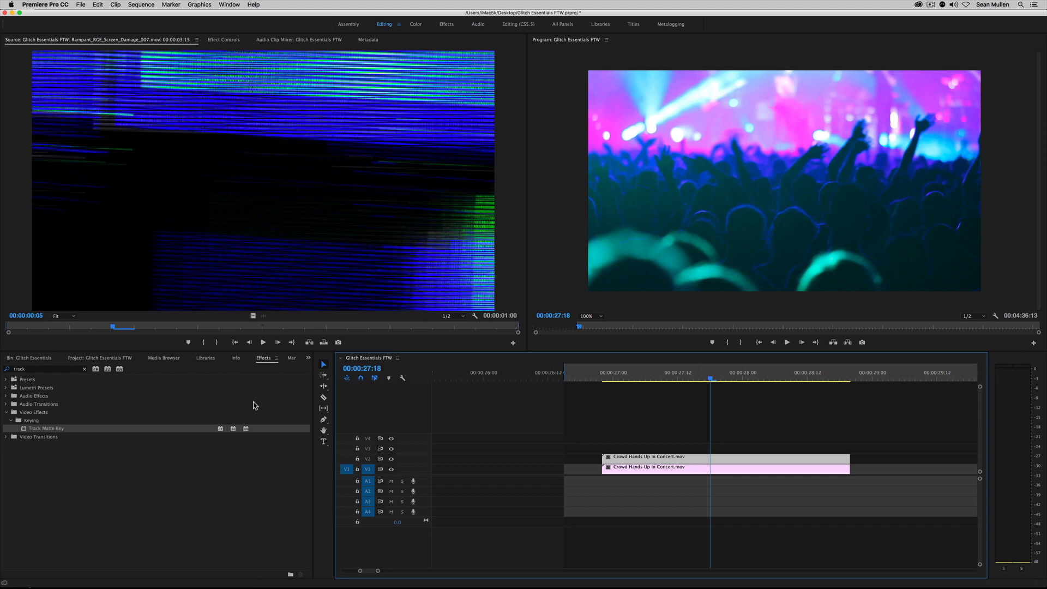
# Step: Place Rampant_RGE_Screen_Damage_007.mov from the Screen Damage bin on V3 over the middle of the crowd clips and play it back
pyautogui.click(308, 359)
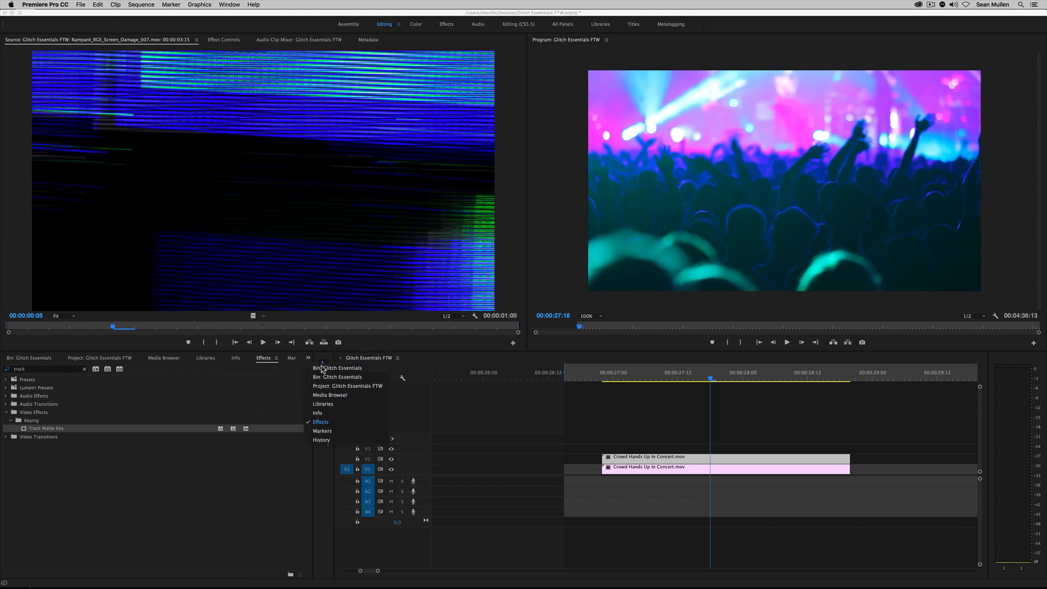
pyautogui.click(321, 369)
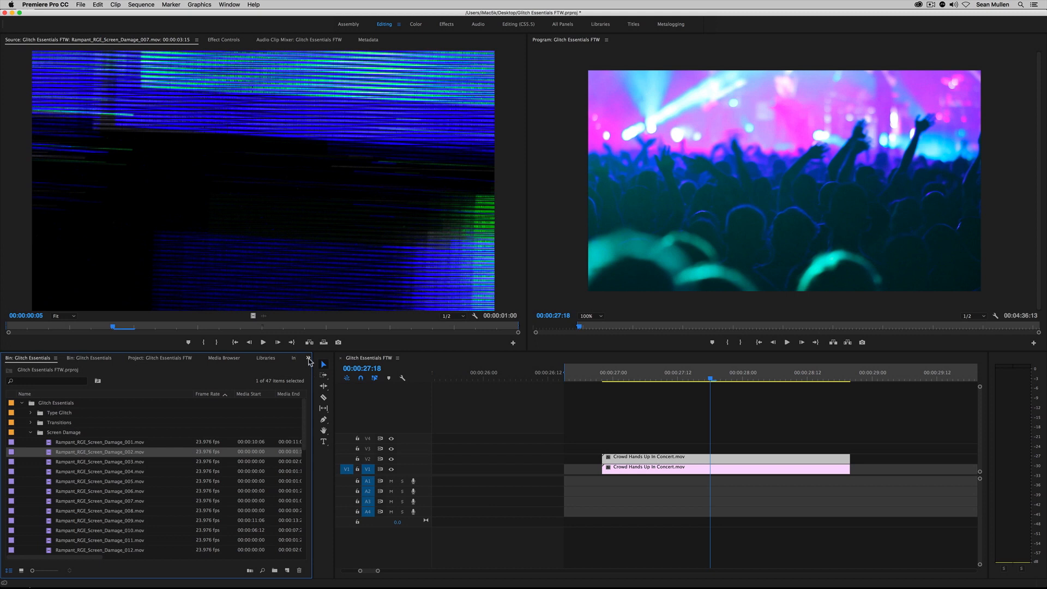
pyautogui.click(309, 358)
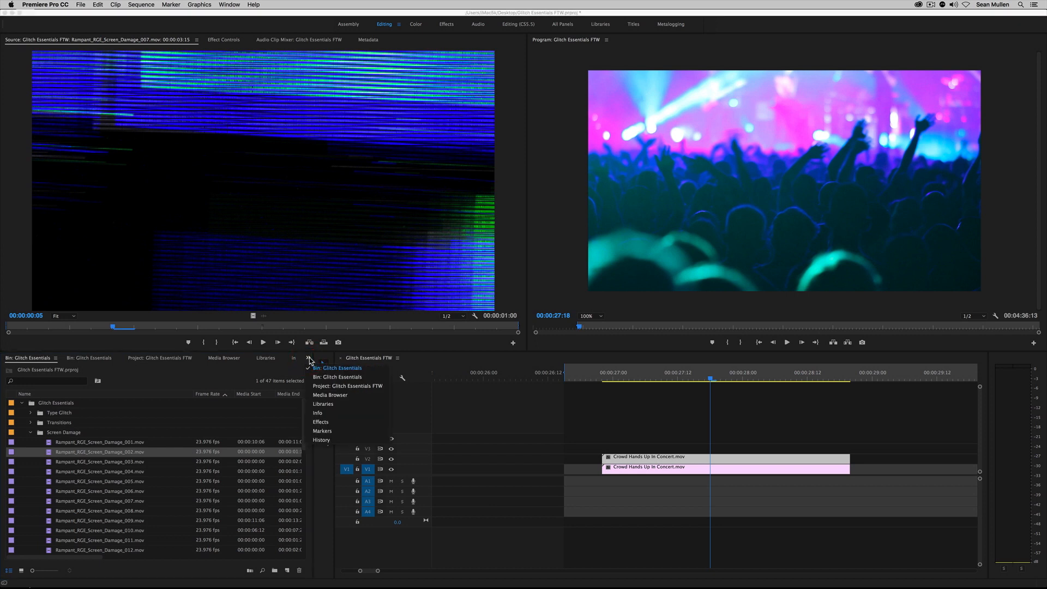
pyautogui.click(122, 502)
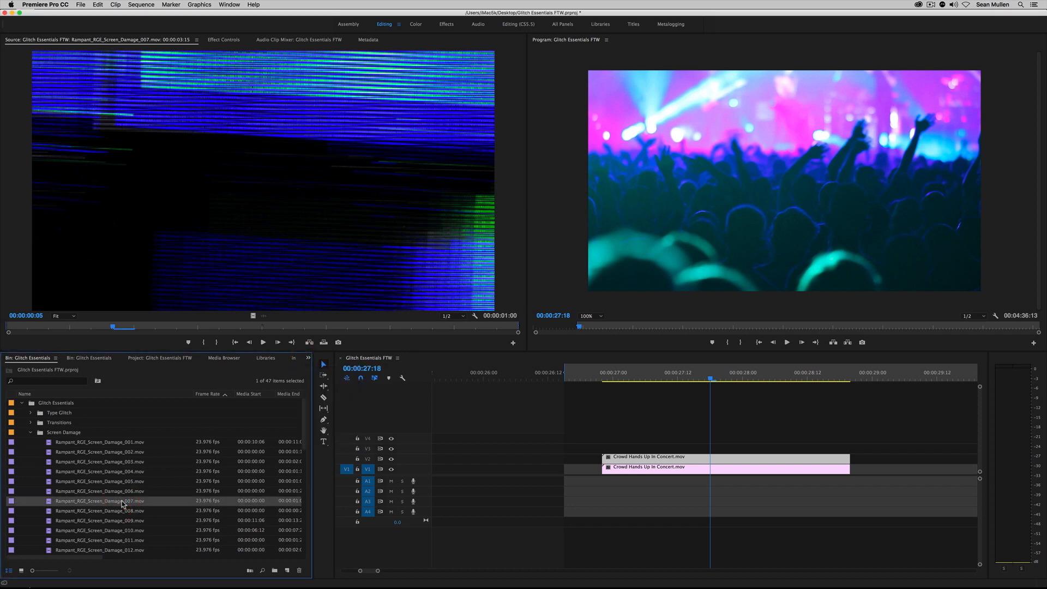
pyautogui.click(122, 502)
pyautogui.moveTo(50, 503); pyautogui.dragTo(661, 449)
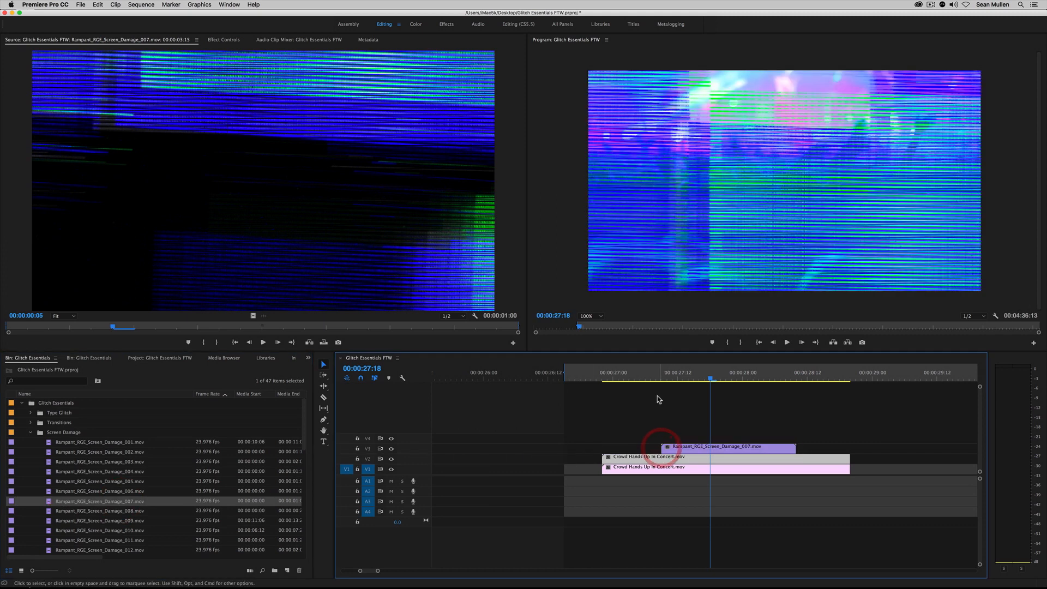
pyautogui.click(634, 370)
pyautogui.press('space')
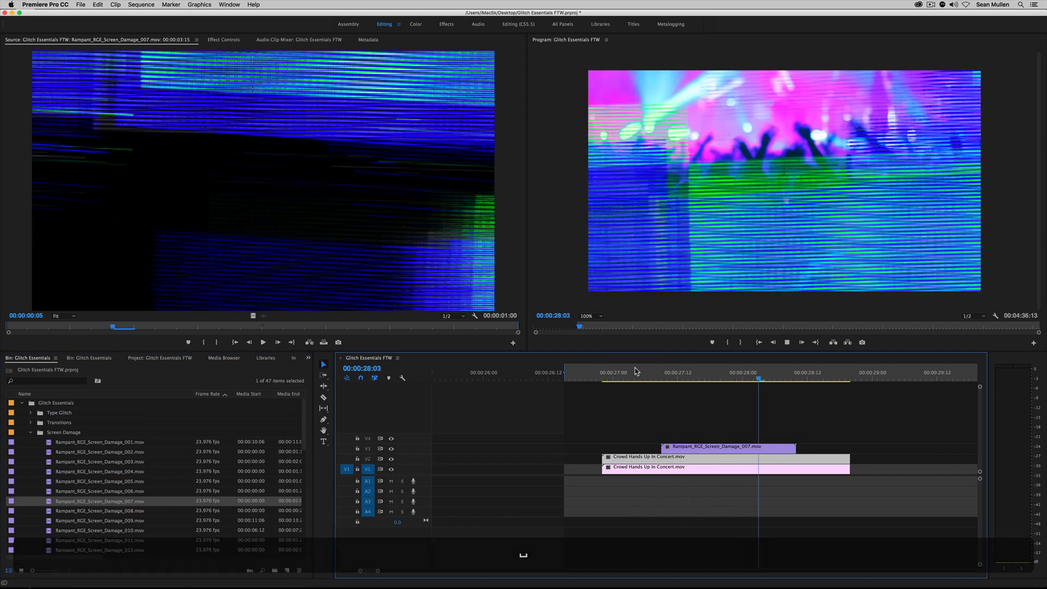
pyautogui.press('space')
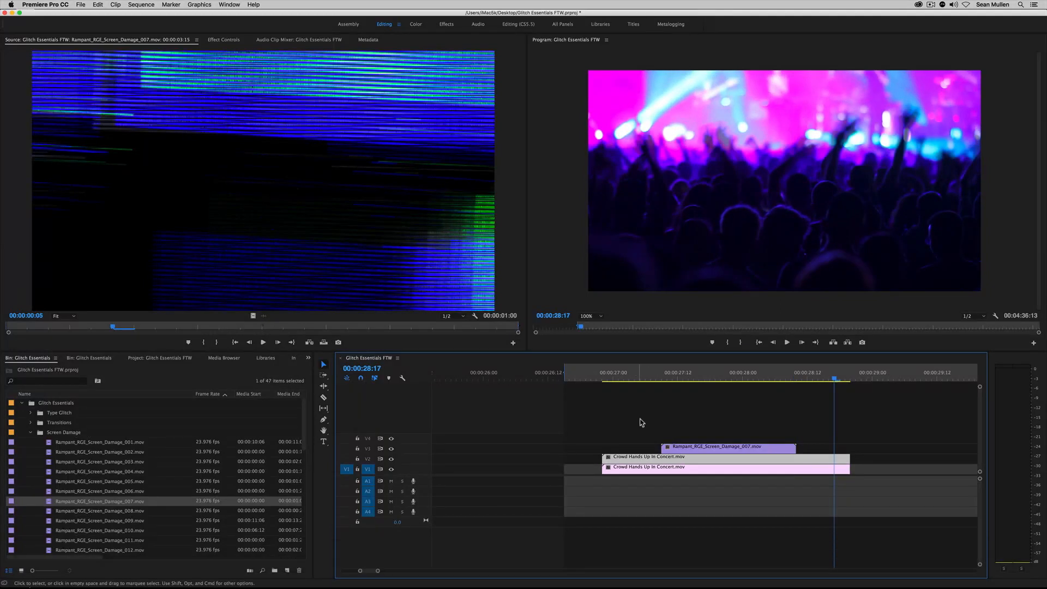
# Step: Apply the Track Matte Key effect to the V2 crowd clip and set its matte to Video 3
pyautogui.click(649, 461)
pyautogui.press('shift')
pyautogui.hotkey('shift', '5')
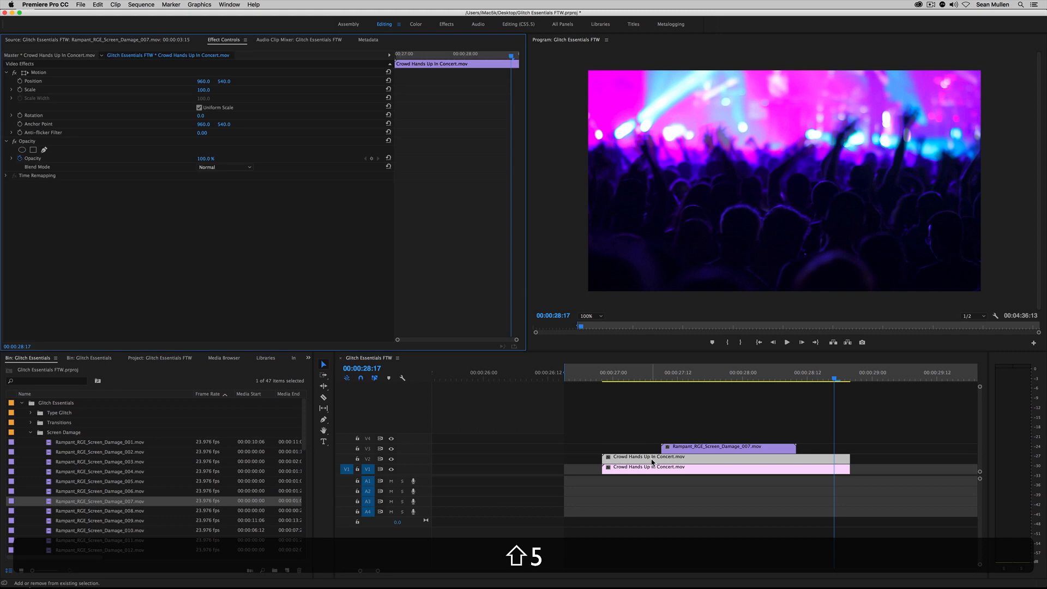
pyautogui.click(308, 358)
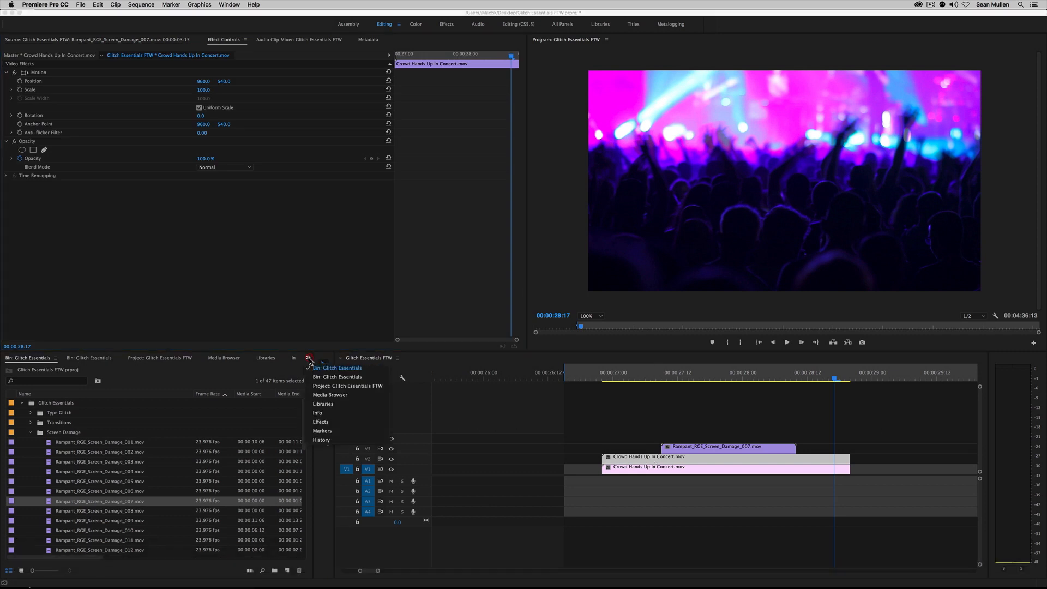
pyautogui.click(322, 422)
pyautogui.moveTo(39, 431); pyautogui.dragTo(657, 461)
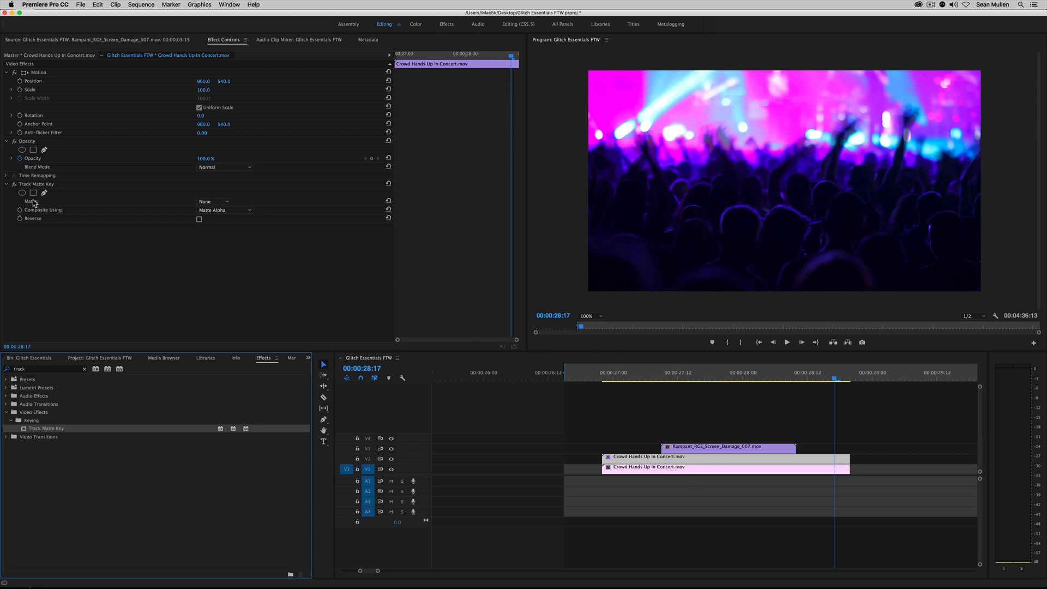
pyautogui.click(222, 203)
pyautogui.click(221, 232)
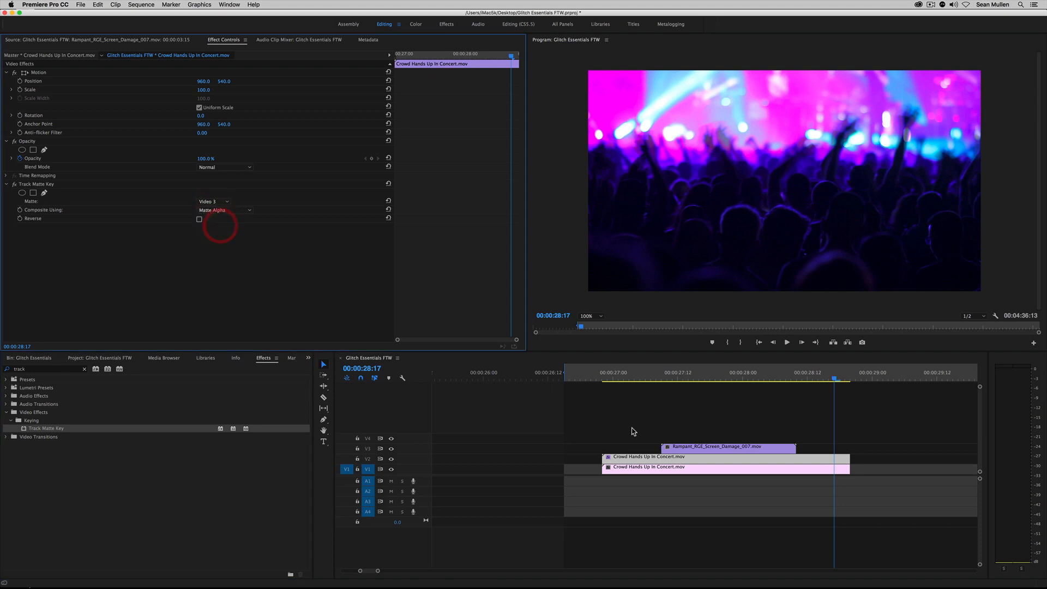
# Step: Set the V2 crowd clip's Scale to 107 and play back the section under the screen damage clip
pyautogui.moveTo(688, 381); pyautogui.dragTo(714, 384)
pyautogui.click(689, 399)
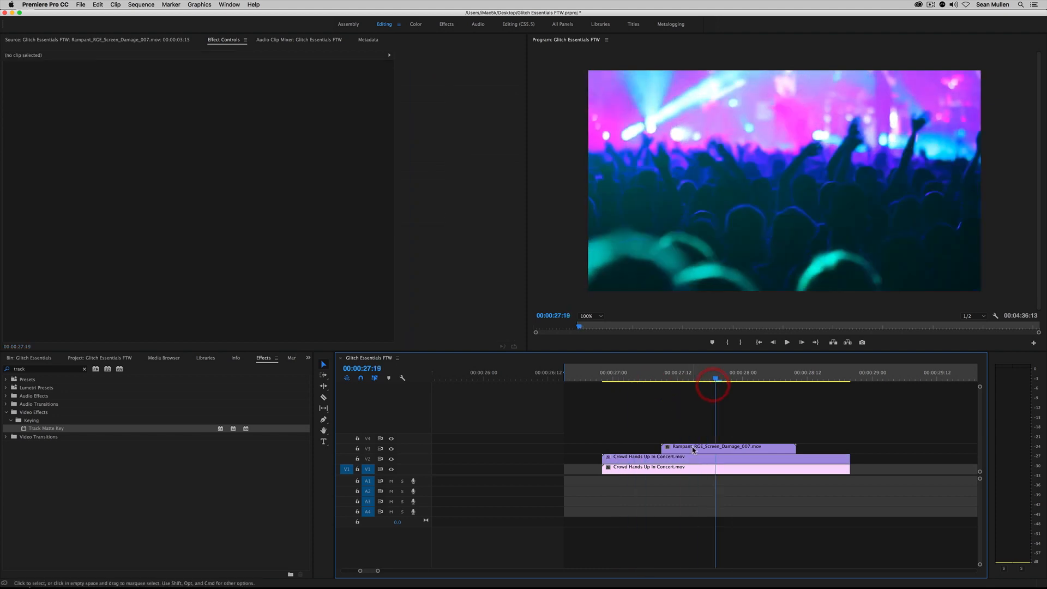
pyautogui.click(690, 458)
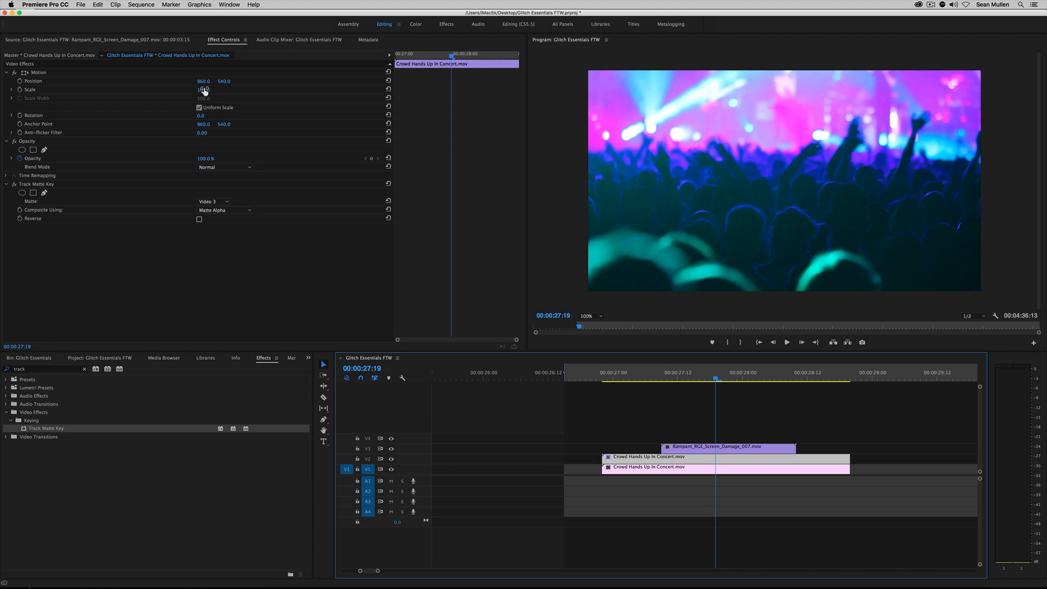
pyautogui.moveTo(203, 89); pyautogui.dragTo(203, 90)
pyautogui.click(645, 381)
pyautogui.press('space')
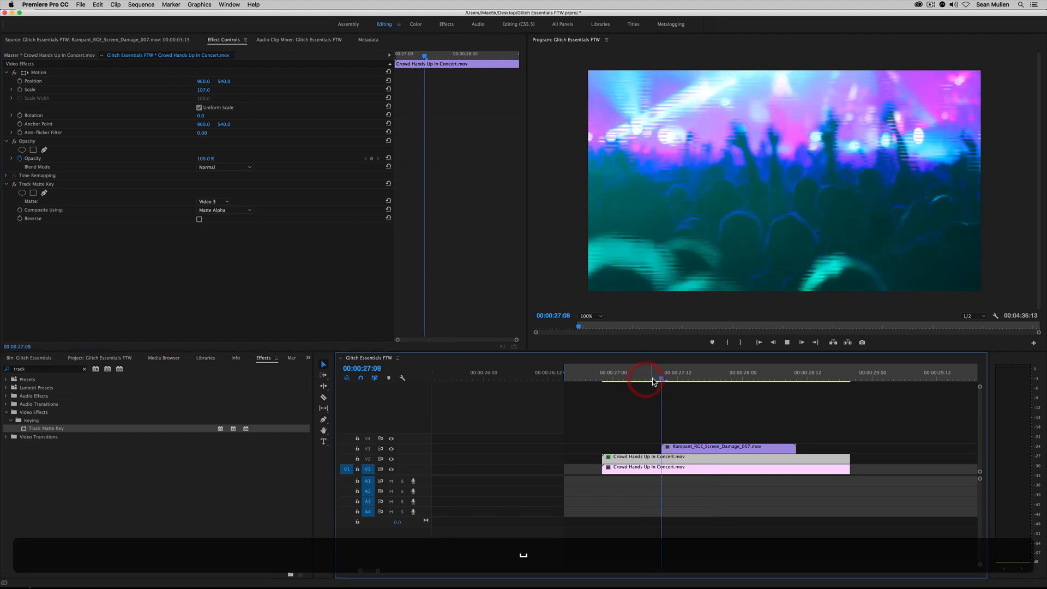
pyautogui.moveTo(665, 375); pyautogui.dragTo(714, 378)
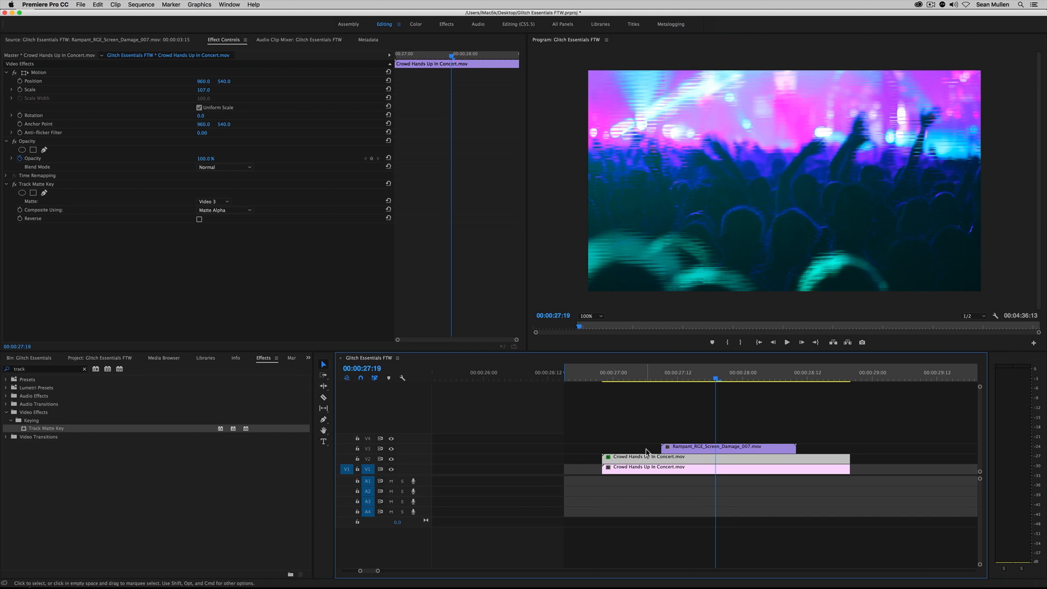
# Step: Disable the V1 crowd clip and play back only the matted V2 layer
pyautogui.click(669, 461)
pyautogui.click(664, 468)
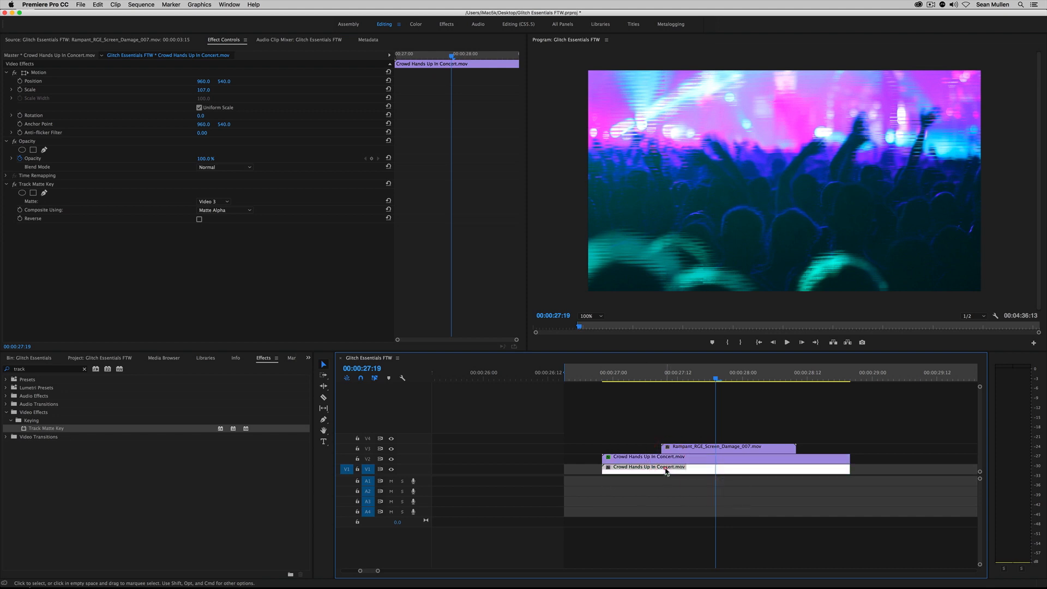
pyautogui.rightClick(660, 469)
pyautogui.click(676, 354)
pyautogui.moveTo(622, 377); pyautogui.dragTo(632, 404)
pyautogui.press('space')
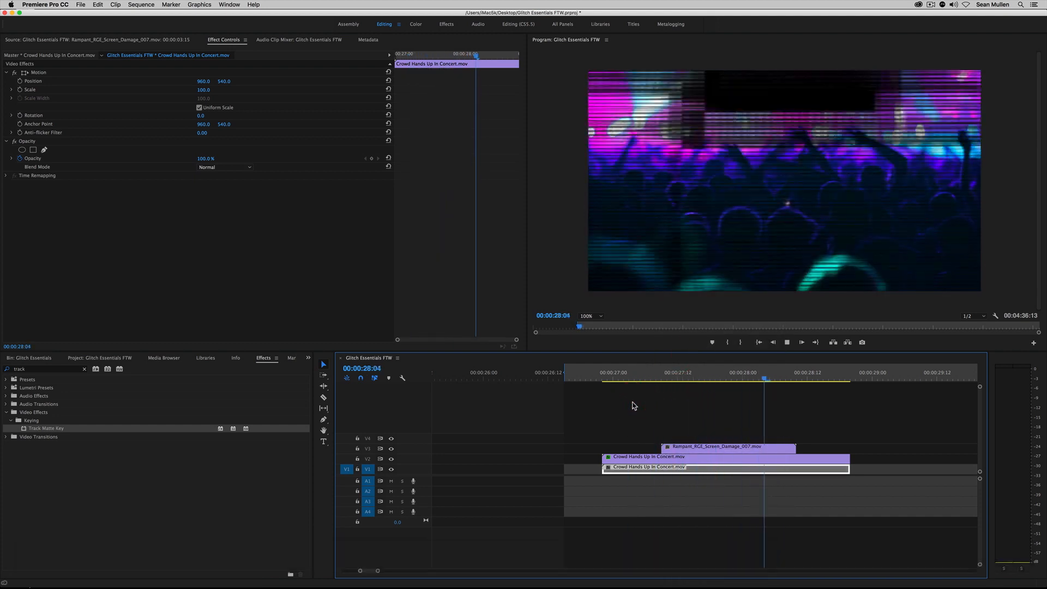
pyautogui.click(694, 378)
pyautogui.moveTo(696, 380); pyautogui.dragTo(685, 383)
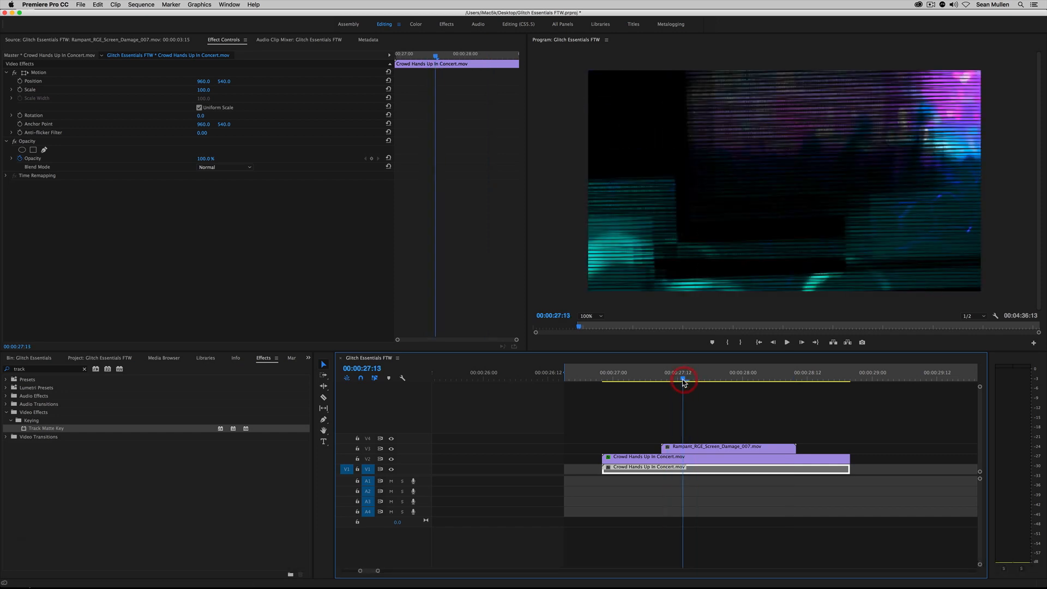
# Step: Turn on Reverse for the V2 crowd clip's Track Matte Key and play back the inverted matte
pyautogui.moveTo(647, 466); pyautogui.dragTo(646, 466)
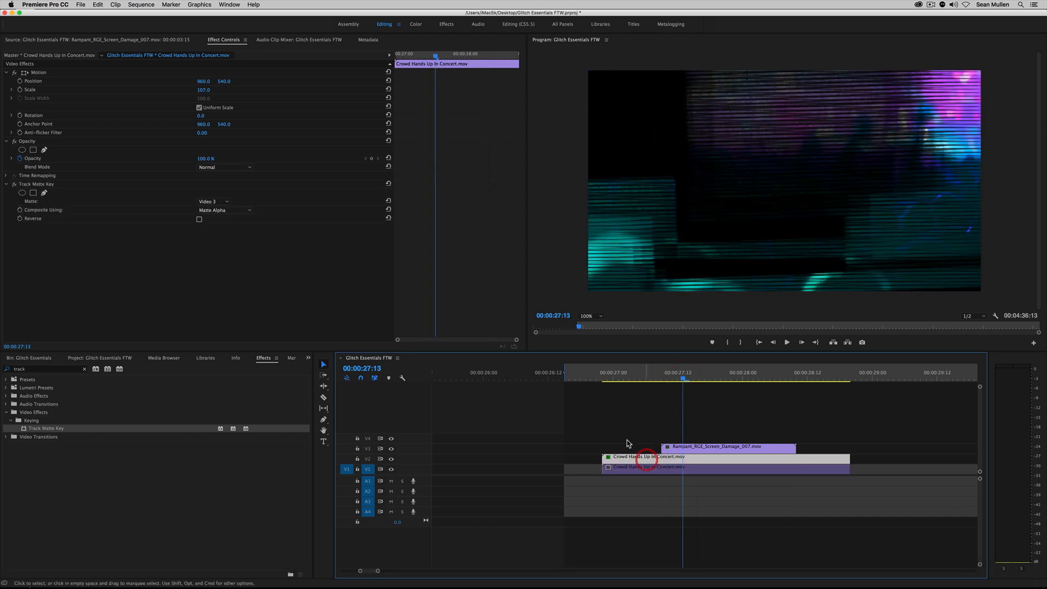
pyautogui.click(199, 219)
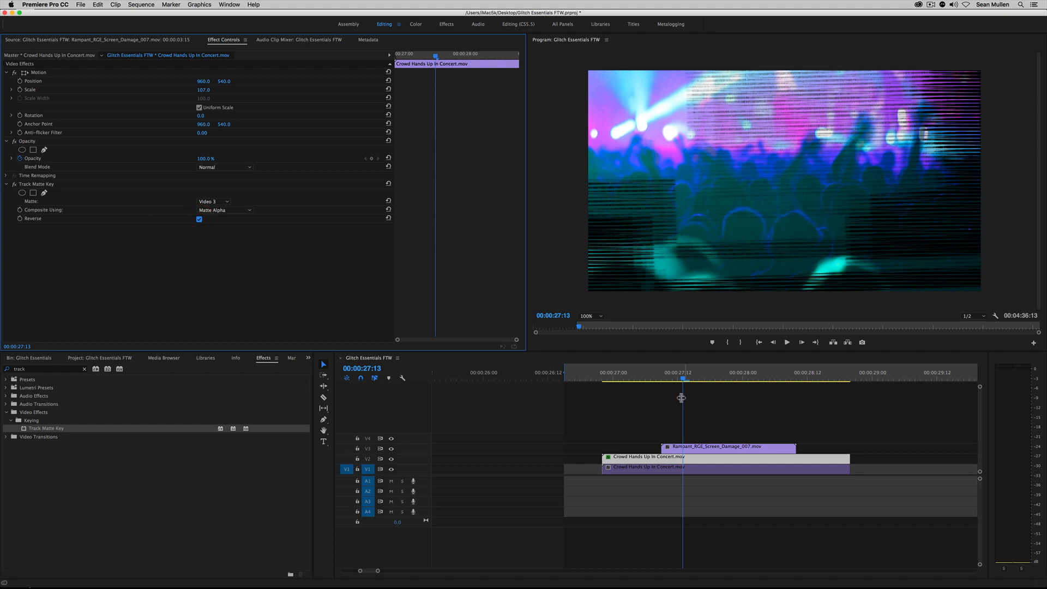
pyautogui.press('space')
pyautogui.click(626, 379)
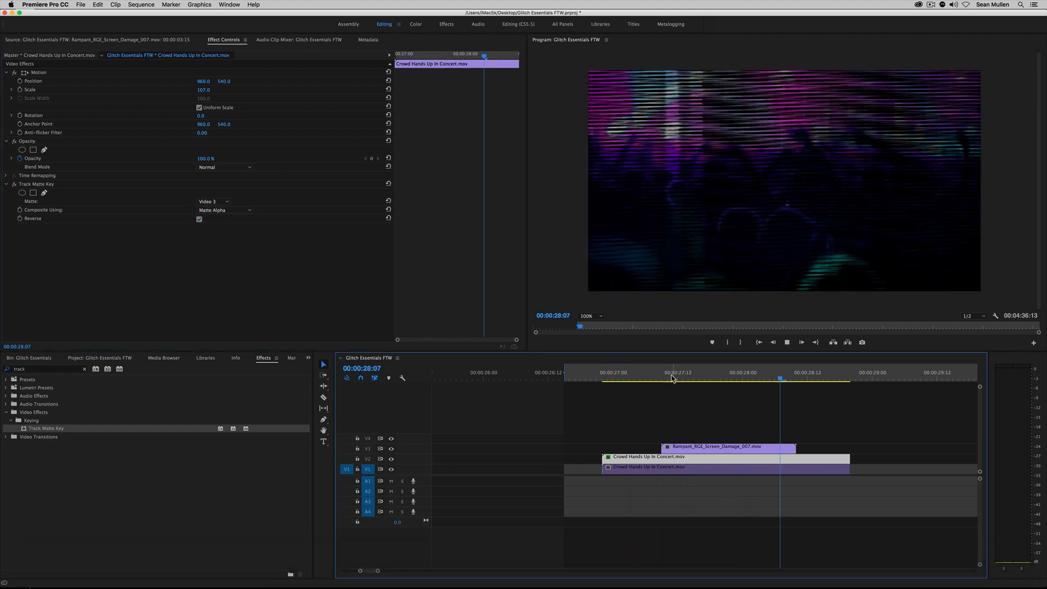
pyautogui.click(698, 378)
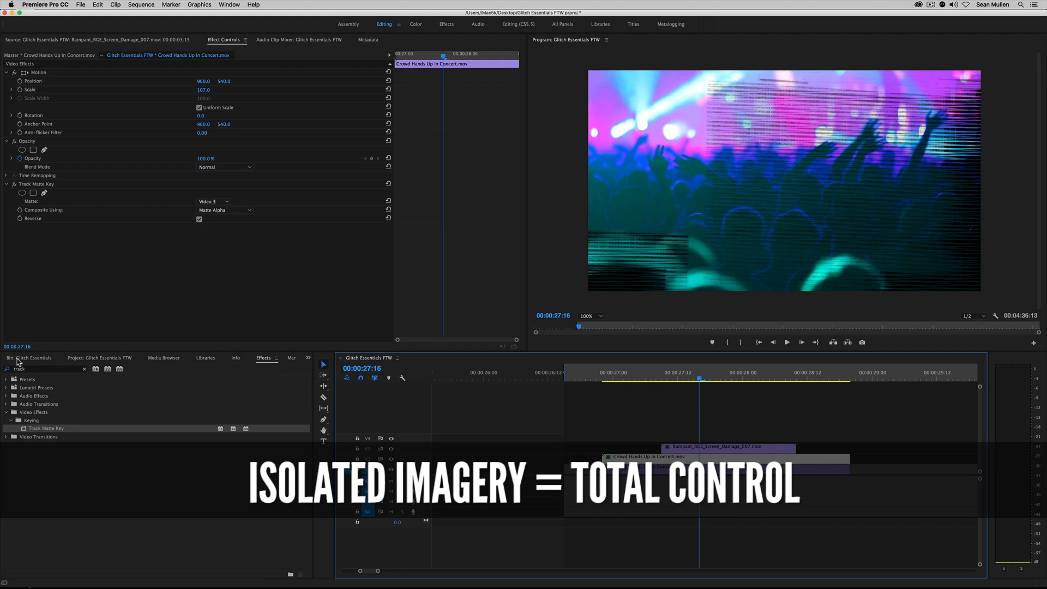
# Step: Find the Tint effect and apply it to the V2 crowd clip, then scrub through the result
pyautogui.click(309, 359)
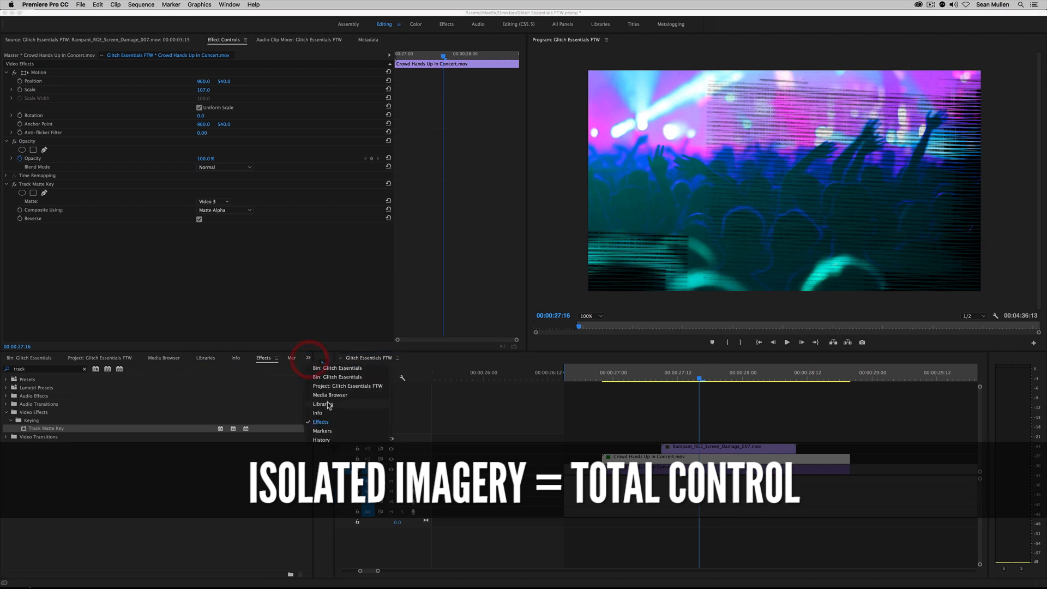
pyautogui.click(323, 422)
pyautogui.click(85, 369)
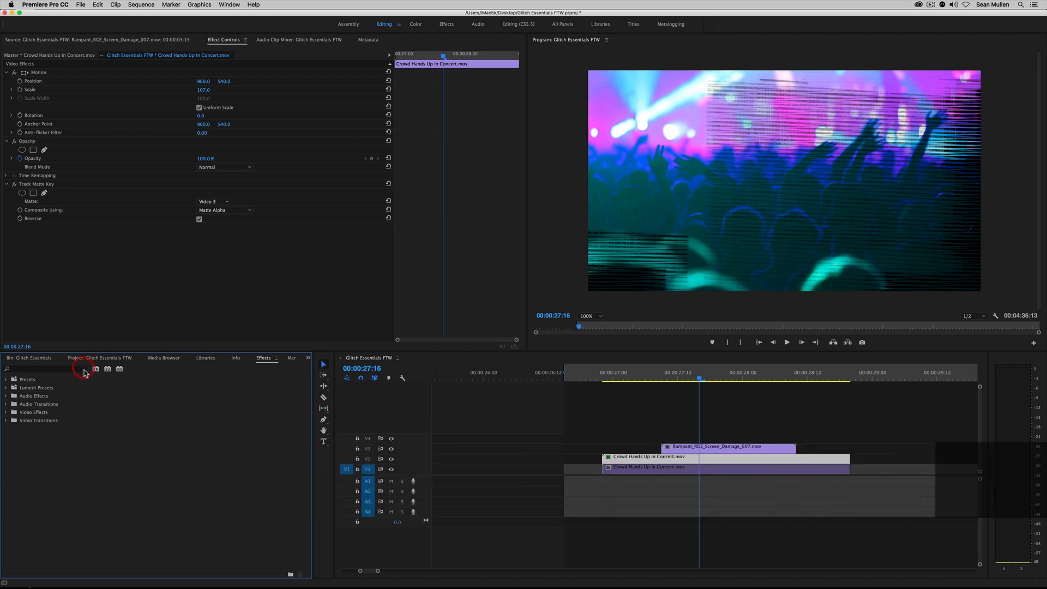
pyautogui.click(40, 370)
pyautogui.write('tint')
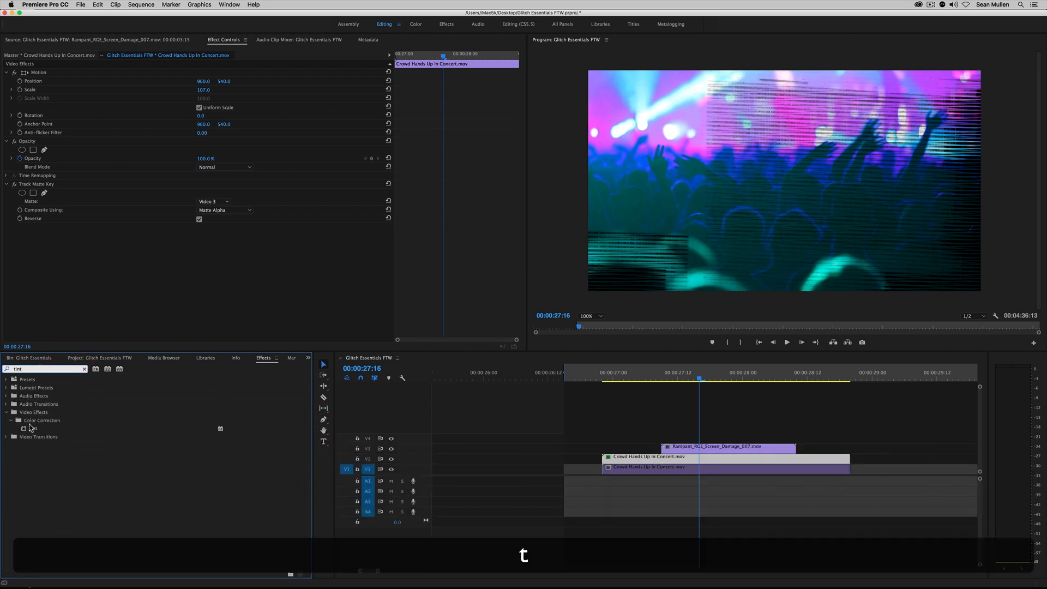
pyautogui.click(31, 429)
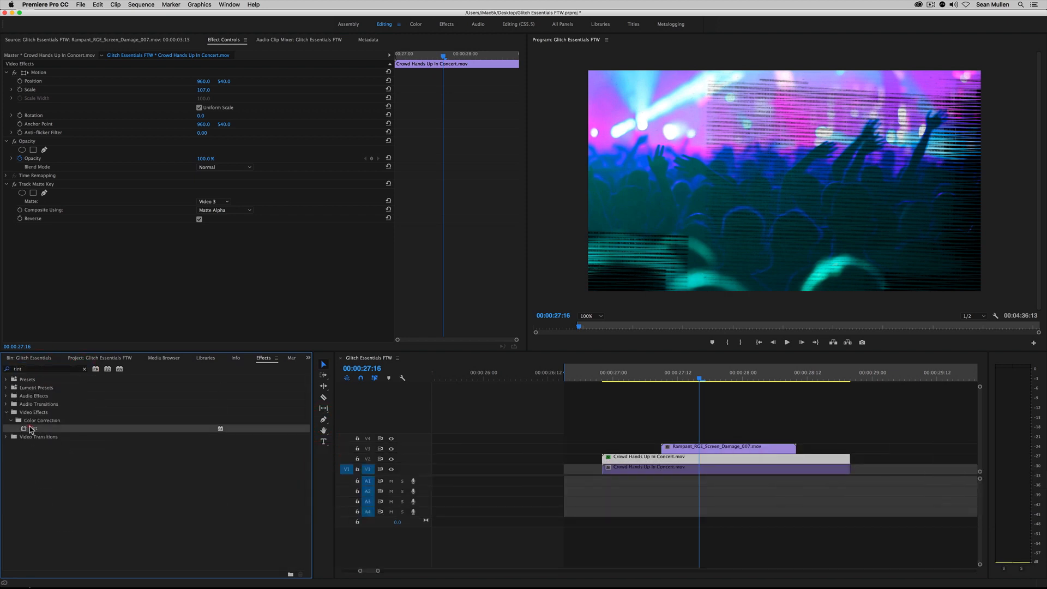
pyautogui.moveTo(31, 430); pyautogui.dragTo(636, 458)
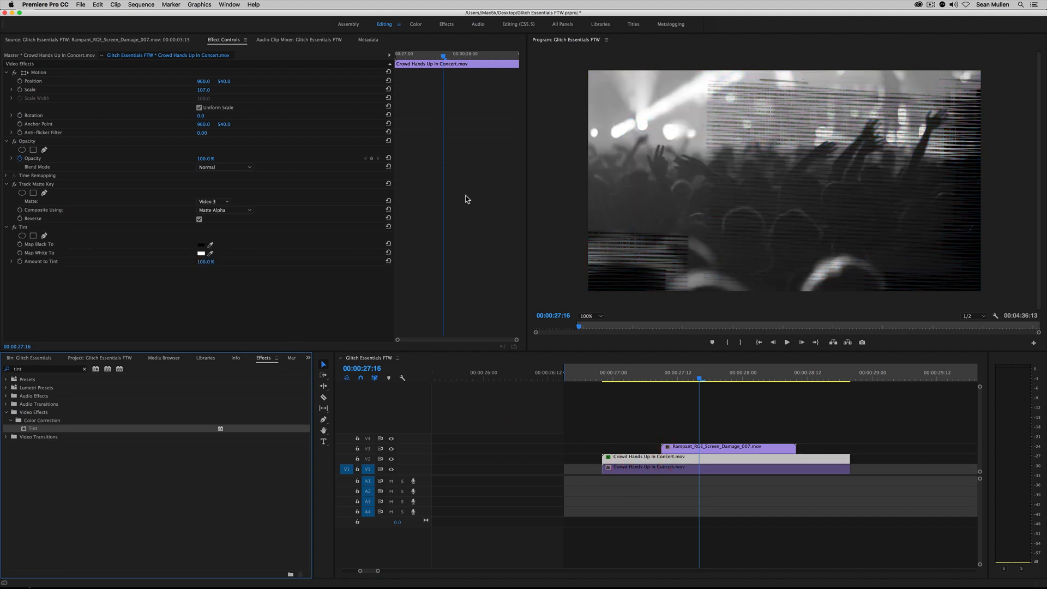
pyautogui.moveTo(699, 378); pyautogui.dragTo(733, 393)
# Step: Enable the V1 crowd clip again and play back the tinted glitch over the colour footage
pyautogui.click(670, 471)
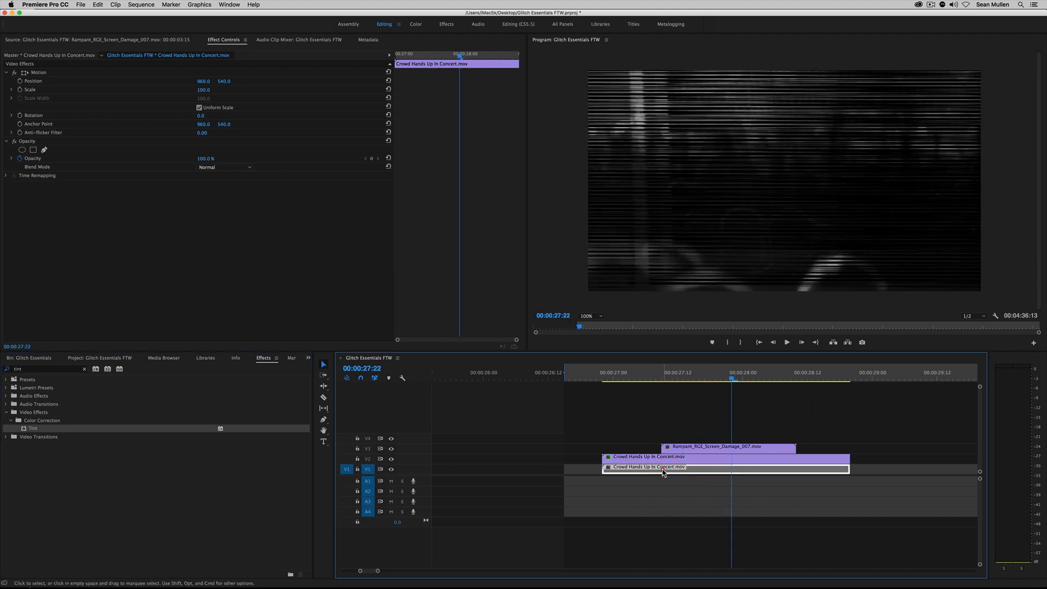
pyautogui.rightClick(664, 470)
pyautogui.click(695, 360)
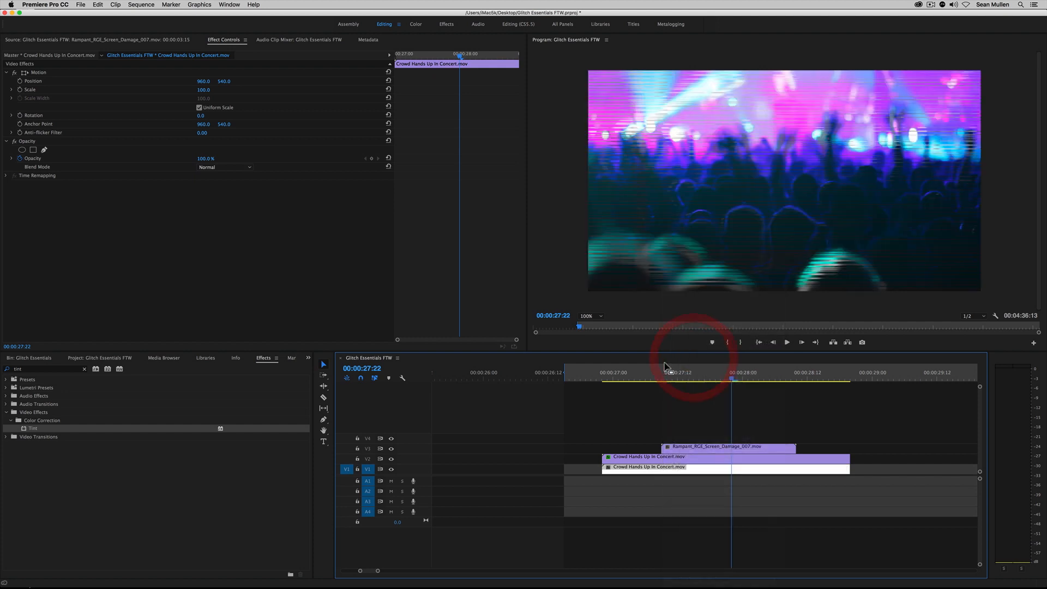
pyautogui.click(626, 372)
pyautogui.press('space')
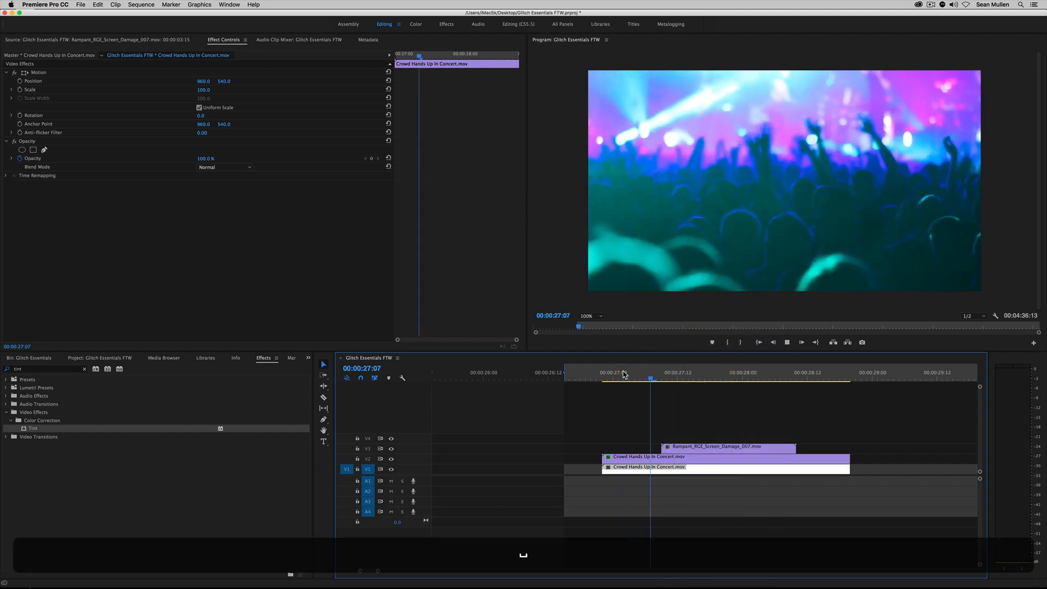
pyautogui.press('space')
pyautogui.click(642, 372)
pyautogui.press('space')
pyautogui.press('space')
pyautogui.moveTo(685, 373)
pyautogui.mouseDown()
pyautogui.moveTo(649, 373)
pyautogui.moveTo(736, 373)
pyautogui.moveTo(665, 373)
pyautogui.moveTo(694, 377)
pyautogui.mouseUp()
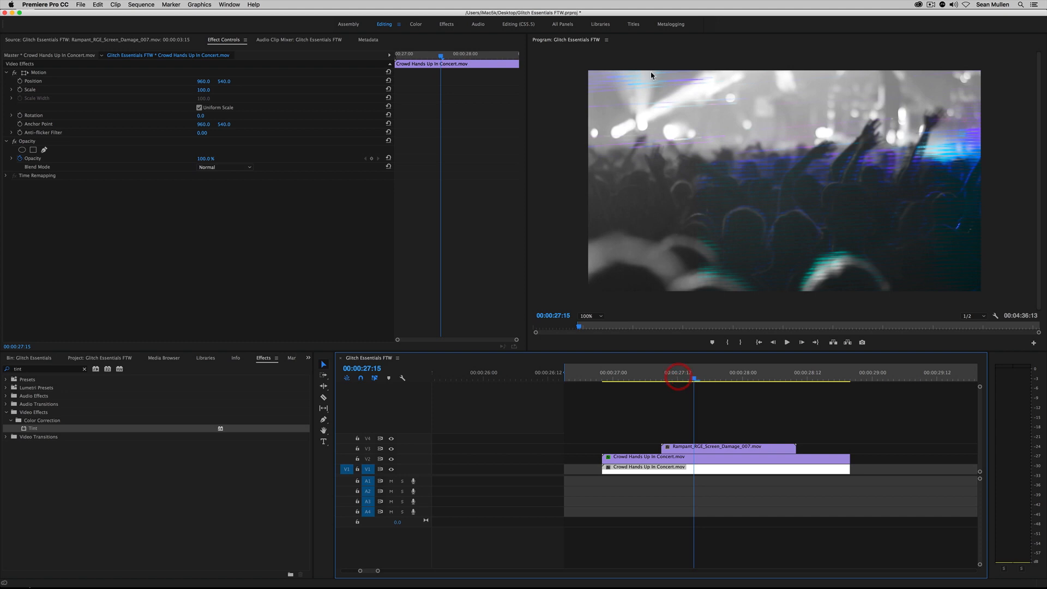
# Step: Check the V2 and V3 clips' effect settings, disable the V1 crowd clip, and scrub through the glitch
pyautogui.click(668, 462)
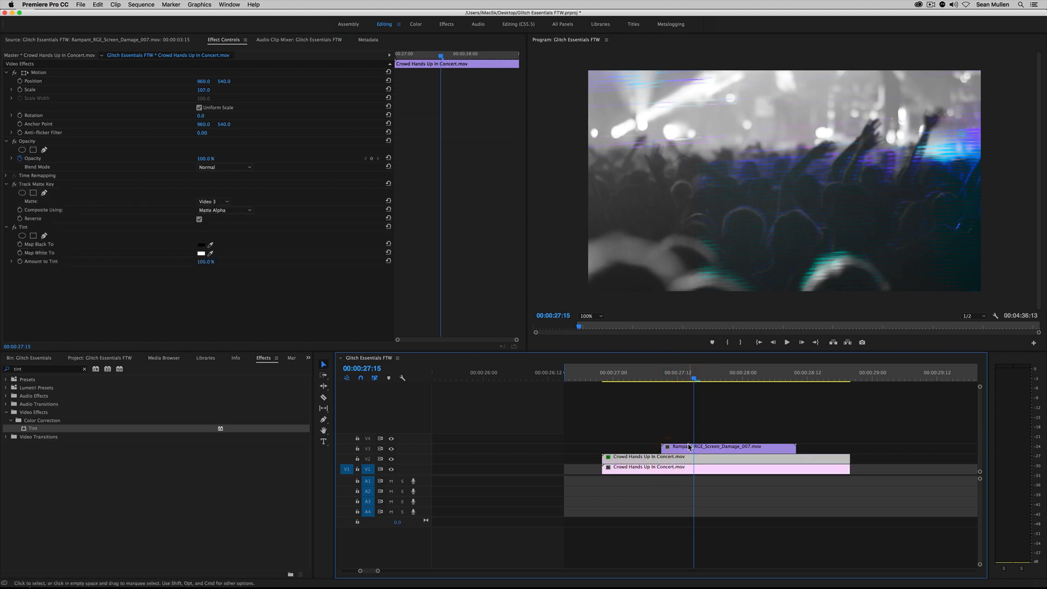
pyautogui.click(688, 447)
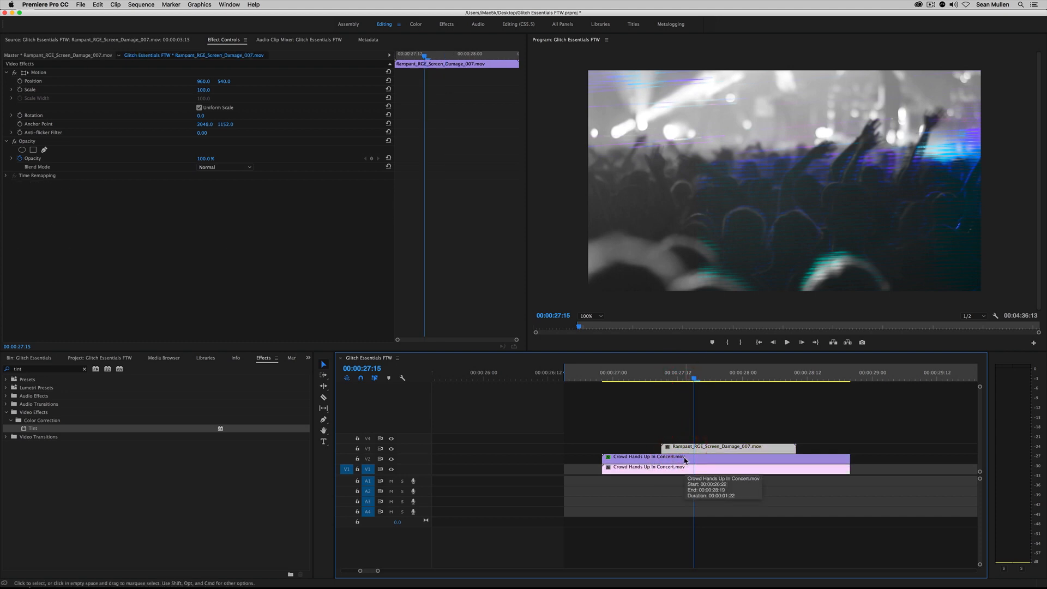
pyautogui.click(663, 475)
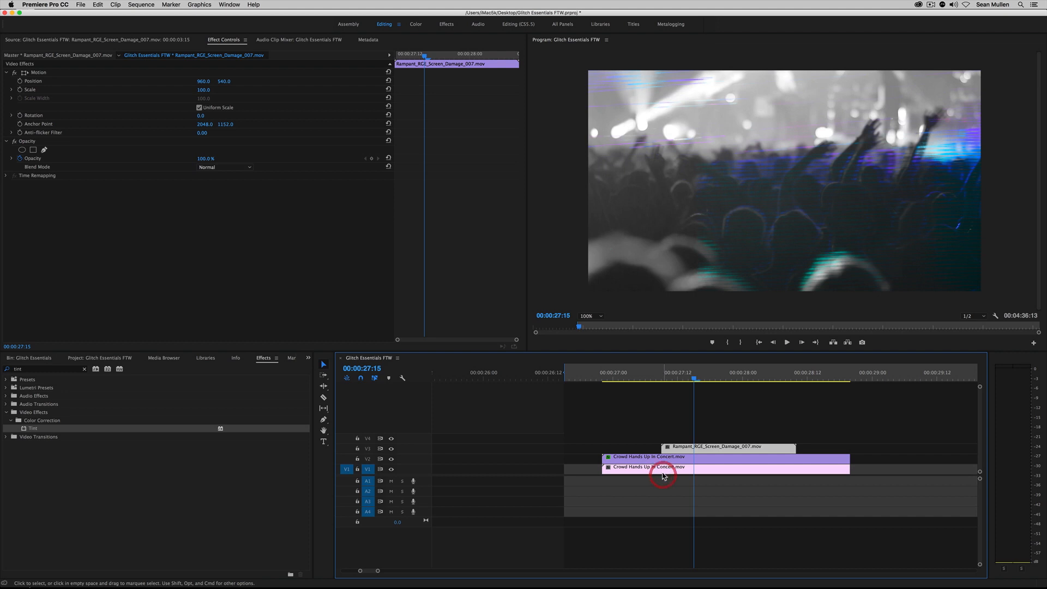
pyautogui.rightClick(662, 474)
pyautogui.click(683, 355)
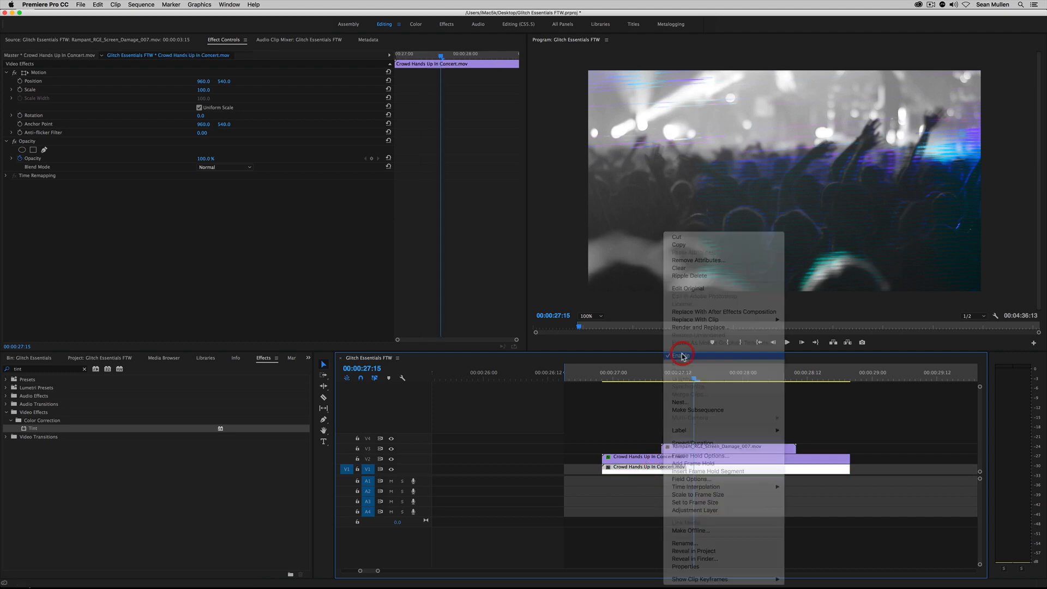
pyautogui.moveTo(650, 375); pyautogui.dragTo(683, 389)
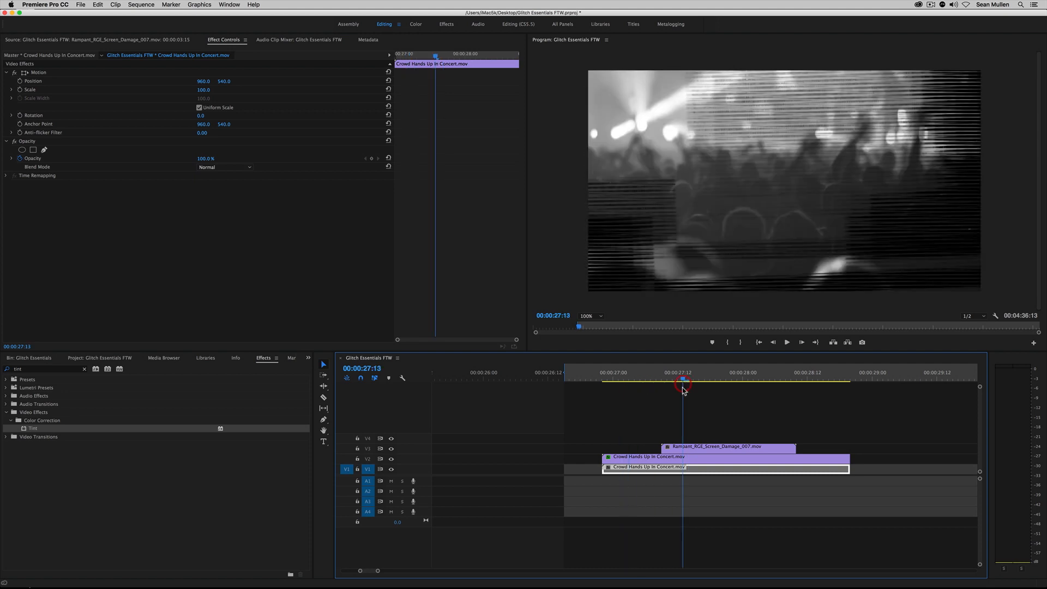
# Step: Open the V2 crowd clip in the source viewer and play back the isolated black-and-white layer
pyautogui.click(657, 460)
pyautogui.doubleClick(703, 464)
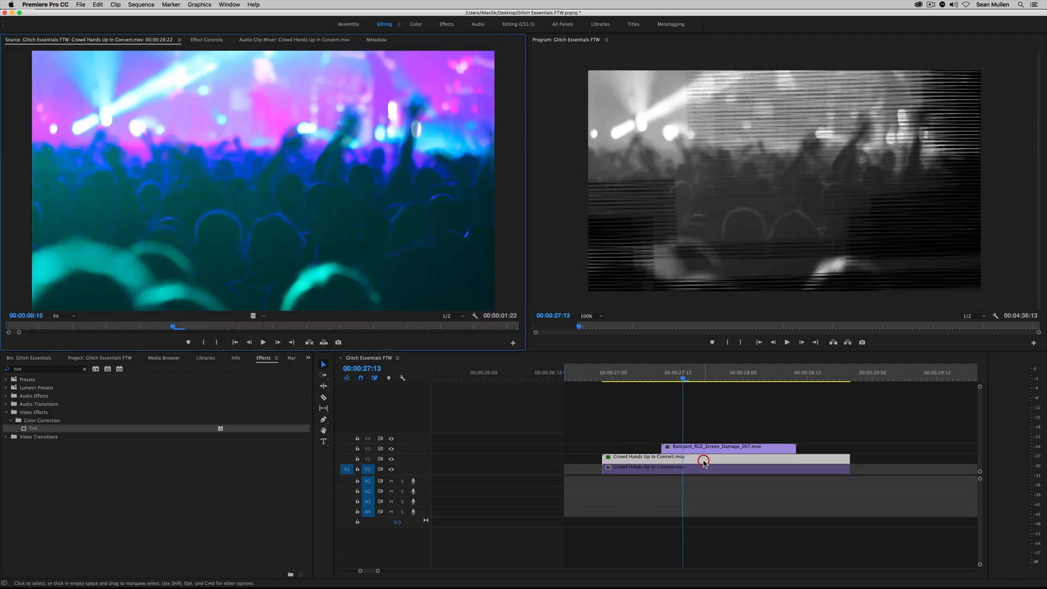
pyautogui.click(700, 467)
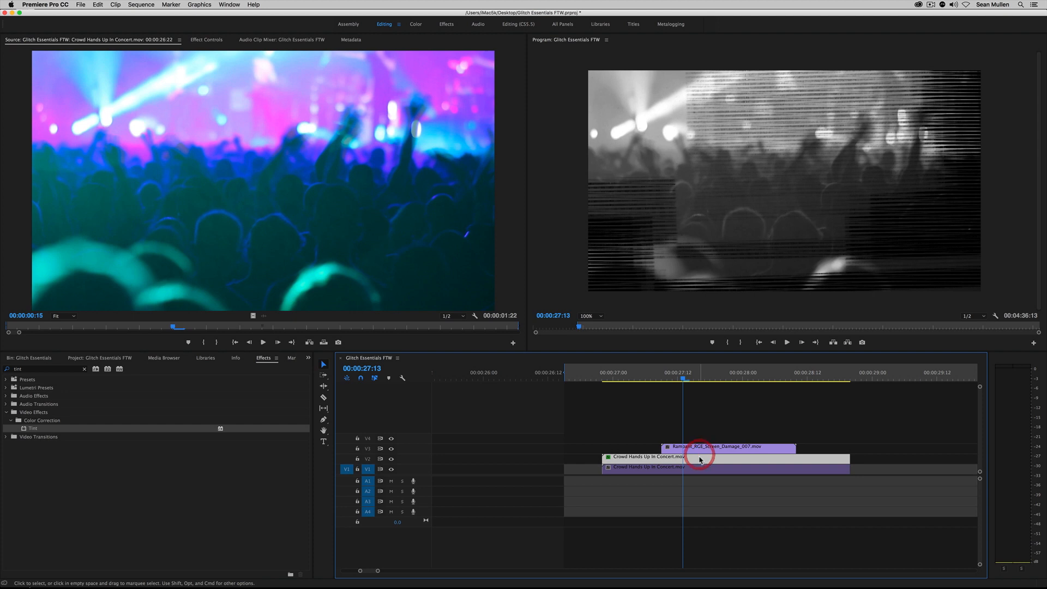
pyautogui.click(662, 377)
pyautogui.press('space')
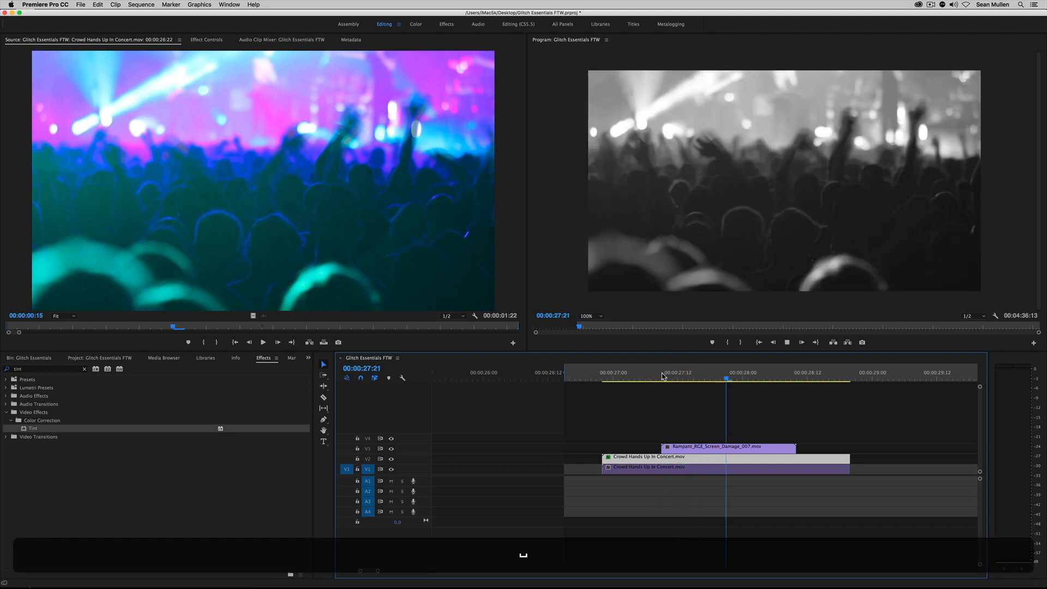
pyautogui.press('space')
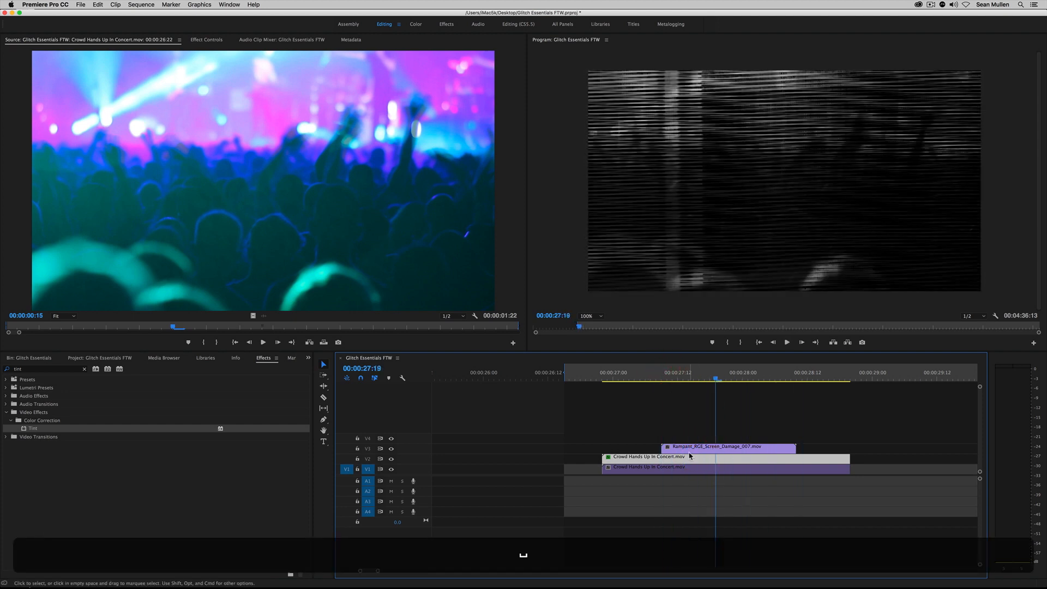
# Step: Re-enable the V1 crowd clip and replay the glitch section several times with all layers showing
pyautogui.click(689, 469)
pyautogui.rightClick(689, 468)
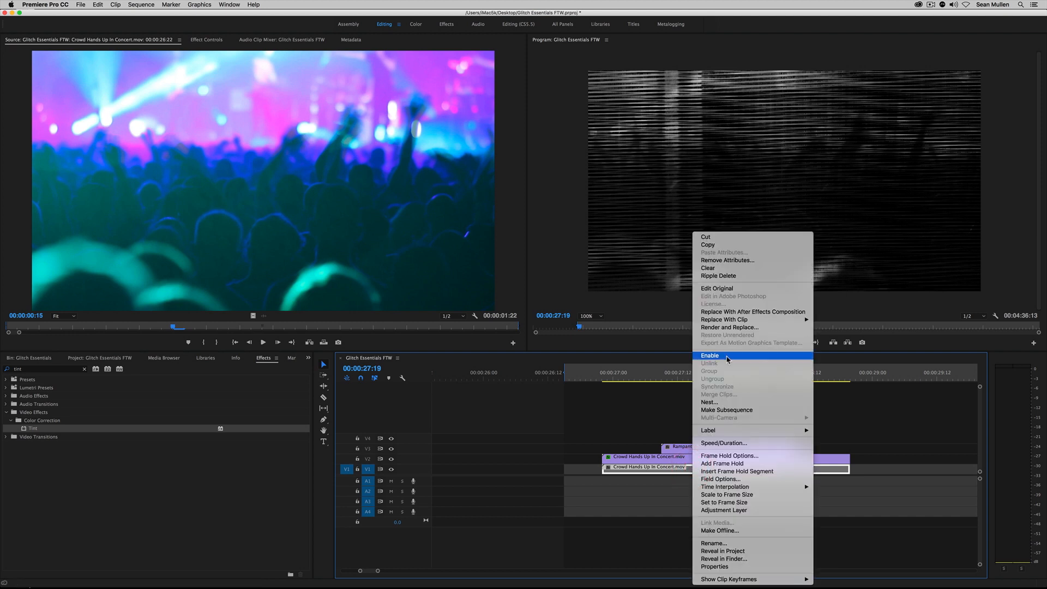
pyautogui.click(727, 356)
pyautogui.press('space')
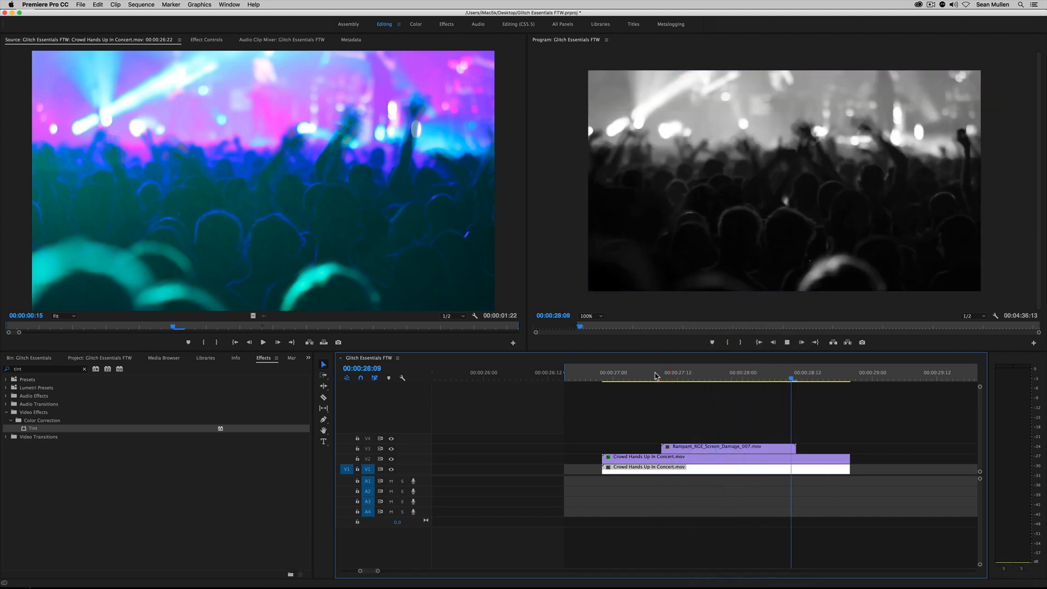
pyautogui.click(655, 375)
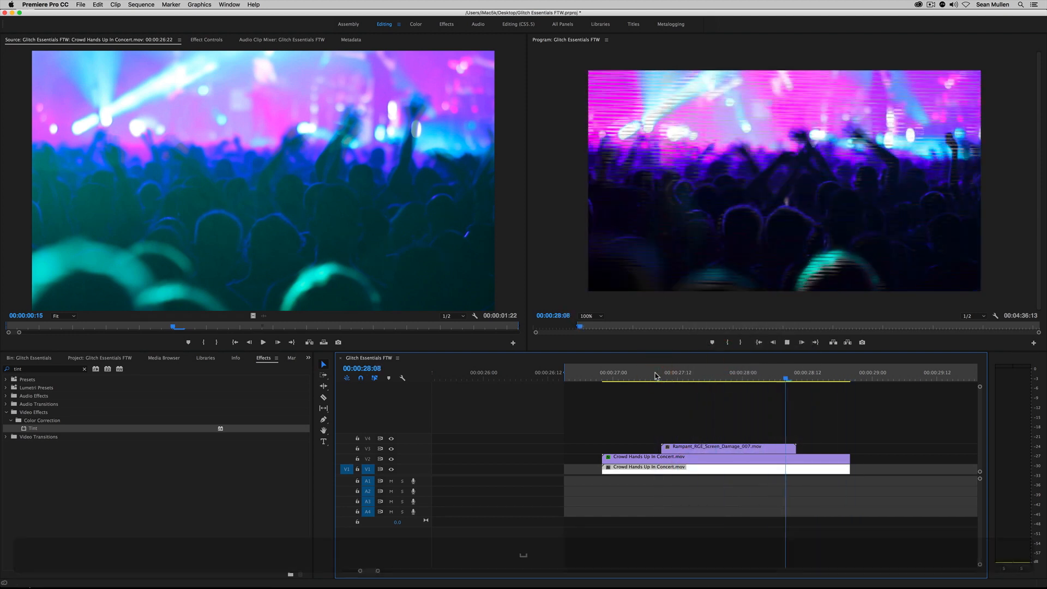
pyautogui.press('space')
pyautogui.press('space')
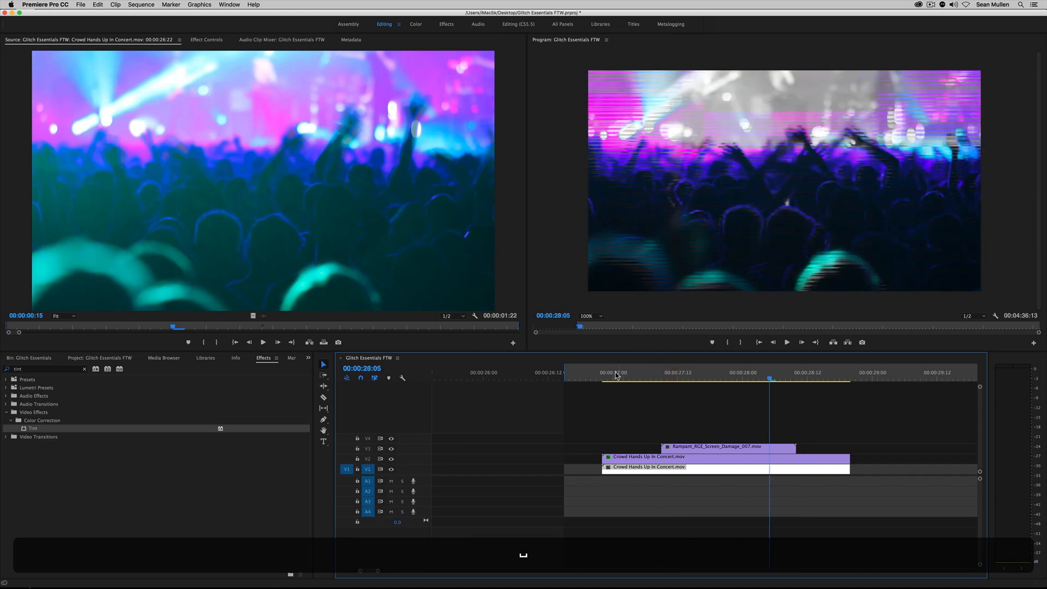
pyautogui.click(613, 375)
pyautogui.press('space')
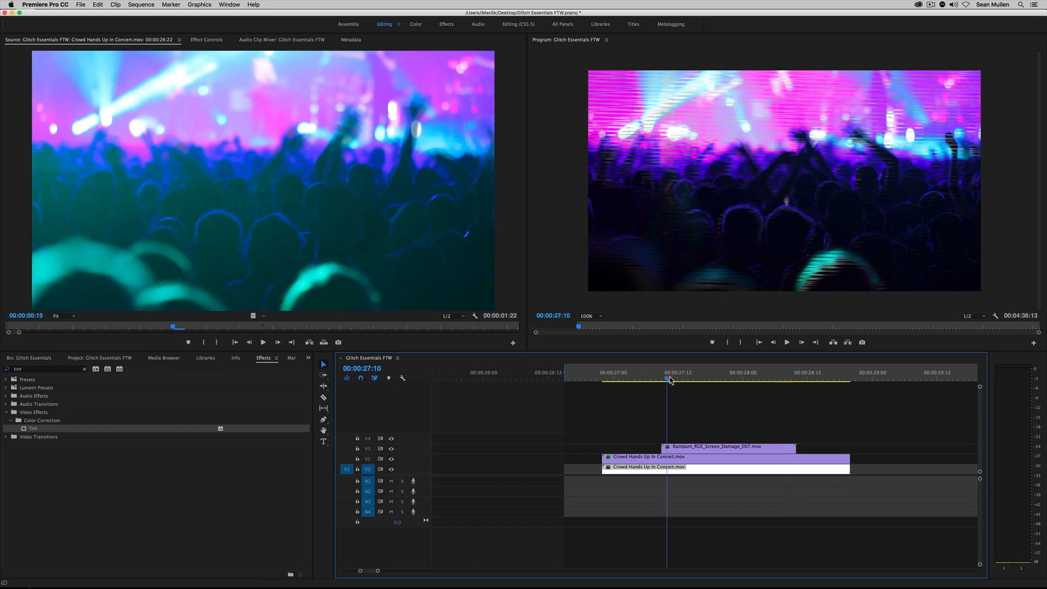
pyautogui.click(645, 376)
pyautogui.press('space')
pyautogui.press('space')
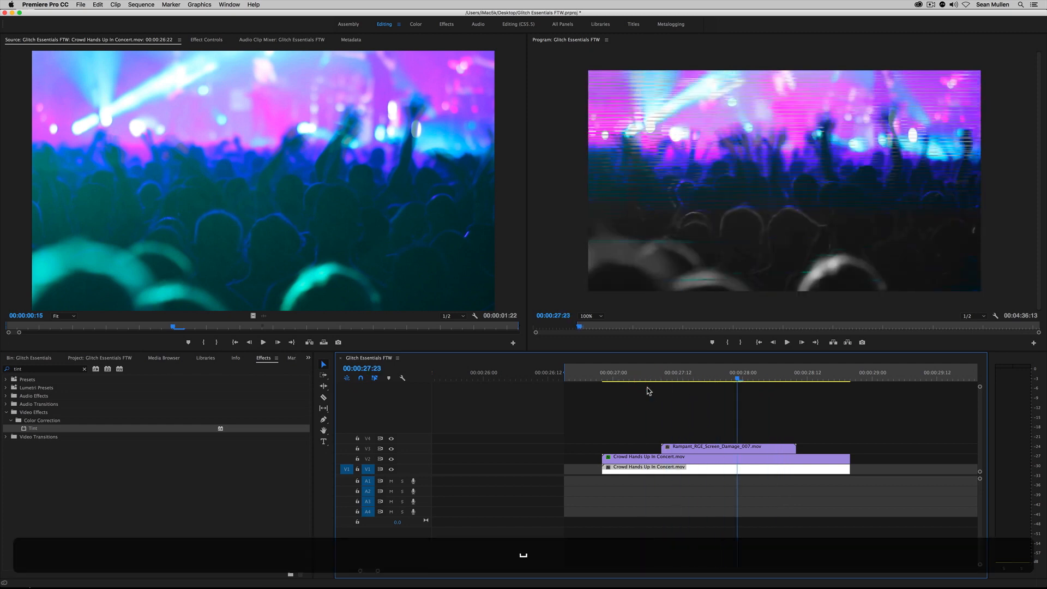
# Step: Duplicate the Rampant_RGE_Screen_Damage_007 clip from V3 onto V4 and play back the stacked glitch
pyautogui.click(702, 449)
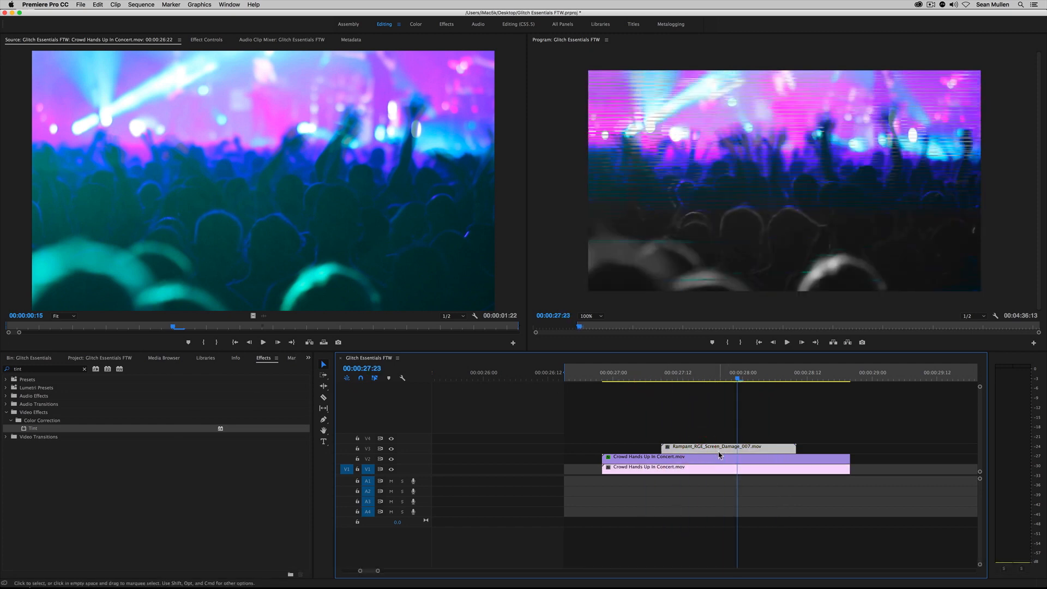
pyautogui.press('alt')
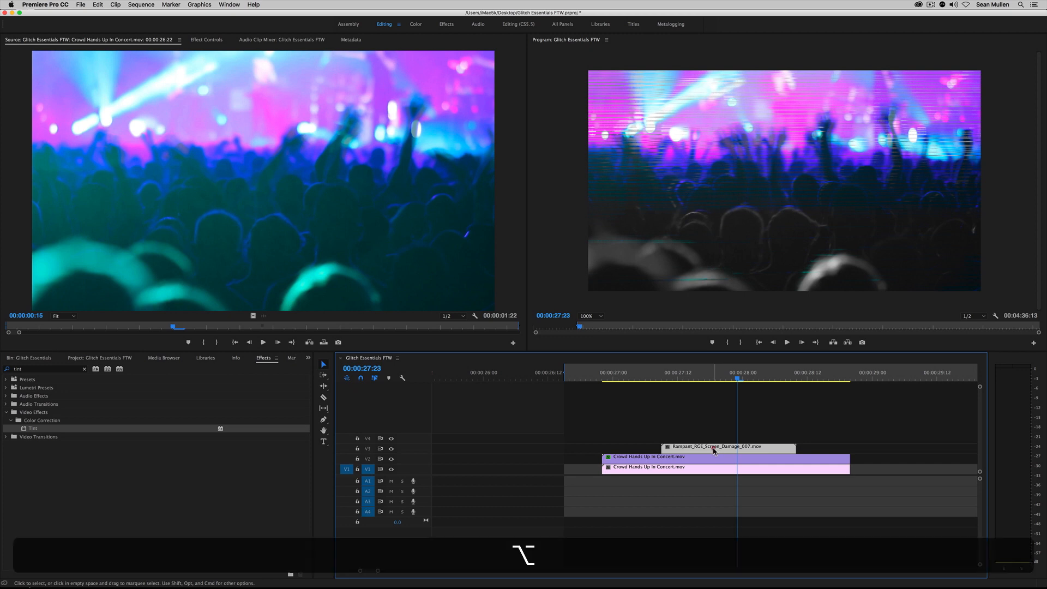
pyautogui.moveTo(713, 450); pyautogui.dragTo(706, 440)
pyautogui.click(657, 380)
pyautogui.press('space')
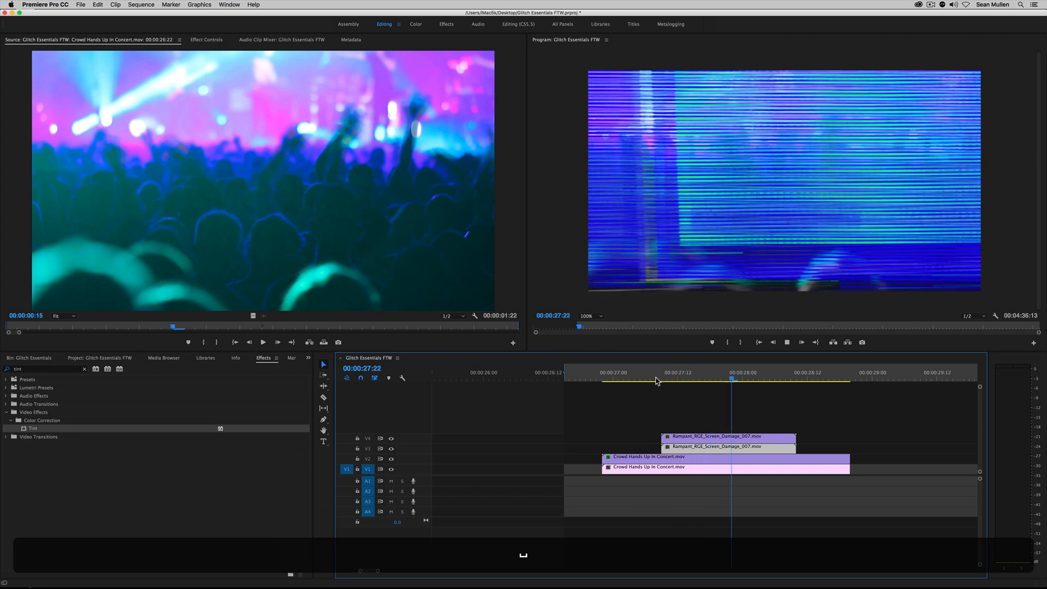
pyautogui.press('space')
pyautogui.moveTo(685, 376); pyautogui.dragTo(705, 376)
# Step: Set the V4 Screen Damage clip's blend mode to Screen and play back the glitch section
pyautogui.click(714, 447)
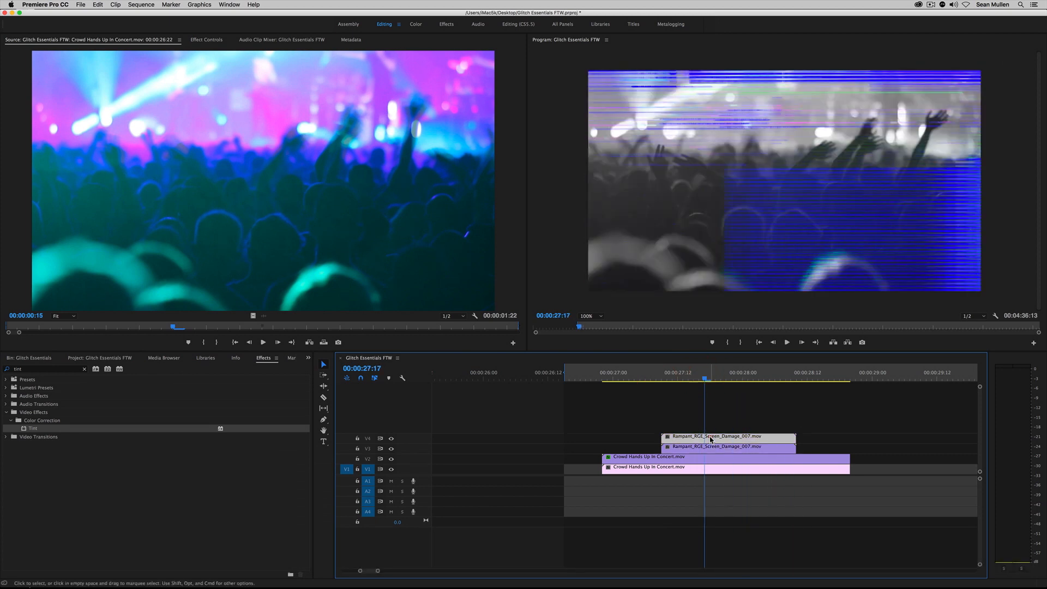
pyautogui.press('shift')
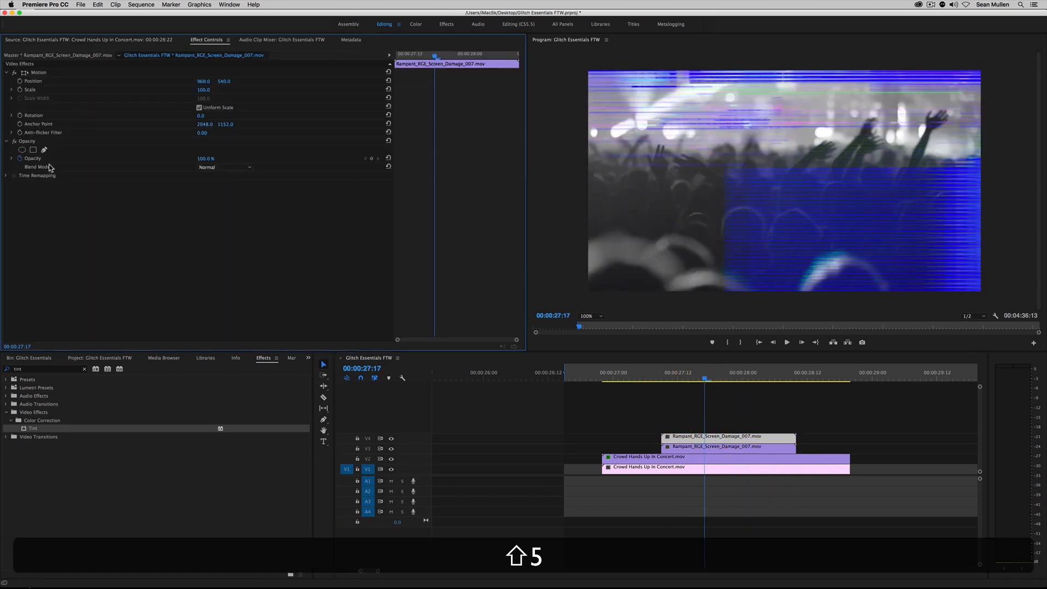
pyautogui.click(235, 166)
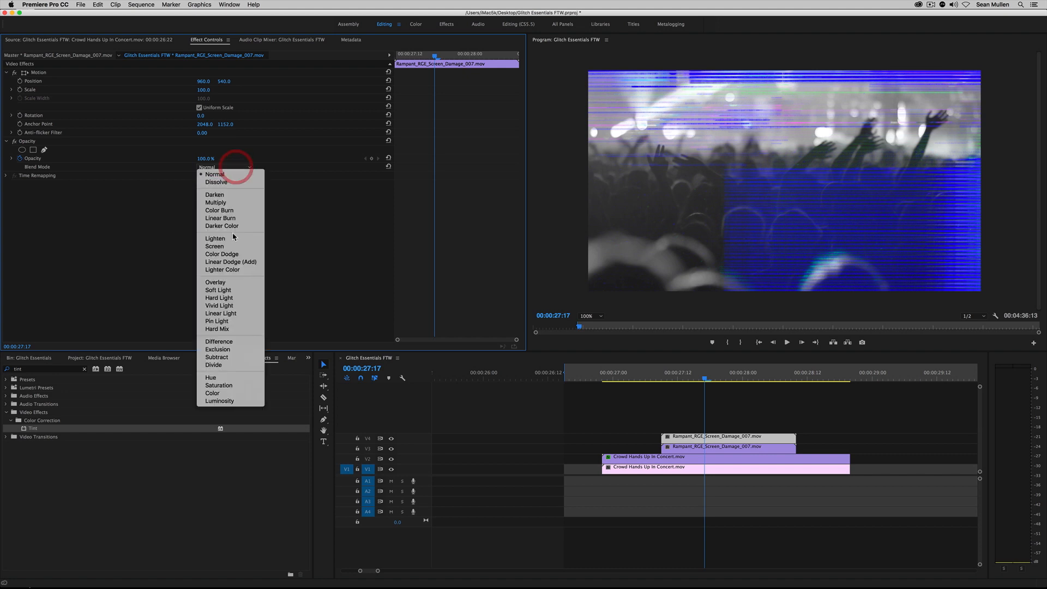
pyautogui.click(232, 244)
pyautogui.click(636, 380)
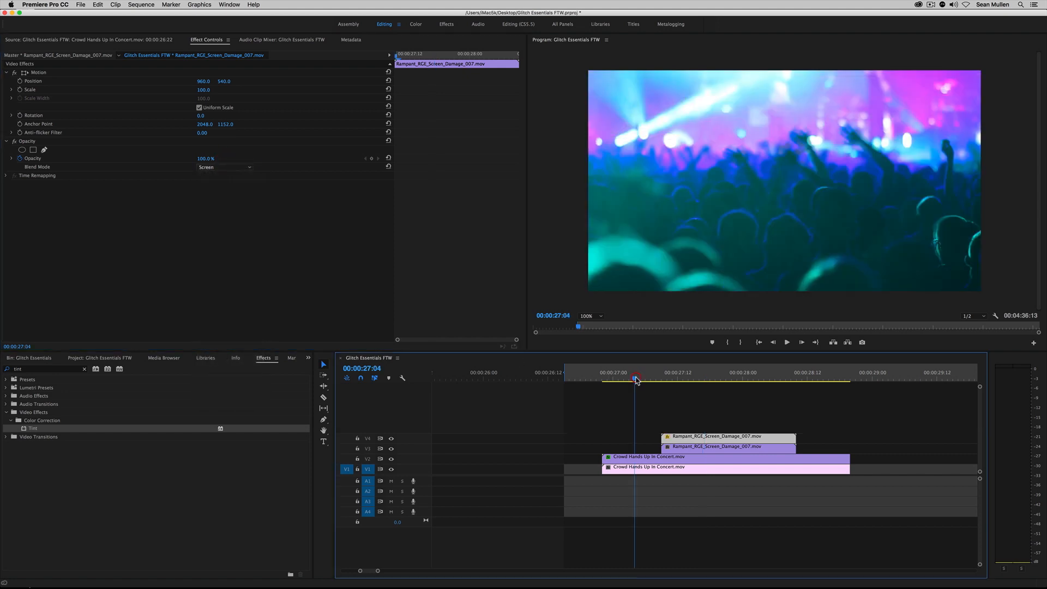
pyautogui.press('space')
pyautogui.press('space')
pyautogui.moveTo(679, 378); pyautogui.dragTo(704, 379)
# Step: Turn off opacity keyframing on the V4 glitch clip, set its opacity to 43%, and preview it
pyautogui.click(704, 439)
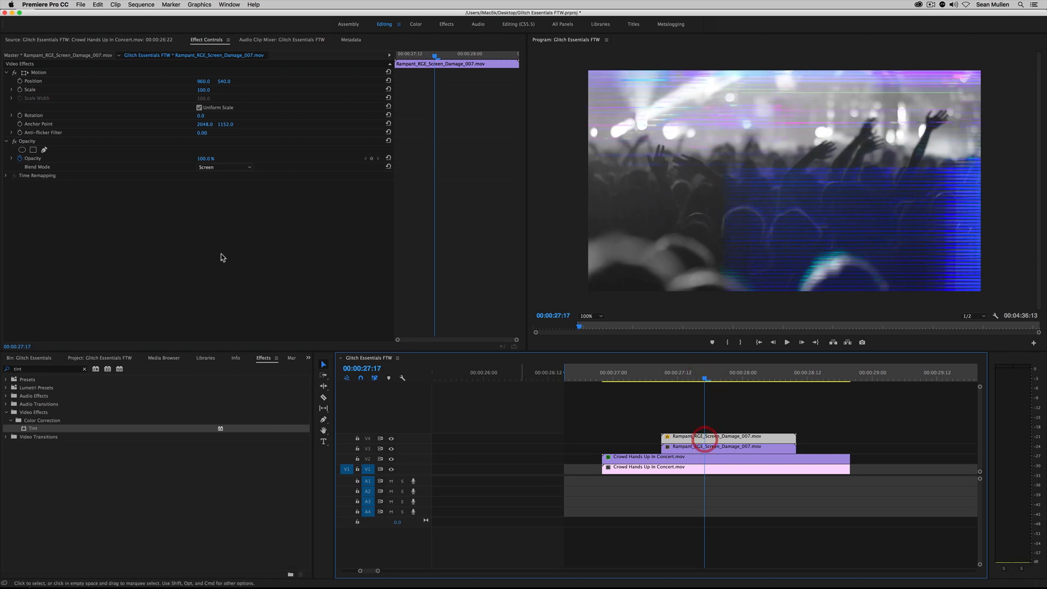
pyautogui.click(20, 159)
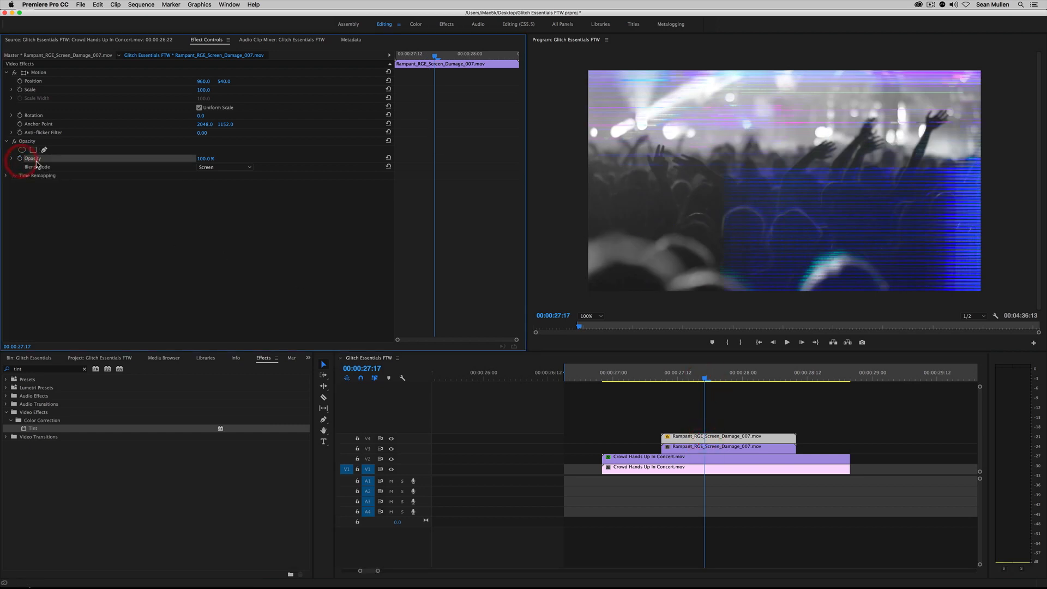
pyautogui.click(203, 159)
pyautogui.write('33')
pyautogui.press('Return')
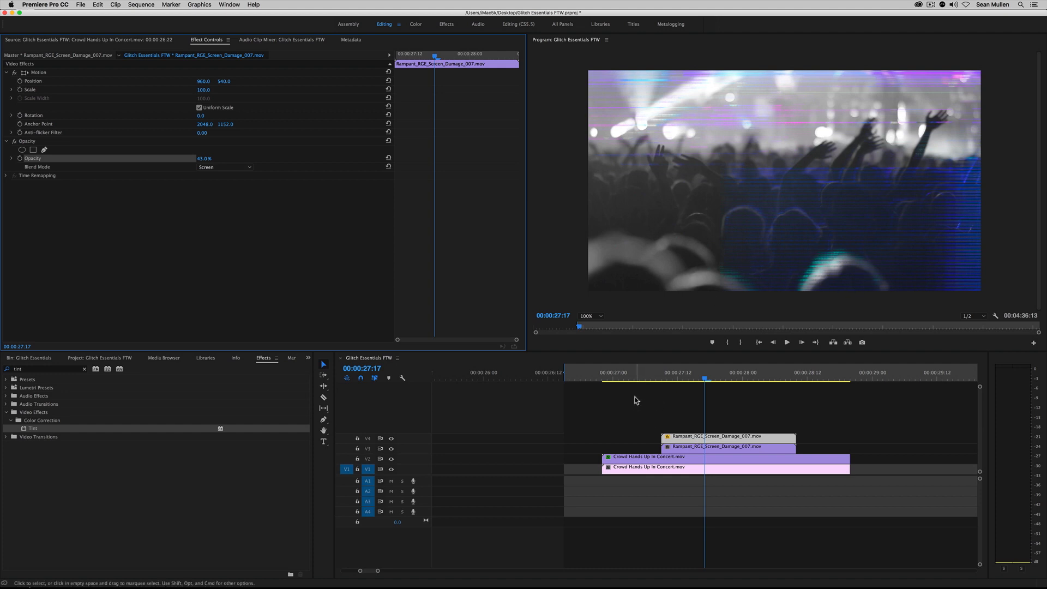
pyautogui.click(601, 376)
pyautogui.press('space')
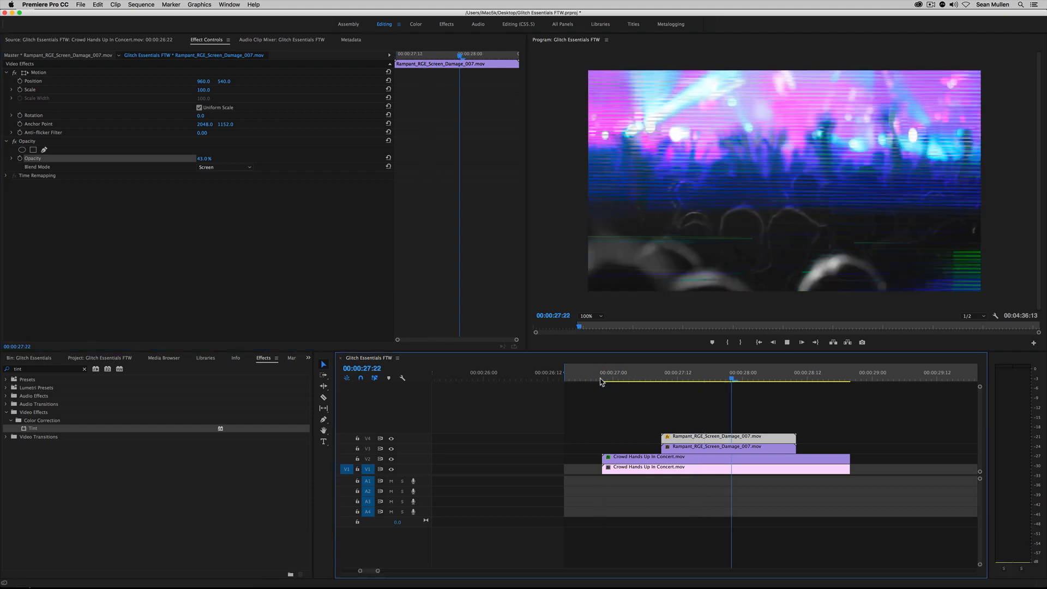
pyautogui.press('space')
pyautogui.moveTo(633, 378); pyautogui.dragTo(699, 387)
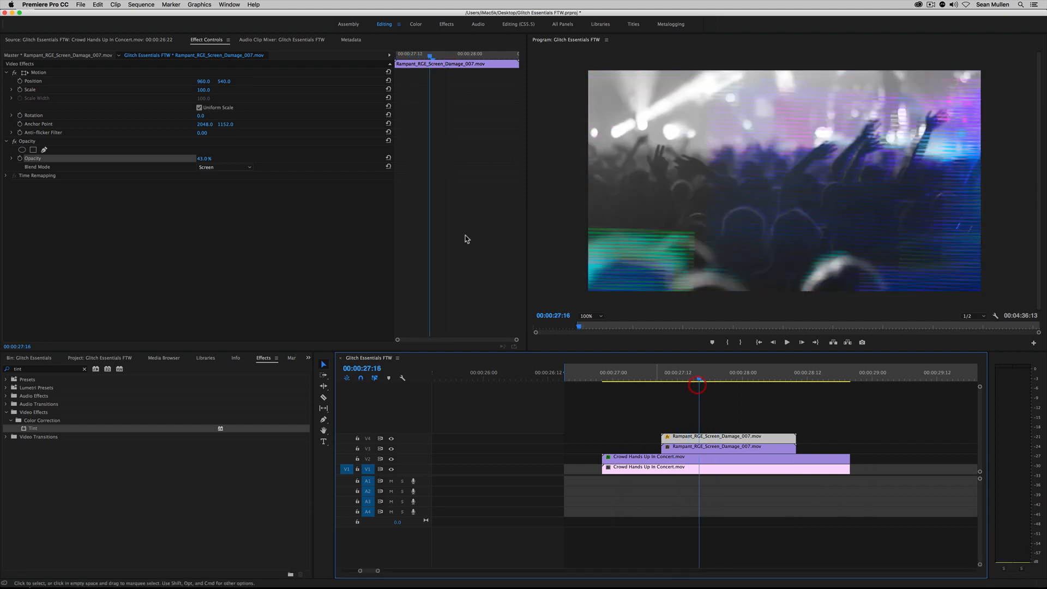
# Step: Lower the V4 glitch clip's opacity to about 35% and play back the section
pyautogui.moveTo(197, 162); pyautogui.dragTo(195, 162)
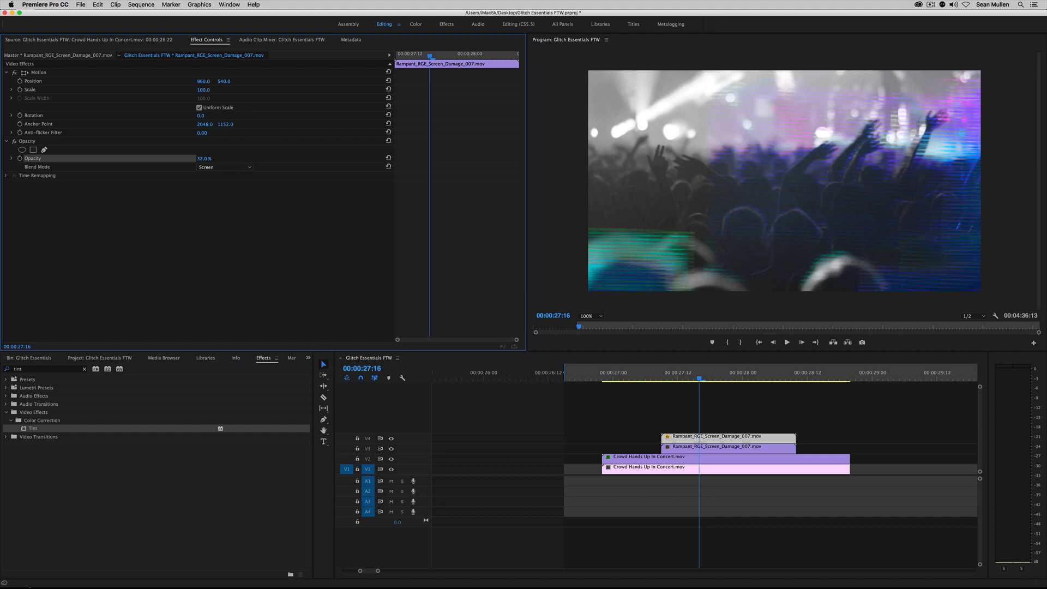
pyautogui.click(635, 373)
pyautogui.press('space')
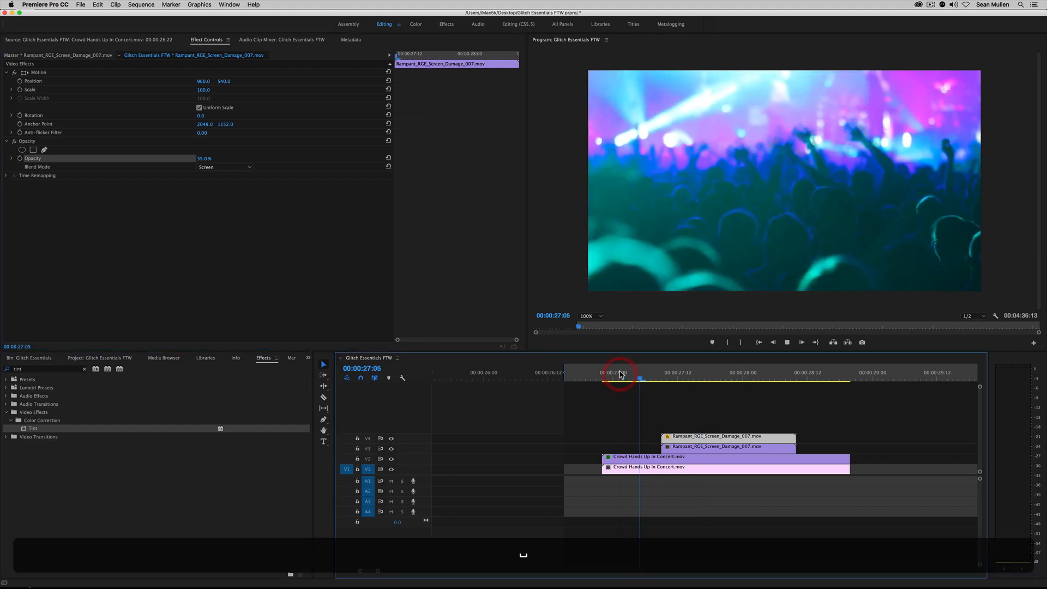
pyautogui.press('space')
pyautogui.press('space')
# Step: Replay the glitch section repeatedly from its start to judge the blended overlay on the crowd footage
pyautogui.click(619, 374)
pyautogui.press('space')
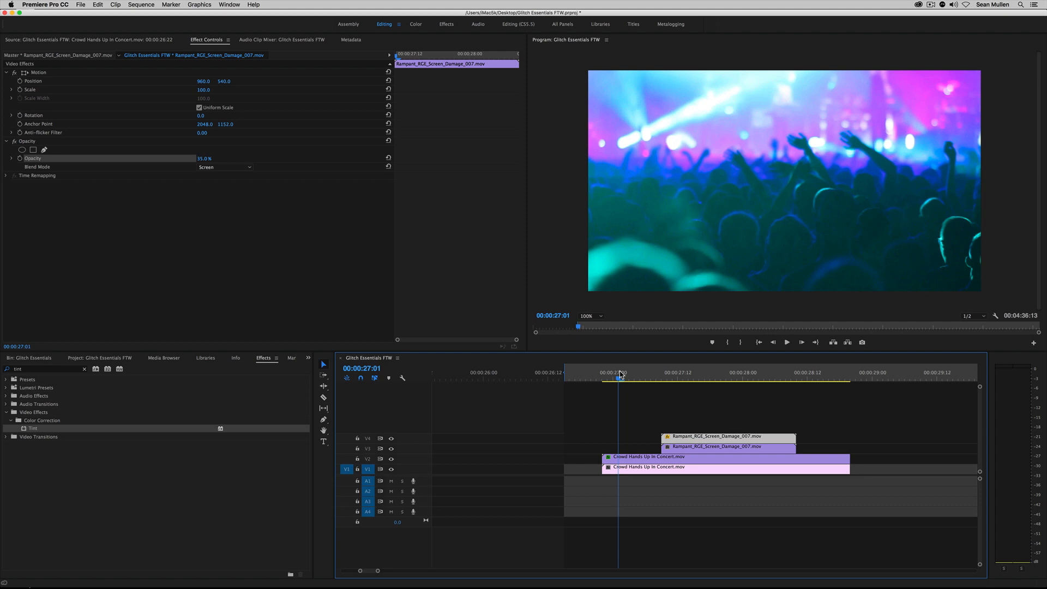
pyautogui.click(620, 374)
pyautogui.press('space')
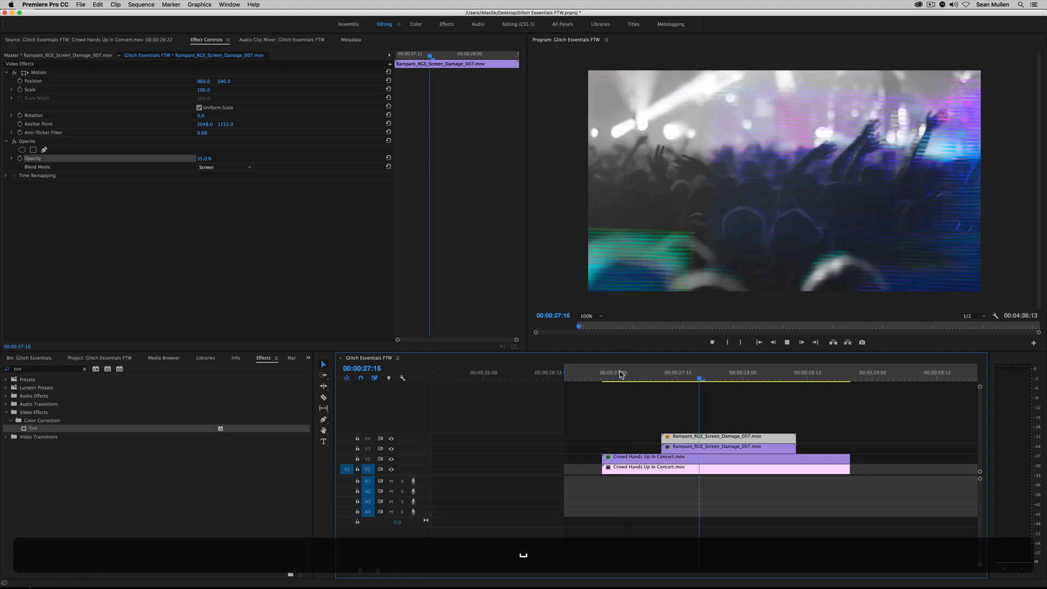
pyautogui.click(620, 374)
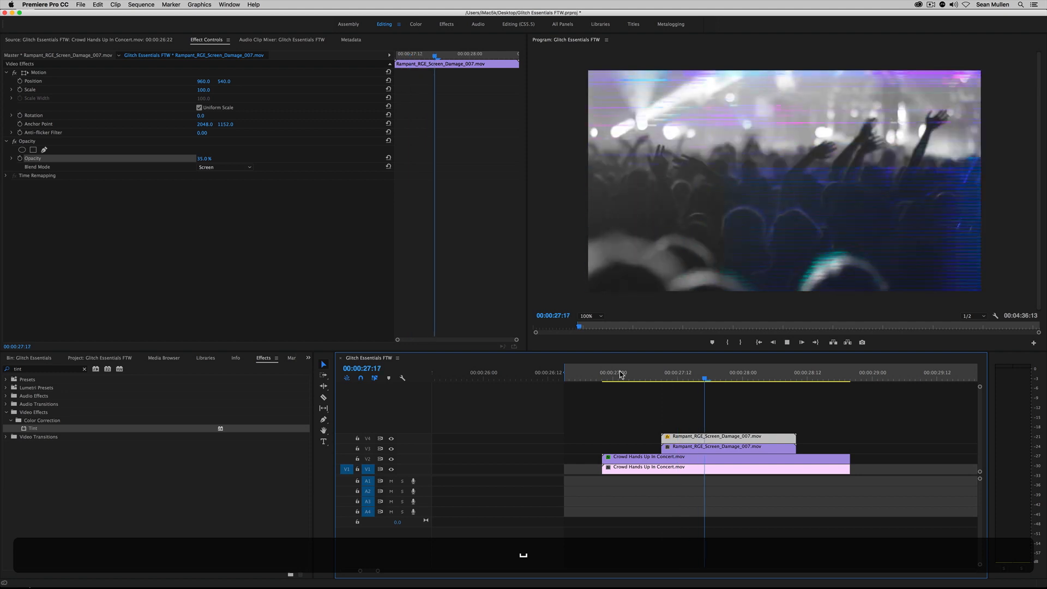
pyautogui.click(620, 374)
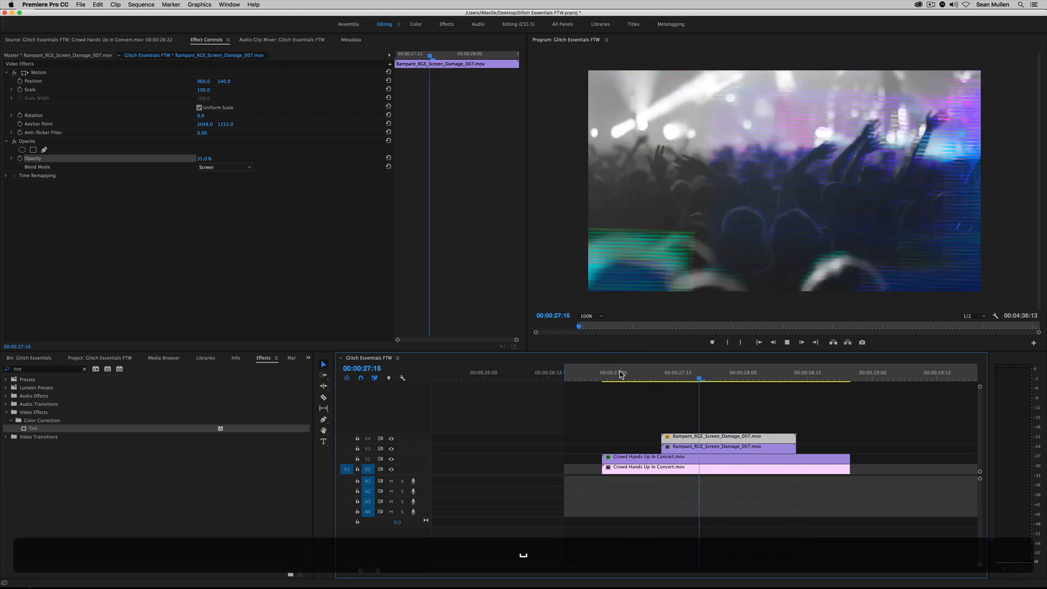
pyautogui.click(619, 374)
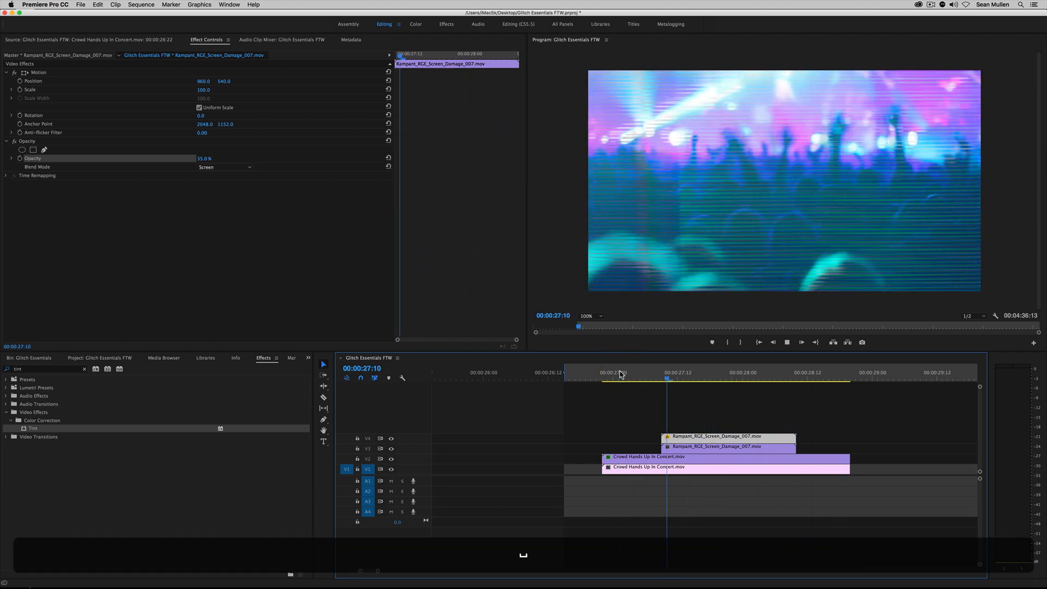
pyautogui.click(620, 374)
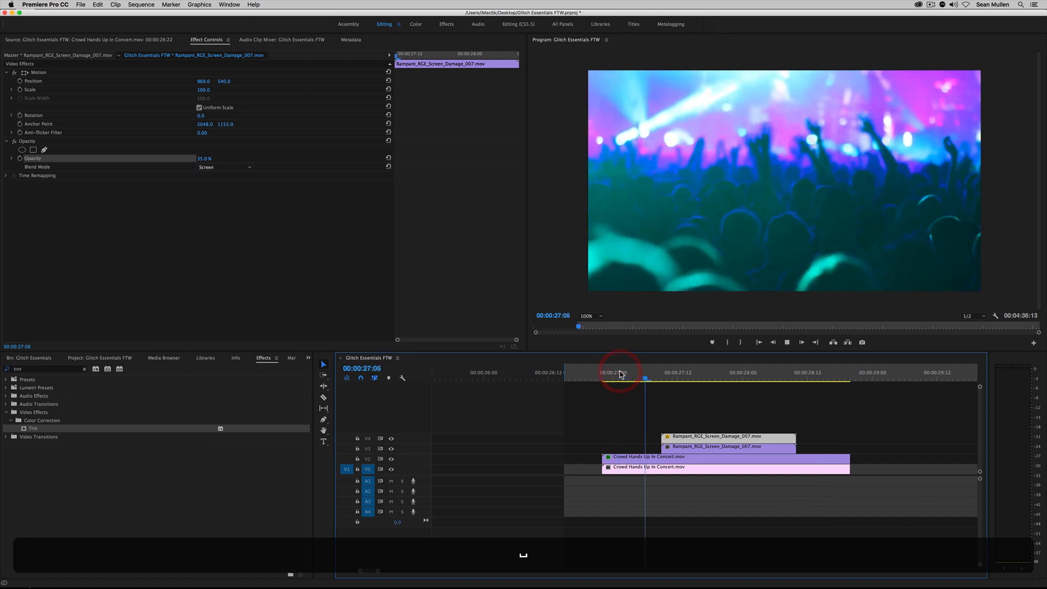
pyautogui.press('space')
# Step: Move both Screen Damage clips on V3 and V4 earlier to start at about 00:00:27:01, and play back
pyautogui.moveTo(681, 375); pyautogui.dragTo(689, 445)
pyautogui.click(604, 376)
pyautogui.press('space')
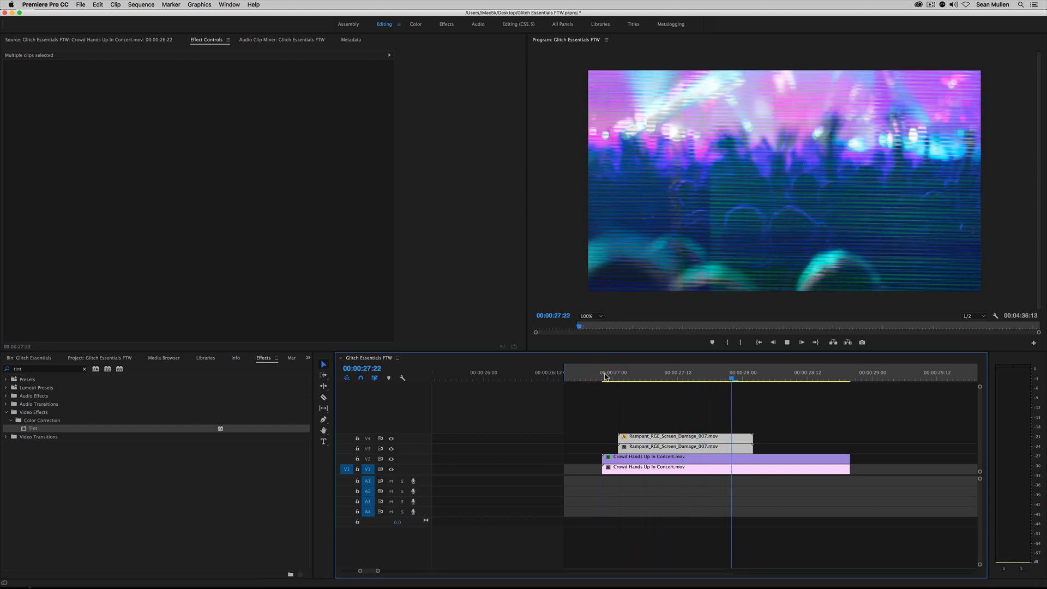
# Step: Replace the Screen Damage clips on V3 and V4 with Rampant_RGE_Screen_Damage_014.mov from the Glitch Essentials bin, keeping their settings
pyautogui.click(308, 357)
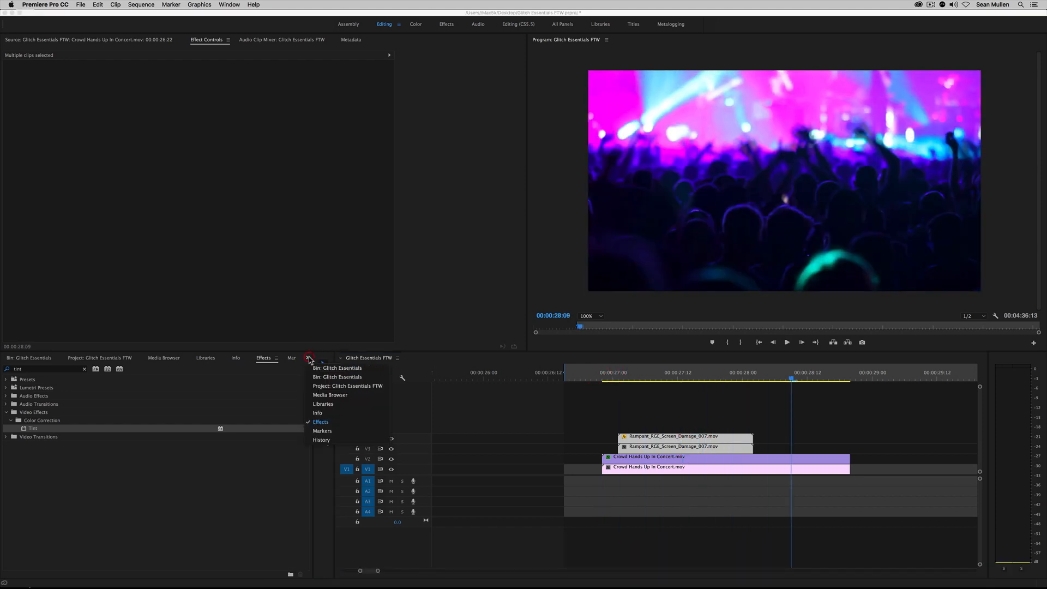
pyautogui.click(315, 368)
pyautogui.scroll(-3, 103, 474)
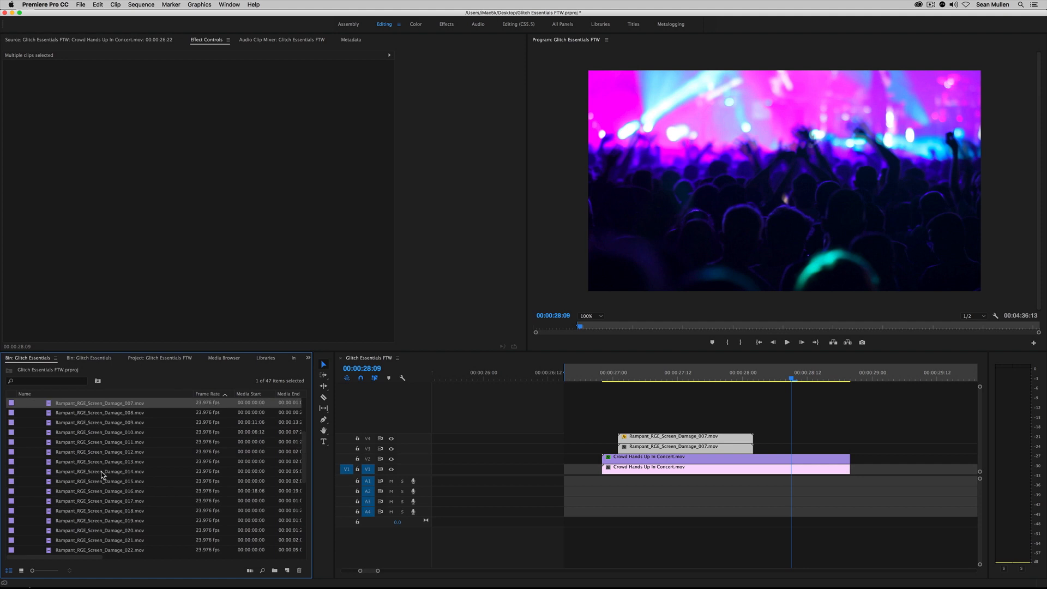
pyautogui.click(105, 472)
pyautogui.click(676, 413)
pyautogui.moveTo(656, 417); pyautogui.dragTo(665, 450)
pyautogui.click(115, 472)
pyautogui.moveTo(279, 461); pyautogui.dragTo(635, 443)
# Step: Play back the crowd section several times with the Screen Damage 014 glitch applied
pyautogui.click(604, 375)
pyautogui.press('space')
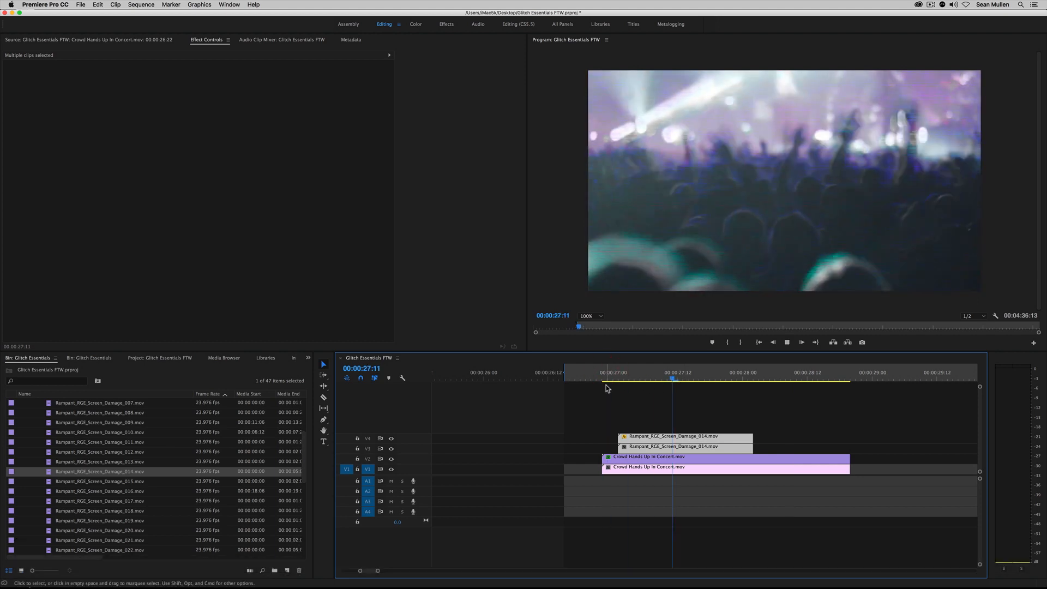
pyautogui.press('space')
pyautogui.click(609, 378)
pyautogui.press('space')
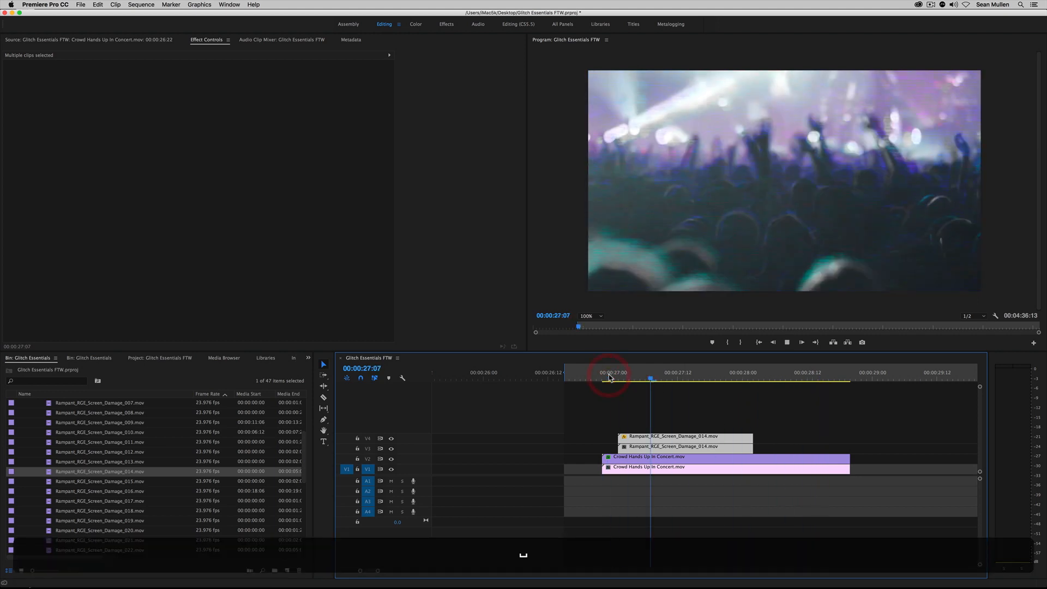
pyautogui.press('space')
pyautogui.click(610, 376)
pyautogui.press('space')
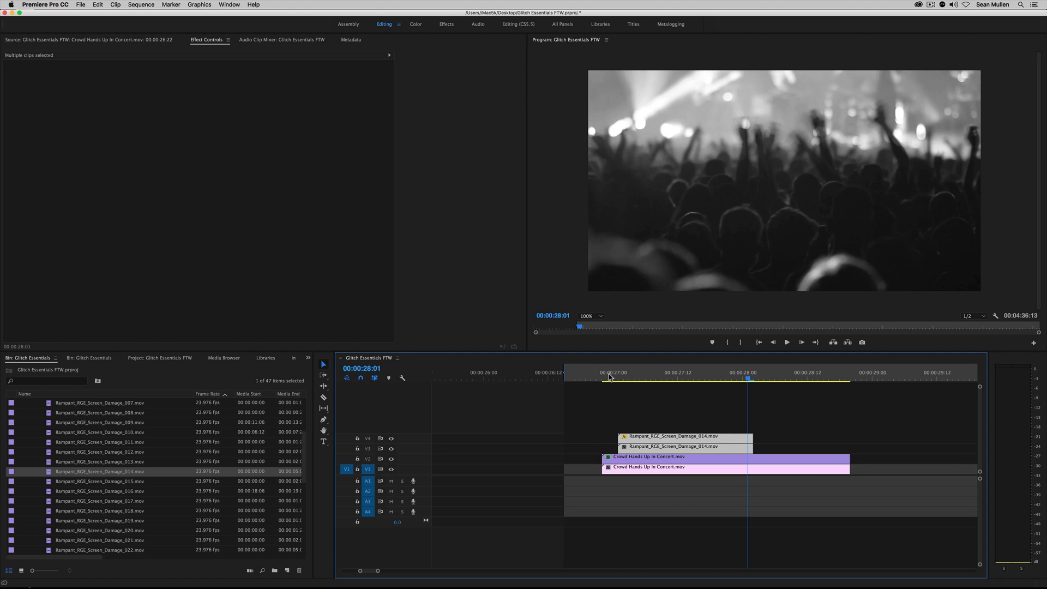
pyautogui.click(608, 376)
pyautogui.press('space')
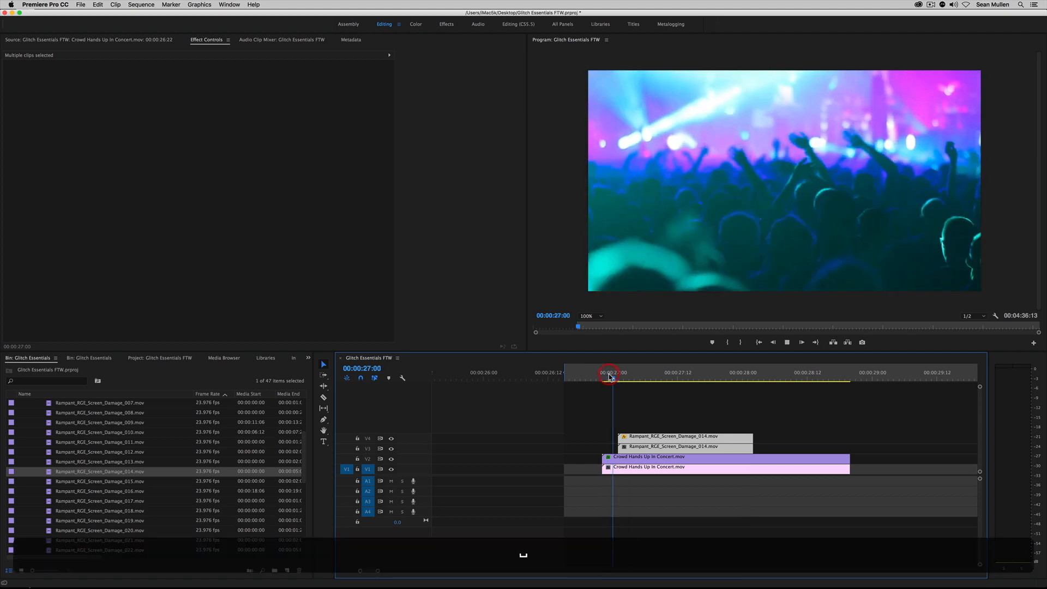
# Step: Select the four-layer glitch stack on V1 to V4 and duplicate it further along the timeline
pyautogui.moveTo(378, 570)
pyautogui.mouseDown()
pyautogui.moveTo(407, 576)
pyautogui.moveTo(392, 573)
pyautogui.mouseUp()
pyautogui.click(591, 441)
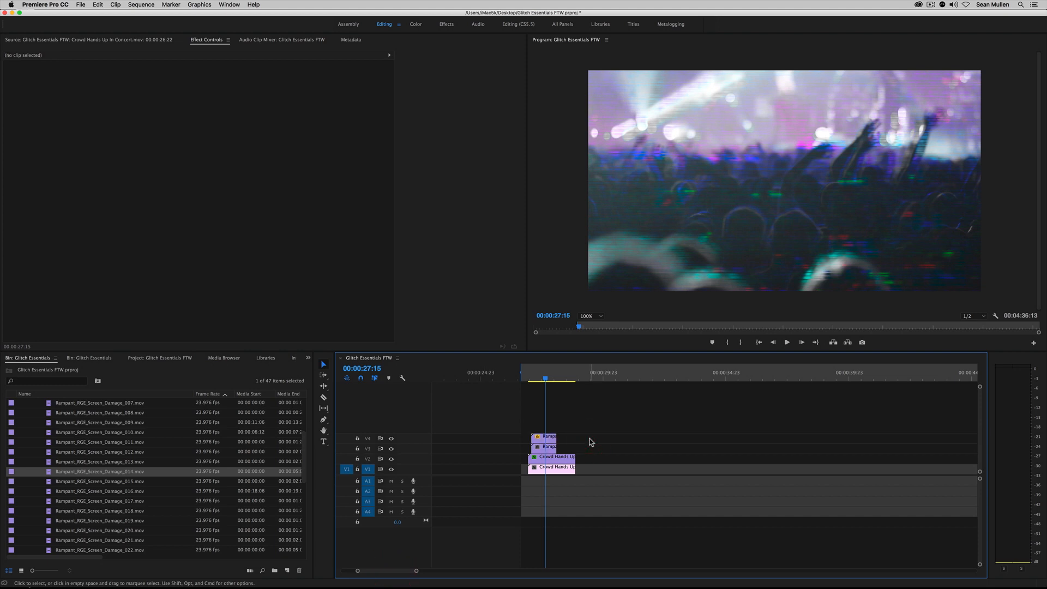
pyautogui.moveTo(529, 427); pyautogui.dragTo(569, 472)
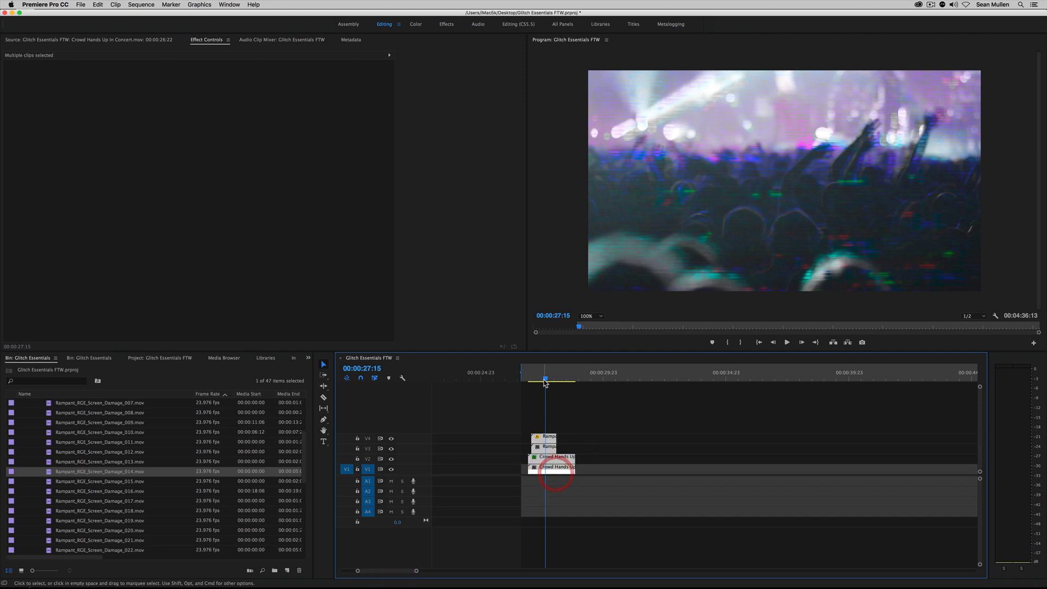
pyautogui.click(529, 379)
pyautogui.press('space')
pyautogui.press('space')
pyautogui.moveTo(526, 405); pyautogui.dragTo(719, 471)
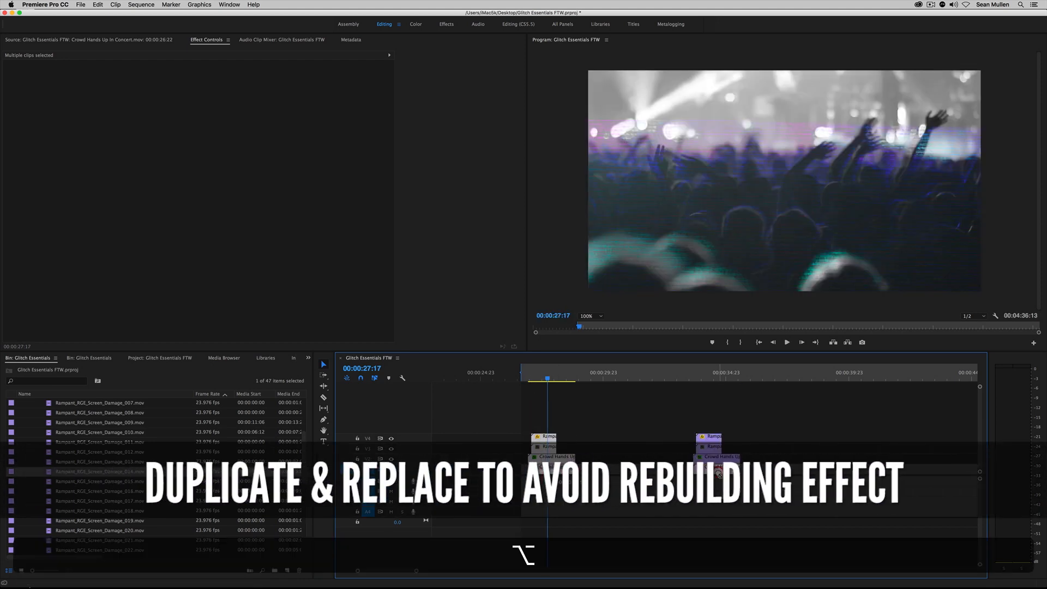
# Step: Replace both crowd clips in the duplicated stack with the 27.11.2014_afro clip from the project
pyautogui.moveTo(703, 380)
pyautogui.mouseDown()
pyautogui.moveTo(722, 380)
pyautogui.moveTo(709, 384)
pyautogui.mouseUp()
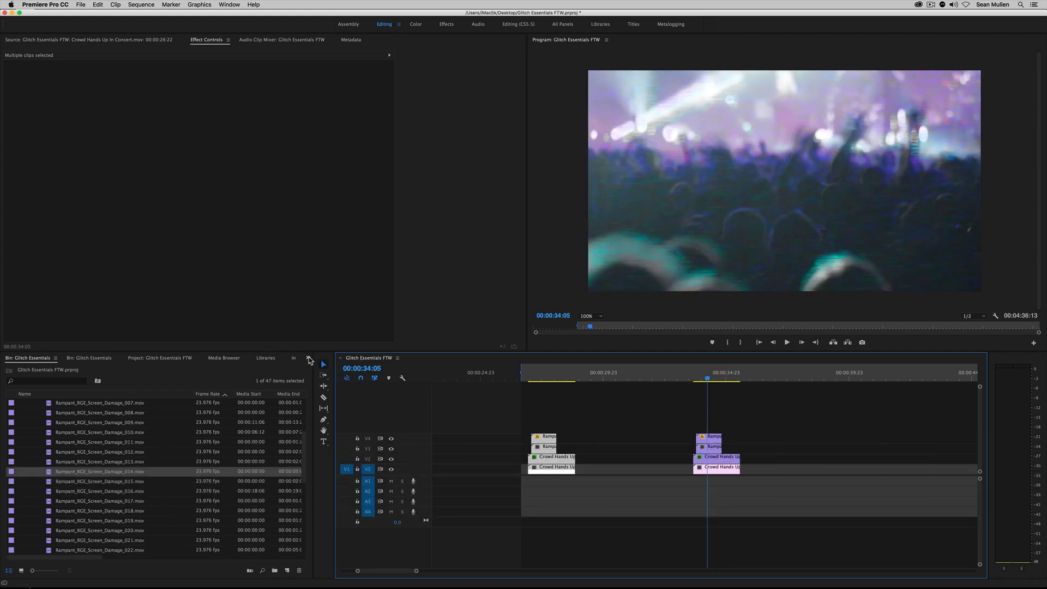
pyautogui.click(309, 359)
pyautogui.click(328, 386)
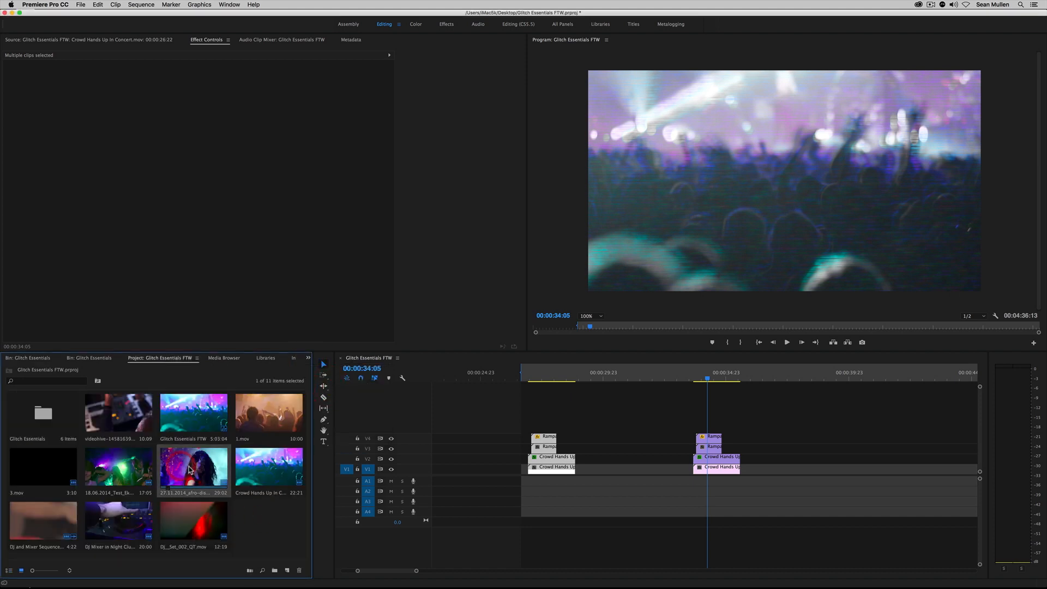
pyautogui.moveTo(765, 459); pyautogui.dragTo(707, 462)
pyautogui.click(207, 470)
pyautogui.moveTo(207, 470); pyautogui.dragTo(707, 469)
# Step: Play back the duplicated glitch stack twice with the footage of the woman in red
pyautogui.click(691, 378)
pyautogui.press('space')
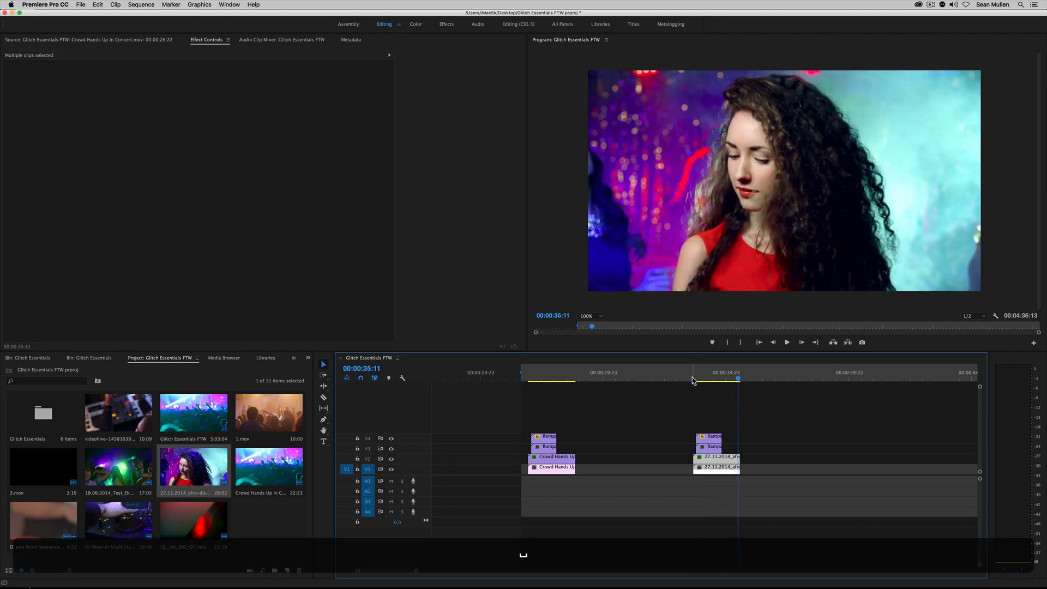
pyautogui.click(693, 380)
pyautogui.press('space')
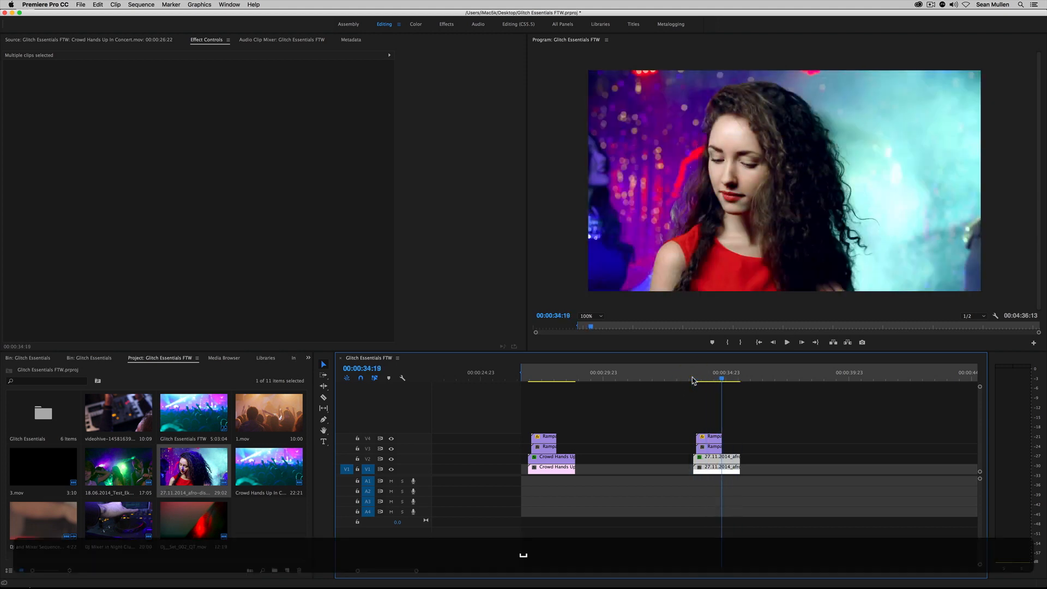
# Step: Replace both woman-in-red clips in the duplicated stack with the DJ Mixer in Night Club clip and play it back
pyautogui.click(117, 518)
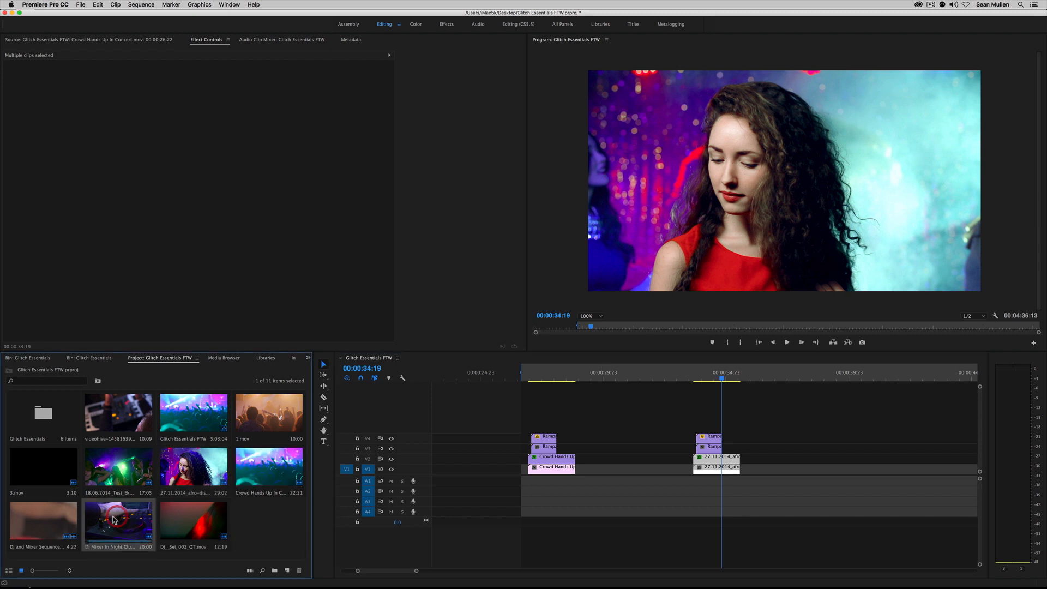
pyautogui.press('alt')
pyautogui.moveTo(118, 518); pyautogui.dragTo(747, 472)
pyautogui.click(690, 376)
pyautogui.press('space')
pyautogui.press('space')
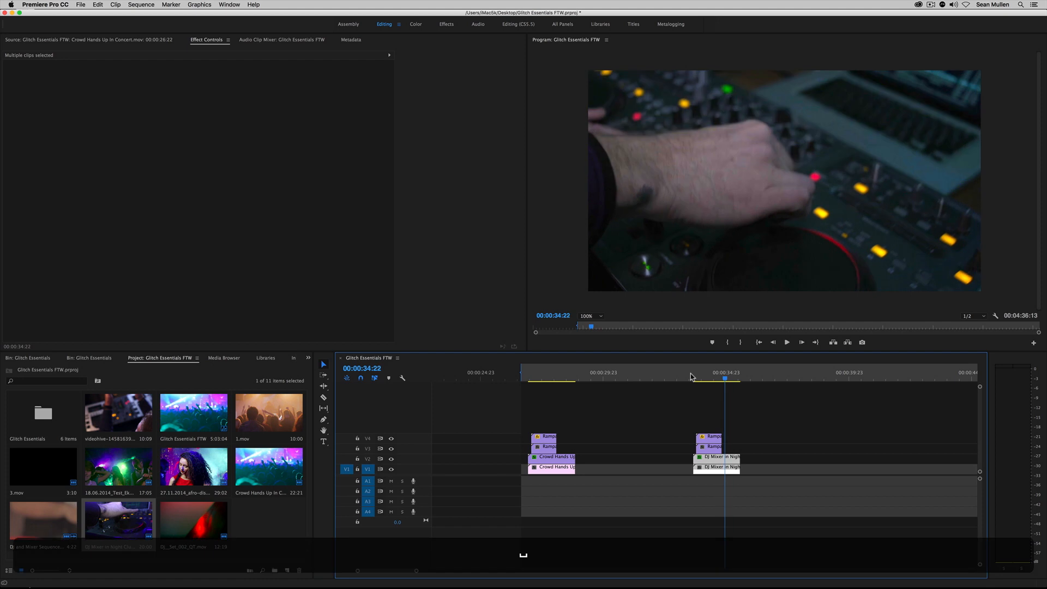
# Step: Replace the glitch clips on V3 and V4 of the duplicated stack with a different clip from the Screen Damage bin
pyautogui.click(309, 358)
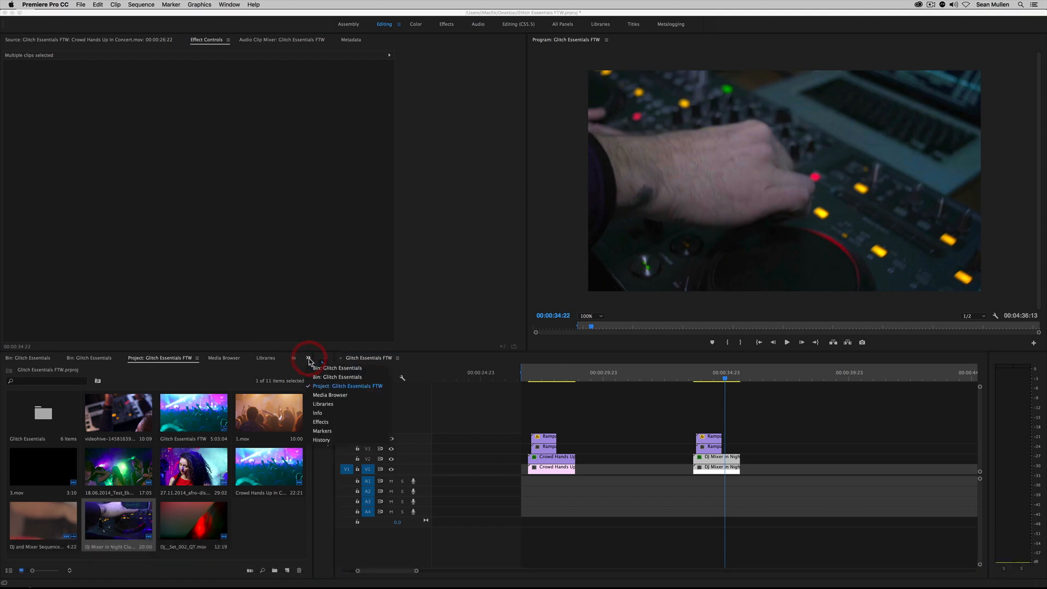
pyautogui.doubleClick(43, 412)
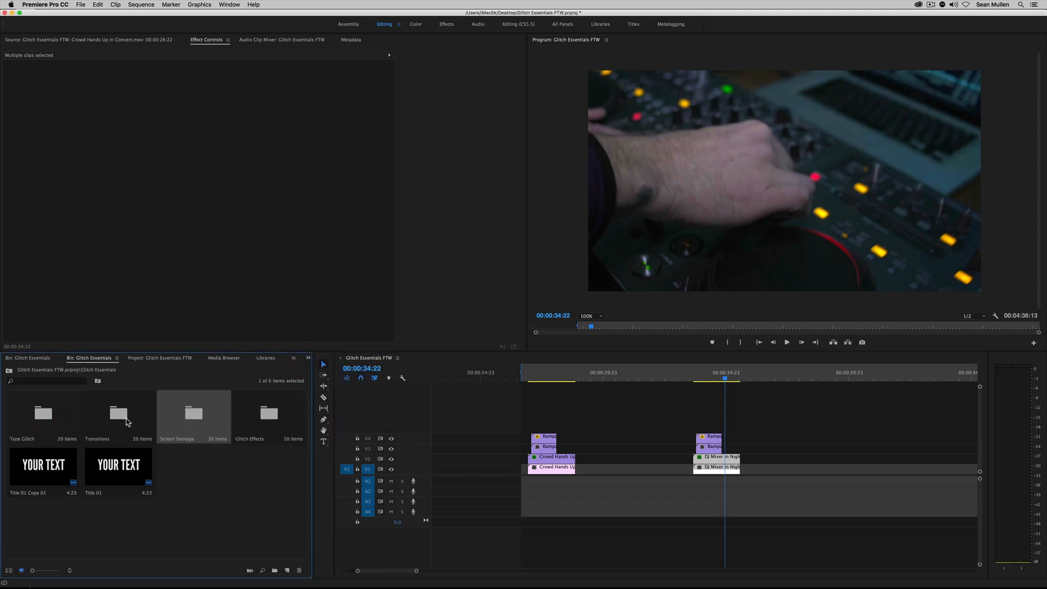
pyautogui.doubleClick(197, 422)
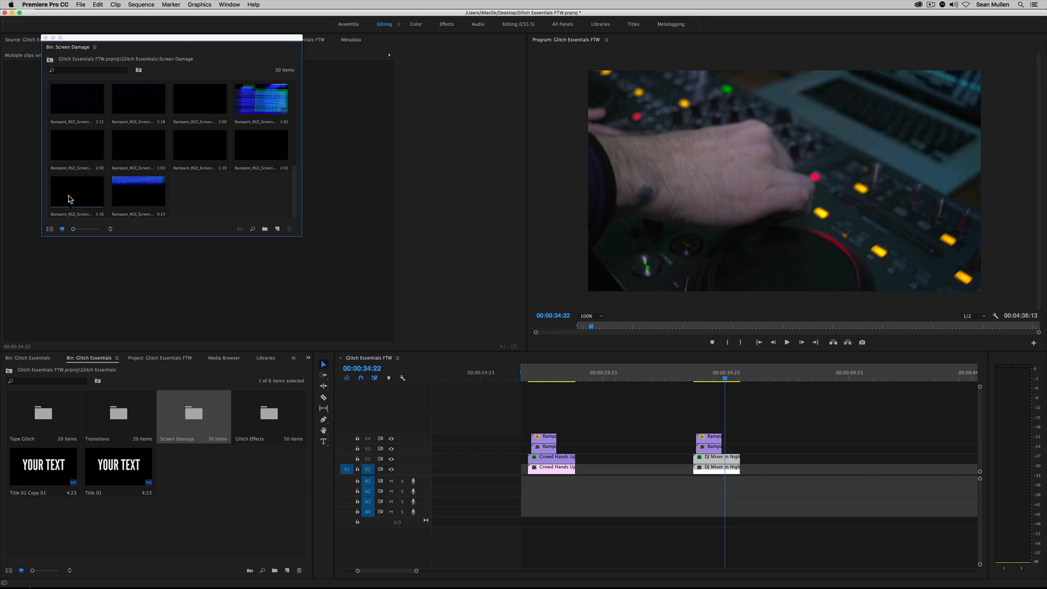
pyautogui.scroll(5, 69, 196)
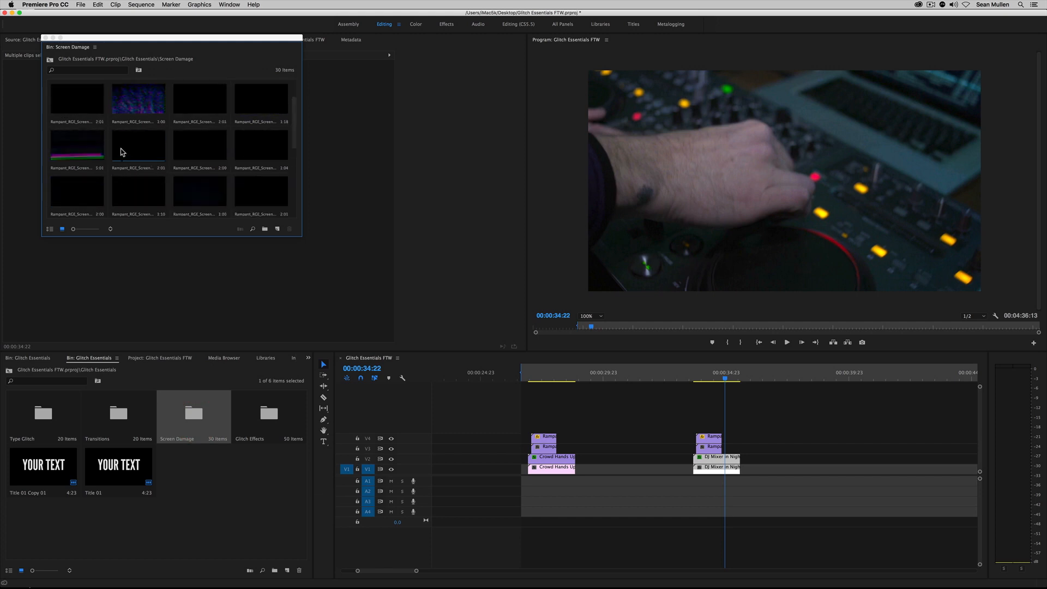
pyautogui.click(137, 150)
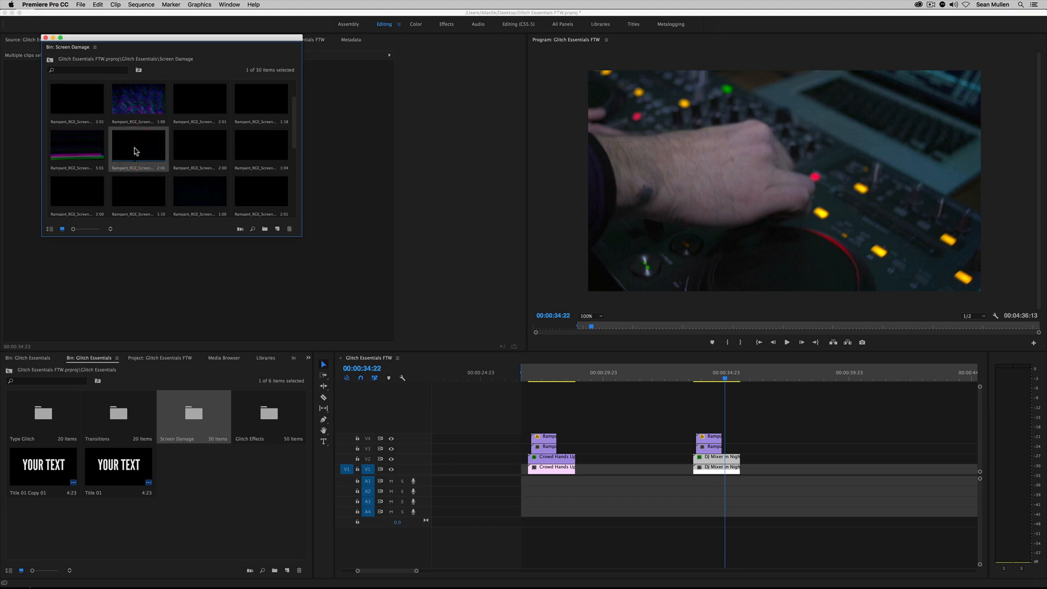
pyautogui.moveTo(671, 393); pyautogui.dragTo(717, 447)
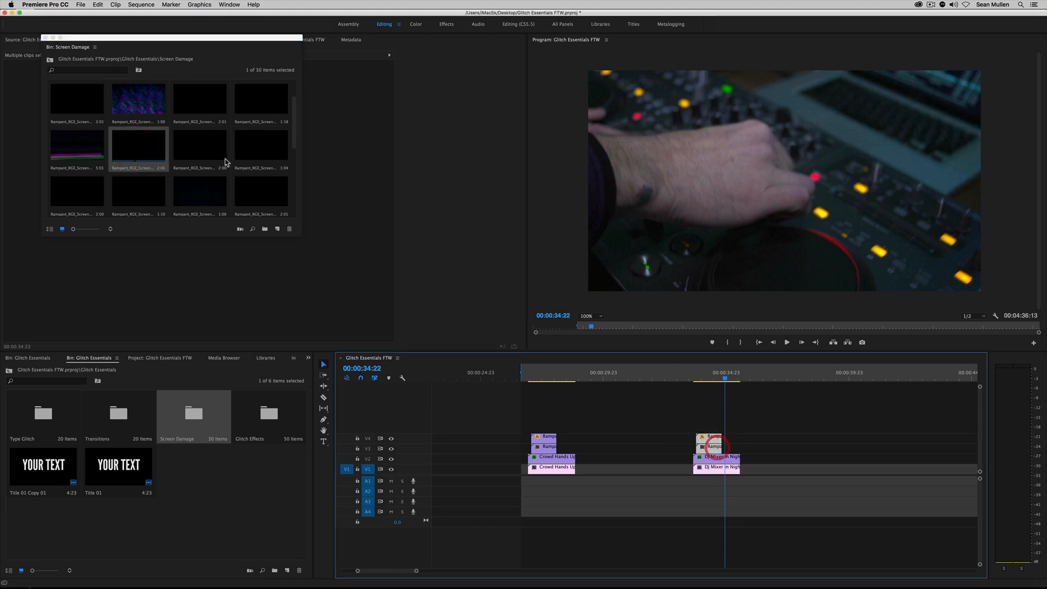
pyautogui.click(143, 143)
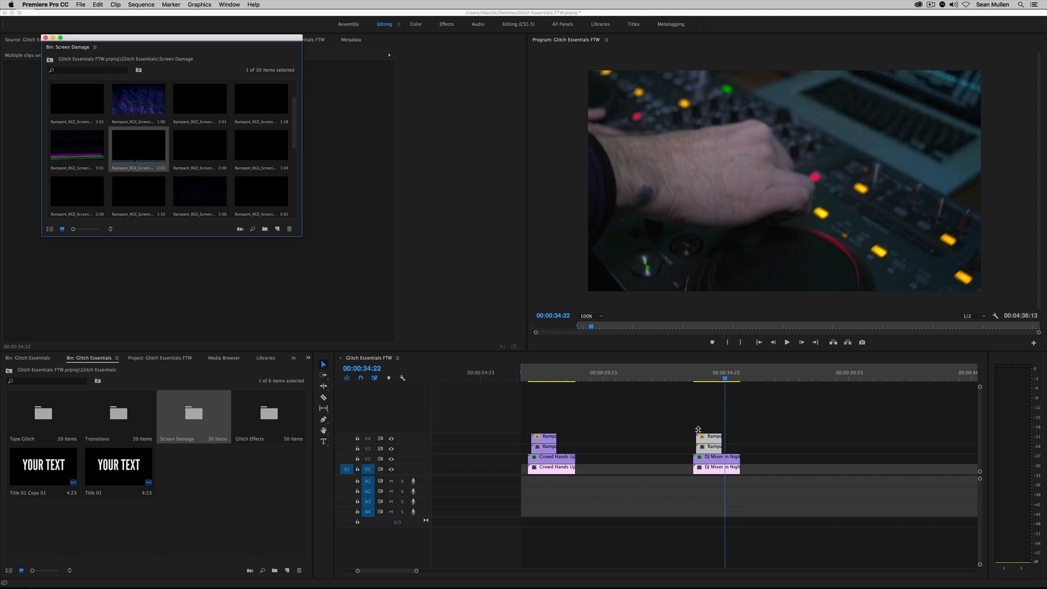
pyautogui.moveTo(149, 160); pyautogui.dragTo(710, 449)
# Step: Play back the duplicated DJ mixer stack twice with the replacement Screen Damage glitch
pyautogui.click(692, 370)
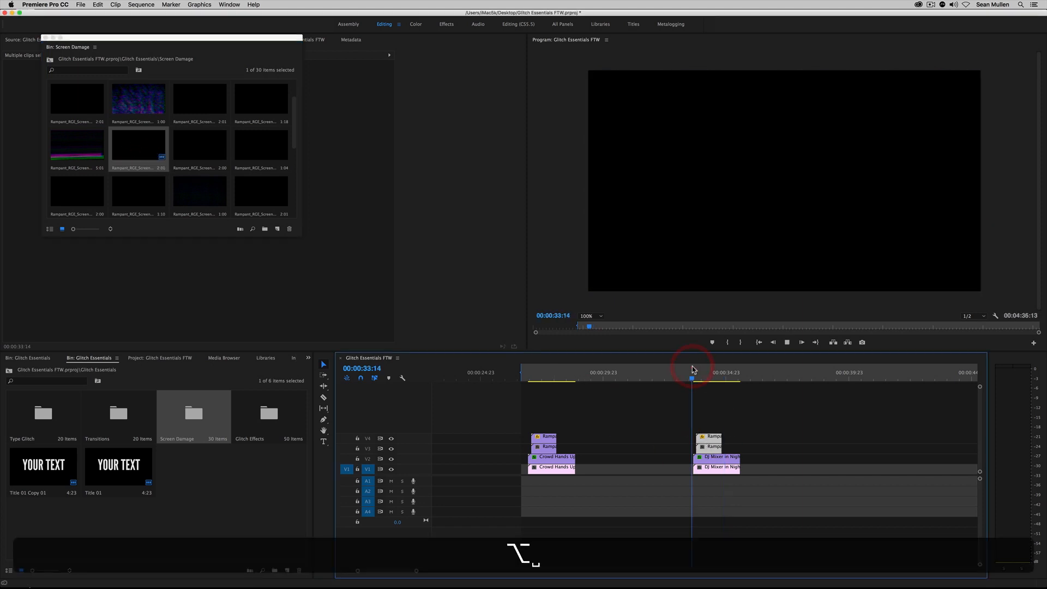
pyautogui.press('space')
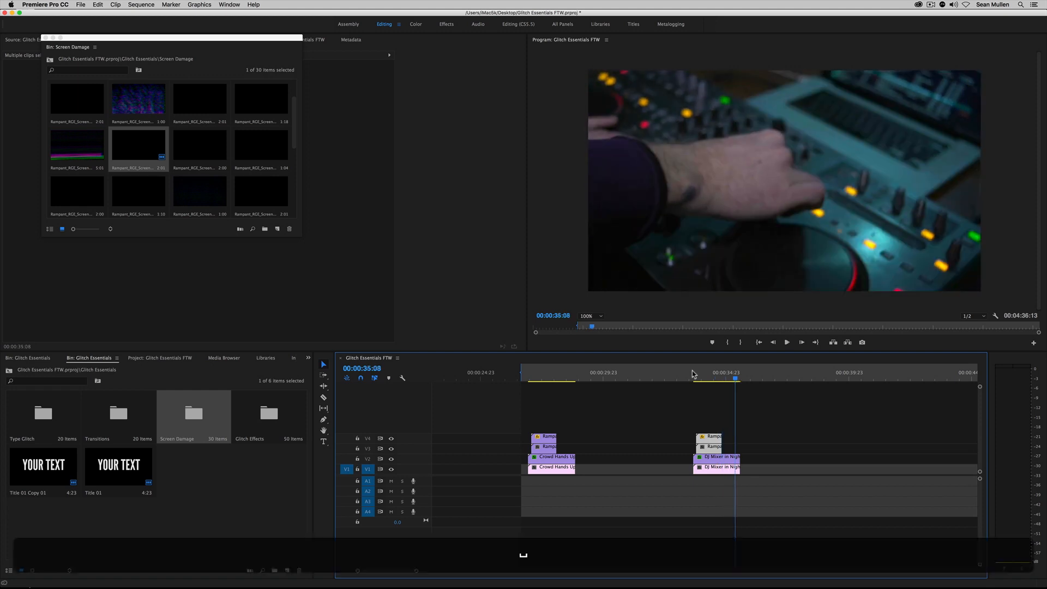
pyautogui.click(693, 373)
pyautogui.press('space')
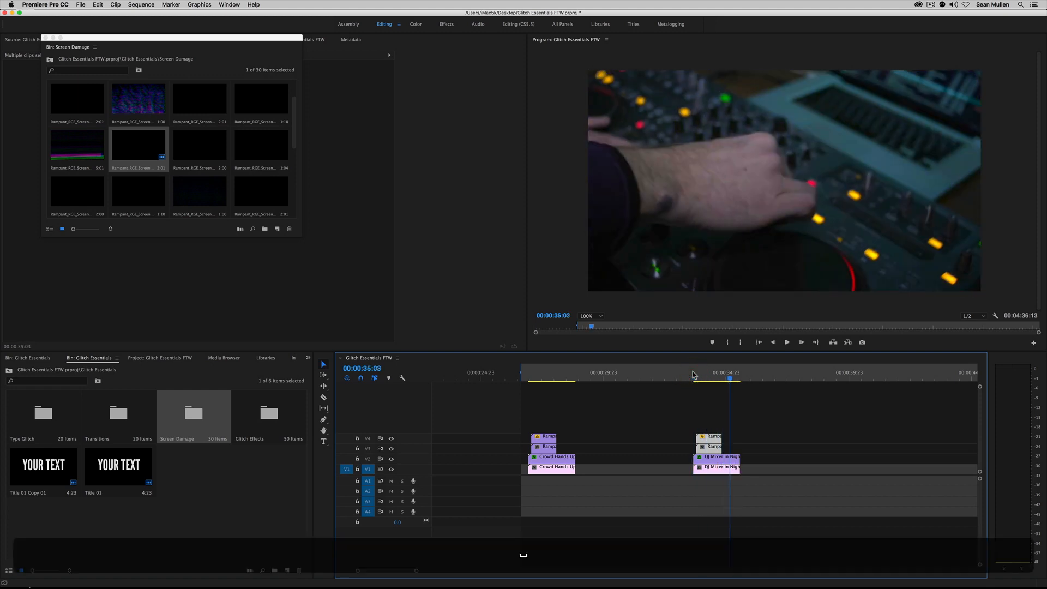
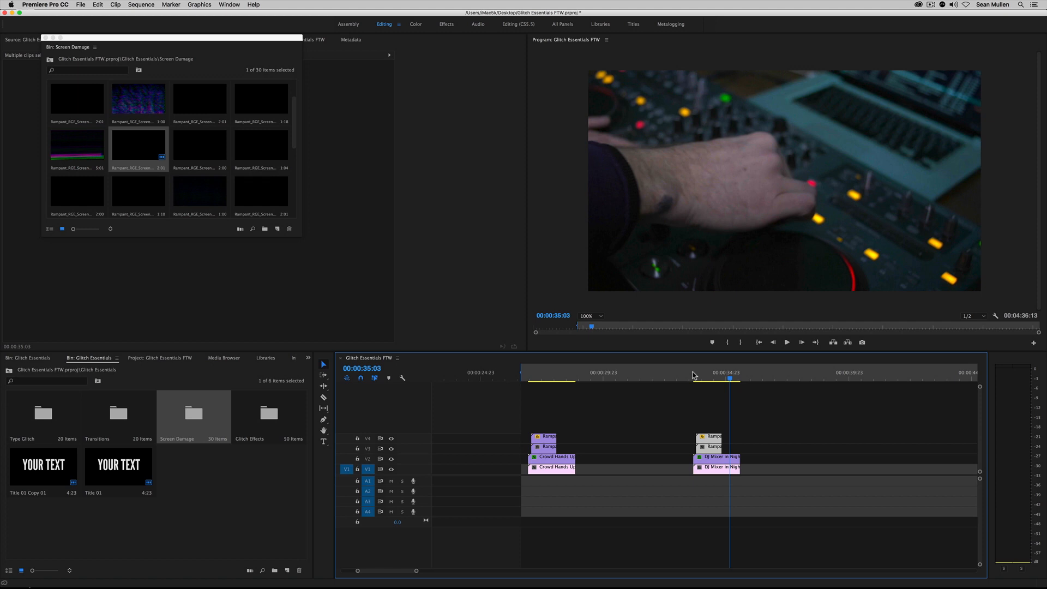
# Step: Review the crowd stack and the glitch over the DJ and Mixer Sequence 02 example near the sequence start
pyautogui.moveTo(536, 377)
pyautogui.mouseDown()
pyautogui.moveTo(552, 378)
pyautogui.moveTo(543, 380)
pyautogui.mouseUp()
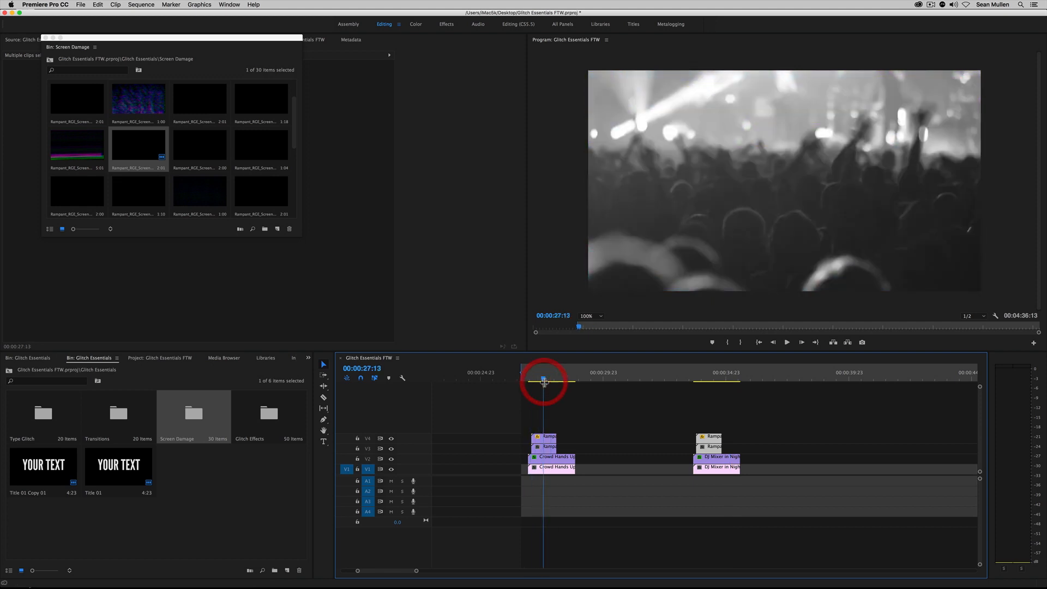
pyautogui.moveTo(379, 572); pyautogui.dragTo(362, 568)
pyautogui.moveTo(532, 377); pyautogui.dragTo(603, 379)
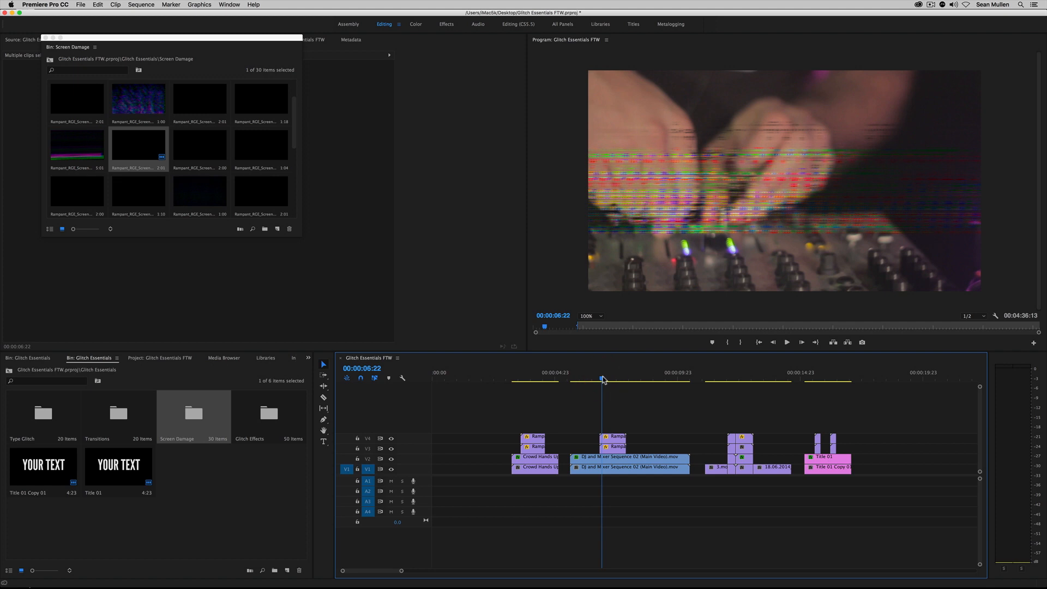
pyautogui.click(605, 468)
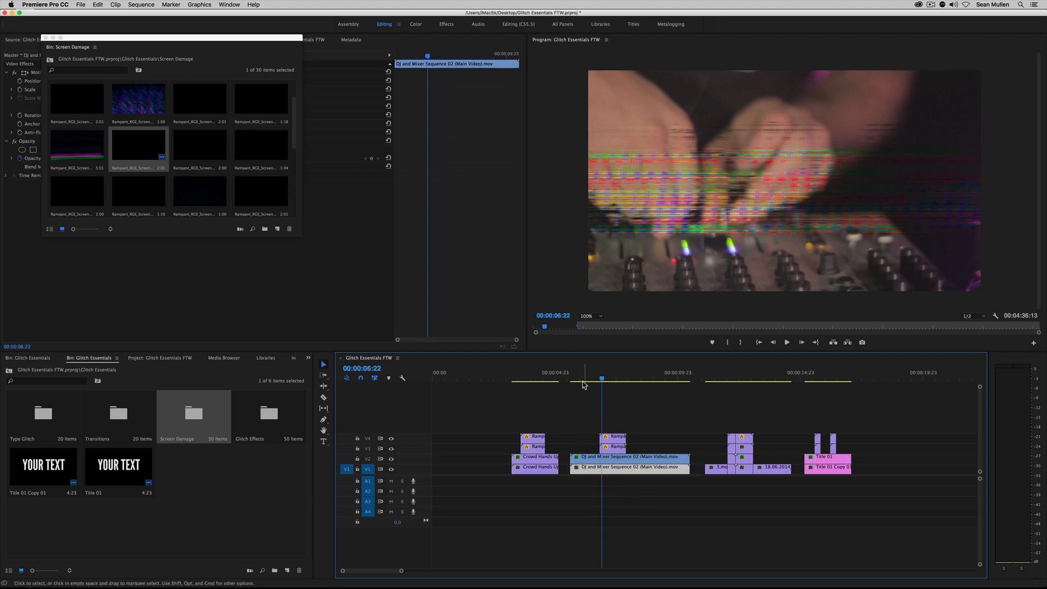
pyautogui.press('space')
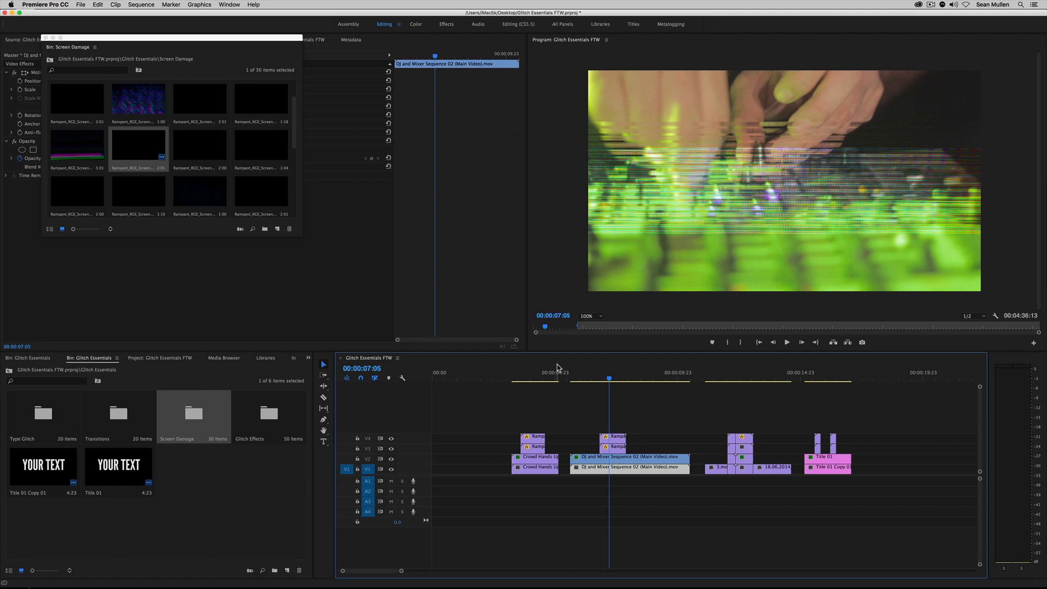
# Step: Duplicate the V1 DJ and Mixer Sequence 02 clip to empty space after the last stack and preview the copy
pyautogui.moveTo(401, 570); pyautogui.dragTo(494, 579)
pyautogui.moveTo(493, 472); pyautogui.dragTo(772, 470)
pyautogui.click(759, 376)
pyautogui.press('space')
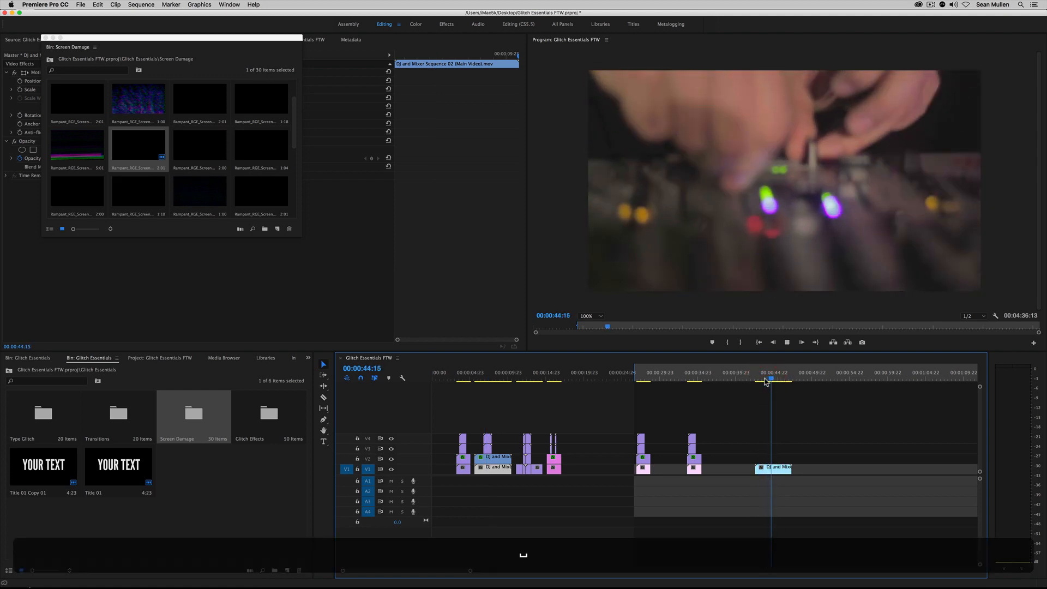
pyautogui.click(764, 380)
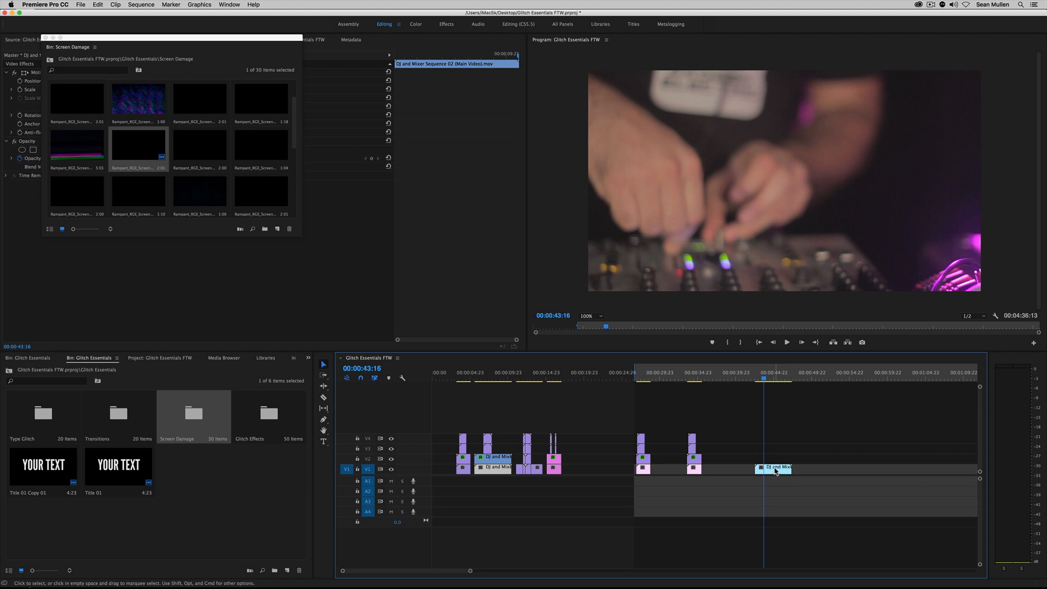
# Step: Open the glitch clip from the first DJ and Mixer example in the Source monitor and close the Screen Damage bin
pyautogui.click(487, 375)
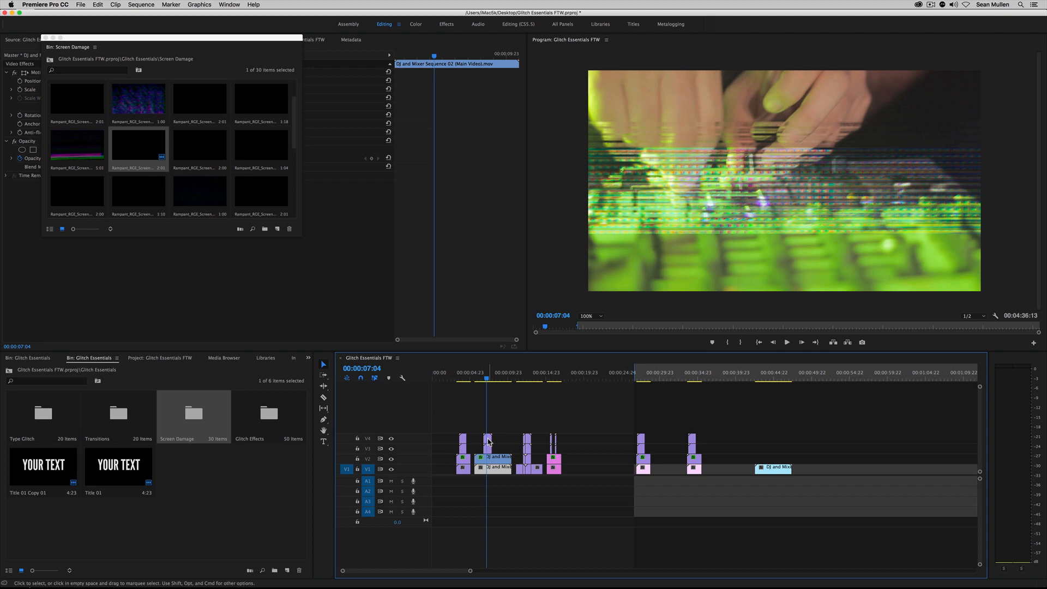
pyautogui.doubleClick(488, 441)
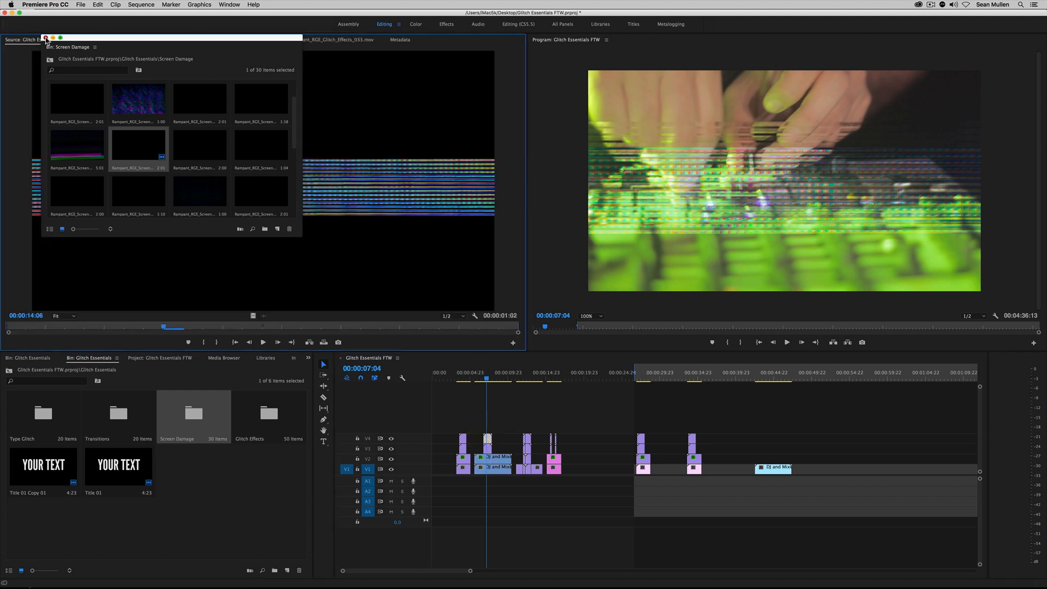
pyautogui.click(46, 38)
# Step: Position the playhead at 00:00:44:17 and duplicate the new DJ and Mixer clip from V1 onto V2 directly above it
pyautogui.click(777, 469)
pyautogui.moveTo(760, 374); pyautogui.dragTo(772, 374)
pyautogui.click(773, 469)
pyautogui.moveTo(775, 470); pyautogui.dragTo(775, 458)
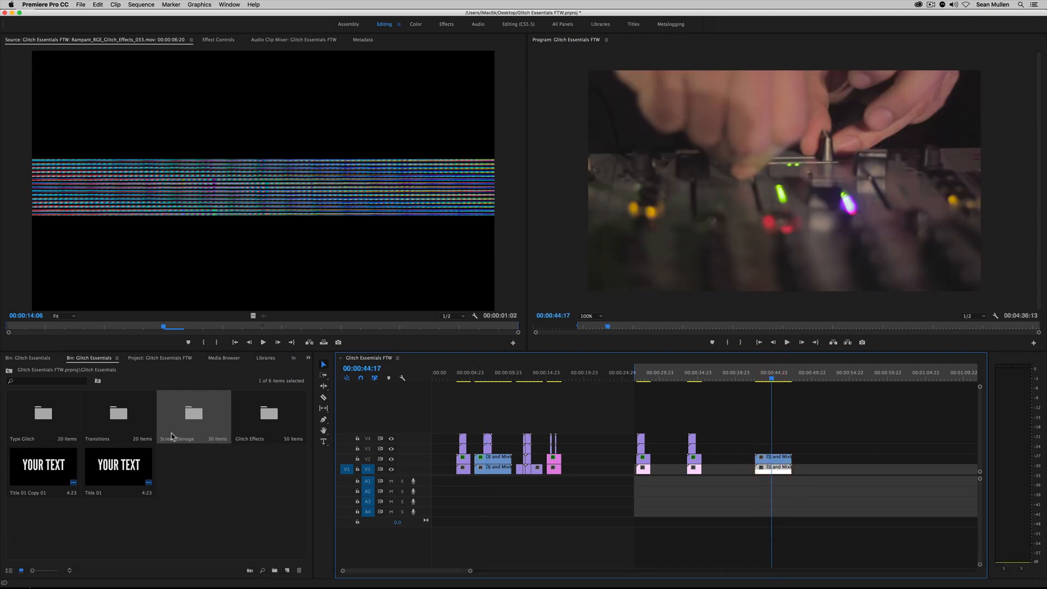
# Step: Place Rampant_RGE_Glitch_Effects_033.mov from the Glitch Effects bin on V3 above the new DJ and Mixer clips
pyautogui.doubleClick(268, 425)
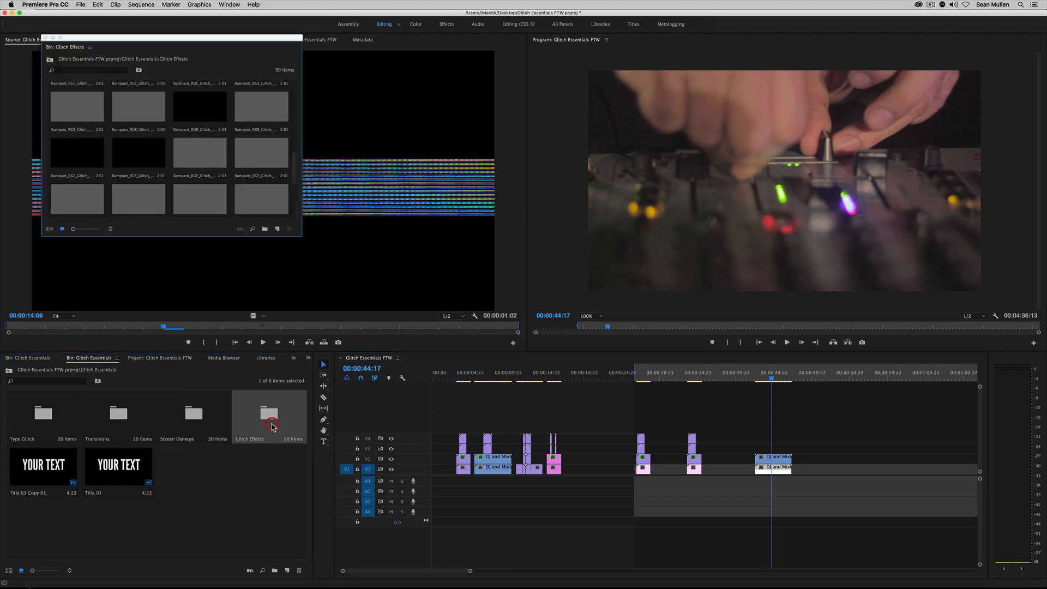
pyautogui.click(49, 229)
pyautogui.scroll(-10, 91, 205)
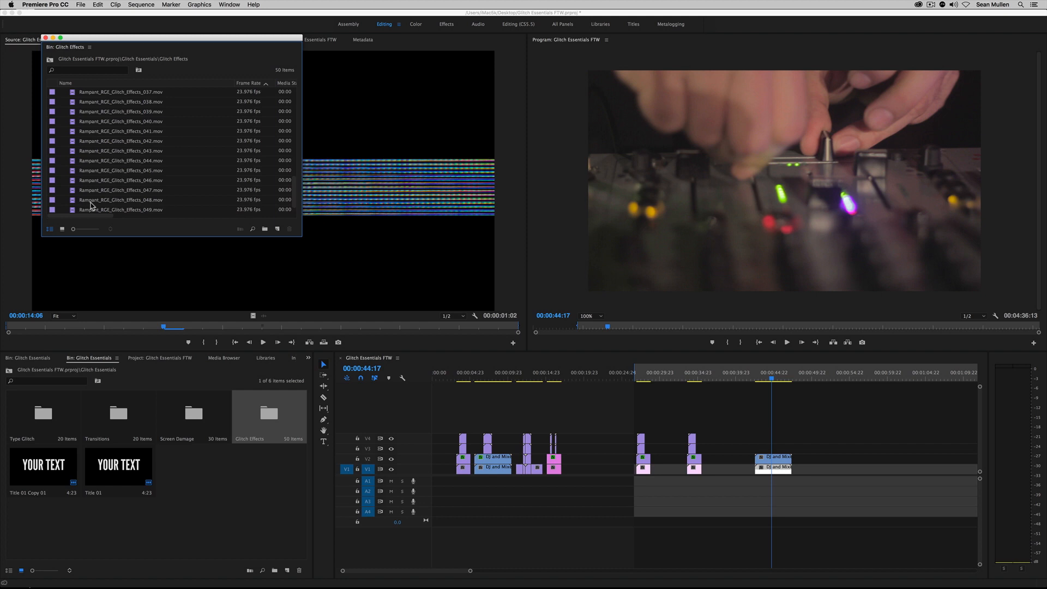
pyautogui.moveTo(111, 102); pyautogui.dragTo(773, 448)
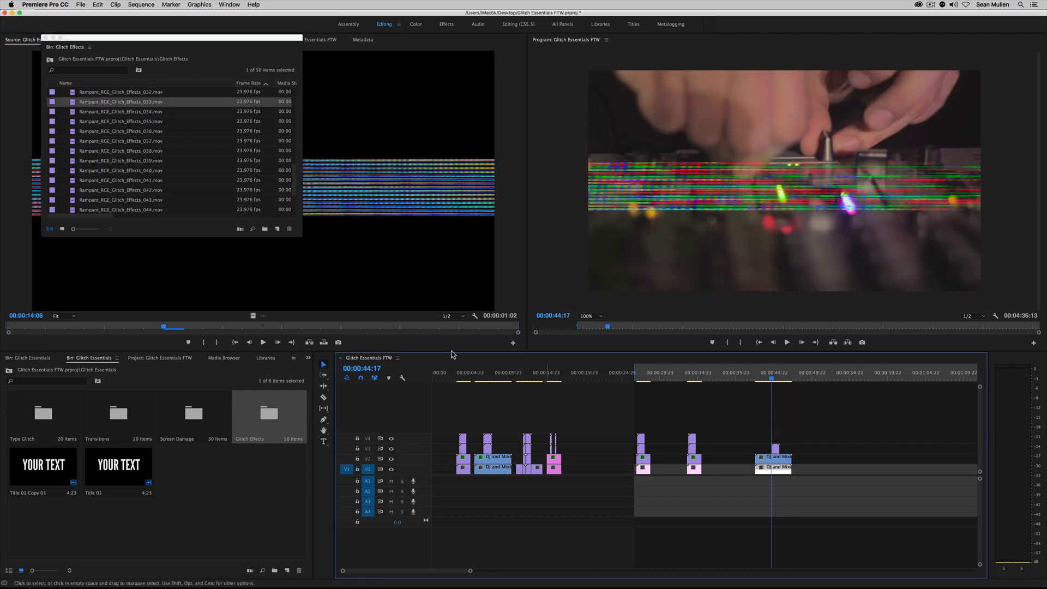
pyautogui.click(46, 38)
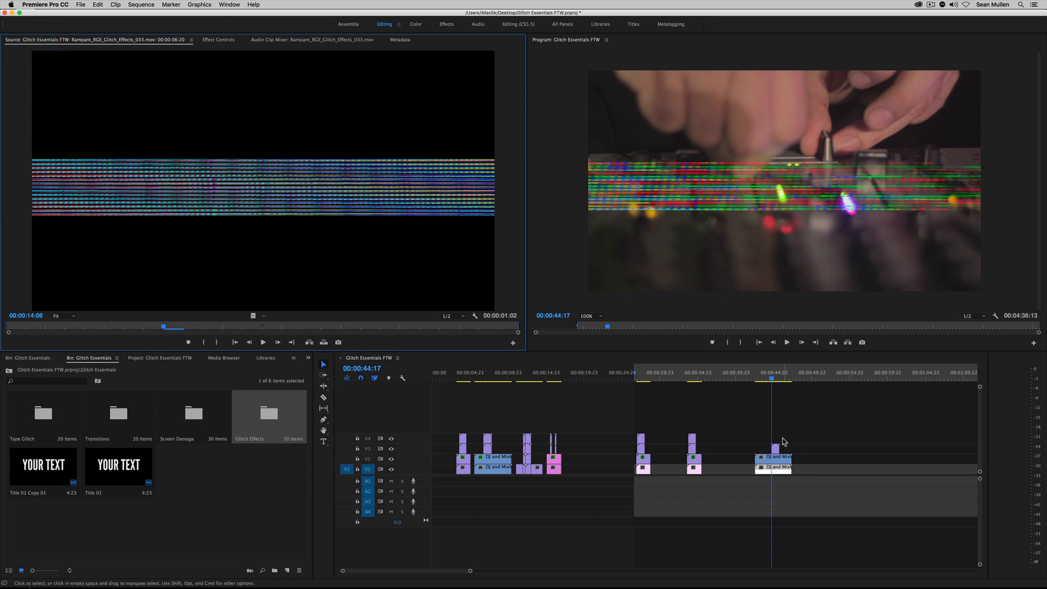
# Step: Find the Track Matte Key effect by searching "track" and apply it to the V2 DJ and Mixer clip
pyautogui.click(795, 485)
pyautogui.click(786, 468)
pyautogui.click(775, 462)
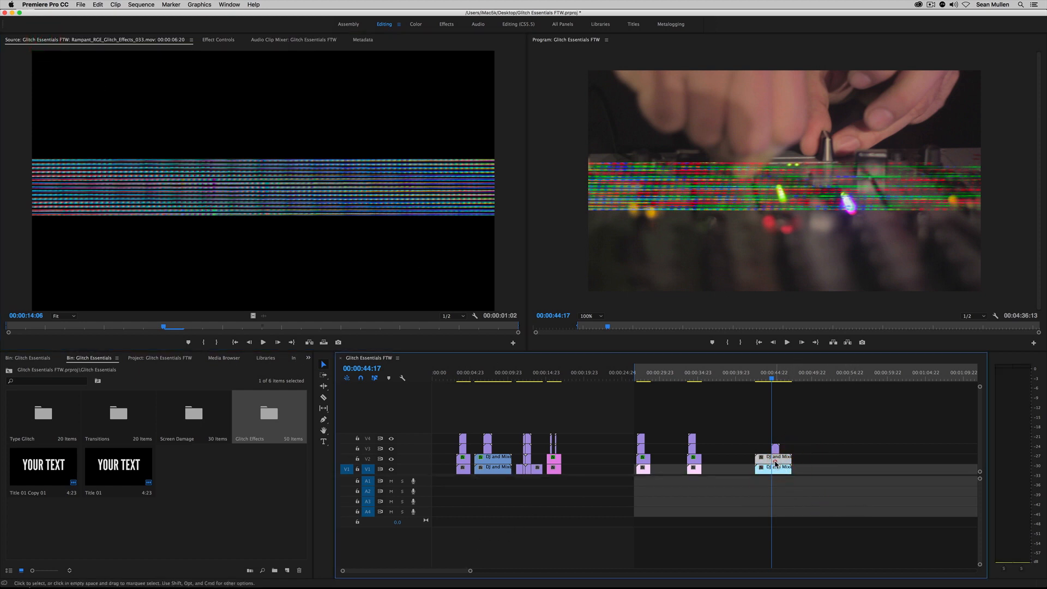
pyautogui.click(309, 359)
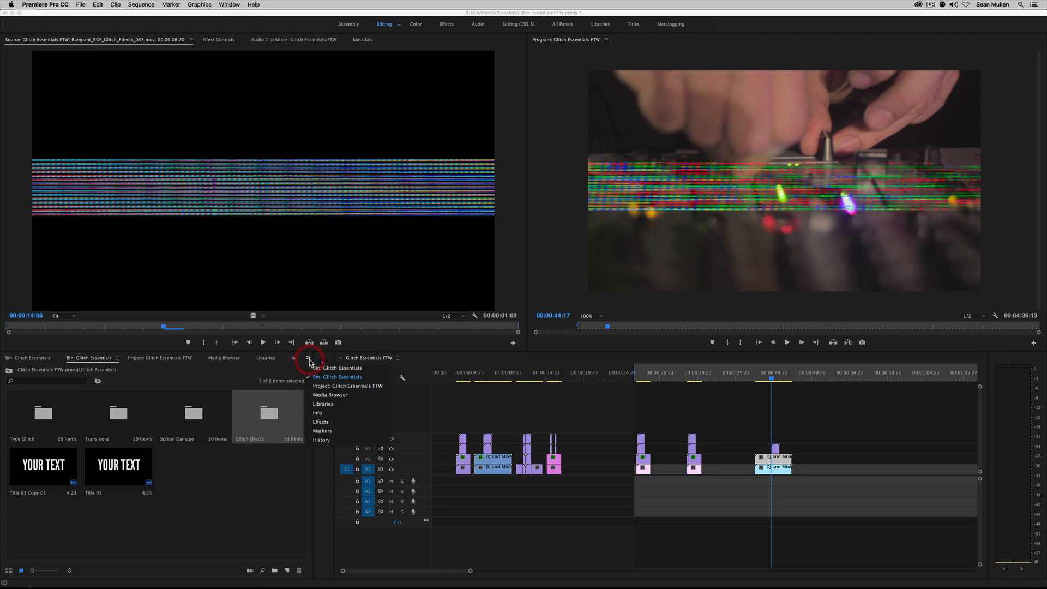
pyautogui.click(316, 422)
pyautogui.click(52, 371)
pyautogui.click(85, 369)
pyautogui.write('track')
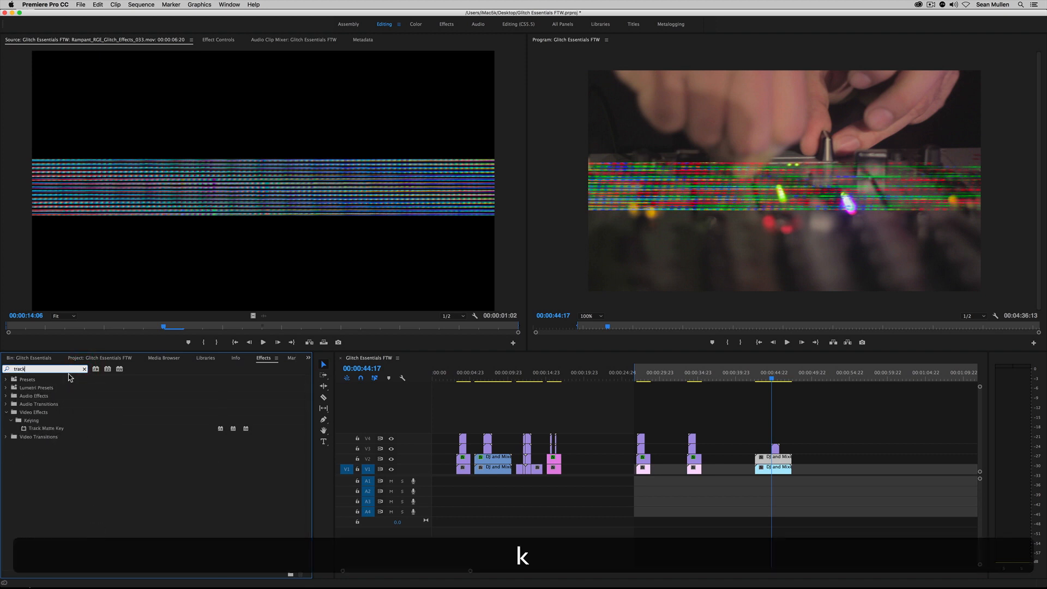
pyautogui.moveTo(44, 431); pyautogui.dragTo(766, 458)
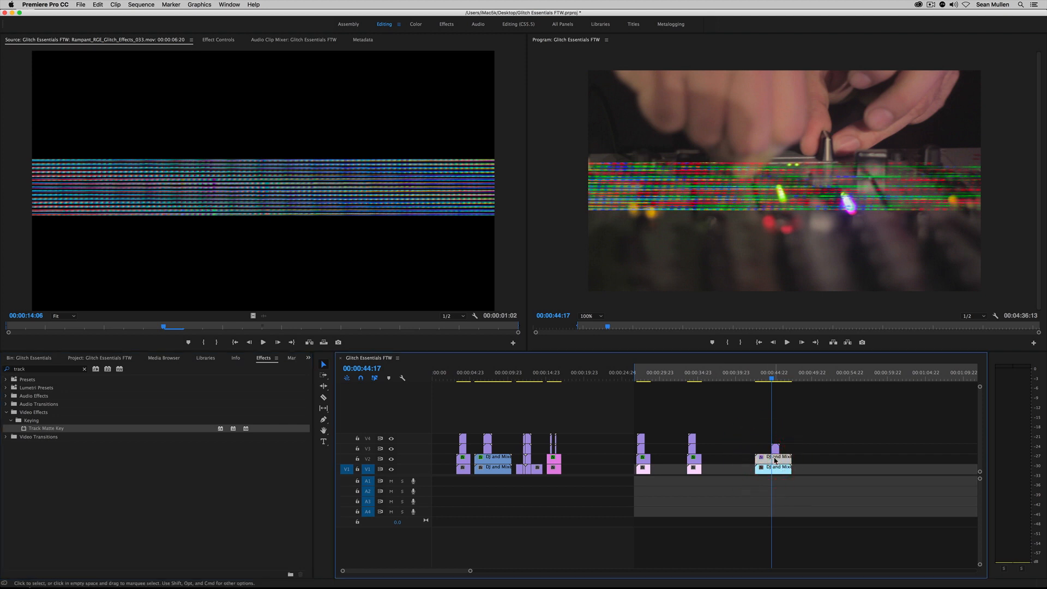
# Step: Open the V2 clip's effect settings and set the Track Matte Key matte to Video 3
pyautogui.press('shift')
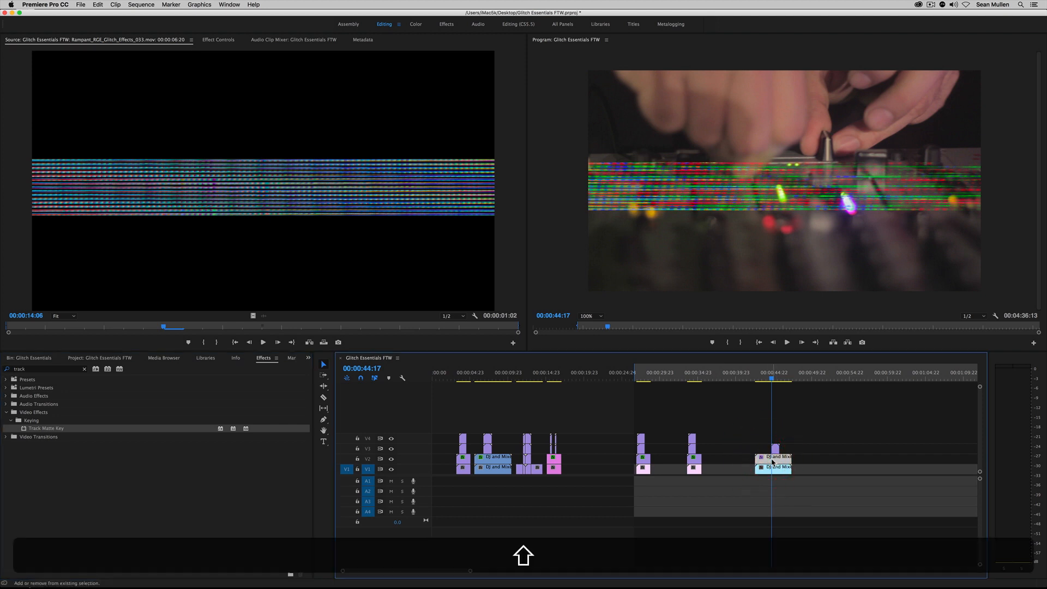
pyautogui.hotkey('shift', '5')
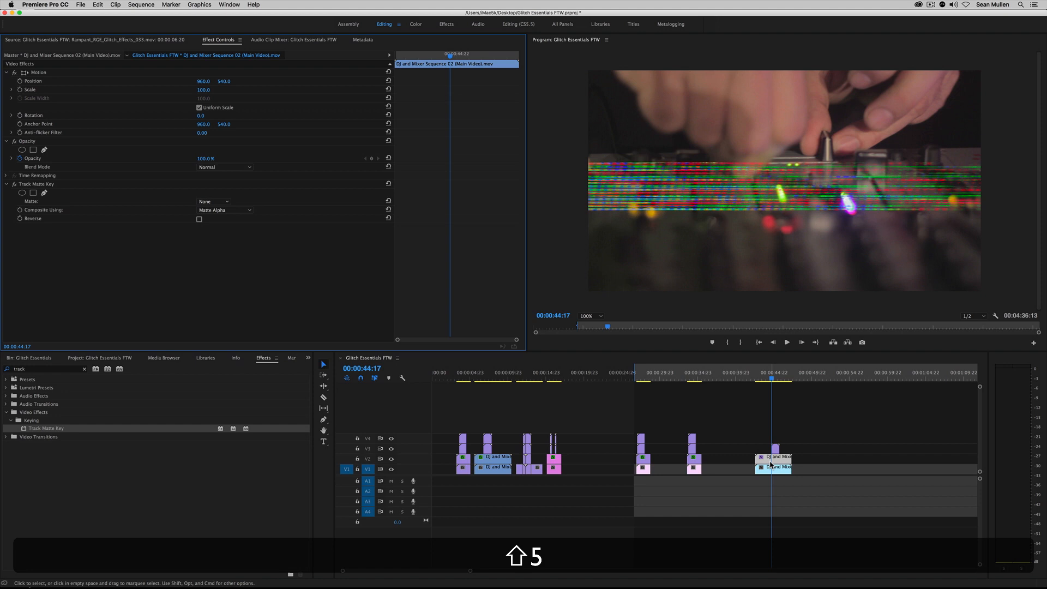
pyautogui.click(40, 185)
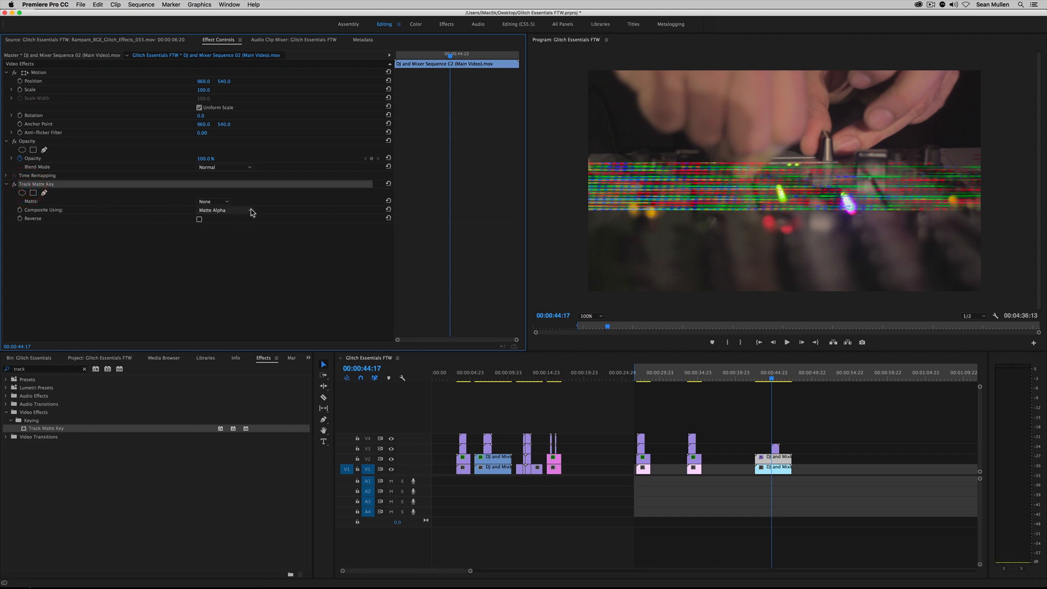
pyautogui.click(212, 202)
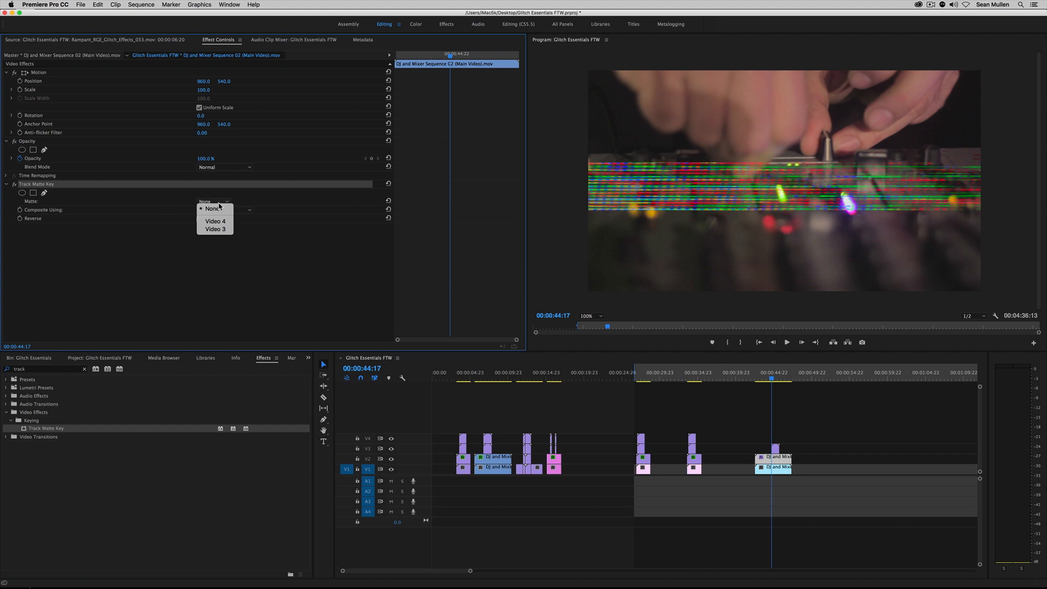
pyautogui.click(216, 229)
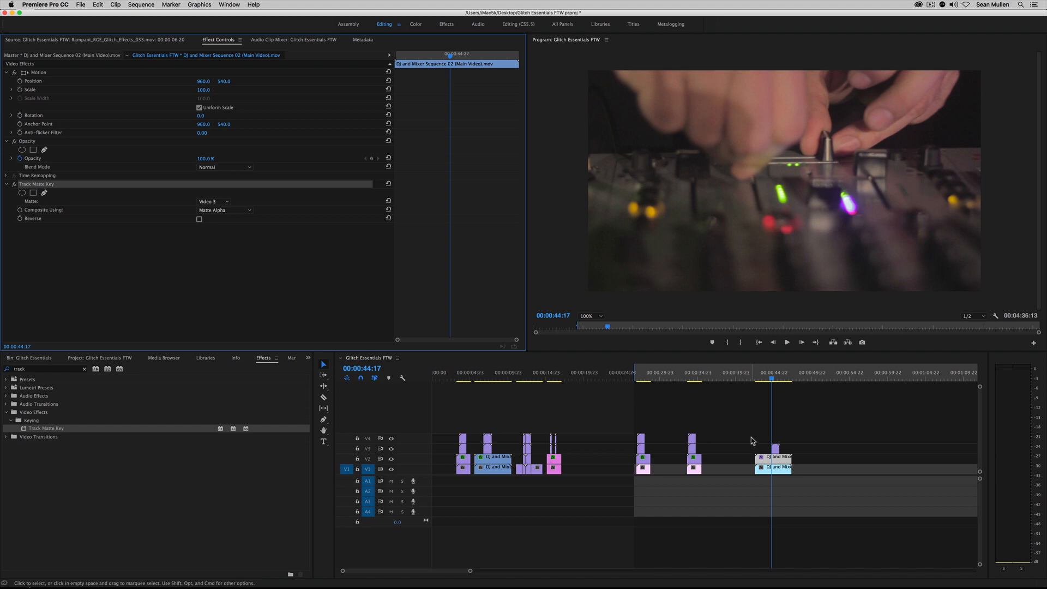
# Step: Enable Reverse on the Track Matte Key effect of the V2 DJ and Mixer clip
pyautogui.click(770, 472)
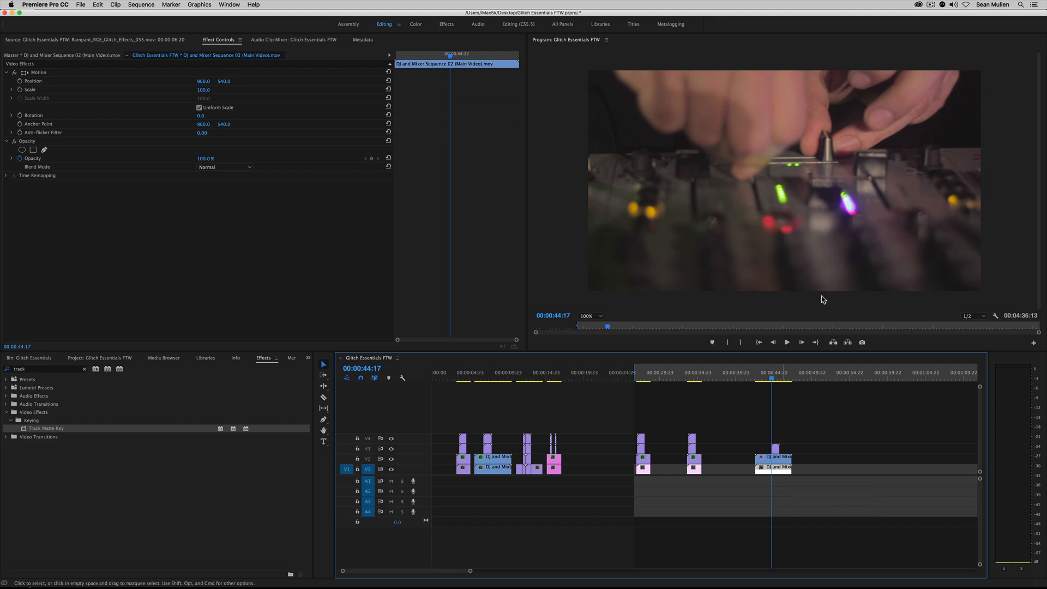
pyautogui.click(776, 459)
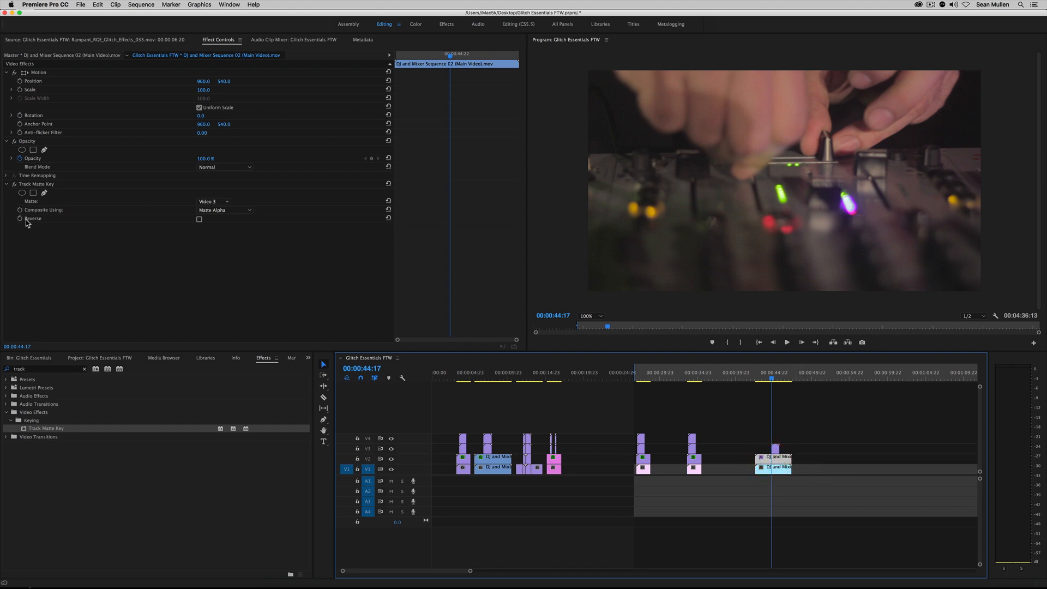
pyautogui.click(28, 184)
pyautogui.click(32, 220)
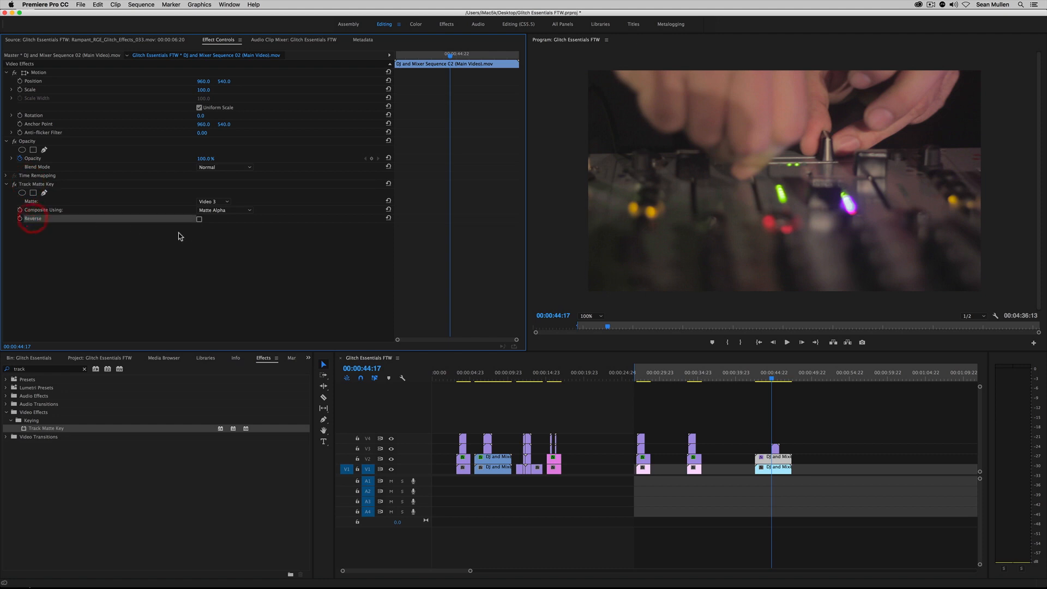
pyautogui.click(780, 462)
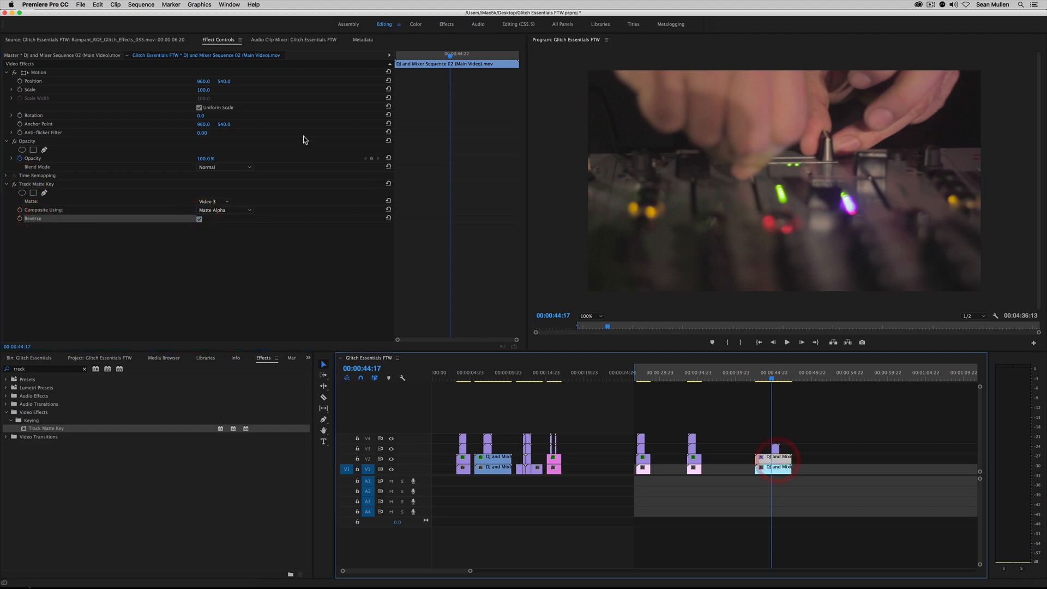
# Step: Scale the V2 DJ and Mixer clip to 118 and play back the matted glitch section
pyautogui.moveTo(206, 93)
pyautogui.mouseDown()
pyautogui.moveTo(436, 93)
pyautogui.moveTo(218, 92)
pyautogui.mouseUp()
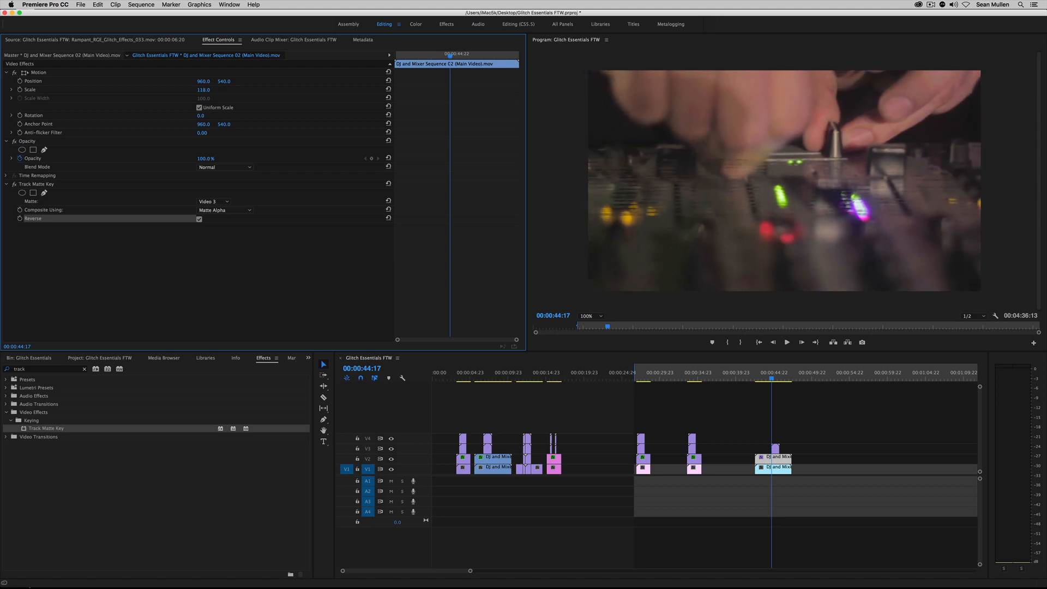
pyautogui.click(758, 377)
pyautogui.press('space')
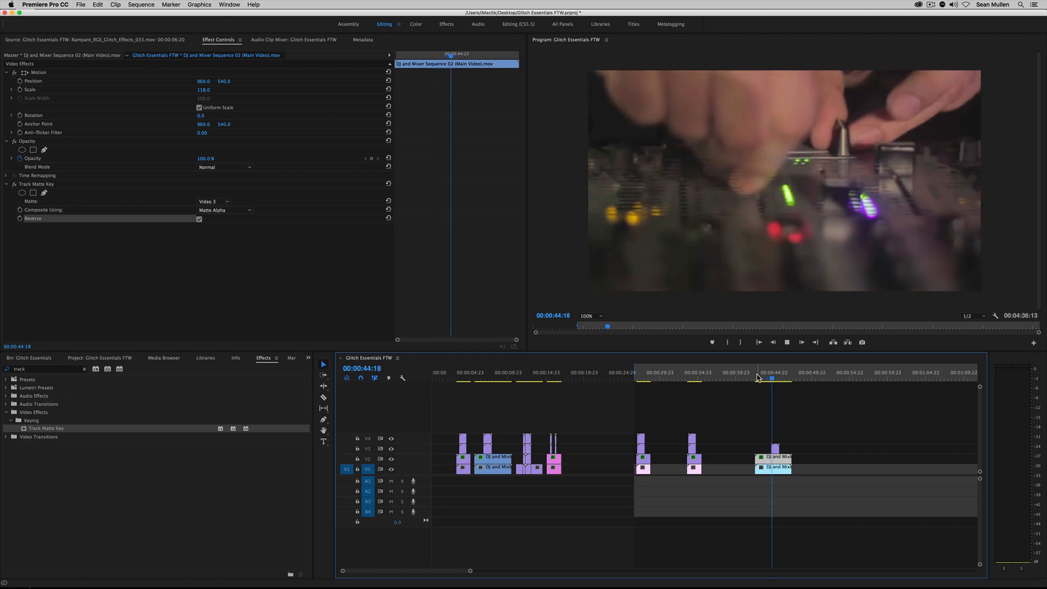
pyautogui.press('space')
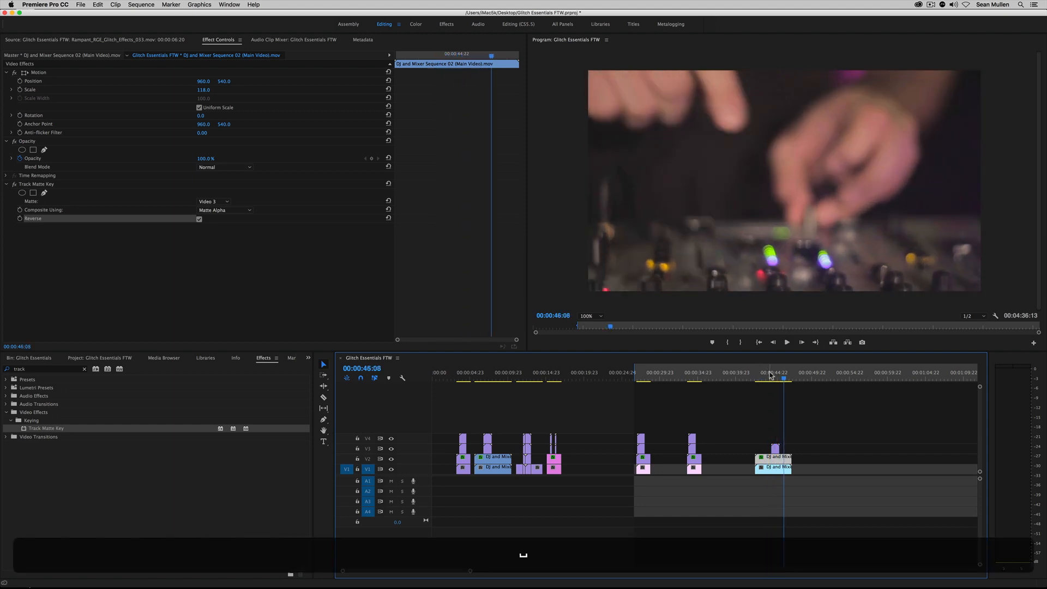
pyautogui.click(770, 375)
pyautogui.press('space')
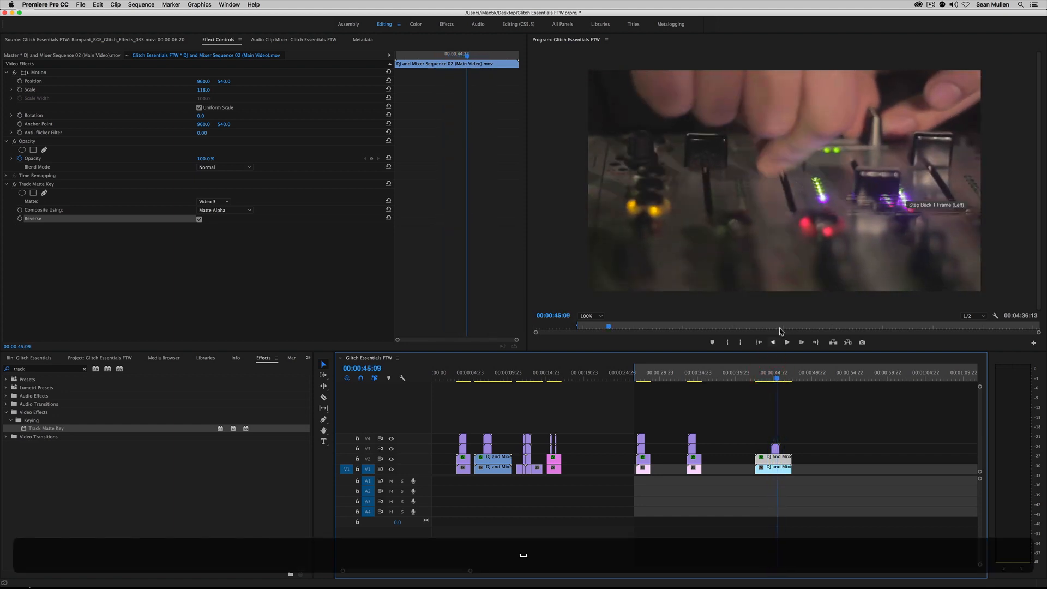
# Step: Shift the V2 DJ and Mixer clip horizontally to a position of 1034 and play back the glitch
pyautogui.click(774, 375)
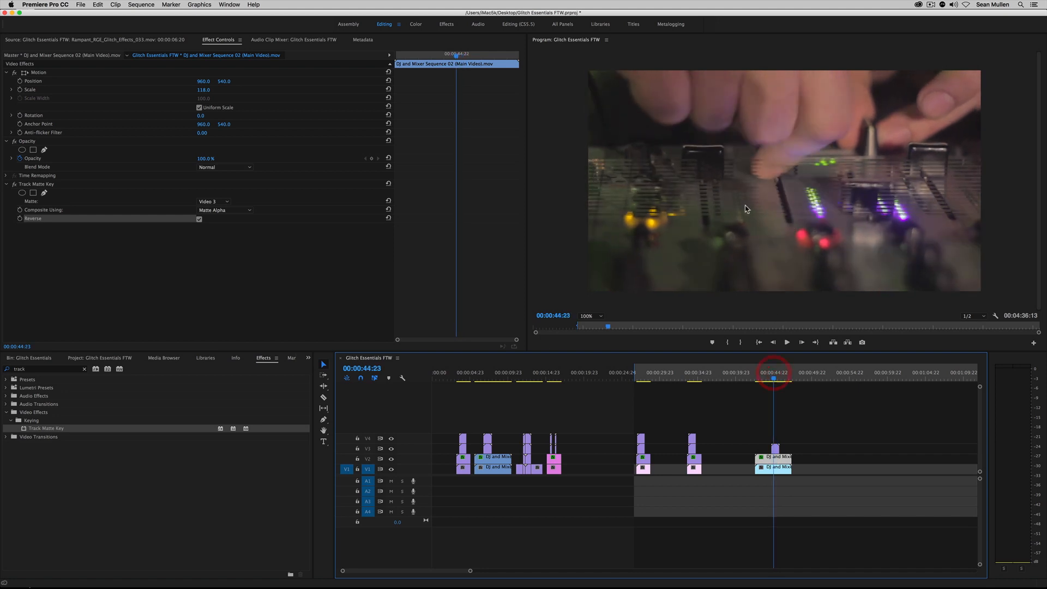
pyautogui.moveTo(204, 83); pyautogui.dragTo(244, 84)
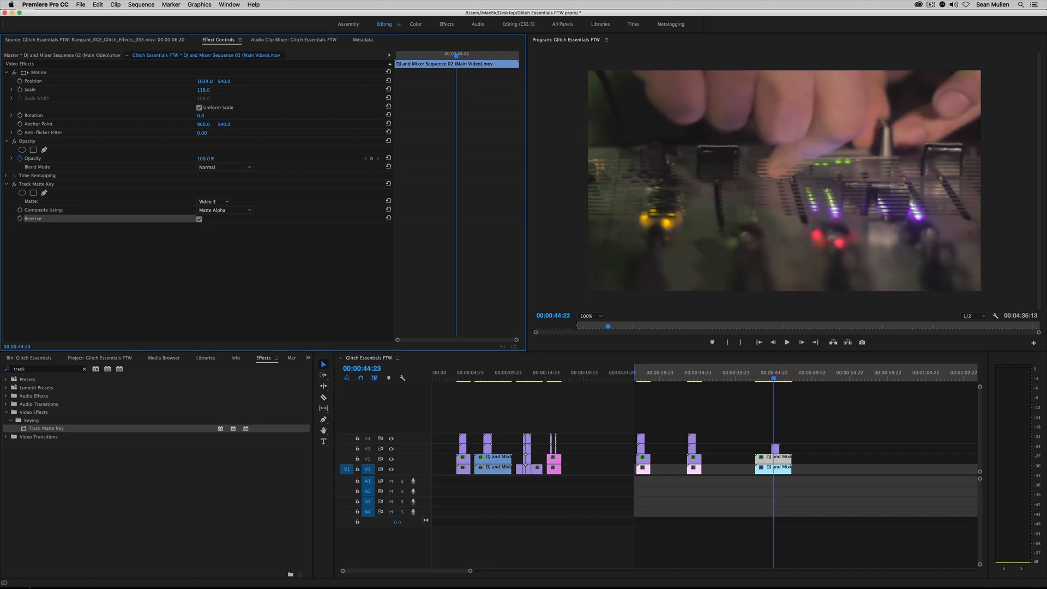
pyautogui.click(773, 377)
pyautogui.press('space')
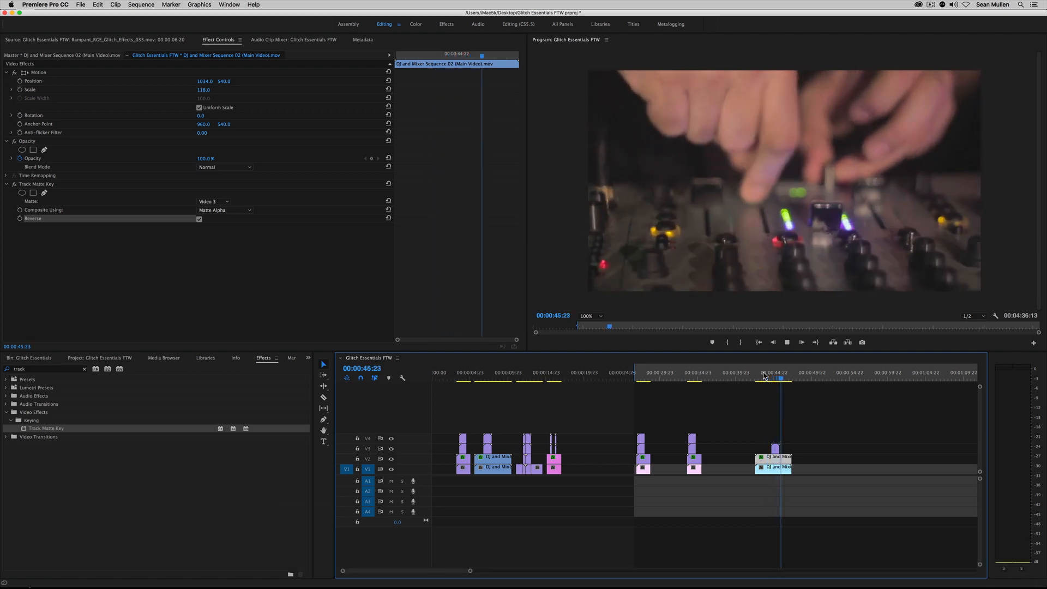
pyautogui.press('space')
# Step: Duplicate the V3 Rampant_RGE_Glitch_Effects_033.mov clip onto V4 directly above it and play back the result
pyautogui.click(775, 448)
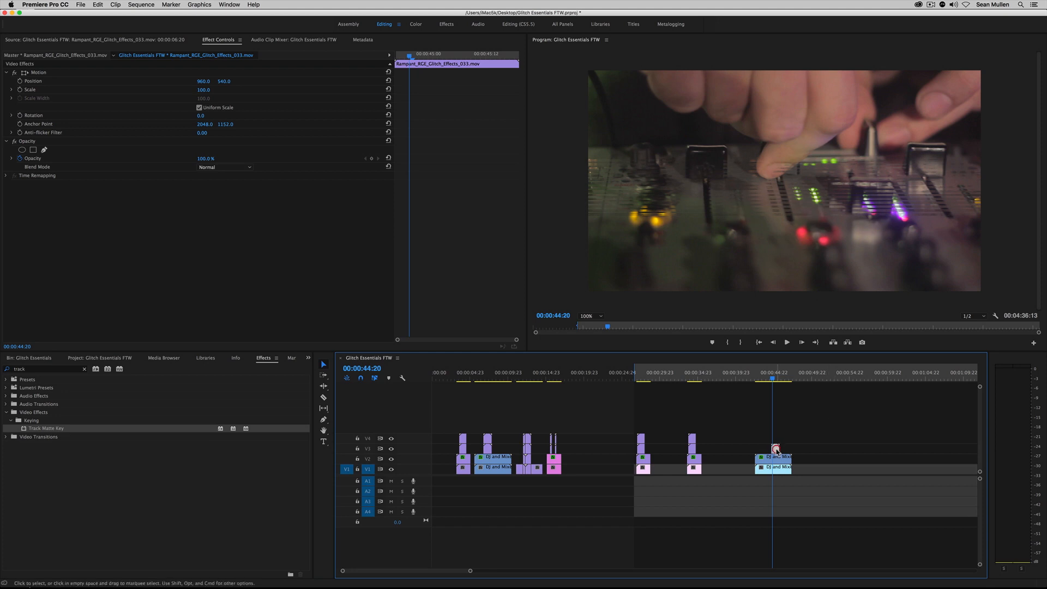
pyautogui.moveTo(774, 448); pyautogui.dragTo(776, 438)
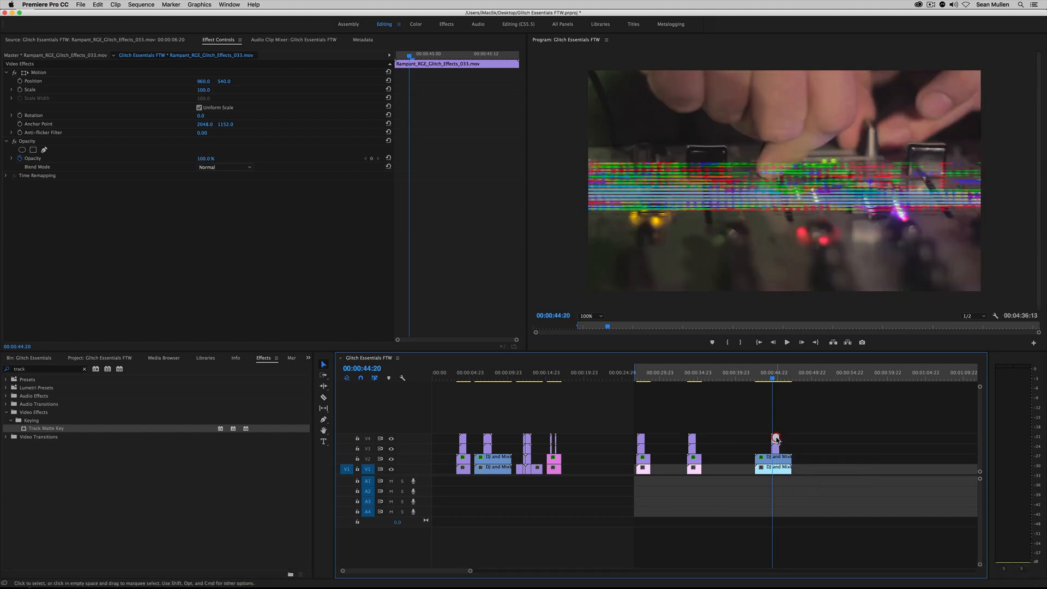
pyautogui.click(768, 378)
pyautogui.press('space')
pyautogui.press('space')
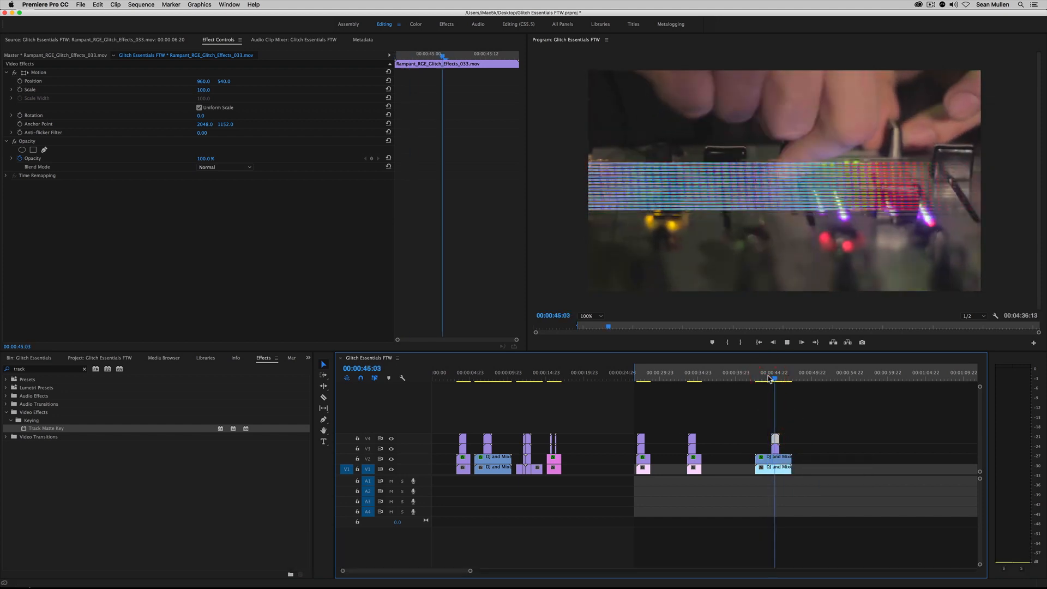
pyautogui.click(771, 376)
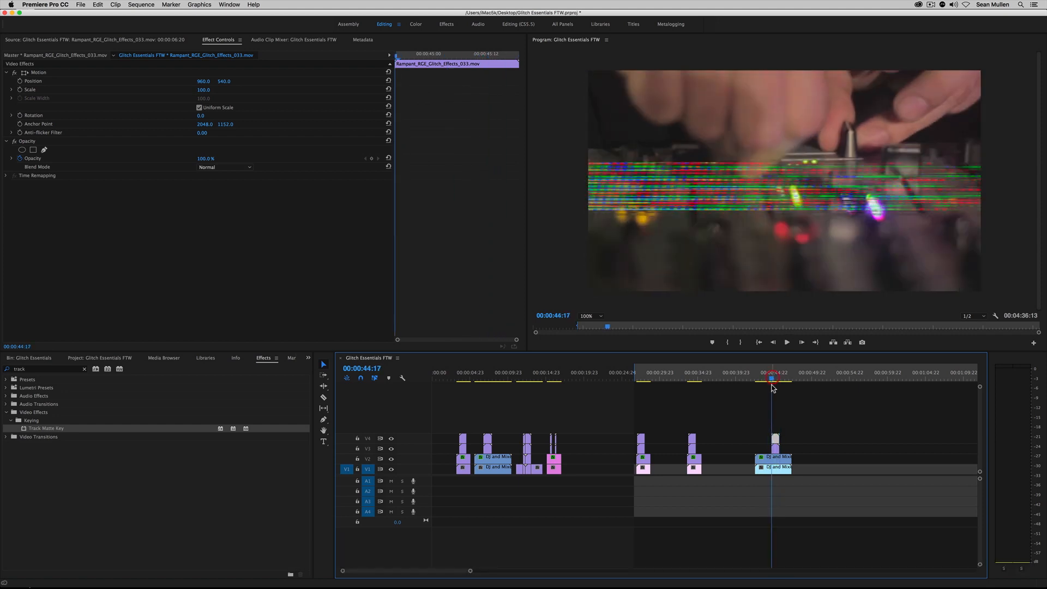
# Step: Turn off opacity keyframing on the V4 glitch clip, set its opacity to 28% with Linear Dodge (Add) blending, and preview it
pyautogui.click(772, 376)
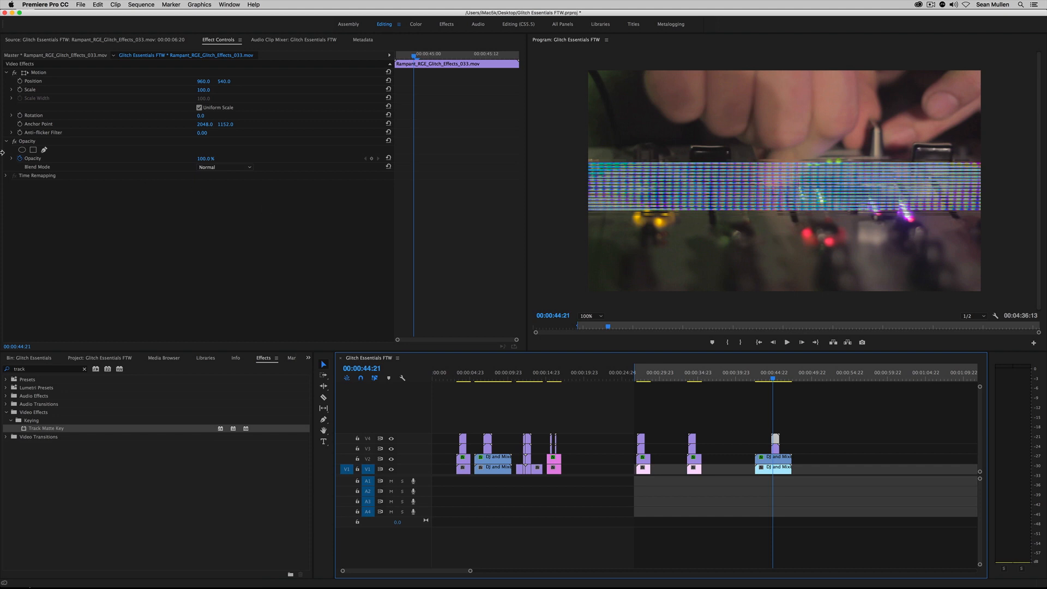
pyautogui.click(17, 159)
pyautogui.moveTo(204, 158); pyautogui.dragTo(165, 158)
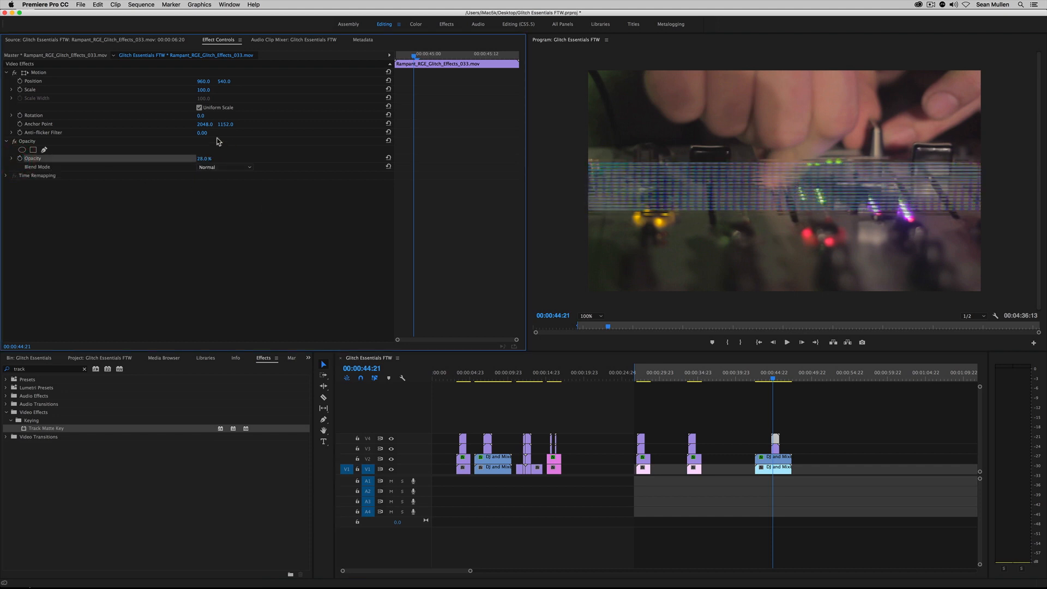
pyautogui.click(248, 167)
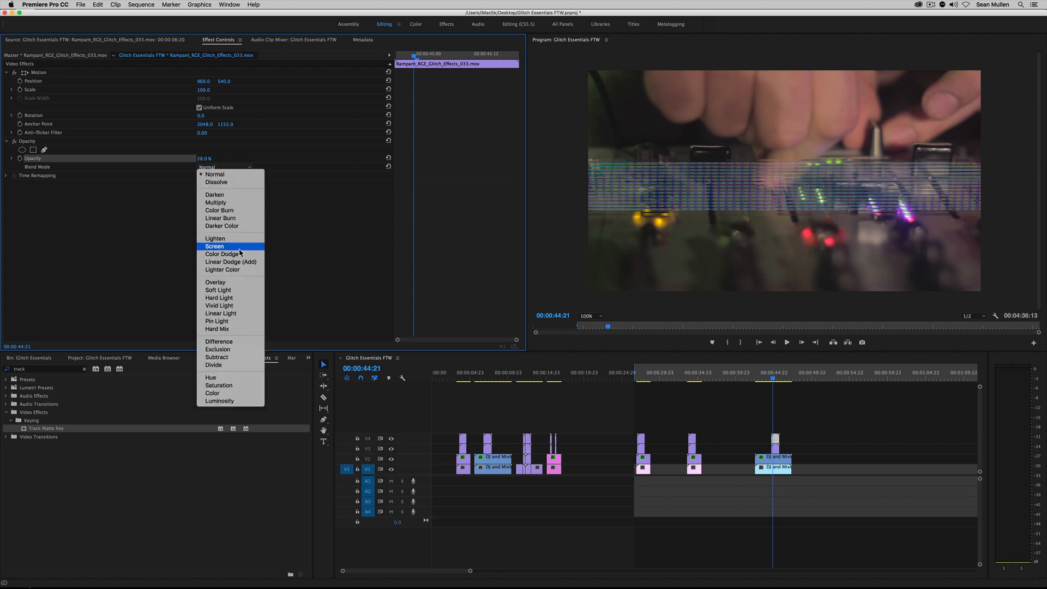
pyautogui.click(226, 262)
pyautogui.click(753, 379)
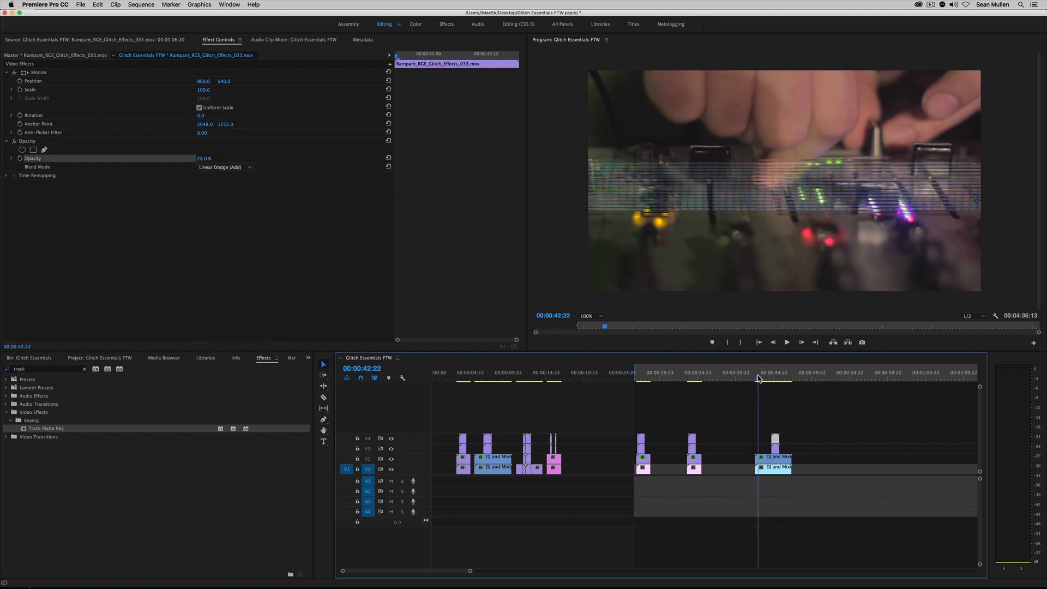
pyautogui.press('space')
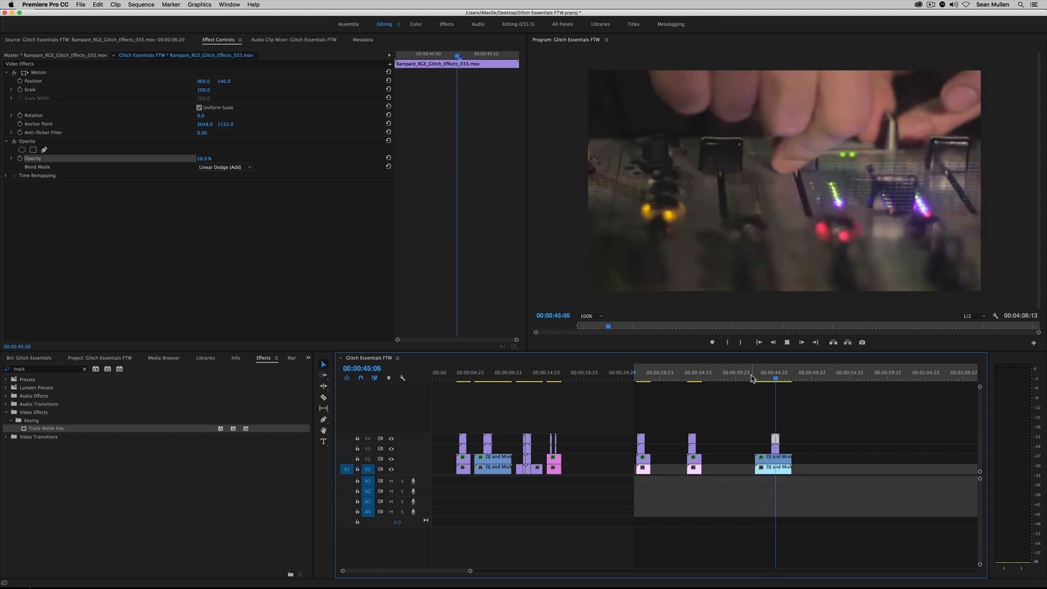
pyautogui.press('space')
# Step: Park the playhead at 00:00:45:01 and set the V3 glitch clip's vertical position to 853
pyautogui.moveTo(774, 376); pyautogui.dragTo(774, 377)
pyautogui.click(774, 448)
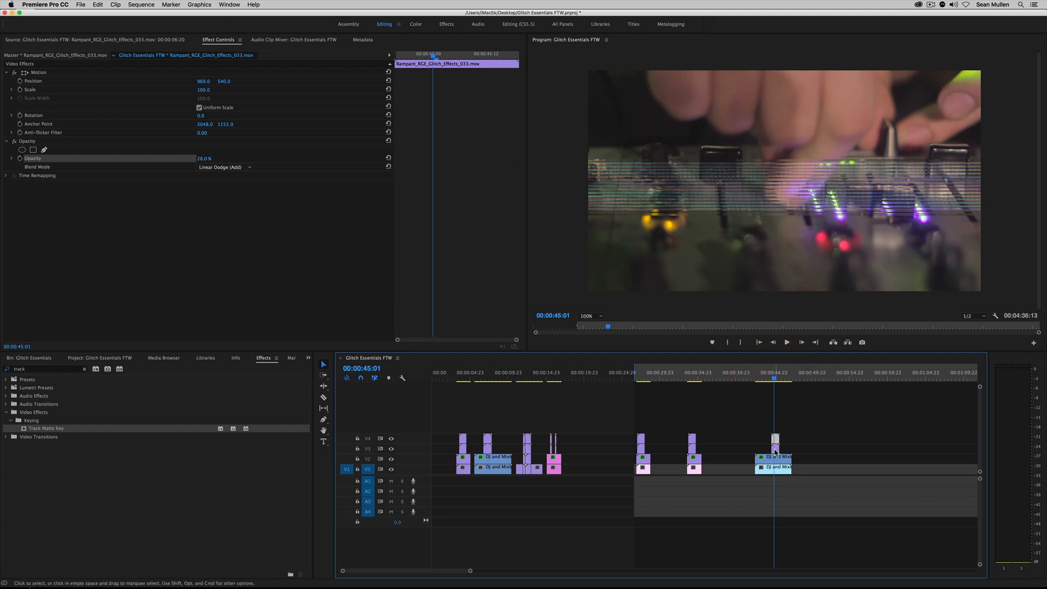
pyautogui.moveTo(222, 81); pyautogui.dragTo(391, 82)
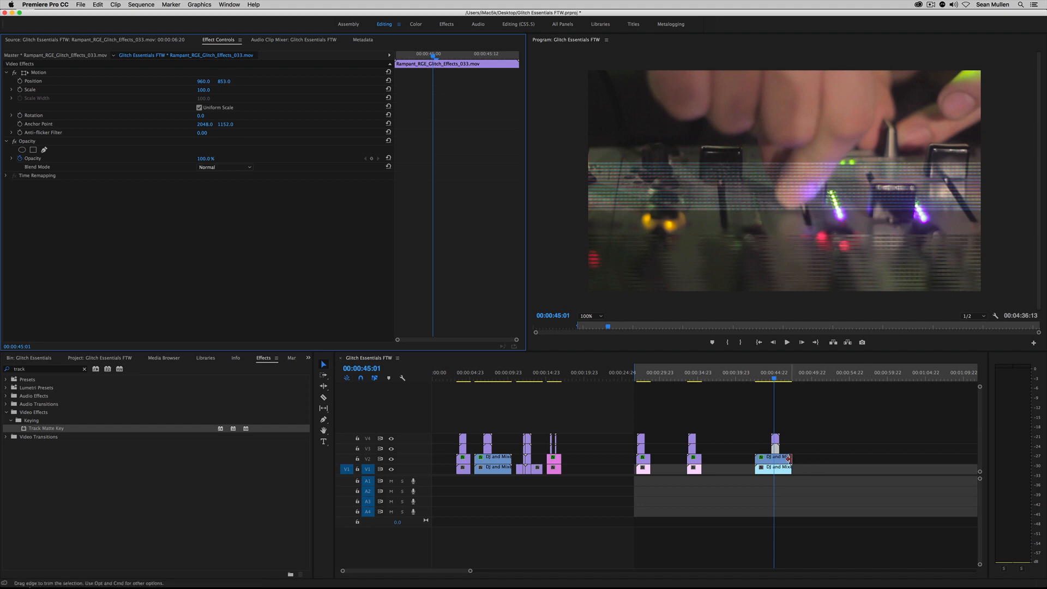
pyautogui.click(776, 439)
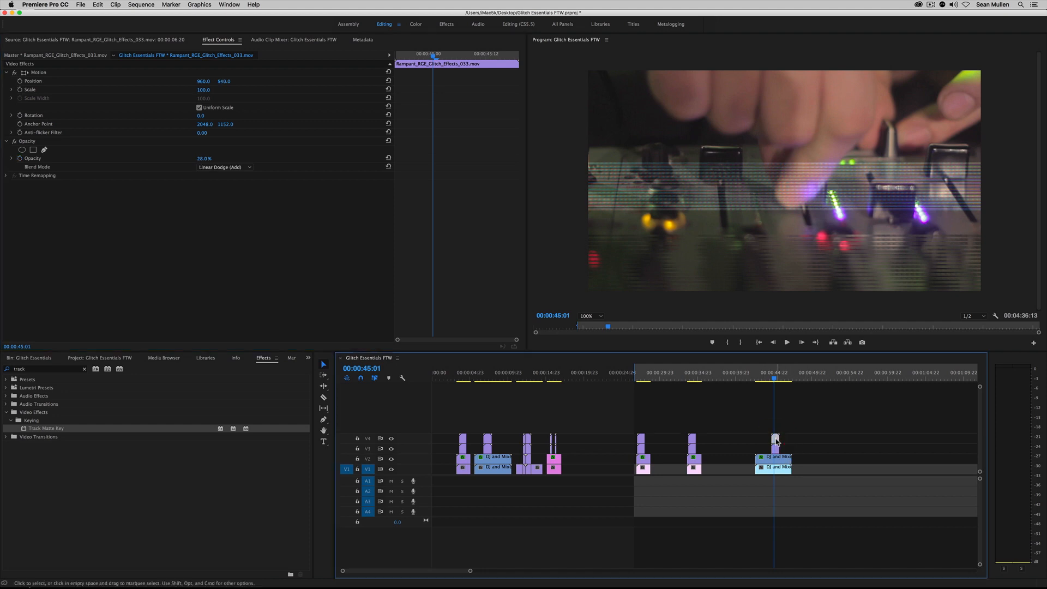
pyautogui.press('BackSpace')
pyautogui.moveTo(775, 448); pyautogui.dragTo(775, 439)
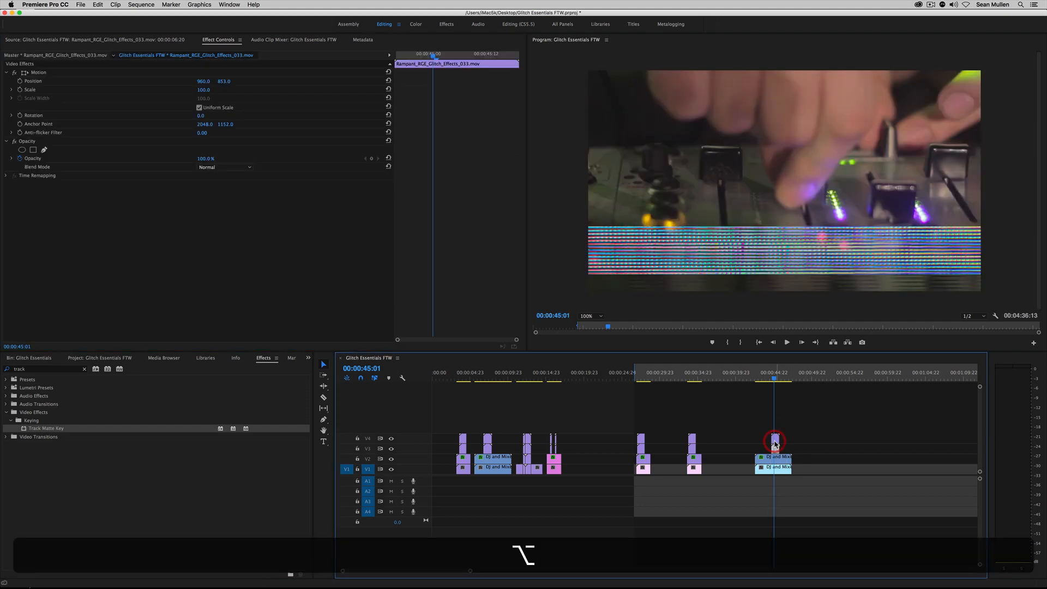
pyautogui.press('super+z')
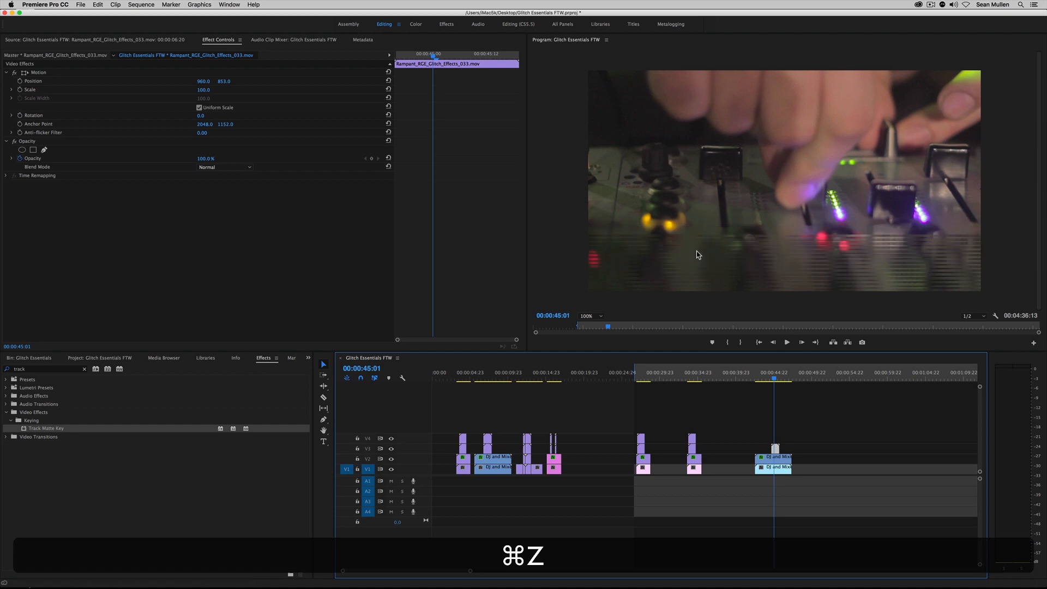
pyautogui.press('super+z')
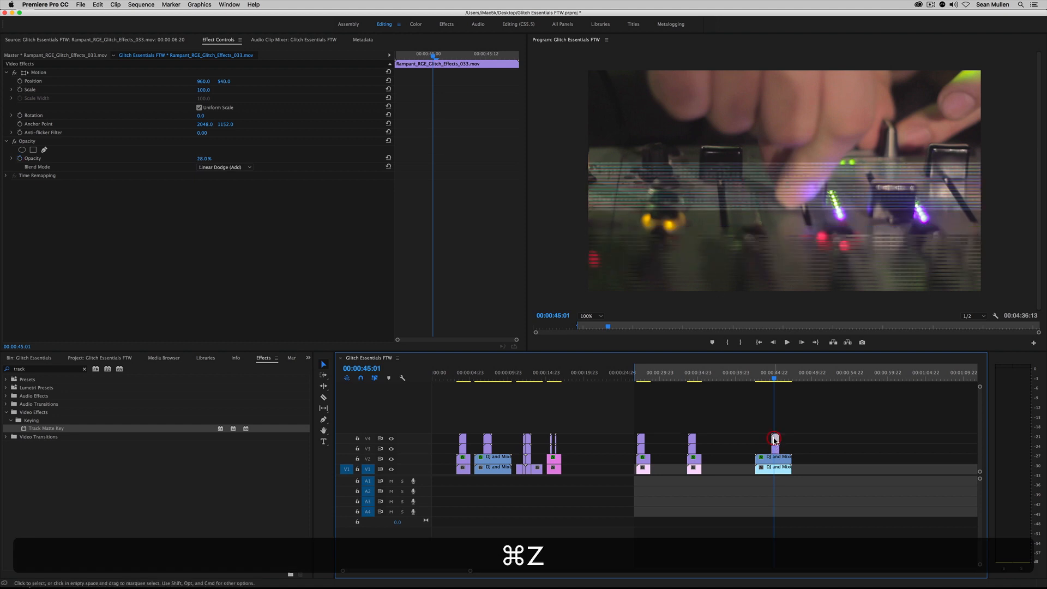
# Step: Copy the V3 glitch clip's Motion settings onto the V4 glitch clip and play back the aligned effect
pyautogui.click(776, 451)
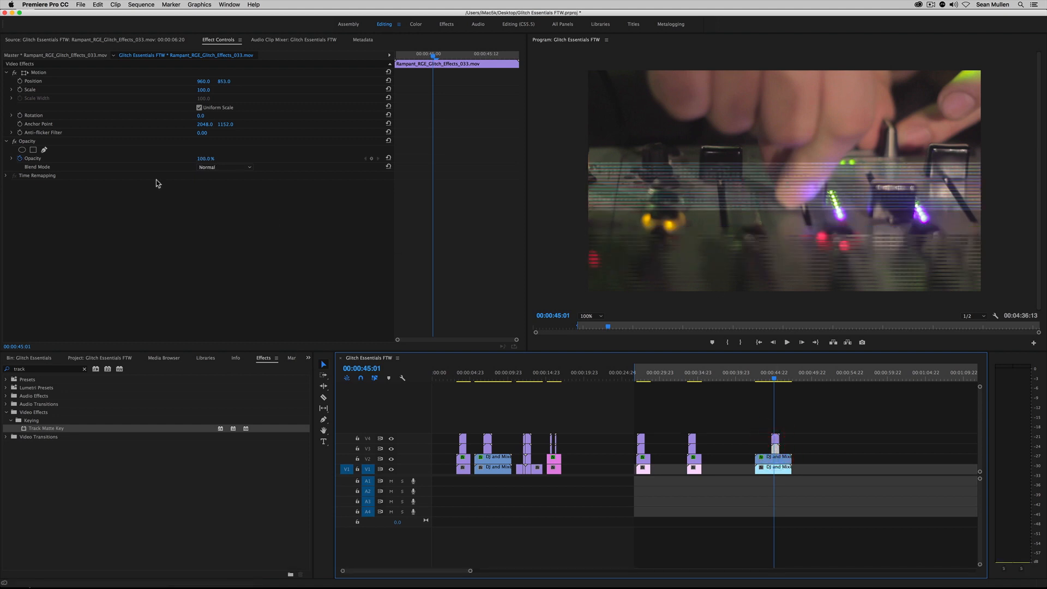
pyautogui.click(42, 73)
pyautogui.press('super+c')
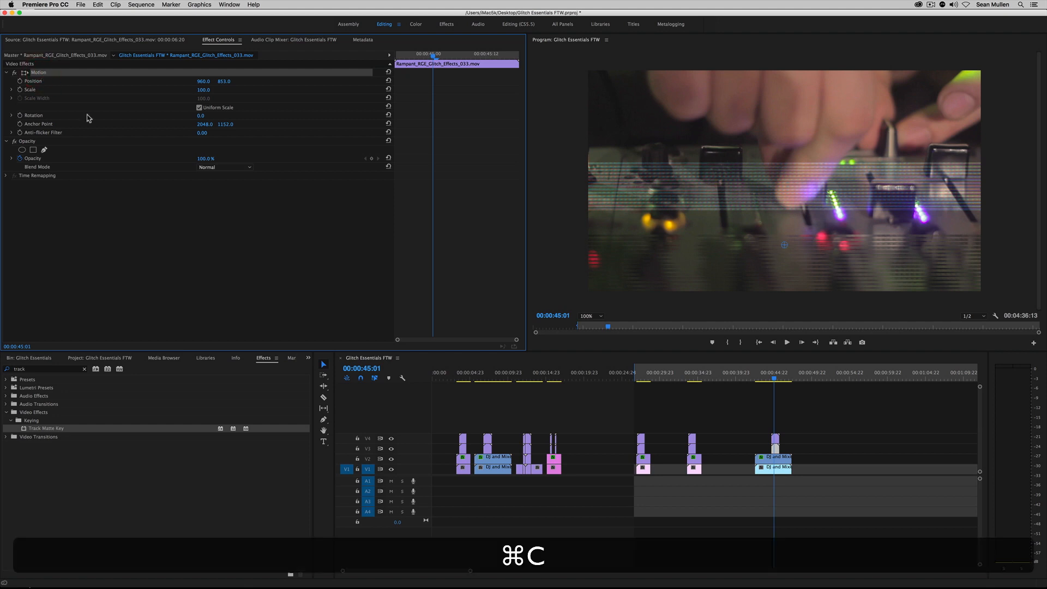
pyautogui.click(775, 438)
pyautogui.press('super+v')
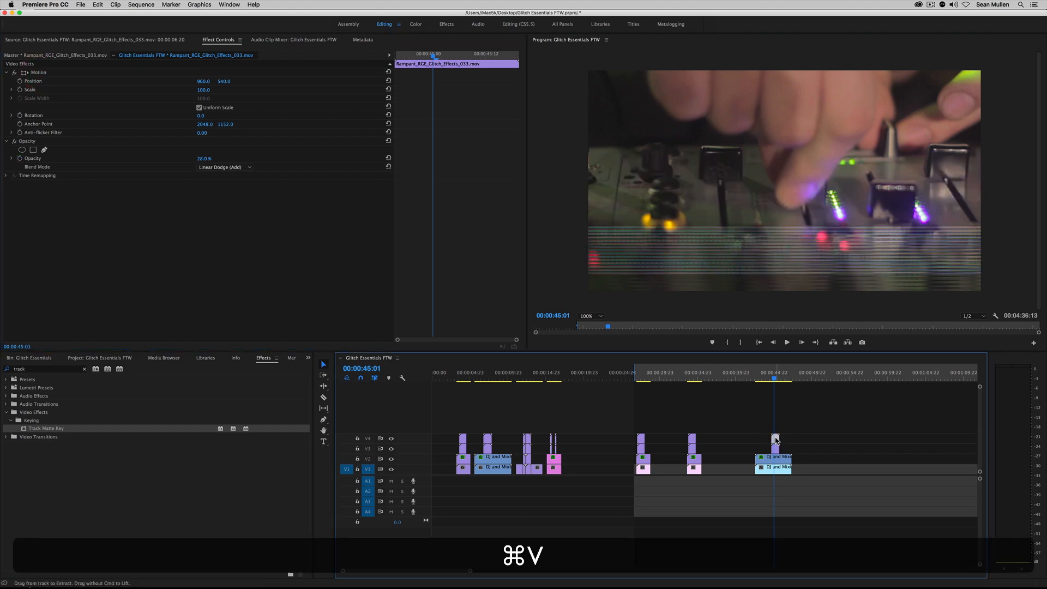
pyautogui.click(768, 374)
pyautogui.press('space')
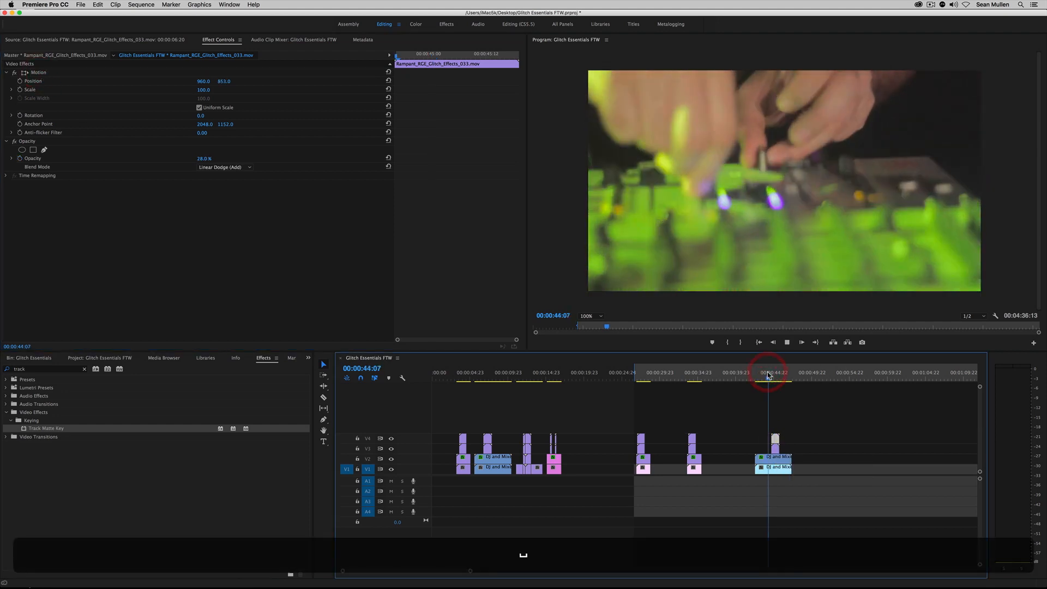
pyautogui.press('space')
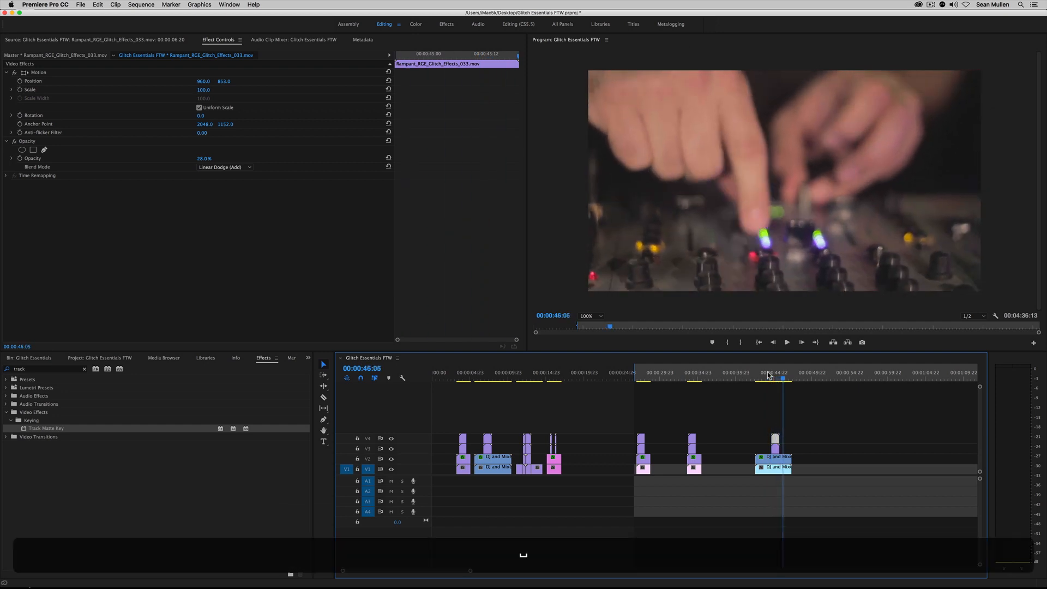
pyautogui.click(768, 375)
pyautogui.press('space')
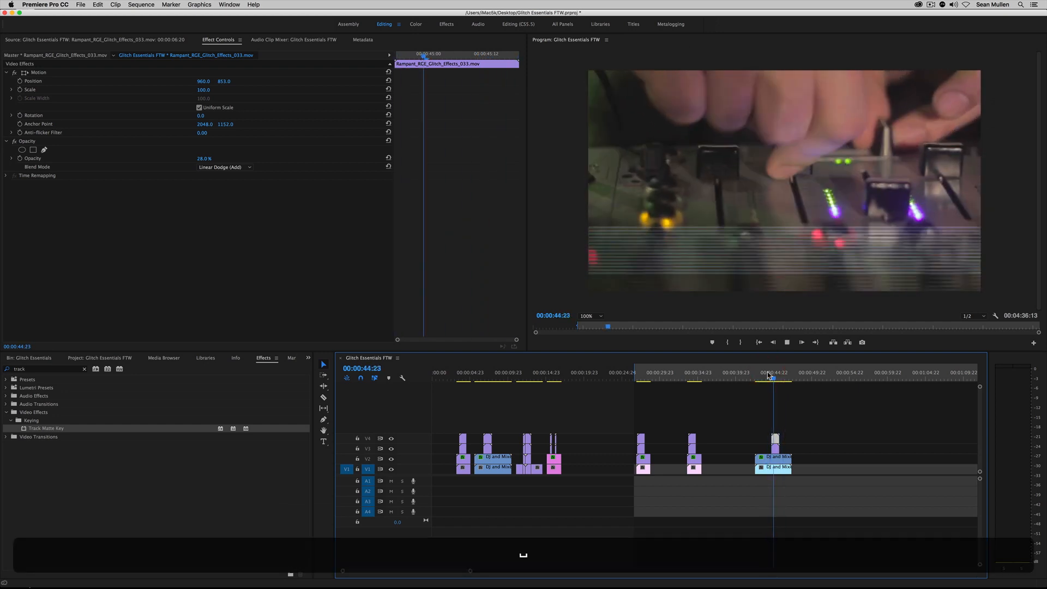
pyautogui.press('space')
# Step: Raise the V4 glitch clip's opacity to 56% and play back the glitch section
pyautogui.click(771, 376)
pyautogui.click(775, 375)
pyautogui.moveTo(201, 158); pyautogui.dragTo(221, 158)
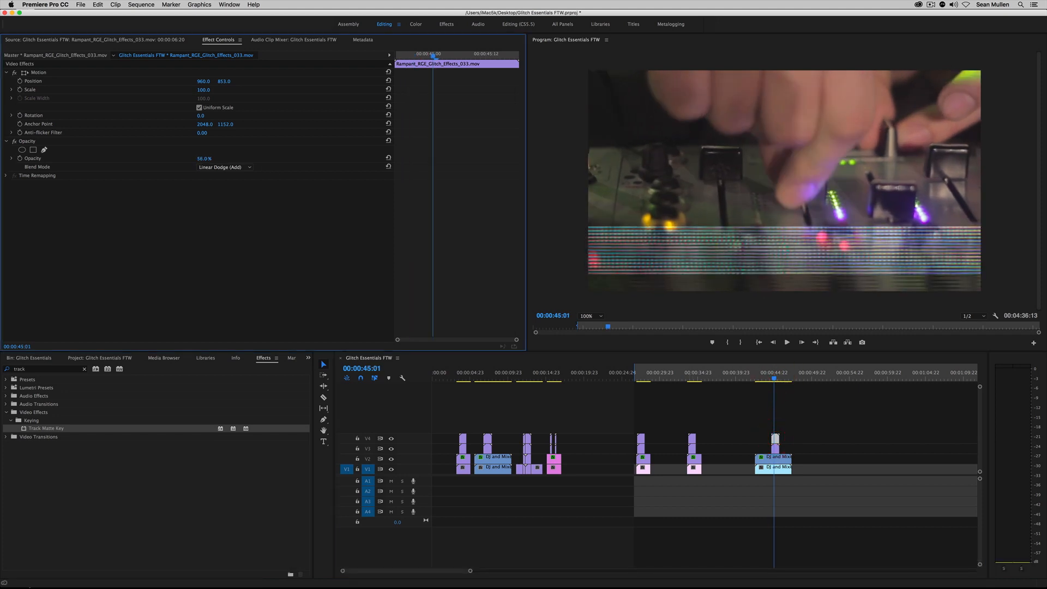
pyautogui.click(763, 375)
pyautogui.press('space')
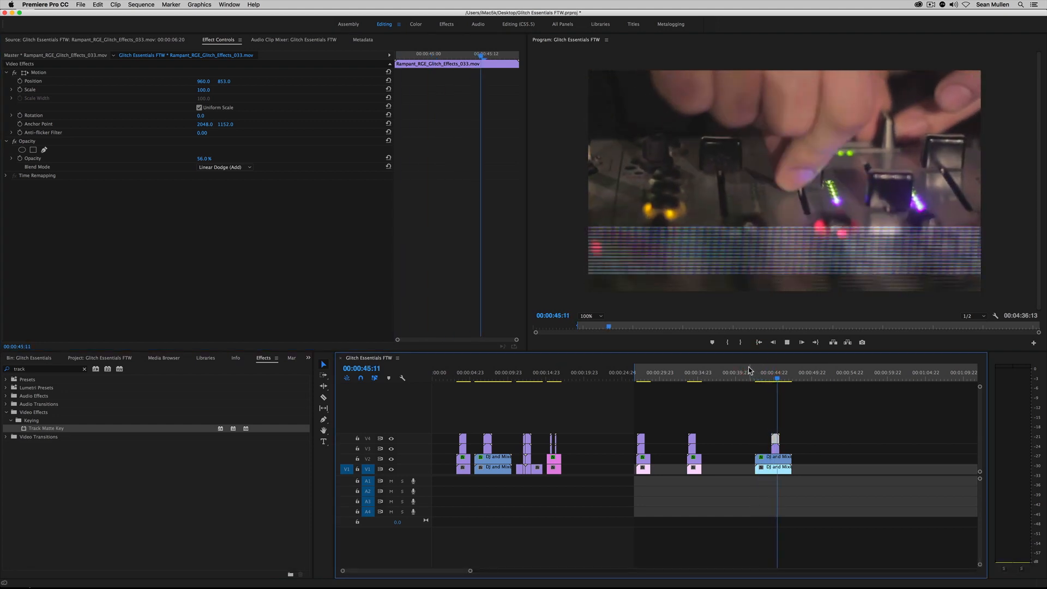
pyautogui.moveTo(765, 376); pyautogui.dragTo(774, 380)
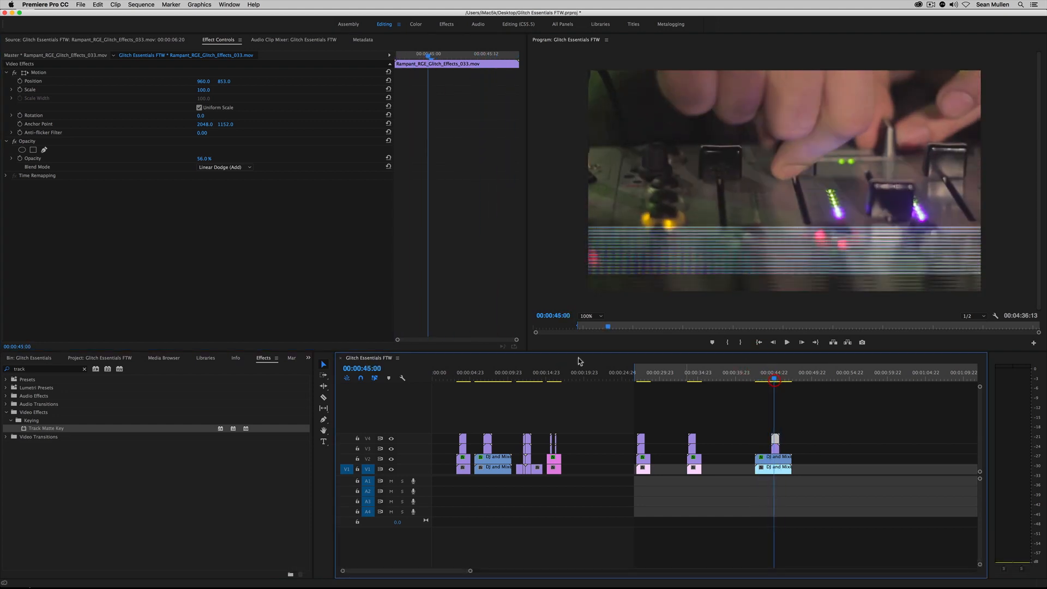
# Step: Open the Glitch Effects bin, display it as thumbnails, and select the teal glitch clip as the replacement source
pyautogui.click(308, 358)
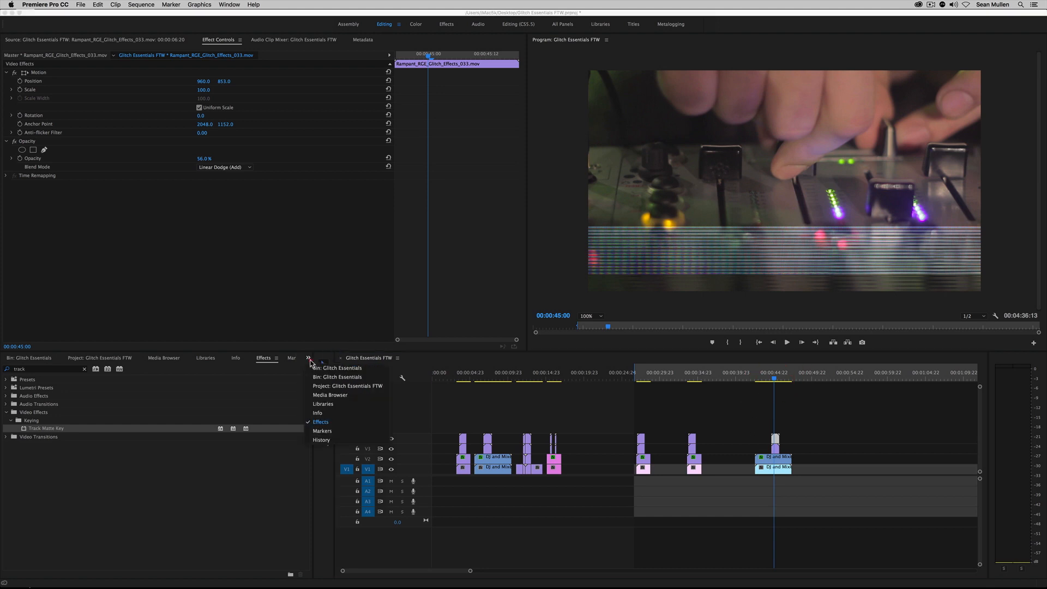
pyautogui.click(335, 377)
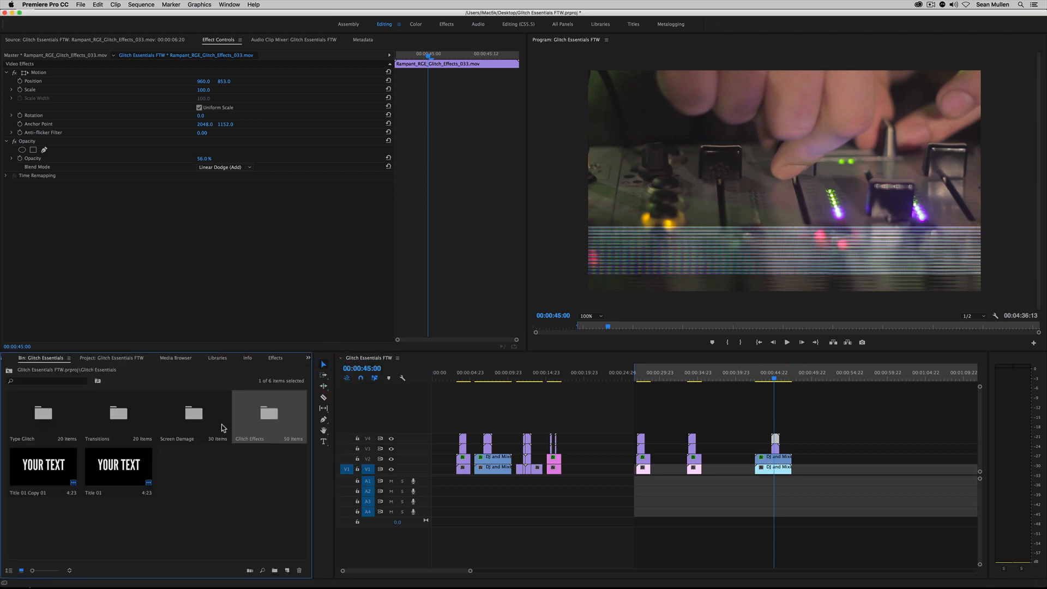
pyautogui.doubleClick(275, 425)
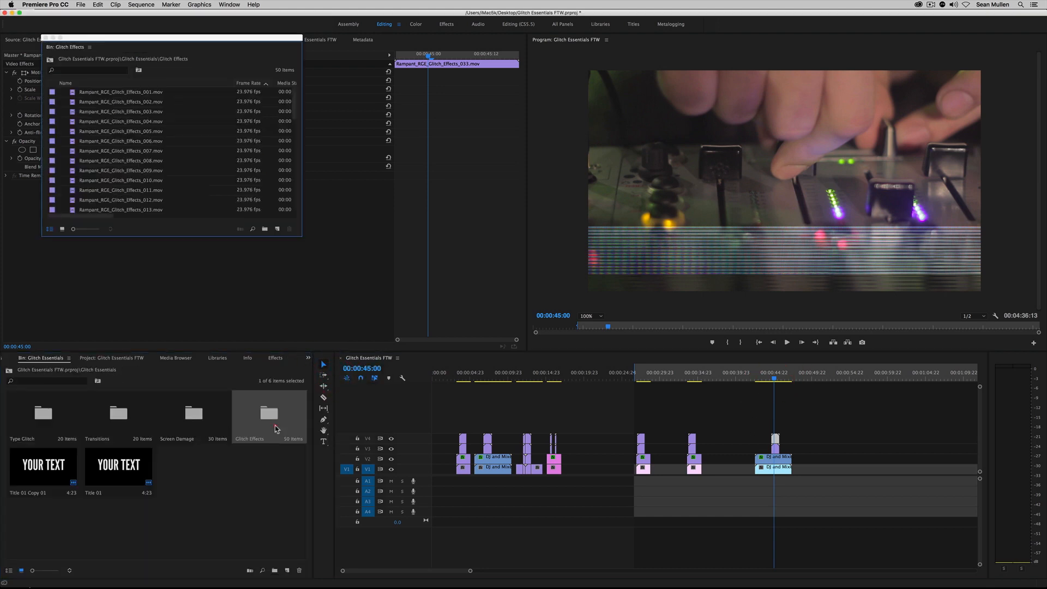
pyautogui.click(62, 229)
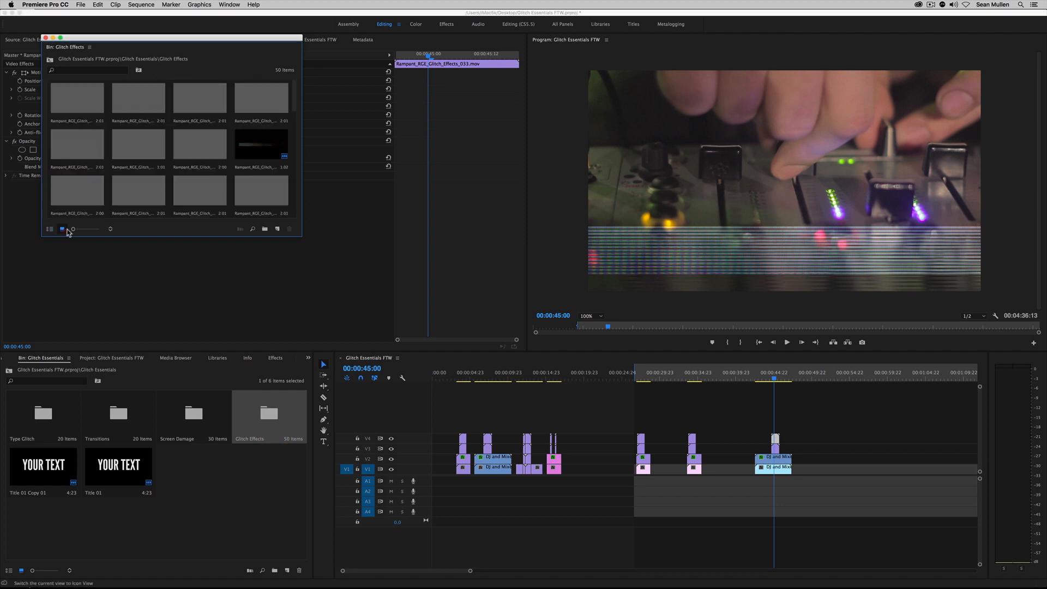
pyautogui.click(198, 103)
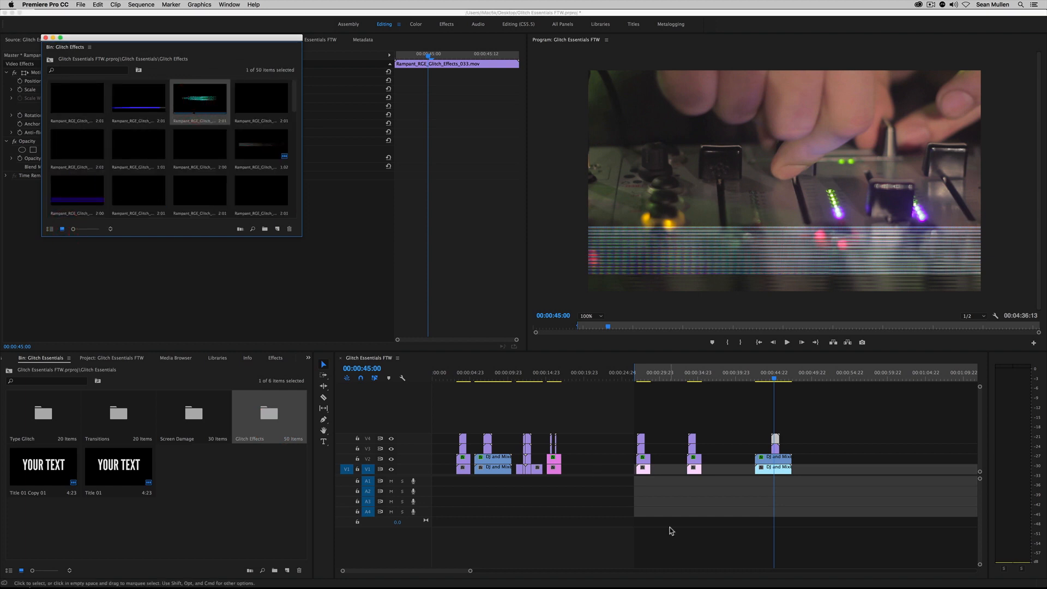
# Step: Replace the V3 and V4 glitch clips with Rampant_RGE_Glitch_Effects_028.mov, keeping their settings, and play back the section
pyautogui.moveTo(752, 429); pyautogui.dragTo(789, 461)
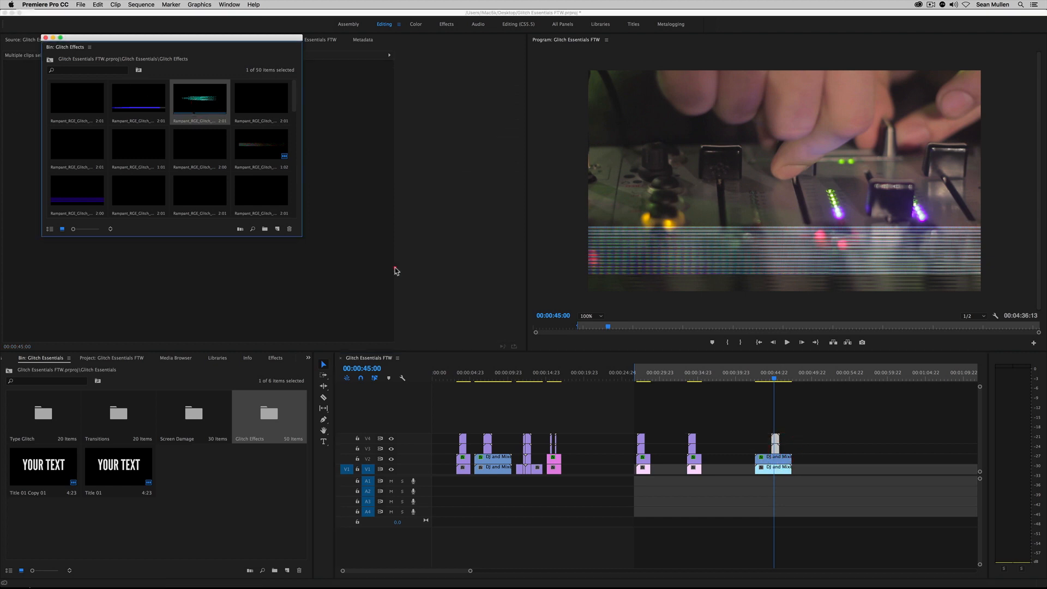
pyautogui.moveTo(199, 98); pyautogui.dragTo(776, 443)
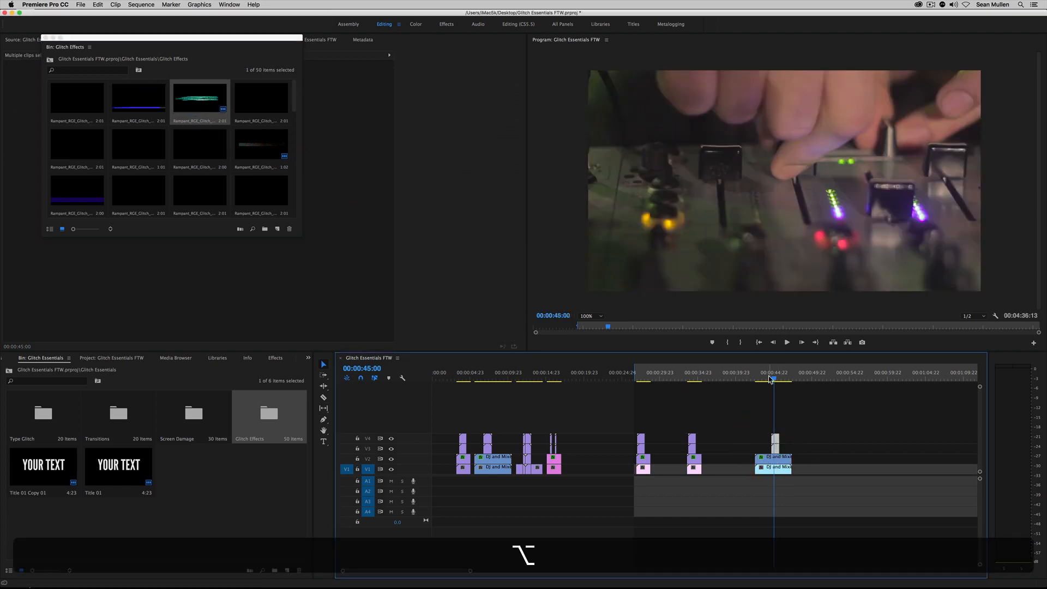
pyautogui.press('space')
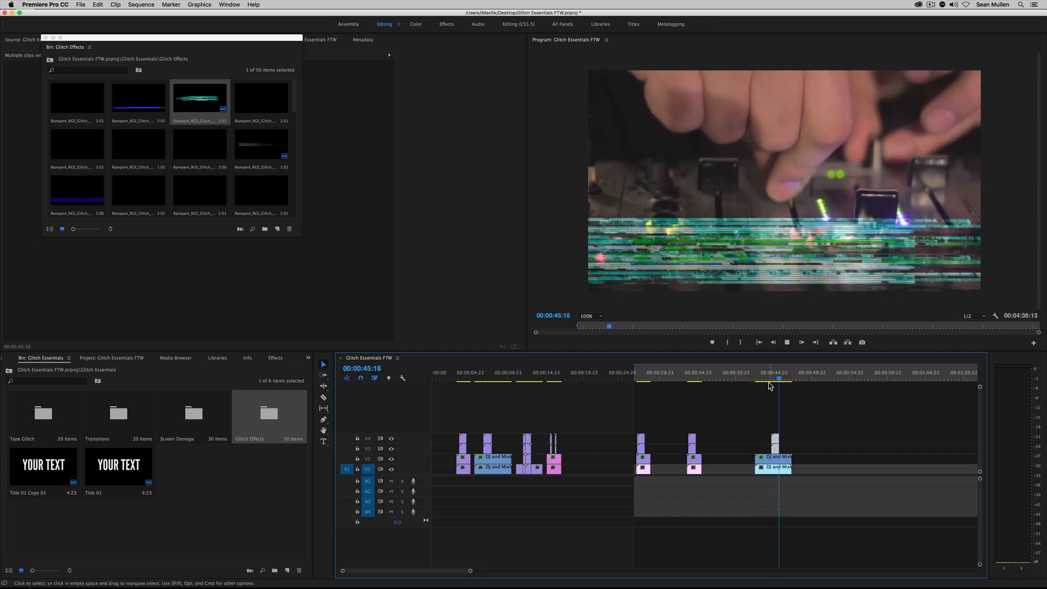
pyautogui.press('space')
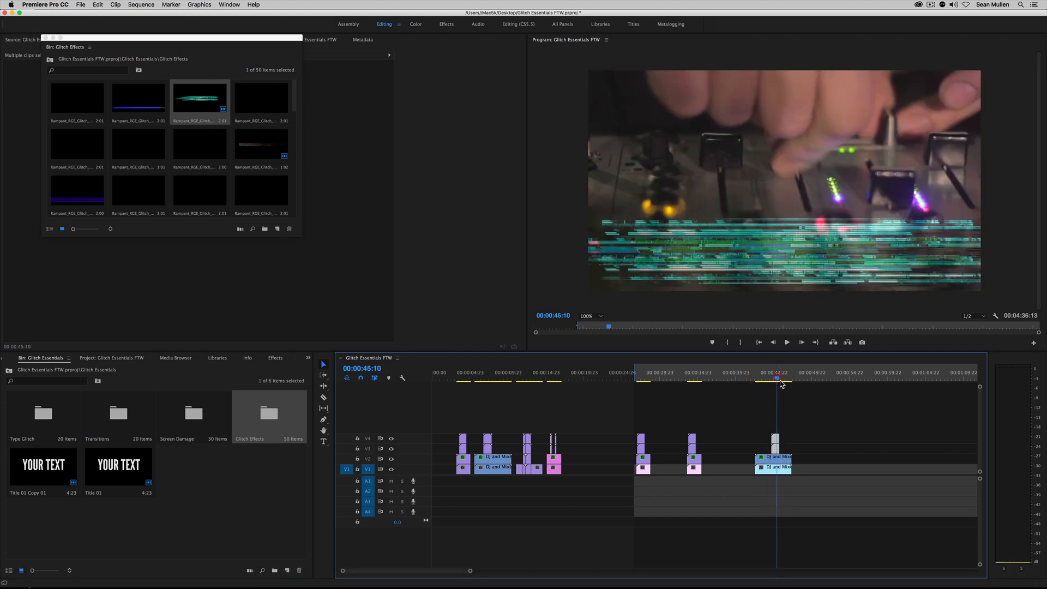
# Step: Close the Glitch Effects bin, lower the V4 glitch clip's opacity to 35%, and play back the section
pyautogui.click(775, 439)
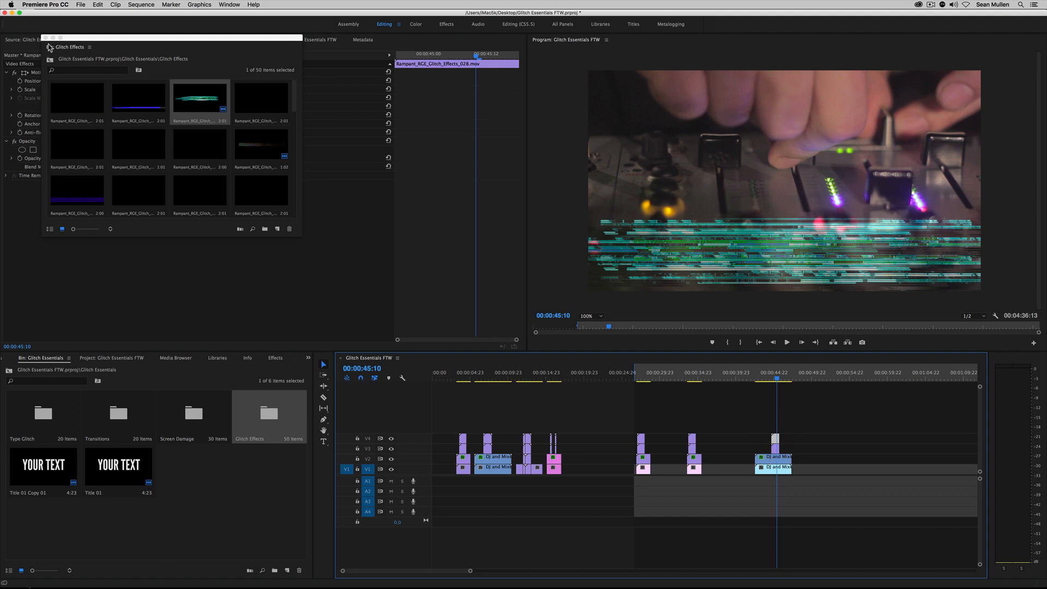
pyautogui.click(44, 42)
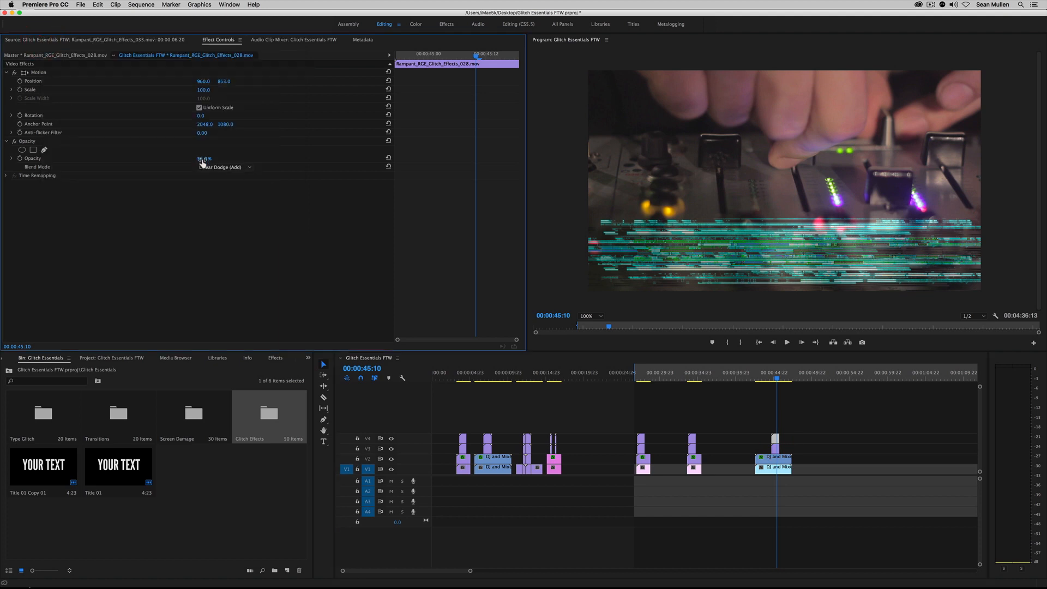
pyautogui.moveTo(203, 158); pyautogui.dragTo(192, 158)
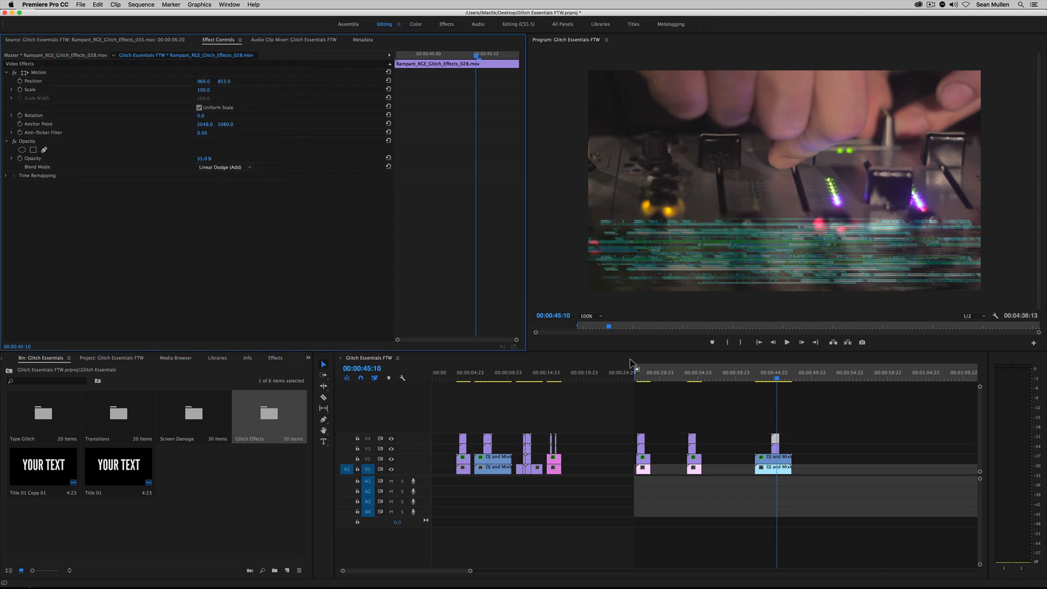
pyautogui.click(760, 375)
pyautogui.press('space')
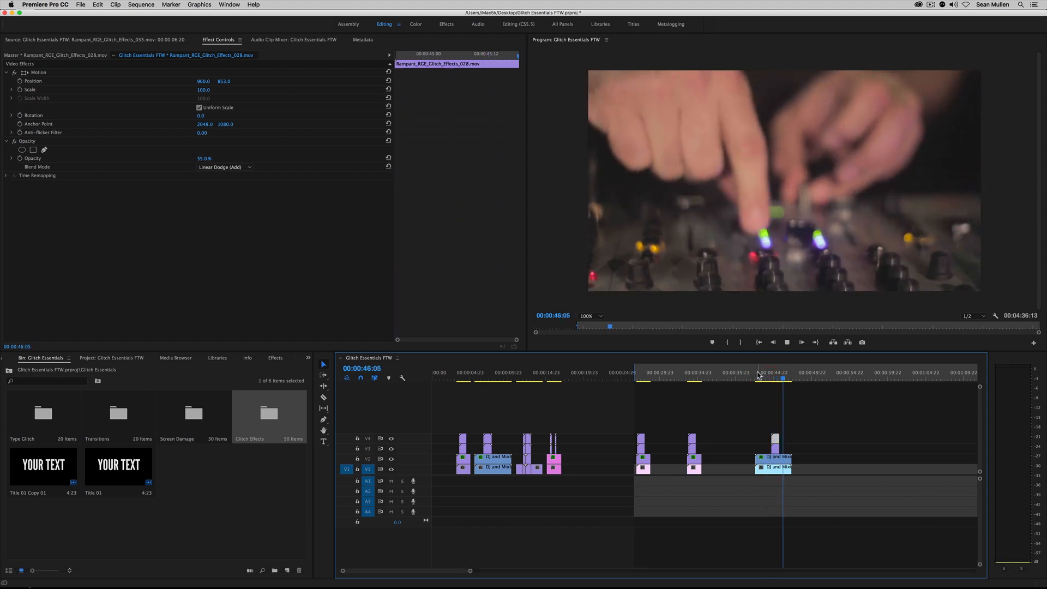
pyautogui.press('space')
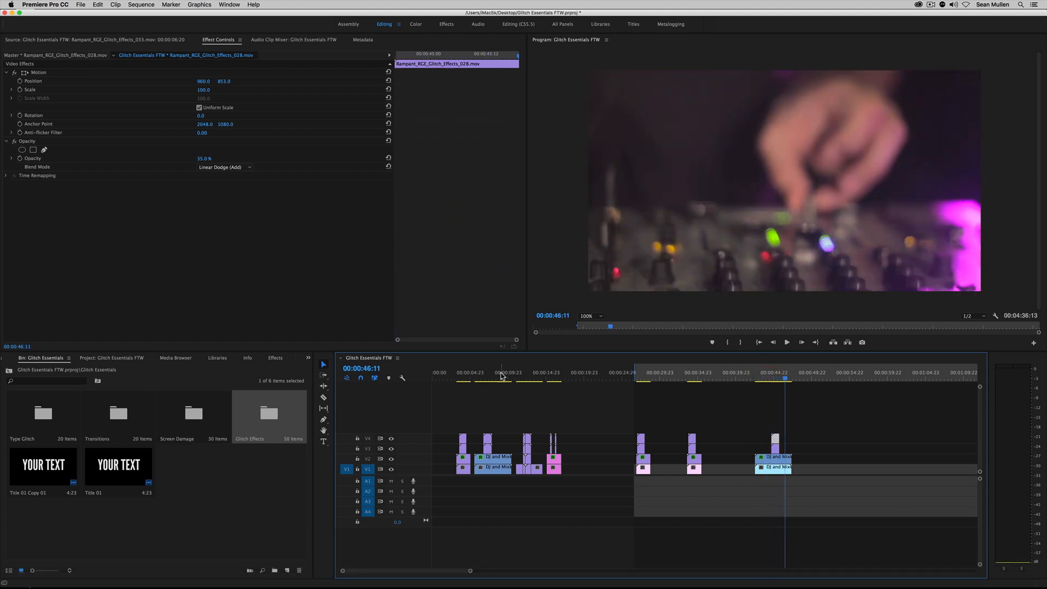
# Step: Copy the 3.mov clip and the last 18.06.2014_Test clip from V1 in the transition example around 00:00:12:01
pyautogui.click(518, 378)
pyautogui.moveTo(522, 378); pyautogui.dragTo(523, 378)
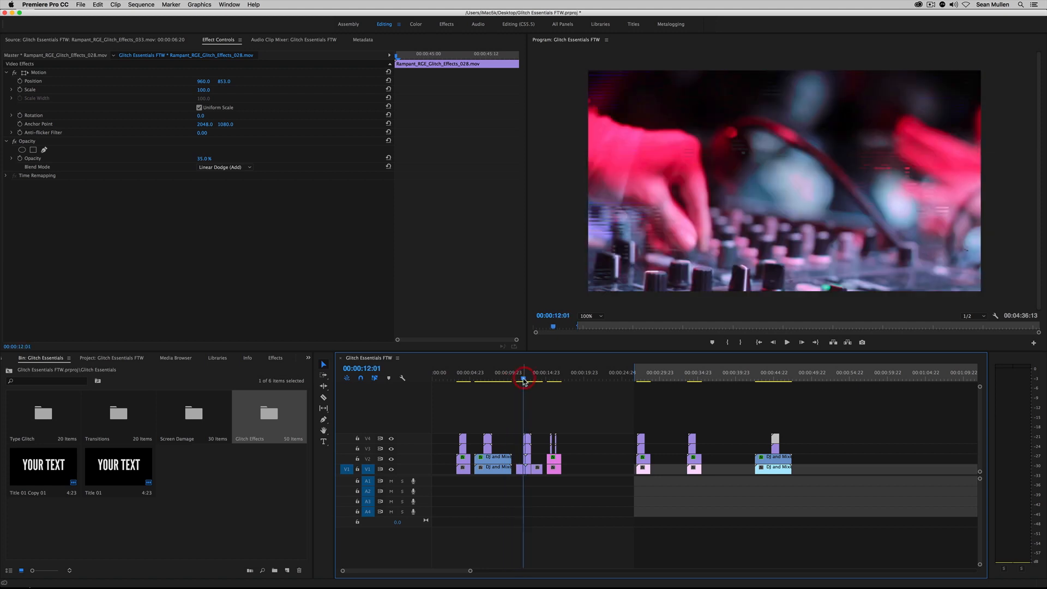
pyautogui.moveTo(470, 574); pyautogui.dragTo(419, 570)
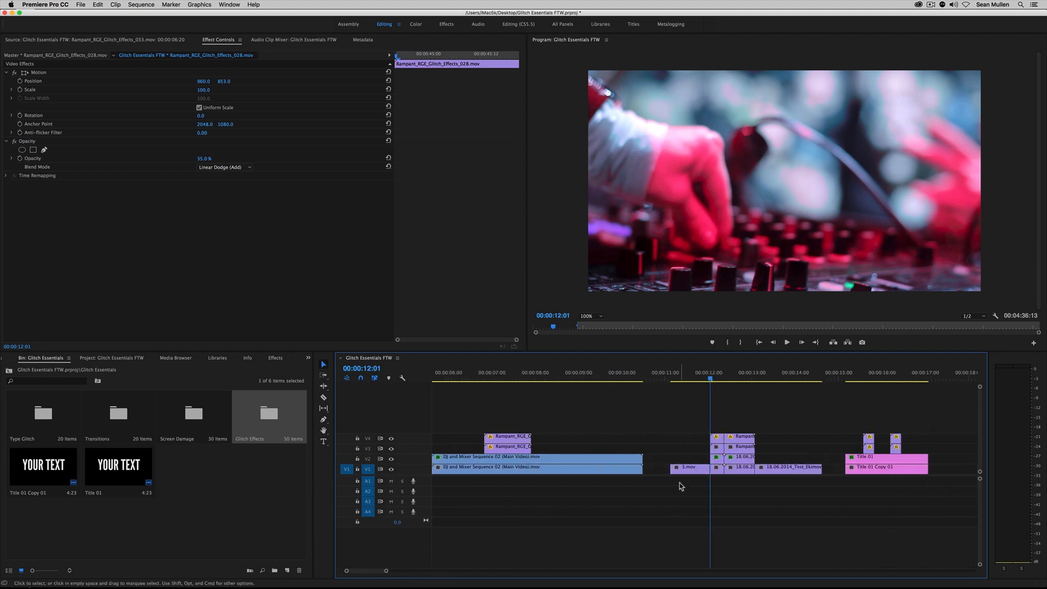
pyautogui.click(690, 469)
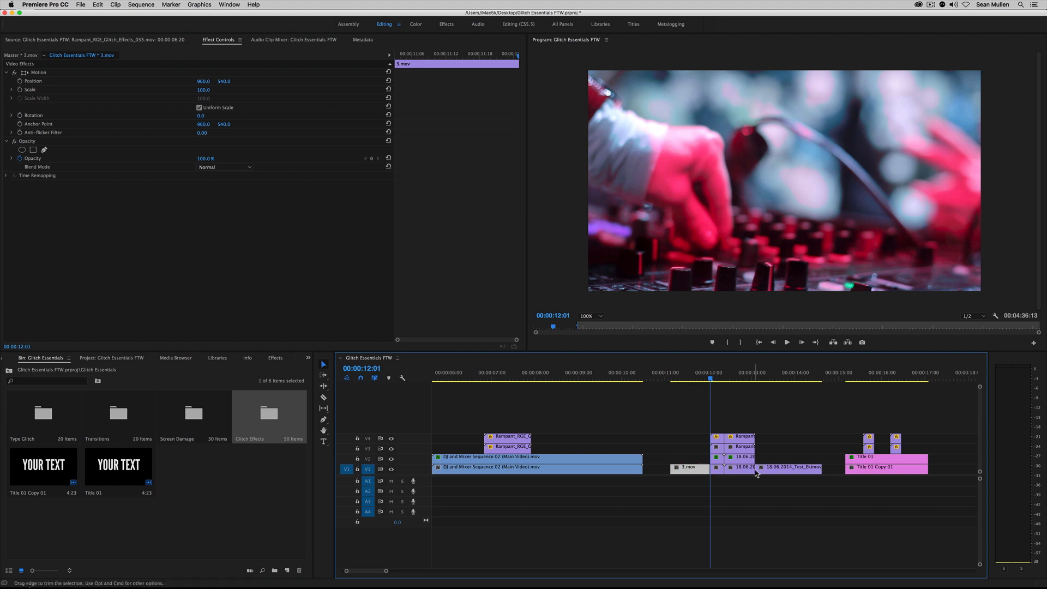
pyautogui.press('shift')
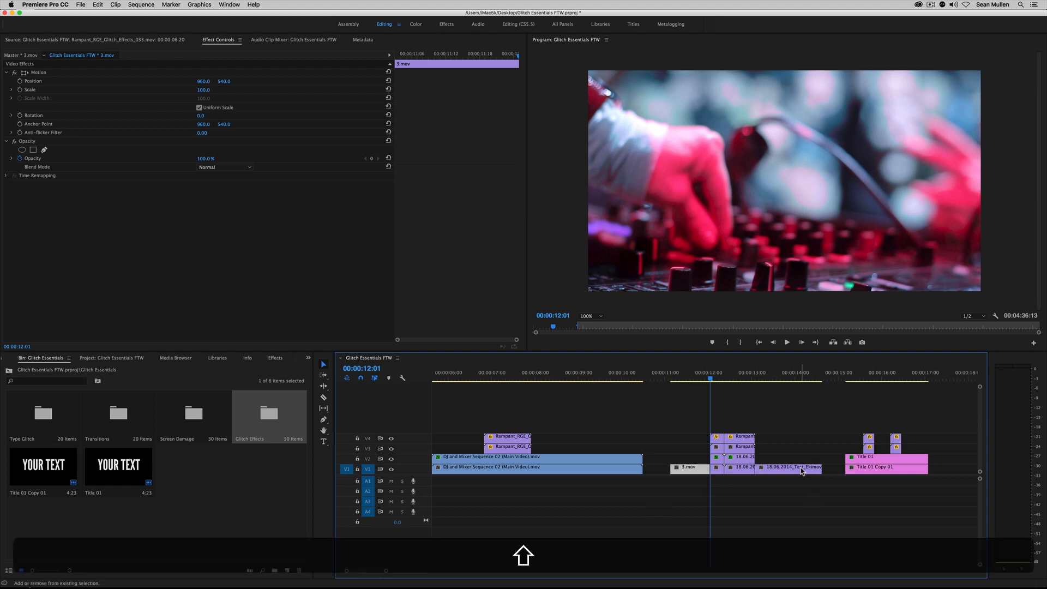
pyautogui.keyDown('shift'); pyautogui.click(802, 471); pyautogui.keyUp('shift')
pyautogui.press('super+c')
# Step: Paste the two copied clips onto V1 in the empty timeline area after the DJ and Mixer clips
pyautogui.moveTo(378, 572); pyautogui.dragTo(399, 571)
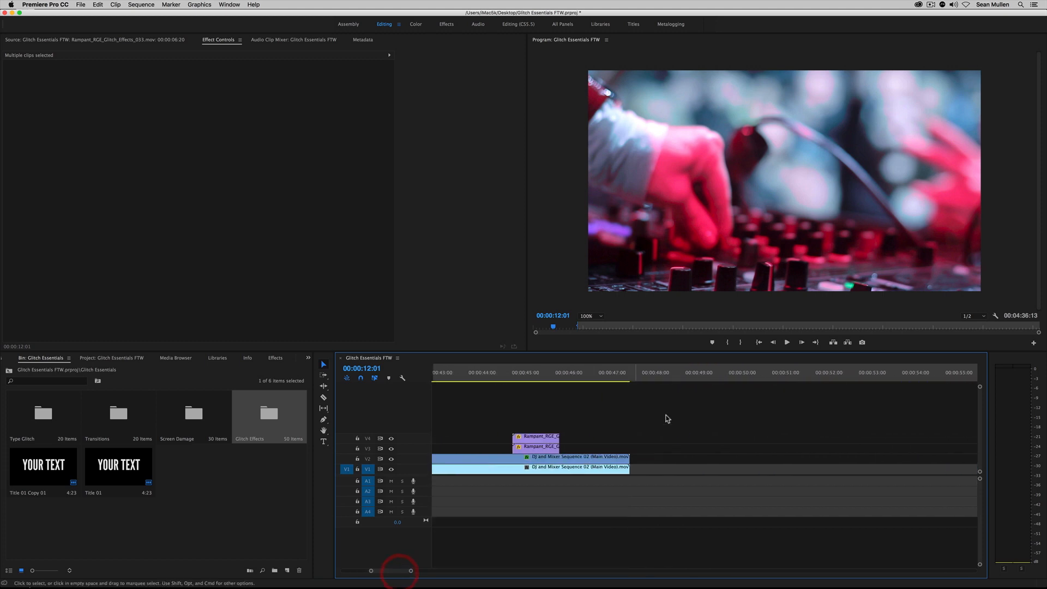
pyautogui.click(713, 377)
pyautogui.press('super+v')
pyautogui.click(734, 377)
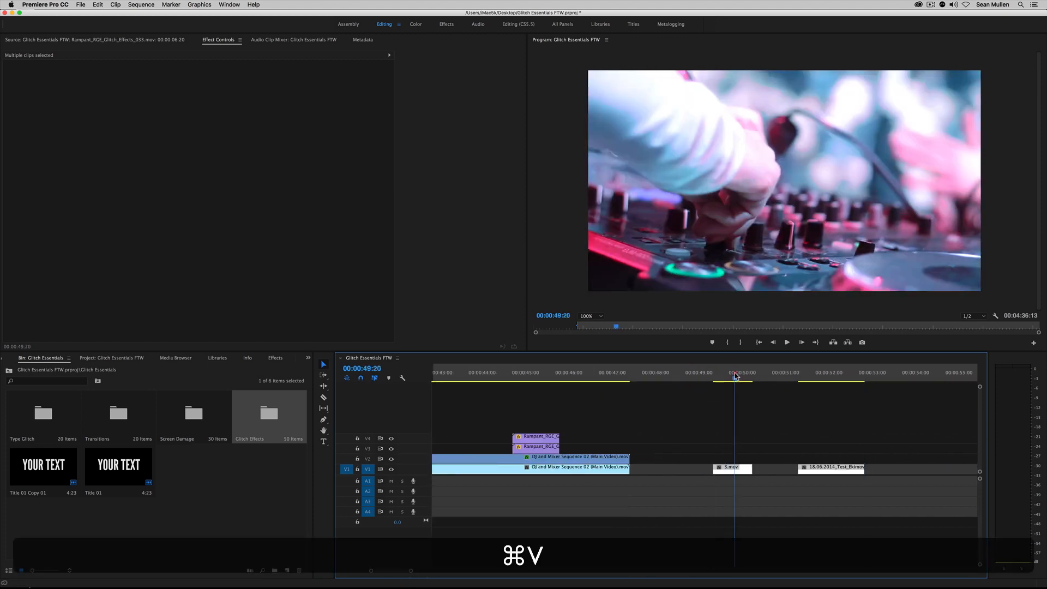
# Step: Close the gap by moving the pasted 18.06.2014_Test clip against the end of 3.mov, and play across the cut
pyautogui.click(734, 468)
pyautogui.click(800, 458)
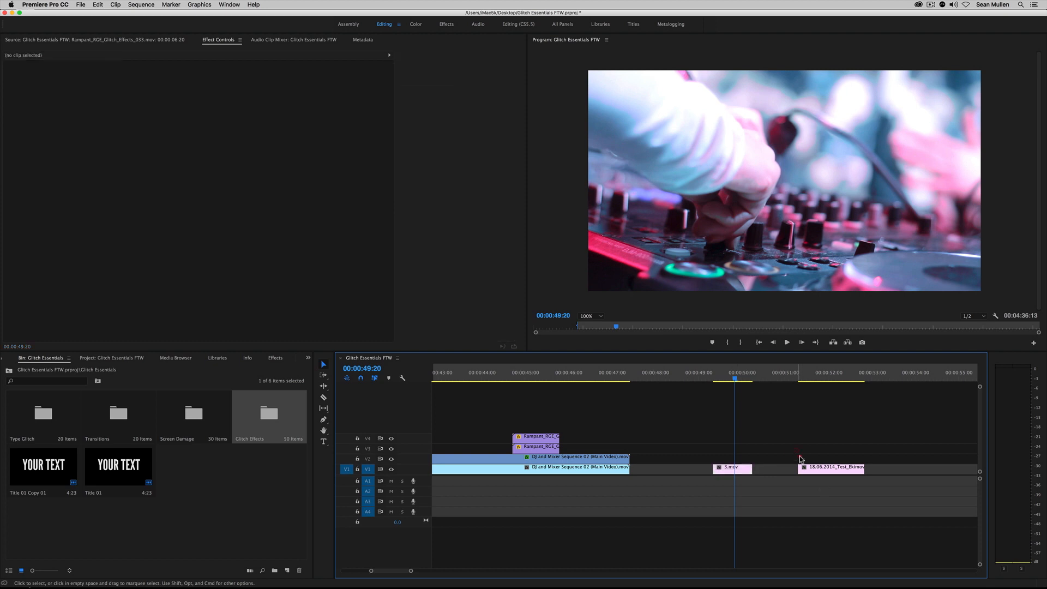
pyautogui.moveTo(827, 474); pyautogui.dragTo(782, 469)
pyautogui.press('space')
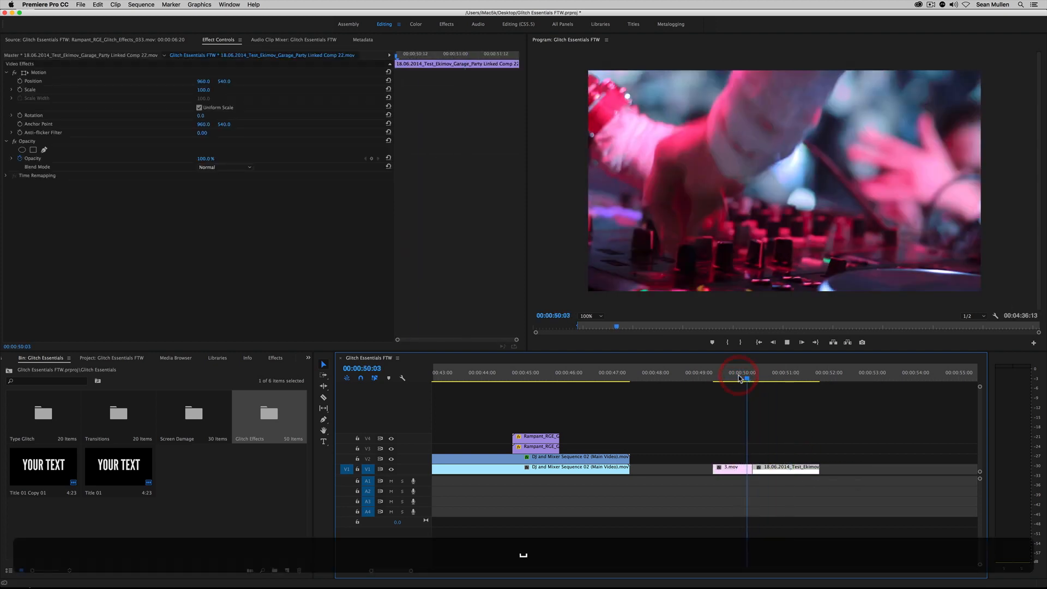
pyautogui.click(739, 376)
pyautogui.press('space')
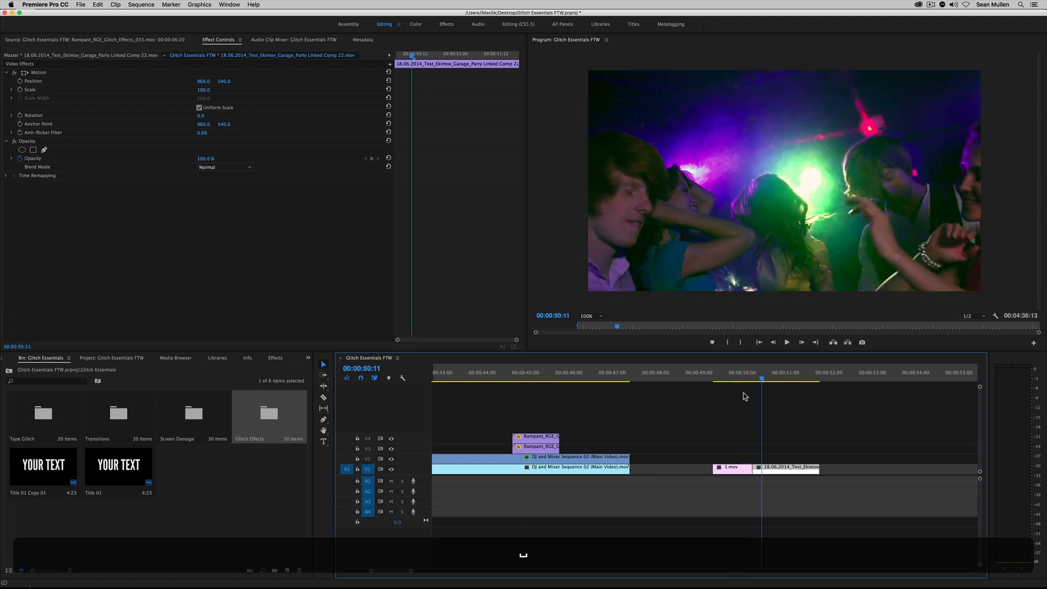
# Step: Move the cut to 00:00:50:11 by extending 3.mov with the 18.06.2014_Test clip directly after it, and review the cut
pyautogui.moveTo(783, 471); pyautogui.dragTo(758, 466)
pyautogui.click(740, 376)
pyautogui.press('space')
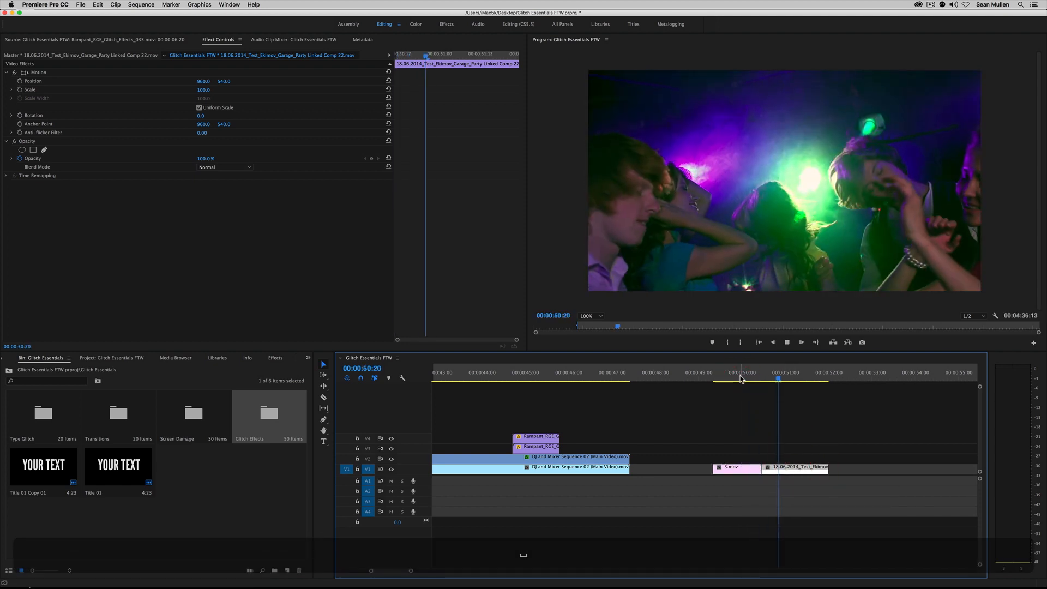
pyautogui.click(740, 376)
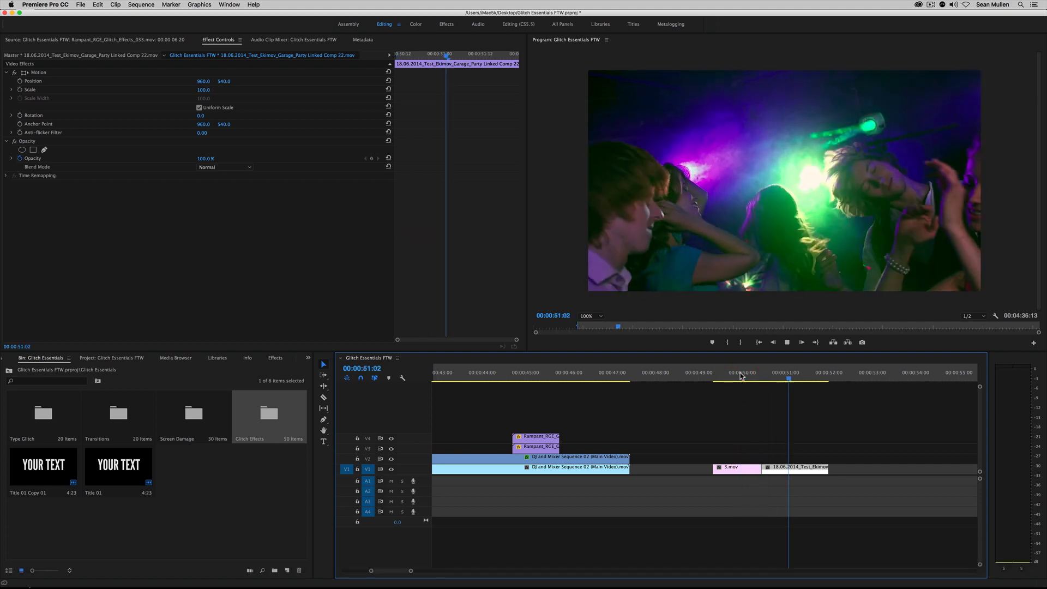
pyautogui.click(740, 376)
pyautogui.moveTo(740, 374)
pyautogui.mouseDown()
pyautogui.moveTo(774, 379)
pyautogui.moveTo(755, 380)
pyautogui.mouseUp()
pyautogui.press('space')
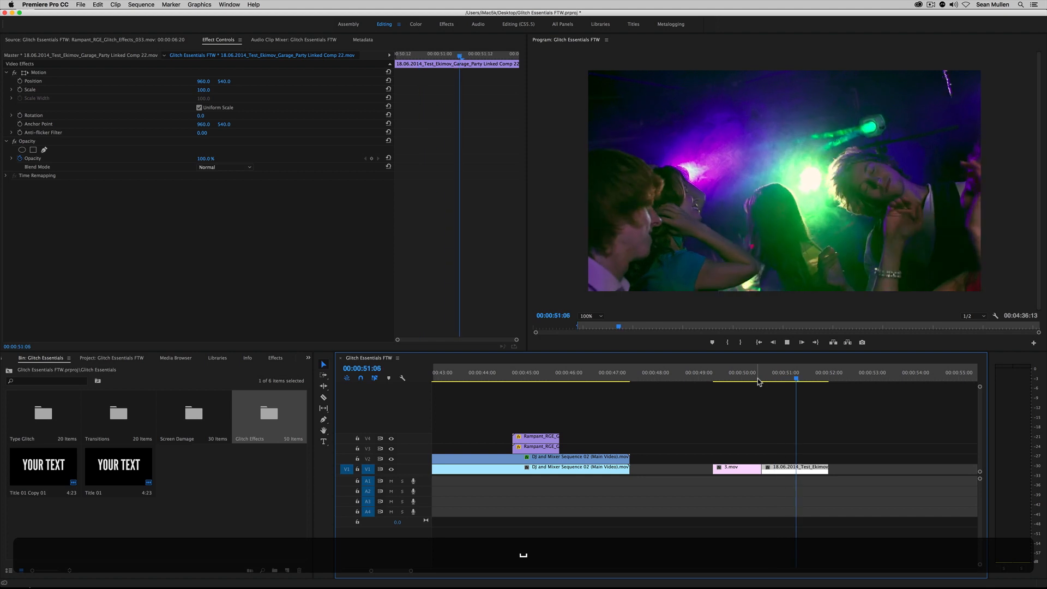
pyautogui.moveTo(778, 384)
pyautogui.mouseDown()
pyautogui.moveTo(785, 377)
pyautogui.moveTo(753, 379)
pyautogui.moveTo(783, 378)
pyautogui.moveTo(752, 382)
pyautogui.moveTo(770, 384)
pyautogui.mouseUp()
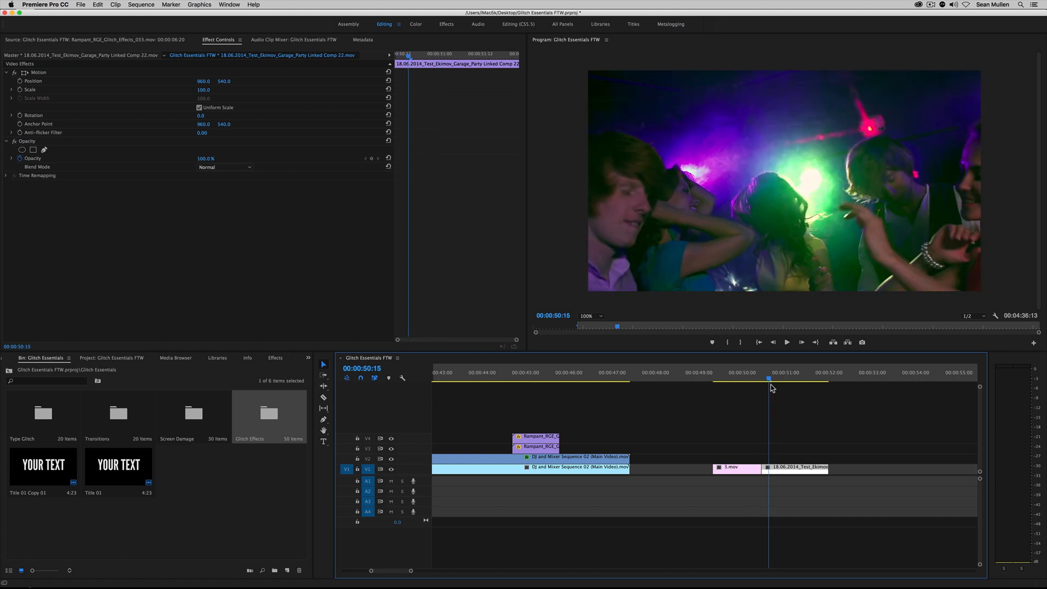
pyautogui.click(770, 384)
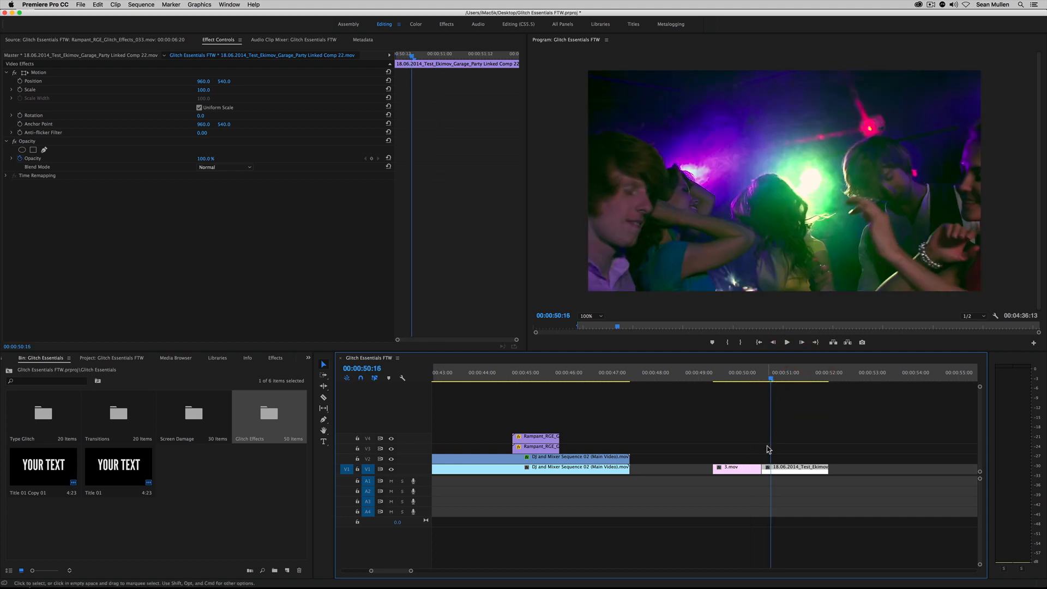
# Step: Duplicate both the 3.mov and 18.06.2014_Test clips from V1 onto V2, and park the playhead at 00:00:50:09
pyautogui.moveTo(737, 458); pyautogui.dragTo(821, 478)
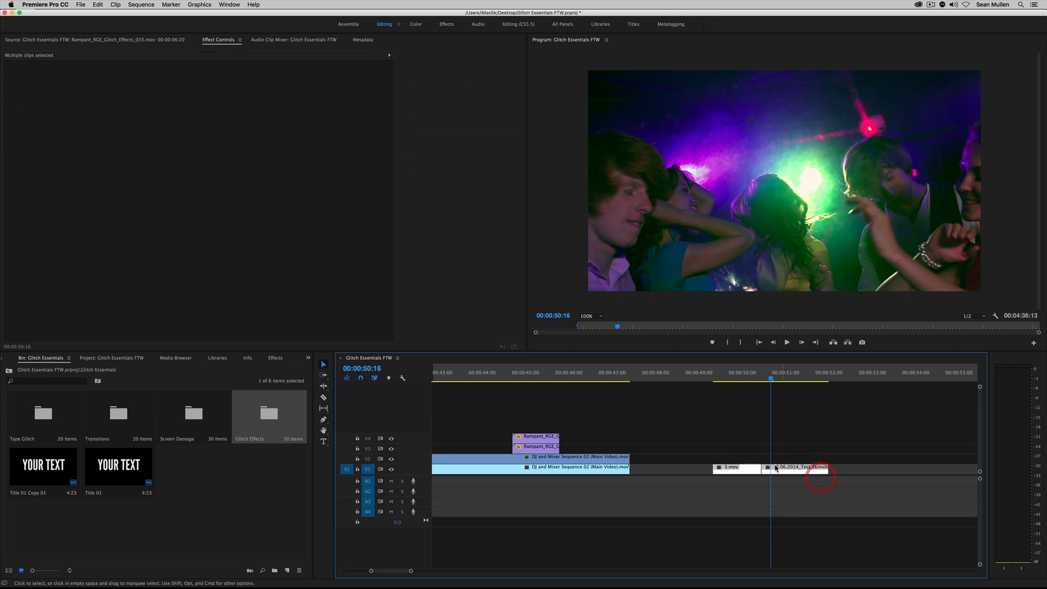
pyautogui.press('alt')
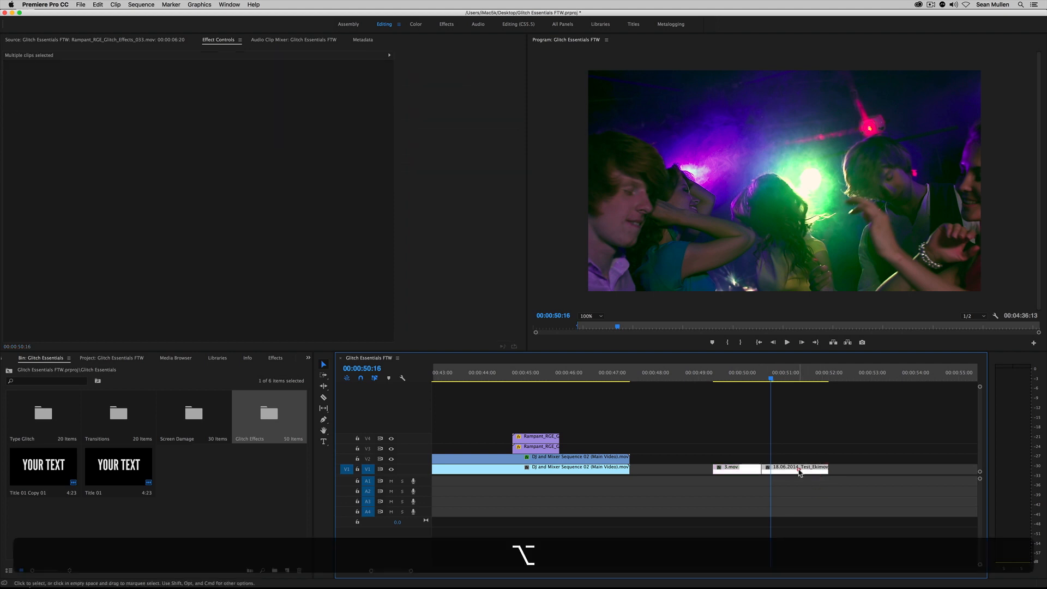
pyautogui.moveTo(799, 472); pyautogui.dragTo(800, 462)
pyautogui.click(752, 376)
pyautogui.moveTo(772, 379); pyautogui.dragTo(758, 379)
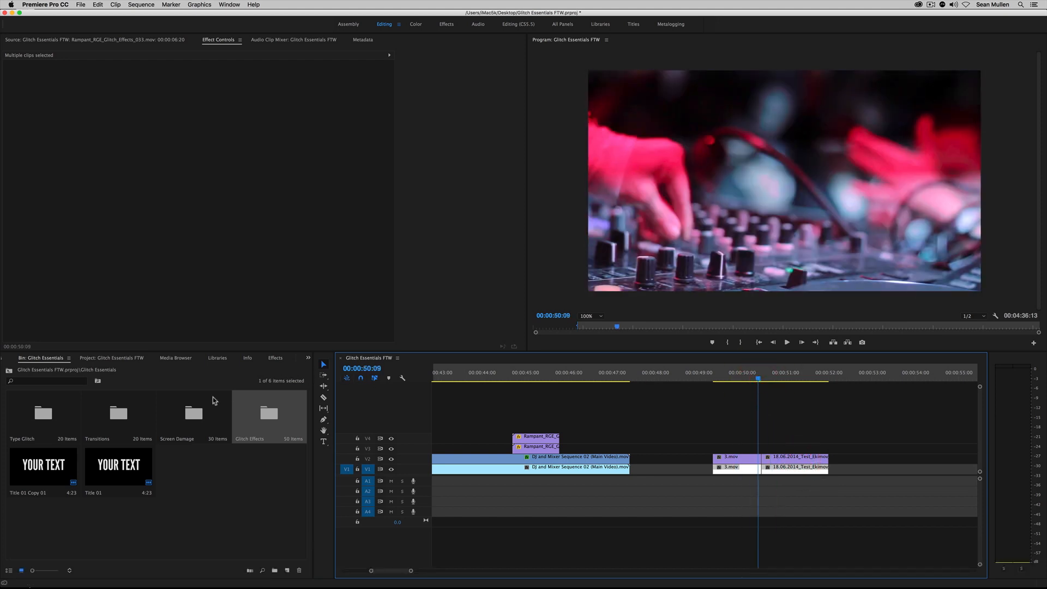
# Step: From the Transitions bin, place the 0:08 blue-striped Rampant_RGE_Distort clip on V3 at the cut, and preview it at 00:00:50:14
pyautogui.doubleClick(116, 419)
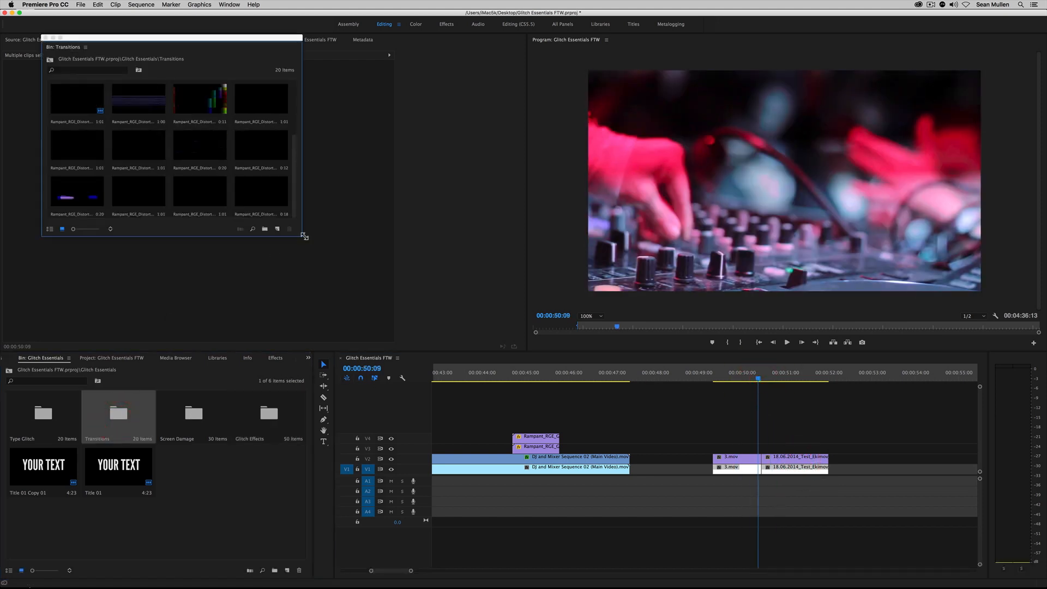
pyautogui.moveTo(300, 237); pyautogui.dragTo(415, 362)
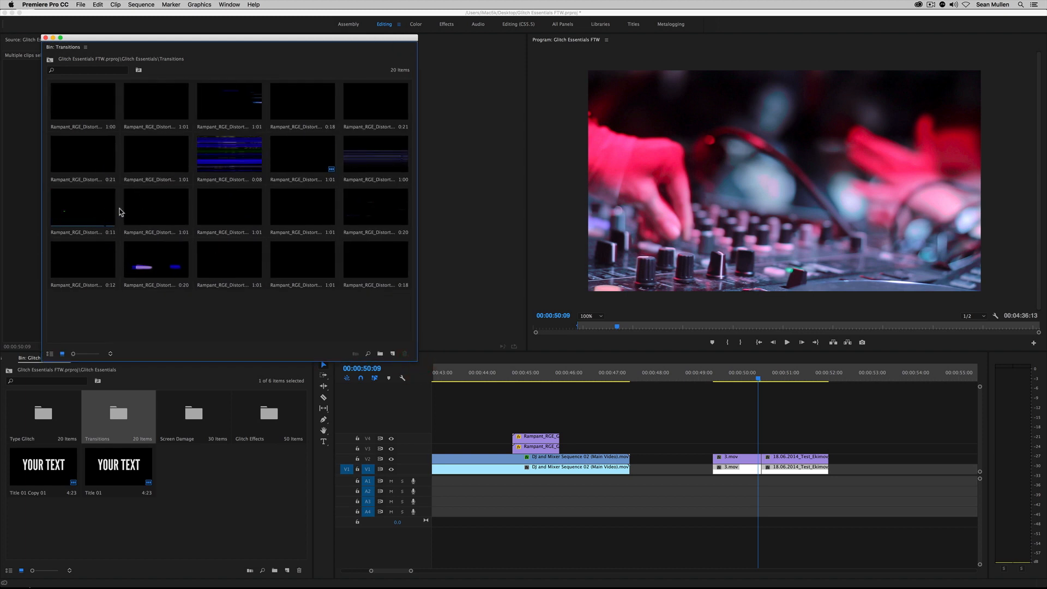
pyautogui.moveTo(222, 167); pyautogui.dragTo(765, 446)
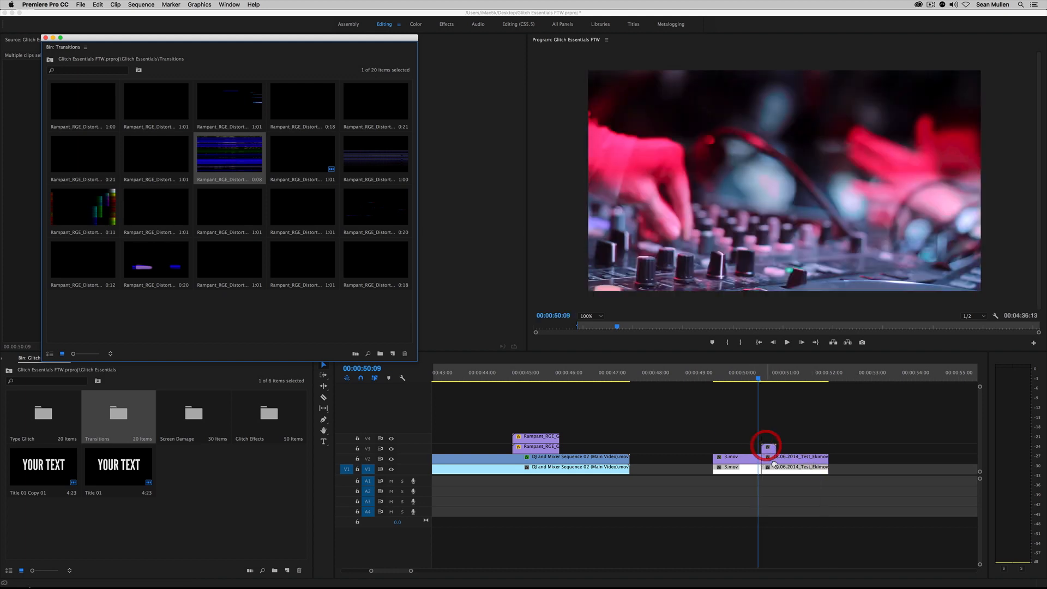
pyautogui.click(766, 379)
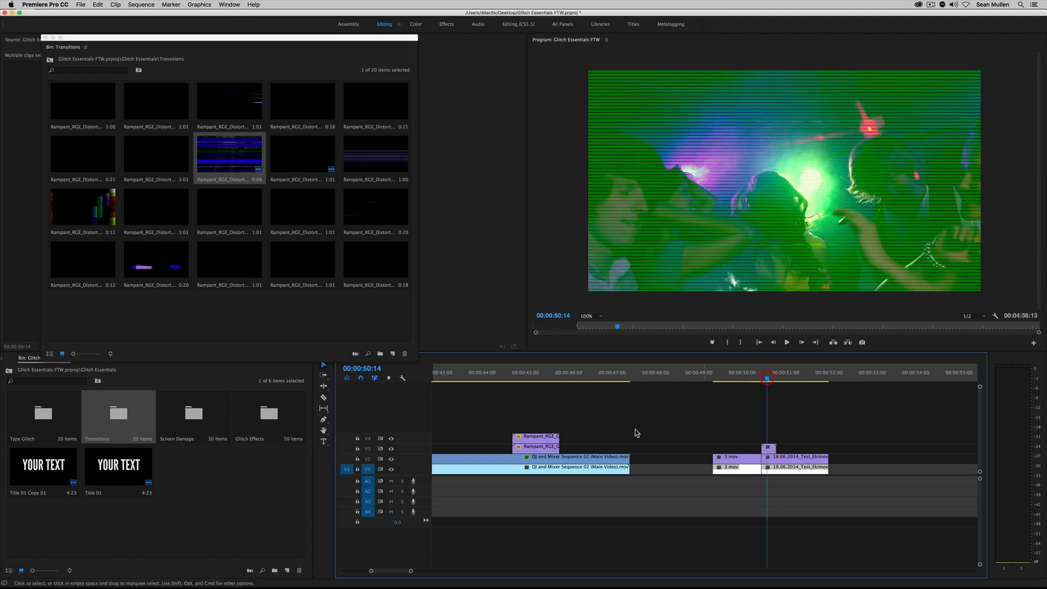
# Step: Split the V3 Rampant_RGE_Distortion_Transitions clip at 00:00:50:12 with the Razor tool and delete the short piece before the split
pyautogui.moveTo(410, 572); pyautogui.dragTo(385, 571)
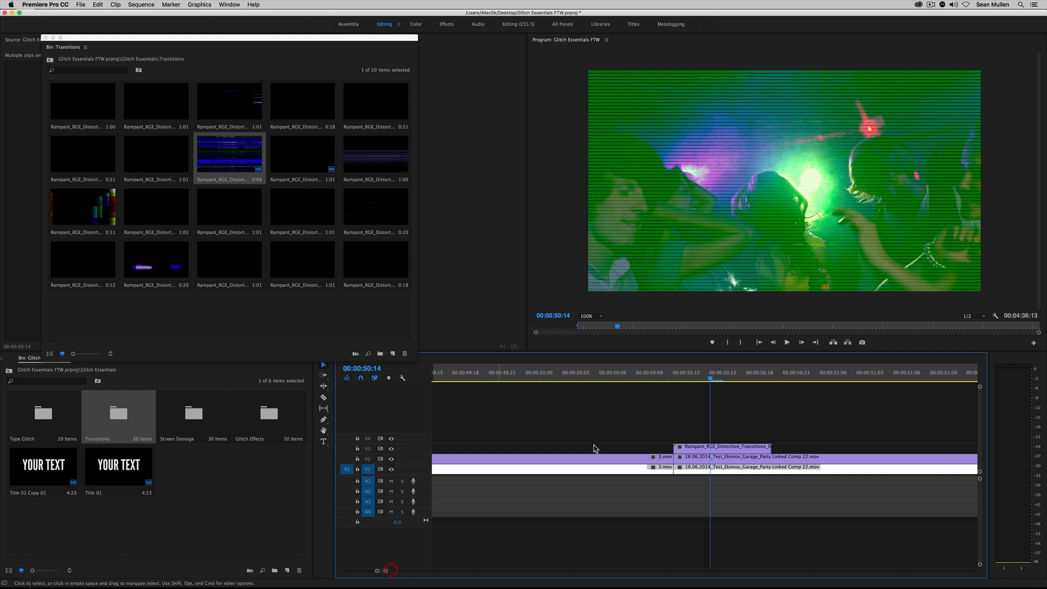
pyautogui.click(689, 375)
pyautogui.moveTo(688, 375)
pyautogui.mouseDown()
pyautogui.moveTo(665, 373)
pyautogui.moveTo(785, 375)
pyautogui.moveTo(690, 370)
pyautogui.mouseUp()
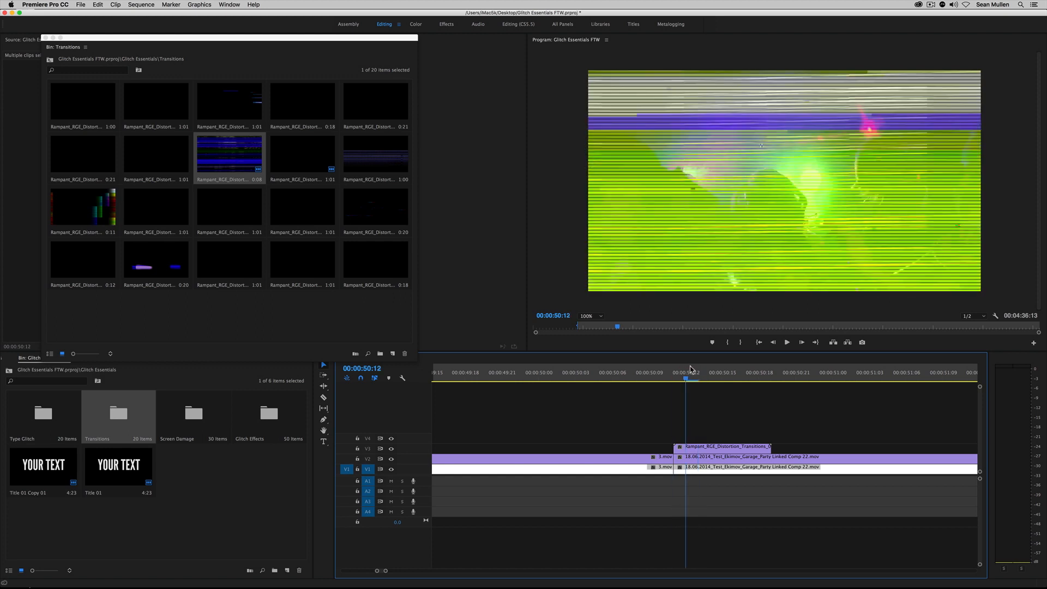
pyautogui.click(687, 368)
pyautogui.click(323, 401)
pyautogui.click(687, 446)
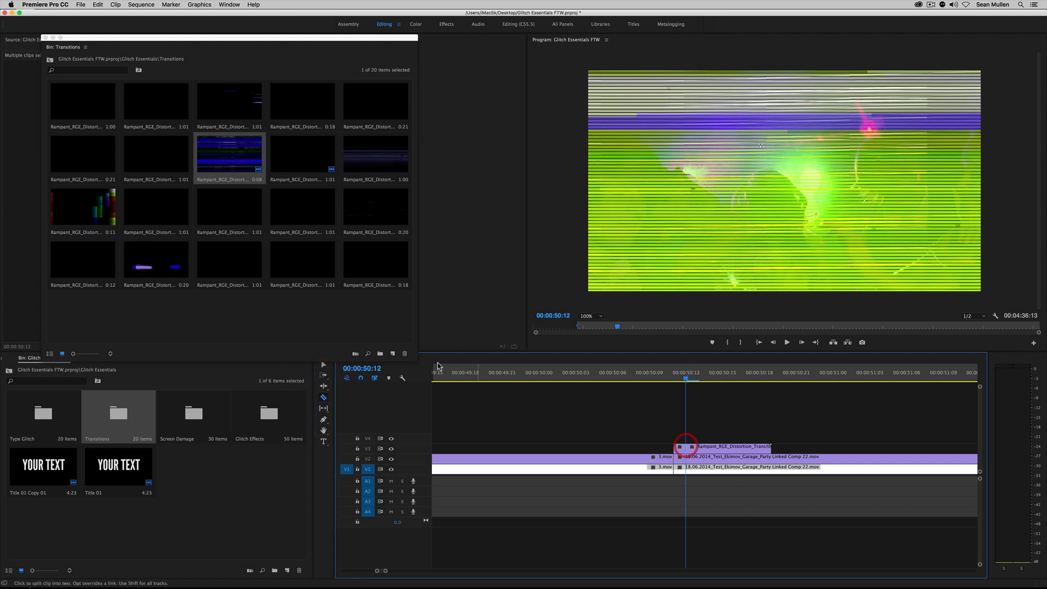
pyautogui.click(322, 362)
pyautogui.click(676, 453)
pyautogui.press('v')
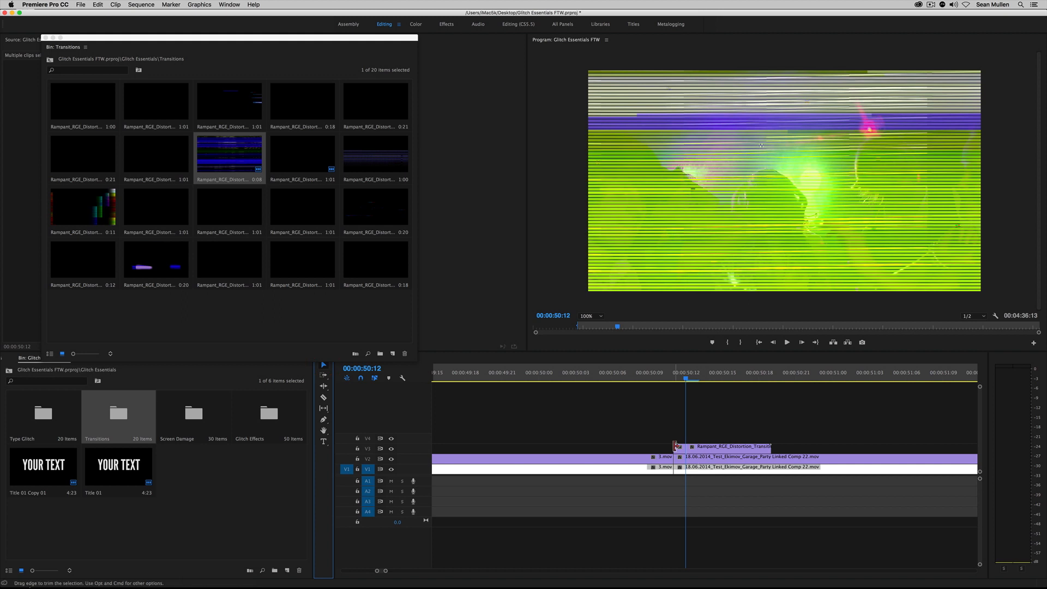
pyautogui.click(678, 448)
pyautogui.press('BackSpace')
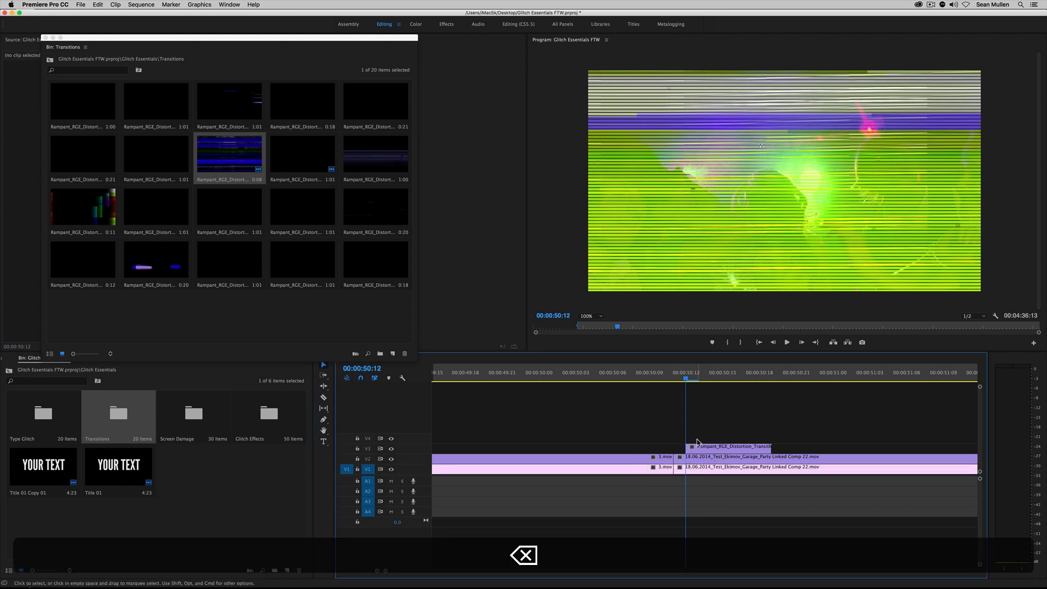
# Step: Move the remaining V3 transition clip back to the cut at 00:00:50:11, and extend its start one frame earlier to 00:00:50:10
pyautogui.moveTo(686, 445); pyautogui.dragTo(677, 448)
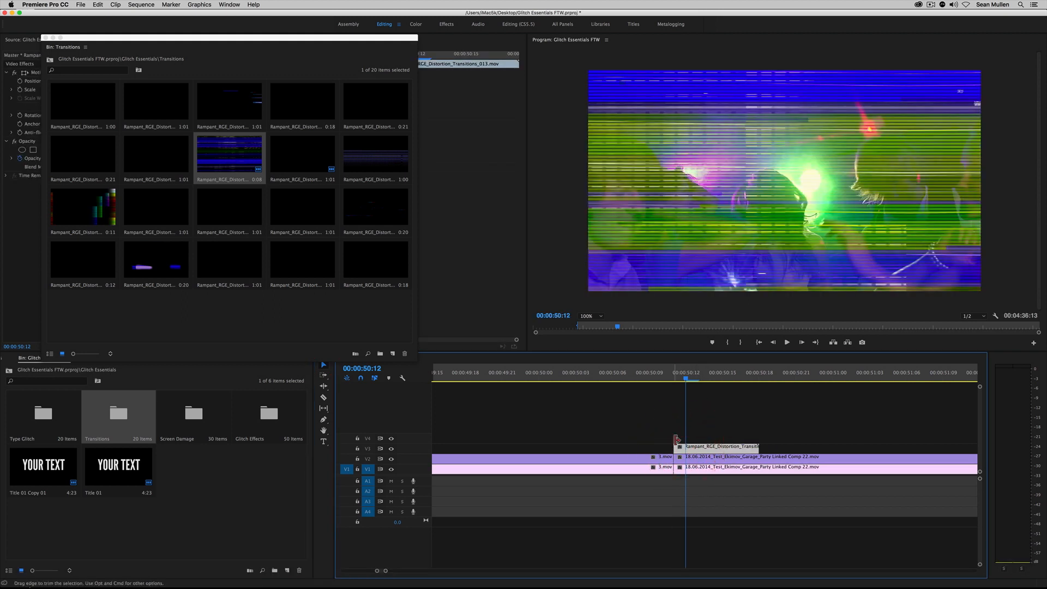
pyautogui.press('space')
pyautogui.moveTo(673, 379)
pyautogui.mouseDown()
pyautogui.moveTo(623, 379)
pyautogui.moveTo(673, 380)
pyautogui.mouseUp()
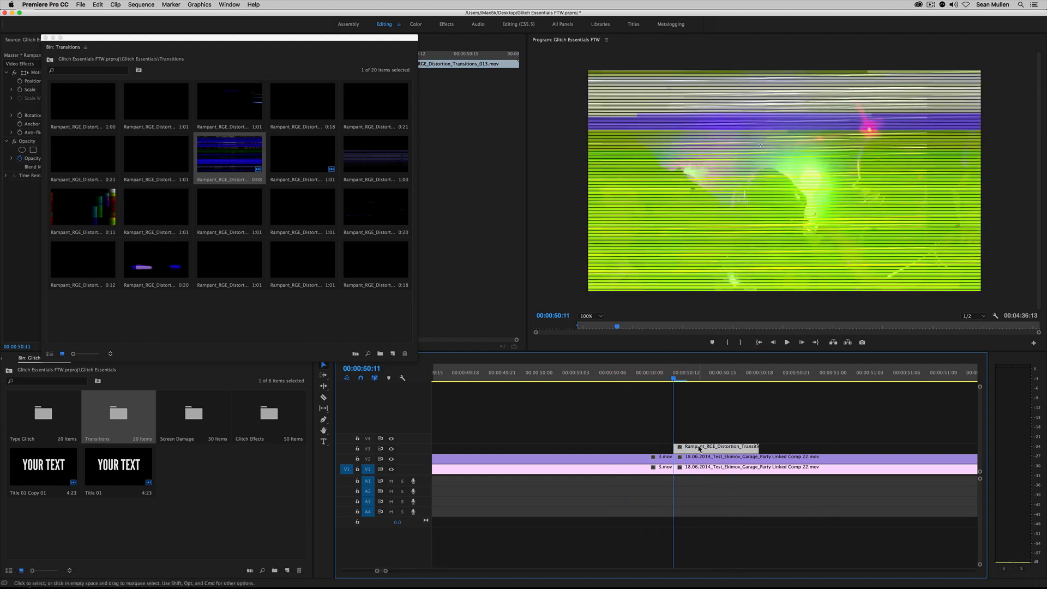
pyautogui.moveTo(674, 448); pyautogui.dragTo(633, 439)
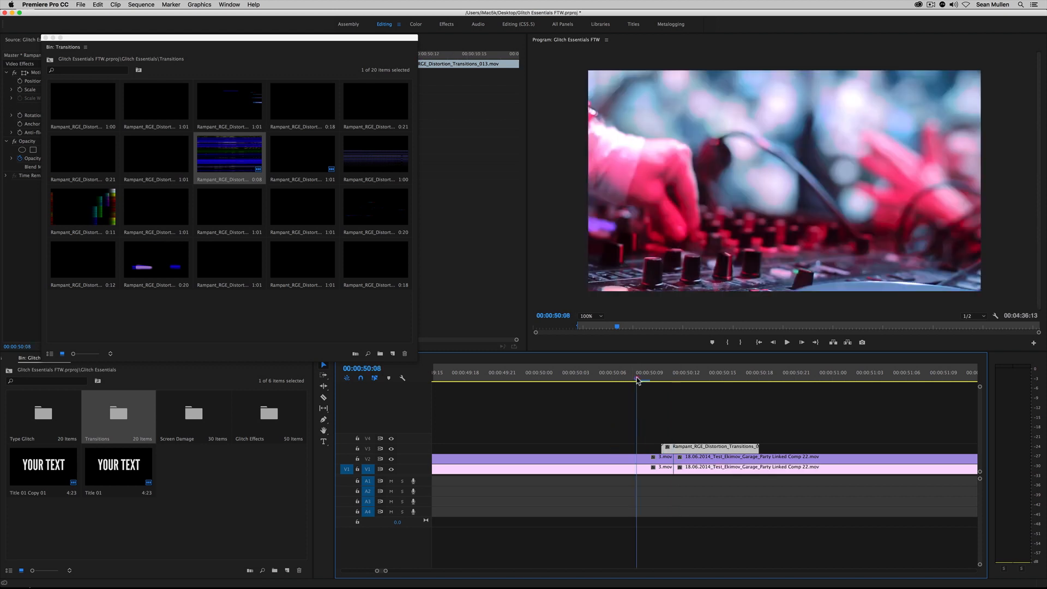
# Step: Play and scrub the glitch transition repeatedly across the cut from 00:00:50:08, ending at 00:00:50:10
pyautogui.press('space')
pyautogui.moveTo(679, 383); pyautogui.dragTo(721, 400)
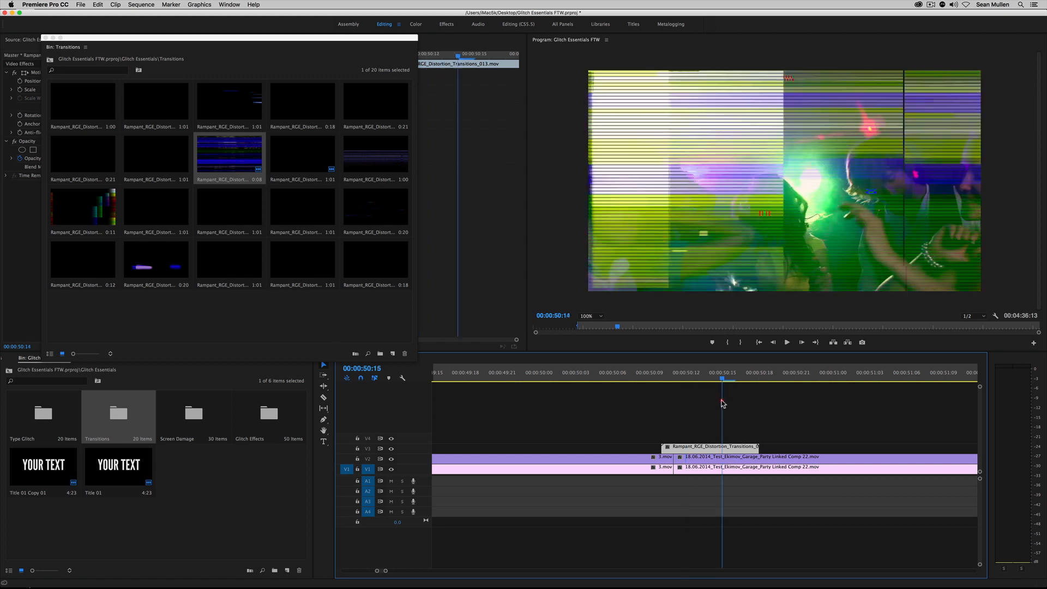
pyautogui.click(637, 374)
pyautogui.press('space')
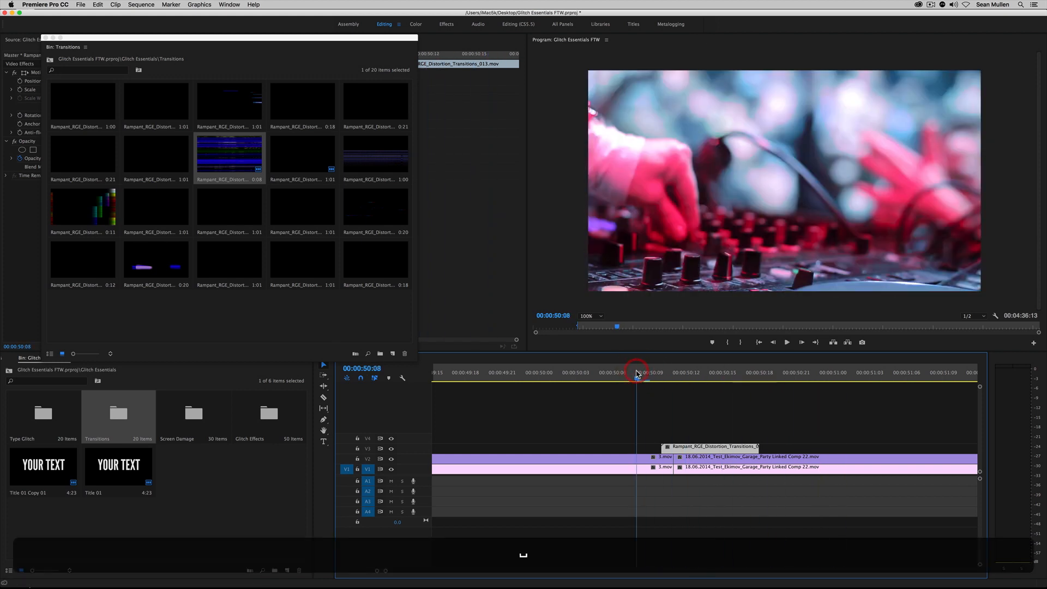
pyautogui.press('space')
pyautogui.click(637, 374)
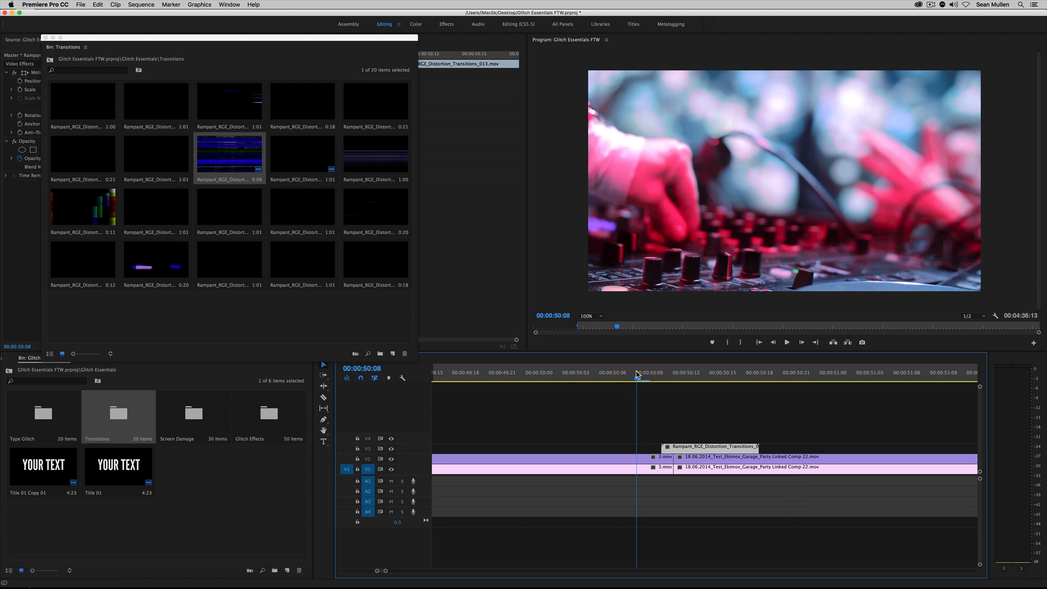
pyautogui.press('space')
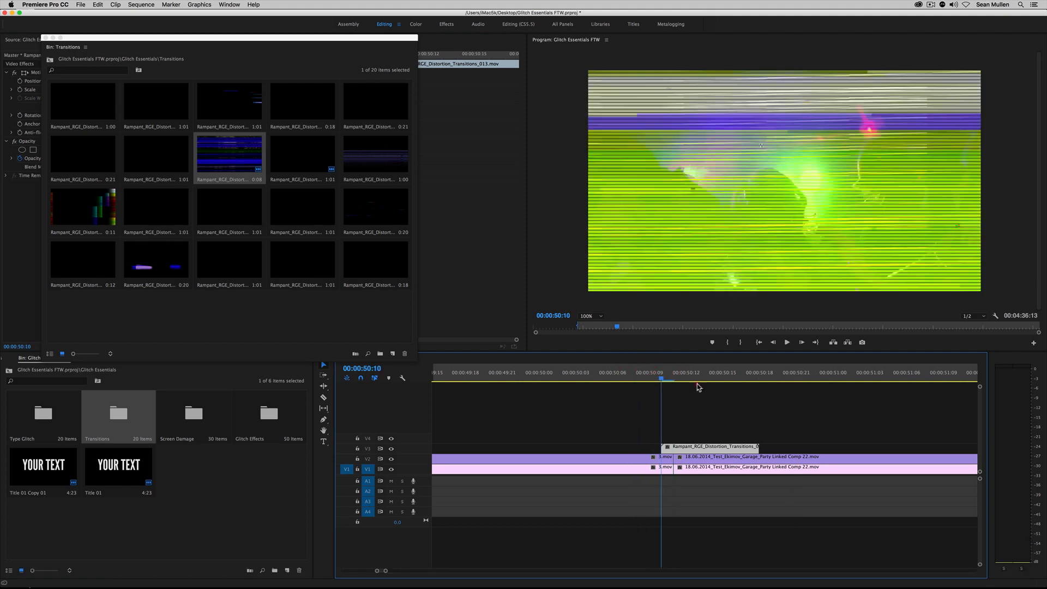
pyautogui.press('space')
pyautogui.moveTo(697, 377); pyautogui.dragTo(663, 380)
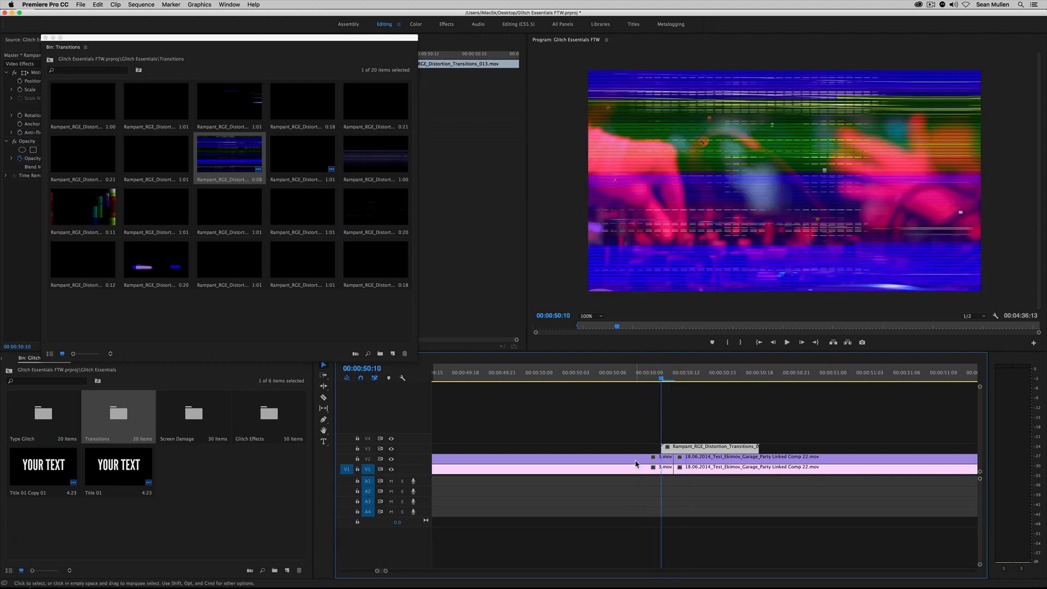
# Step: Apply the Track Matte Key effect to the 3.mov clip on V2 and set its matte to Video 3
pyautogui.click(634, 461)
pyautogui.click(45, 38)
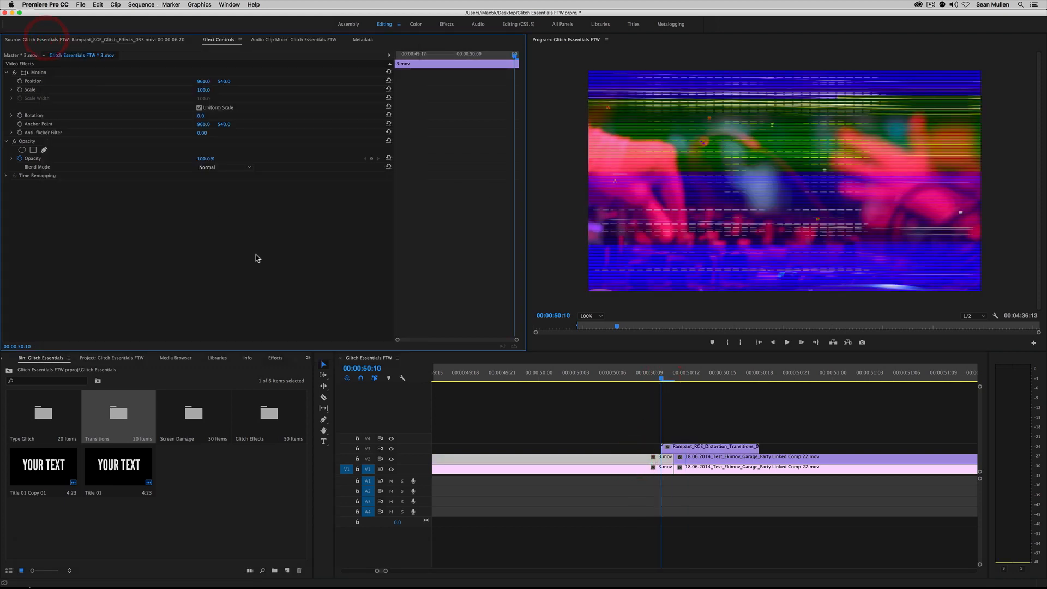
pyautogui.click(308, 358)
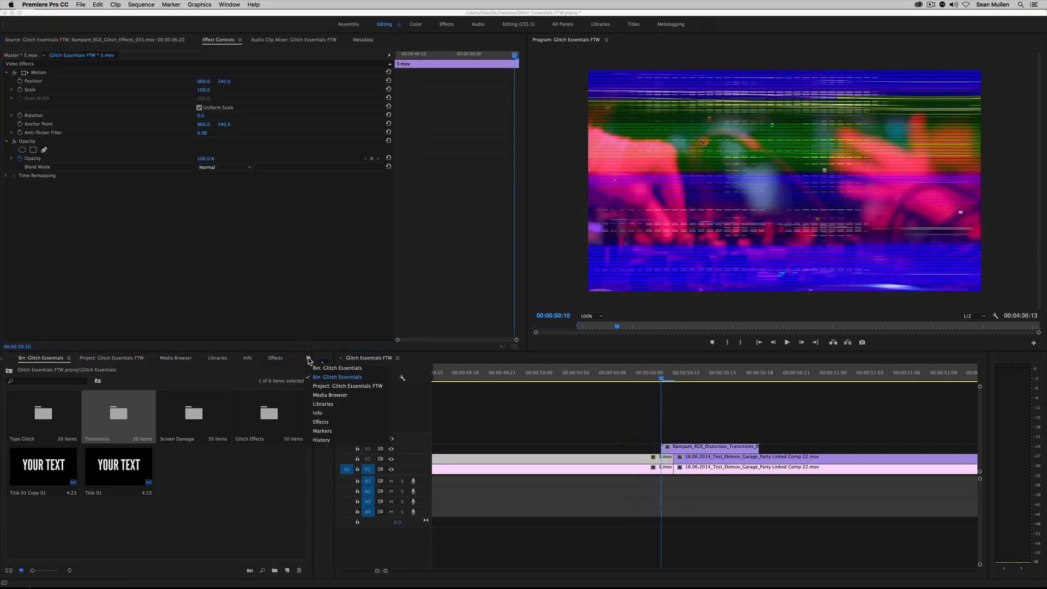
pyautogui.click(321, 421)
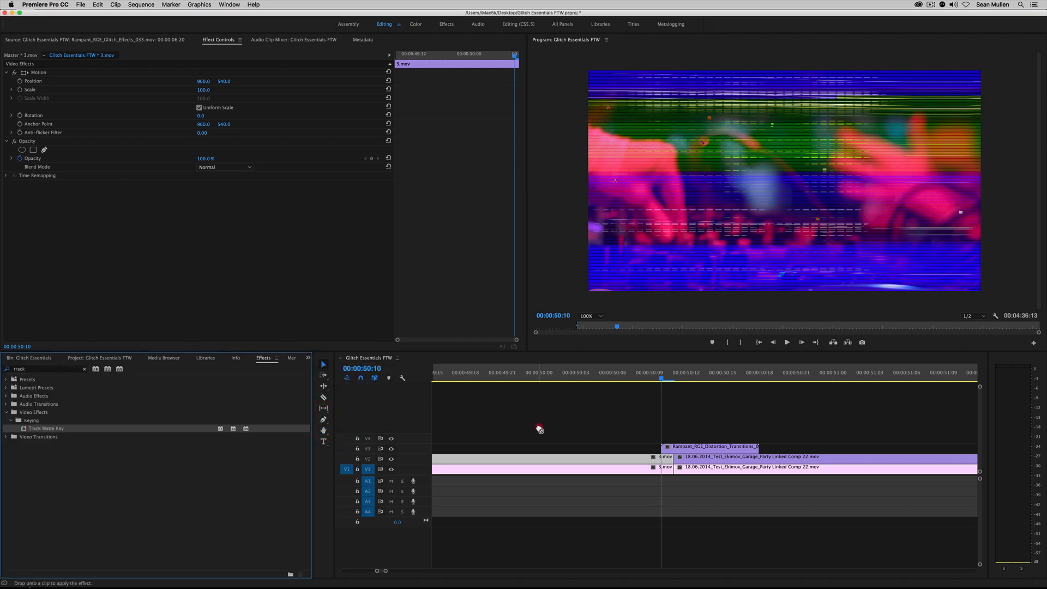
pyautogui.moveTo(620, 452); pyautogui.dragTo(621, 458)
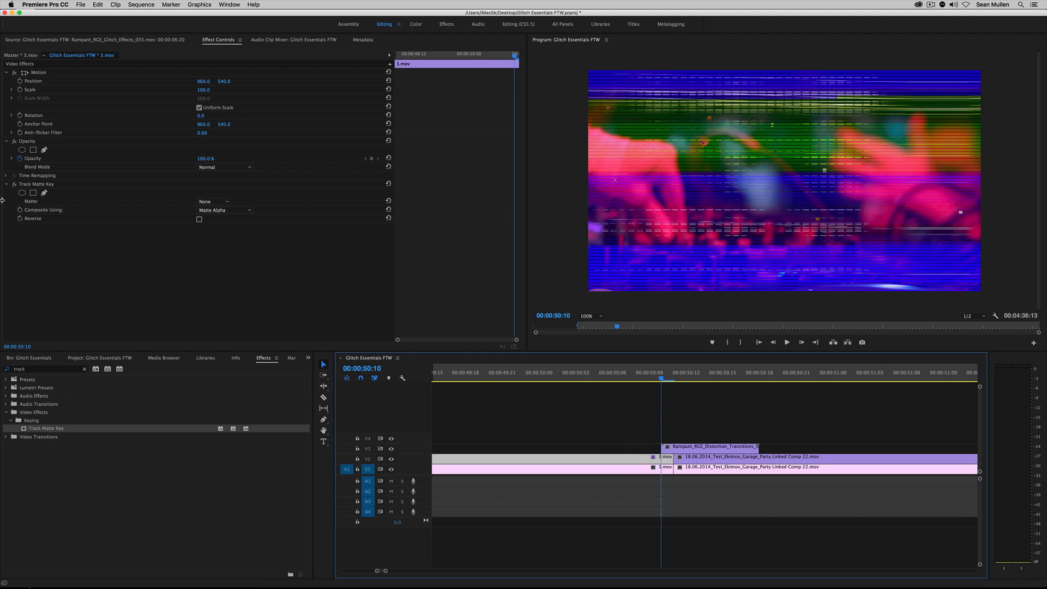
pyautogui.click(222, 203)
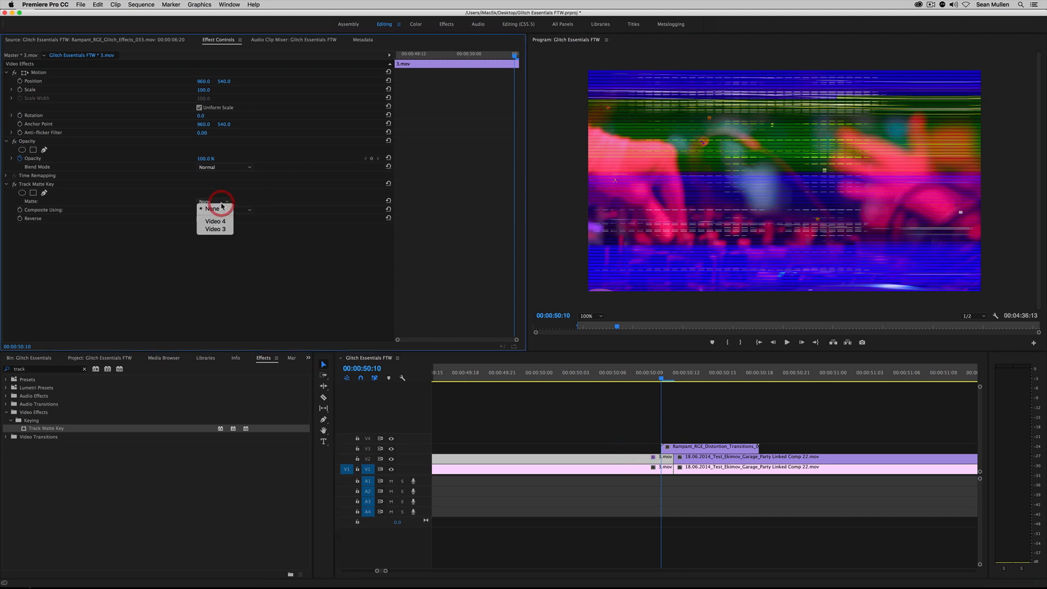
pyautogui.click(217, 230)
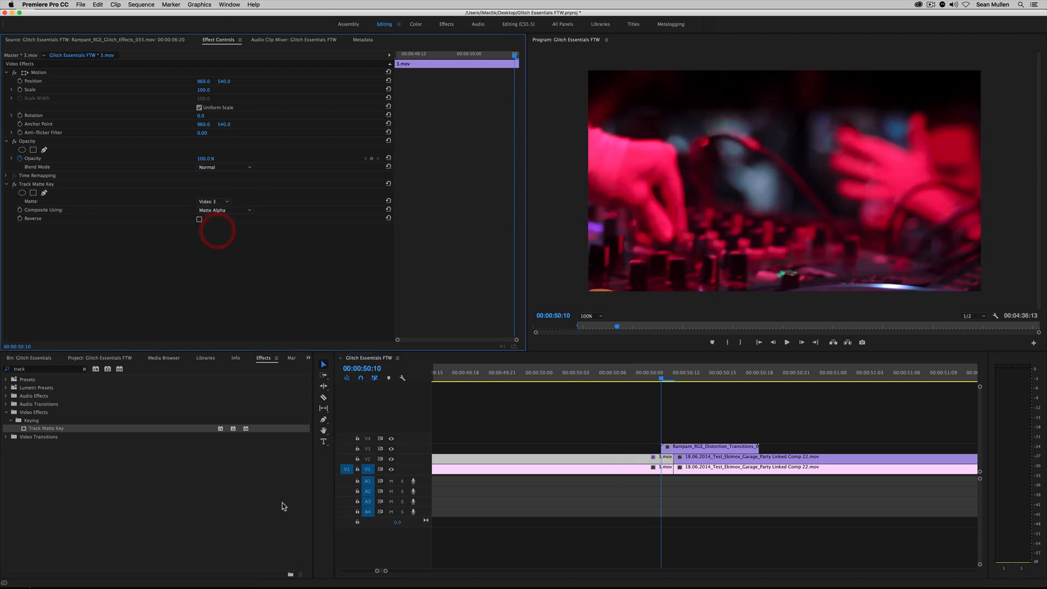
# Step: Try starting the V3 transition clip two frames earlier at 00:00:50:08, and review the matted 3.mov footage around the cut
pyautogui.click(673, 380)
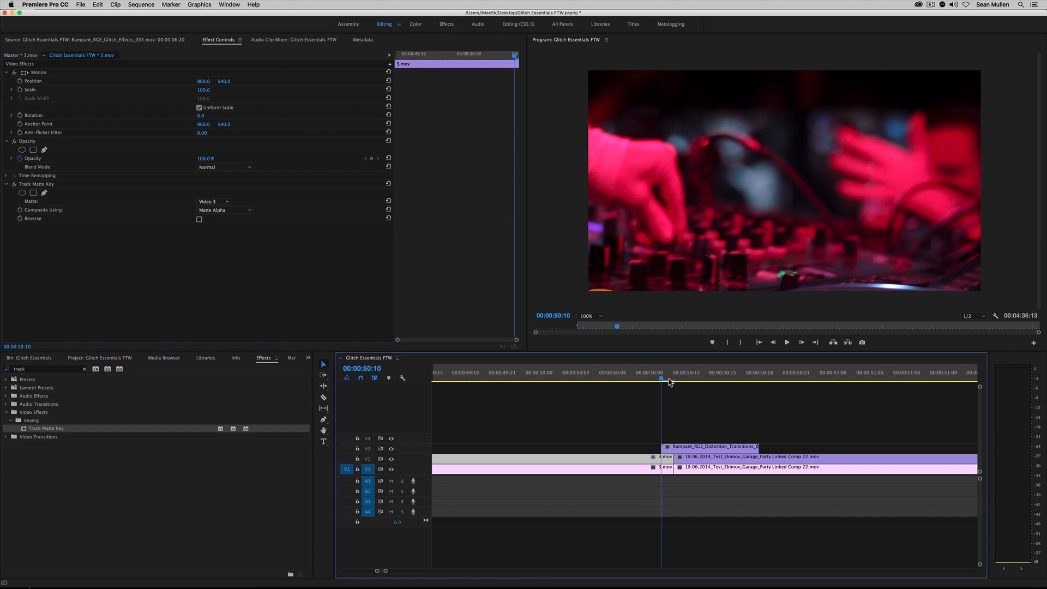
pyautogui.press('Left')
pyautogui.click(640, 378)
pyautogui.press('space')
pyautogui.press('space')
pyautogui.click(647, 430)
pyautogui.moveTo(647, 430); pyautogui.dragTo(672, 449)
pyautogui.click(623, 377)
pyautogui.moveTo(622, 378); pyautogui.dragTo(660, 384)
# Step: Try disabling the 3.mov clip on V1 to inspect the matted V2 layer beneath the transition clip
pyautogui.click(648, 462)
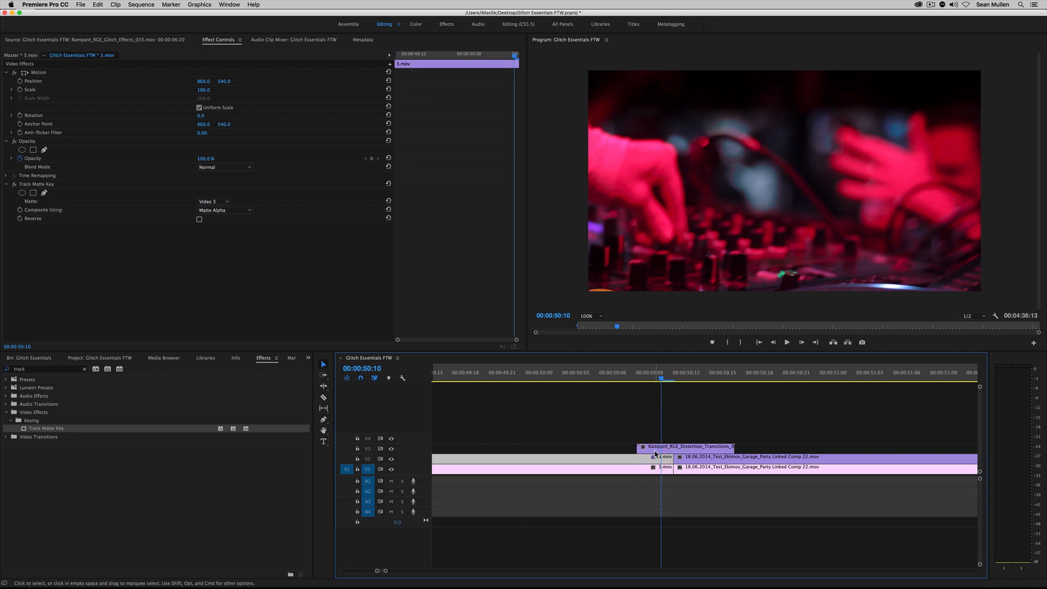
pyautogui.rightClick(650, 472)
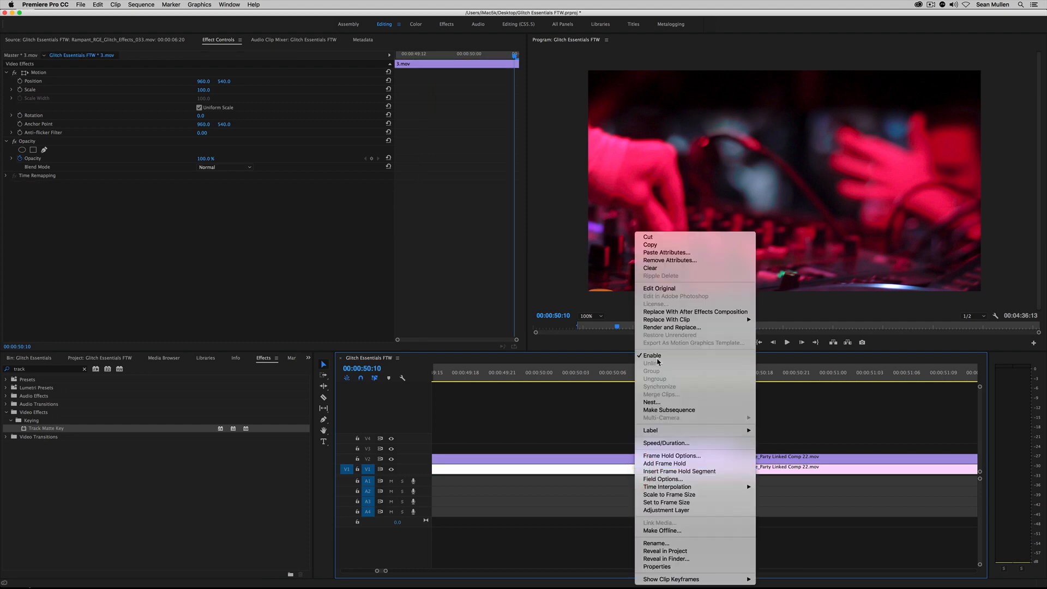
pyautogui.click(652, 355)
pyautogui.moveTo(650, 374)
pyautogui.mouseDown()
pyautogui.moveTo(673, 374)
pyautogui.moveTo(631, 377)
pyautogui.moveTo(662, 375)
pyautogui.moveTo(643, 376)
pyautogui.mouseUp()
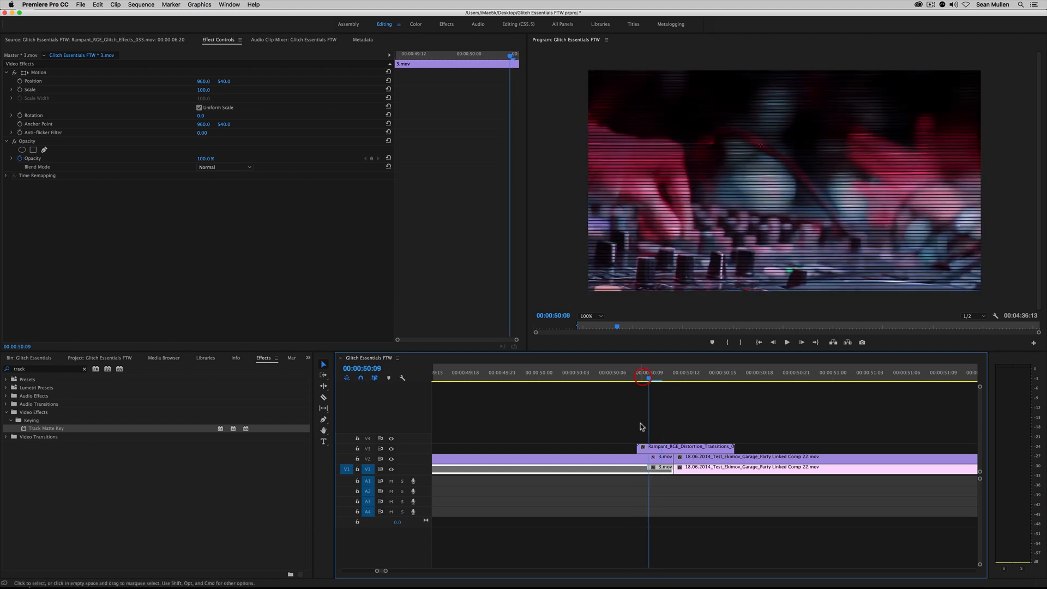
pyautogui.click(642, 446)
pyautogui.click(623, 377)
# Step: Undo the disabling of the V1 3.mov clip and the earlier placement of the V3 transition clip
pyautogui.press('super+z')
pyautogui.press('super+z')
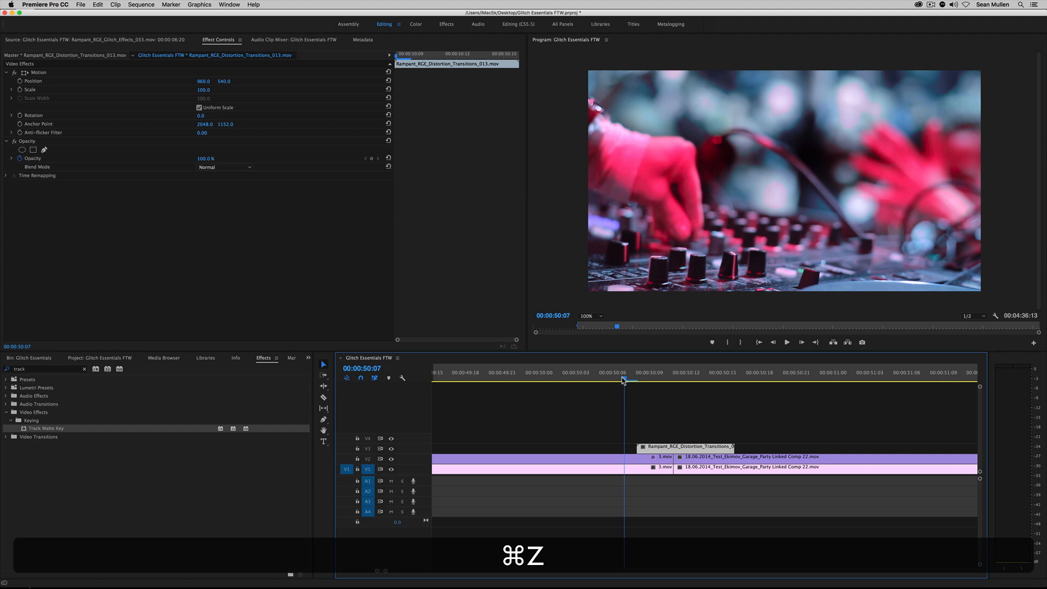
pyautogui.rightClick(656, 472)
pyautogui.click(636, 433)
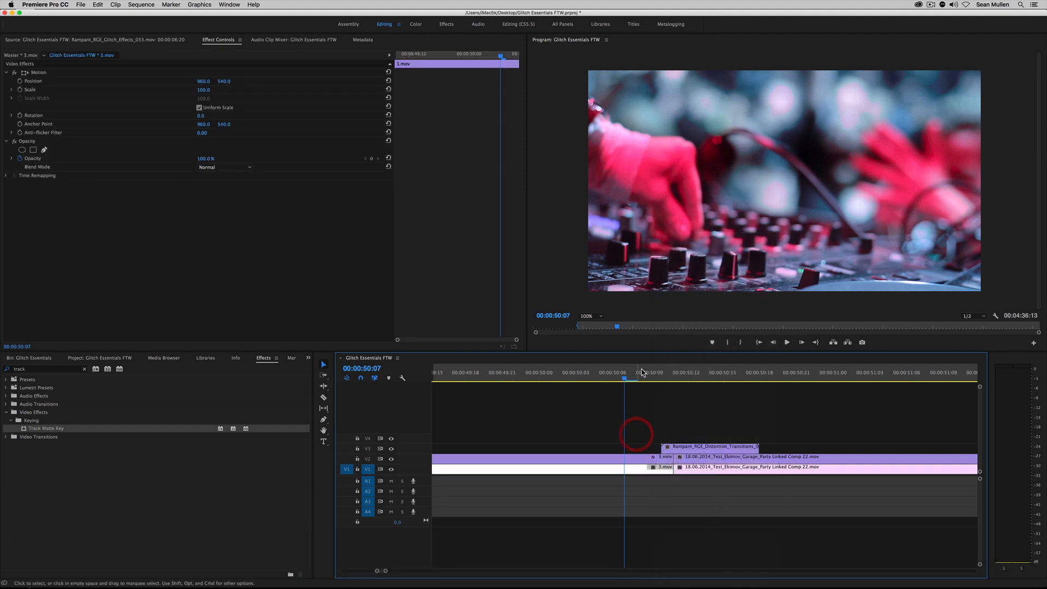
# Step: Turn on Reverse in the Track Matte Key of the 3.mov clip on V2, and preview around 00:00:50:09
pyautogui.click(641, 372)
pyautogui.press('space')
pyautogui.moveTo(617, 374); pyautogui.dragTo(661, 393)
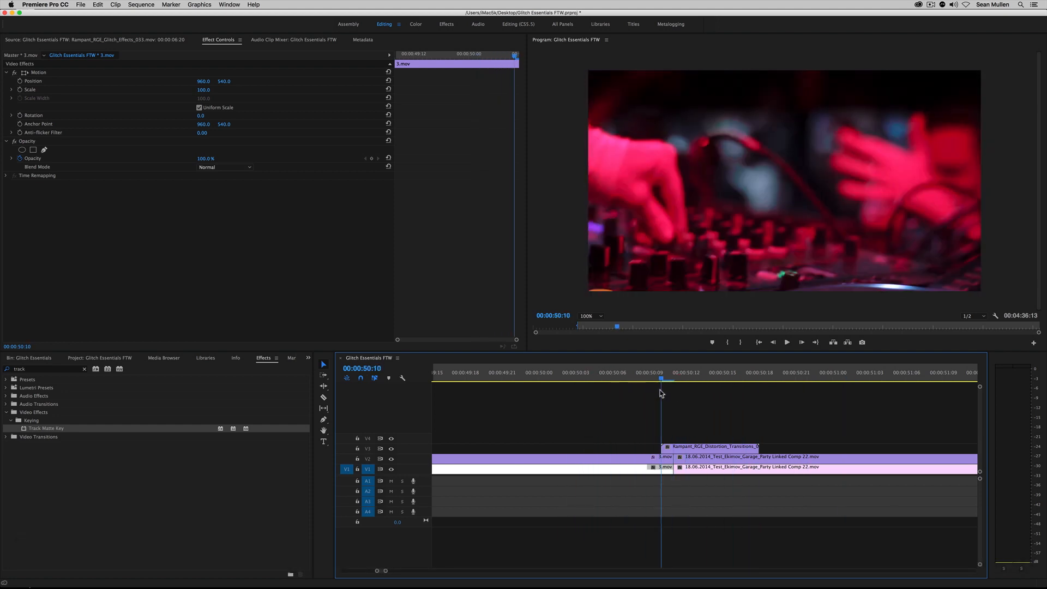
pyautogui.click(605, 461)
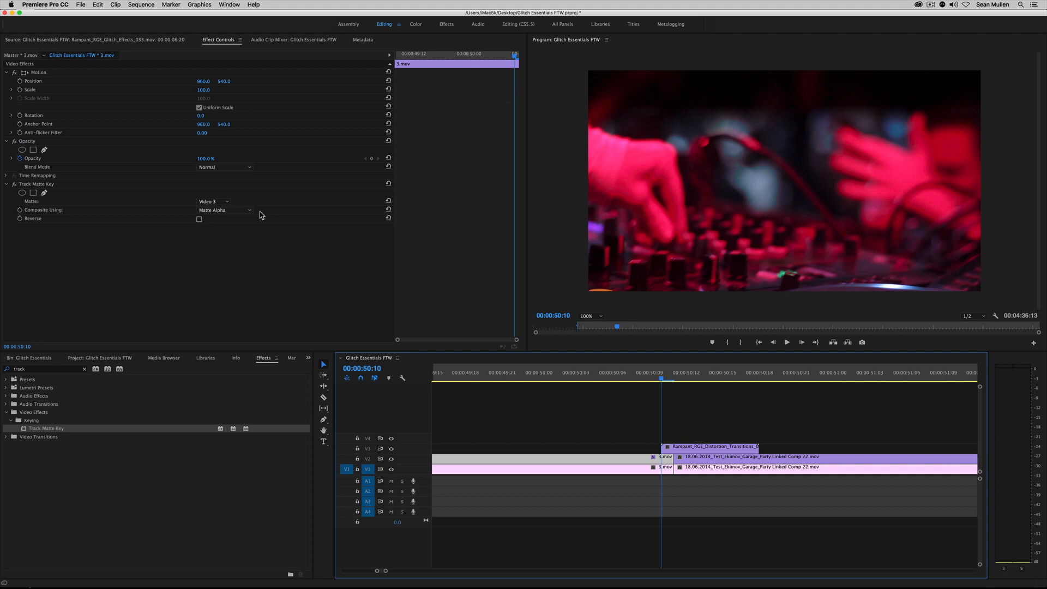
pyautogui.click(199, 220)
pyautogui.click(650, 376)
pyautogui.press('space')
pyautogui.click(651, 377)
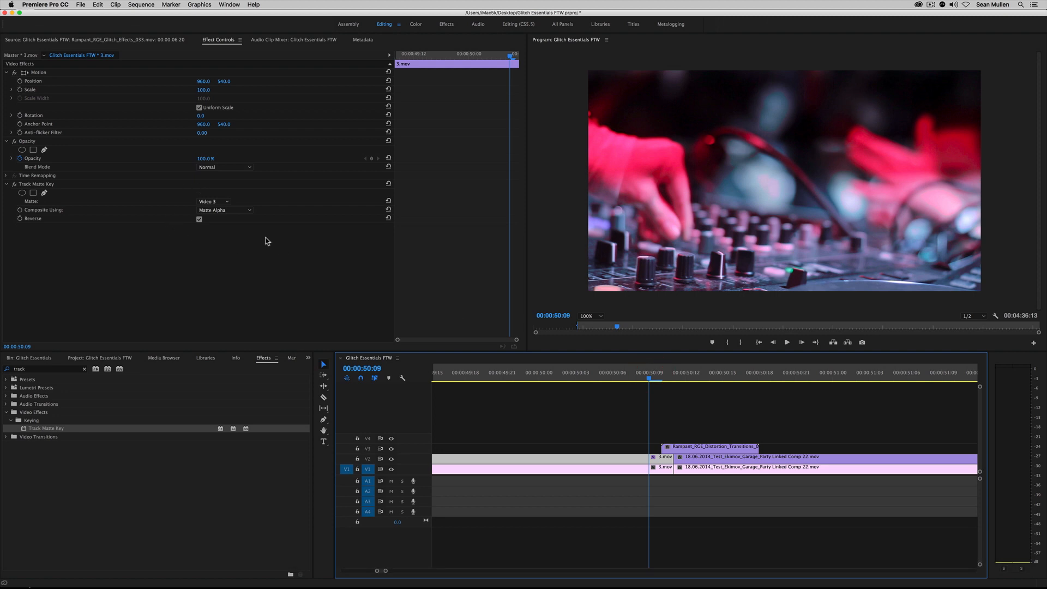
# Step: Copy the Track Matte Key from the V2 3.mov clip onto the 18.06.2014_Test clip on V2
pyautogui.click(36, 185)
pyautogui.press('super')
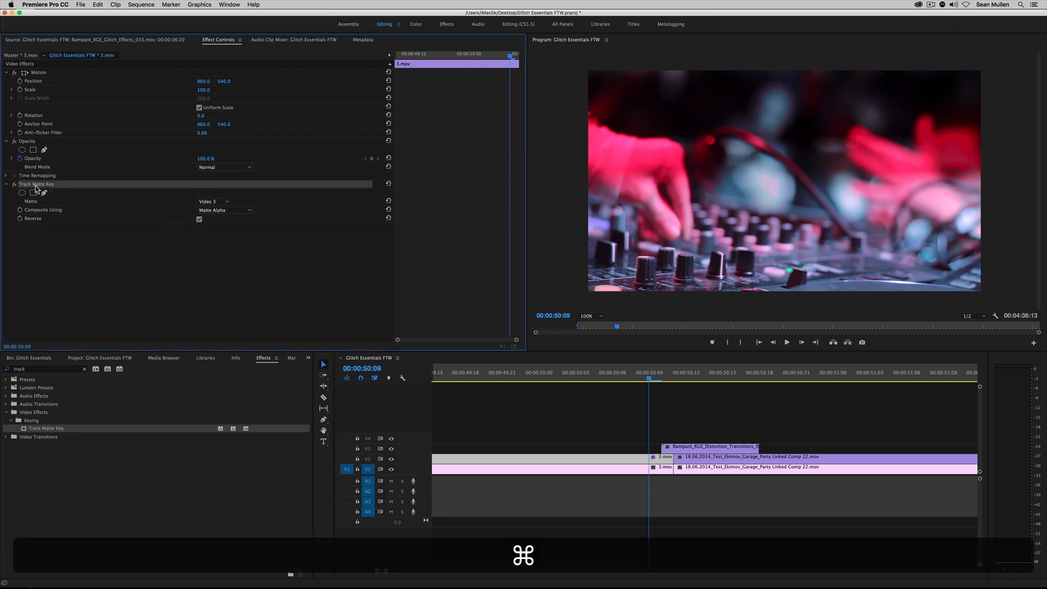
pyautogui.click(703, 461)
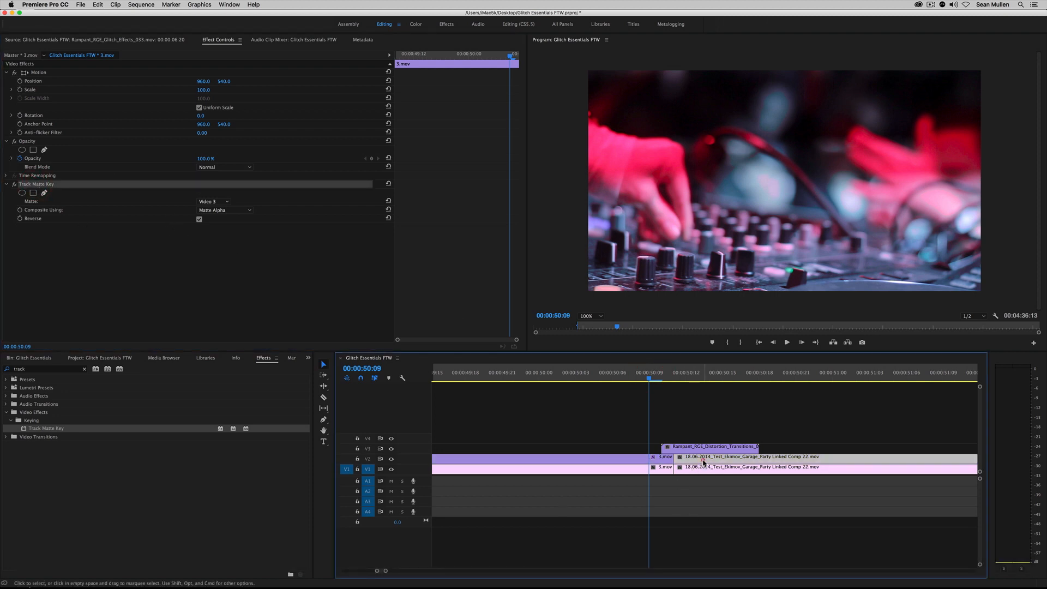
pyautogui.press('super+v')
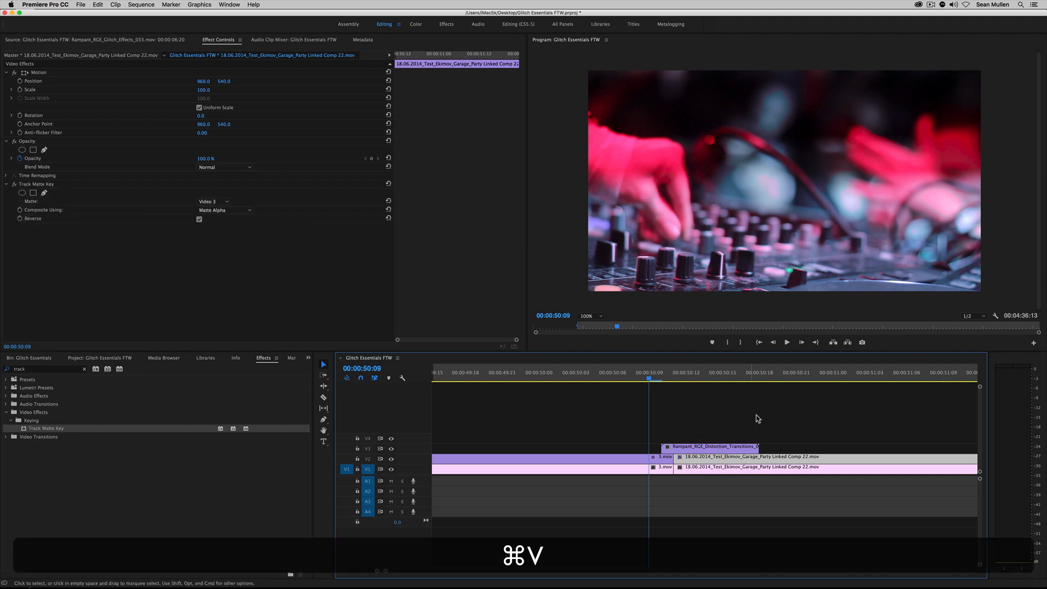
# Step: Play the cut repeatedly from 00:00:50:07 to examine the track matte on both V2 clips
pyautogui.click(624, 375)
pyautogui.press('space')
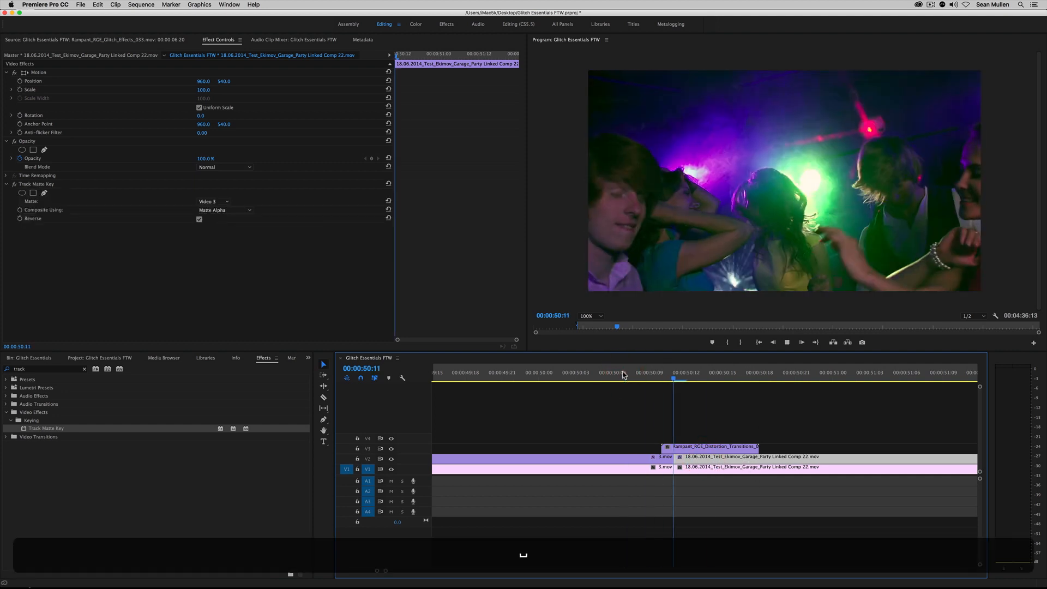
pyautogui.click(623, 374)
pyautogui.press('space')
pyautogui.press('space')
pyautogui.click(625, 376)
pyautogui.press('space')
pyautogui.press('space')
# Step: Disable both the 3.mov and 18.06.2014_Test clips on V1, and review the V2 layers across the cut
pyautogui.moveTo(696, 488); pyautogui.dragTo(666, 467)
pyautogui.rightClick(667, 469)
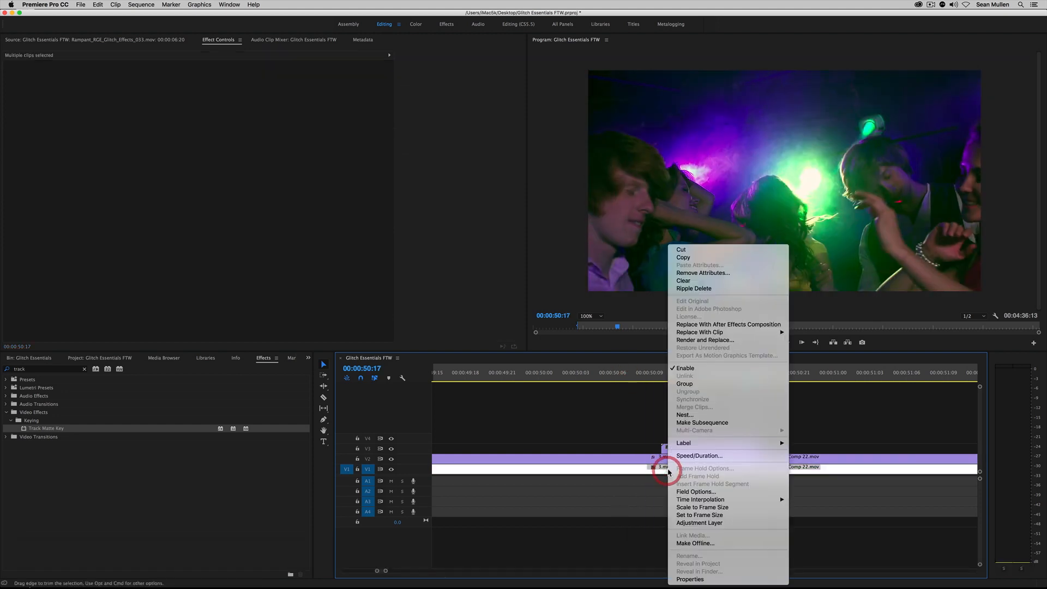
pyautogui.click(685, 368)
pyautogui.click(589, 374)
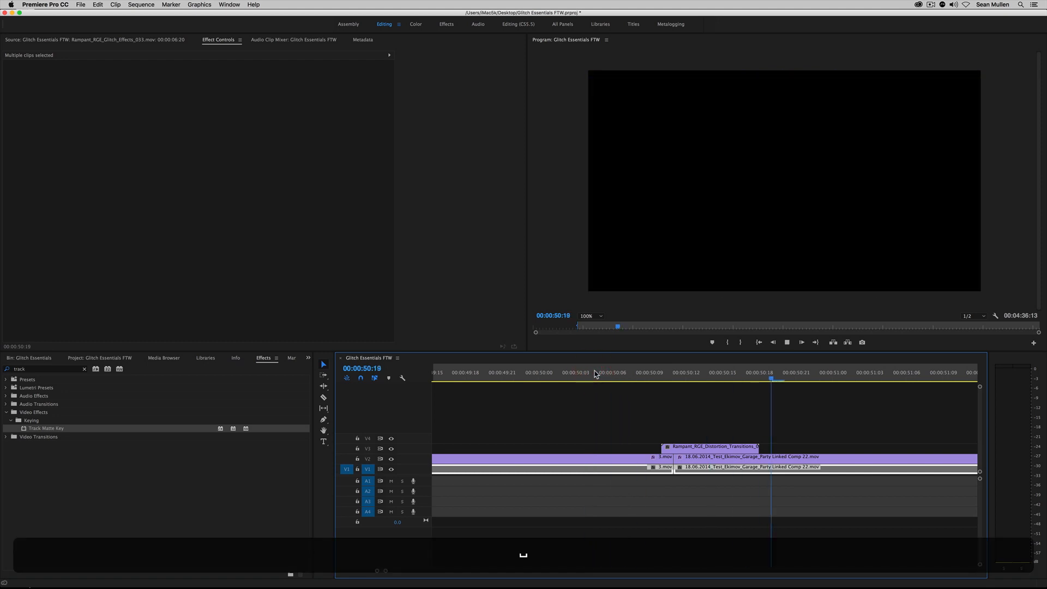
pyautogui.moveTo(606, 374); pyautogui.dragTo(694, 386)
pyautogui.click(605, 378)
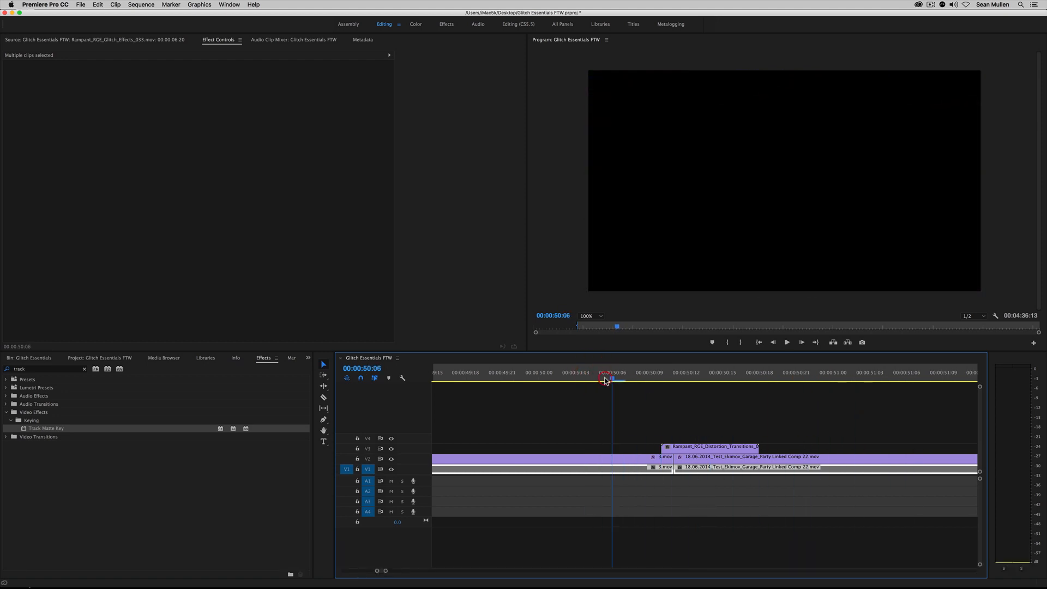
# Step: Re-enable both the 3.mov and 18.06.2014_Test clips on V1, and review the combined layers across the cut
pyautogui.press('space')
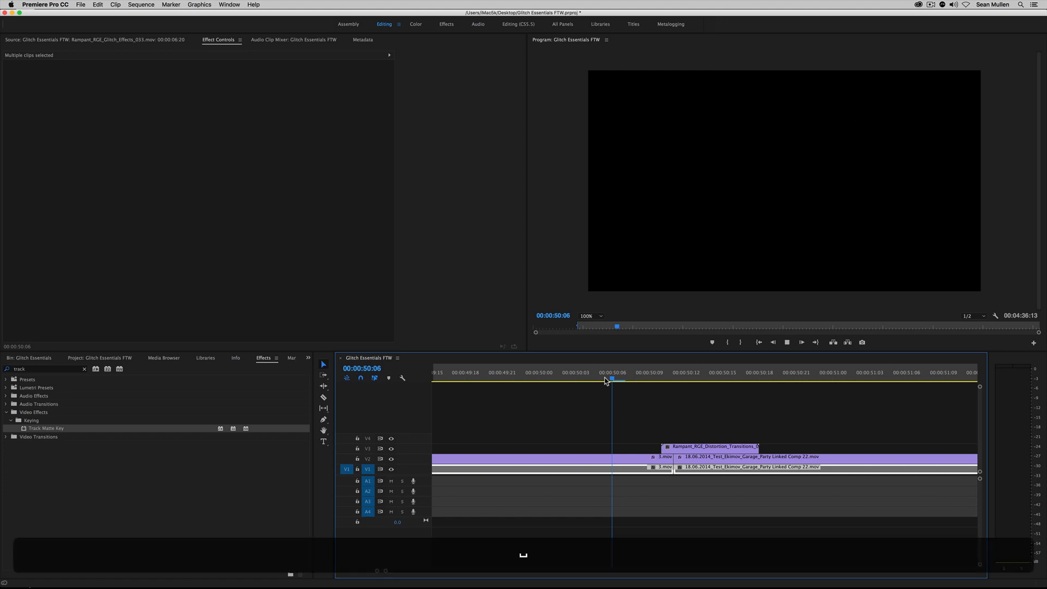
pyautogui.click(605, 377)
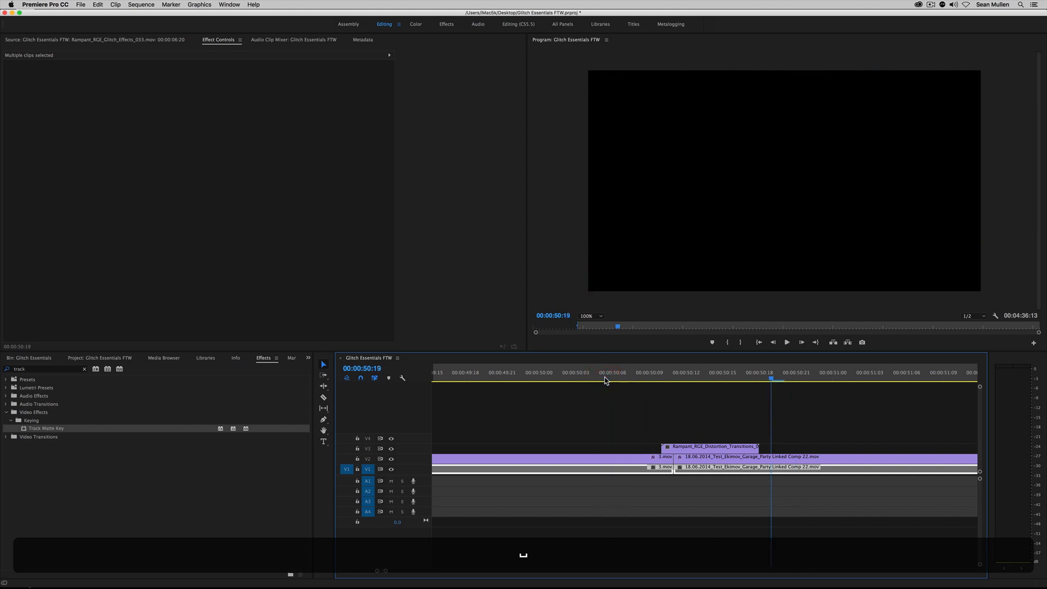
pyautogui.click(659, 389)
pyautogui.click(686, 377)
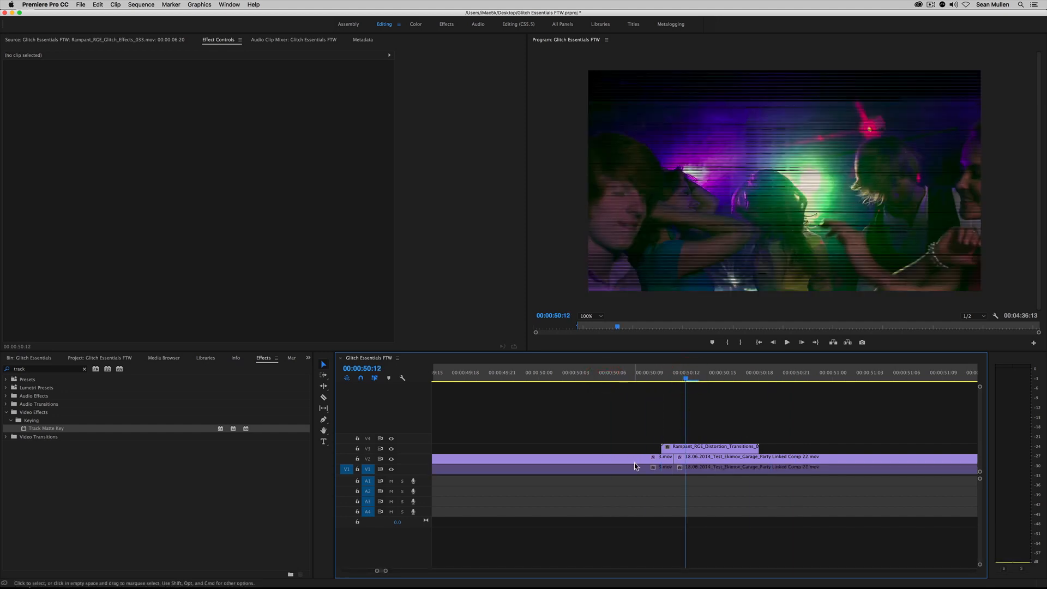
pyautogui.moveTo(683, 479); pyautogui.dragTo(687, 466)
pyautogui.rightClick(690, 468)
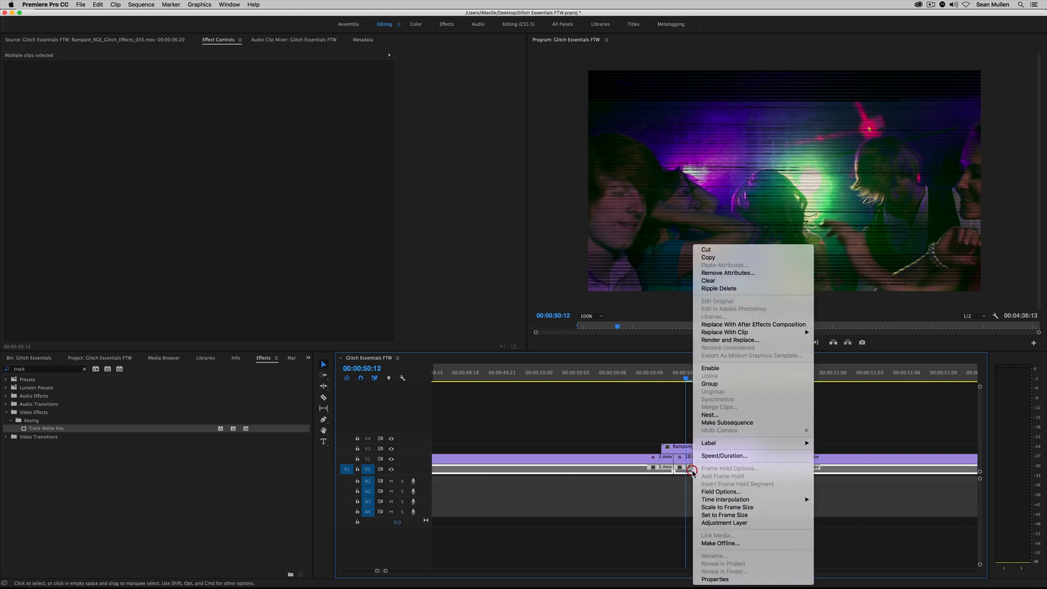
pyautogui.click(715, 369)
pyautogui.click(642, 376)
pyautogui.press('space')
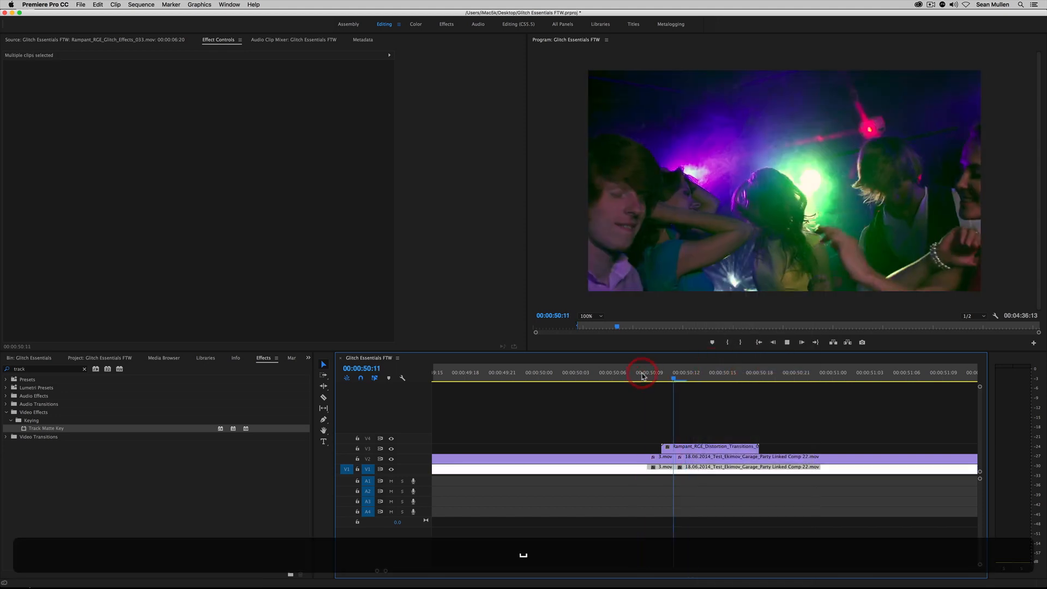
pyautogui.moveTo(642, 377); pyautogui.dragTo(658, 378)
pyautogui.press('Right')
pyautogui.press('Right')
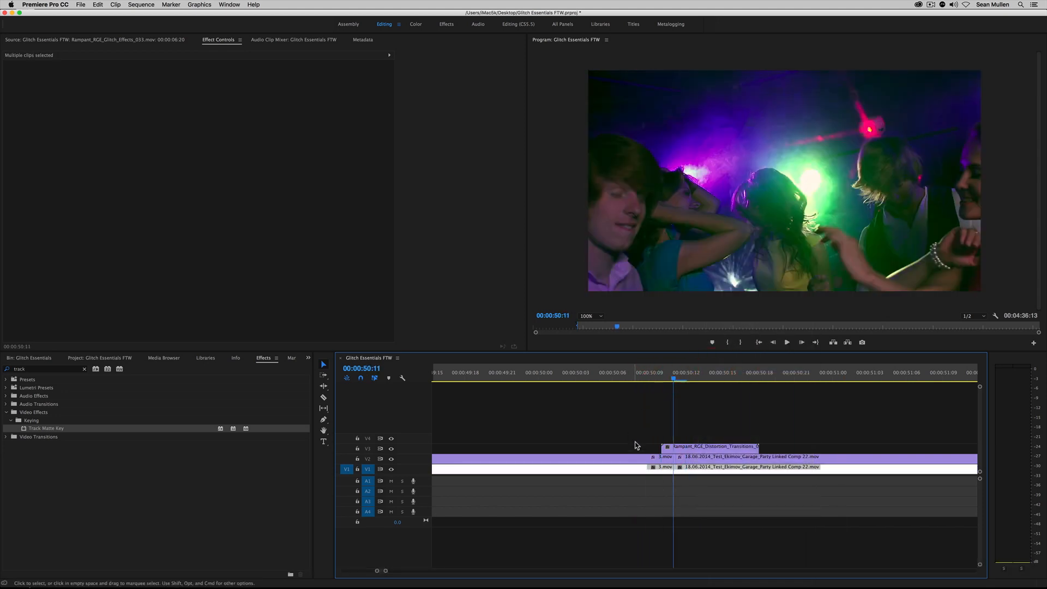
# Step: At 00:00:50:10, set the Scale of the 3.mov clip on V2 to 110
pyautogui.click(640, 458)
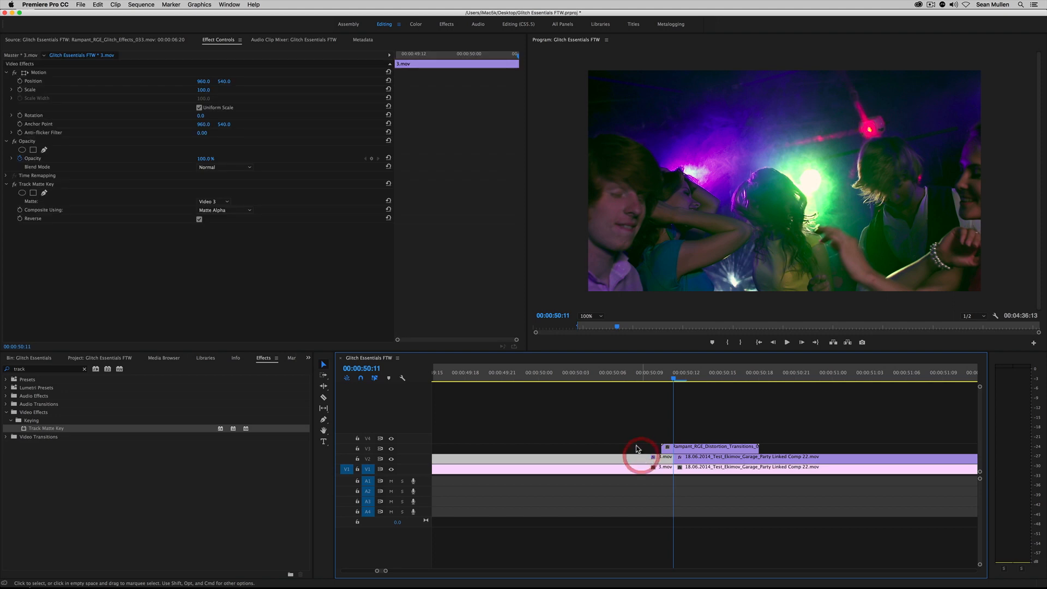
pyautogui.click(663, 375)
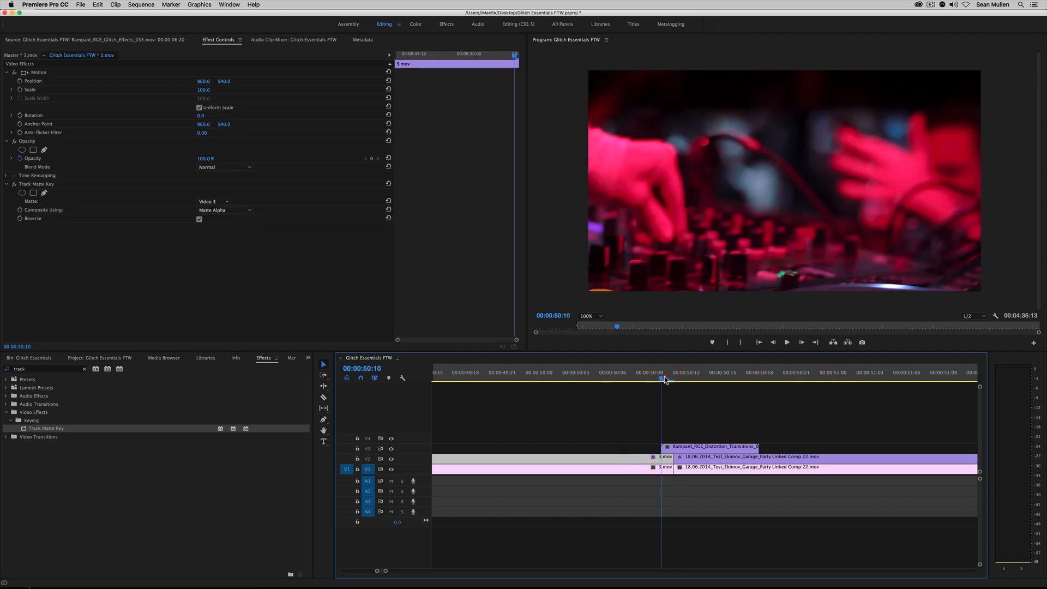
pyautogui.click(209, 96)
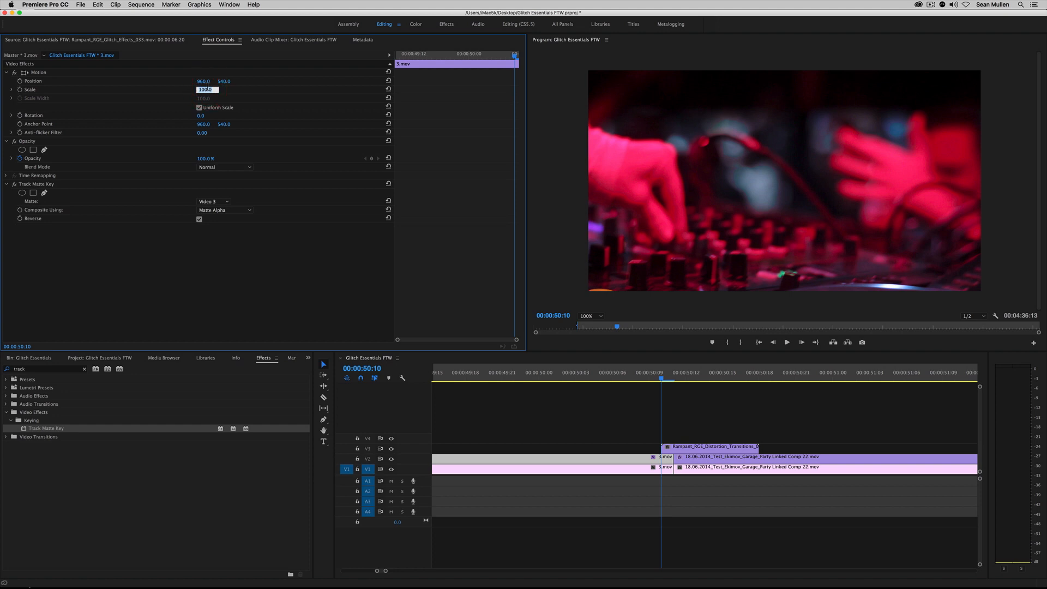
pyautogui.write('110')
pyautogui.press('Return')
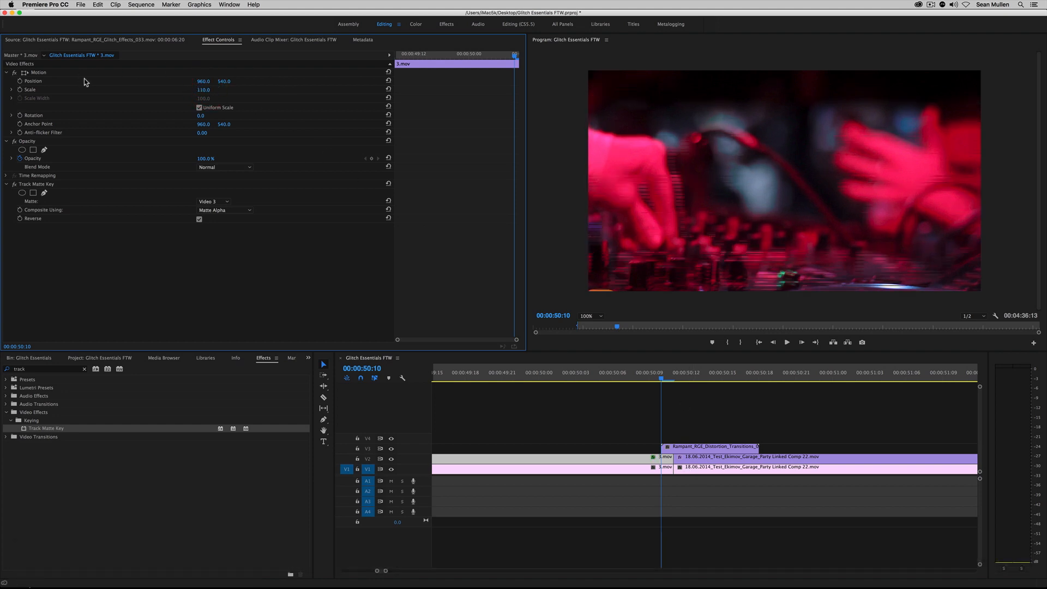
# Step: Set the Scale of the 18.06.2014_Test clip on V2 to 130, and play across the cut from 00:00:50:09
pyautogui.click(705, 377)
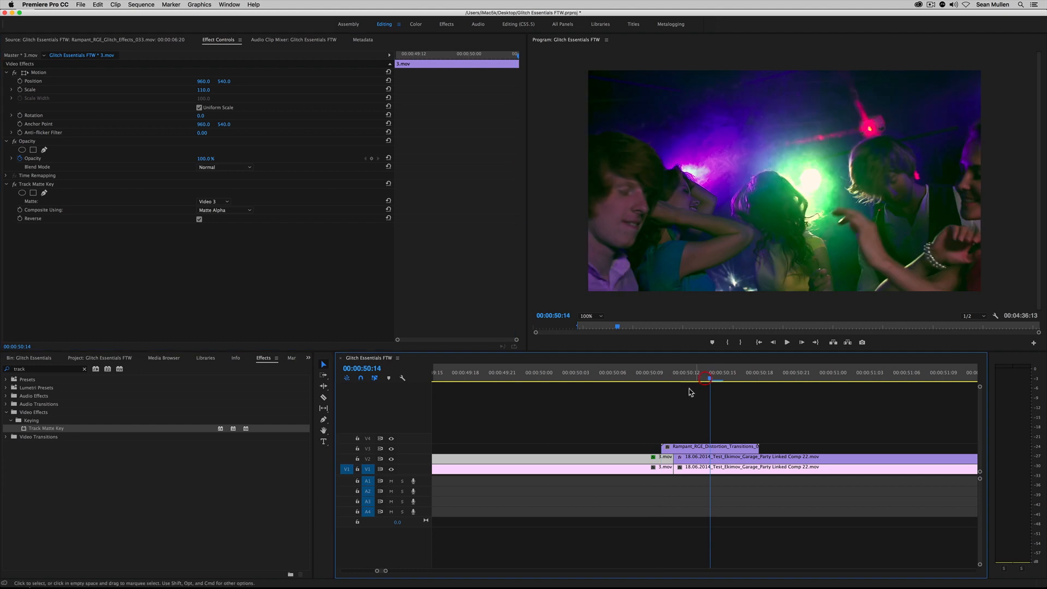
pyautogui.click(690, 459)
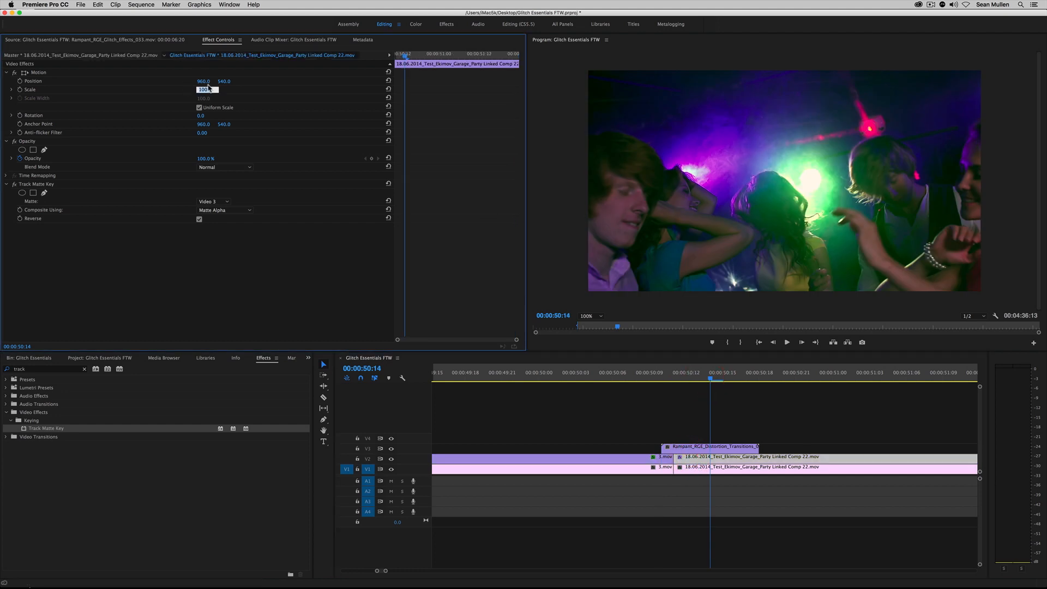
pyautogui.write('130')
pyautogui.press('Return')
pyautogui.click(648, 374)
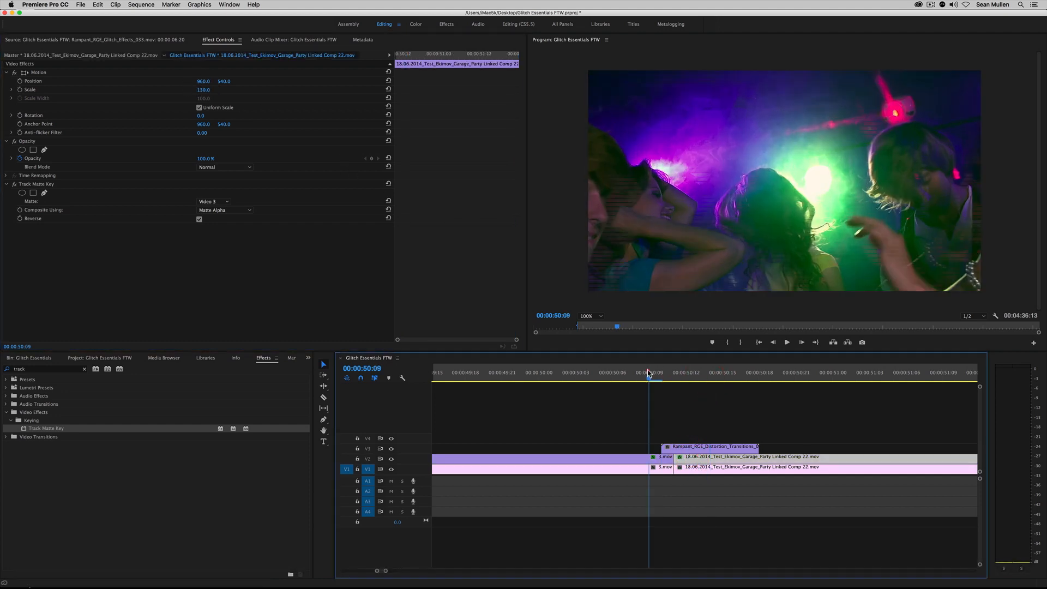
pyautogui.press('space')
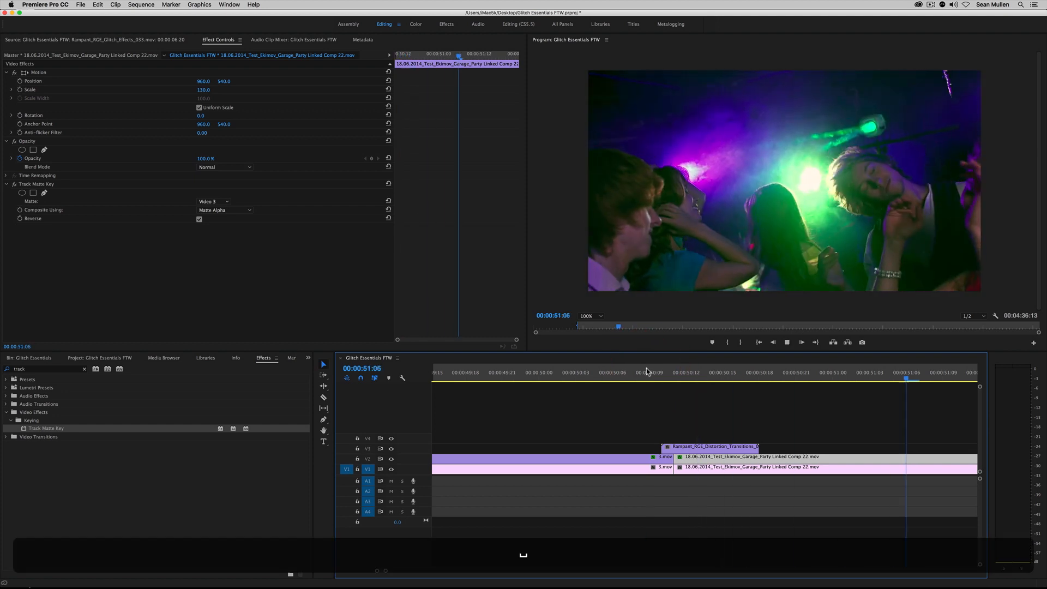
pyautogui.click(648, 378)
pyautogui.press('space')
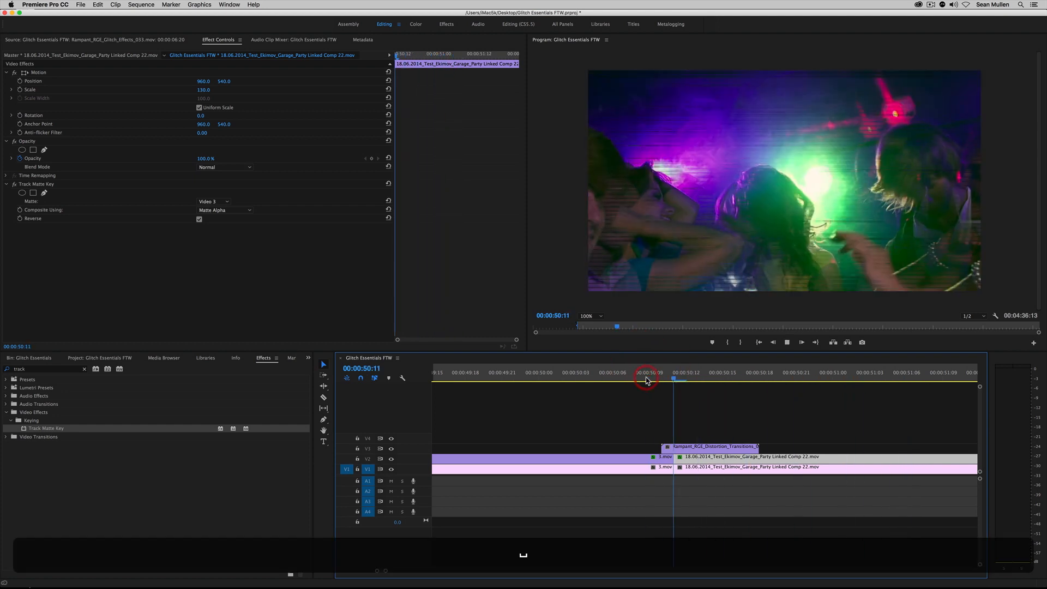
pyautogui.click(649, 378)
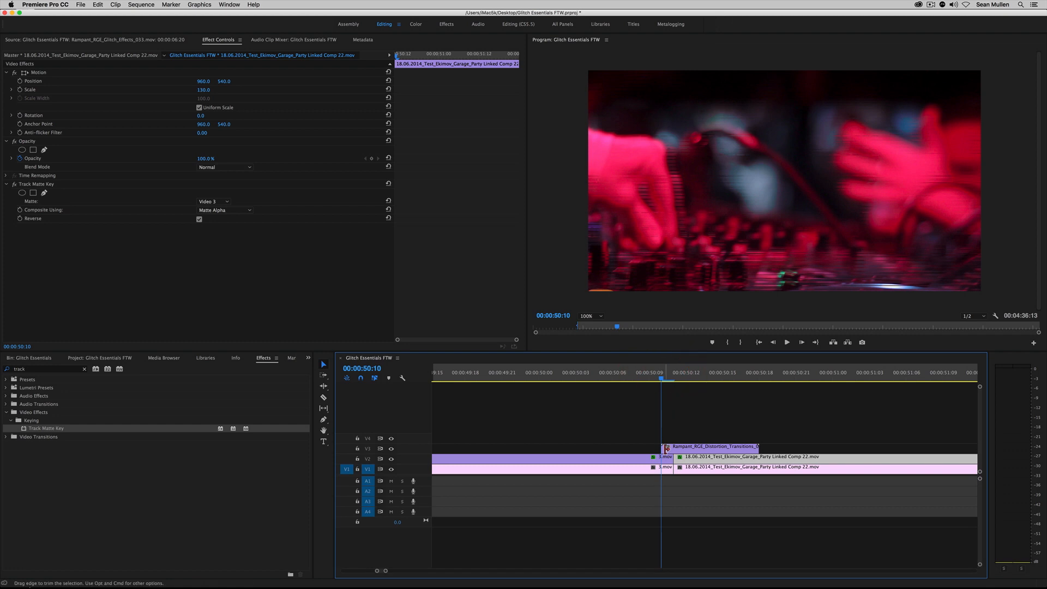
# Step: Set the Scale of the 3.mov clip on V2 to 160, and play the transition
pyautogui.click(663, 458)
pyautogui.click(204, 90)
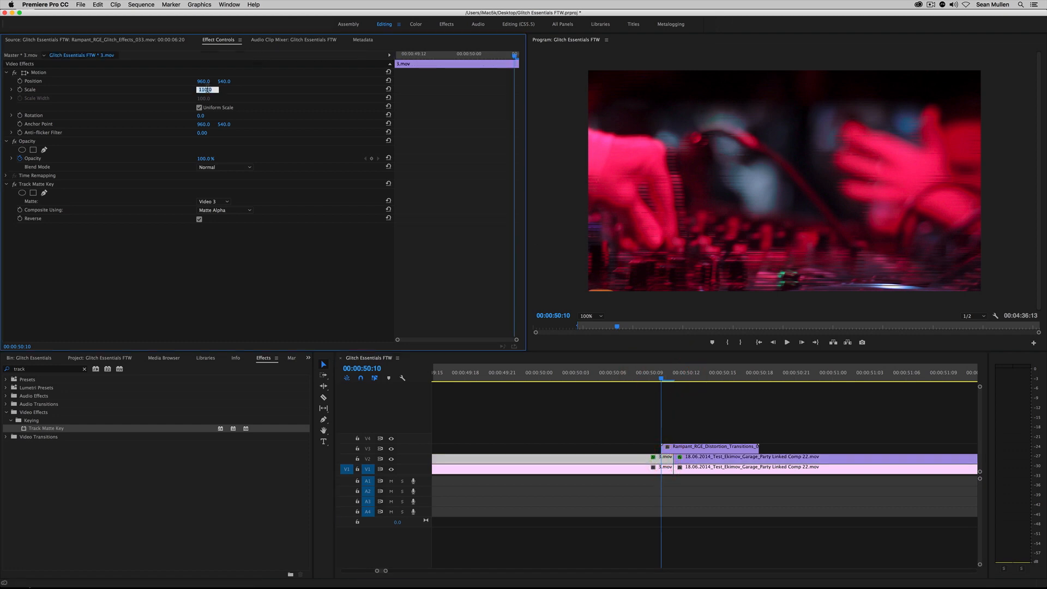
pyautogui.write('160')
pyautogui.press('Return')
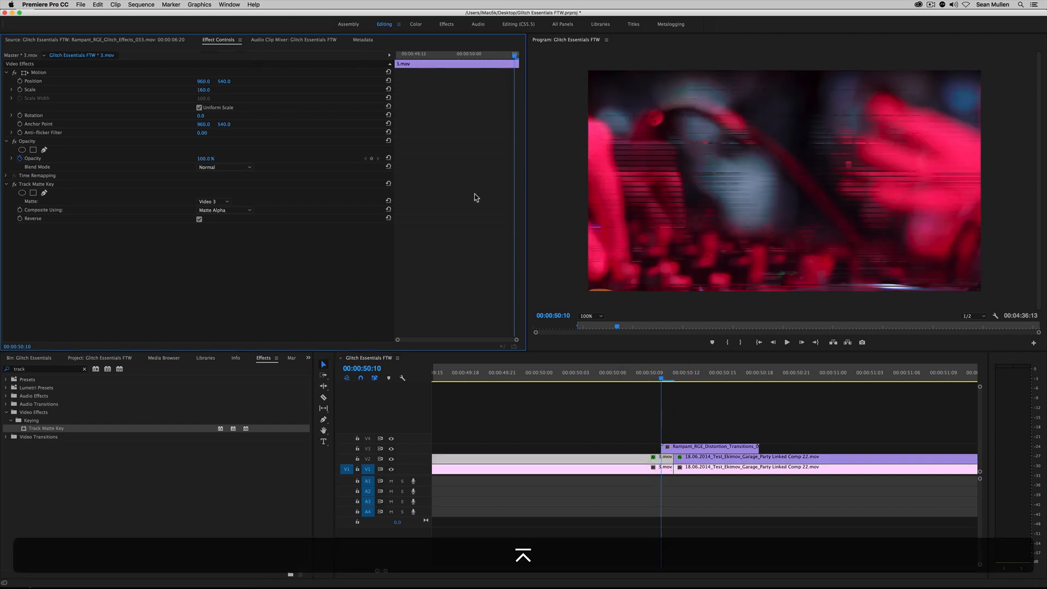
pyautogui.click(634, 377)
pyautogui.press('space')
pyautogui.click(619, 375)
# Step: Duplicate the Rampant_RGE_Distortion_Transitions_013.mov clip from V3 onto V4, and play the cut repeatedly
pyautogui.click(689, 454)
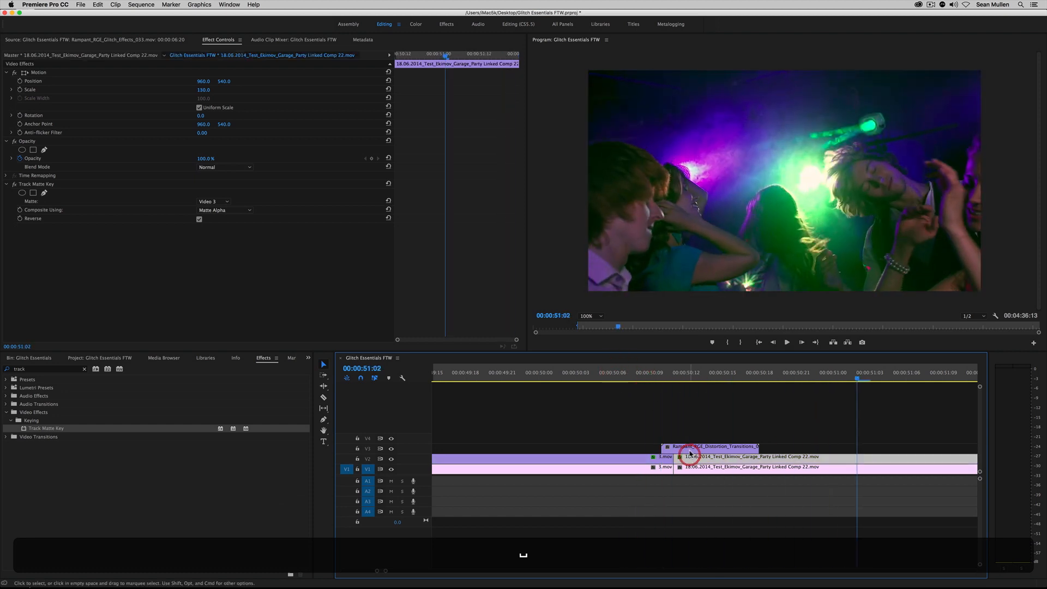
pyautogui.click(689, 447)
pyautogui.moveTo(689, 452); pyautogui.dragTo(690, 443)
pyautogui.click(654, 376)
pyautogui.press('space')
pyautogui.press('space')
pyautogui.click(647, 375)
pyautogui.press('space')
pyautogui.click(648, 376)
pyautogui.press('space')
pyautogui.press('space')
pyautogui.click(646, 375)
pyautogui.press('space')
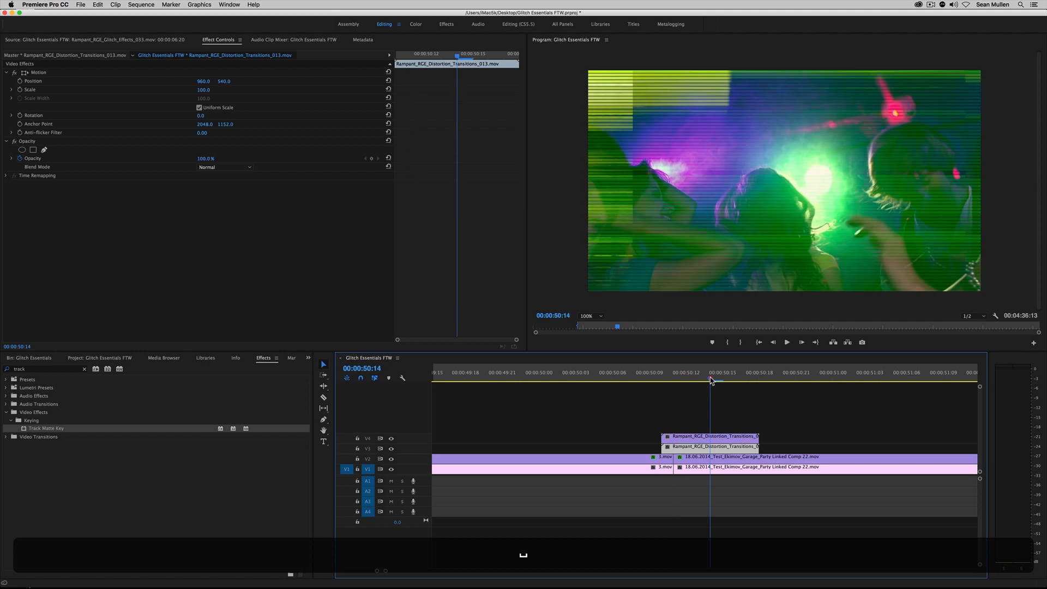
# Step: On the V4 distortion clip, turn off Opacity keyframing, set the blend mode to Screen and lower the opacity to about 51%
pyautogui.click(710, 439)
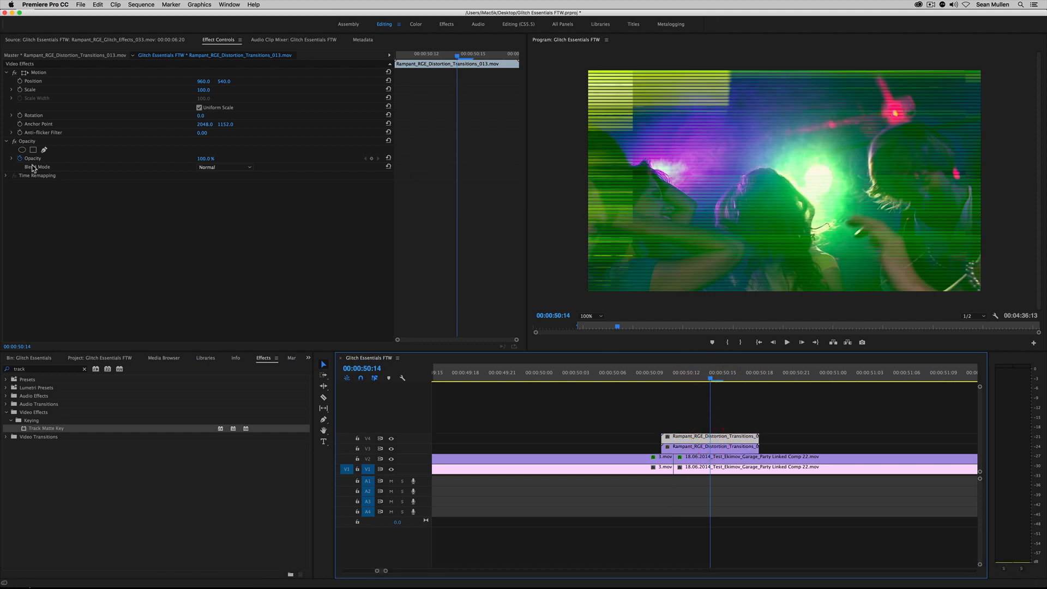
pyautogui.click(19, 159)
pyautogui.click(215, 168)
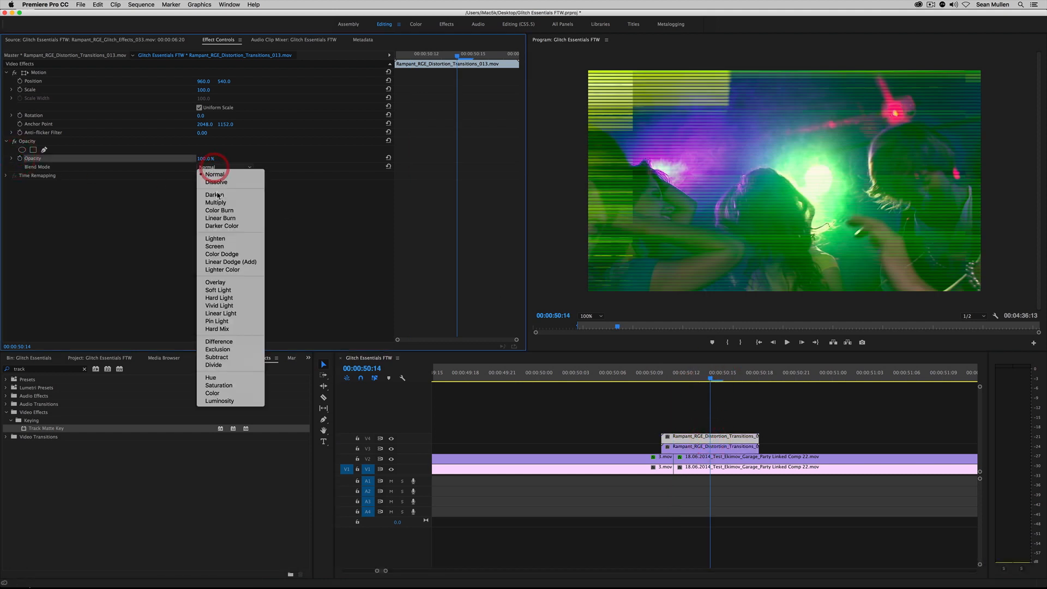
pyautogui.click(218, 244)
pyautogui.moveTo(198, 159); pyautogui.dragTo(170, 158)
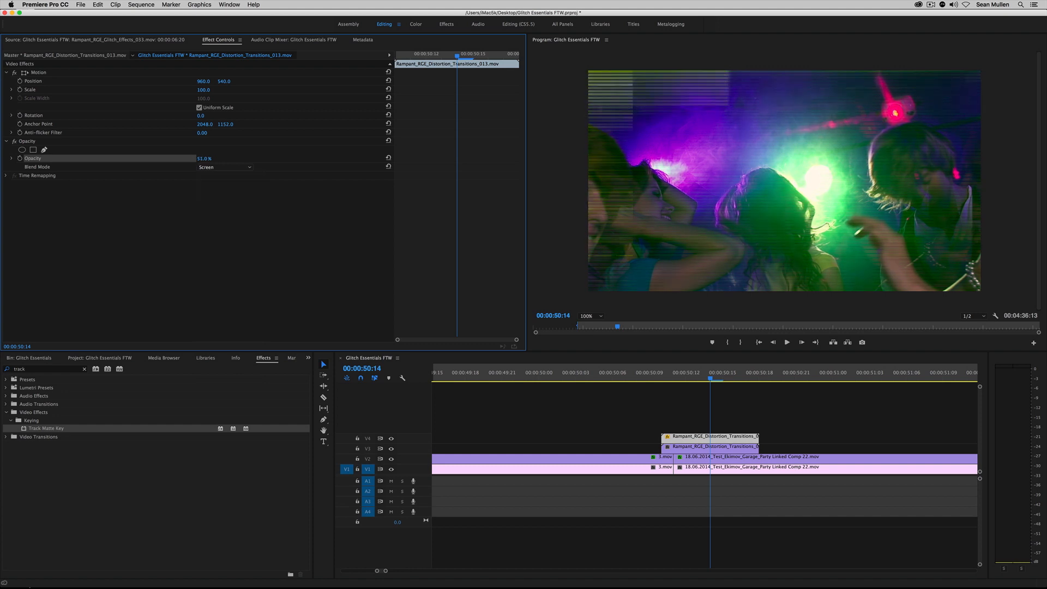
# Step: Play the transition repeatedly from before the cut to examine the screened V4 distortion layer over the clips below
pyautogui.press('space')
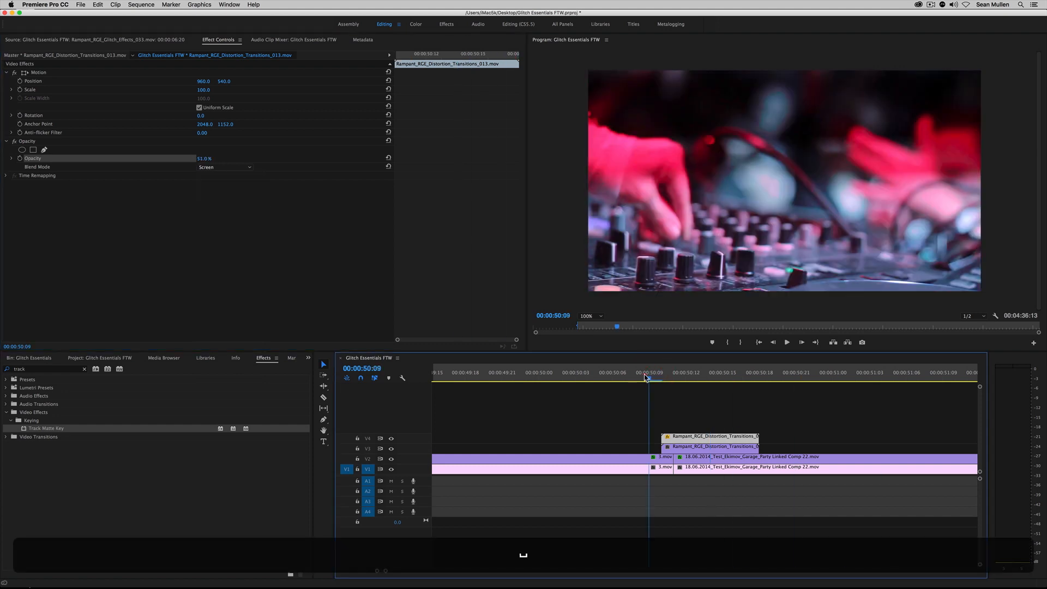
pyautogui.click(642, 377)
pyautogui.click(621, 376)
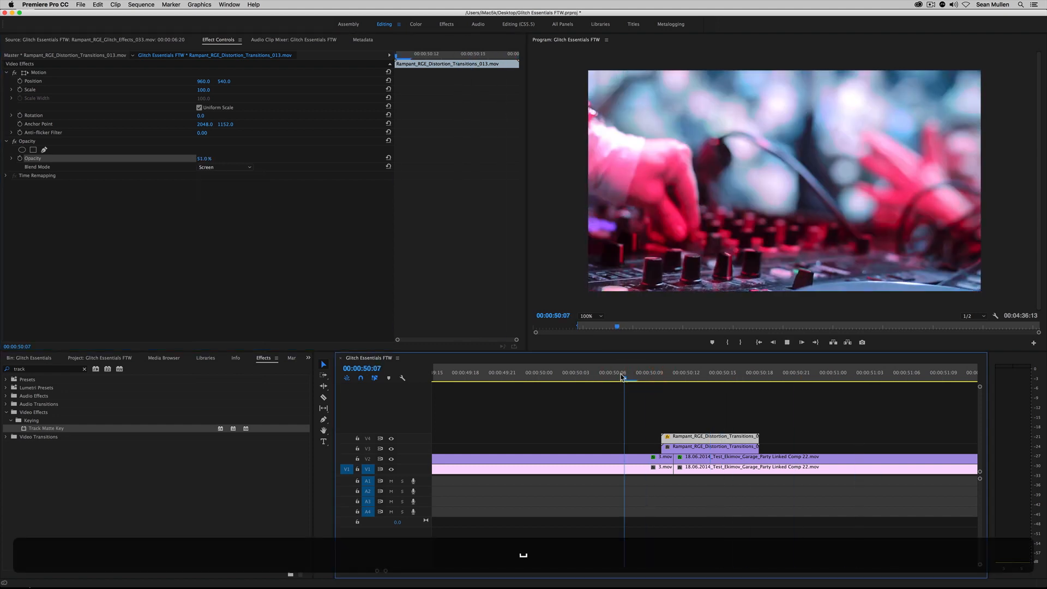
pyautogui.click(613, 376)
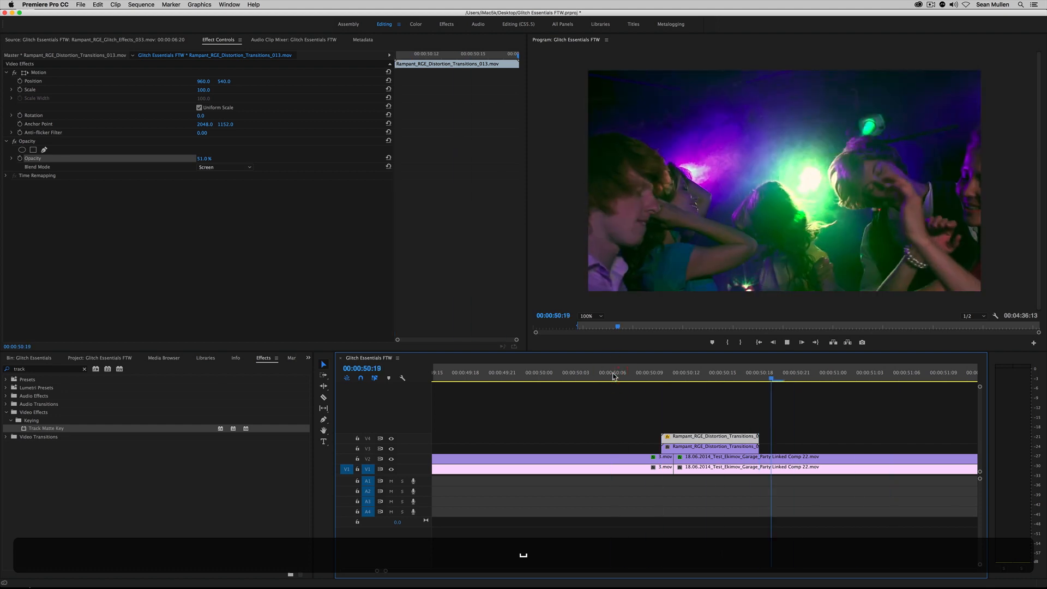
pyautogui.moveTo(617, 376); pyautogui.dragTo(592, 376)
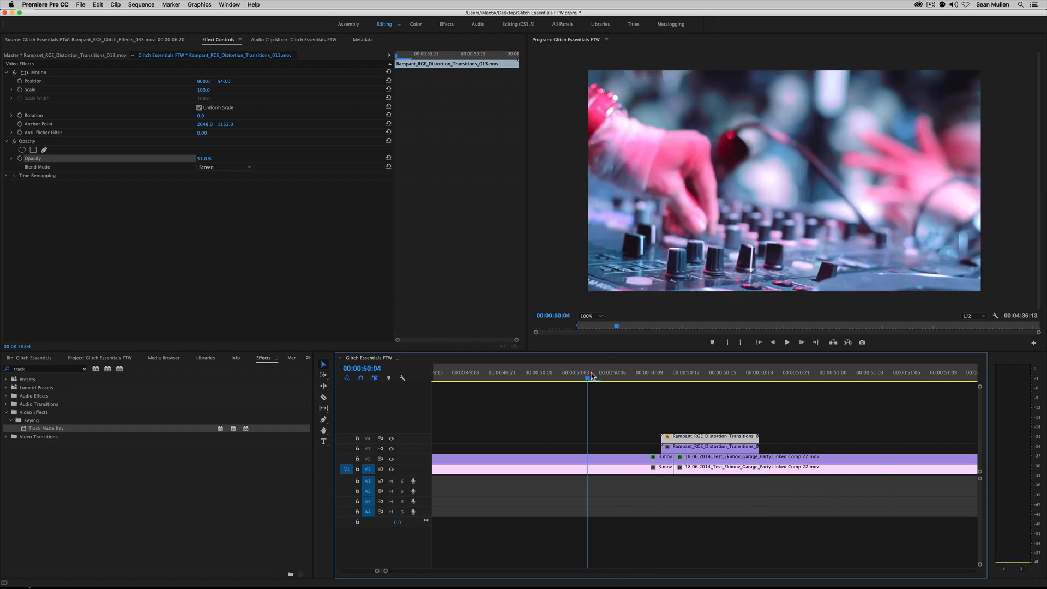
pyautogui.press('space')
pyautogui.click(636, 376)
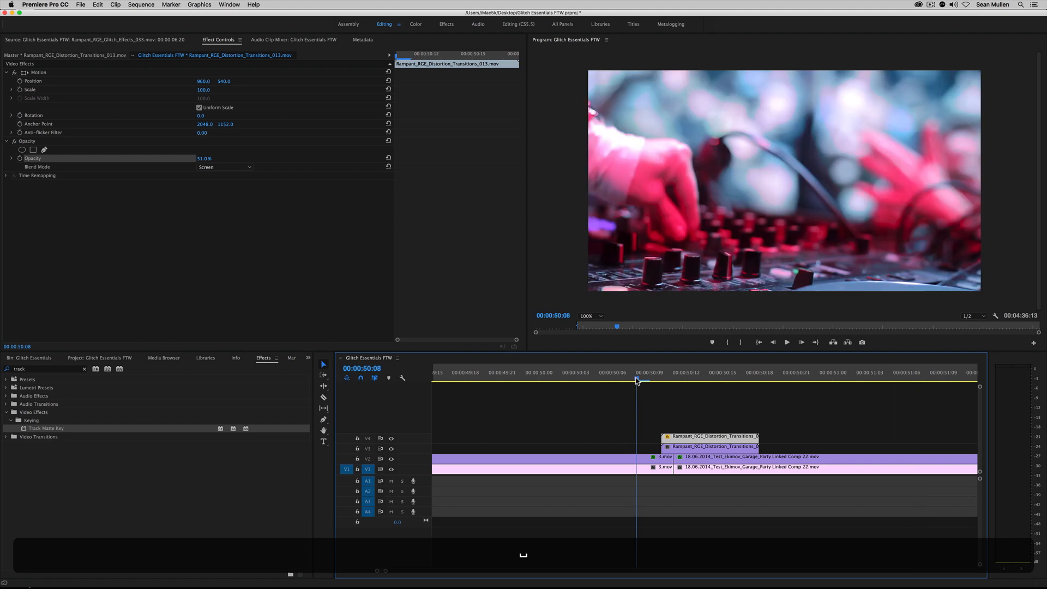
pyautogui.click(637, 376)
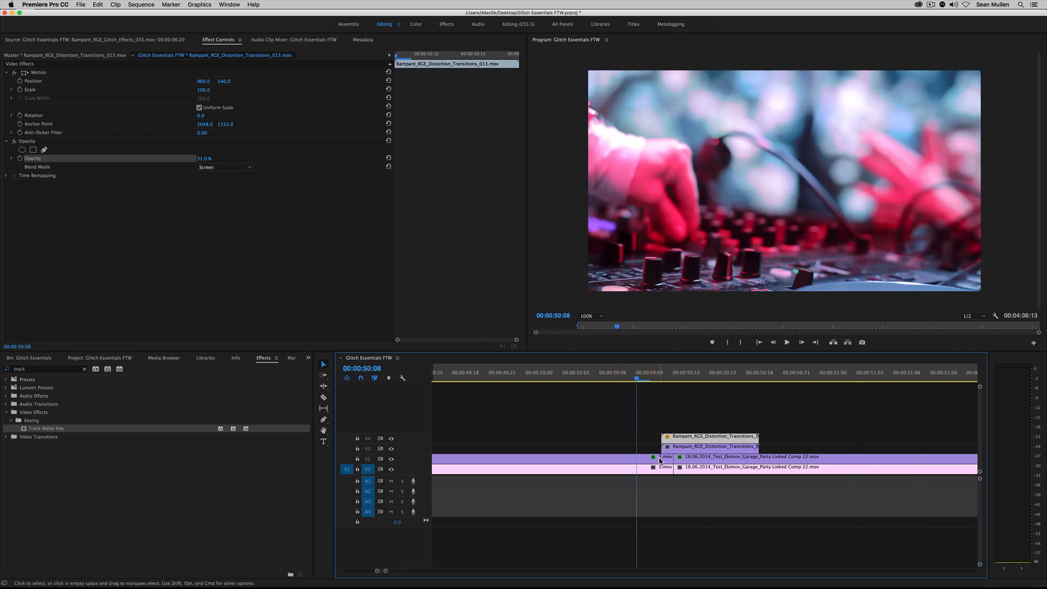
pyautogui.click(660, 459)
pyautogui.click(675, 450)
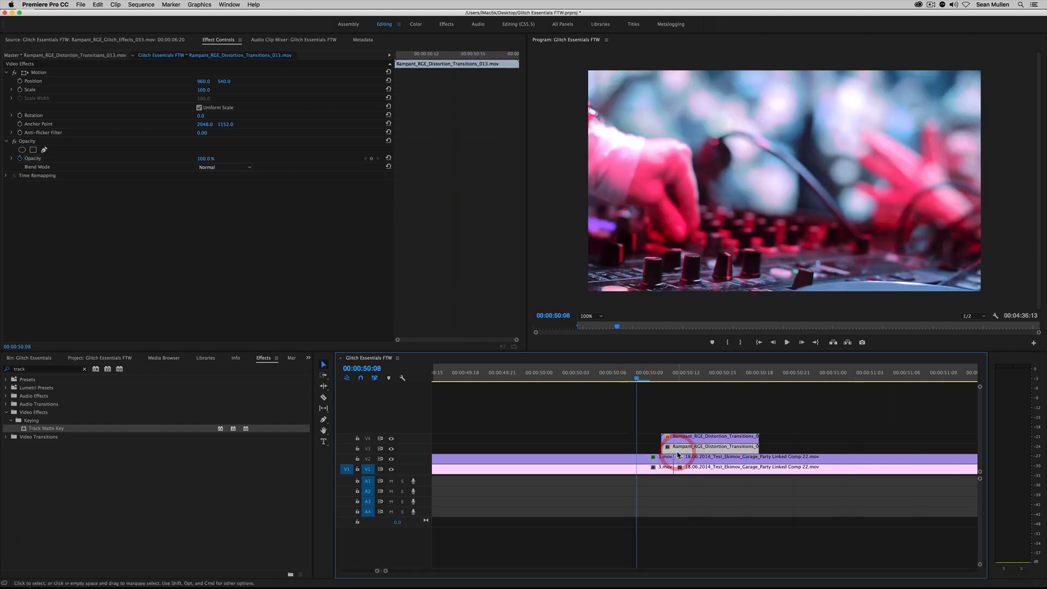
pyautogui.click(700, 461)
# Step: Shift the 18.06.2014_Test clips on V1 and V2 to start at 00:00:51:00 and the 3.mov clips to end at 00:00:50:19
pyautogui.moveTo(649, 377); pyautogui.dragTo(690, 383)
pyautogui.moveTo(796, 484); pyautogui.dragTo(947, 458)
pyautogui.moveTo(676, 462); pyautogui.dragTo(768, 455)
pyautogui.moveTo(676, 467); pyautogui.dragTo(752, 468)
pyautogui.moveTo(603, 467); pyautogui.dragTo(653, 467)
pyautogui.click(649, 379)
pyautogui.press('space')
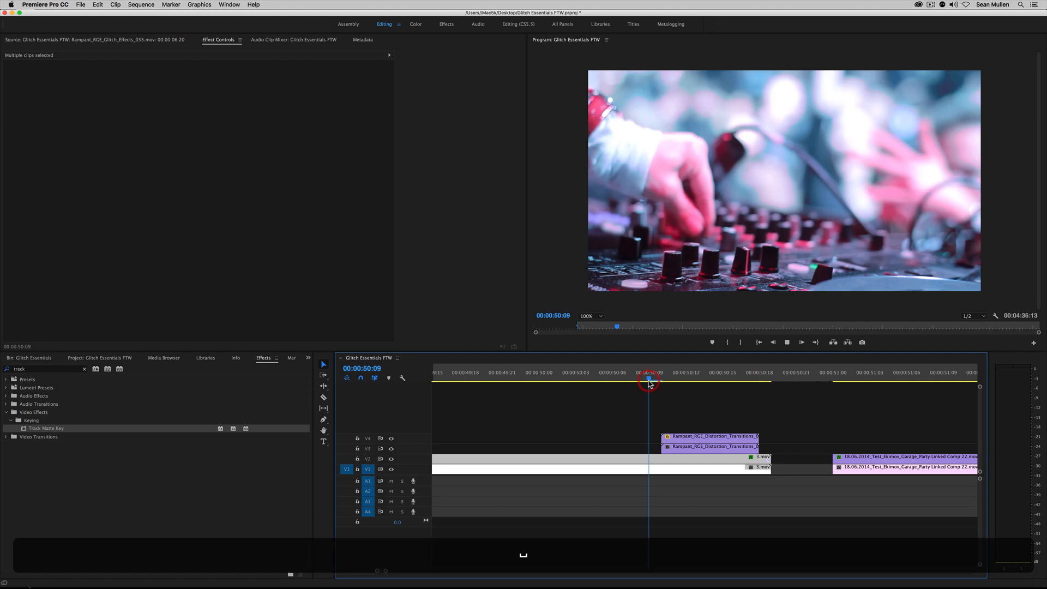
pyautogui.moveTo(649, 379); pyautogui.dragTo(704, 383)
pyautogui.click(682, 381)
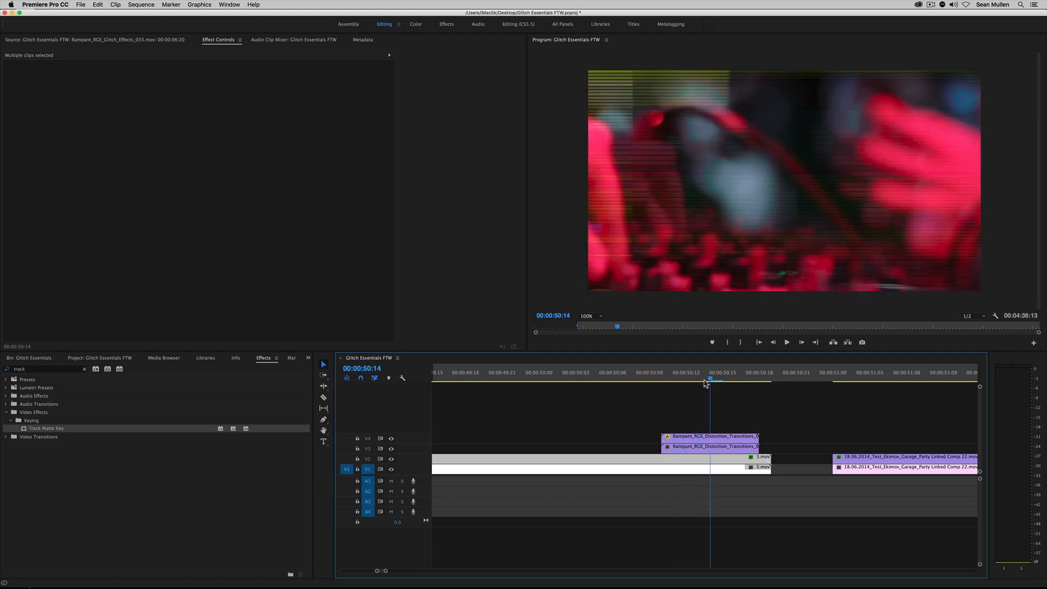
# Step: Move the 3.mov and 18.06.2014_Test clips on V1 and V2 to meet at 00:00:50:14, and play the cut
pyautogui.moveTo(767, 466); pyautogui.dragTo(710, 466)
pyautogui.moveTo(842, 467); pyautogui.dragTo(714, 468)
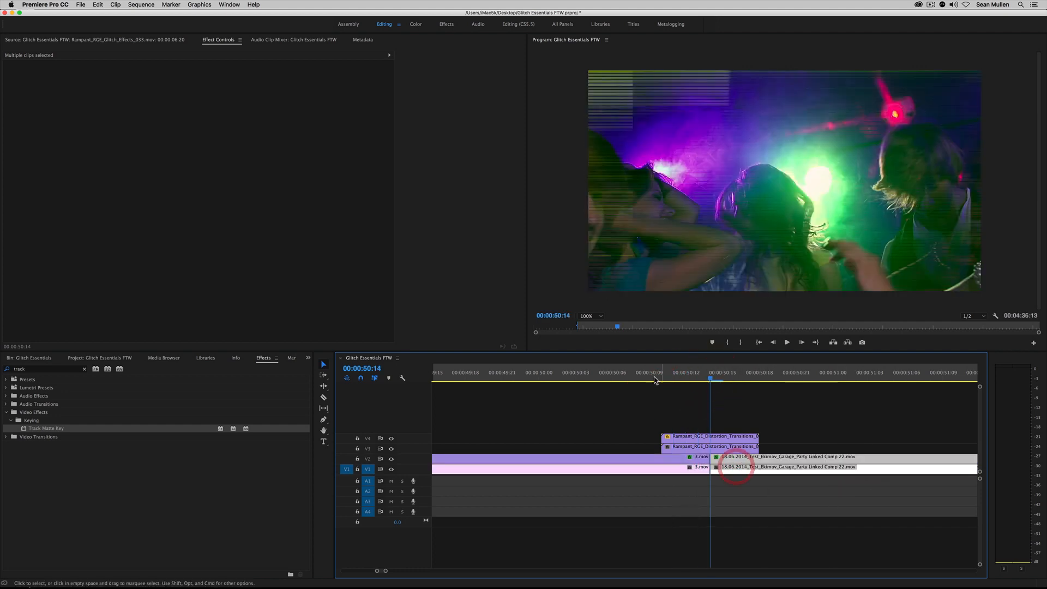
pyautogui.click(643, 375)
pyautogui.press('space')
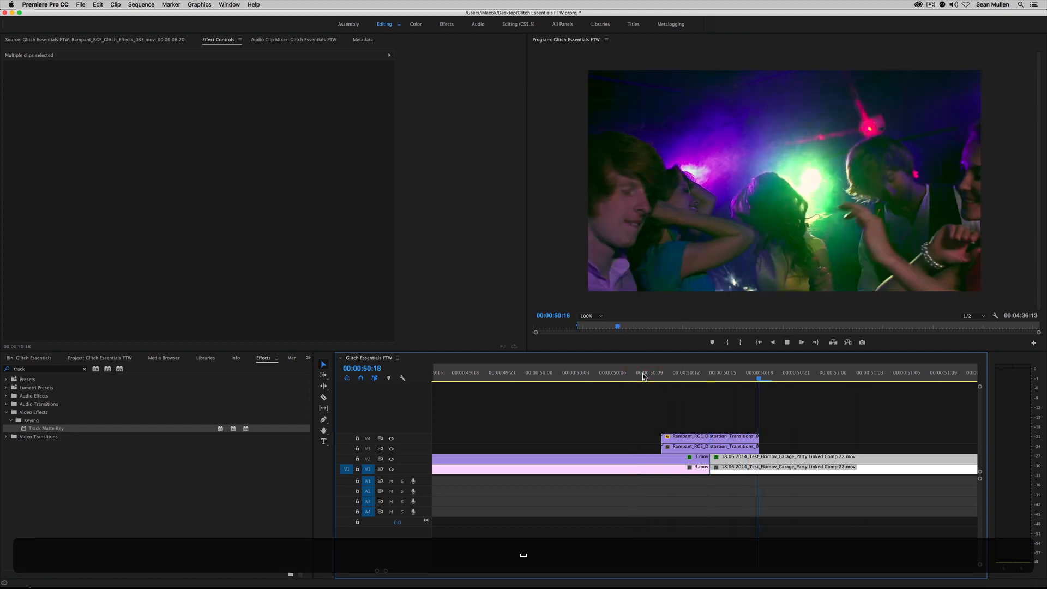
pyautogui.click(643, 376)
pyautogui.press('space')
# Step: Shift the clips on V1 and V2 so their cut falls at about 00:00:50:12, and preview the transition
pyautogui.moveTo(642, 377); pyautogui.dragTo(695, 388)
pyautogui.moveTo(772, 492); pyautogui.dragTo(700, 459)
pyautogui.click(649, 380)
pyautogui.press('space')
pyautogui.click(649, 378)
pyautogui.moveTo(650, 380); pyautogui.dragTo(675, 380)
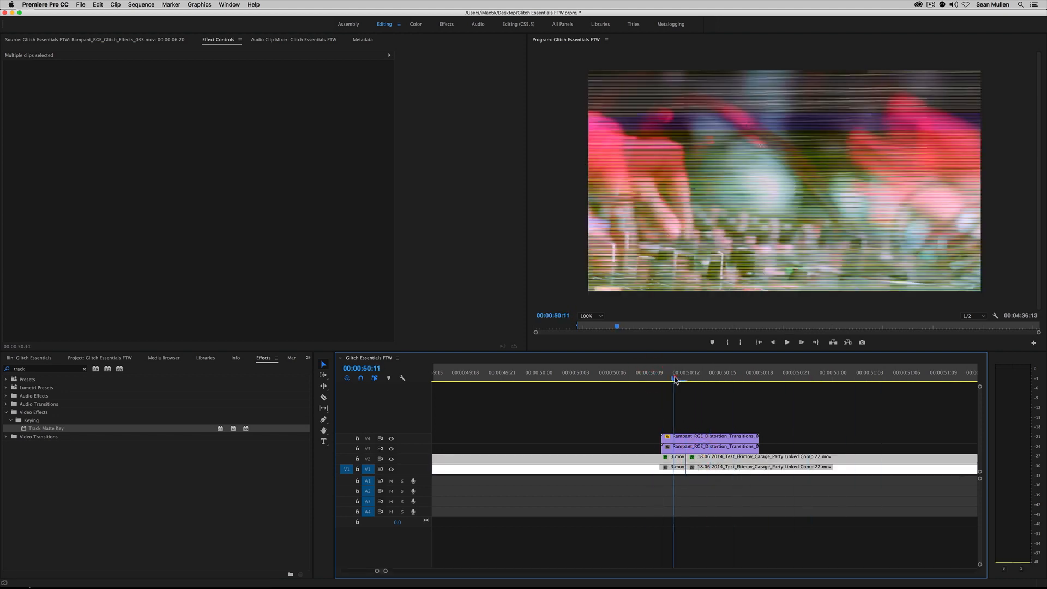
# Step: Find the Tint effect and apply it to the 3.mov clip on V2
pyautogui.click(713, 487)
pyautogui.moveTo(676, 377); pyautogui.dragTo(680, 378)
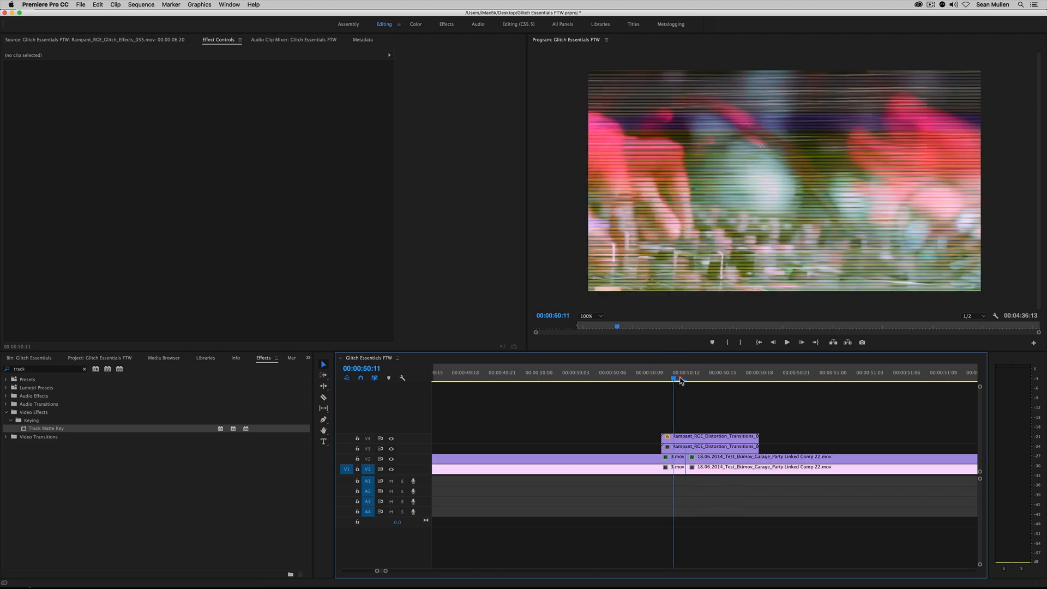
pyautogui.click(676, 460)
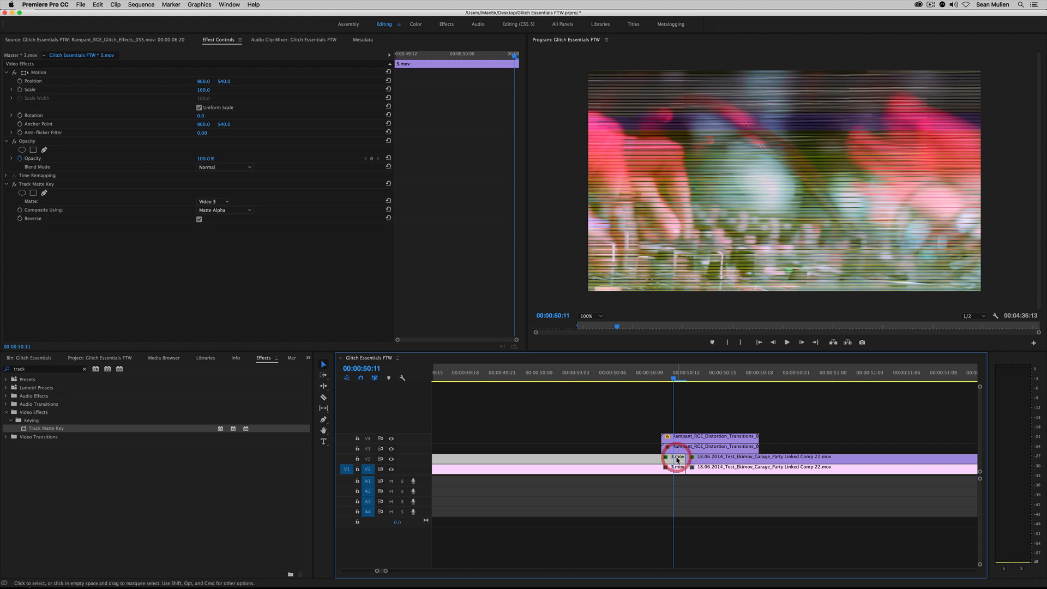
pyautogui.click(308, 359)
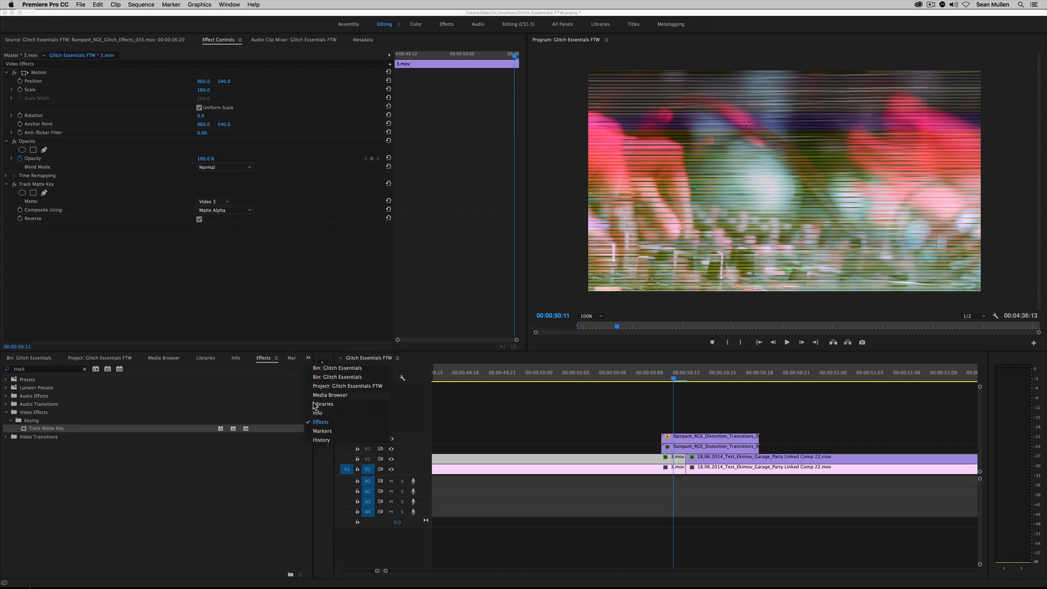
pyautogui.click(60, 369)
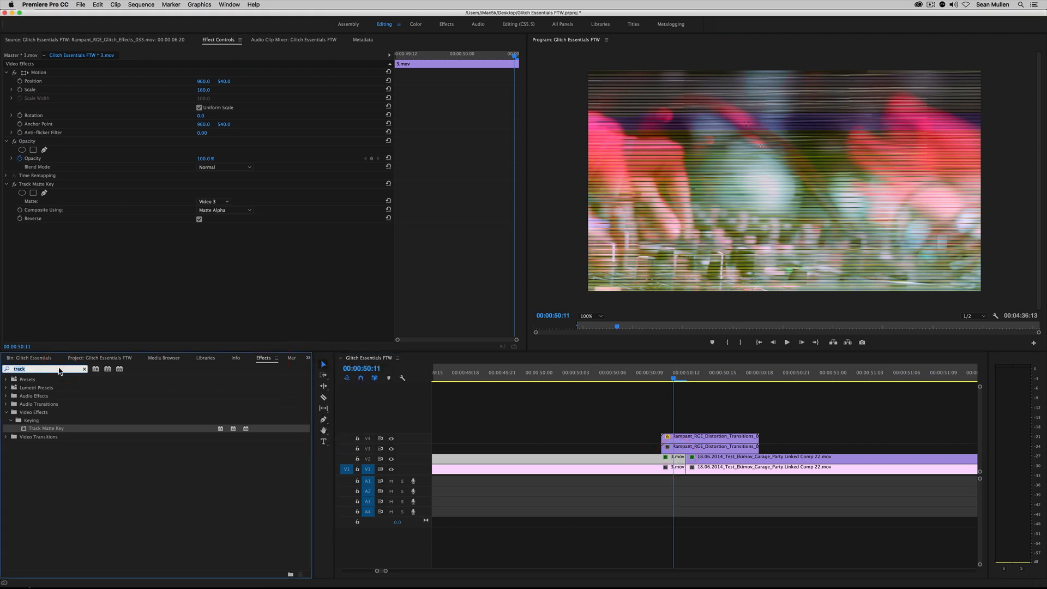
pyautogui.write('tint')
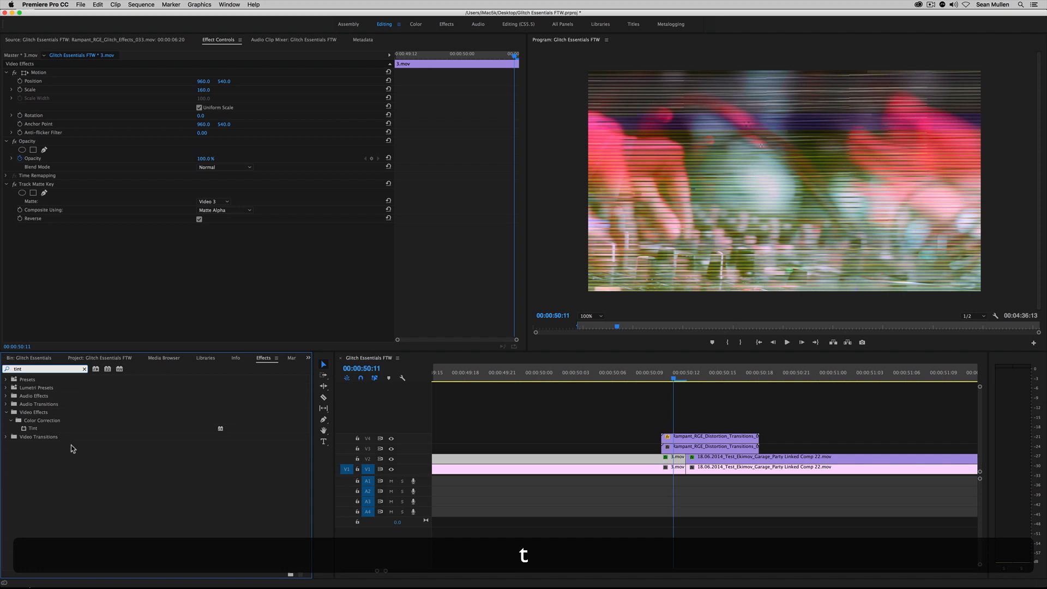
pyautogui.click(41, 430)
pyautogui.moveTo(583, 445); pyautogui.dragTo(667, 457)
# Step: Copy the Tint effect from the V2 3.mov clip onto the V2 18.06.2014_Test clip
pyautogui.click(25, 227)
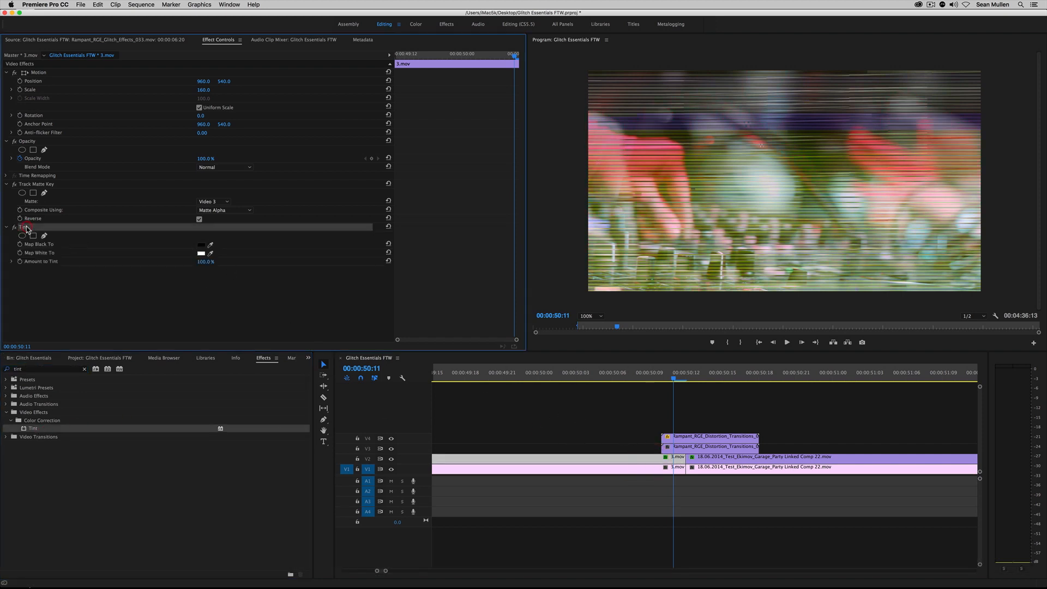
pyautogui.click(713, 460)
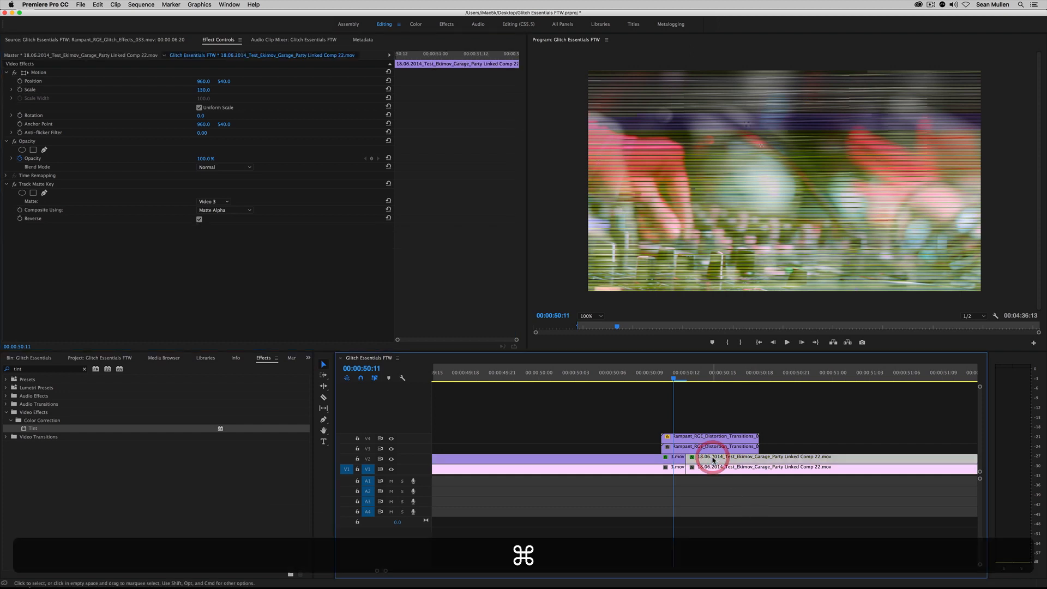
pyautogui.press('super+v')
# Step: Play the transition from before the cut several times to examine the tinted V2 clips inside the distortion
pyautogui.moveTo(626, 376); pyautogui.dragTo(639, 379)
pyautogui.press('space')
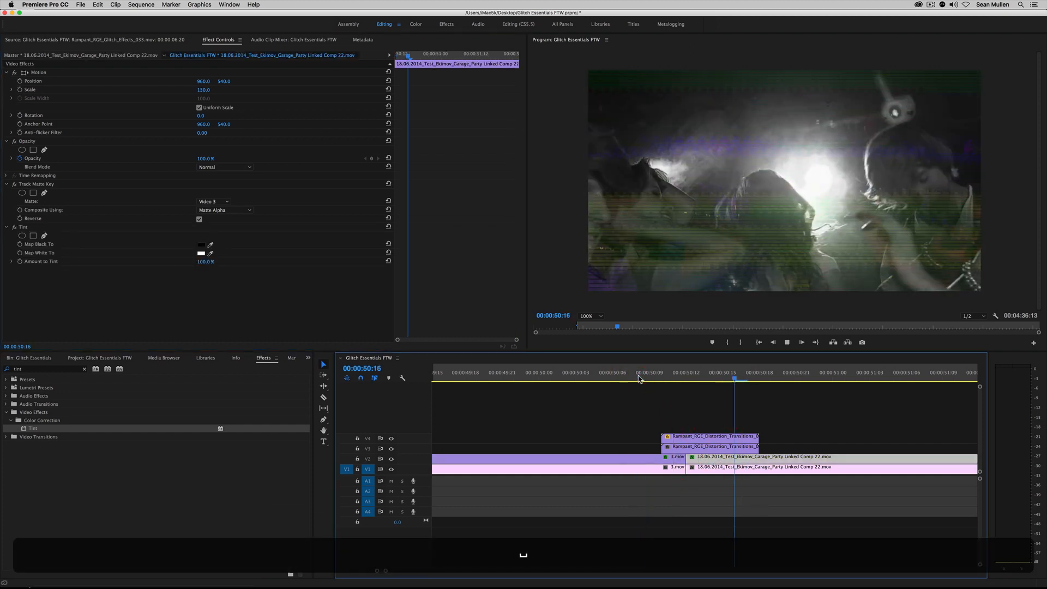
pyautogui.click(639, 379)
pyautogui.press('space')
pyautogui.moveTo(639, 379); pyautogui.dragTo(621, 367)
pyautogui.press('space')
pyautogui.press('space')
# Step: Split the 3.mov clip on V2 at 00:00:50:10 and delete the portion before the split
pyautogui.click(670, 376)
pyautogui.moveTo(670, 376)
pyautogui.mouseDown()
pyautogui.moveTo(710, 379)
pyautogui.moveTo(654, 380)
pyautogui.mouseUp()
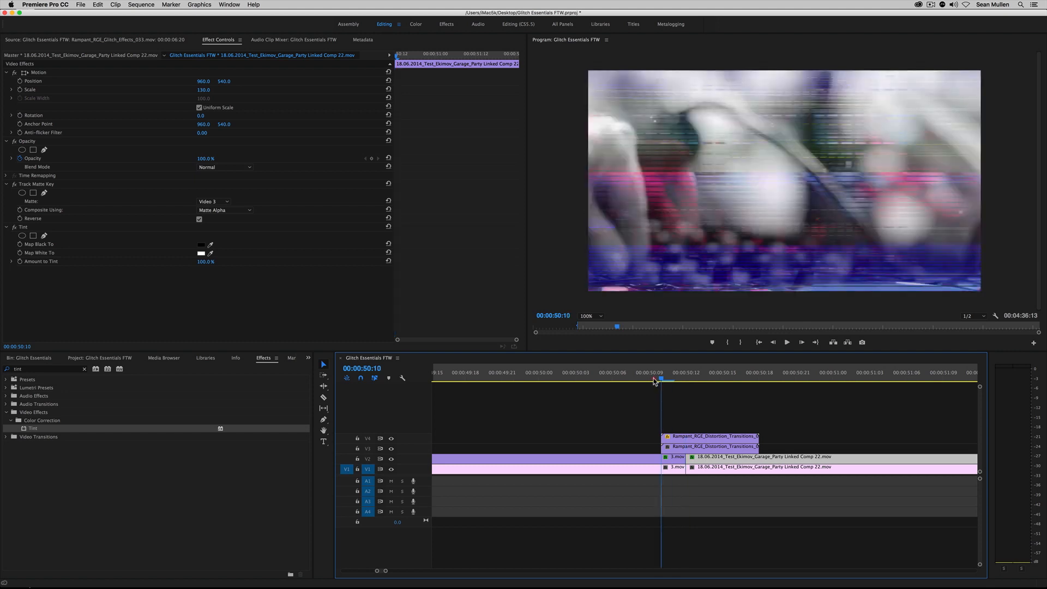
pyautogui.click(655, 380)
pyautogui.click(660, 381)
pyautogui.click(323, 399)
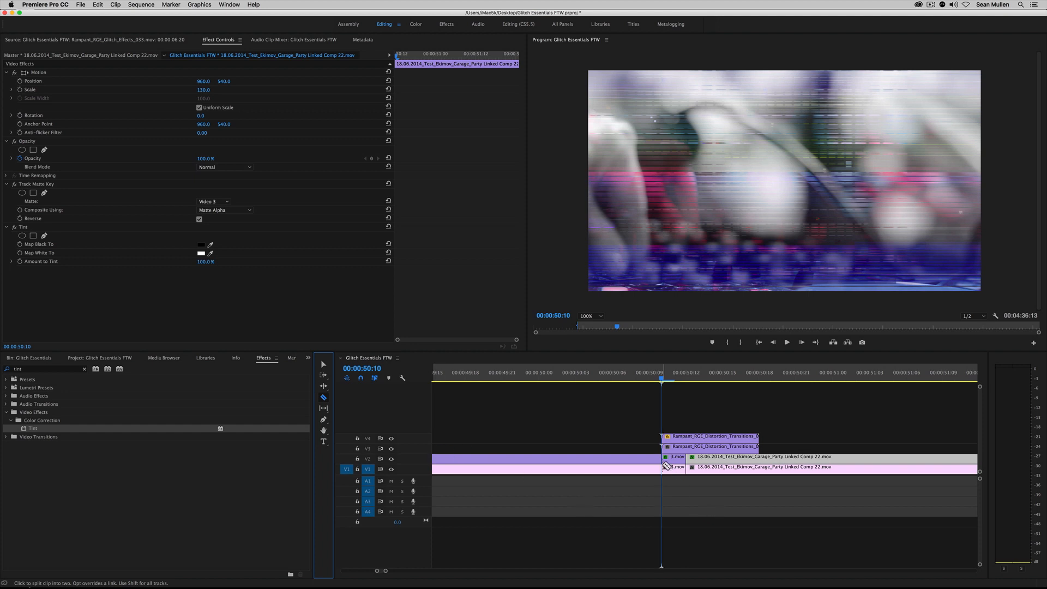
pyautogui.click(664, 461)
pyautogui.click(323, 364)
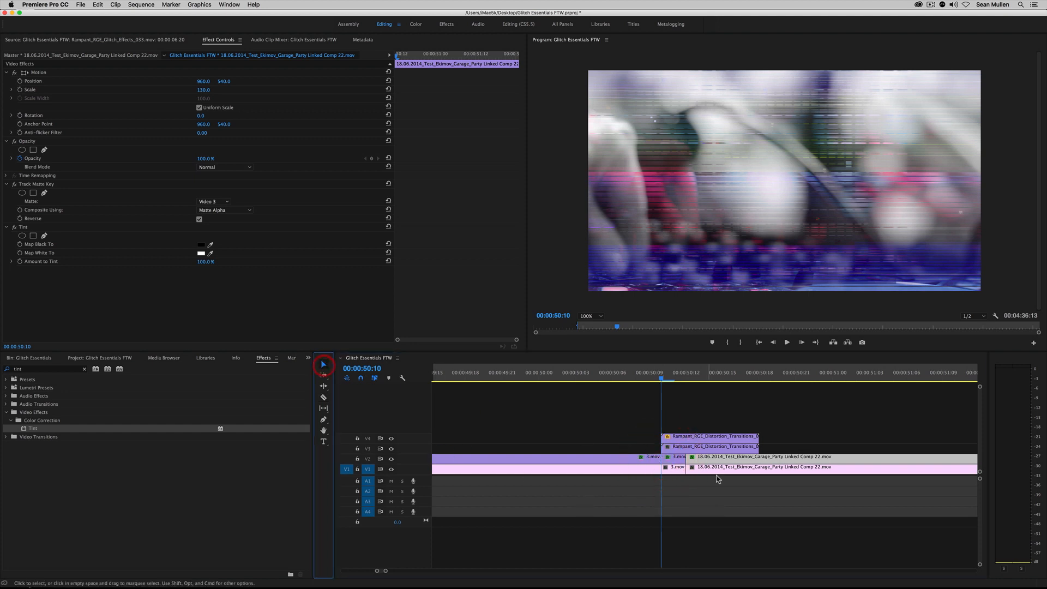
pyautogui.click(641, 461)
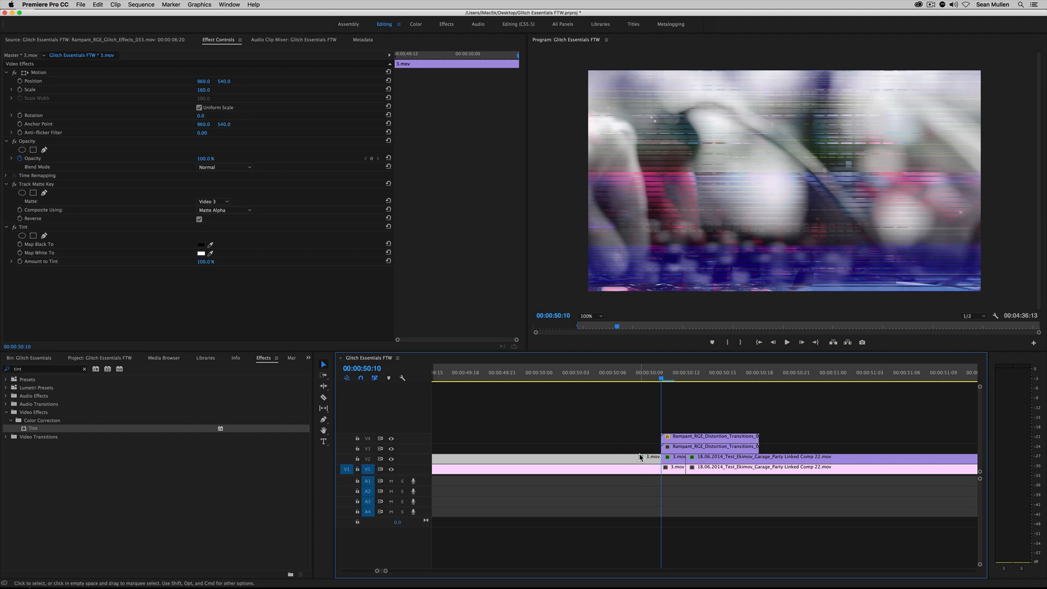
pyautogui.press('BackSpace')
# Step: Move the remaining V2 3.mov piece back to about 00:00:49:19 and extend the V2 18.06.2014_Test clip's start to 00:00:50:10
pyautogui.click(681, 464)
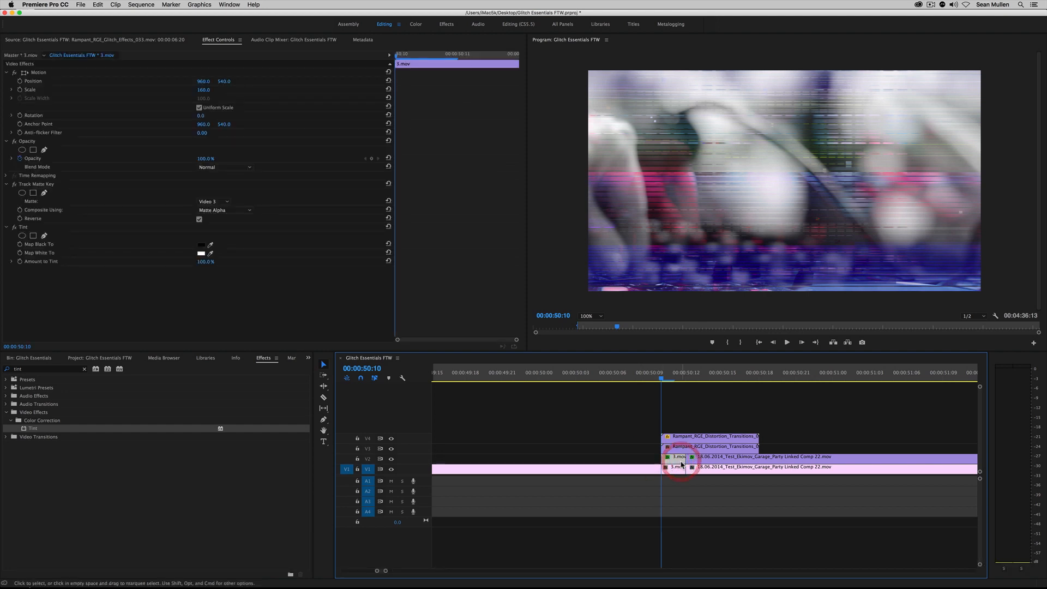
pyautogui.moveTo(681, 463); pyautogui.dragTo(650, 461)
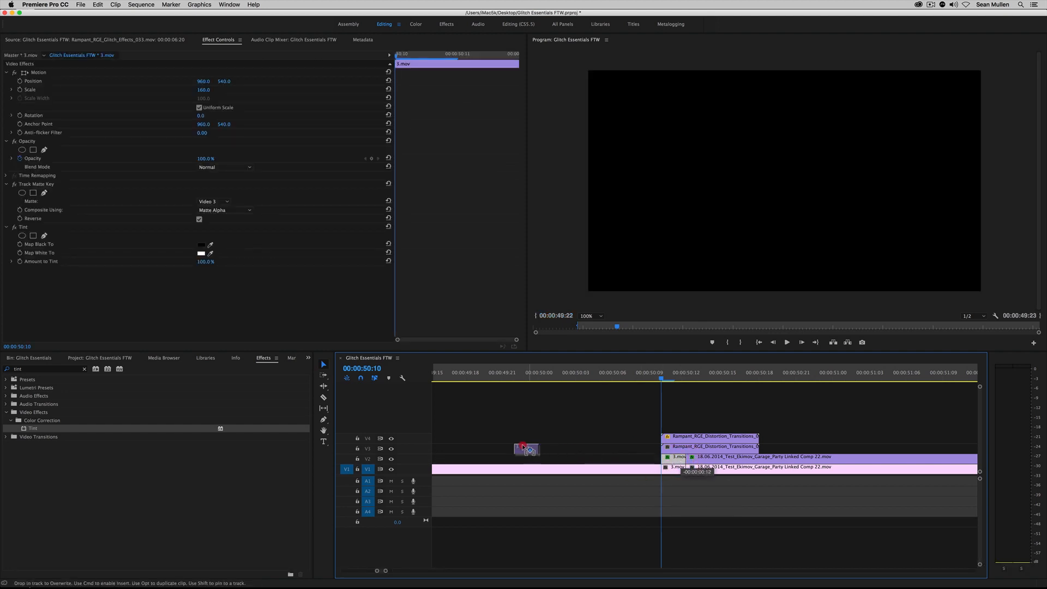
pyautogui.moveTo(492, 456); pyautogui.dragTo(492, 456)
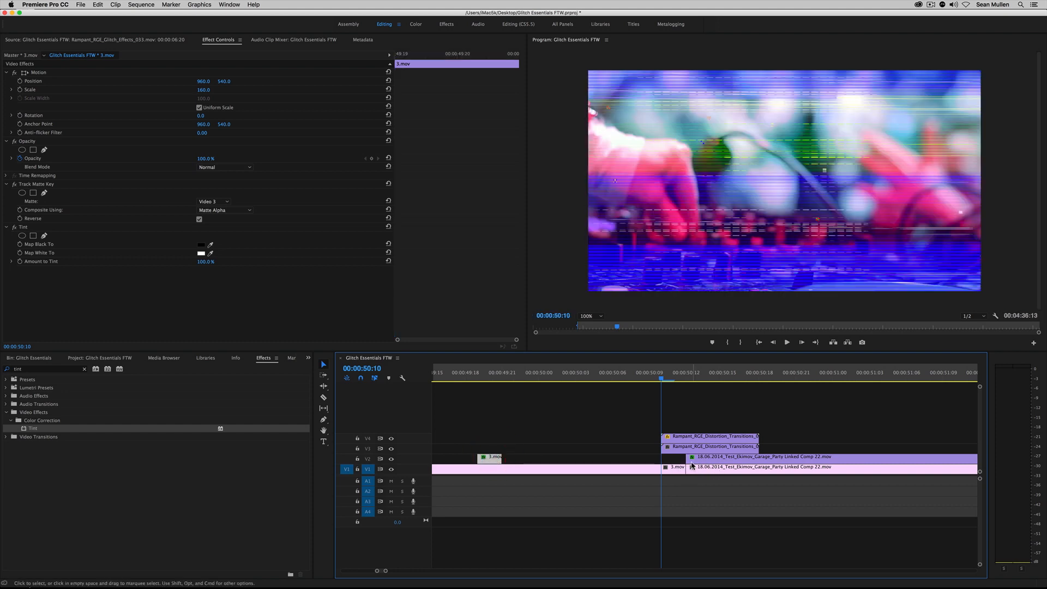
pyautogui.moveTo(686, 458); pyautogui.dragTo(661, 458)
pyautogui.click(724, 462)
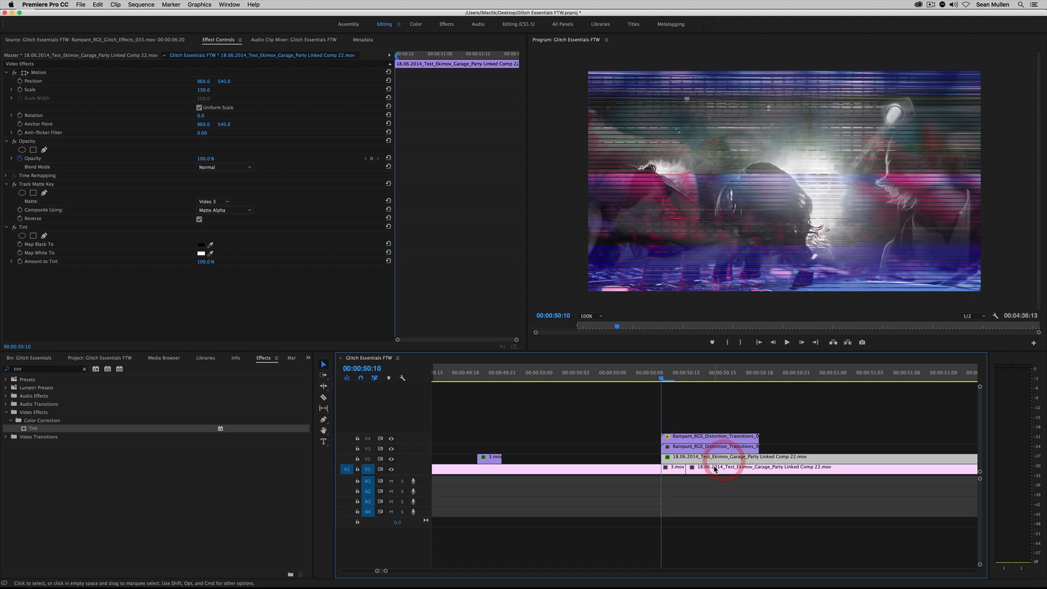
pyautogui.click(714, 467)
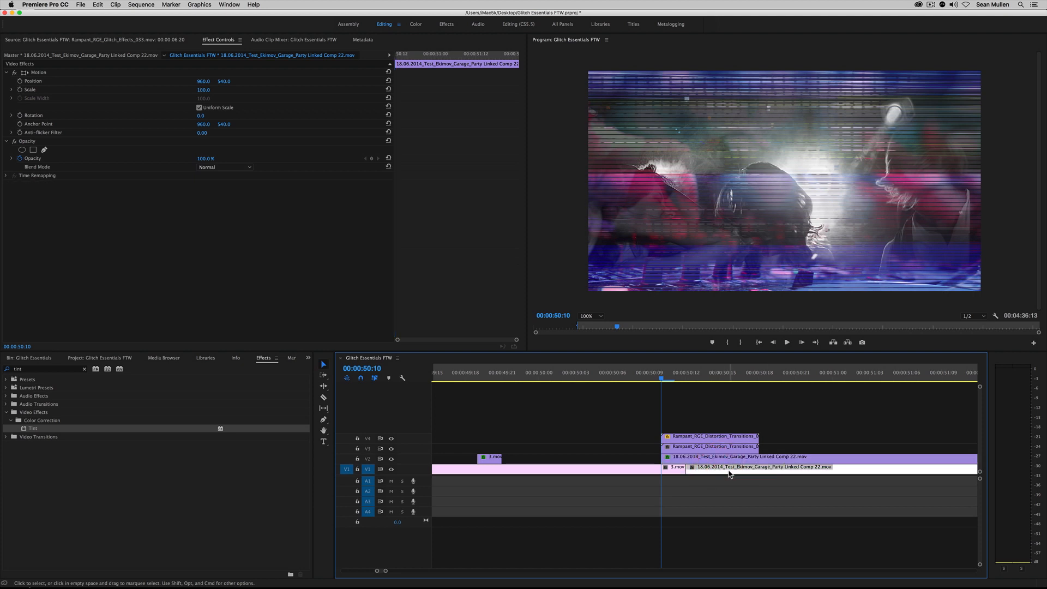
pyautogui.click(725, 462)
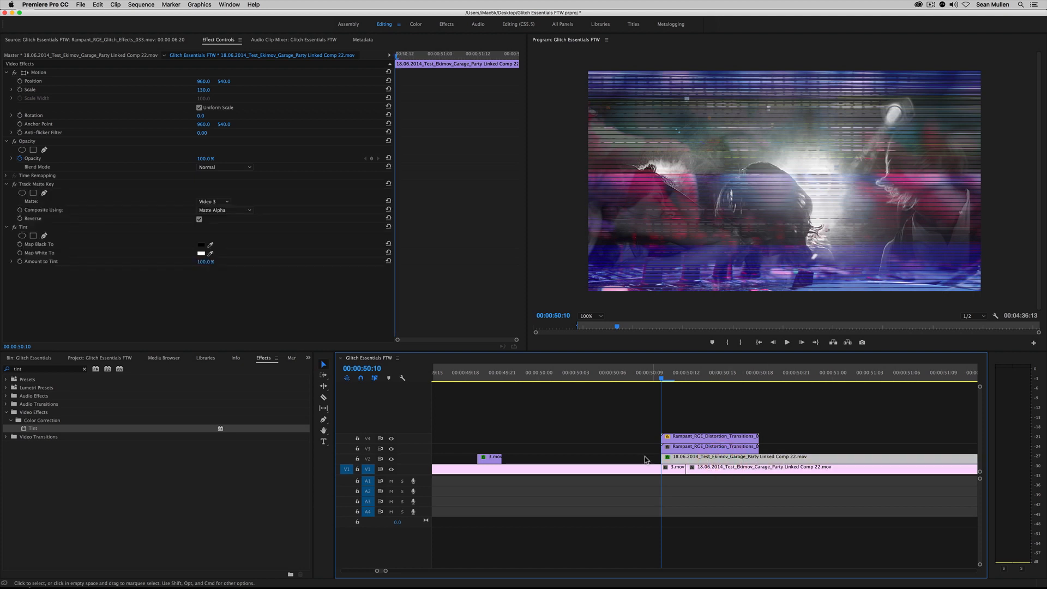
# Step: Play the transition to examine the incoming party shot appearing inside the distortion before the V1 cut
pyautogui.moveTo(648, 377)
pyautogui.mouseDown()
pyautogui.moveTo(785, 380)
pyautogui.moveTo(630, 380)
pyautogui.mouseUp()
pyautogui.press('space')
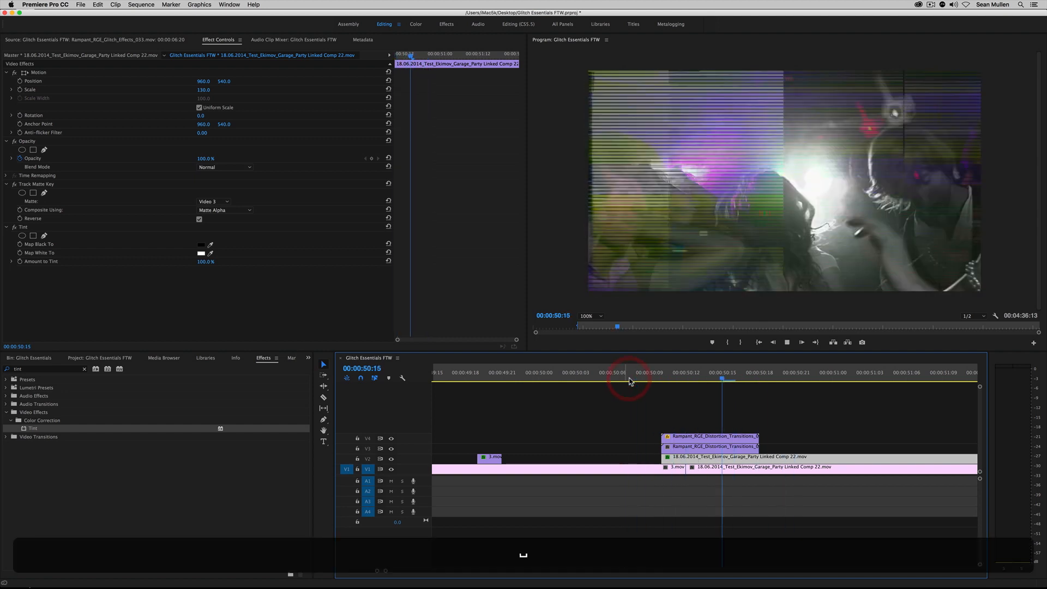
pyautogui.press('space')
pyautogui.press('space')
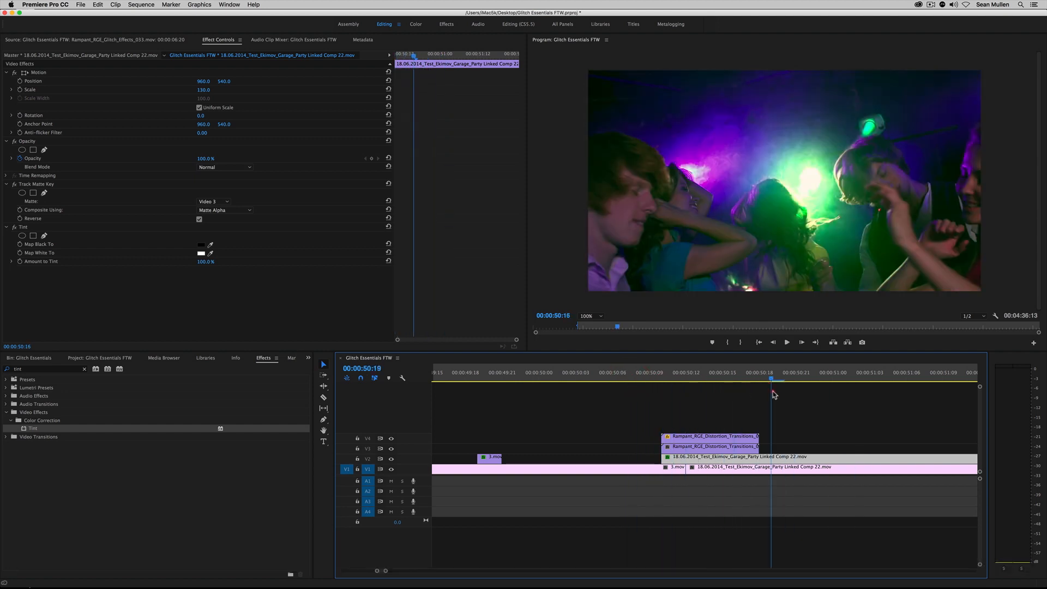
# Step: Shift the V3 and V4 distortion clips and the V2 18.06.2014_Test clip to start at 00:00:50:08
pyautogui.press('space')
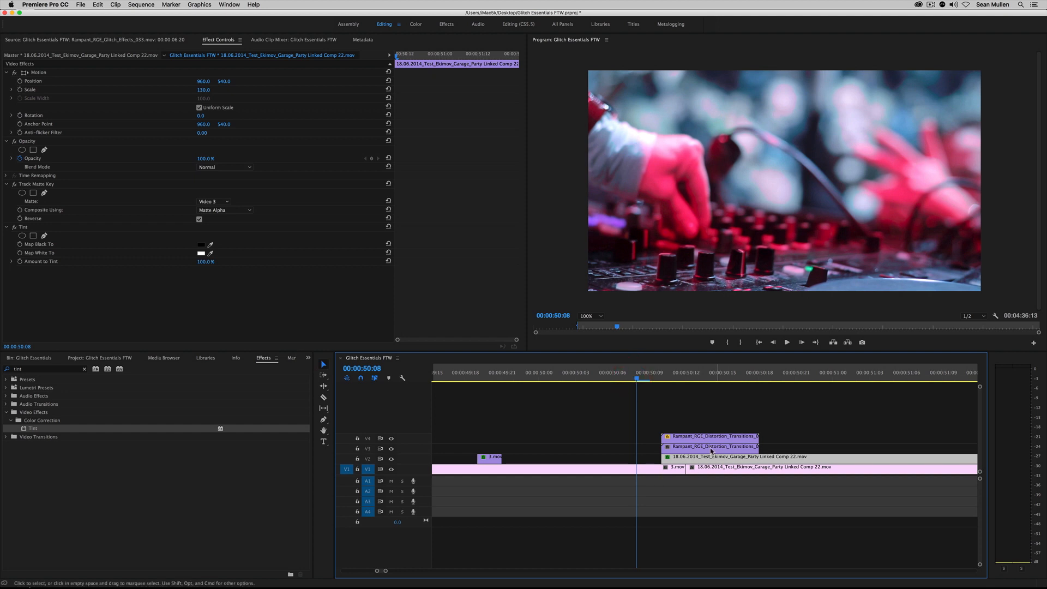
pyautogui.moveTo(671, 411); pyautogui.dragTo(710, 455)
pyautogui.moveTo(712, 457); pyautogui.dragTo(690, 457)
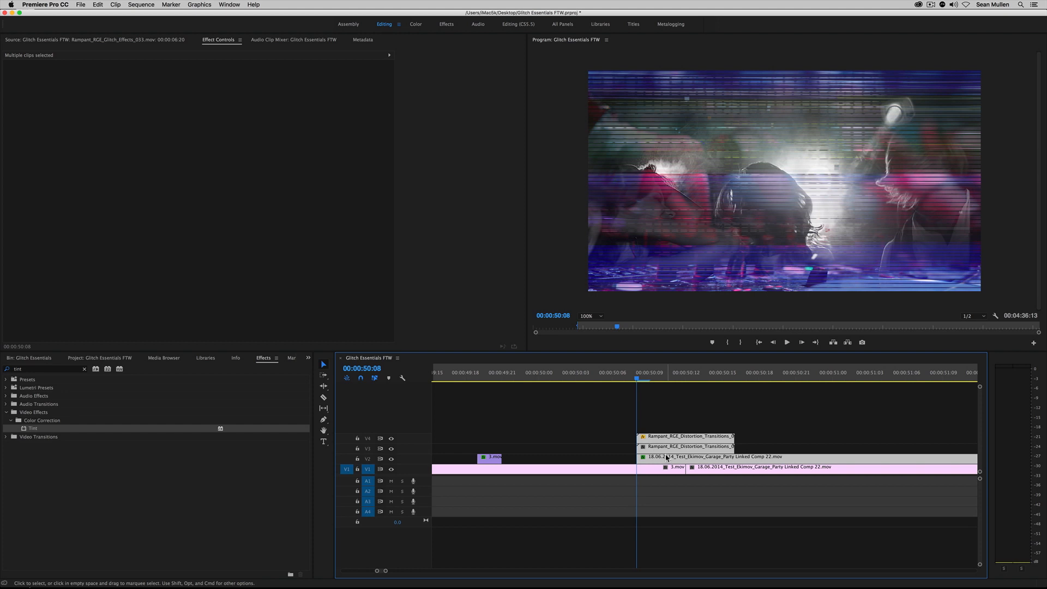
# Step: Trim the V2 18.06.2014_Test clip to start at the V1 cut, place 3.mov before it from 00:00:50:06, and play the transition
pyautogui.moveTo(666, 458); pyautogui.dragTo(749, 464)
pyautogui.click(743, 449)
pyautogui.moveTo(493, 458); pyautogui.dragTo(612, 456)
pyautogui.click(624, 378)
pyautogui.press('space')
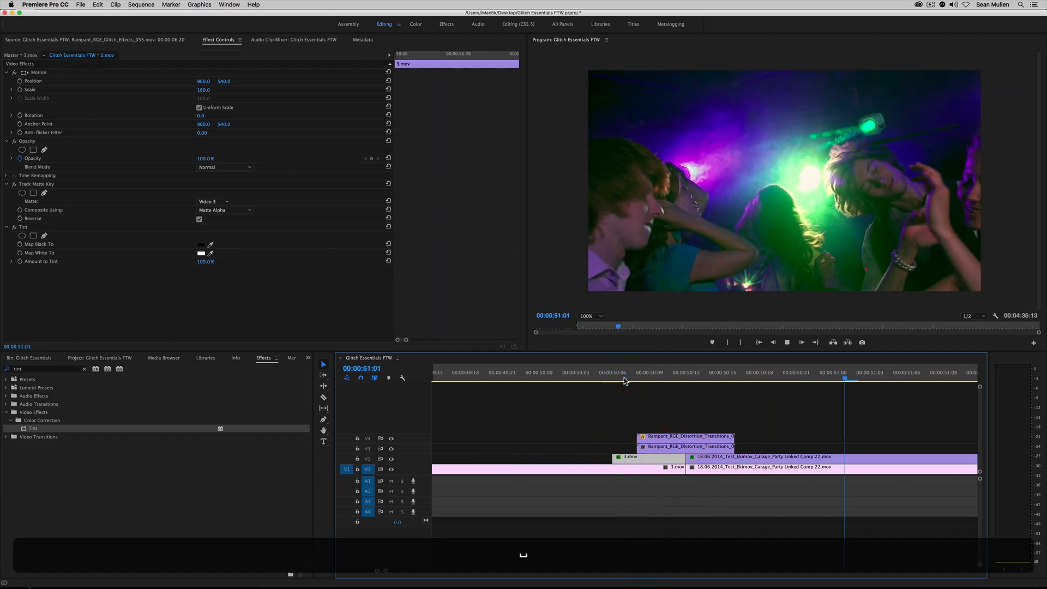
# Step: Move the V2 3.mov piece back to about 00:00:49:16 and extend the V2 18.06.2014_Test clip's start to 00:00:50:08
pyautogui.moveTo(788, 406); pyautogui.dragTo(649, 392)
pyautogui.click(636, 378)
pyautogui.moveTo(631, 463); pyautogui.dragTo(459, 456)
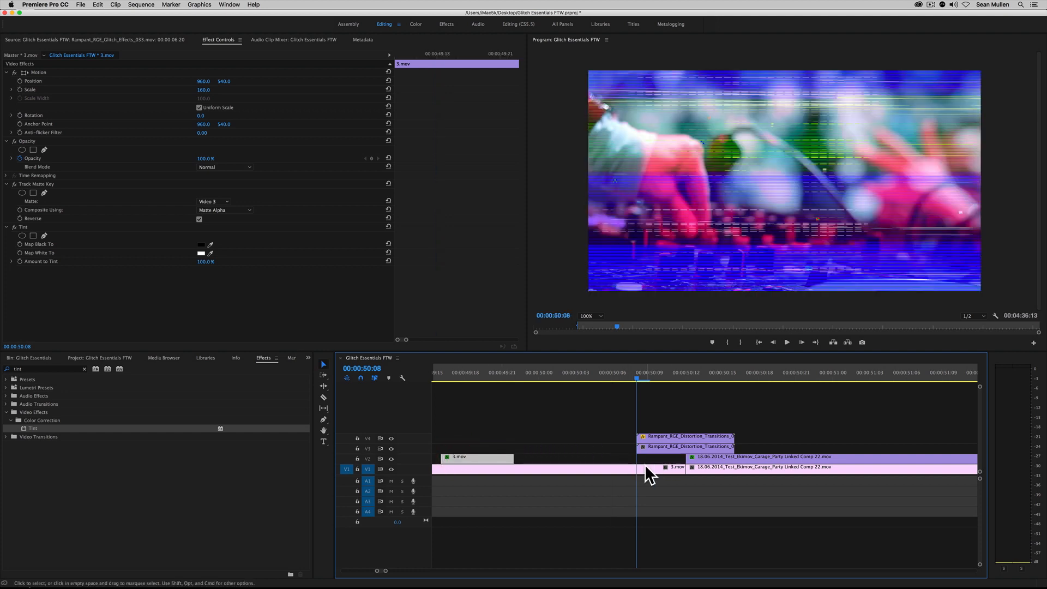
pyautogui.moveTo(752, 462); pyautogui.dragTo(704, 465)
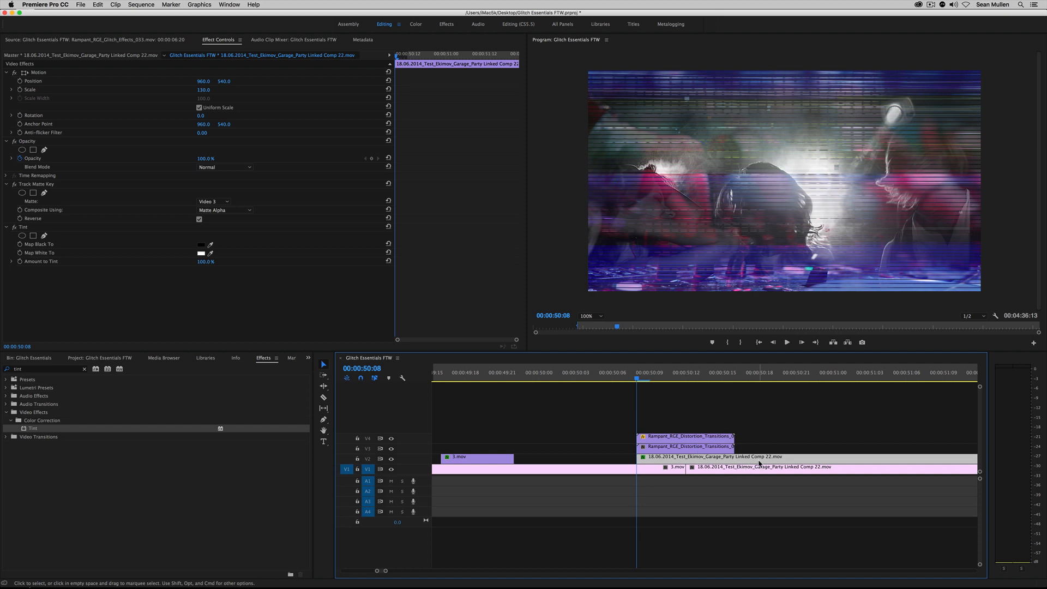
pyautogui.moveTo(752, 383); pyautogui.dragTo(834, 385)
pyautogui.click(828, 470)
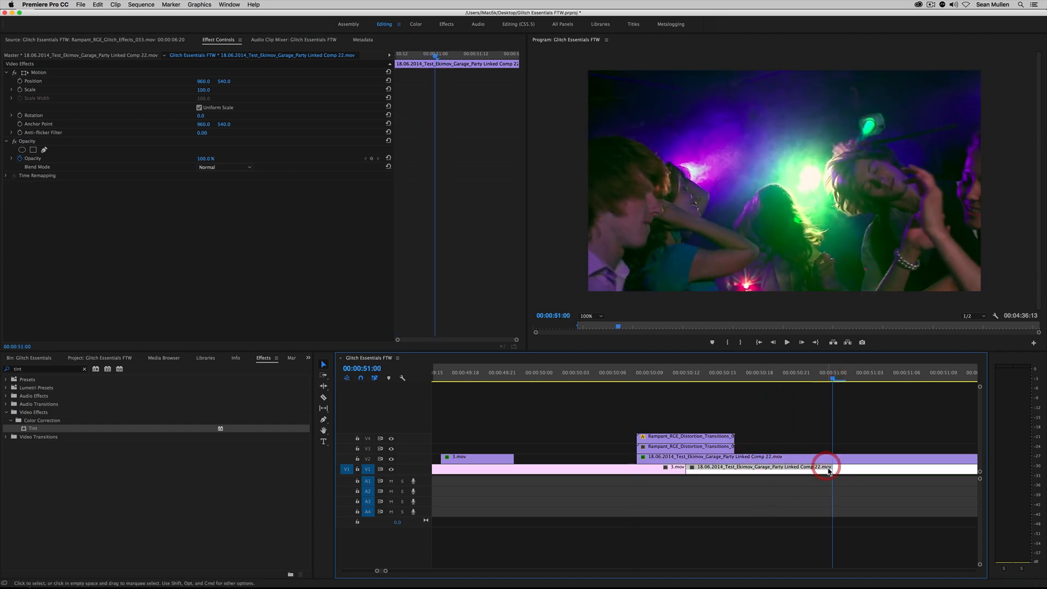
pyautogui.click(833, 460)
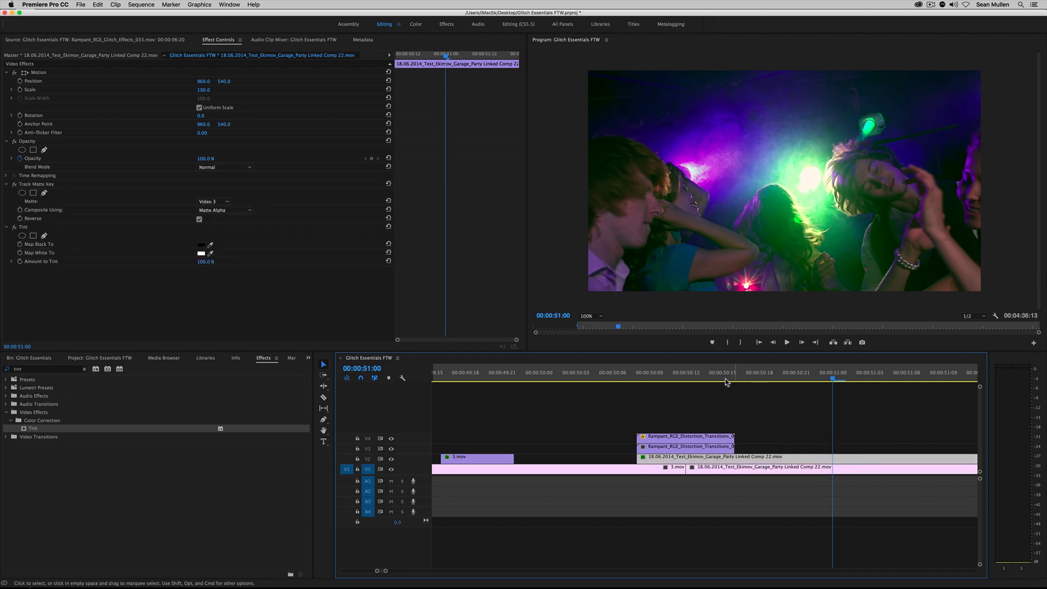
# Step: Play the transition repeatedly to examine the party footage showing through the distortion ahead of the cut
pyautogui.click(635, 373)
pyautogui.press('space')
pyautogui.press('space')
pyautogui.press('space')
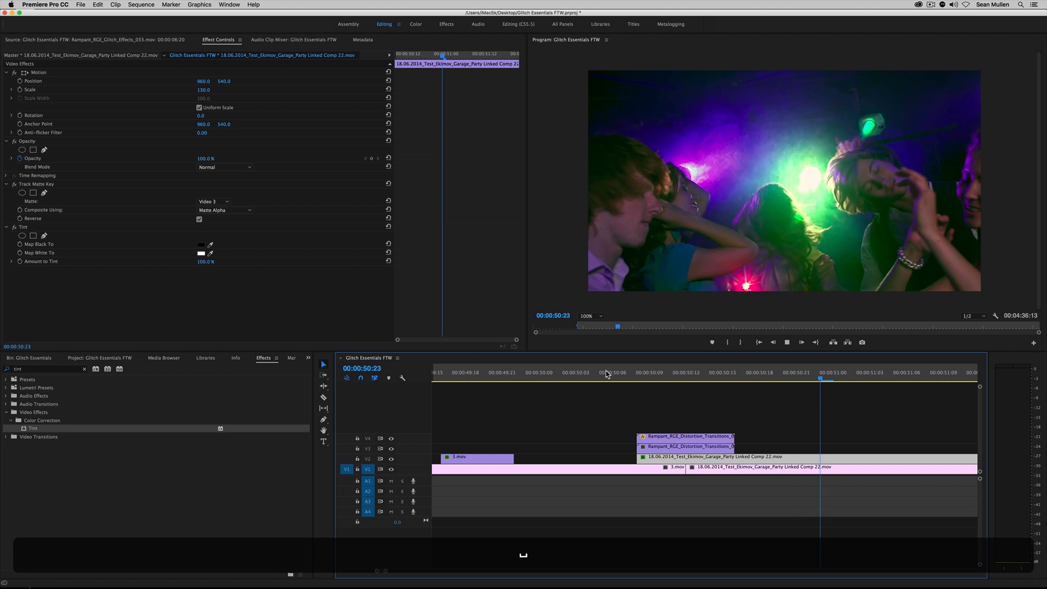
pyautogui.click(607, 373)
pyautogui.click(606, 374)
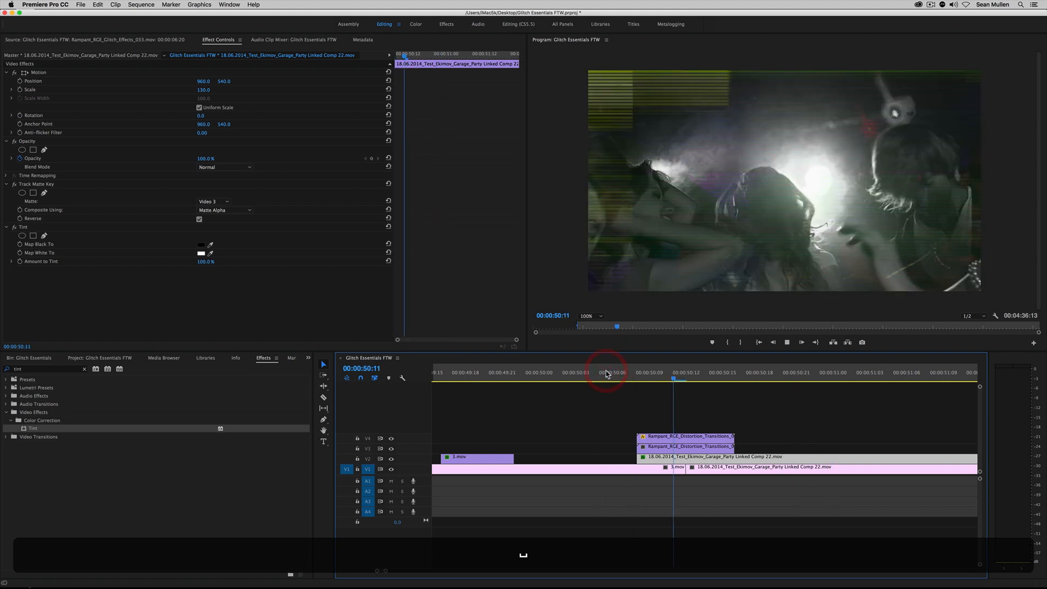
pyautogui.press('space')
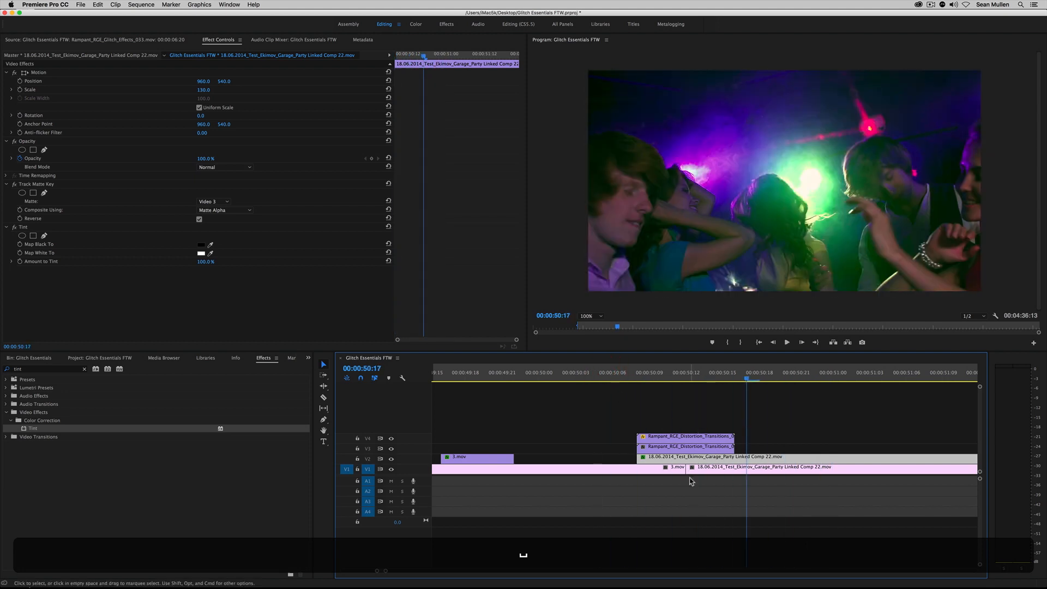
# Step: Set the V2 3.mov clip to run from 00:00:50:06 to 00:00:50:16 and the V2 18.06.2014_Test clip to start at 00:00:50:17
pyautogui.moveTo(665, 459); pyautogui.dragTo(710, 464)
pyautogui.moveTo(469, 459); pyautogui.dragTo(661, 461)
pyautogui.click(739, 463)
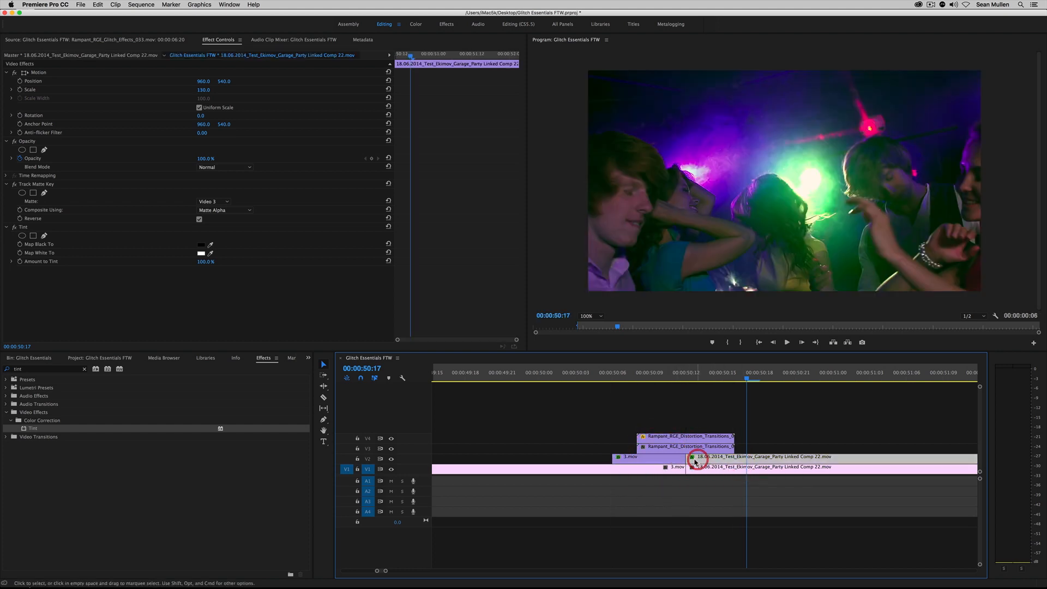
pyautogui.moveTo(689, 460); pyautogui.dragTo(746, 461)
pyautogui.moveTo(683, 459); pyautogui.dragTo(734, 458)
# Step: Play the transition repeatedly to examine the outgoing 3.mov footage continuing inside the distortion past the V1 cut
pyautogui.click(594, 380)
pyautogui.press('space')
pyautogui.moveTo(596, 381); pyautogui.dragTo(700, 390)
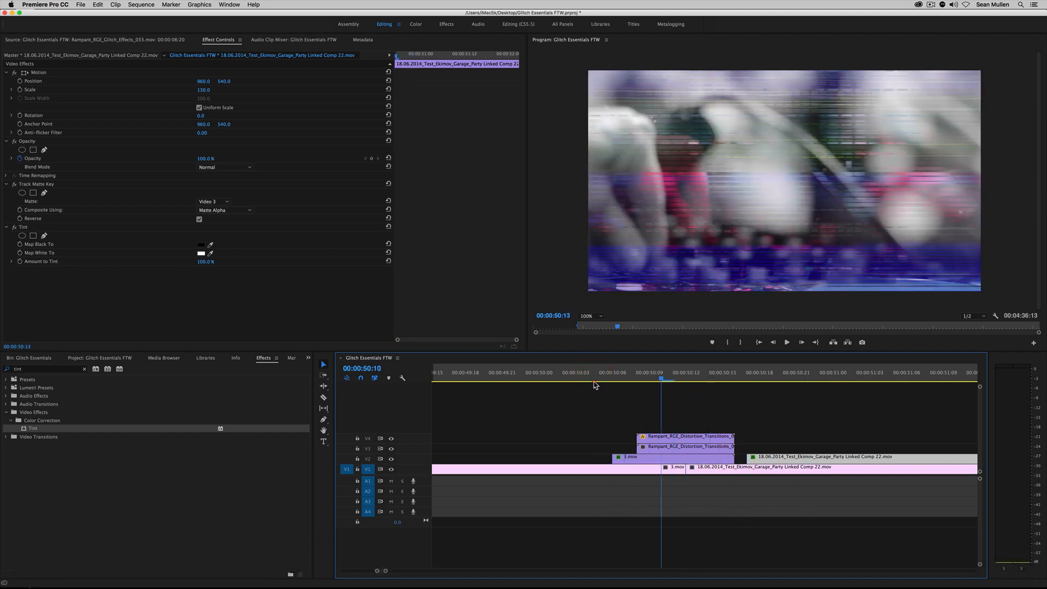
pyautogui.click(572, 380)
pyautogui.press('space')
pyautogui.press('space')
pyautogui.moveTo(595, 380); pyautogui.dragTo(557, 378)
pyautogui.press('space')
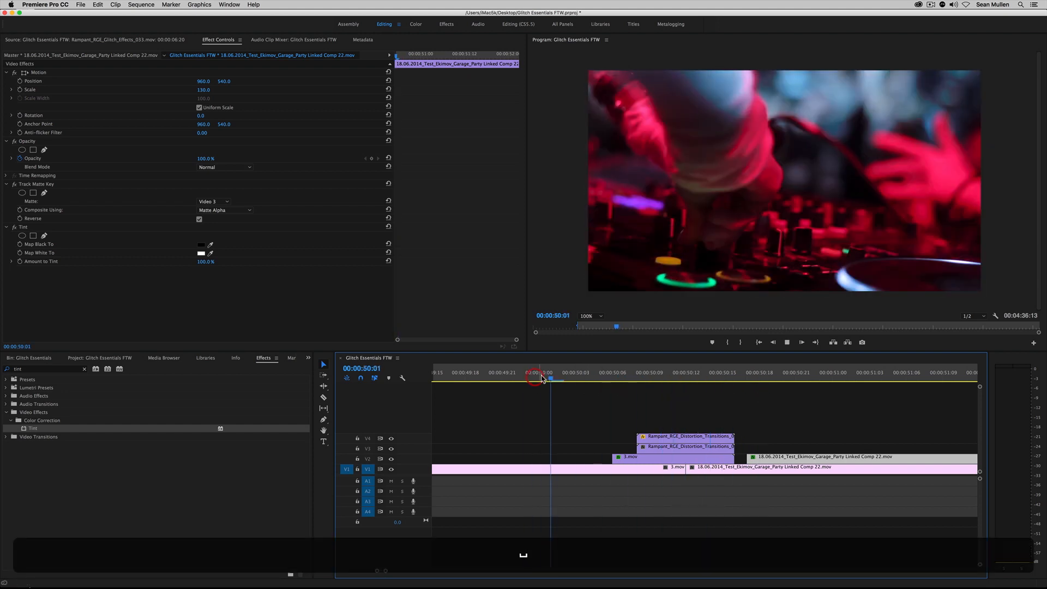
# Step: Move the V2 18.06.2014_Test clip to start at about 00:00:51:01 and play the transition again
pyautogui.moveTo(806, 462); pyautogui.dragTo(906, 461)
pyautogui.moveTo(834, 378); pyautogui.dragTo(850, 378)
pyautogui.click(894, 379)
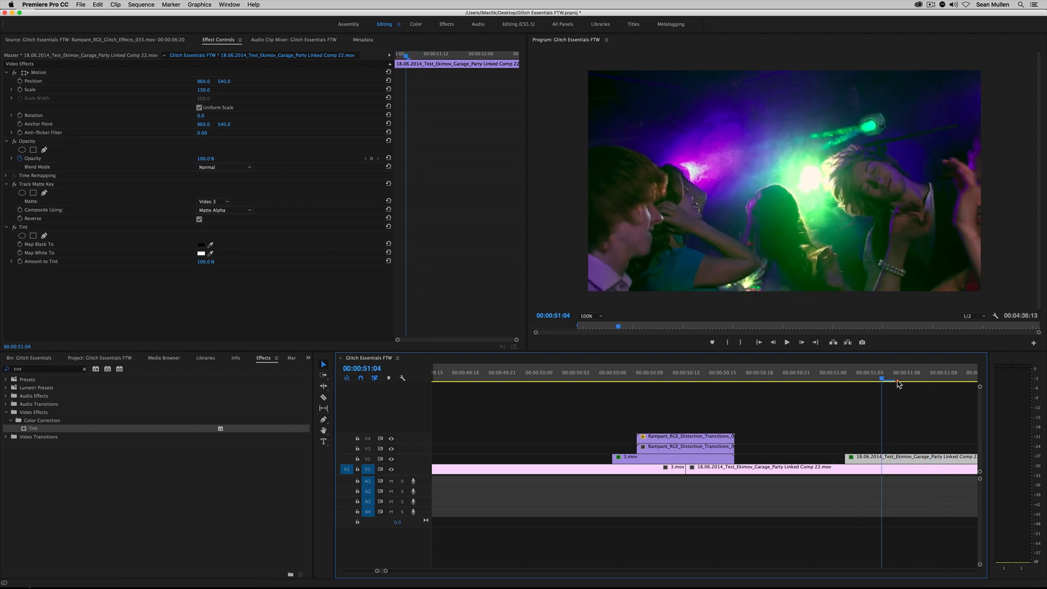
pyautogui.click(600, 376)
pyautogui.press('space')
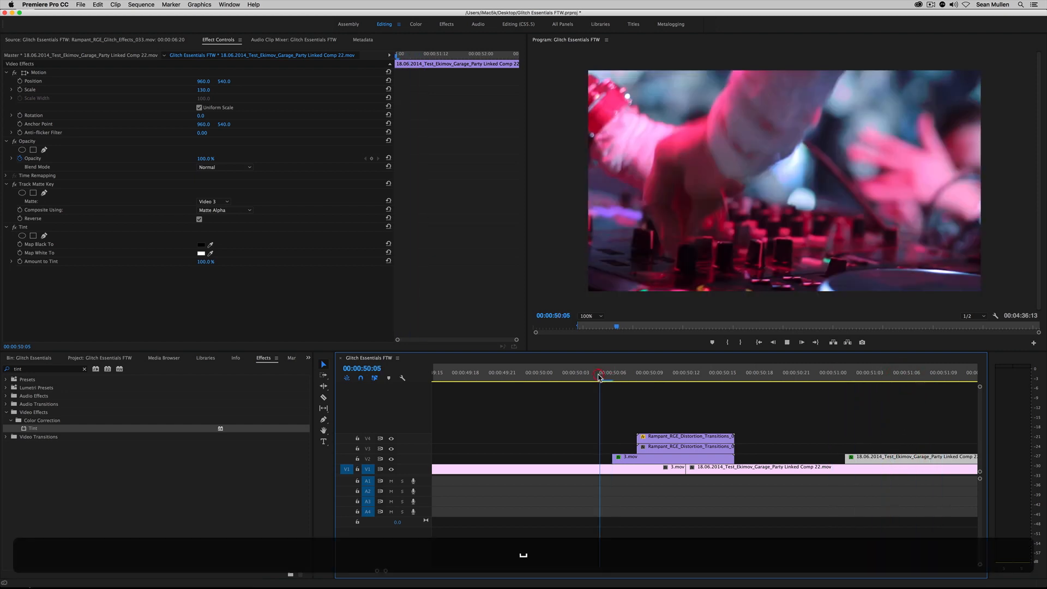
# Step: Play and scrub the 3.mov to garage party transition to examine the outgoing footage and distortion across the cut
pyautogui.click(598, 376)
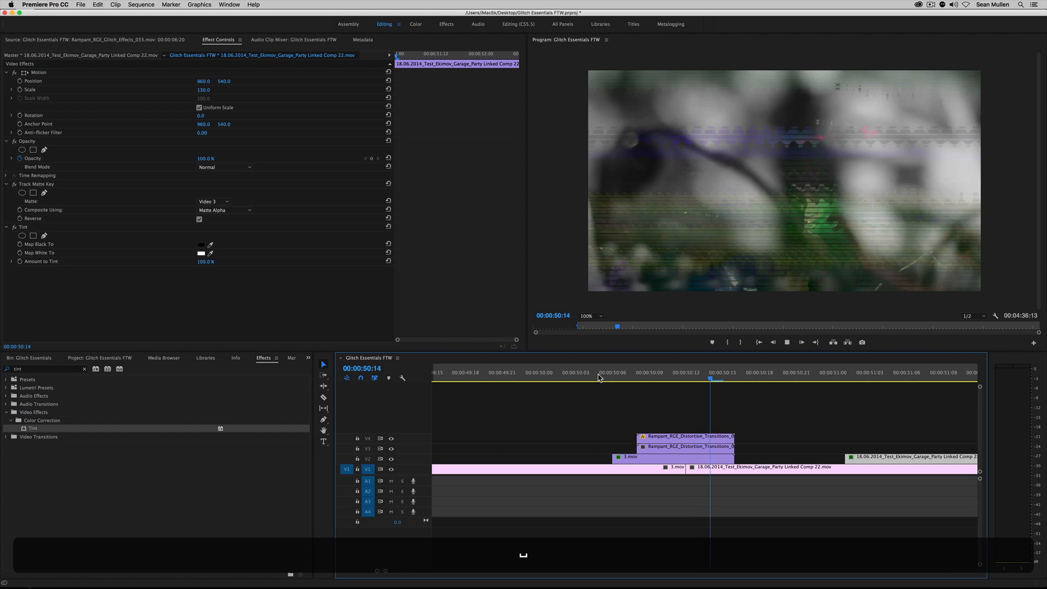
pyautogui.click(598, 376)
pyautogui.click(598, 376)
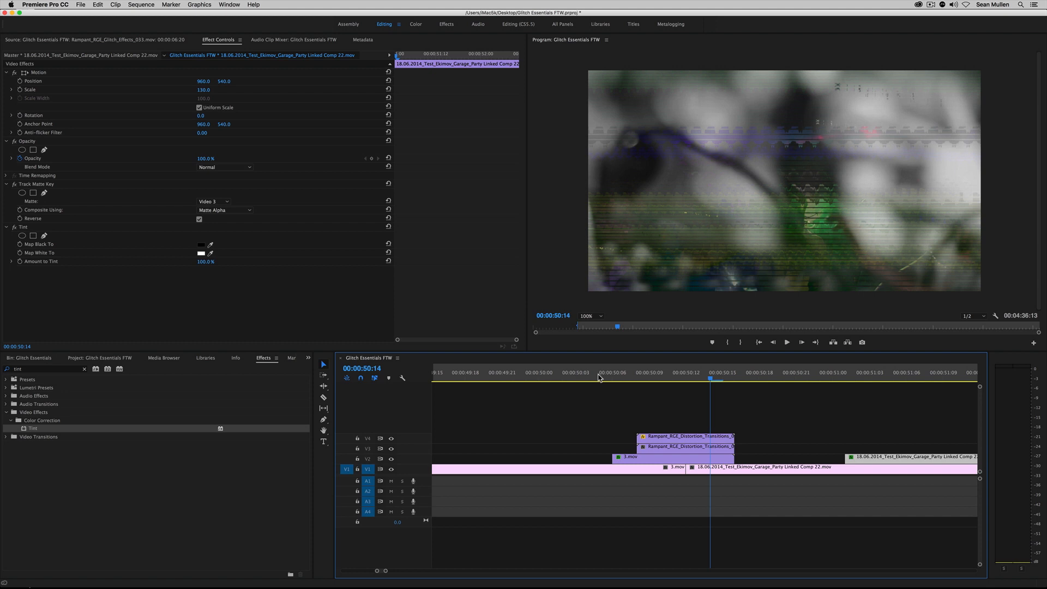
pyautogui.moveTo(649, 363); pyautogui.dragTo(703, 379)
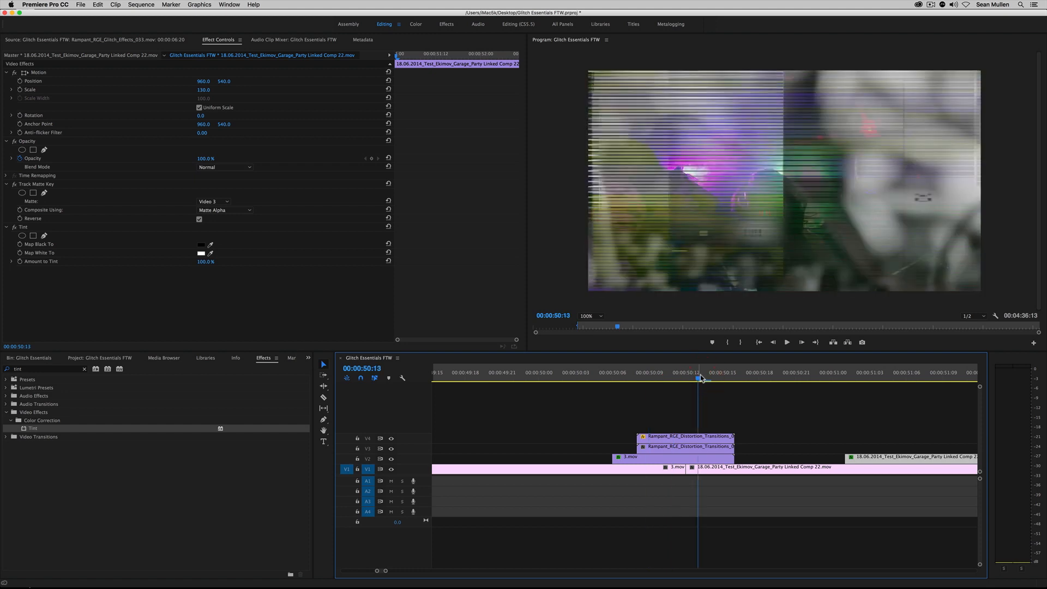
pyautogui.moveTo(693, 376); pyautogui.dragTo(624, 373)
pyautogui.press('space')
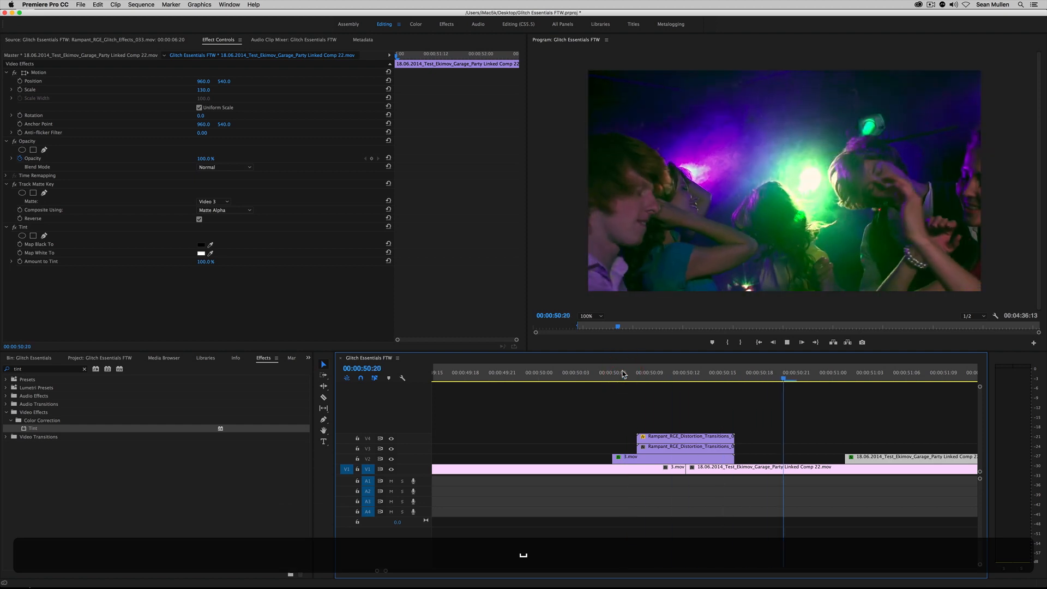
# Step: Copy the V1 YOUR TEXT title at about 00:00:15:14 and paste it onto V1 at 00:00:55:16
pyautogui.moveTo(386, 571); pyautogui.dragTo(454, 571)
pyautogui.click(466, 376)
pyautogui.moveTo(466, 375); pyautogui.dragTo(489, 381)
pyautogui.moveTo(492, 572); pyautogui.dragTo(467, 571)
pyautogui.click(554, 467)
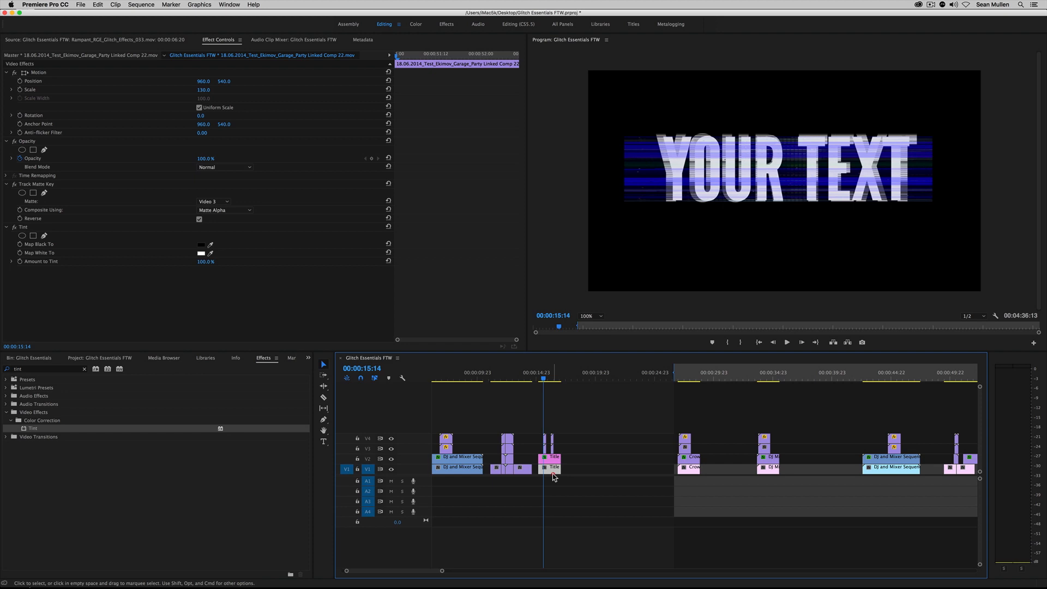
pyautogui.press('super+c')
pyautogui.moveTo(386, 570); pyautogui.dragTo(402, 571)
pyautogui.click(699, 375)
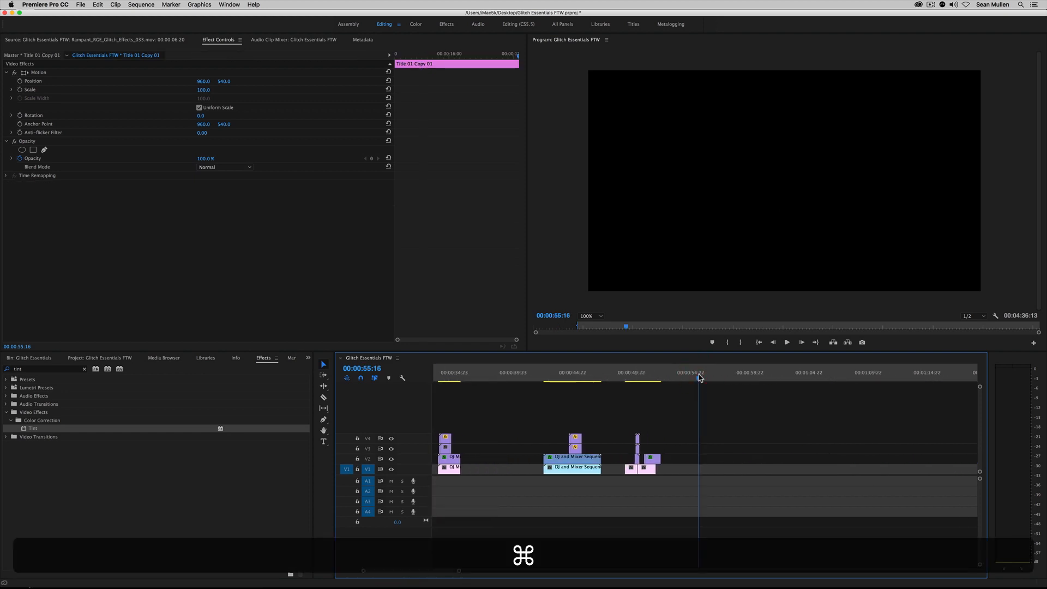
pyautogui.press('super+v')
pyautogui.moveTo(700, 376); pyautogui.dragTo(709, 380)
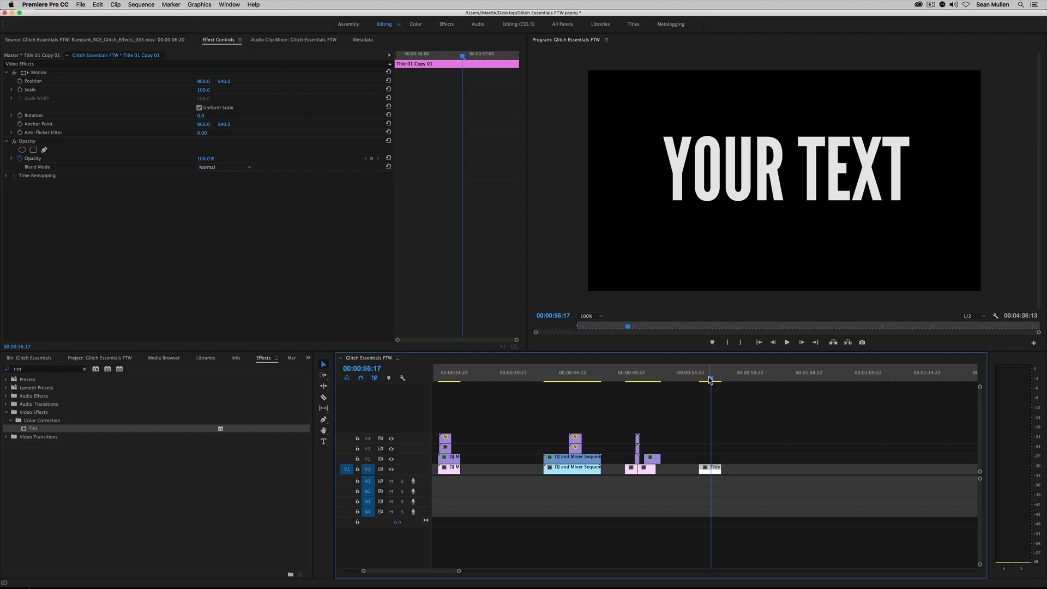
# Step: Duplicate the pasted title onto V2 directly above the V1 title
pyautogui.moveTo(465, 571); pyautogui.dragTo(422, 571)
pyautogui.moveTo(672, 375); pyautogui.dragTo(719, 377)
pyautogui.moveTo(702, 473); pyautogui.dragTo(703, 465)
pyautogui.moveTo(706, 378)
pyautogui.mouseDown()
pyautogui.moveTo(691, 377)
pyautogui.moveTo(704, 380)
pyautogui.mouseUp()
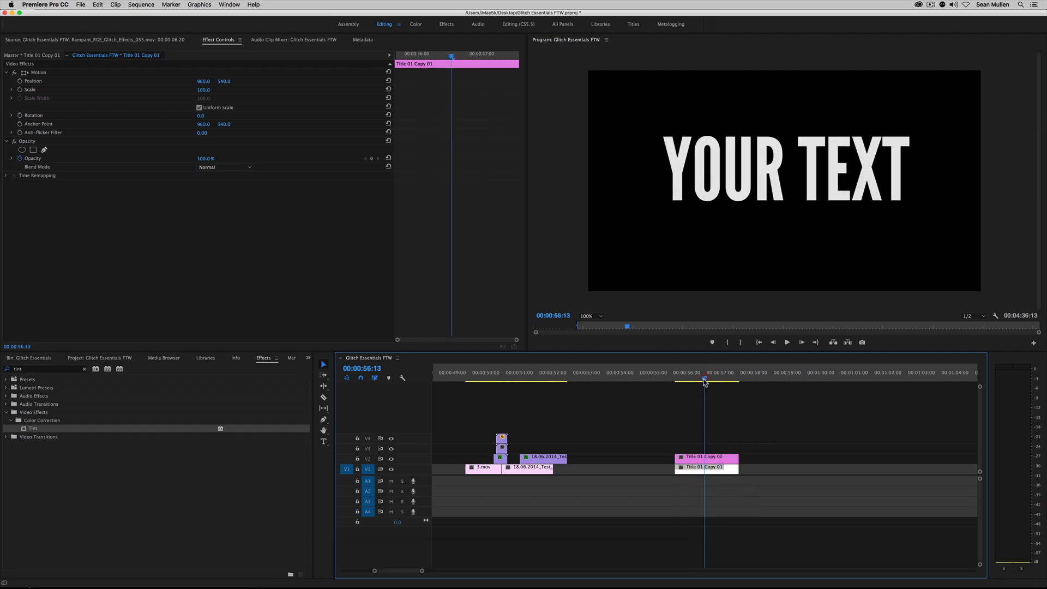
# Step: Find the Track Matte Key effect and apply it to the duplicate title on V2
pyautogui.click(698, 459)
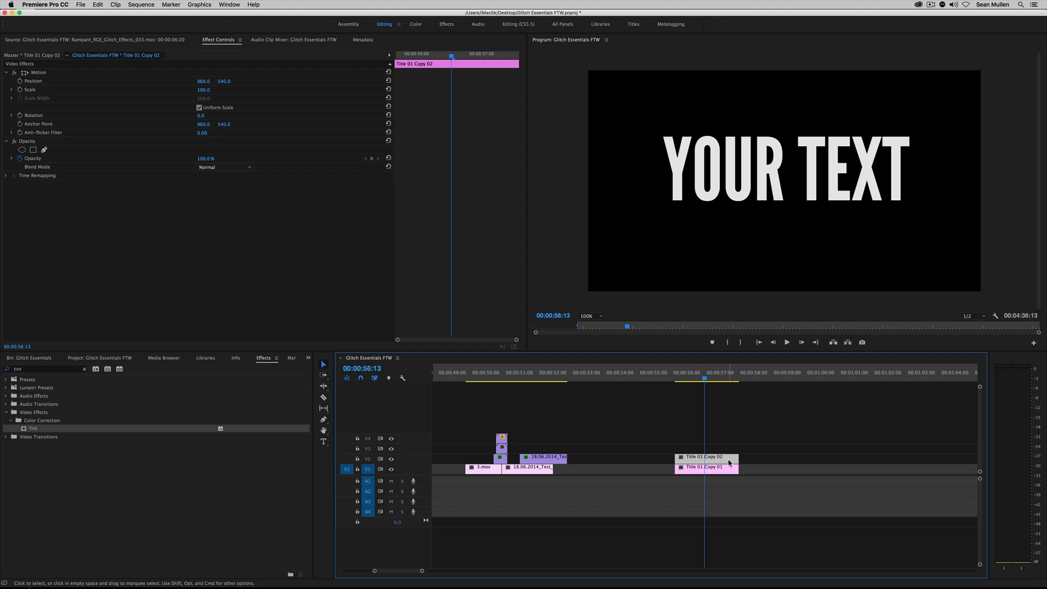
pyautogui.click(308, 359)
pyautogui.click(322, 421)
pyautogui.click(85, 370)
pyautogui.click(83, 370)
pyautogui.write('track')
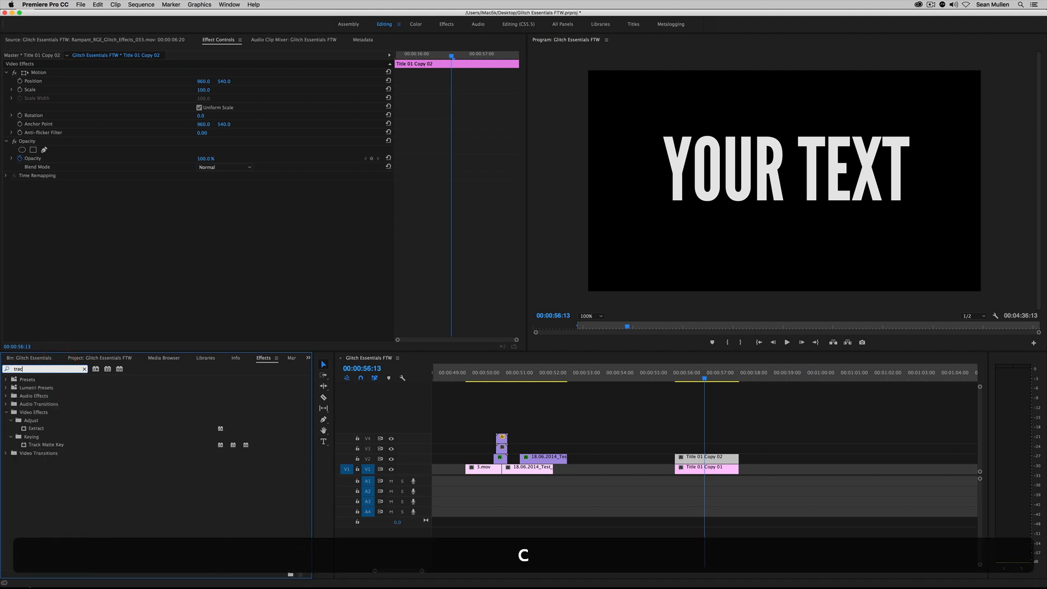
pyautogui.moveTo(344, 419); pyautogui.dragTo(689, 459)
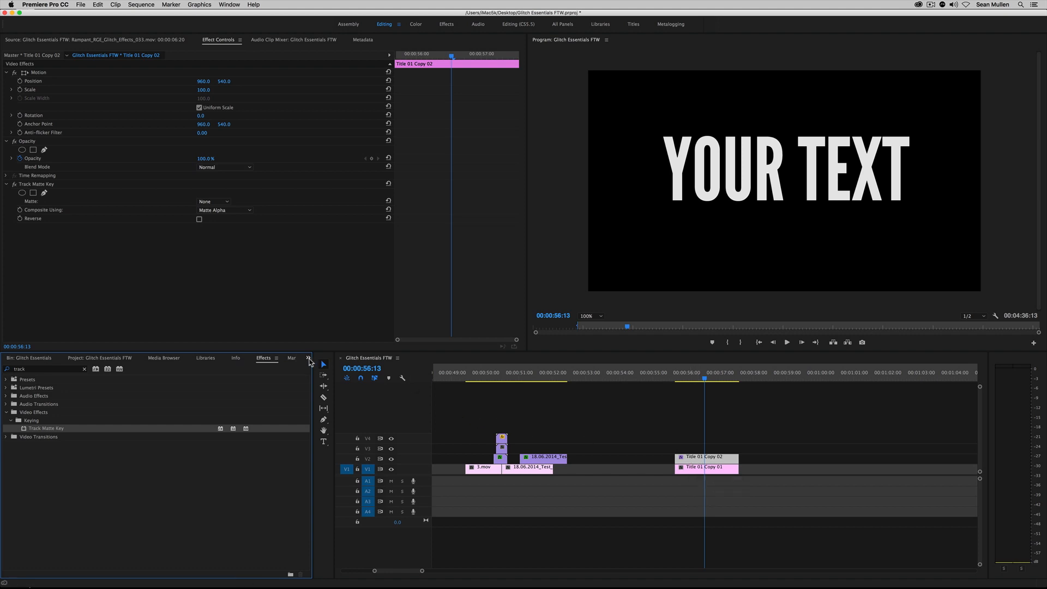
# Step: Place Rampant_RGE_Type_Glitch_Effects_009.mov from the Type Glitch bin on V3 above the titles at about 00:00:56:04 and preview it
pyautogui.click(308, 359)
pyautogui.click(317, 368)
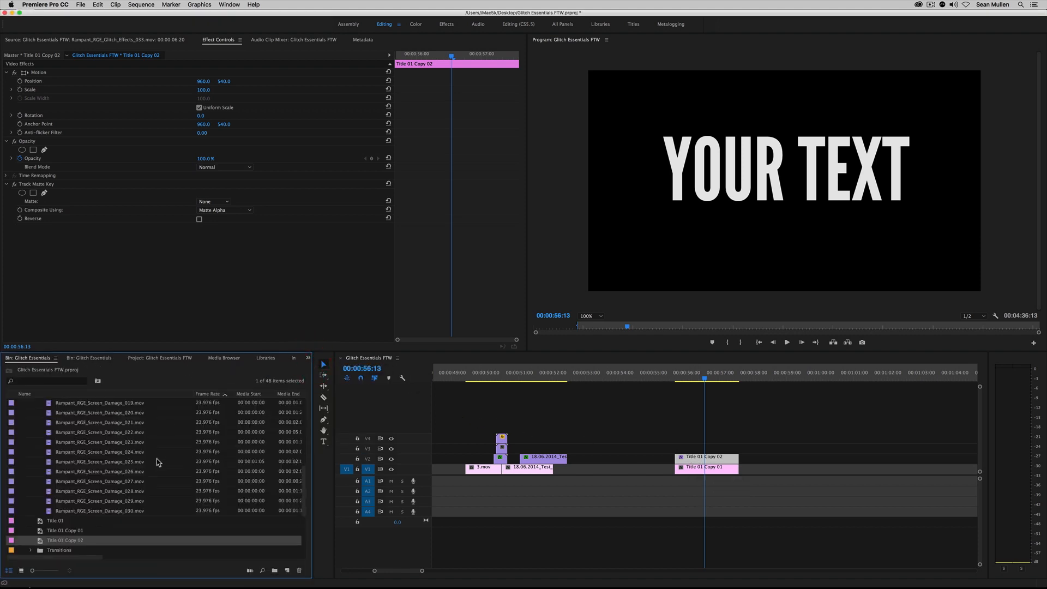
pyautogui.scroll(5, 158, 460)
pyautogui.click(30, 422)
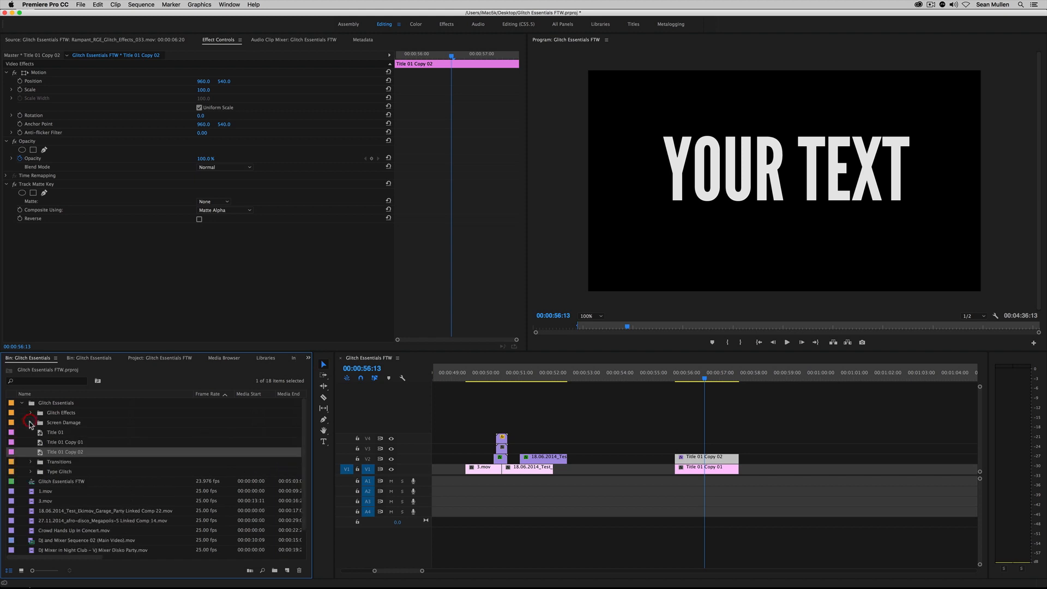
pyautogui.doubleClick(63, 471)
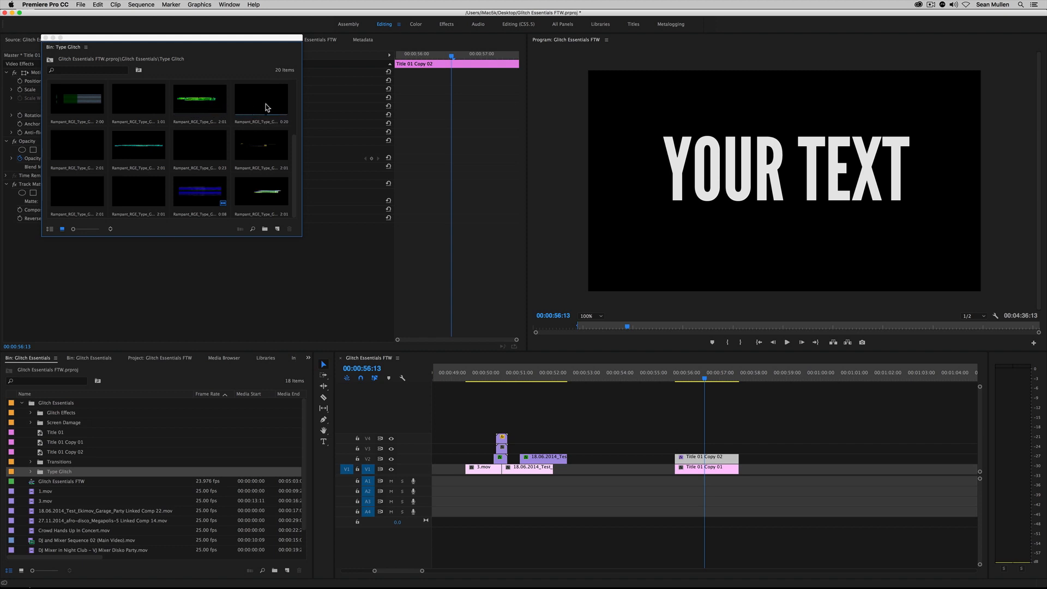
pyautogui.click(263, 103)
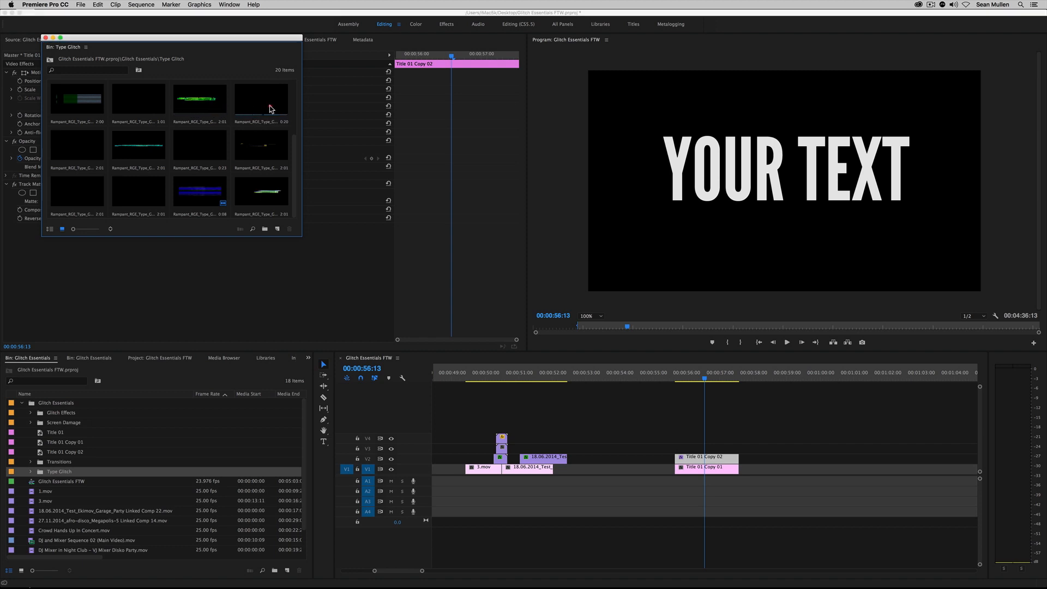
pyautogui.moveTo(261, 99); pyautogui.dragTo(690, 448)
pyautogui.press('space')
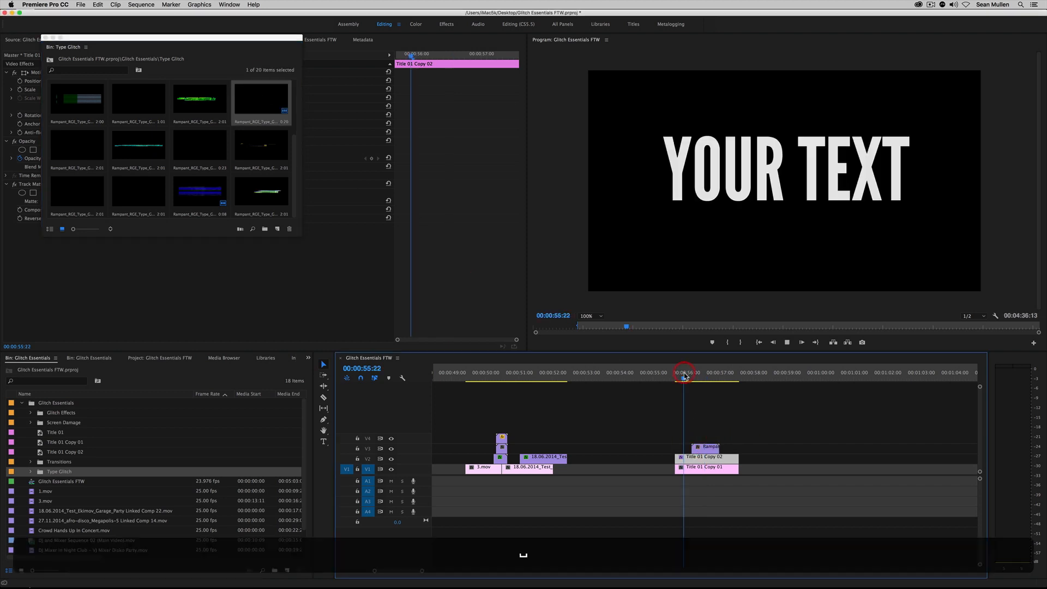
pyautogui.moveTo(684, 375)
pyautogui.mouseDown()
pyautogui.moveTo(714, 378)
pyautogui.moveTo(698, 379)
pyautogui.mouseUp()
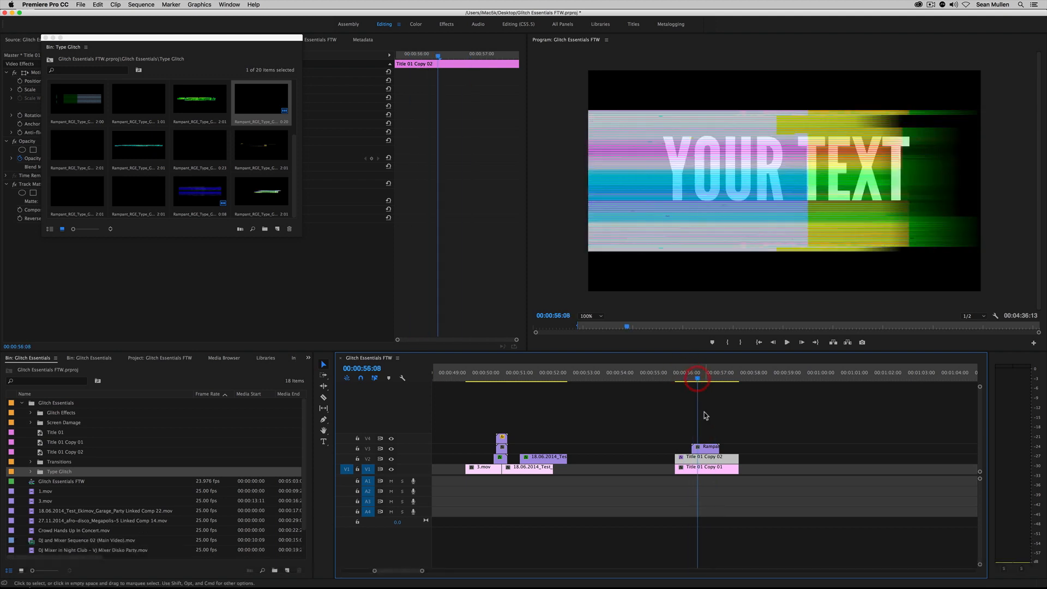
pyautogui.moveTo(695, 380); pyautogui.dragTo(695, 383)
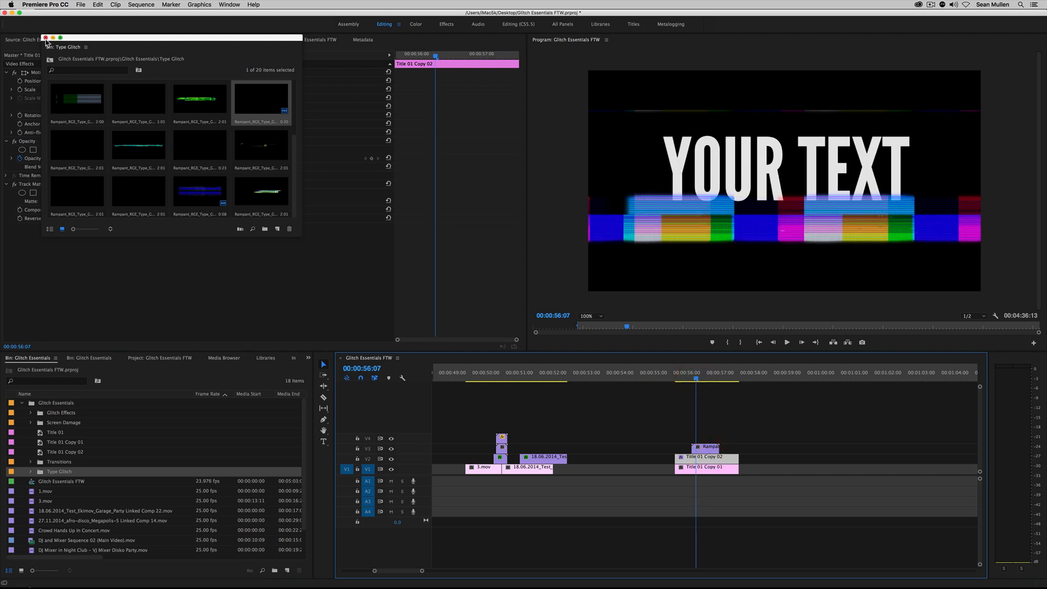
pyautogui.click(46, 38)
# Step: Set the V2 title's Track Matte Key matte to Video 3 and enable Reverse
pyautogui.click(701, 459)
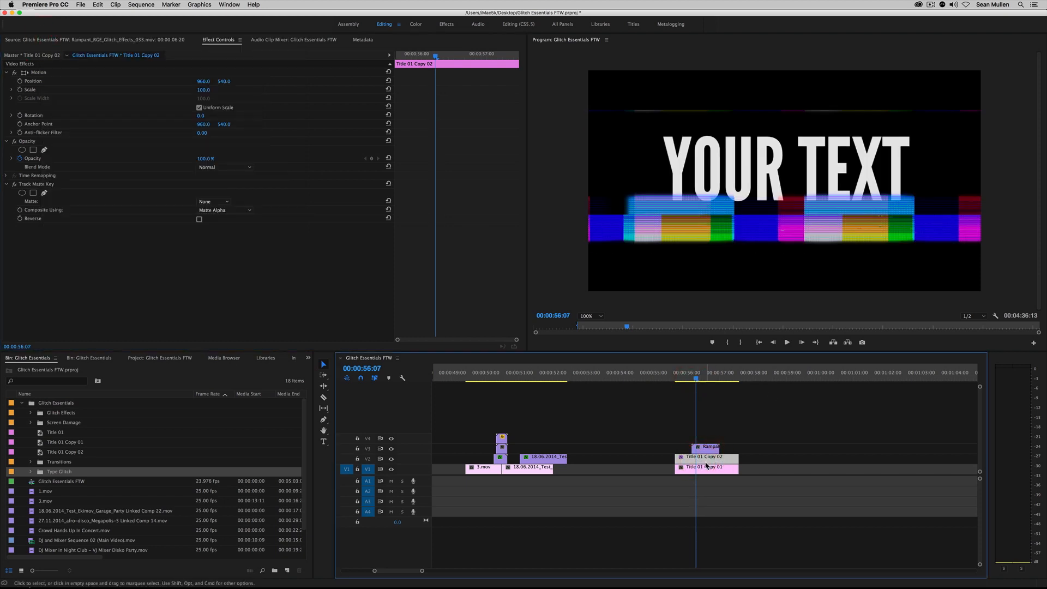
pyautogui.hotkey('shift', '5')
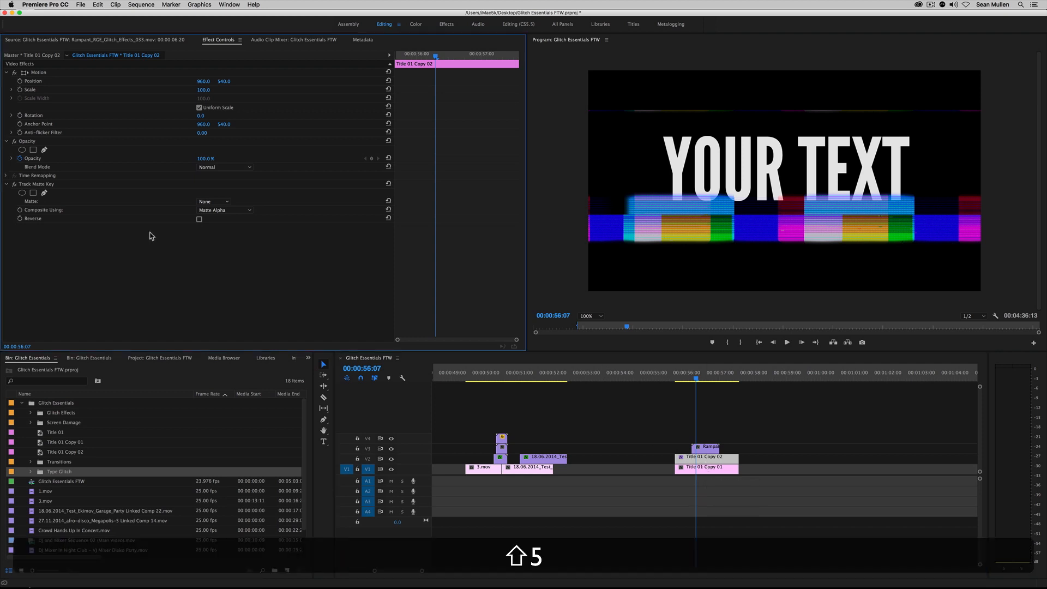
pyautogui.click(213, 203)
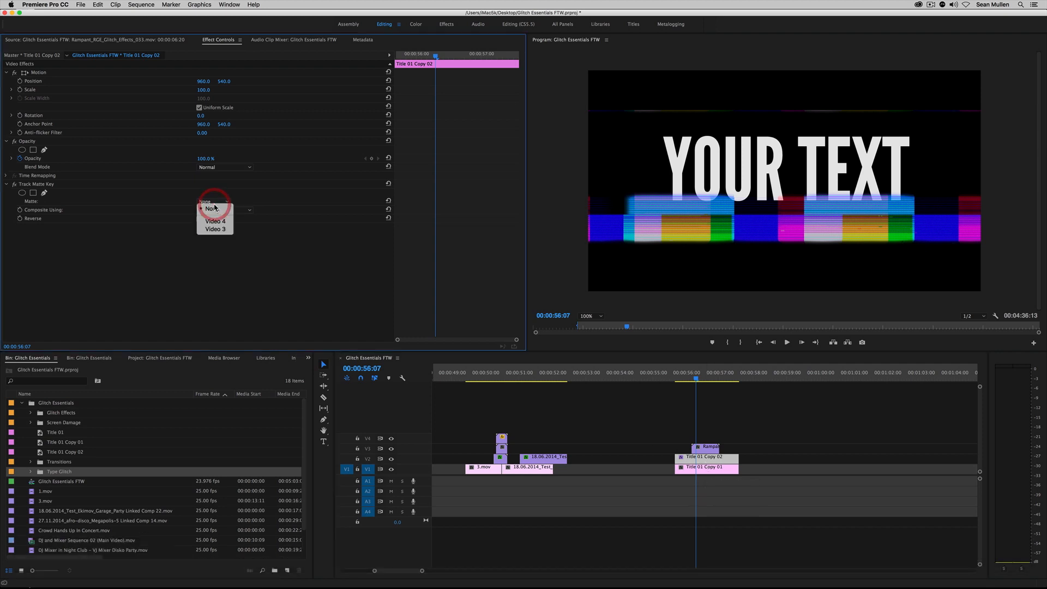
pyautogui.click(216, 229)
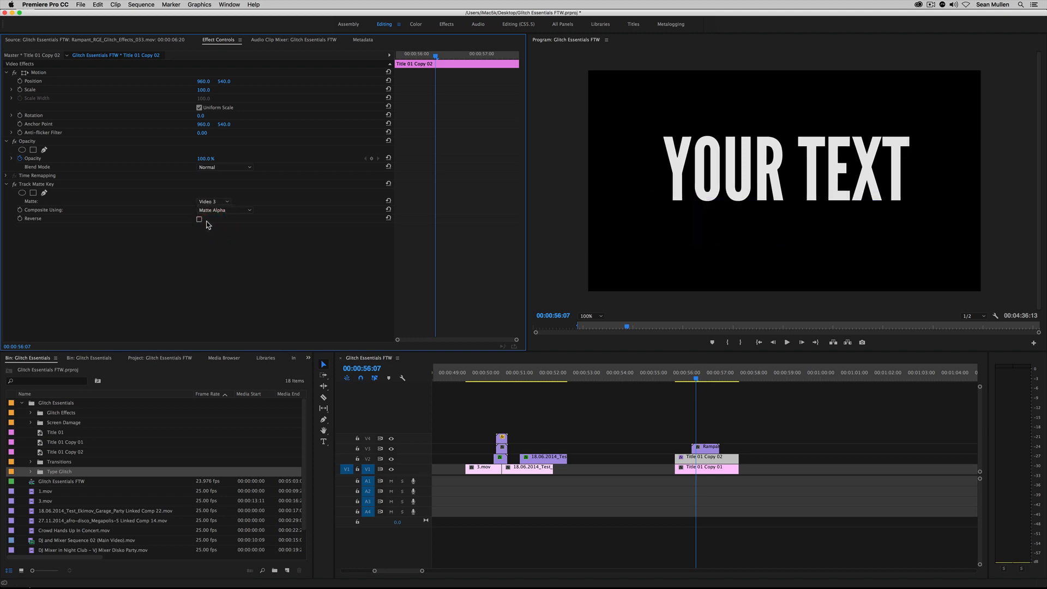
pyautogui.click(199, 220)
pyautogui.moveTo(695, 378); pyautogui.dragTo(702, 378)
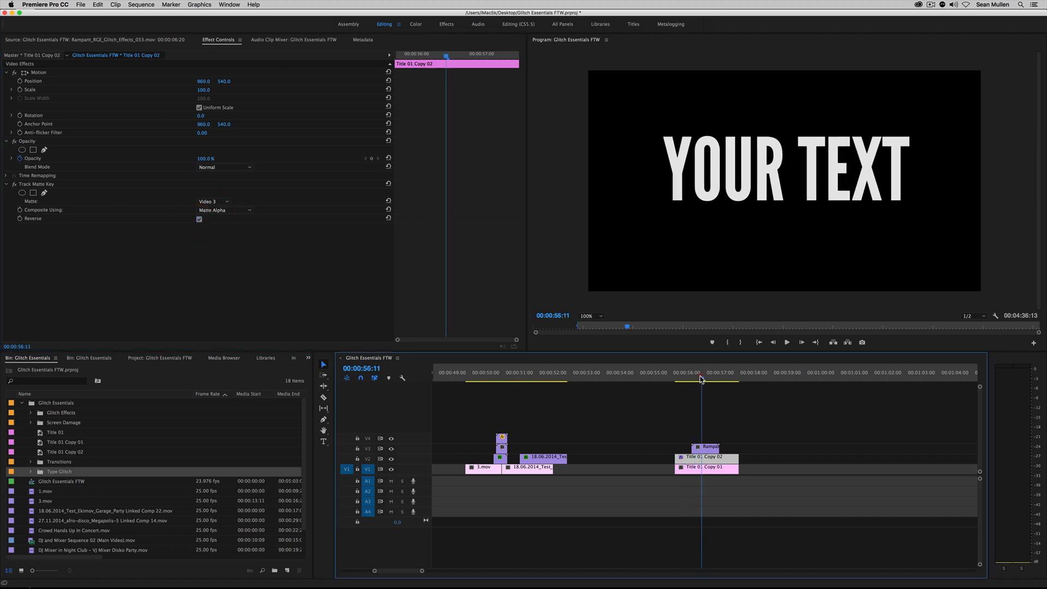
# Step: Set the V2 title's scale to 105
pyautogui.click(714, 459)
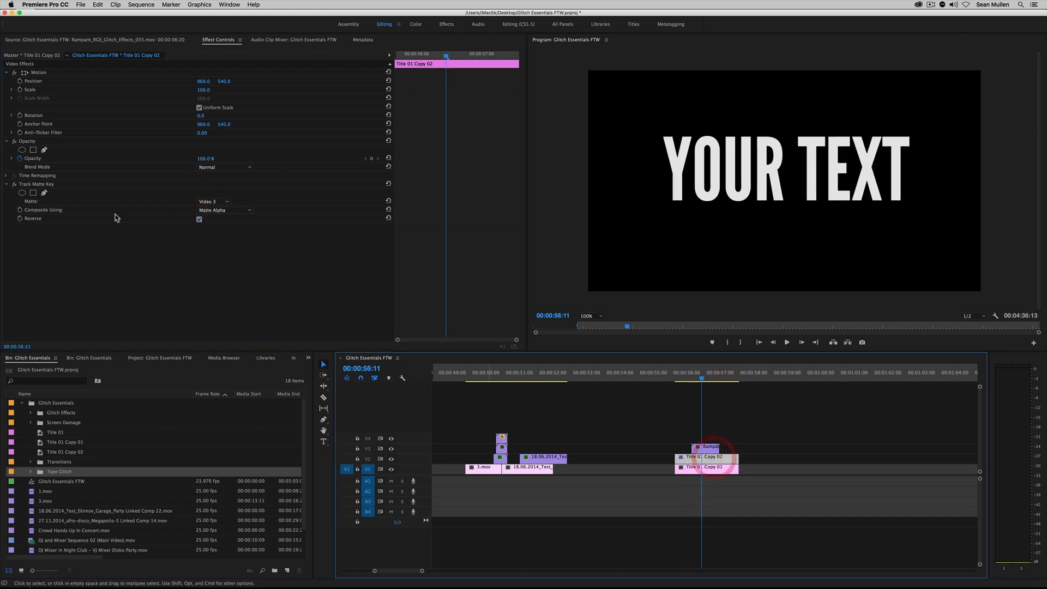
pyautogui.click(201, 90)
pyautogui.moveTo(200, 90); pyautogui.dragTo(207, 91)
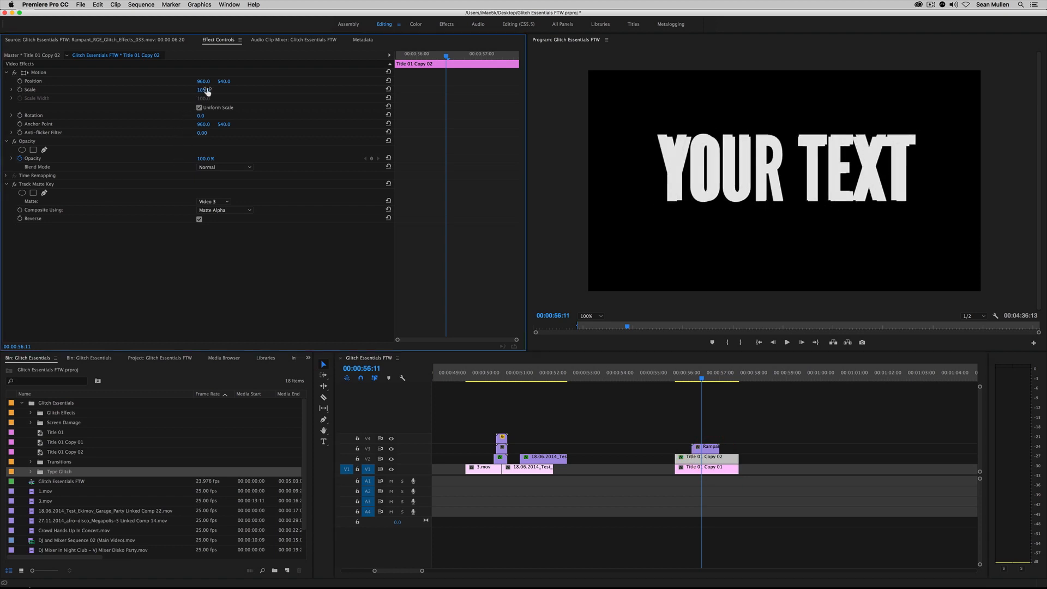
# Step: Play the title section repeatedly to examine the glitch-matted text distortion
pyautogui.click(688, 376)
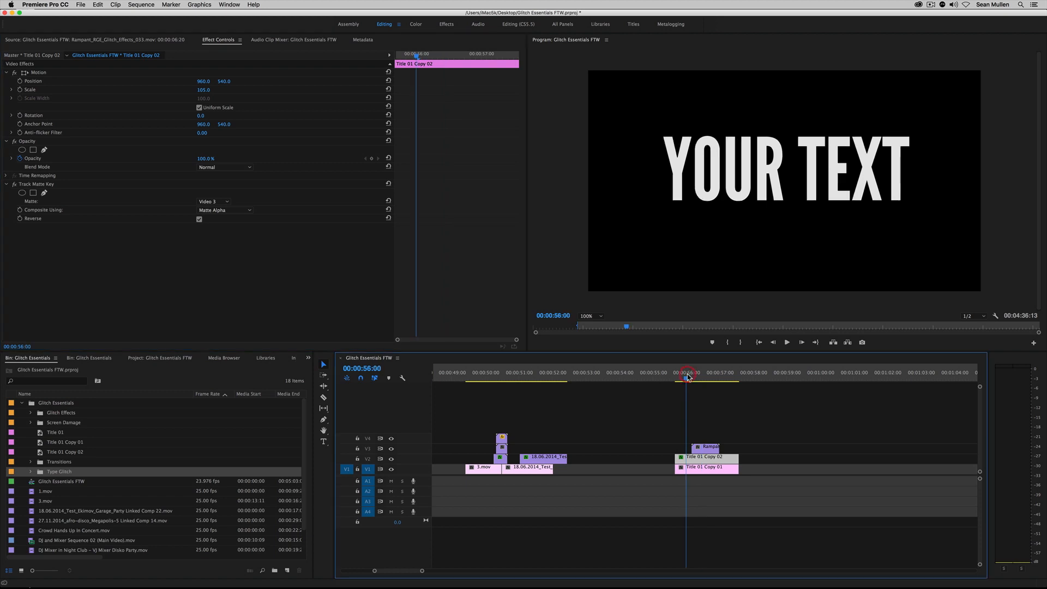
pyautogui.press('space')
pyautogui.press('space')
pyautogui.click(683, 376)
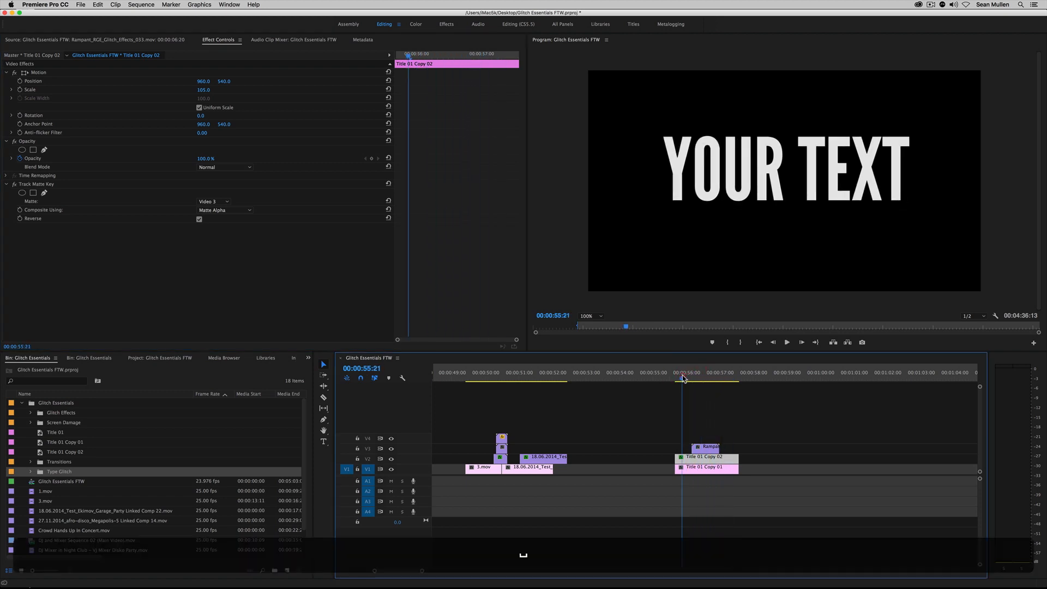
pyautogui.press('space')
pyautogui.press('space')
pyautogui.press('space')
pyautogui.click(683, 376)
pyautogui.press('space')
pyautogui.press('space')
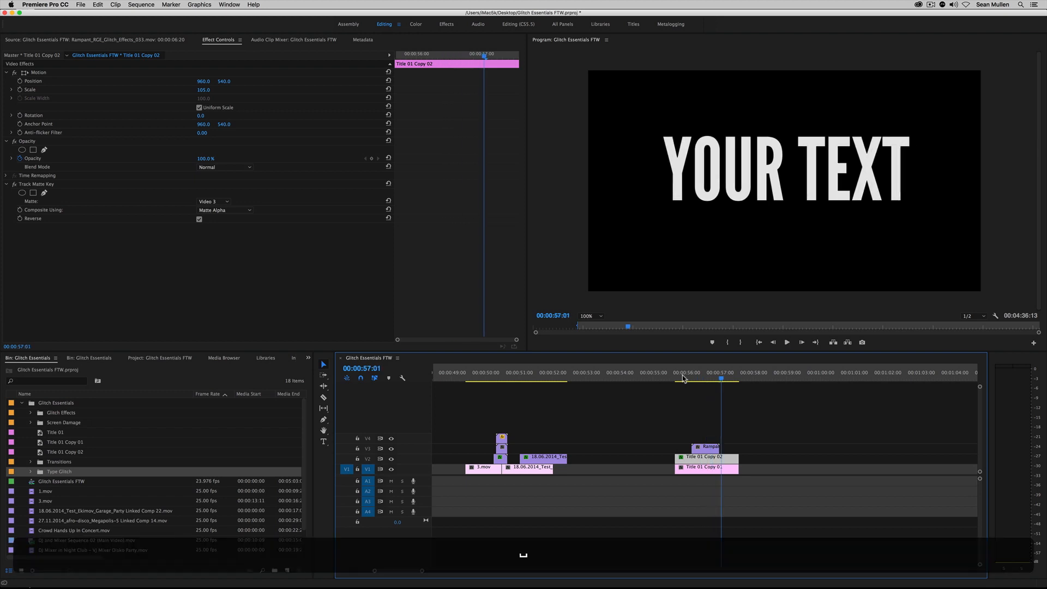
# Step: Duplicate the V3 type glitch clip onto V4 directly above it
pyautogui.click(707, 447)
pyautogui.moveTo(708, 451); pyautogui.dragTo(707, 439)
pyautogui.moveTo(694, 374); pyautogui.dragTo(701, 374)
# Step: Set the V4 type glitch clip's blend mode to Screen and its opacity to 52%, and play the result
pyautogui.click(707, 437)
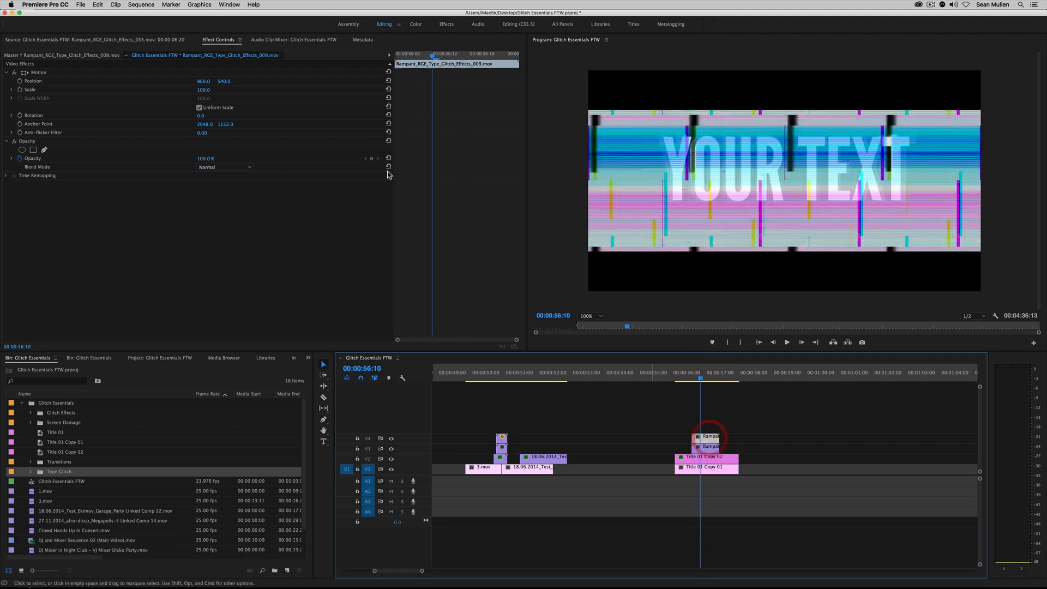
pyautogui.click(19, 159)
pyautogui.click(235, 167)
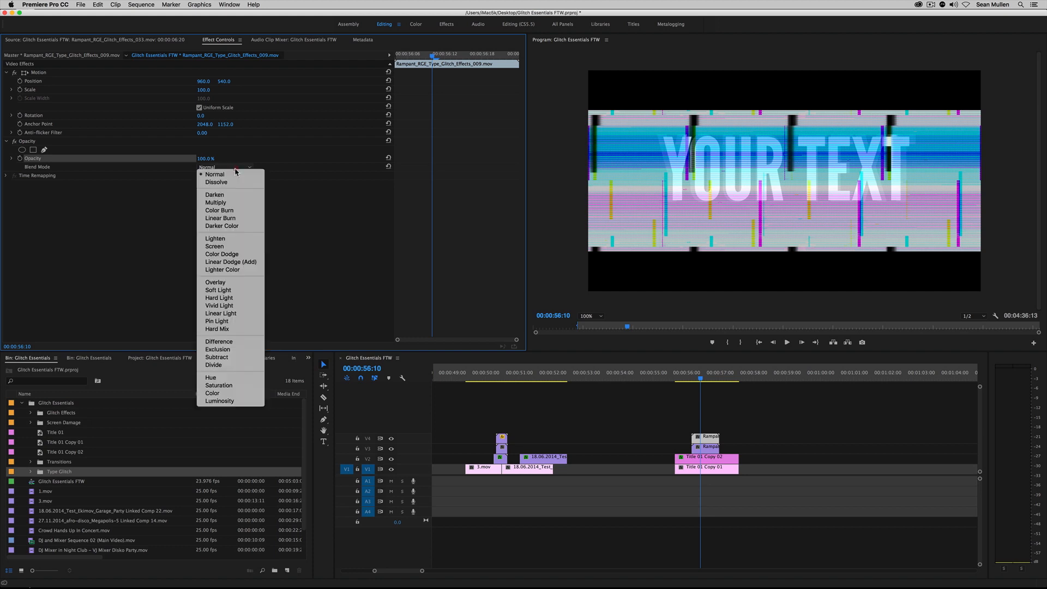
pyautogui.click(224, 245)
pyautogui.moveTo(204, 160); pyautogui.dragTo(177, 160)
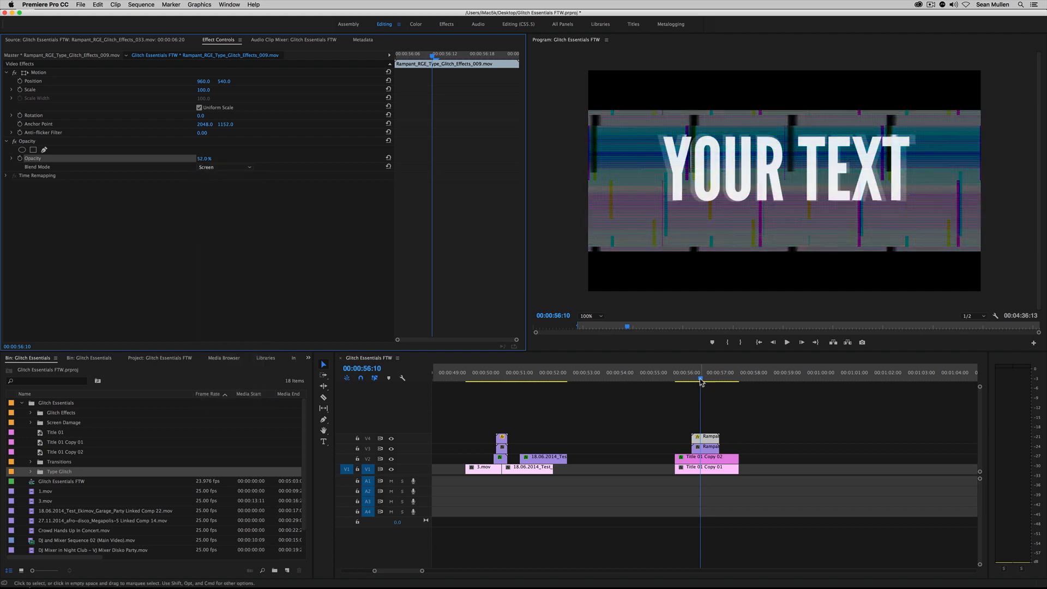
pyautogui.press('space')
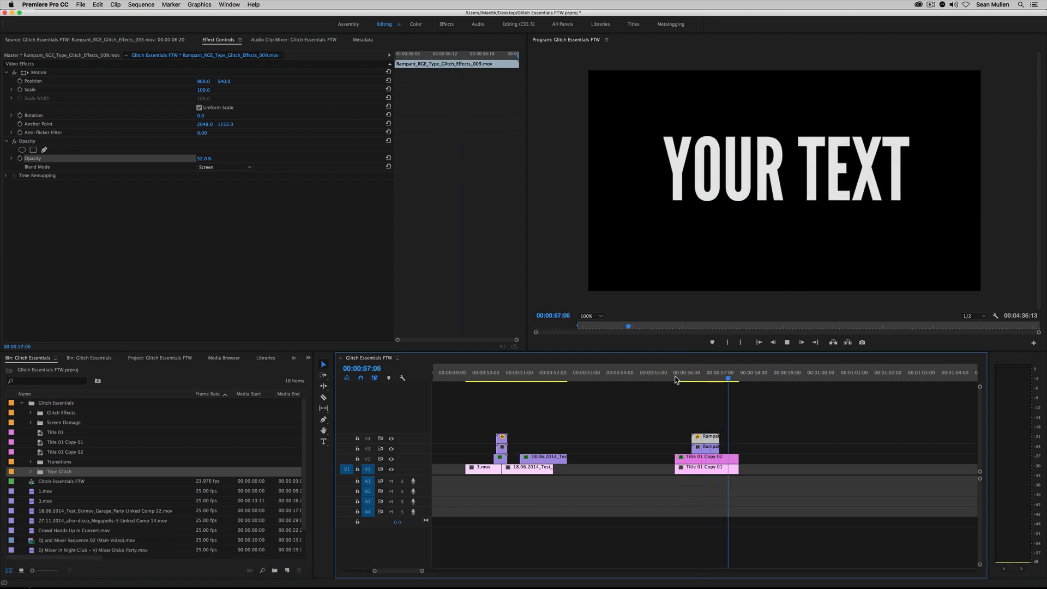
# Step: Set the V3 type glitch matte clip's horizontal position to 1210
pyautogui.moveTo(675, 380); pyautogui.dragTo(699, 380)
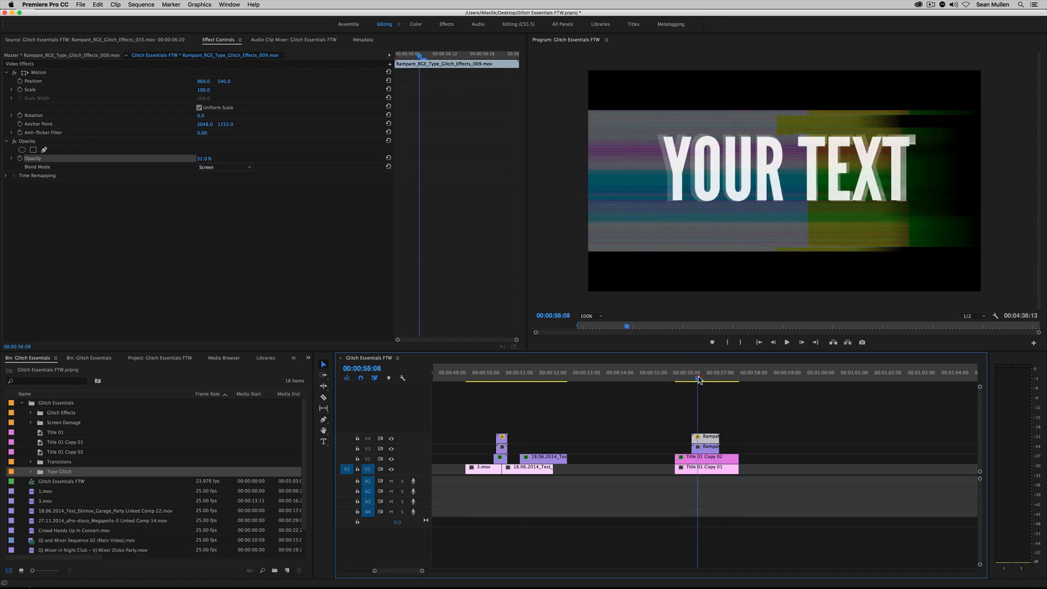
pyautogui.click(703, 446)
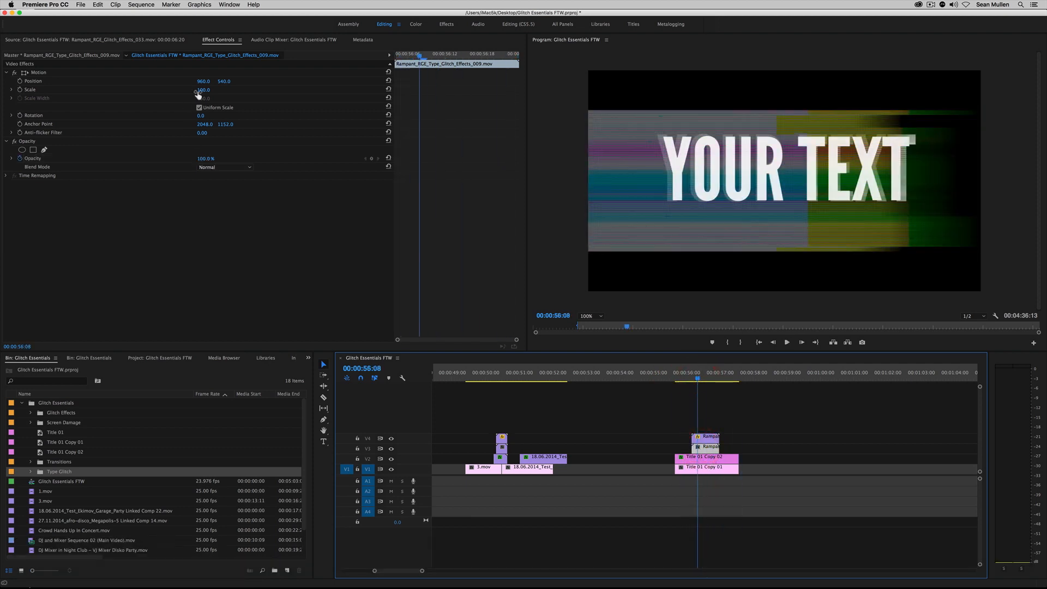
pyautogui.moveTo(202, 81); pyautogui.dragTo(275, 82)
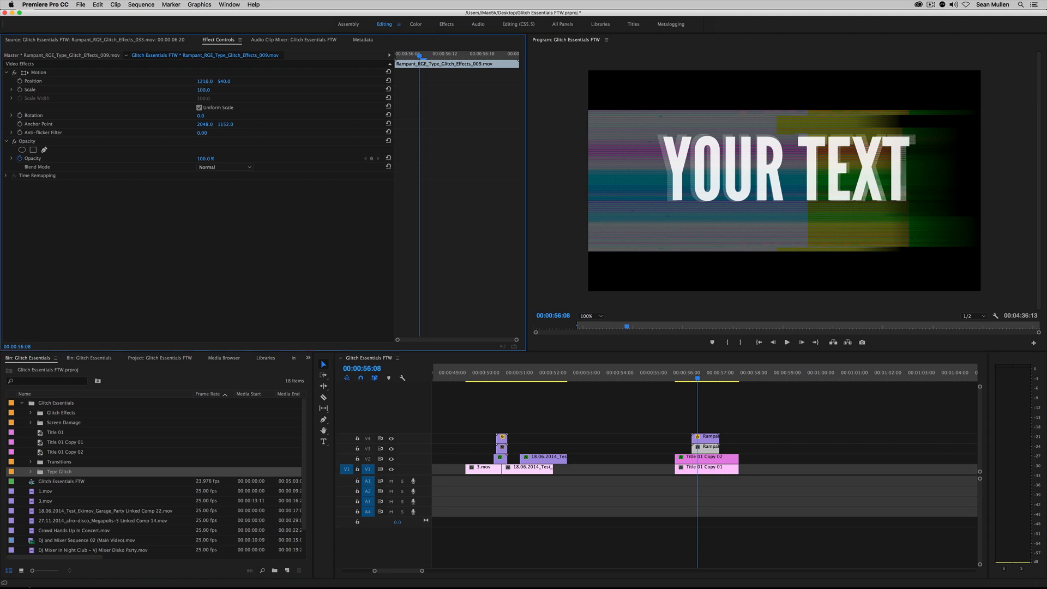
# Step: Undo the last horizontal position change of the V3 type glitch matte clip
pyautogui.press('super+z')
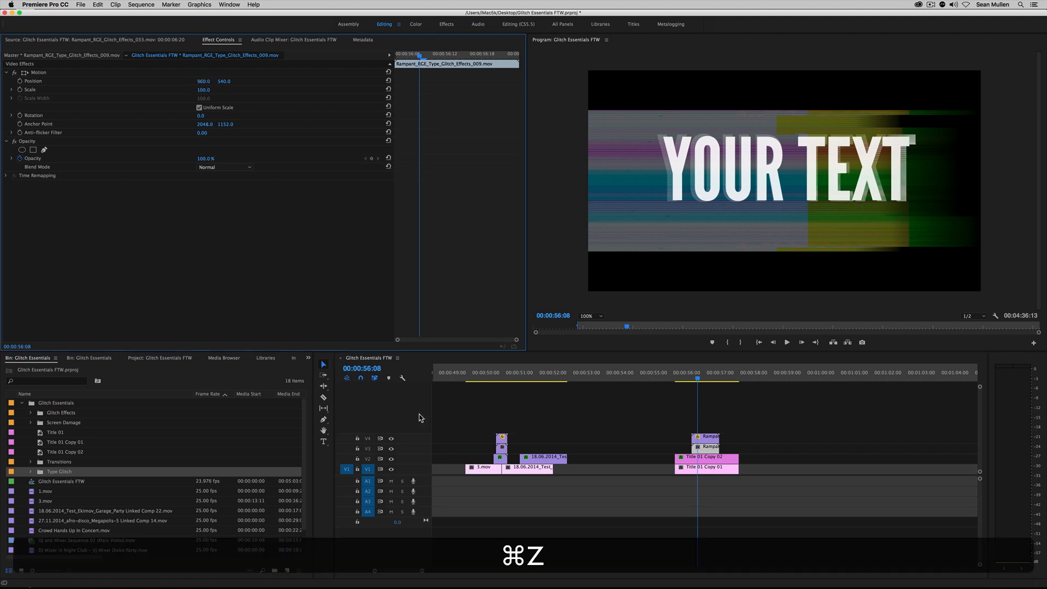
# Step: Set the V2 Title 01 Copy 02 clip's scale to 187 and horizontal position to 1027, and play the result
pyautogui.click(723, 460)
pyautogui.moveTo(200, 85); pyautogui.dragTo(248, 90)
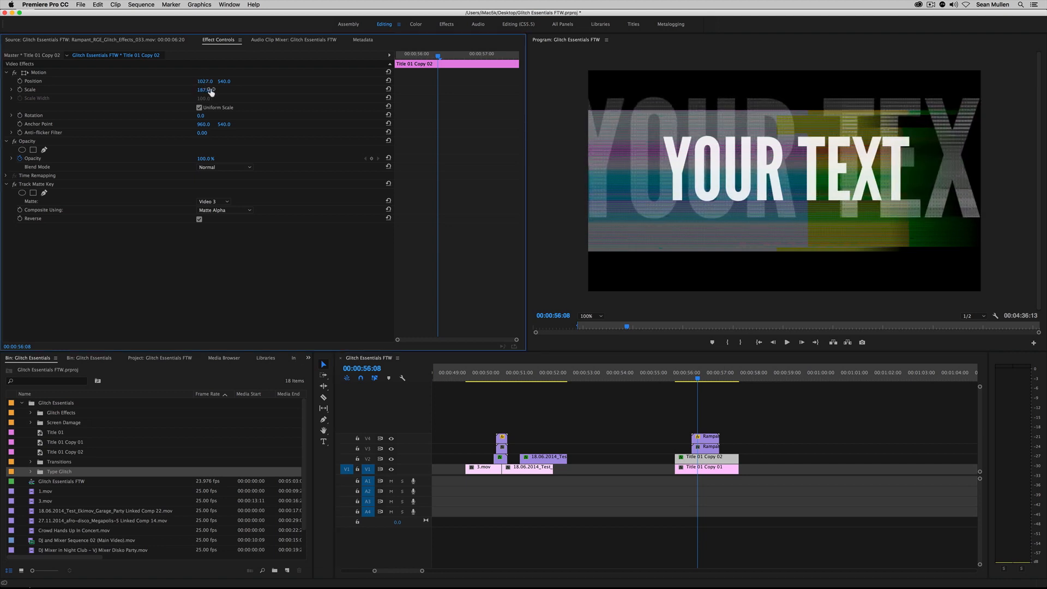
pyautogui.click(697, 378)
pyautogui.press('space')
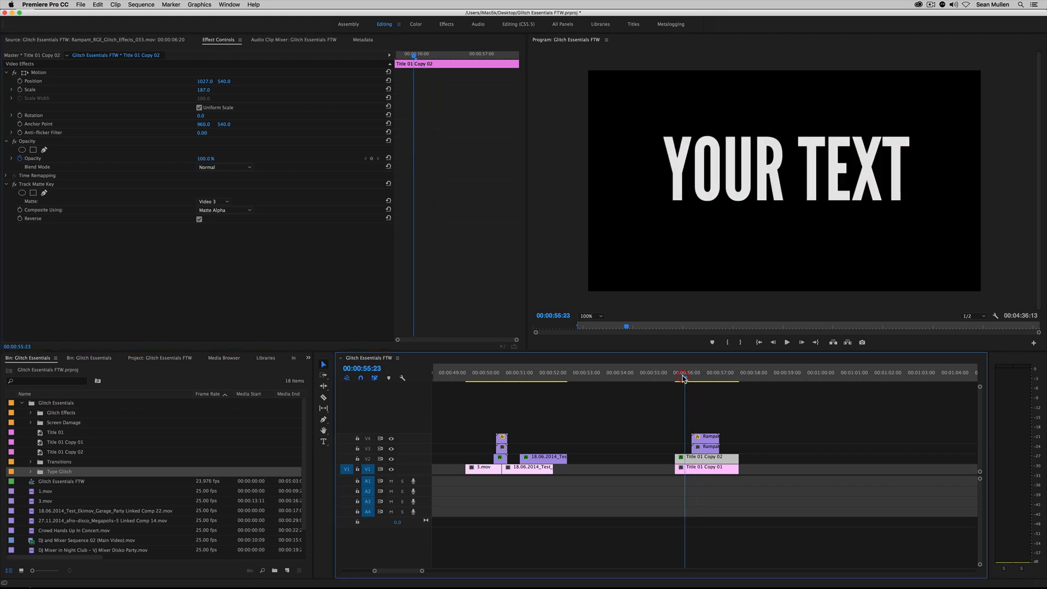
pyautogui.press('space')
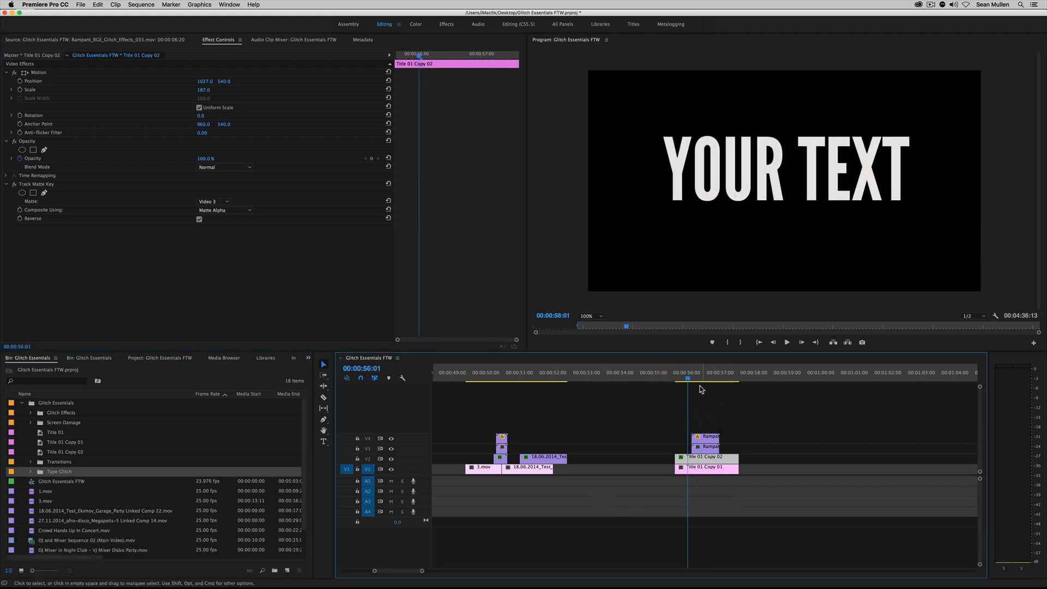
pyautogui.click(698, 375)
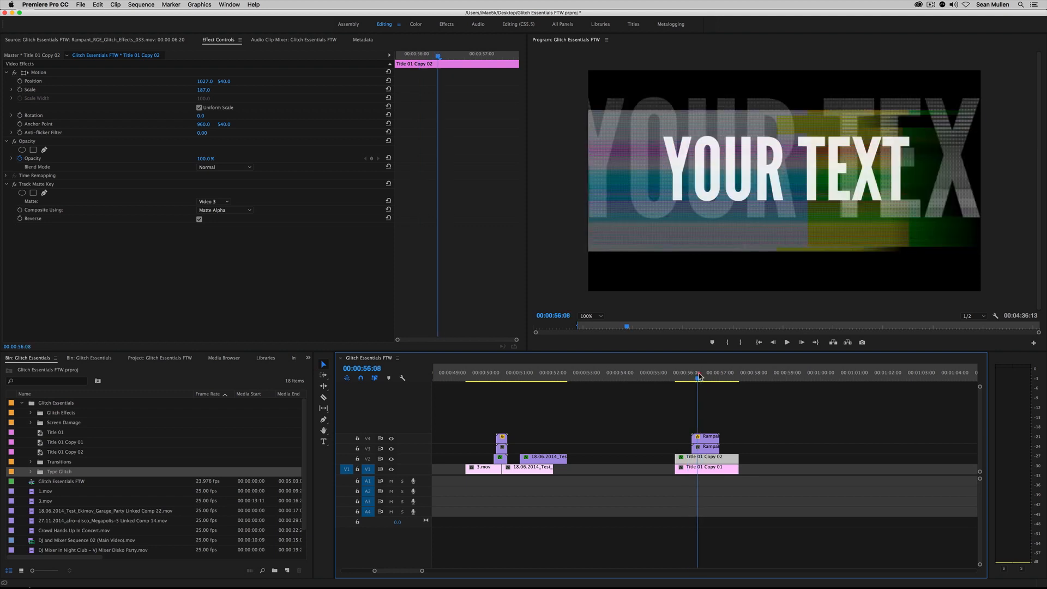
# Step: Replace the V3 and V4 type glitch clips above the titles with Rampant_RGE_Type_Glitch_Effects_002.mov from the Type Glitch bin
pyautogui.click(704, 439)
pyautogui.keyDown('shift'); pyautogui.click(704, 450); pyautogui.keyUp('shift')
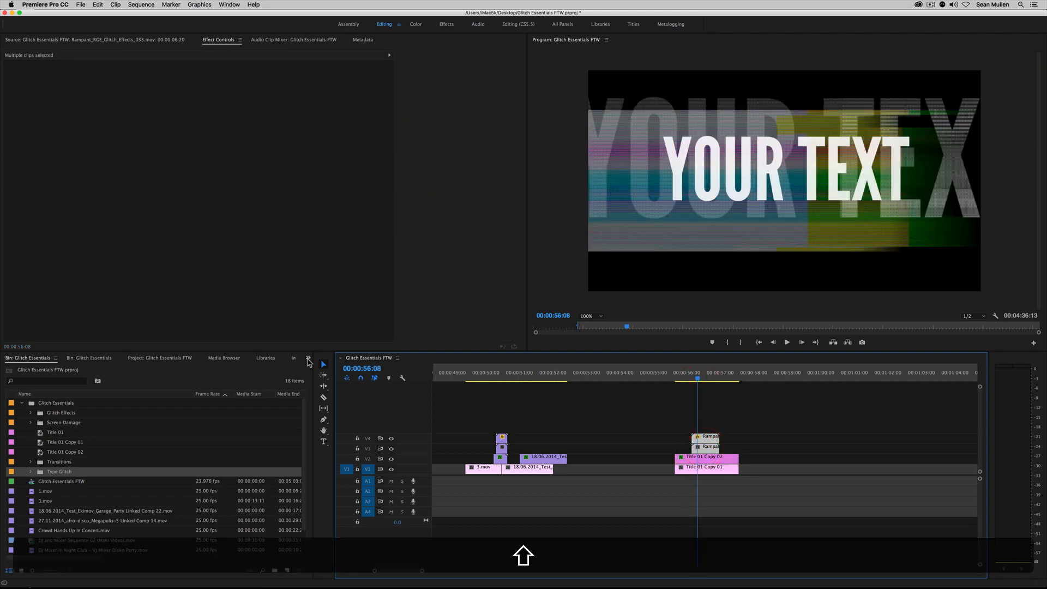
pyautogui.click(308, 359)
pyautogui.click(324, 386)
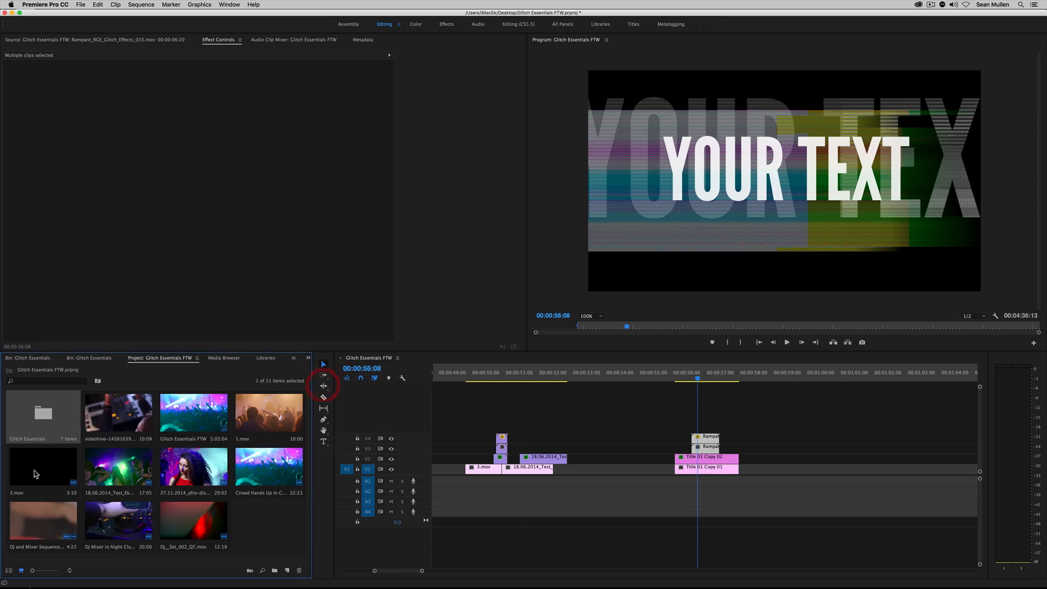
pyautogui.doubleClick(40, 441)
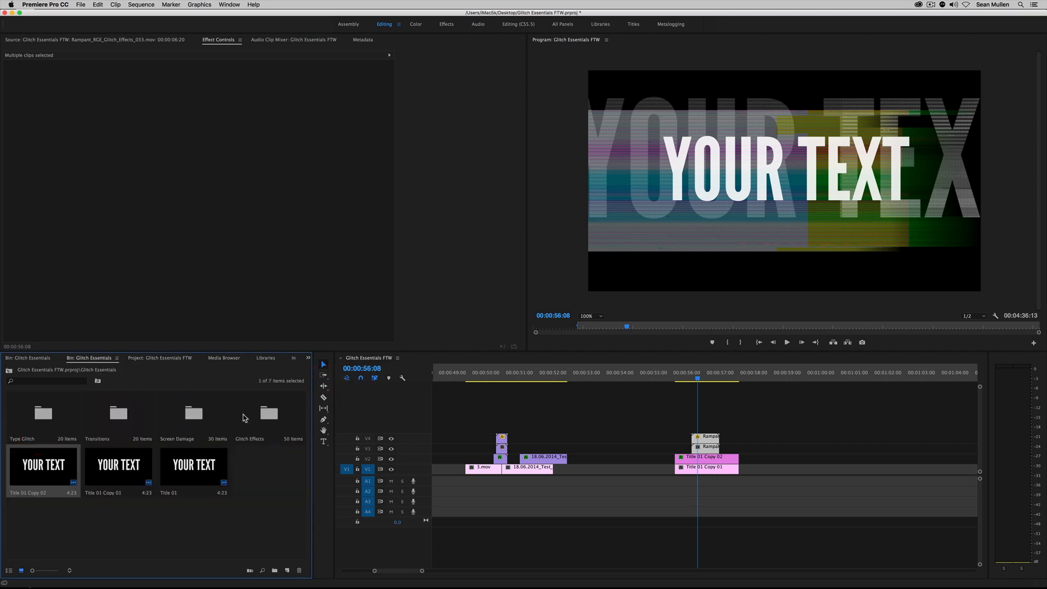
pyautogui.doubleClick(39, 410)
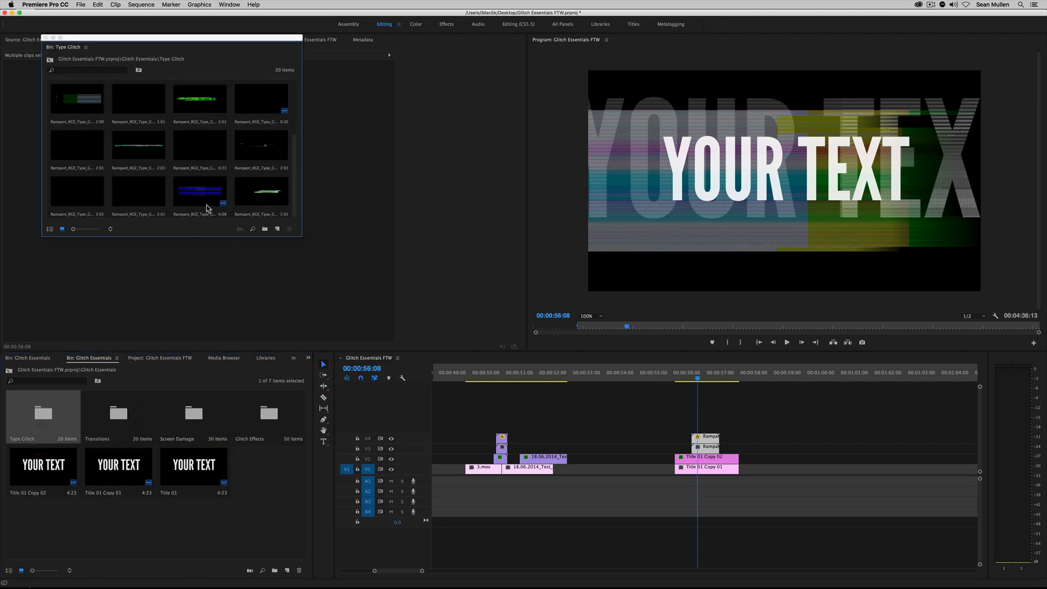
pyautogui.moveTo(200, 197); pyautogui.dragTo(704, 441)
# Step: Play the title section repeatedly to examine the text distortion with the replaced glitch clip
pyautogui.click(690, 378)
pyautogui.press('space')
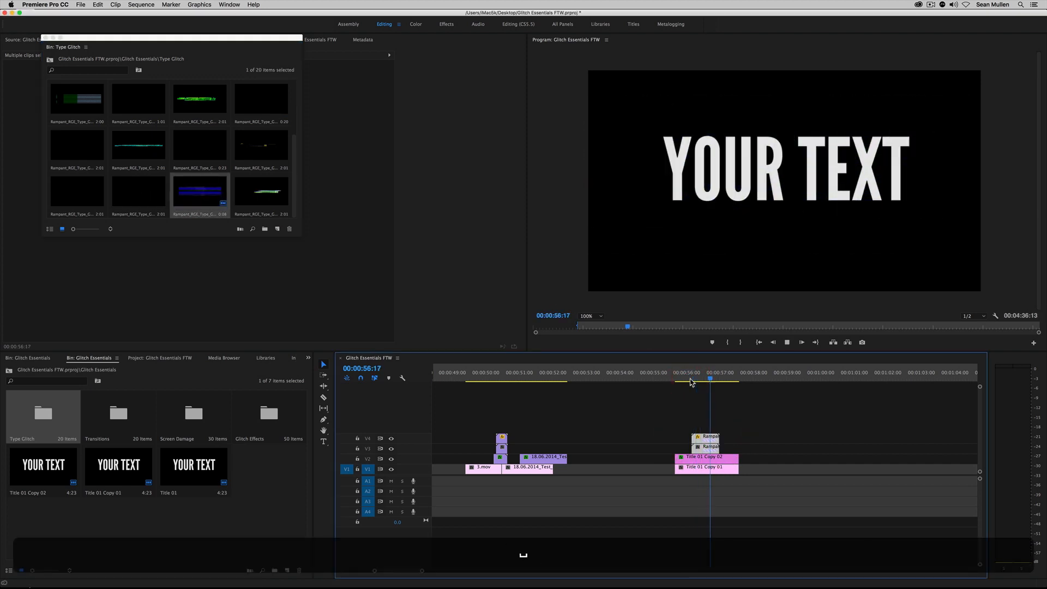
pyautogui.click(690, 380)
pyautogui.press('space')
pyautogui.click(672, 378)
pyautogui.press('space')
pyautogui.click(678, 376)
pyautogui.press('space')
# Step: Shorten the V3 and V4 type glitch clips and duplicate the pair on the same tracks at 00:00:56:16
pyautogui.moveTo(692, 437)
pyautogui.mouseDown()
pyautogui.moveTo(713, 448)
pyautogui.moveTo(703, 448)
pyautogui.mouseUp()
pyautogui.click(713, 447)
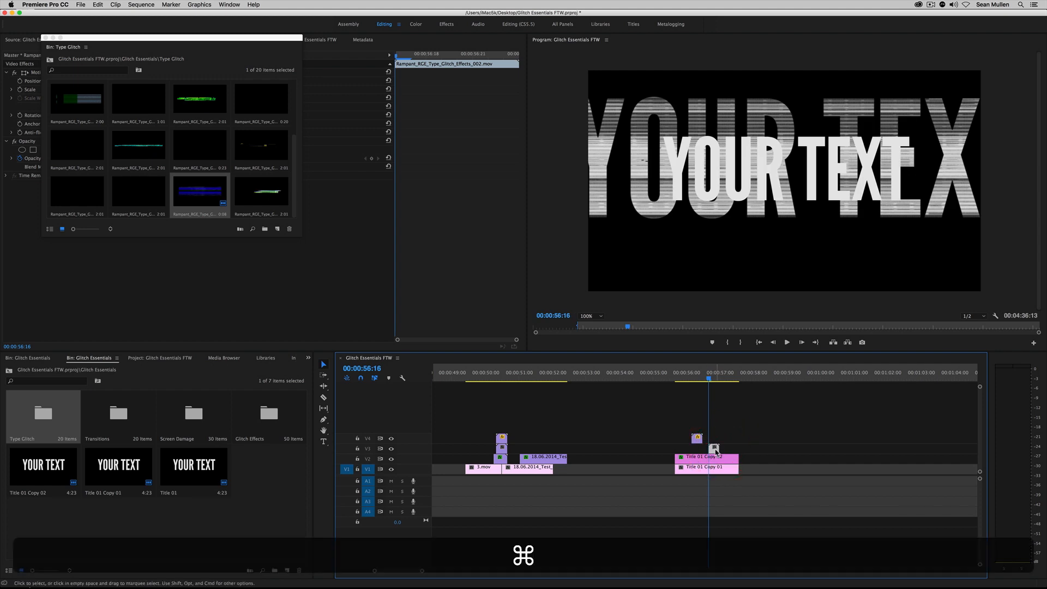
pyautogui.press('super+z')
pyautogui.moveTo(678, 407); pyautogui.dragTo(714, 452)
pyautogui.click(688, 373)
pyautogui.press('space')
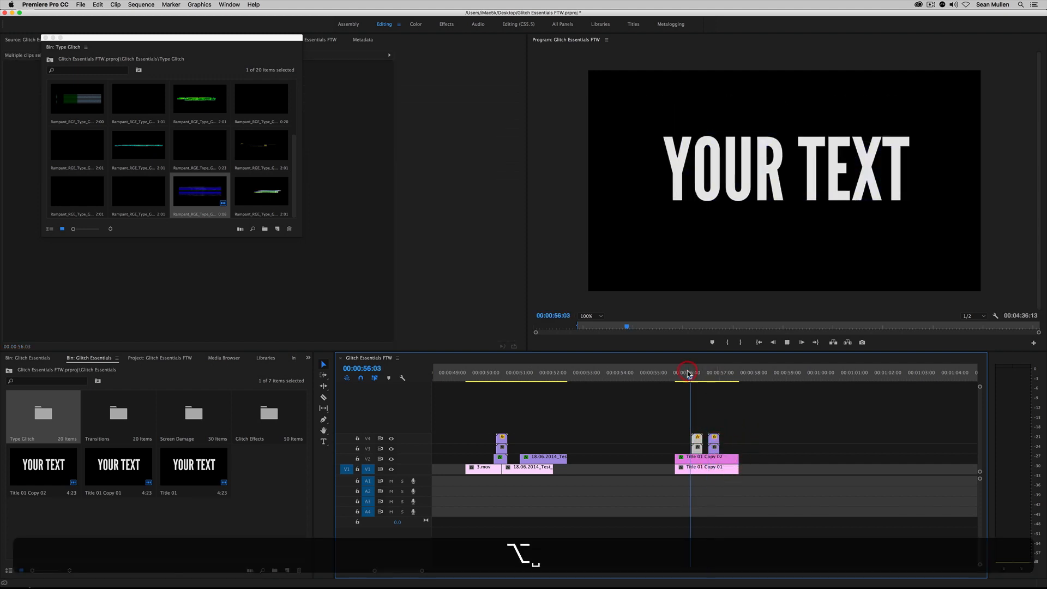
pyautogui.press('space')
# Step: Move the second pair of V3 and V4 glitch clips slightly later and the first pair slightly earlier over the titles
pyautogui.moveTo(716, 444)
pyautogui.mouseDown()
pyautogui.moveTo(715, 428)
pyautogui.moveTo(716, 450)
pyautogui.mouseUp()
pyautogui.moveTo(714, 423); pyautogui.dragTo(692, 451)
pyautogui.moveTo(693, 376); pyautogui.dragTo(690, 375)
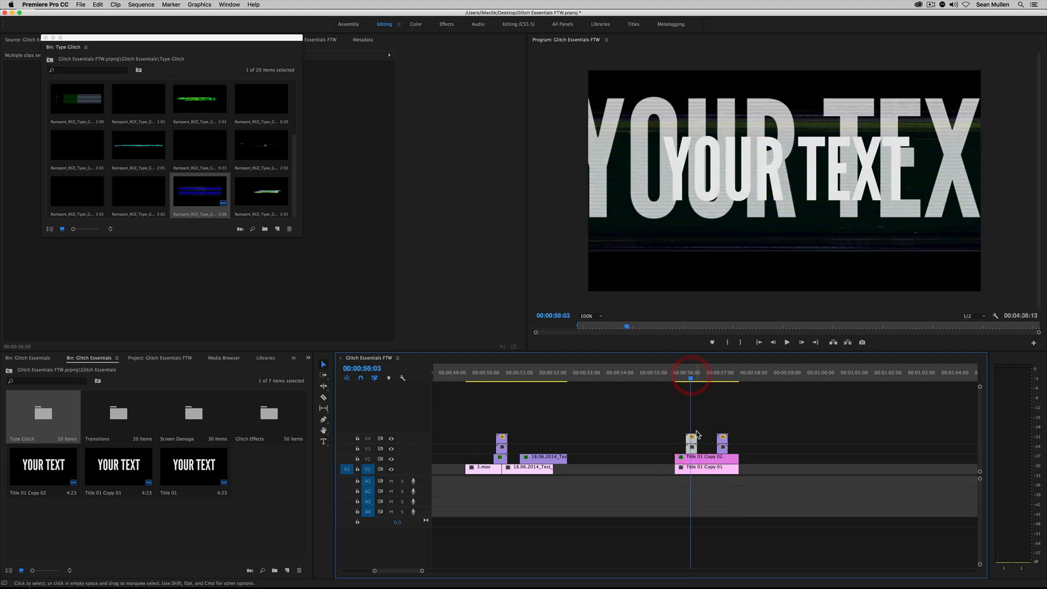
# Step: Set the V2 Title 01 Copy 02 clip's scale to 115 and horizontal position to 1091, and play the result
pyautogui.click(699, 458)
pyautogui.click(46, 37)
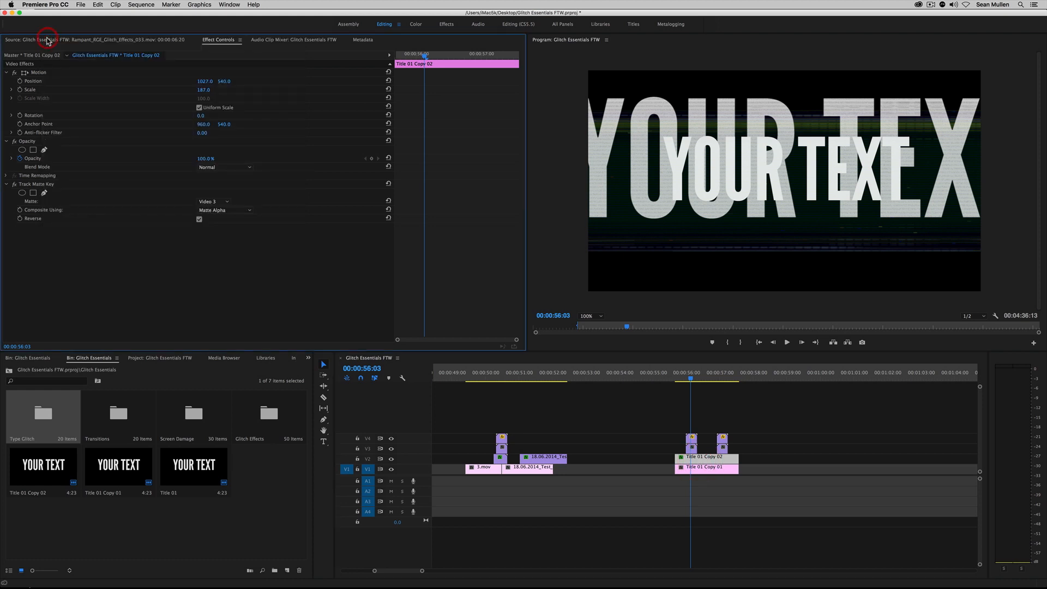
pyautogui.moveTo(204, 93); pyautogui.dragTo(234, 81)
pyautogui.click(682, 376)
pyautogui.press('space')
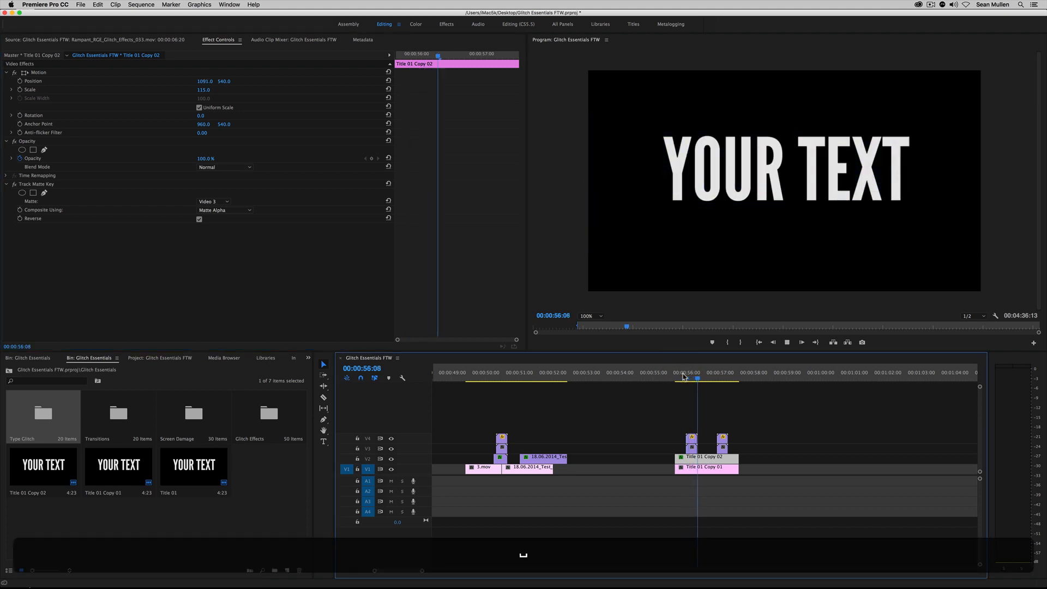
pyautogui.press('space')
pyautogui.click(683, 376)
pyautogui.press('space')
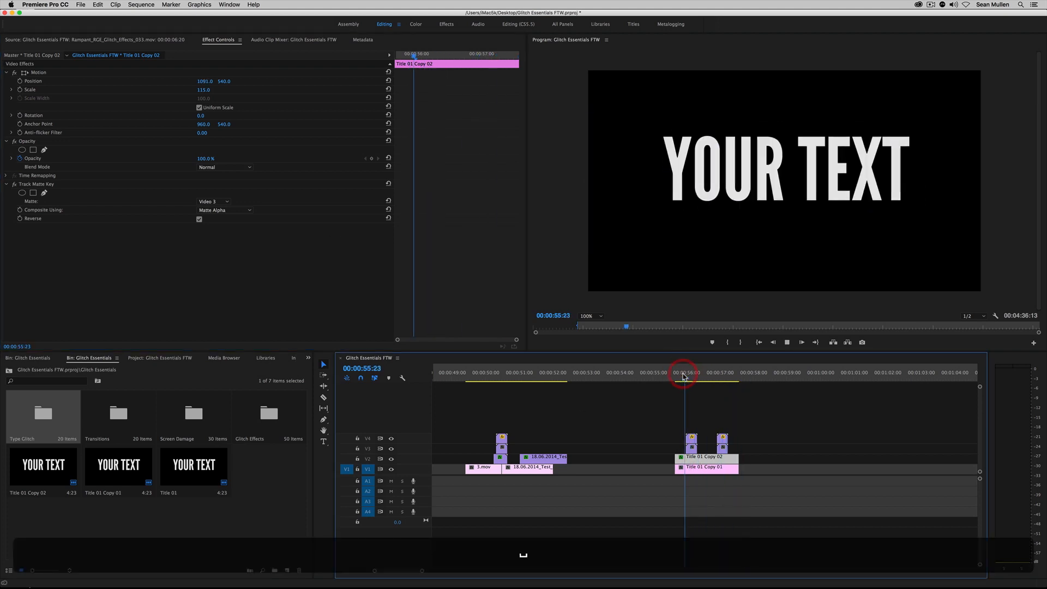